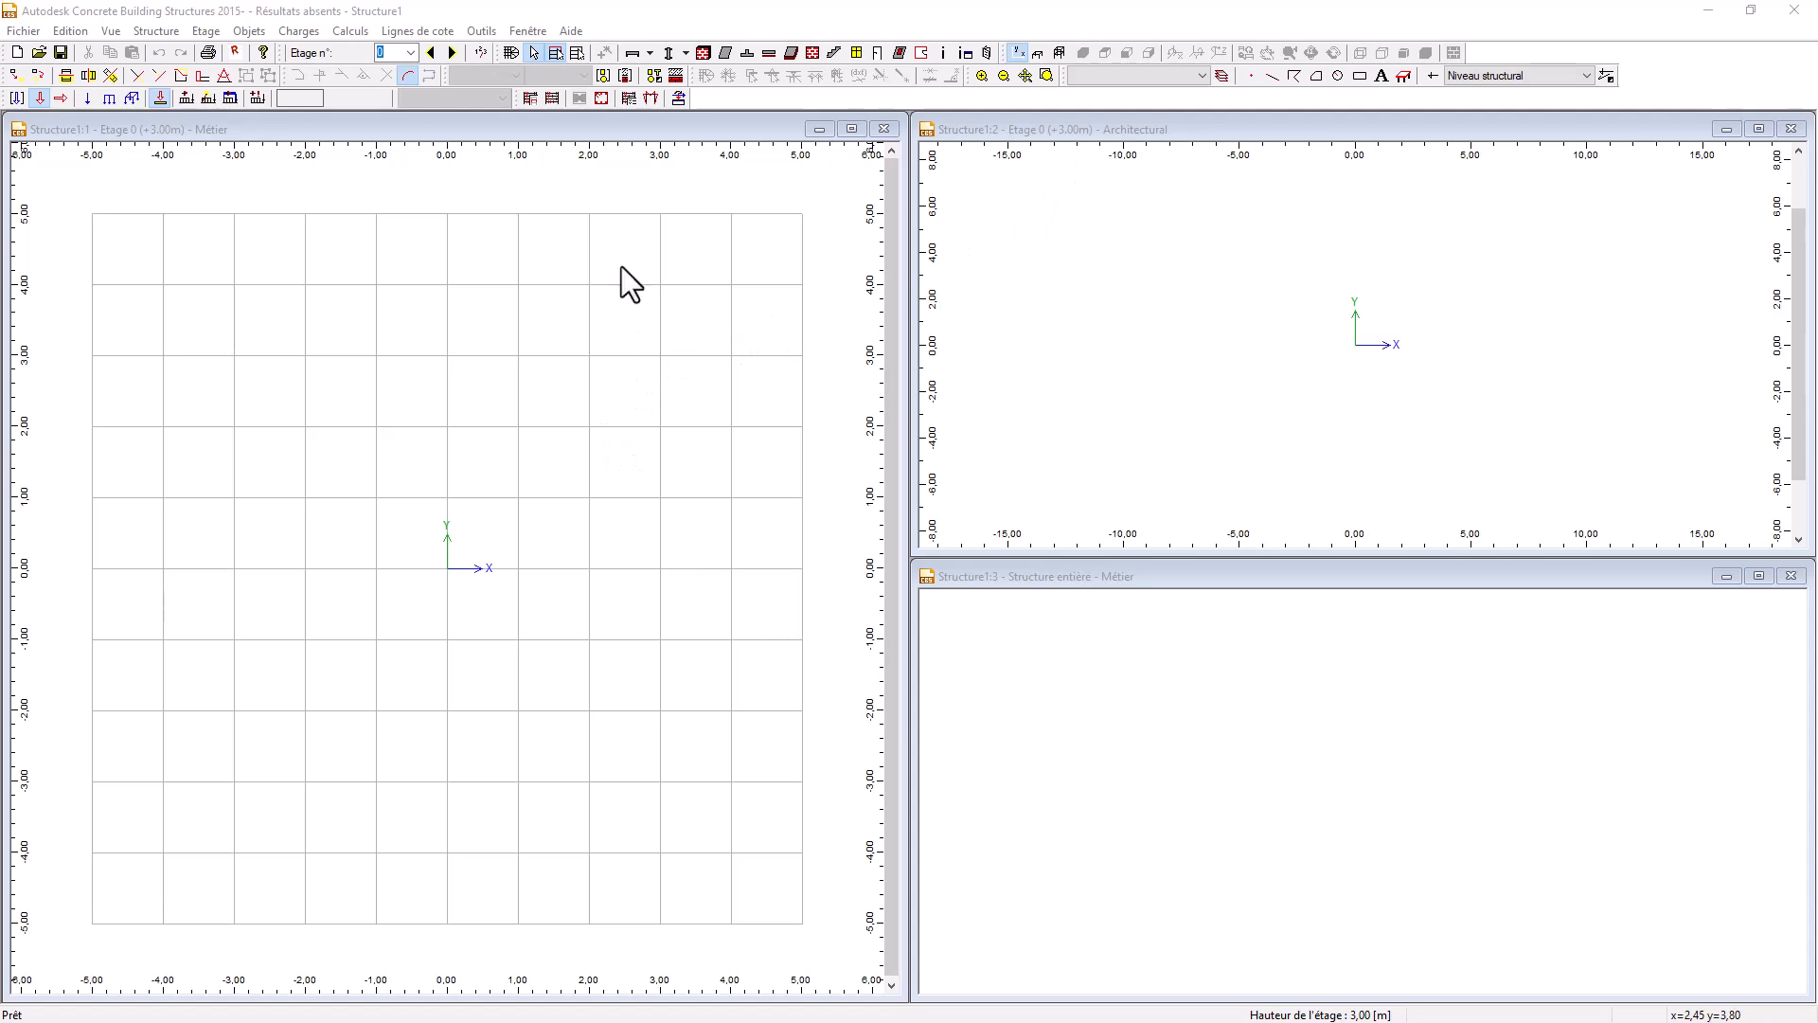
# - Review the language, units and parameter settings in the program preferences
pyautogui.click(480, 34)
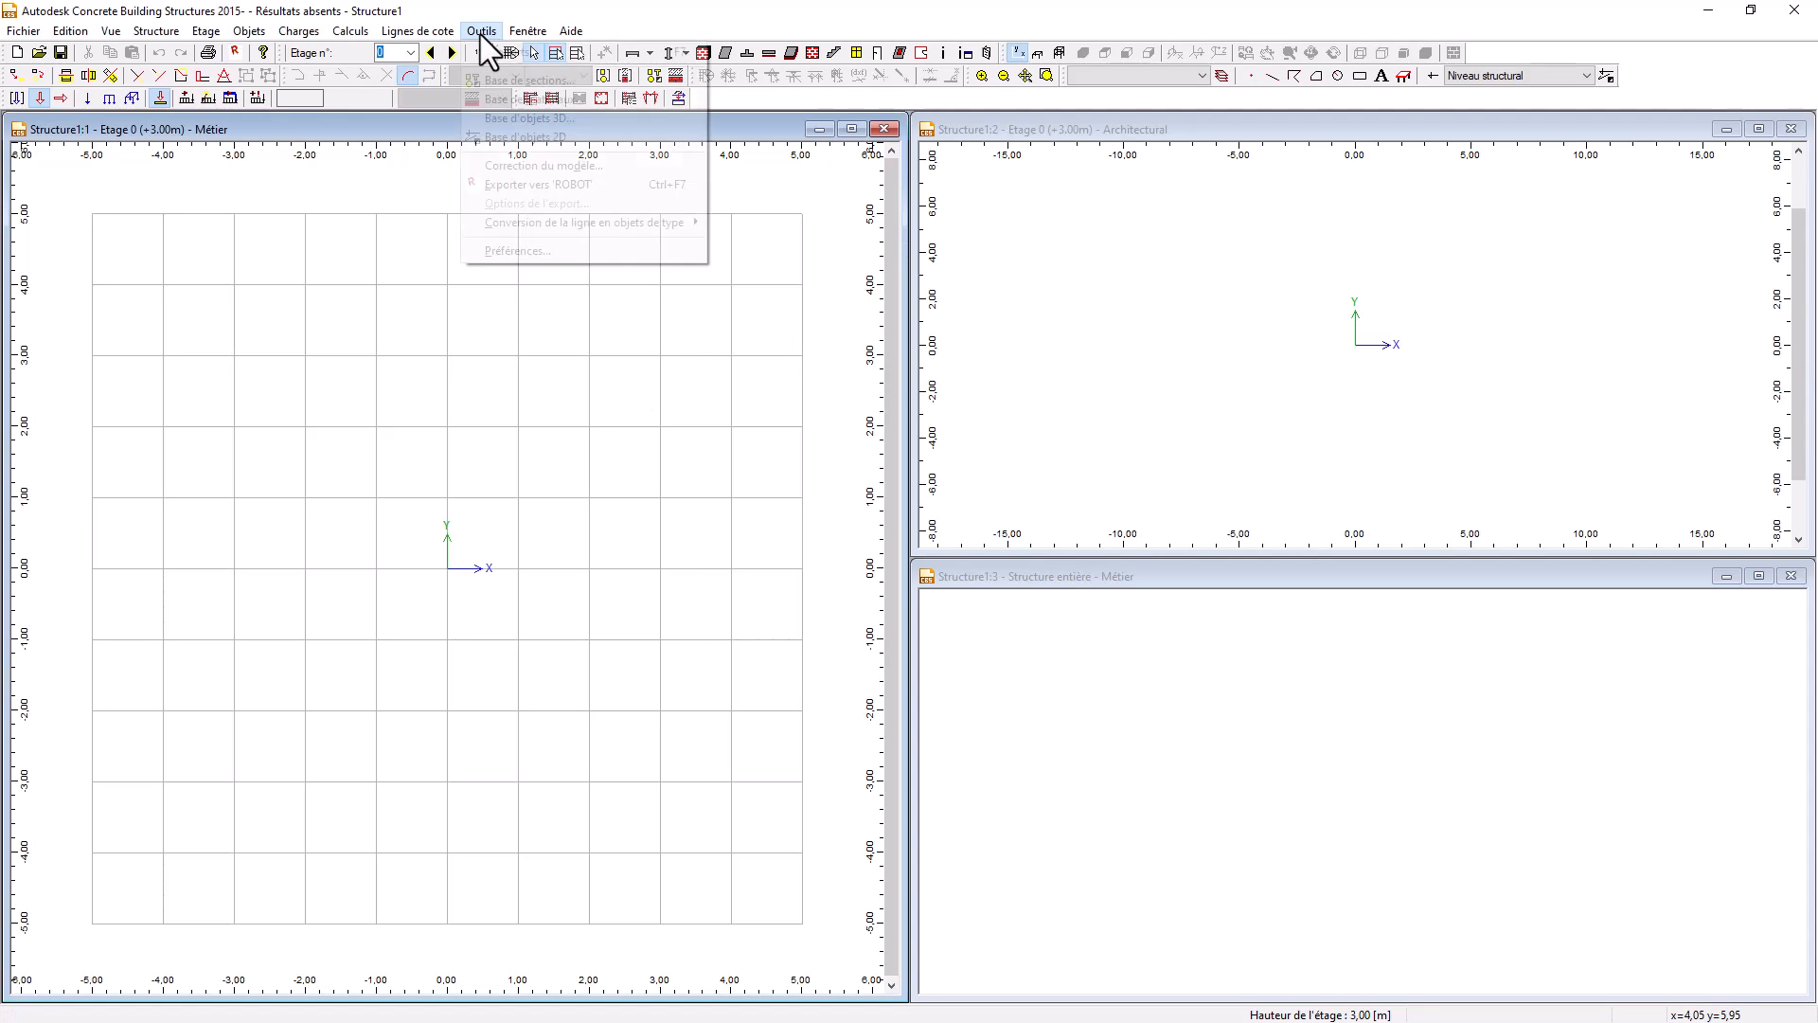
pyautogui.click(526, 252)
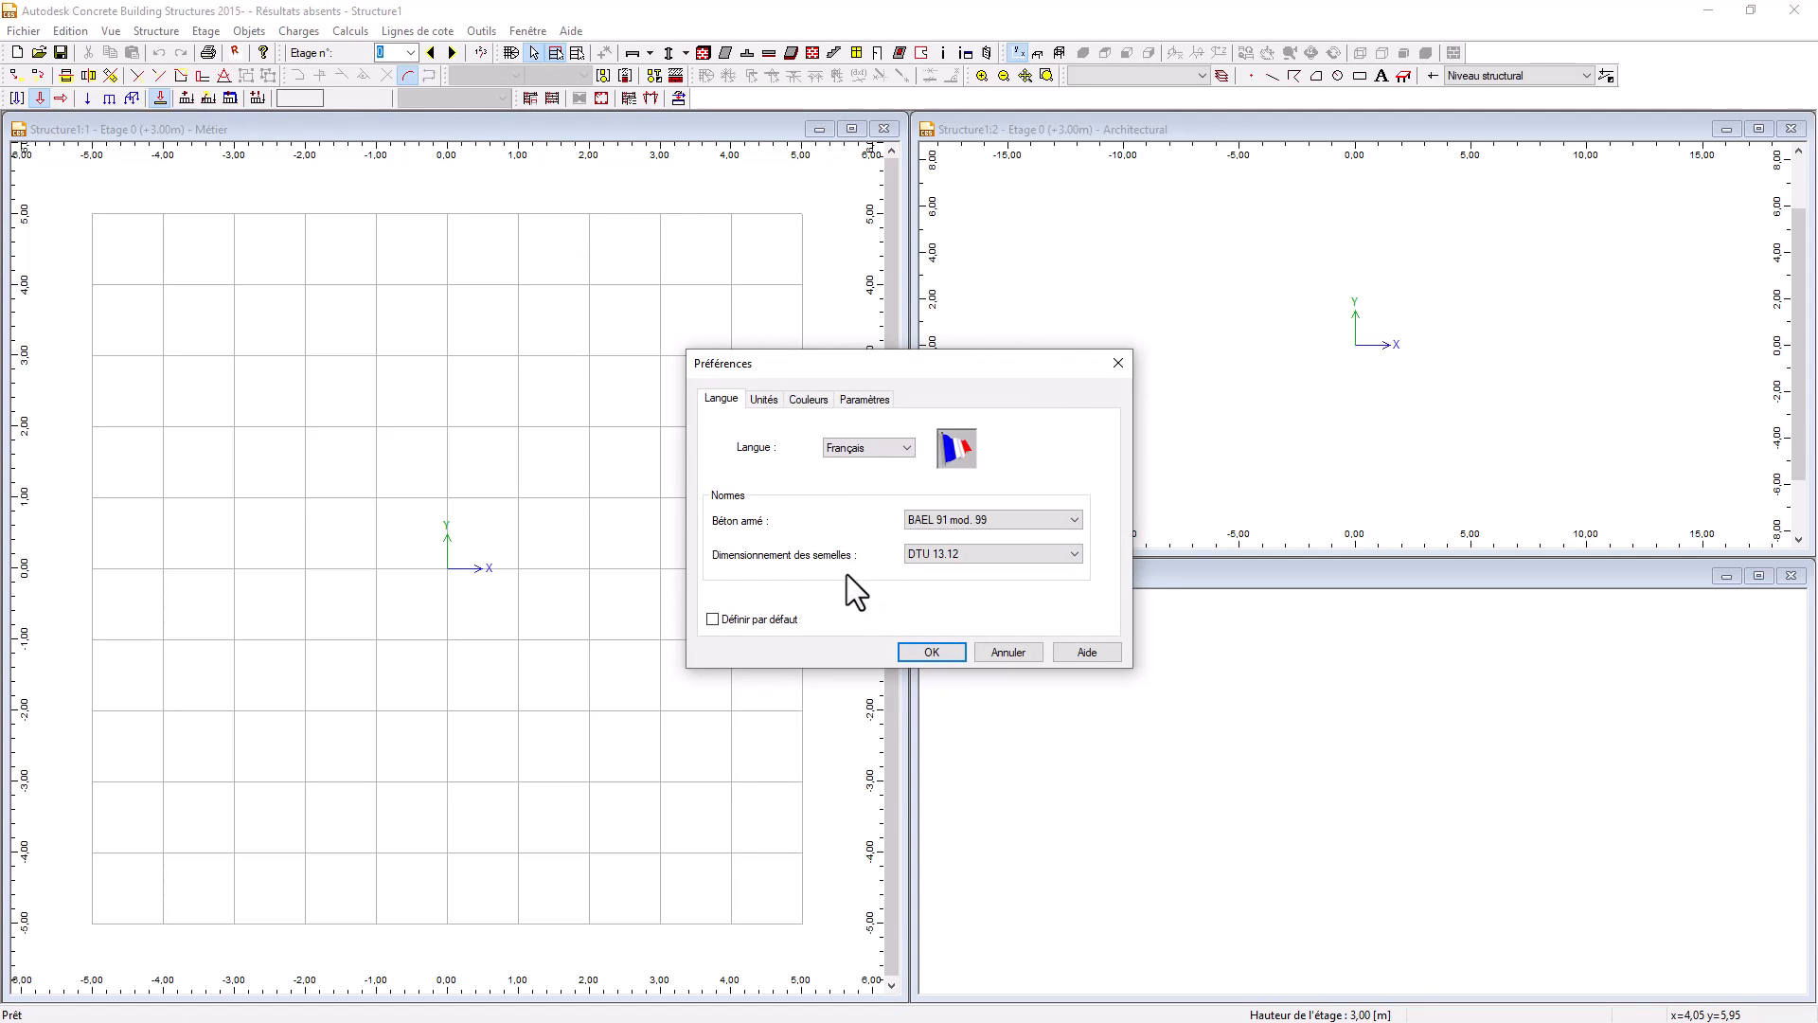
pyautogui.click(767, 399)
pyautogui.click(862, 399)
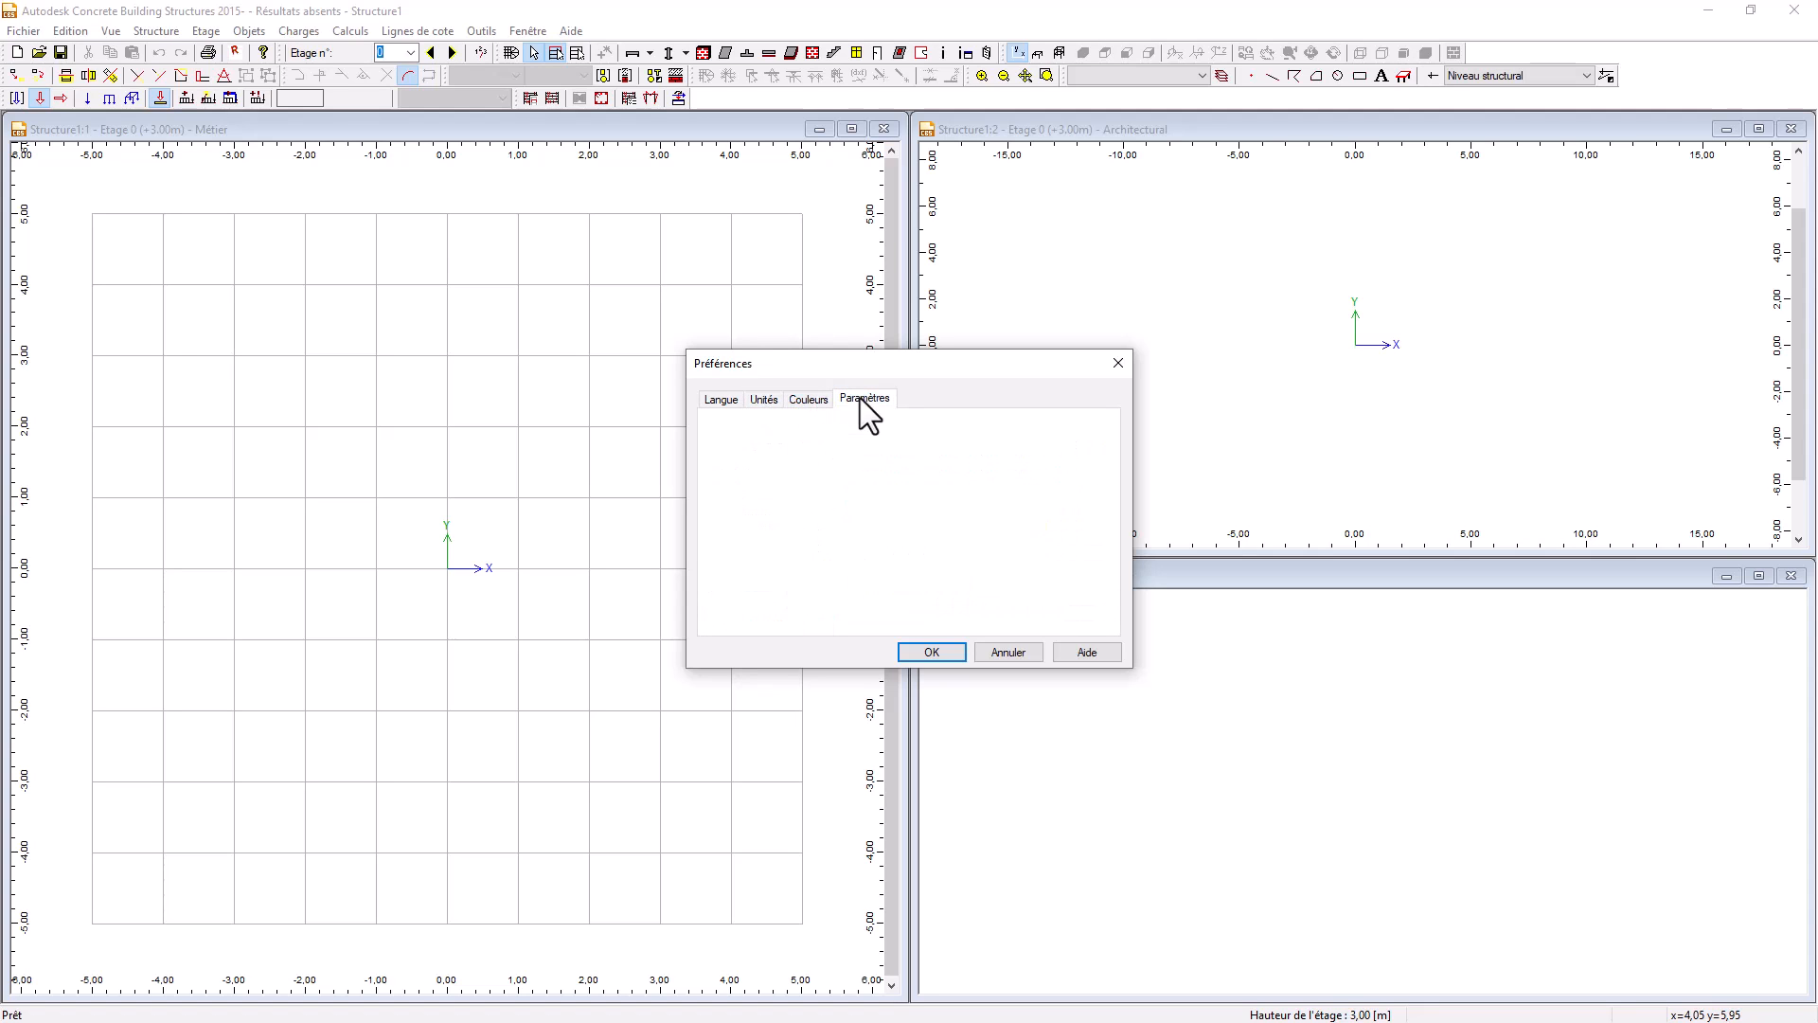
pyautogui.click(929, 651)
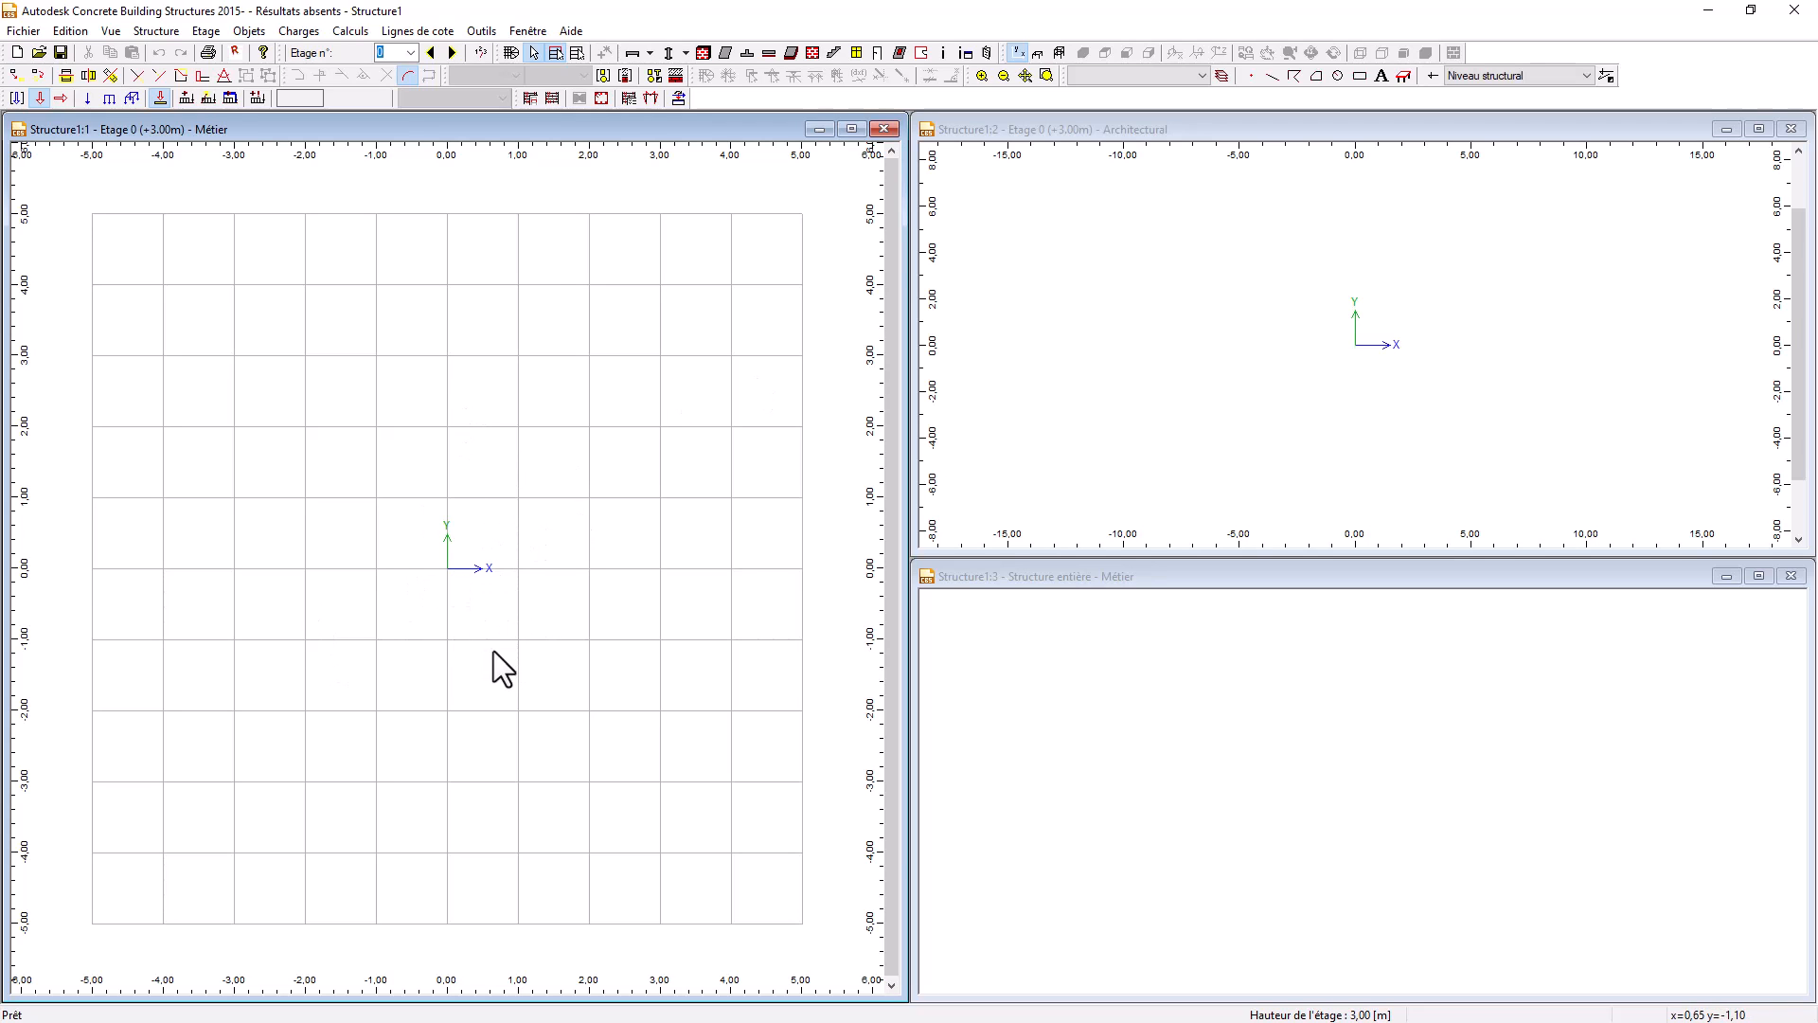
# - Open the grid definitions, switch off the cylindrical grids and axes, and select the Cartesian grid GCAR for editing
pyautogui.scroll(-2, 492, 650)
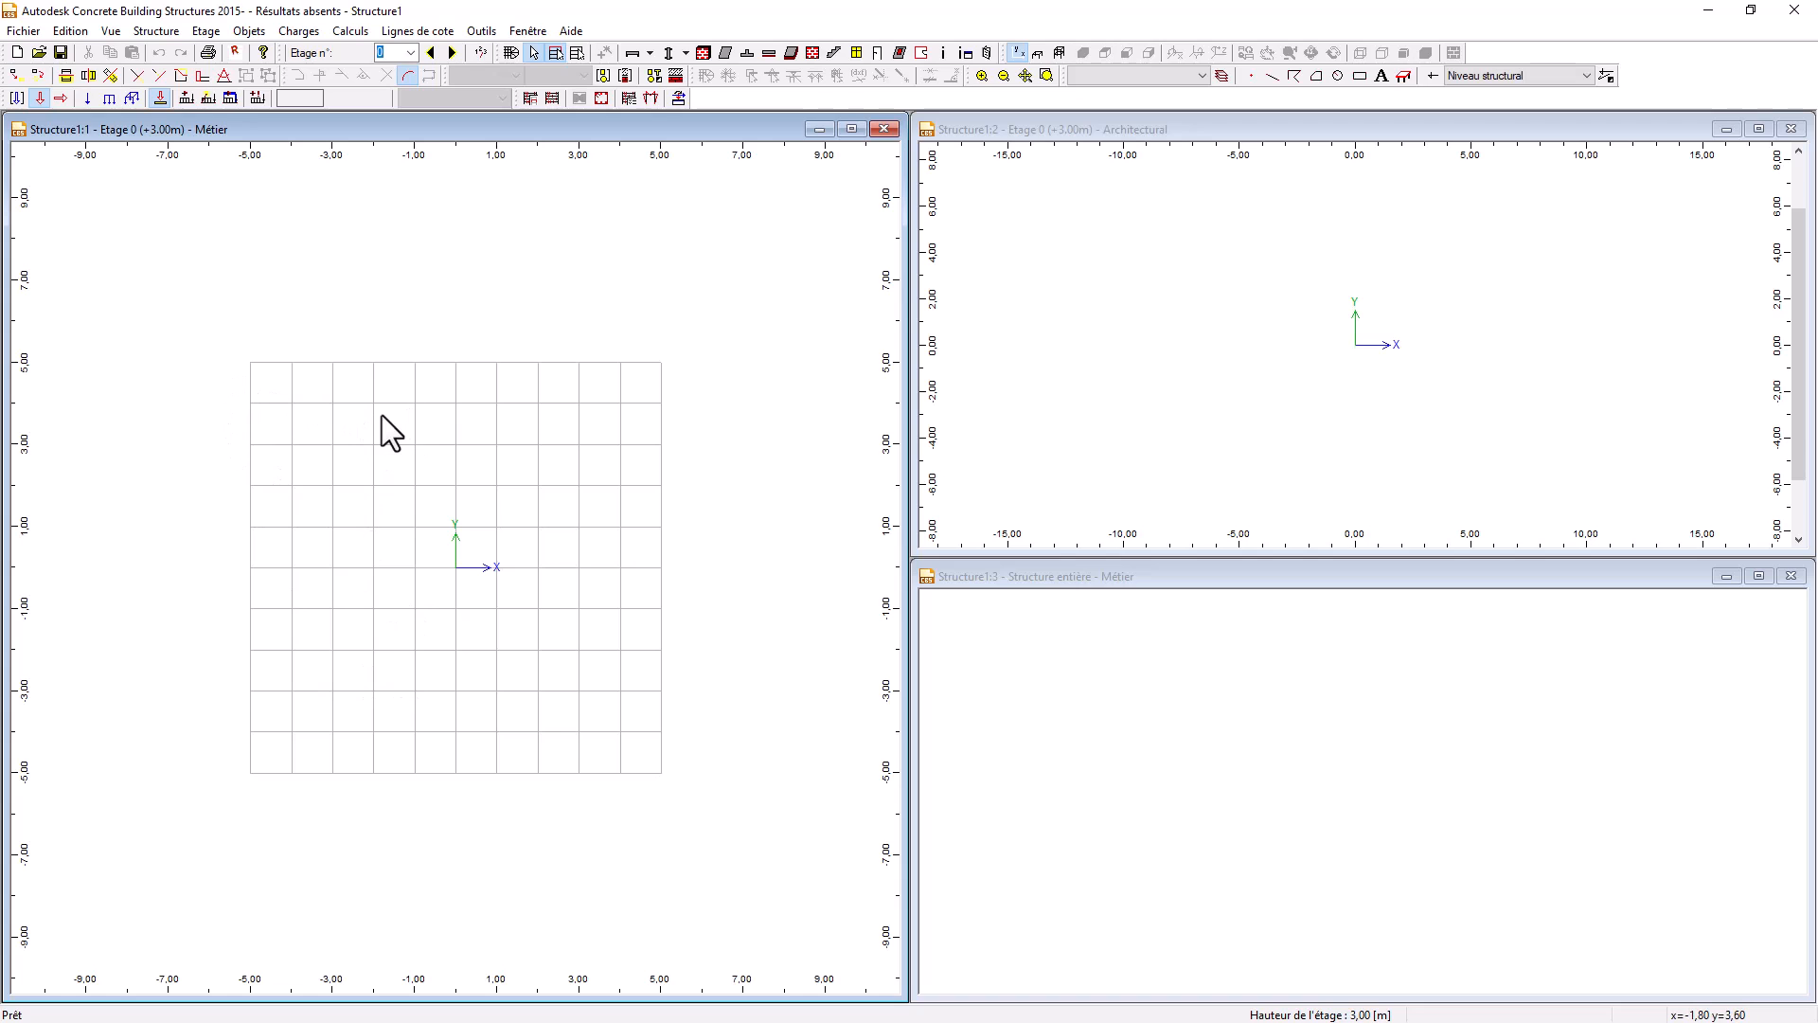
pyautogui.scroll(2, 402, 481)
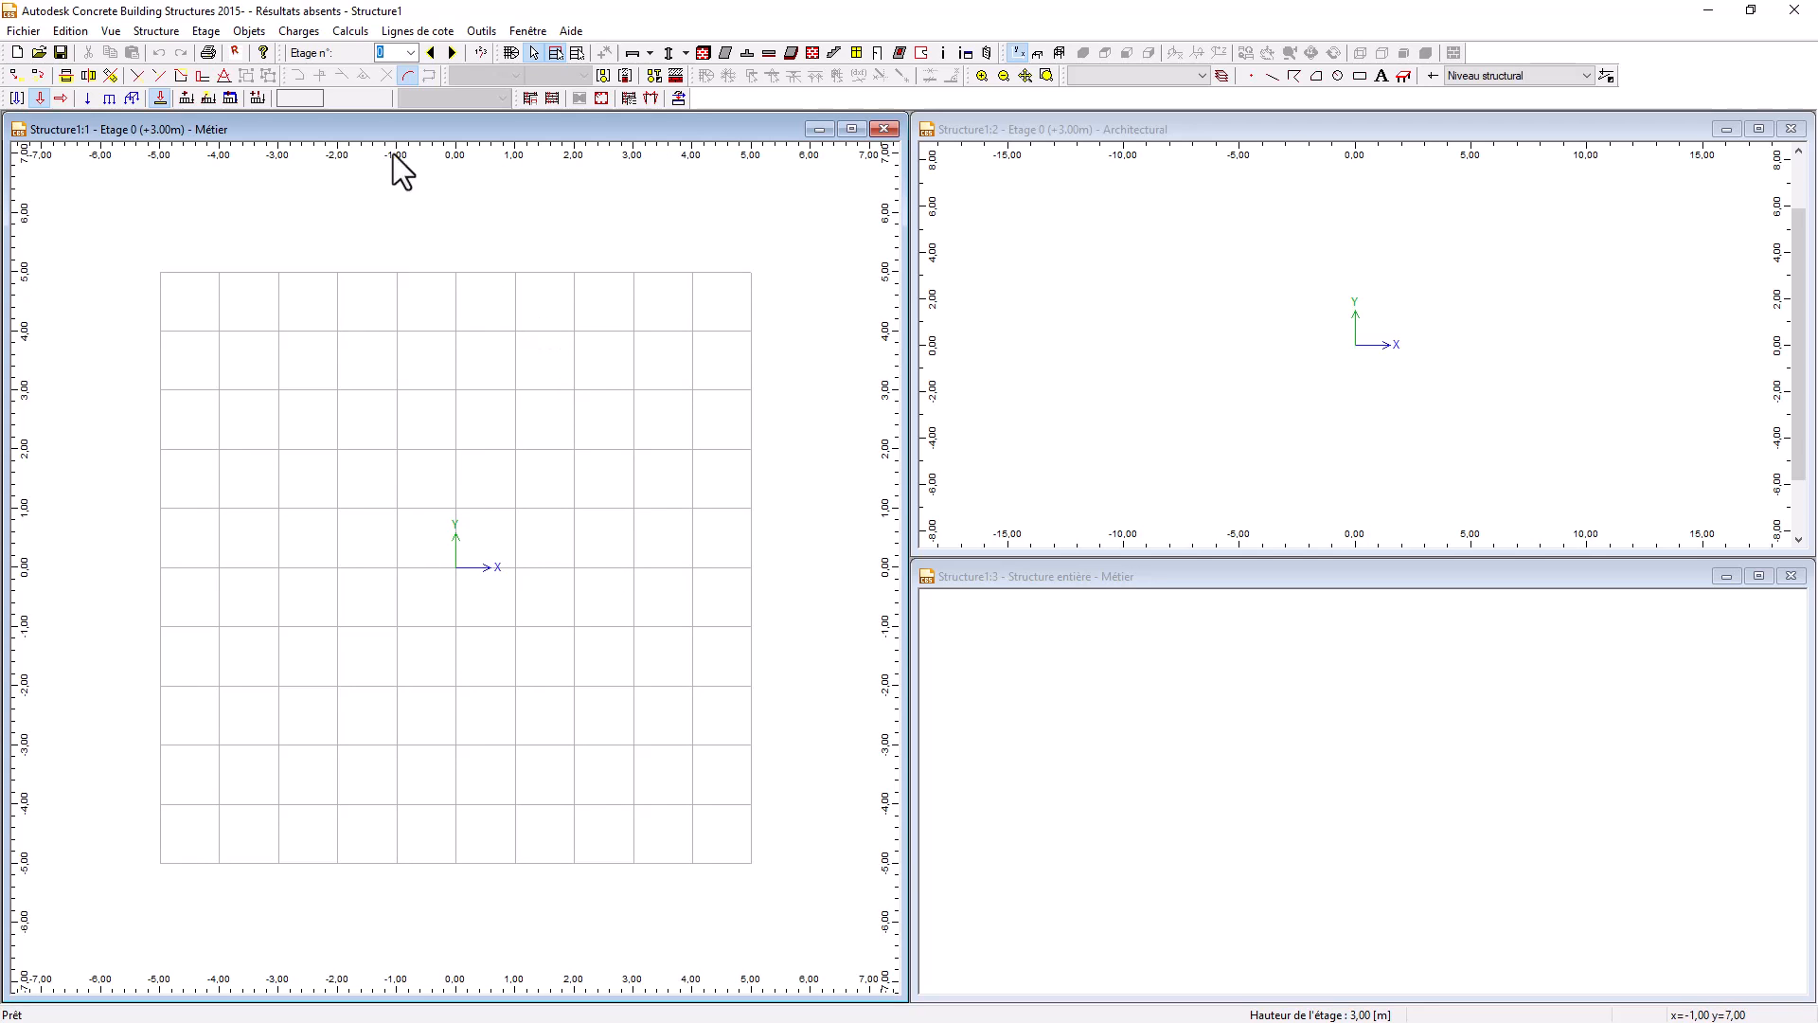
pyautogui.click(70, 31)
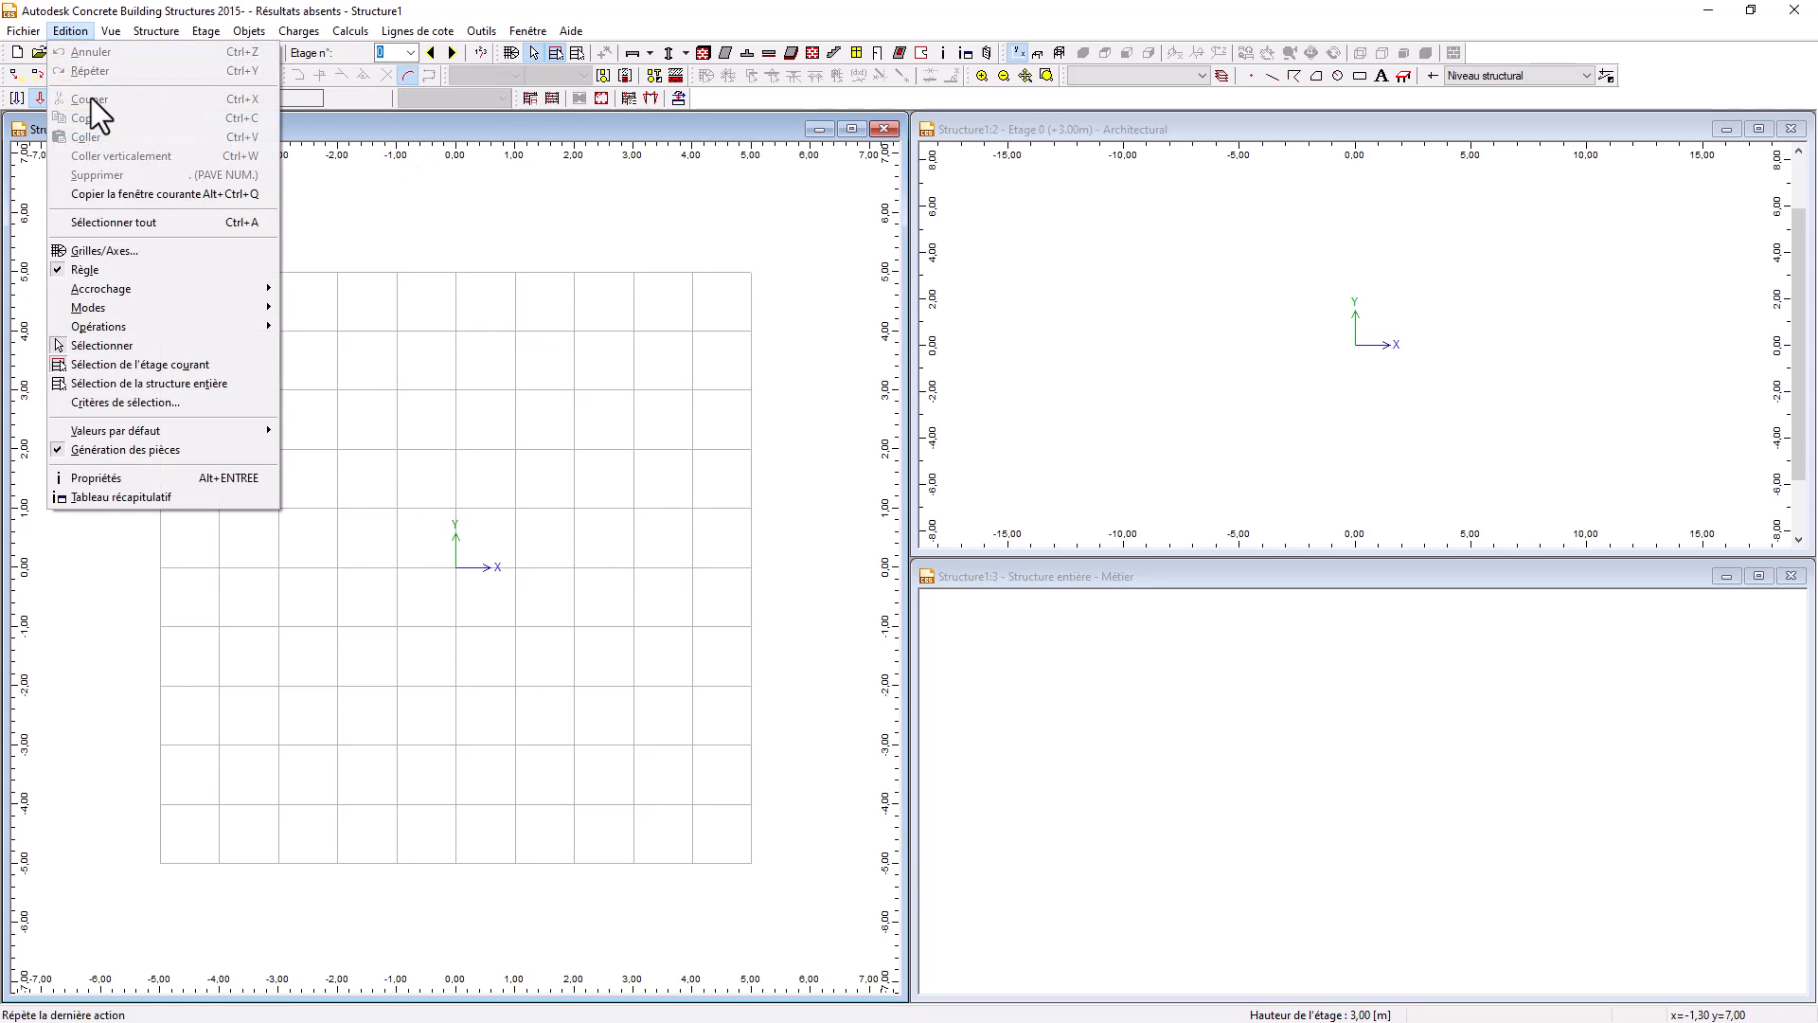
pyautogui.click(110, 248)
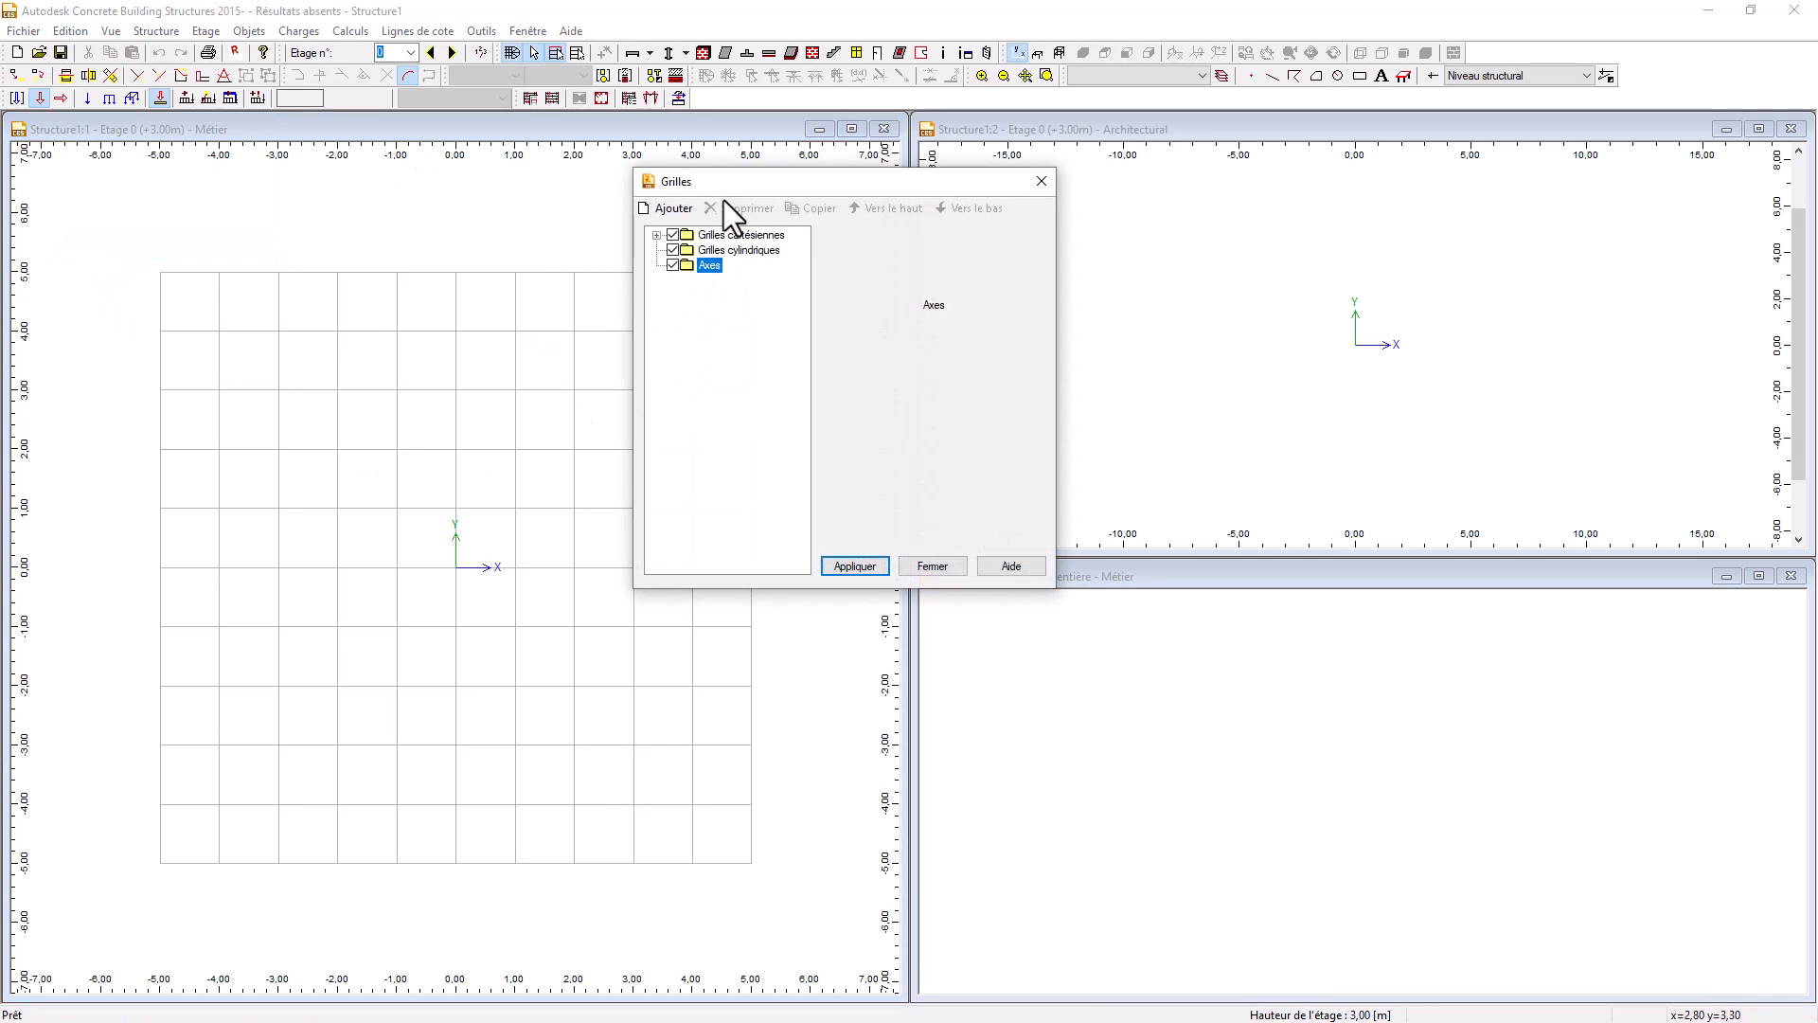
pyautogui.moveTo(723, 185); pyautogui.dragTo(1173, 480)
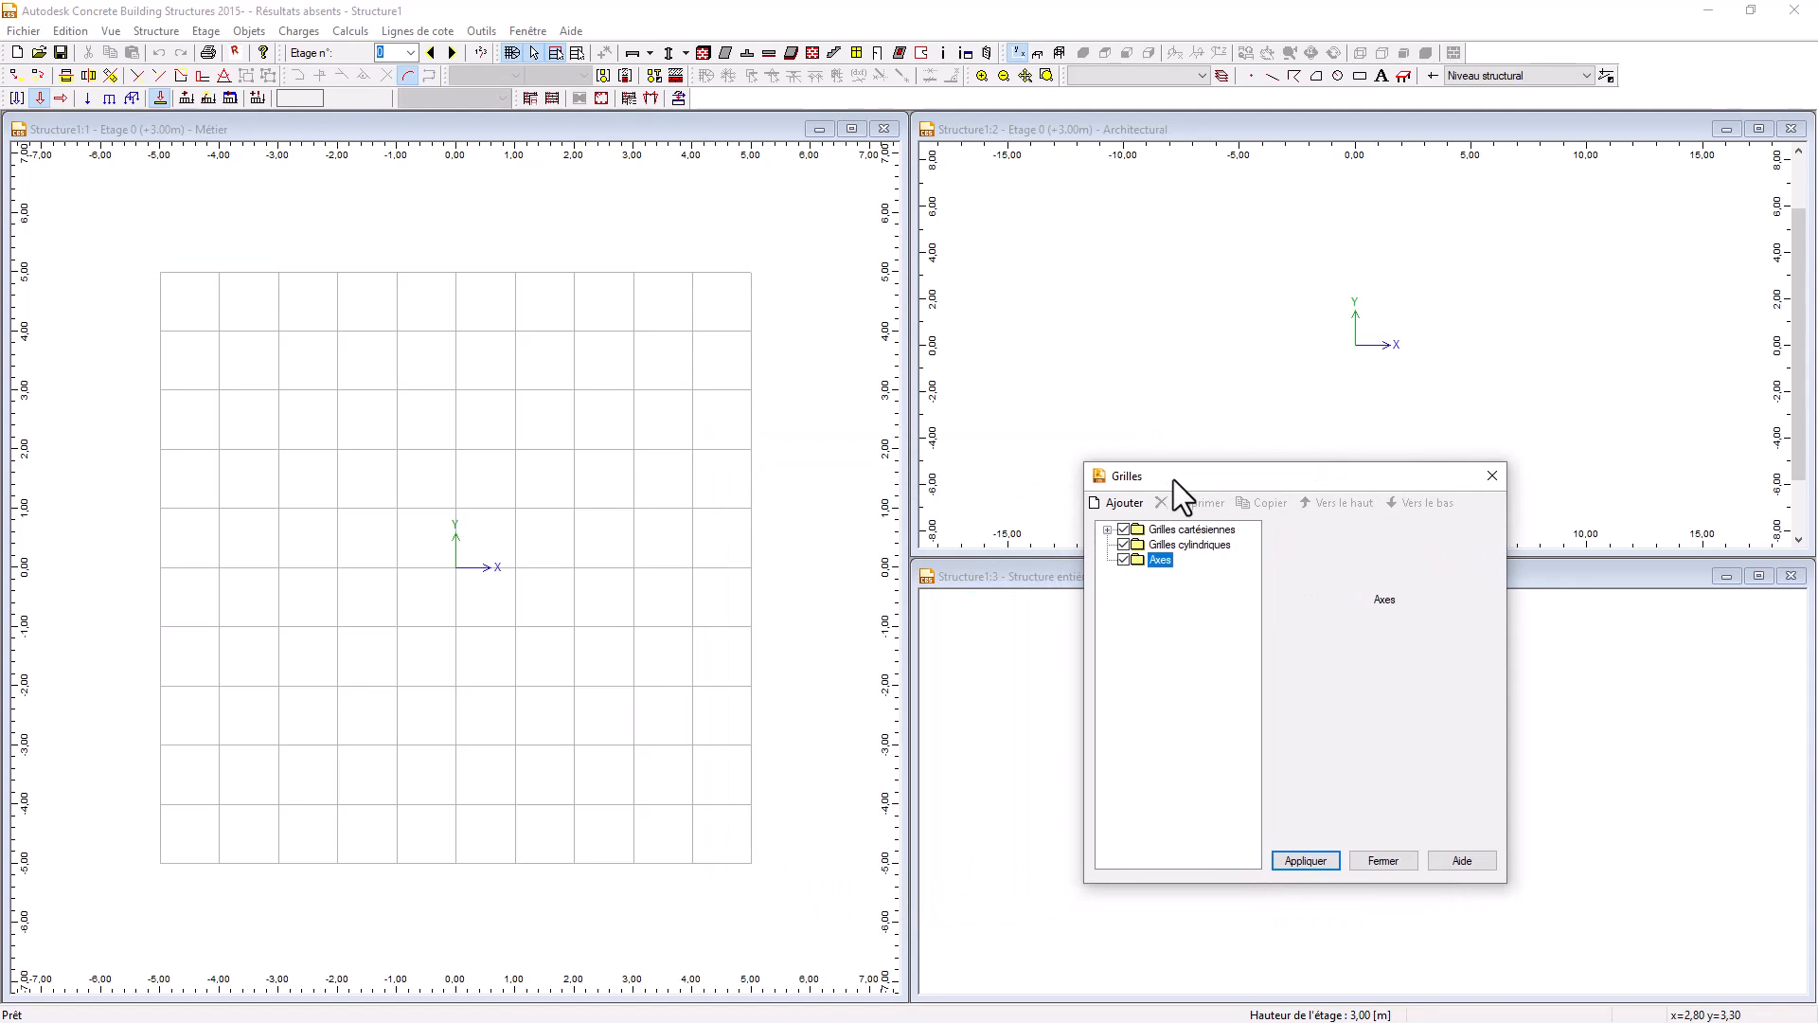
pyautogui.click(1122, 545)
pyautogui.click(1107, 529)
pyautogui.click(1164, 560)
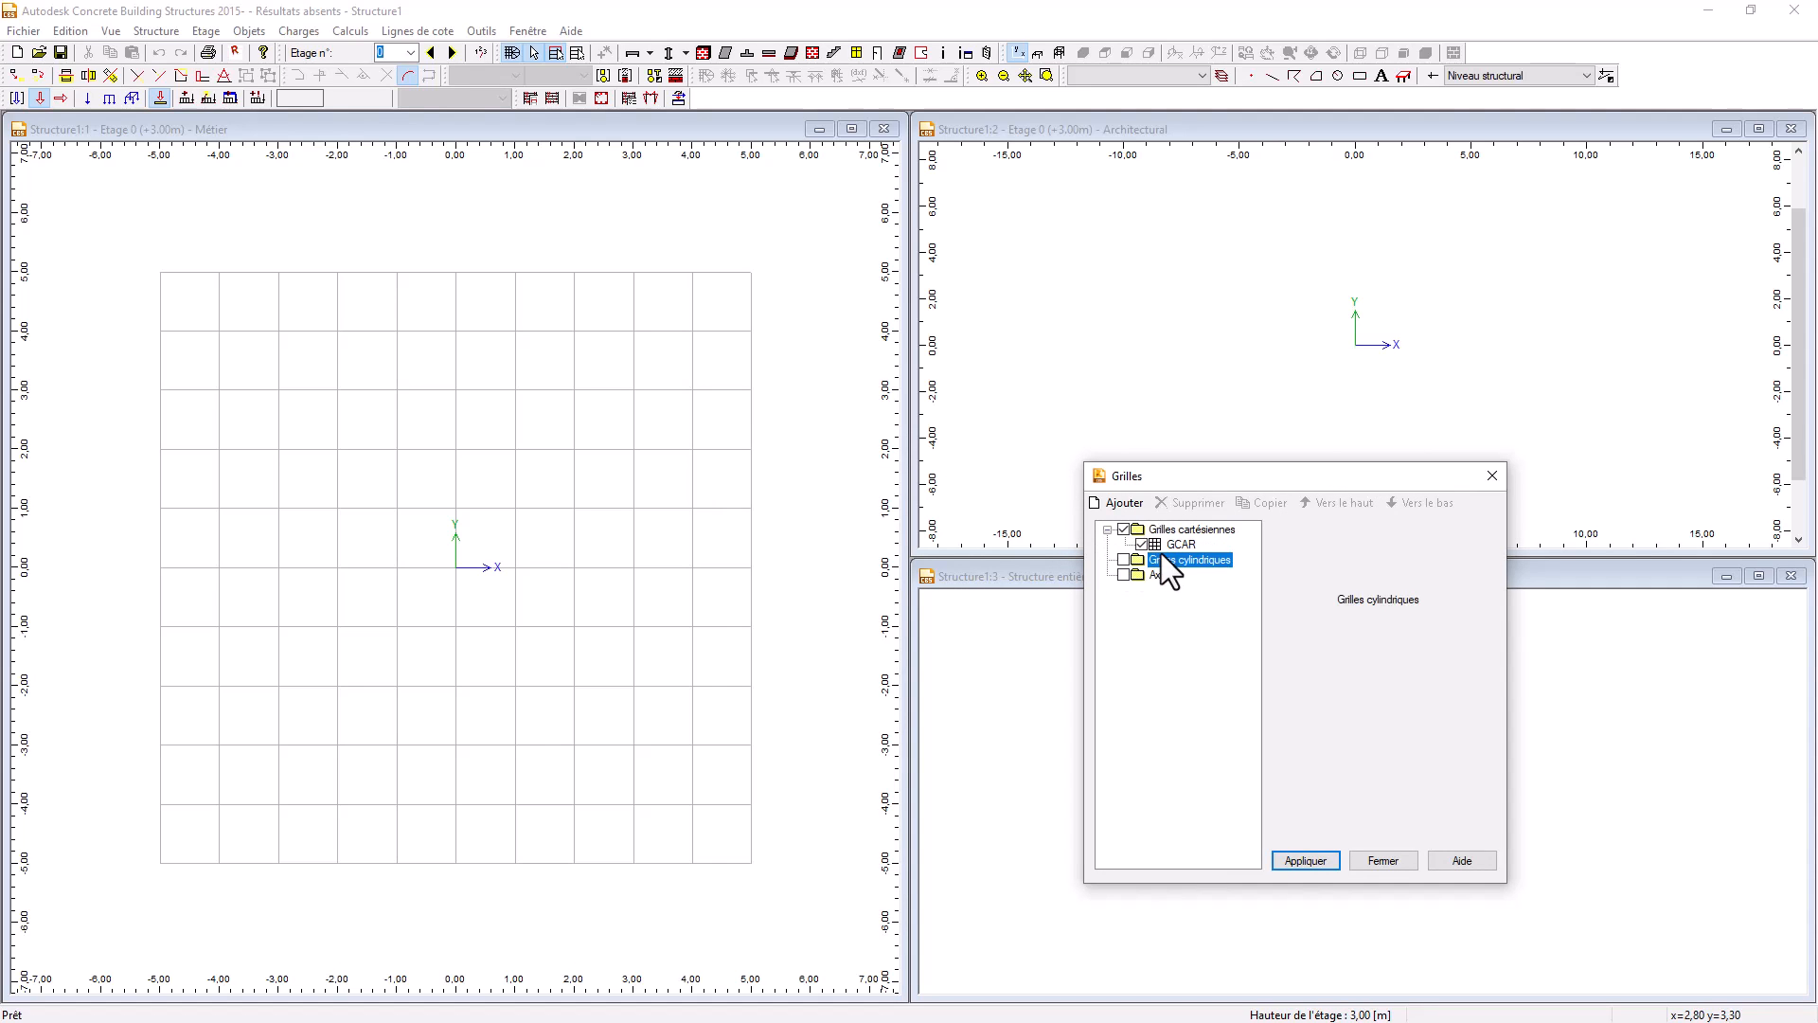
pyautogui.click(1181, 544)
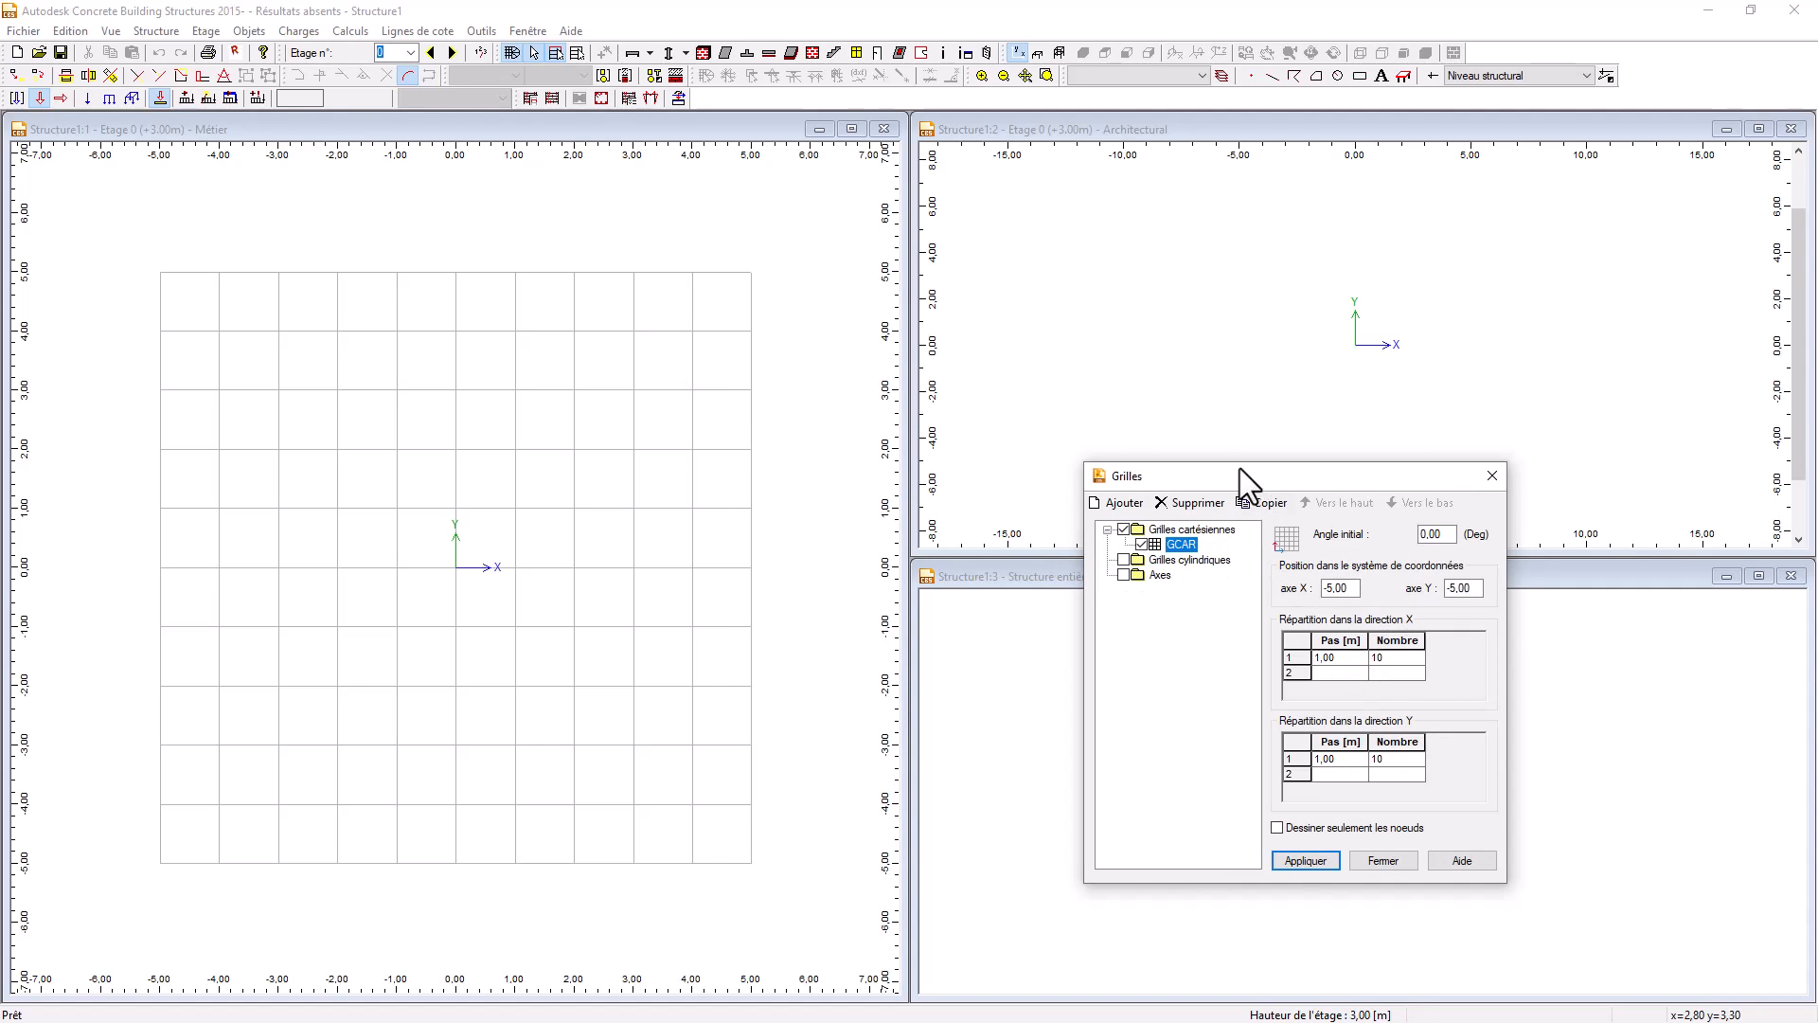
pyautogui.moveTo(1224, 470); pyautogui.dragTo(959, 372)
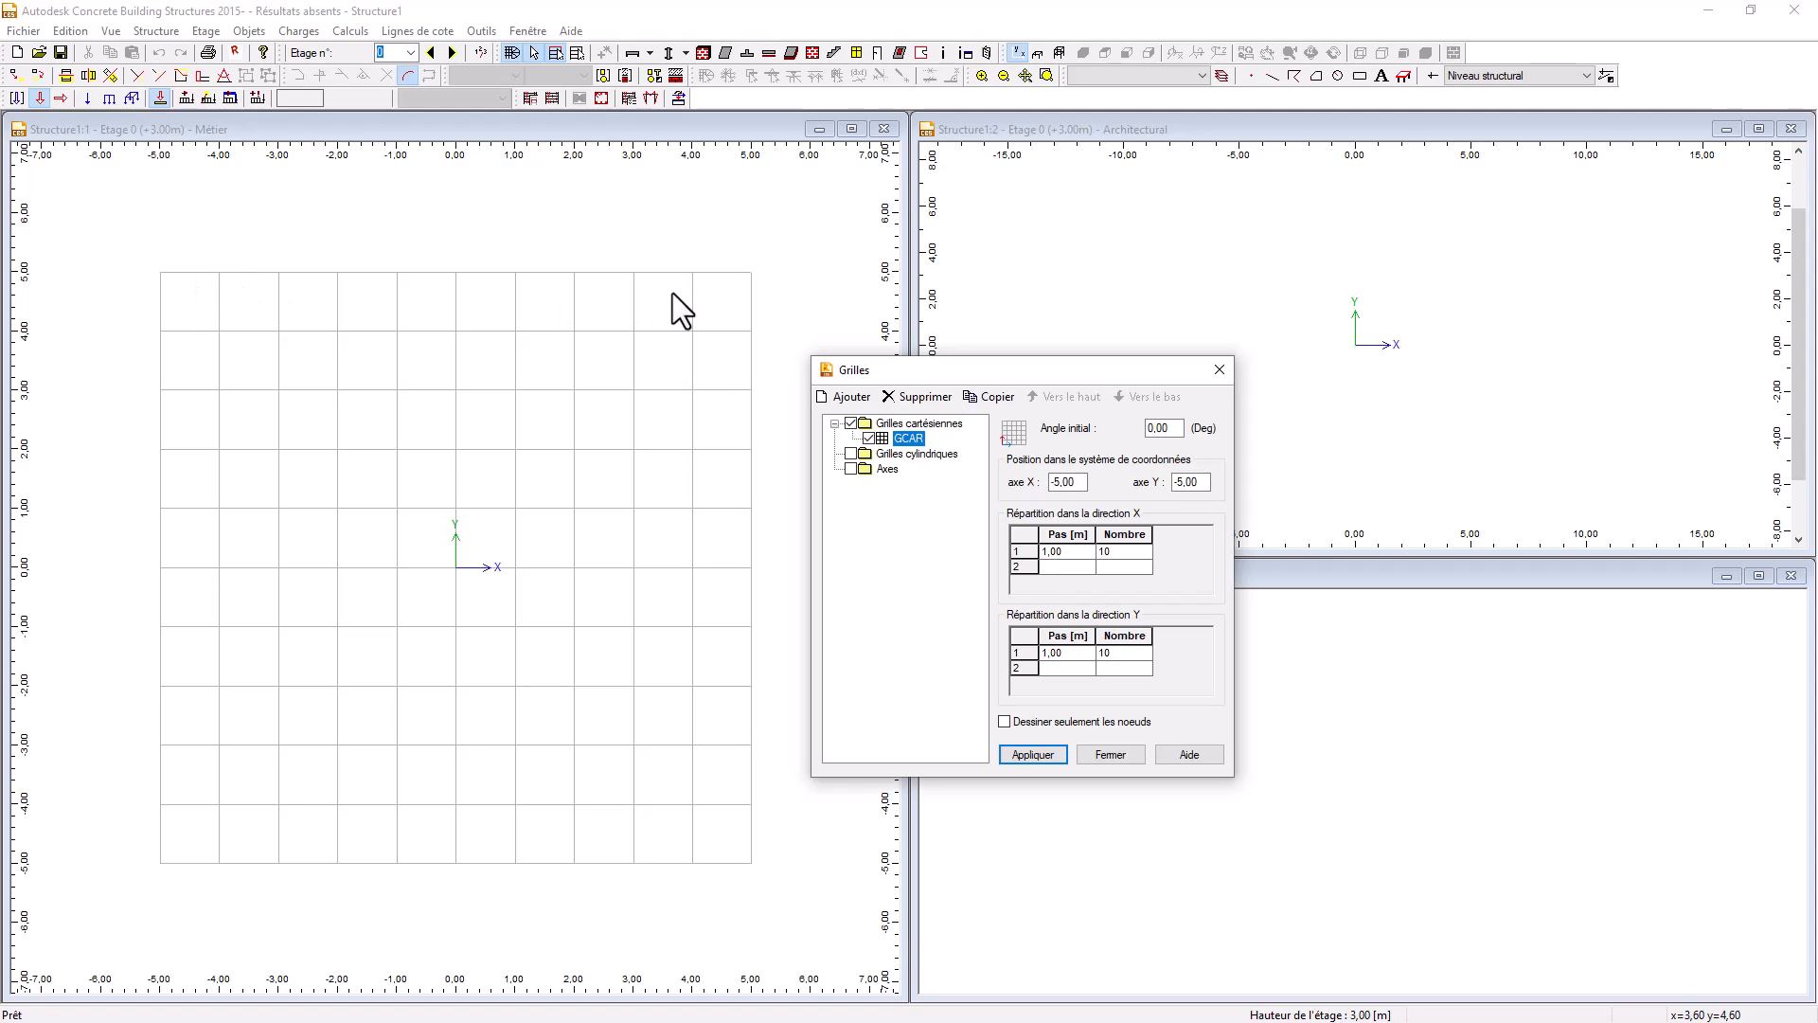
# - Set the grid's X-direction spacing to one bay each of 3.00 m, 4.00 m and 2.00 m
pyautogui.click(1058, 552)
pyautogui.moveTo(1070, 554); pyautogui.dragTo(1036, 559)
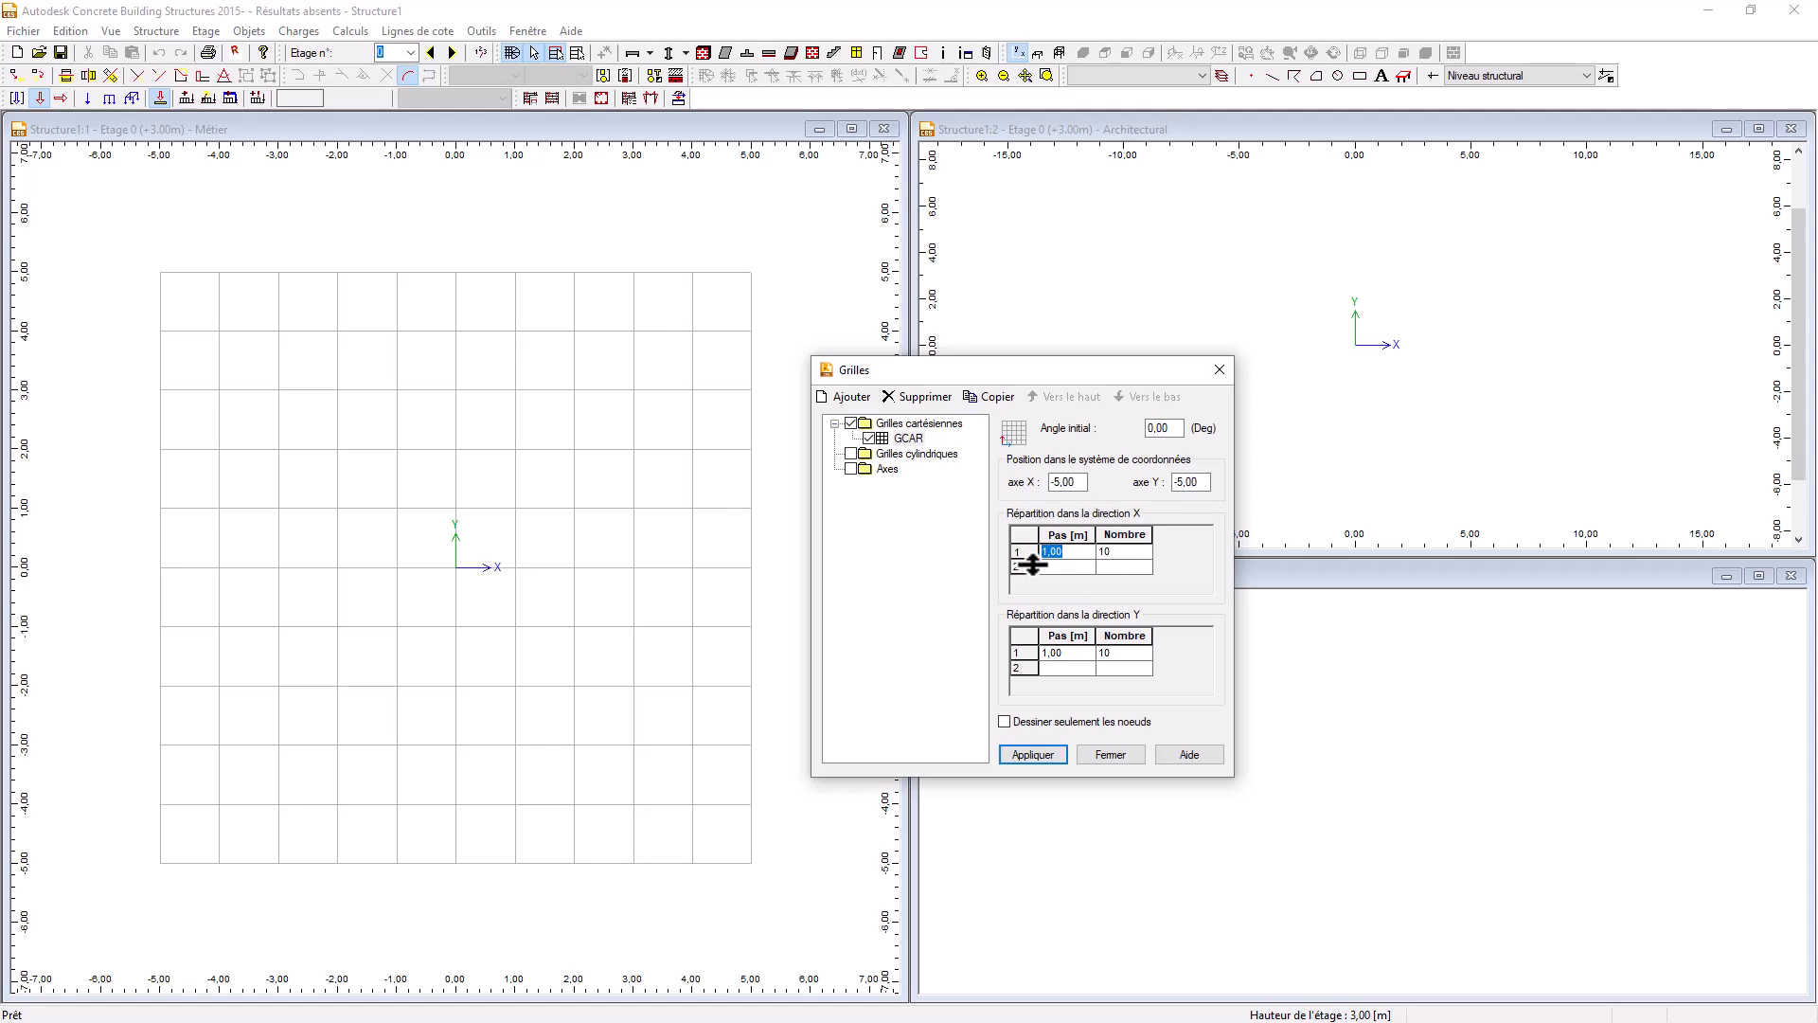
pyautogui.write('3')
pyautogui.click(1106, 551)
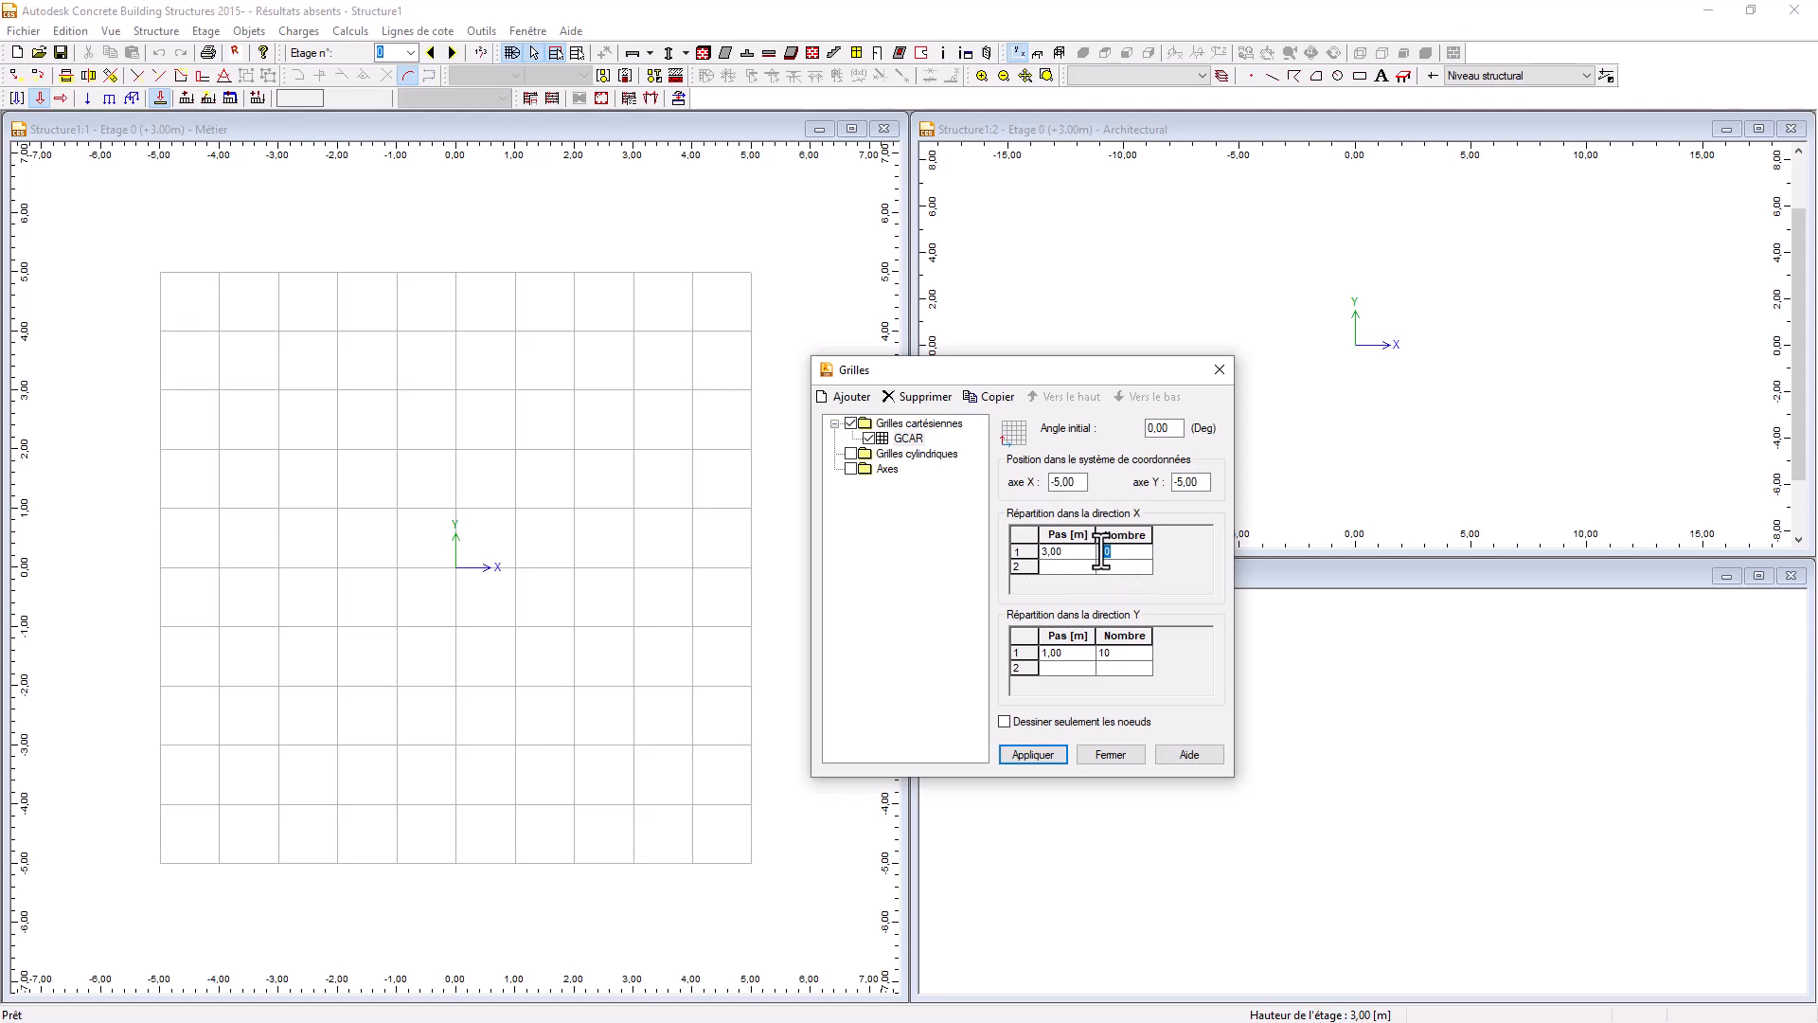
pyautogui.write('1')
pyautogui.click(1049, 567)
pyautogui.write('4')
pyautogui.press('Return')
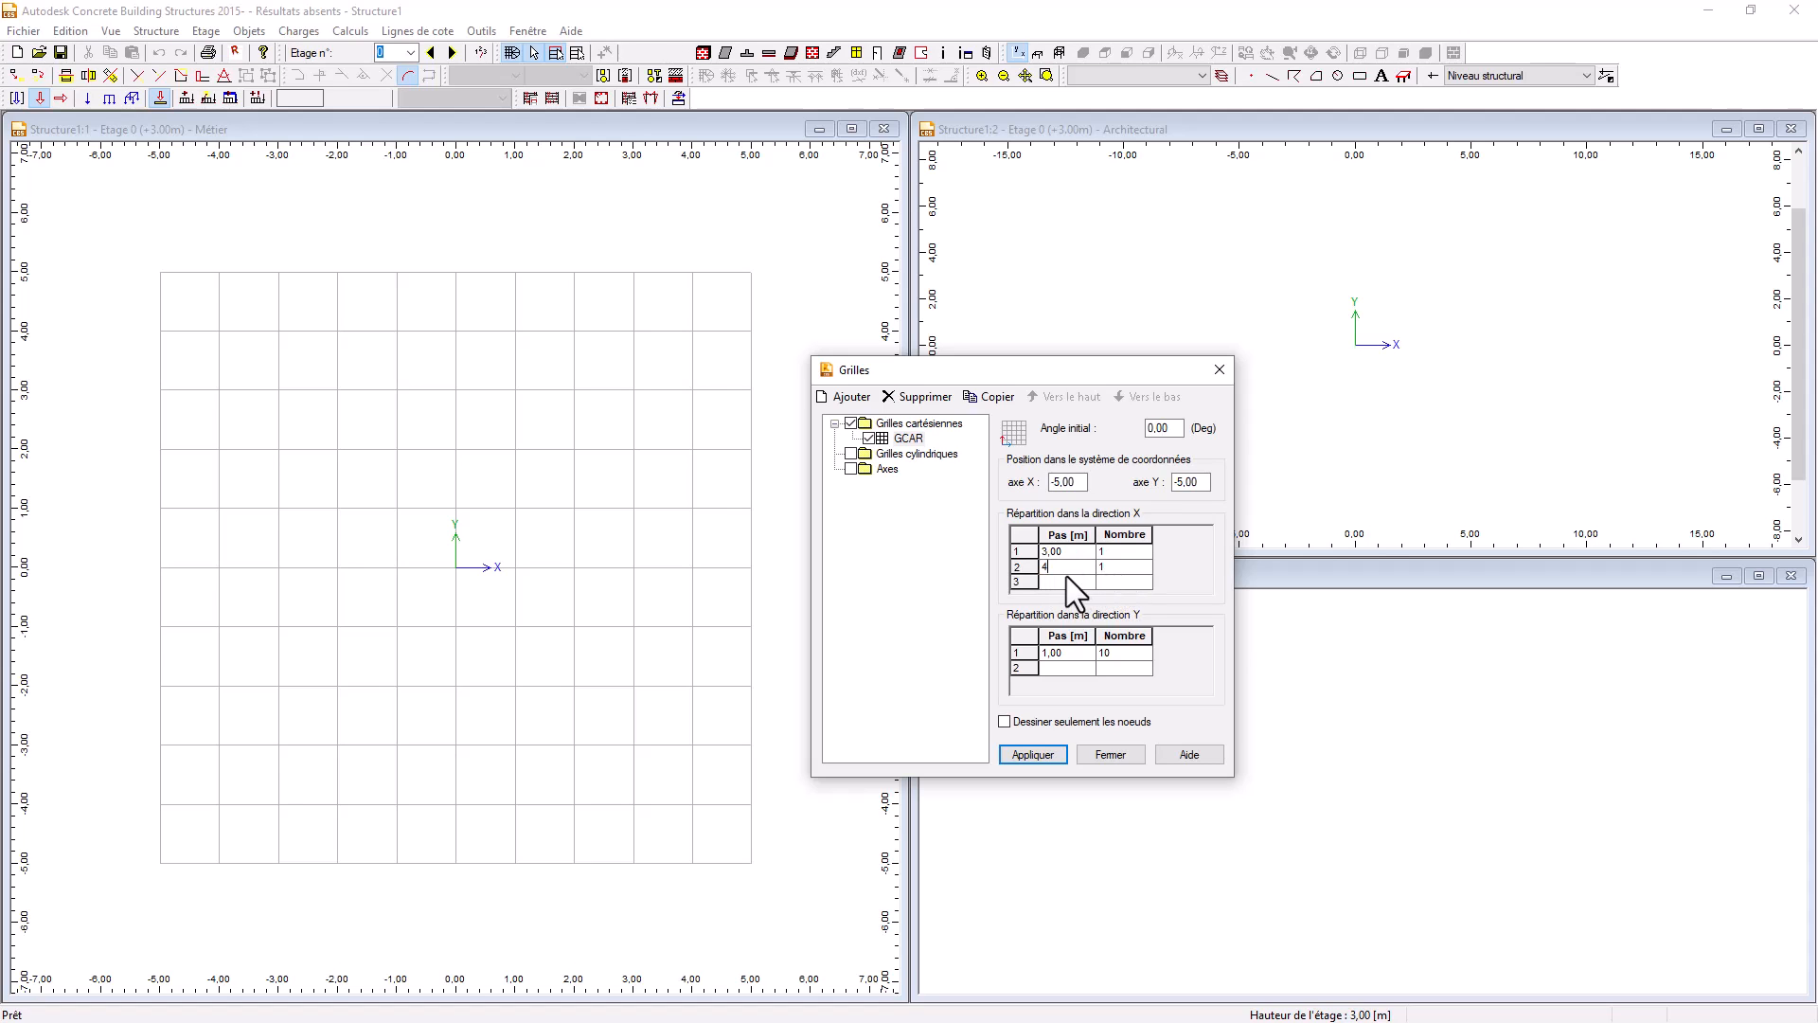
pyautogui.click(1065, 578)
pyautogui.write('2')
pyautogui.press('Return')
# - Set the grid's Y-direction spacing to two bays of 3.5 m
pyautogui.click(1059, 653)
pyautogui.write('3')
pyautogui.write(',5')
pyautogui.click(1122, 654)
pyautogui.write('2')
# - Set the grid's origin to X 0 and Y 0 and apply the grid definition
pyautogui.moveTo(1082, 482); pyautogui.dragTo(1012, 484)
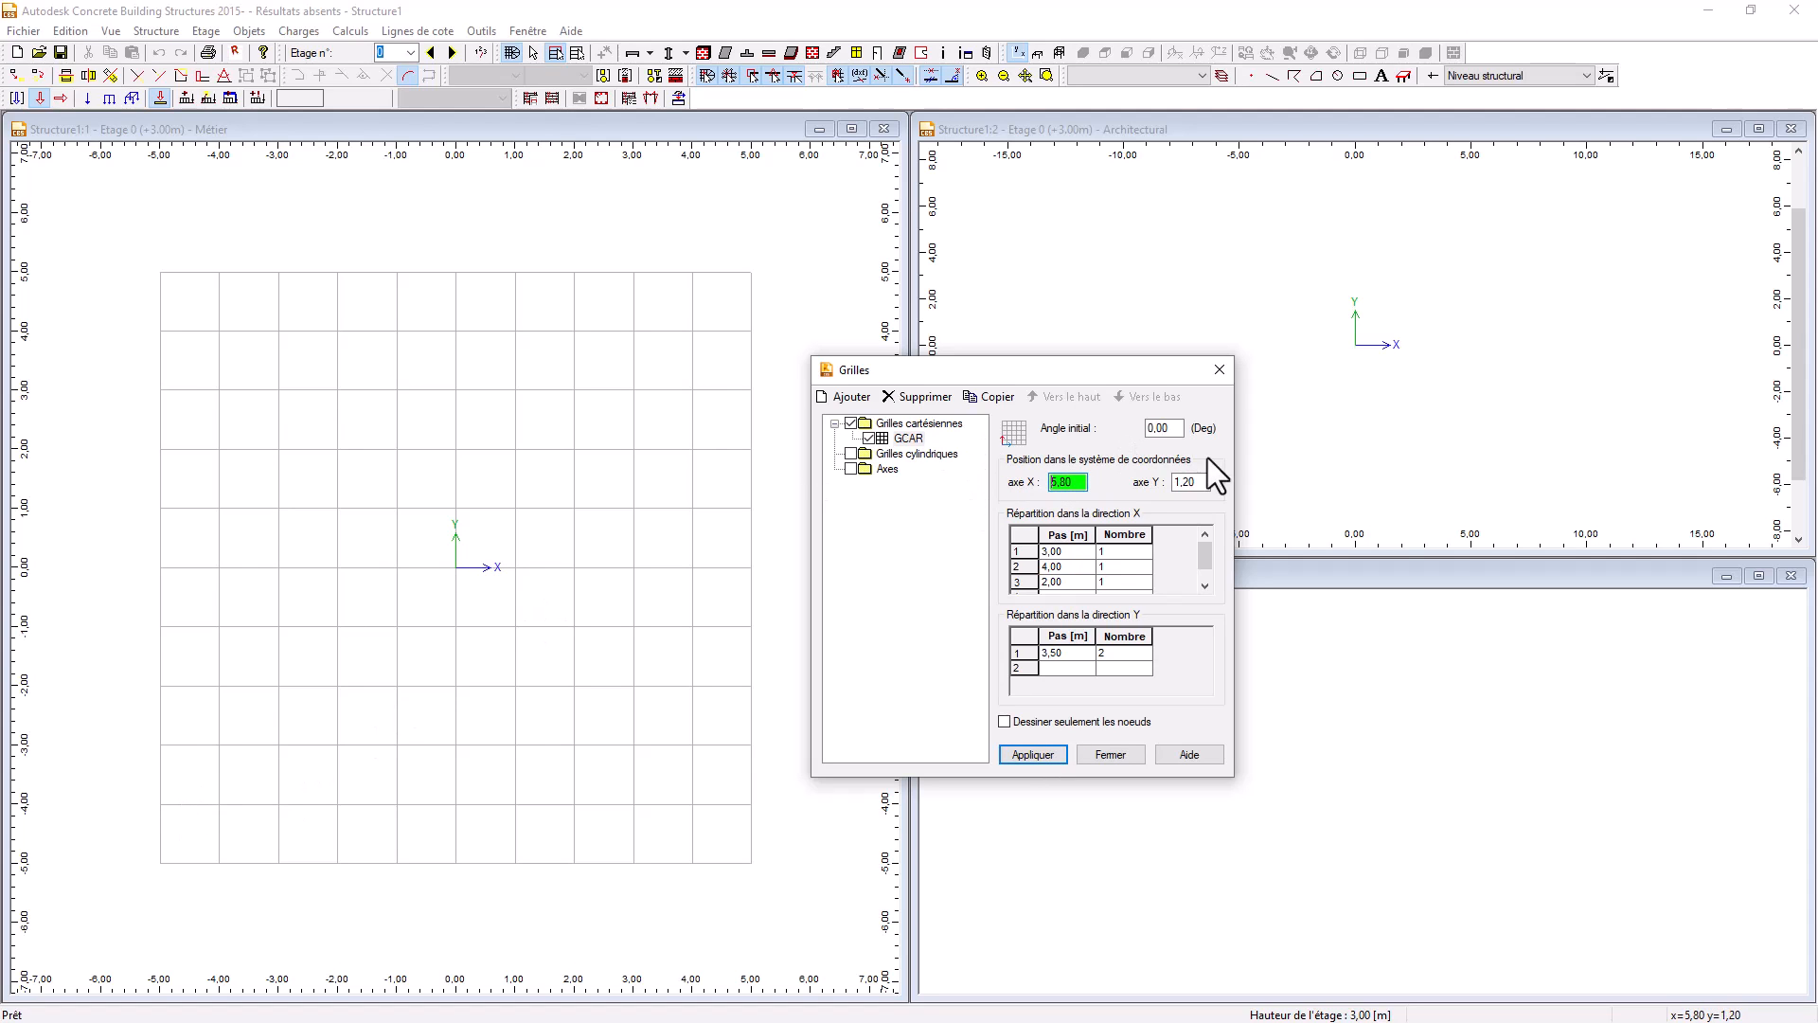
pyautogui.moveTo(1084, 482); pyautogui.dragTo(1011, 482)
pyautogui.moveTo(1201, 481); pyautogui.dragTo(1166, 488)
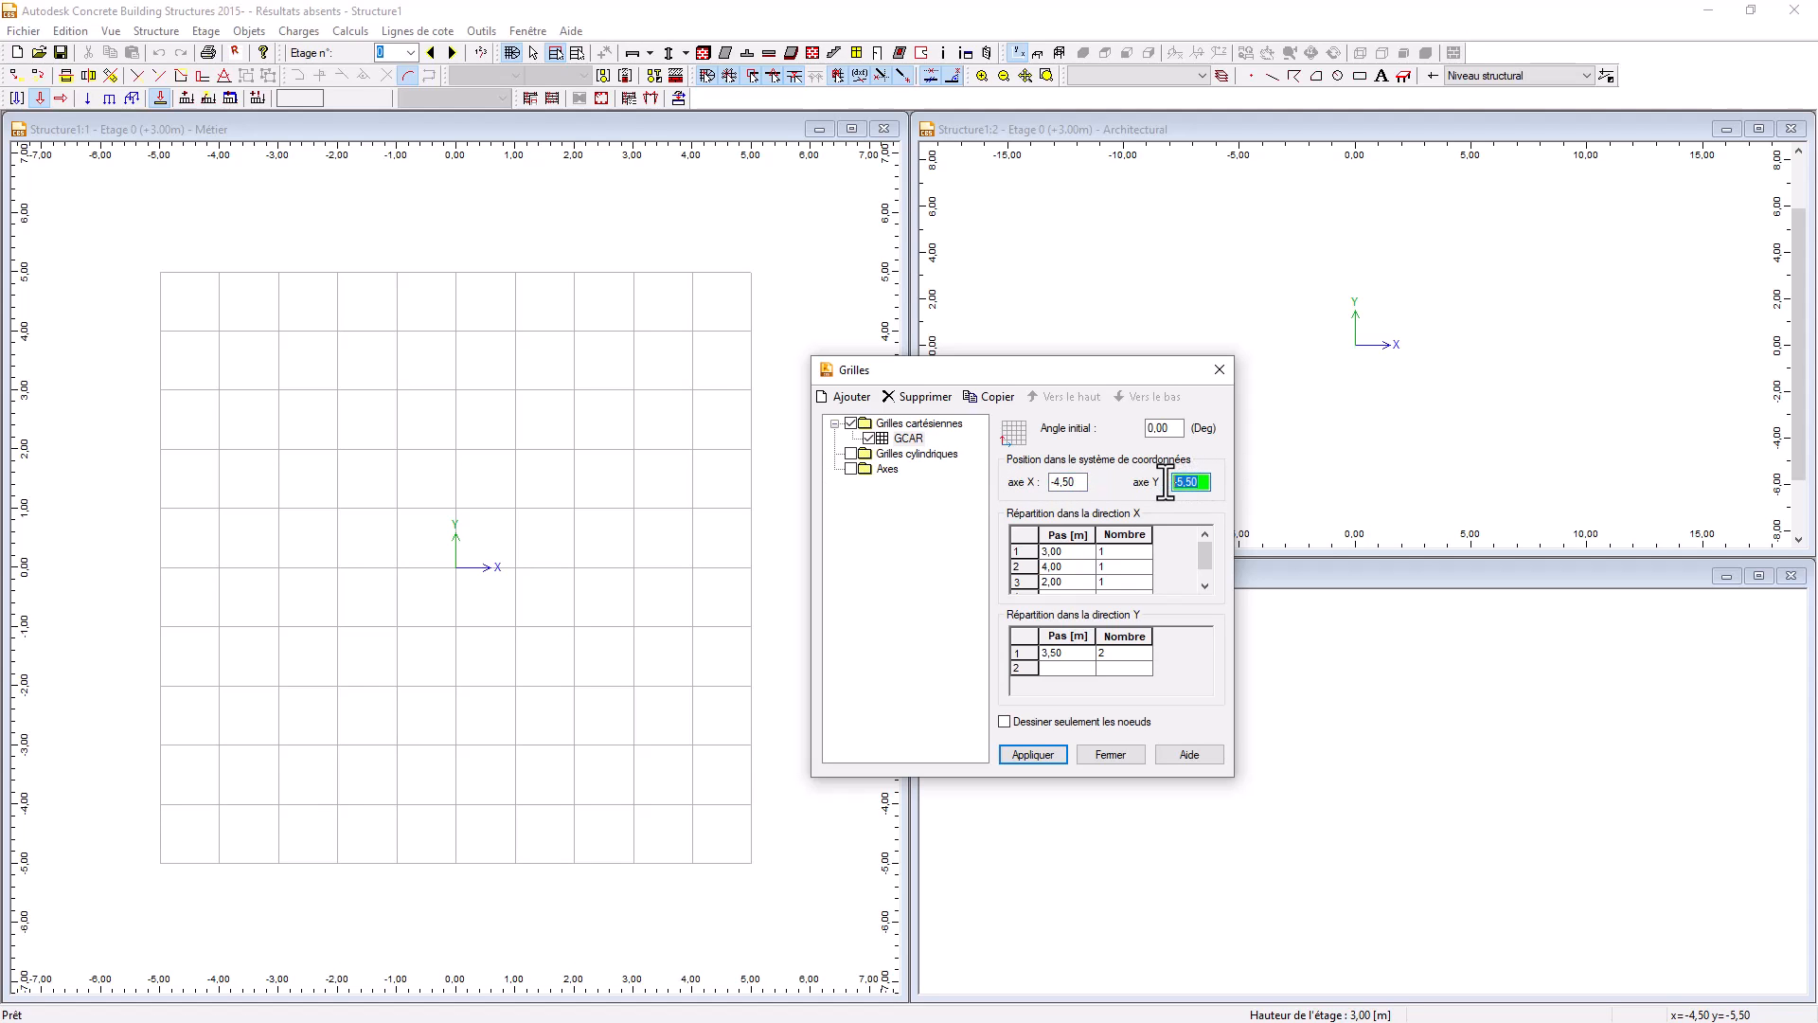
pyautogui.moveTo(1085, 482); pyautogui.dragTo(1025, 482)
pyautogui.write('0')
pyautogui.click(1037, 756)
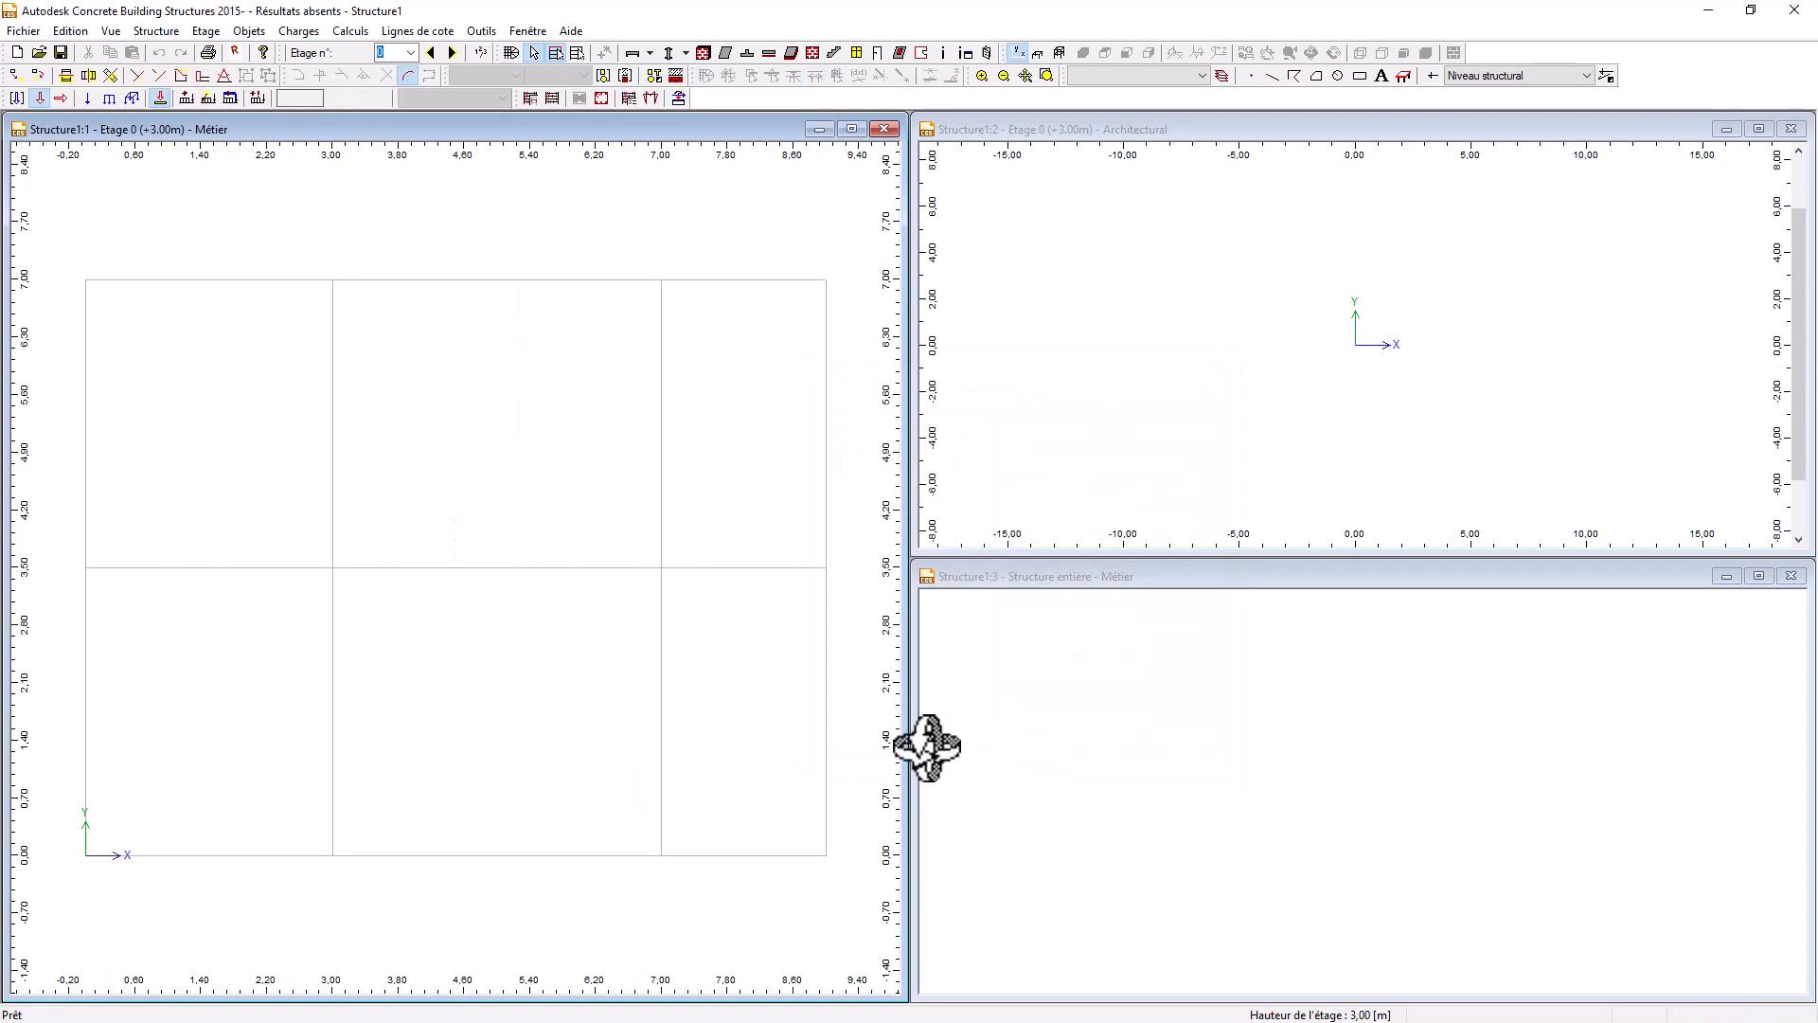
# - Start the column (Poteau) tool with section R20*20 and material B25
pyautogui.scroll(-2, 356, 856)
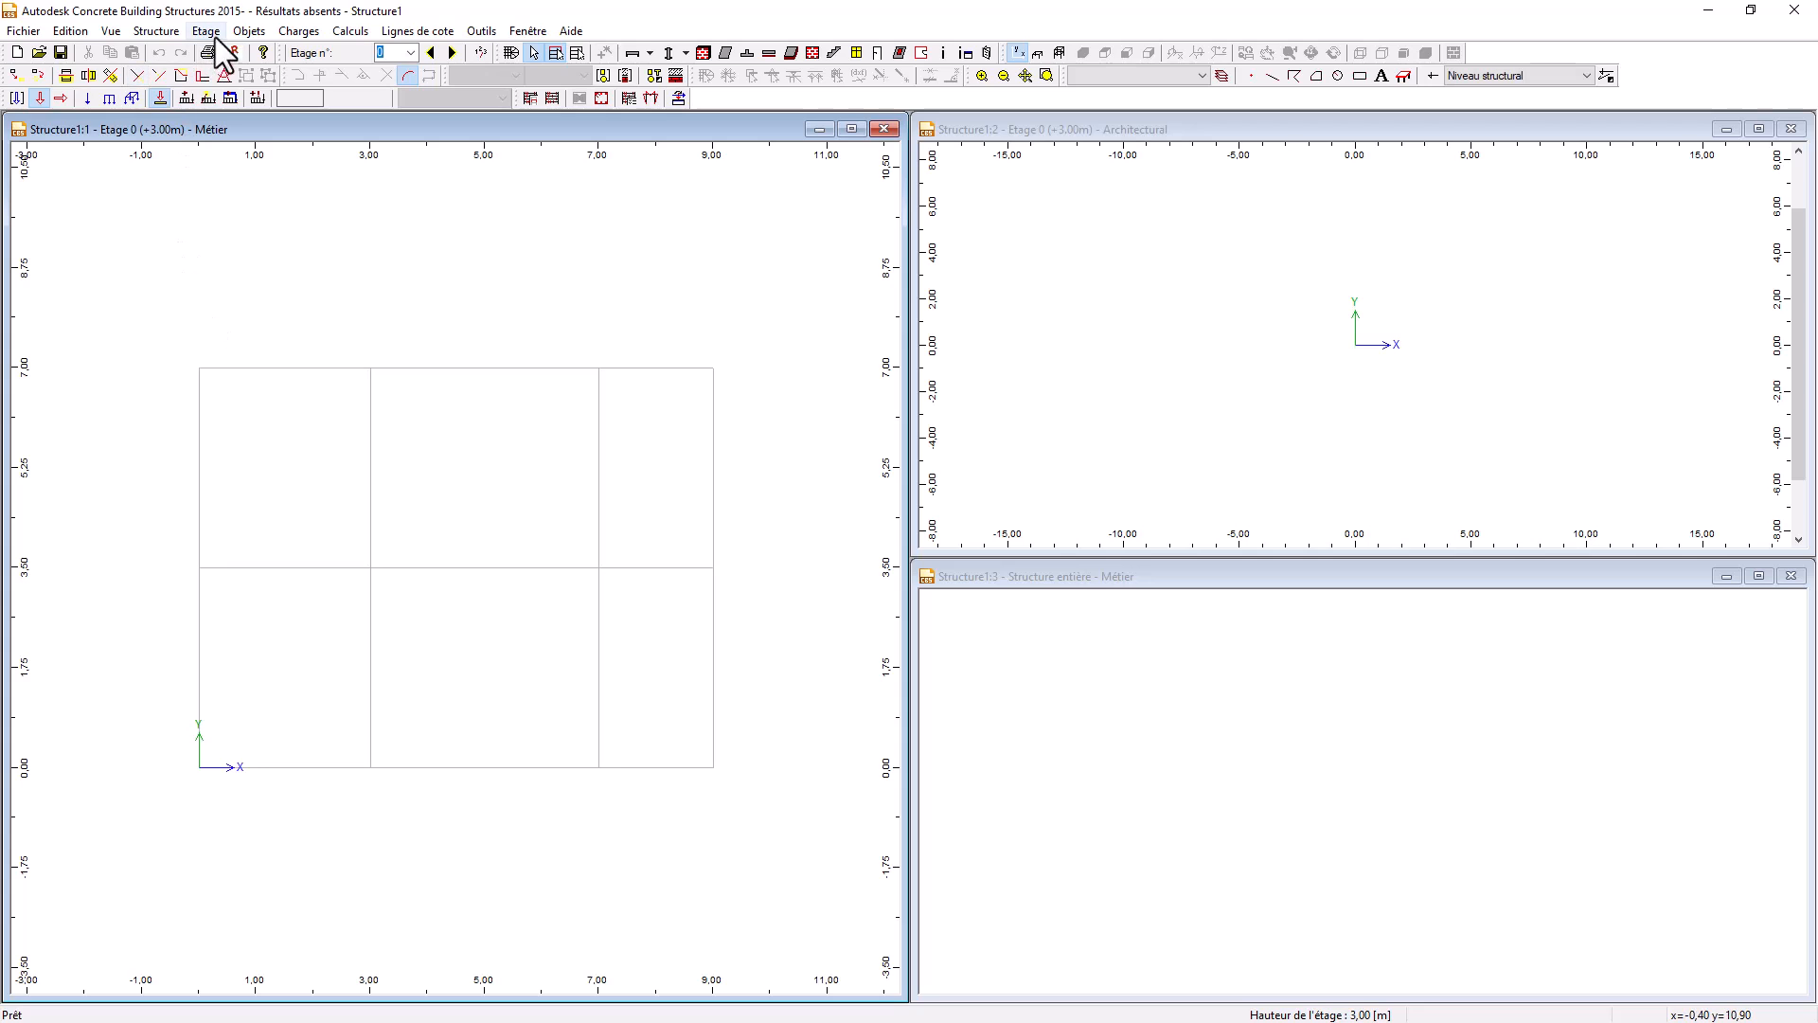
pyautogui.click(249, 31)
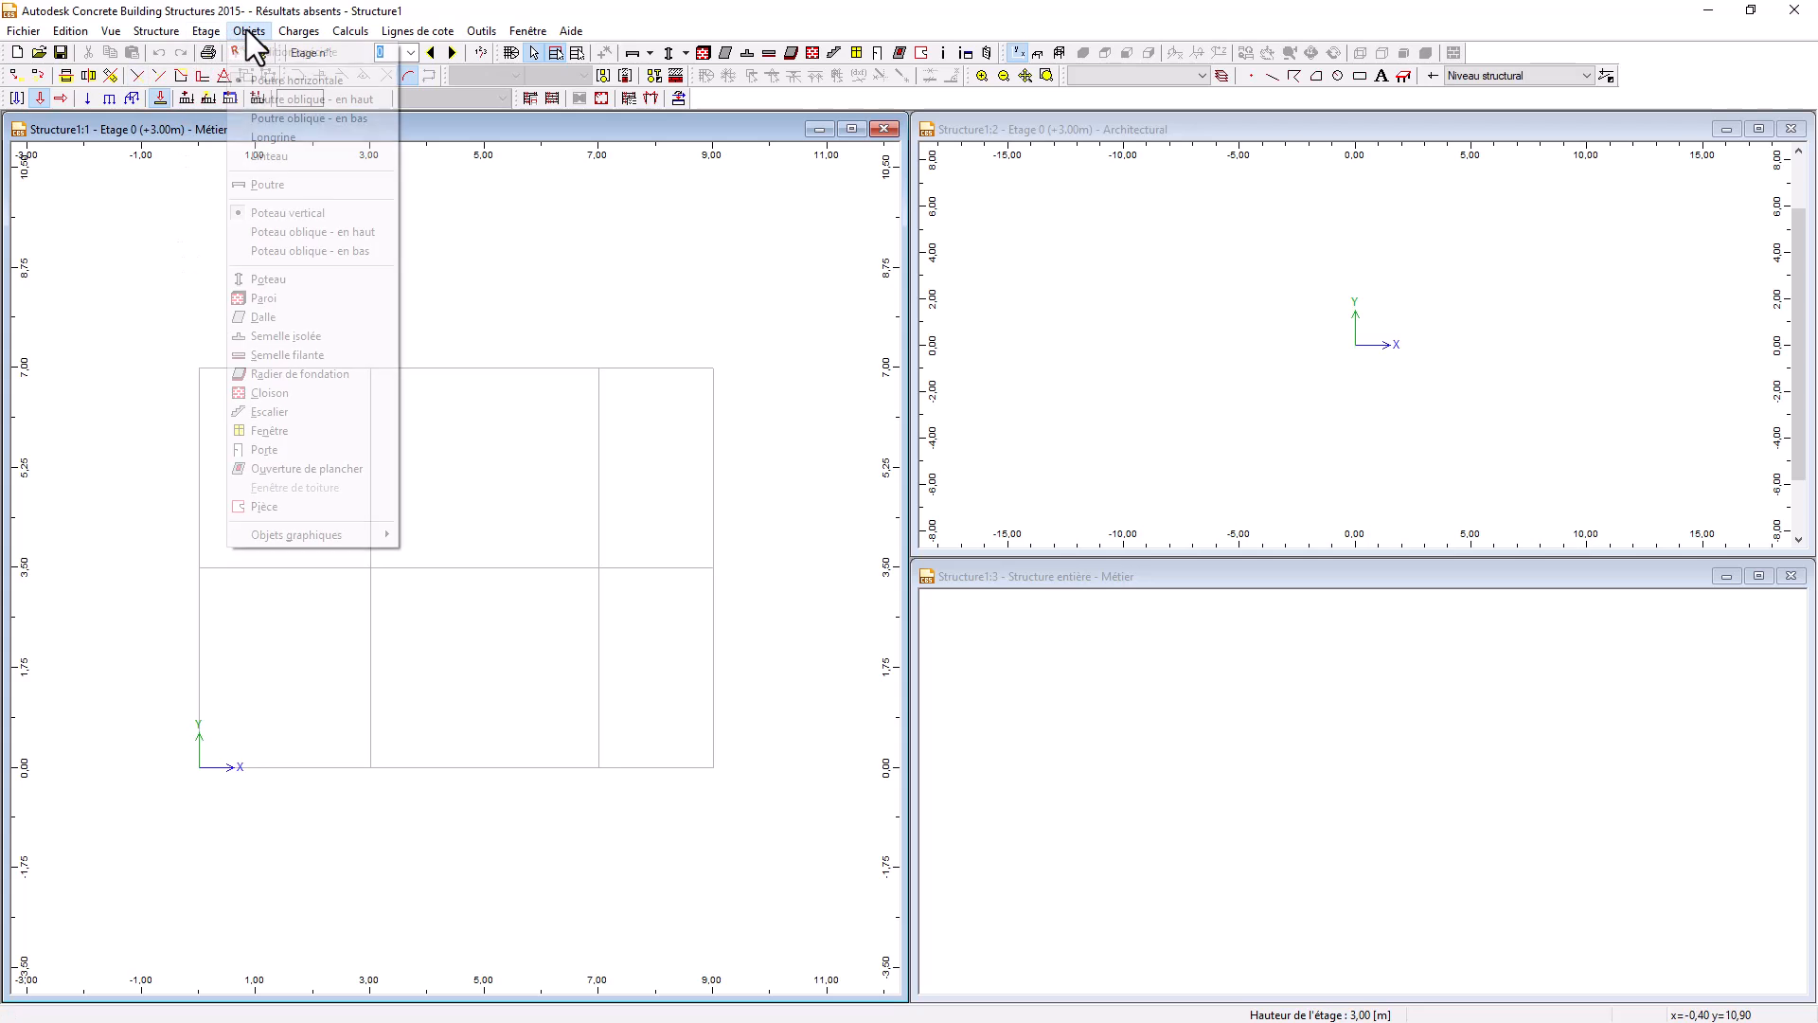
pyautogui.click(284, 278)
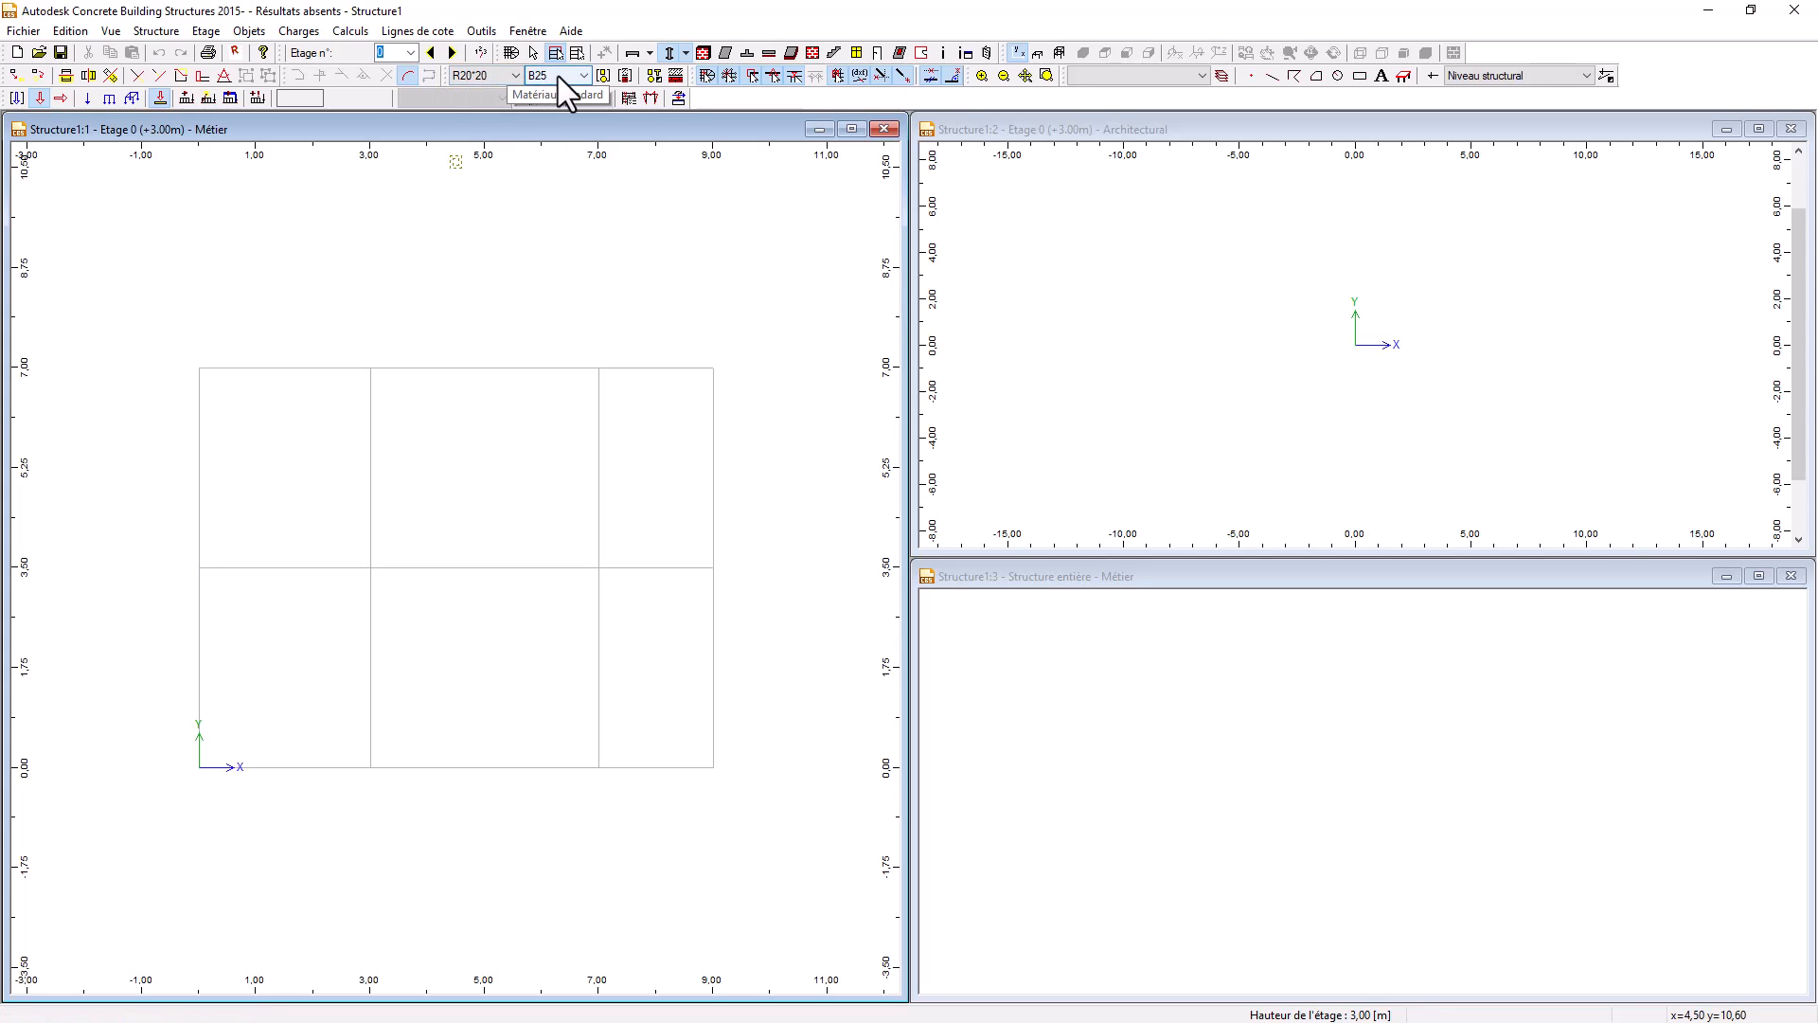
pyautogui.click(511, 76)
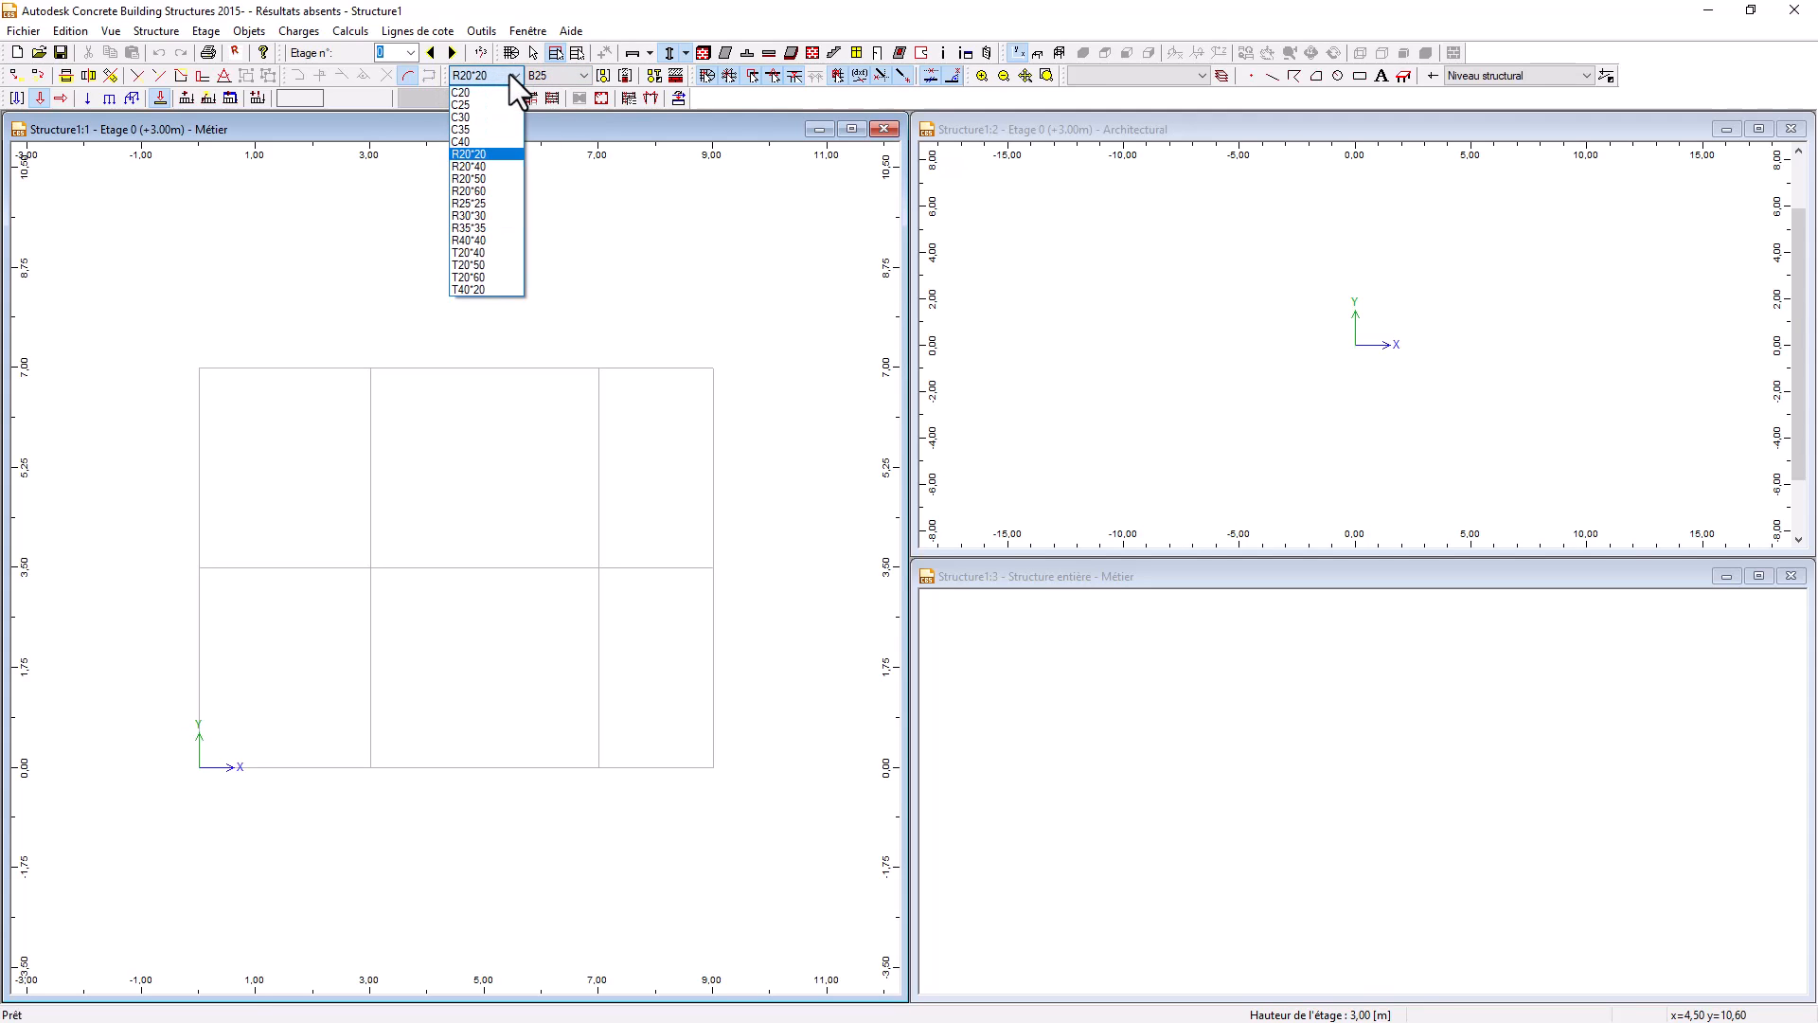
pyautogui.click(499, 157)
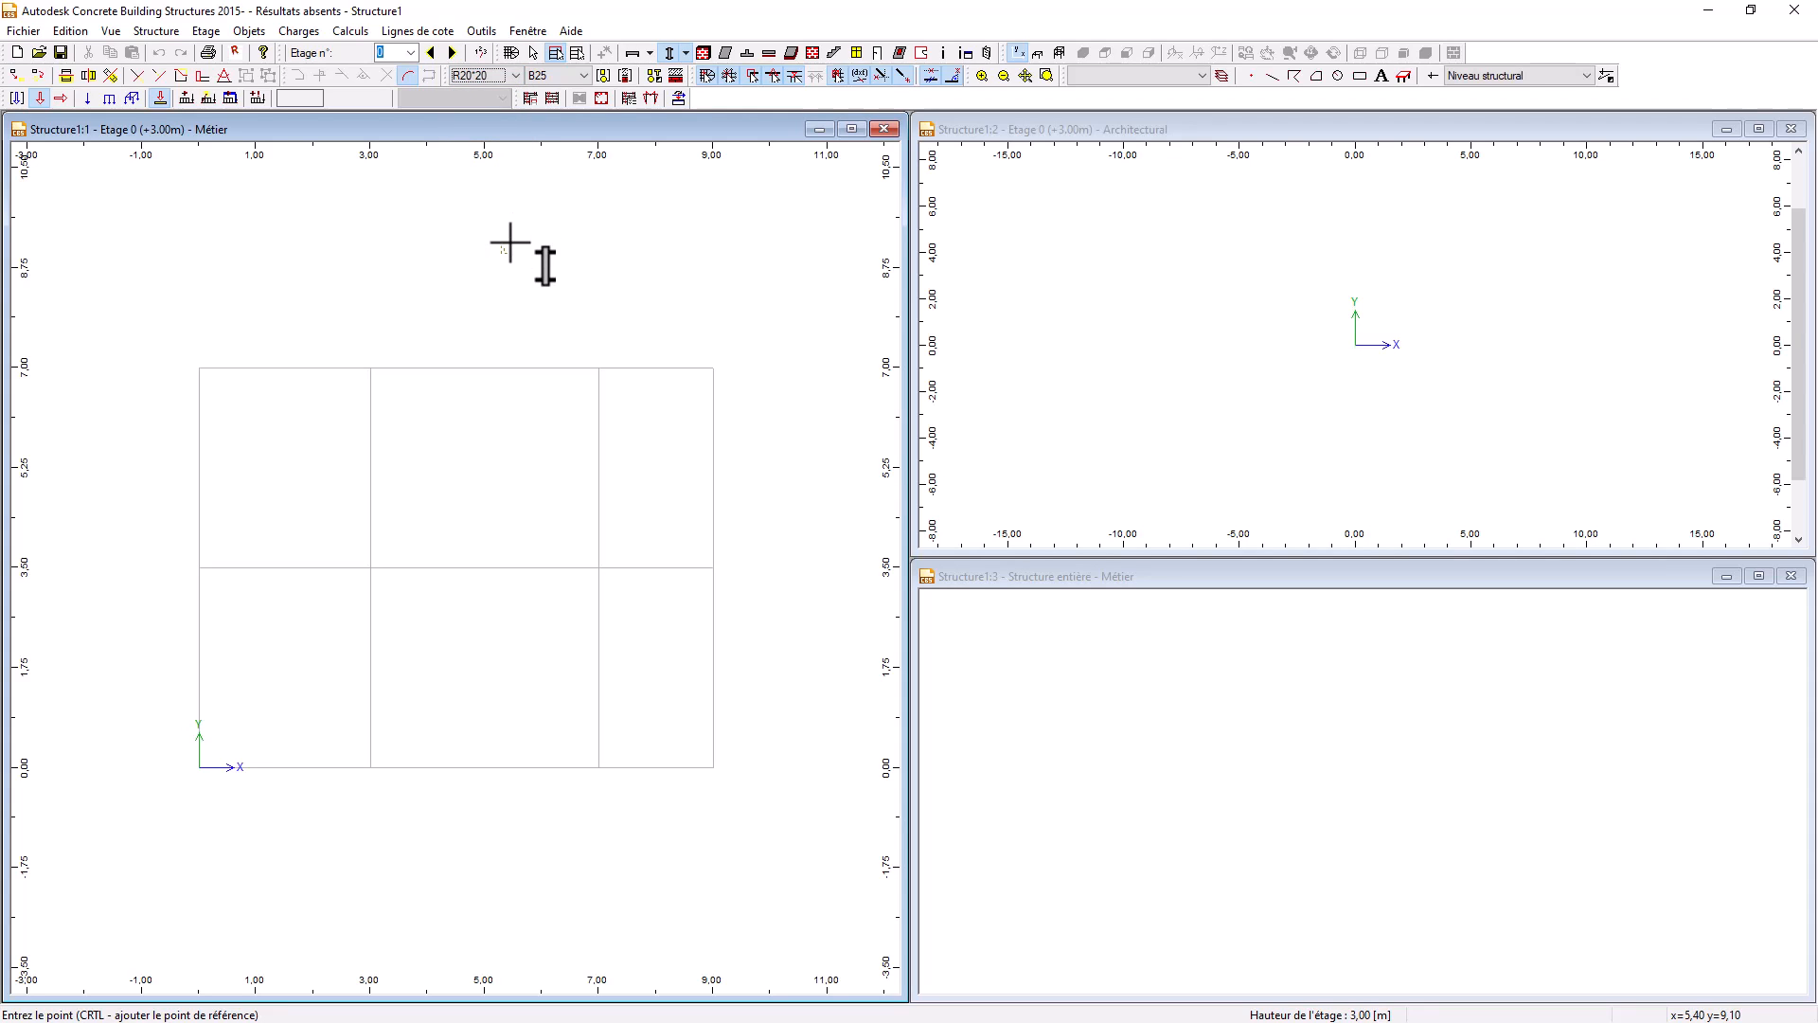
pyautogui.click(554, 76)
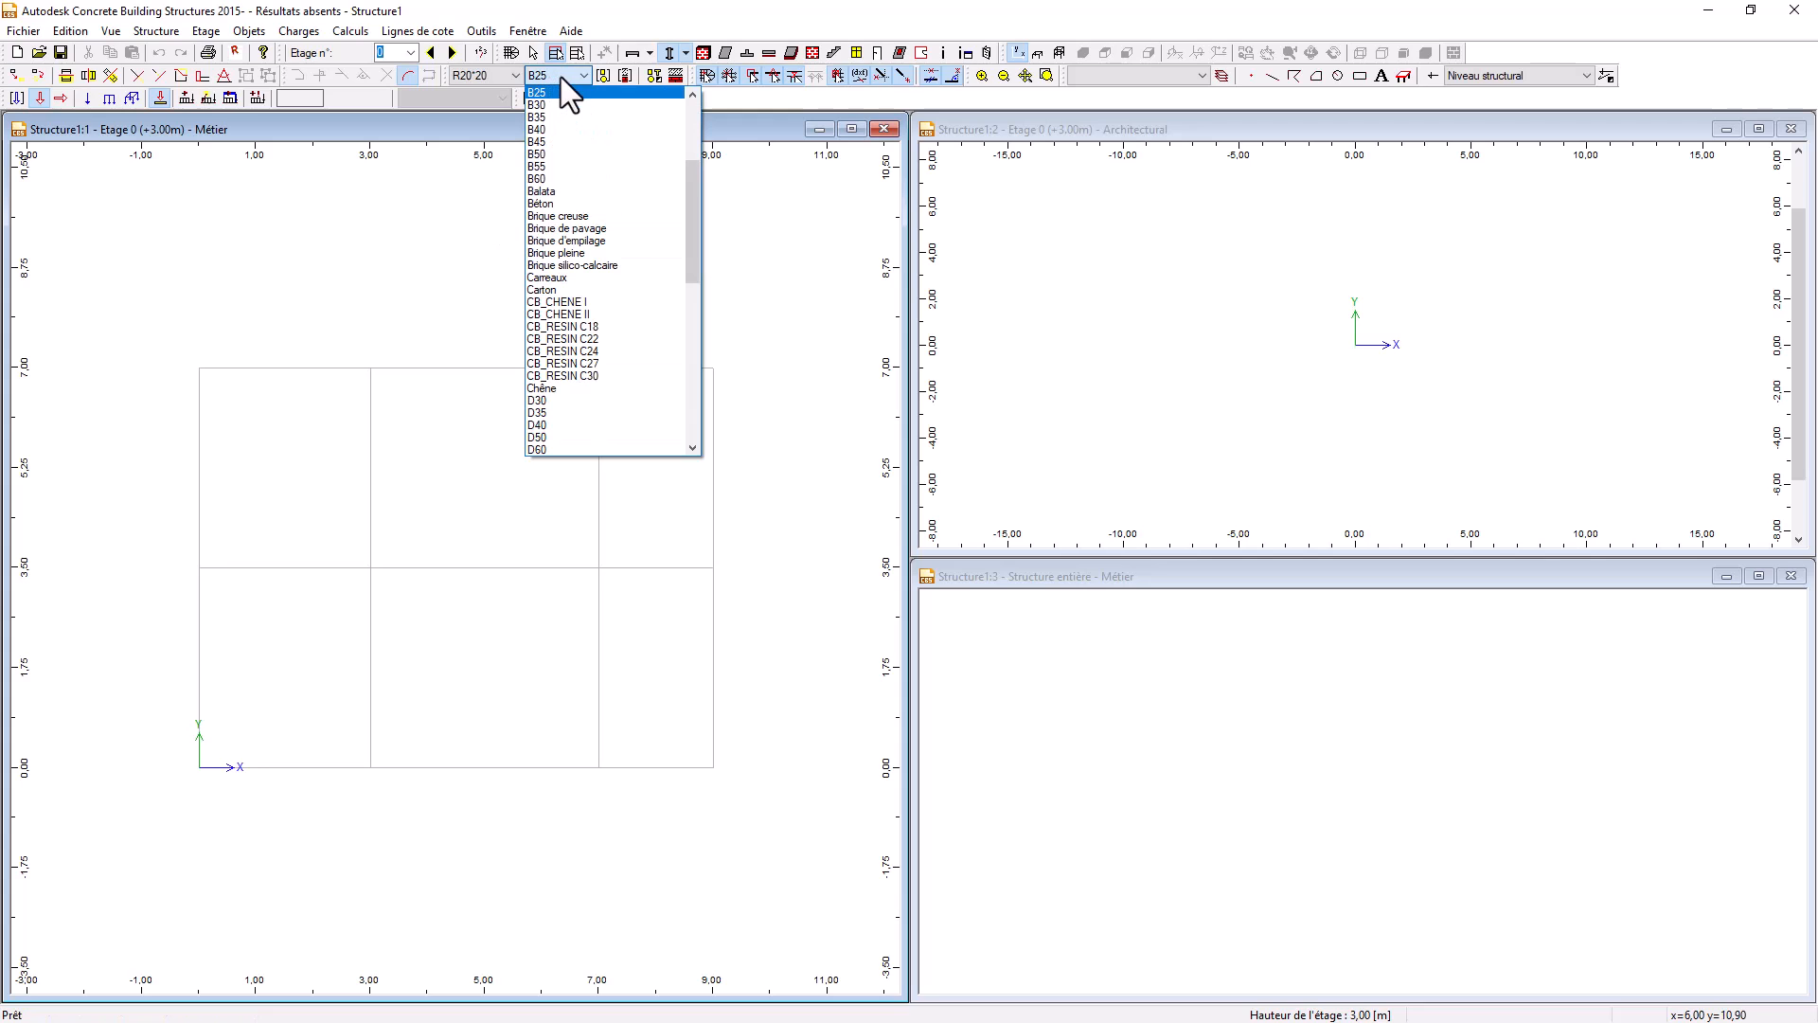
pyautogui.click(559, 77)
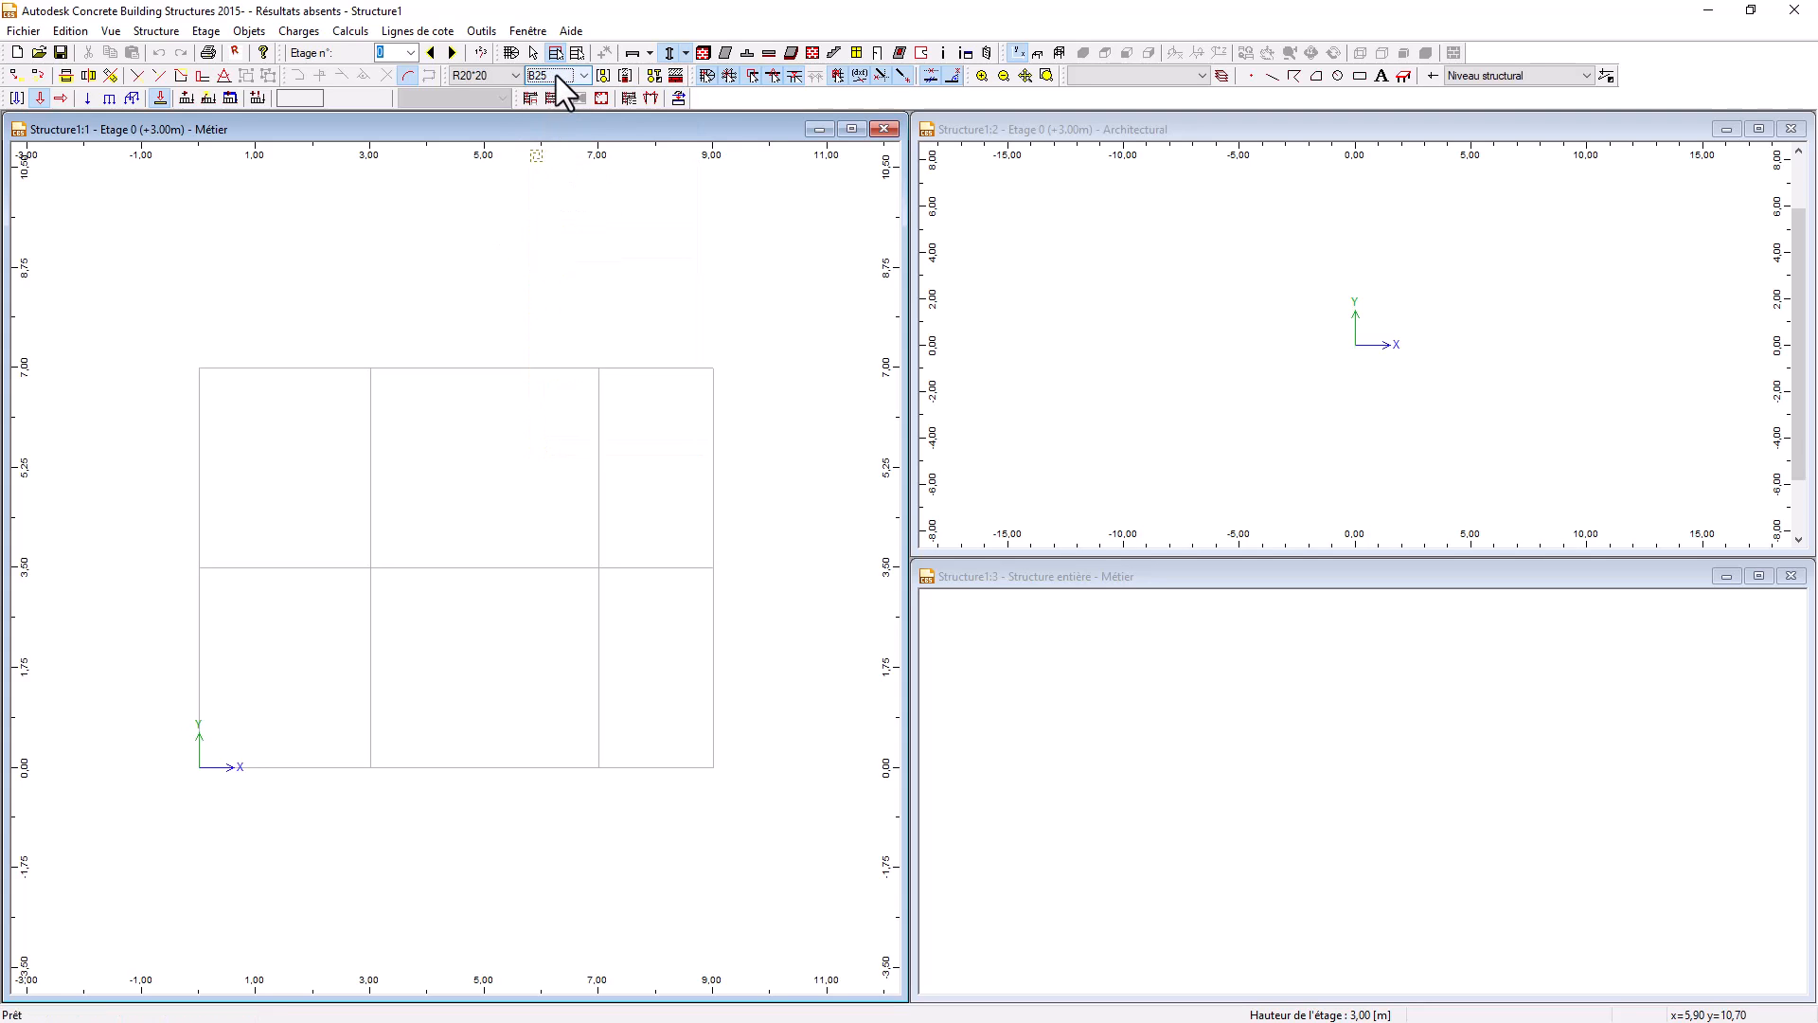
pyautogui.click(557, 77)
pyautogui.click(557, 78)
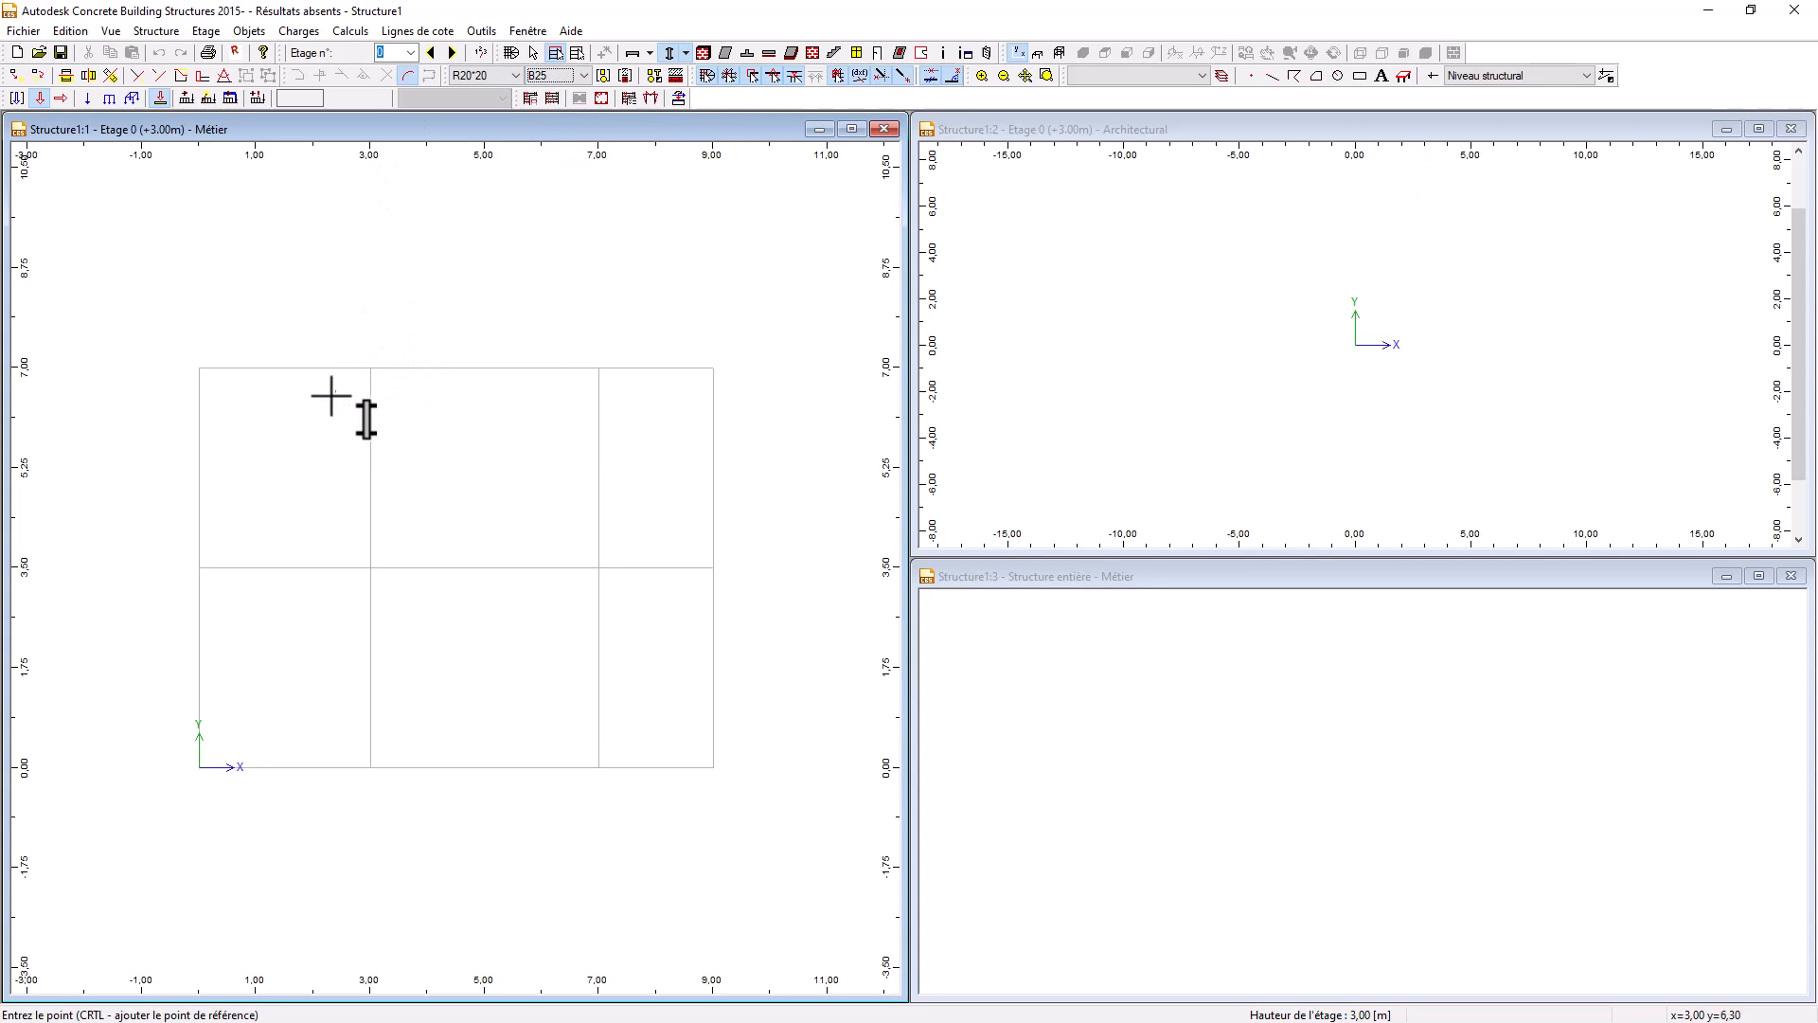
# - Place a column at each of the twelve grid intersections, covering the rows at Y 7.00, 3.50 and 0.00
pyautogui.click(198, 367)
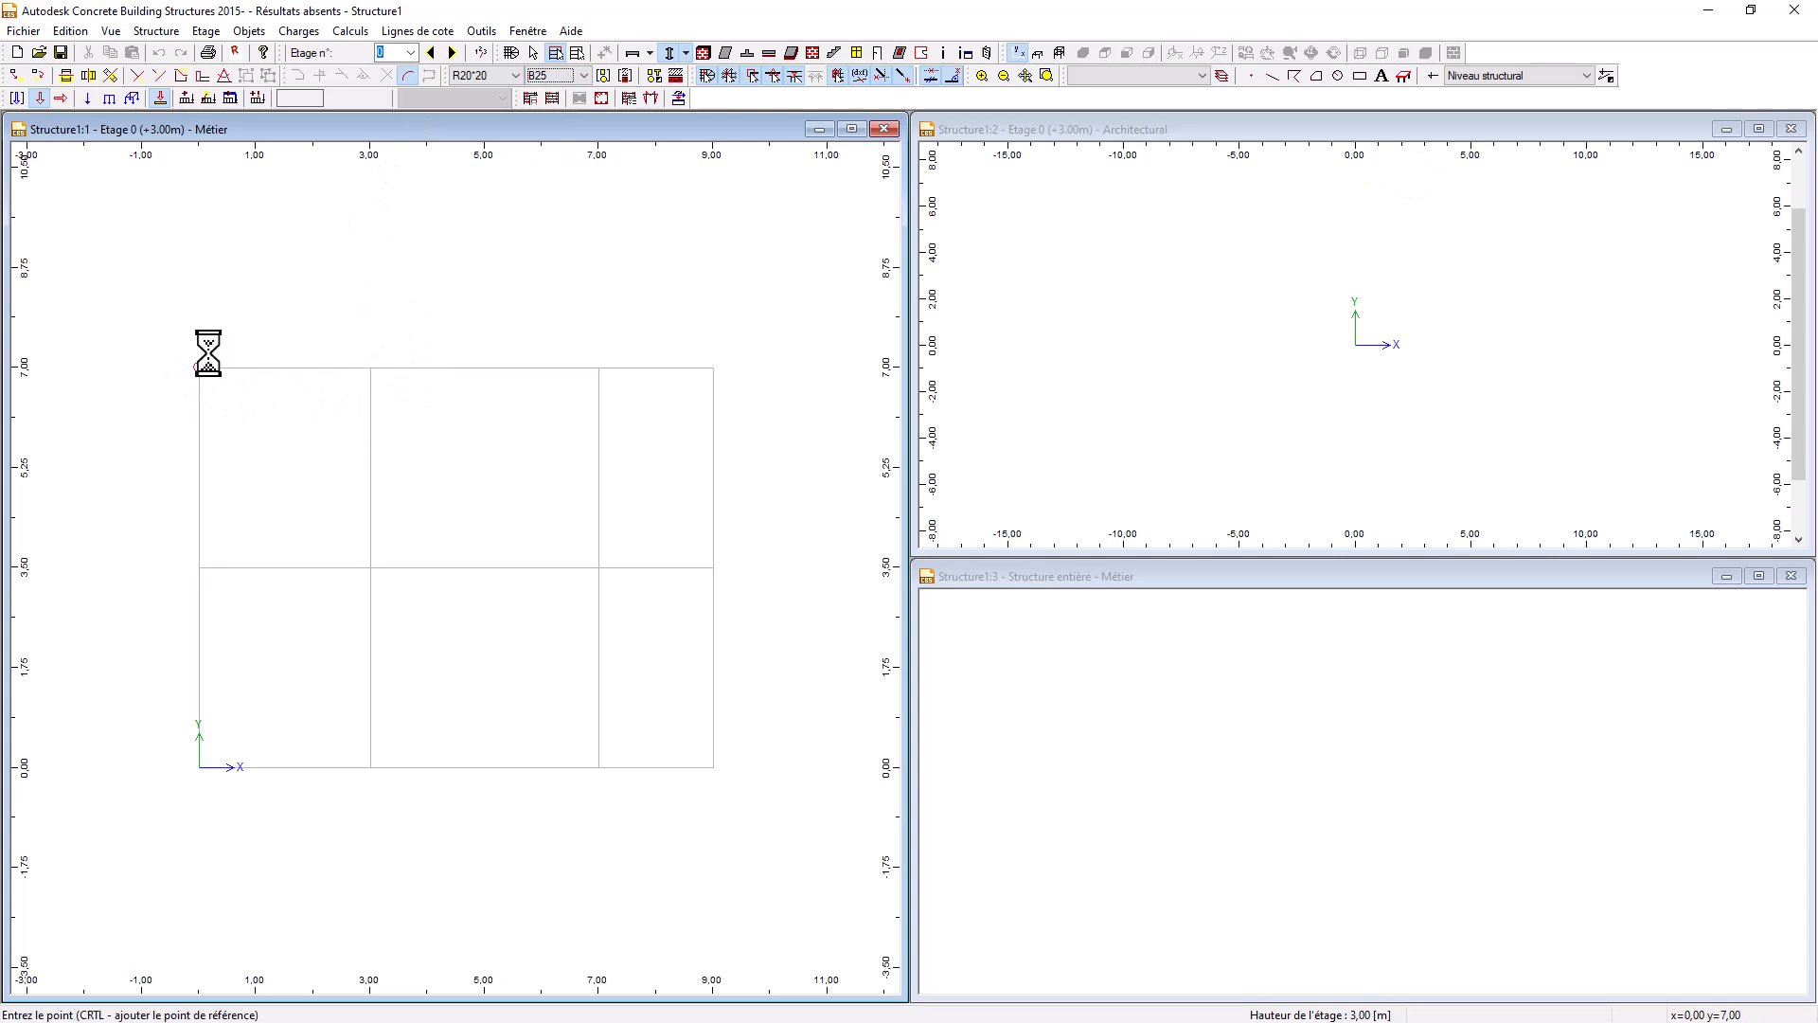
pyautogui.click(599, 368)
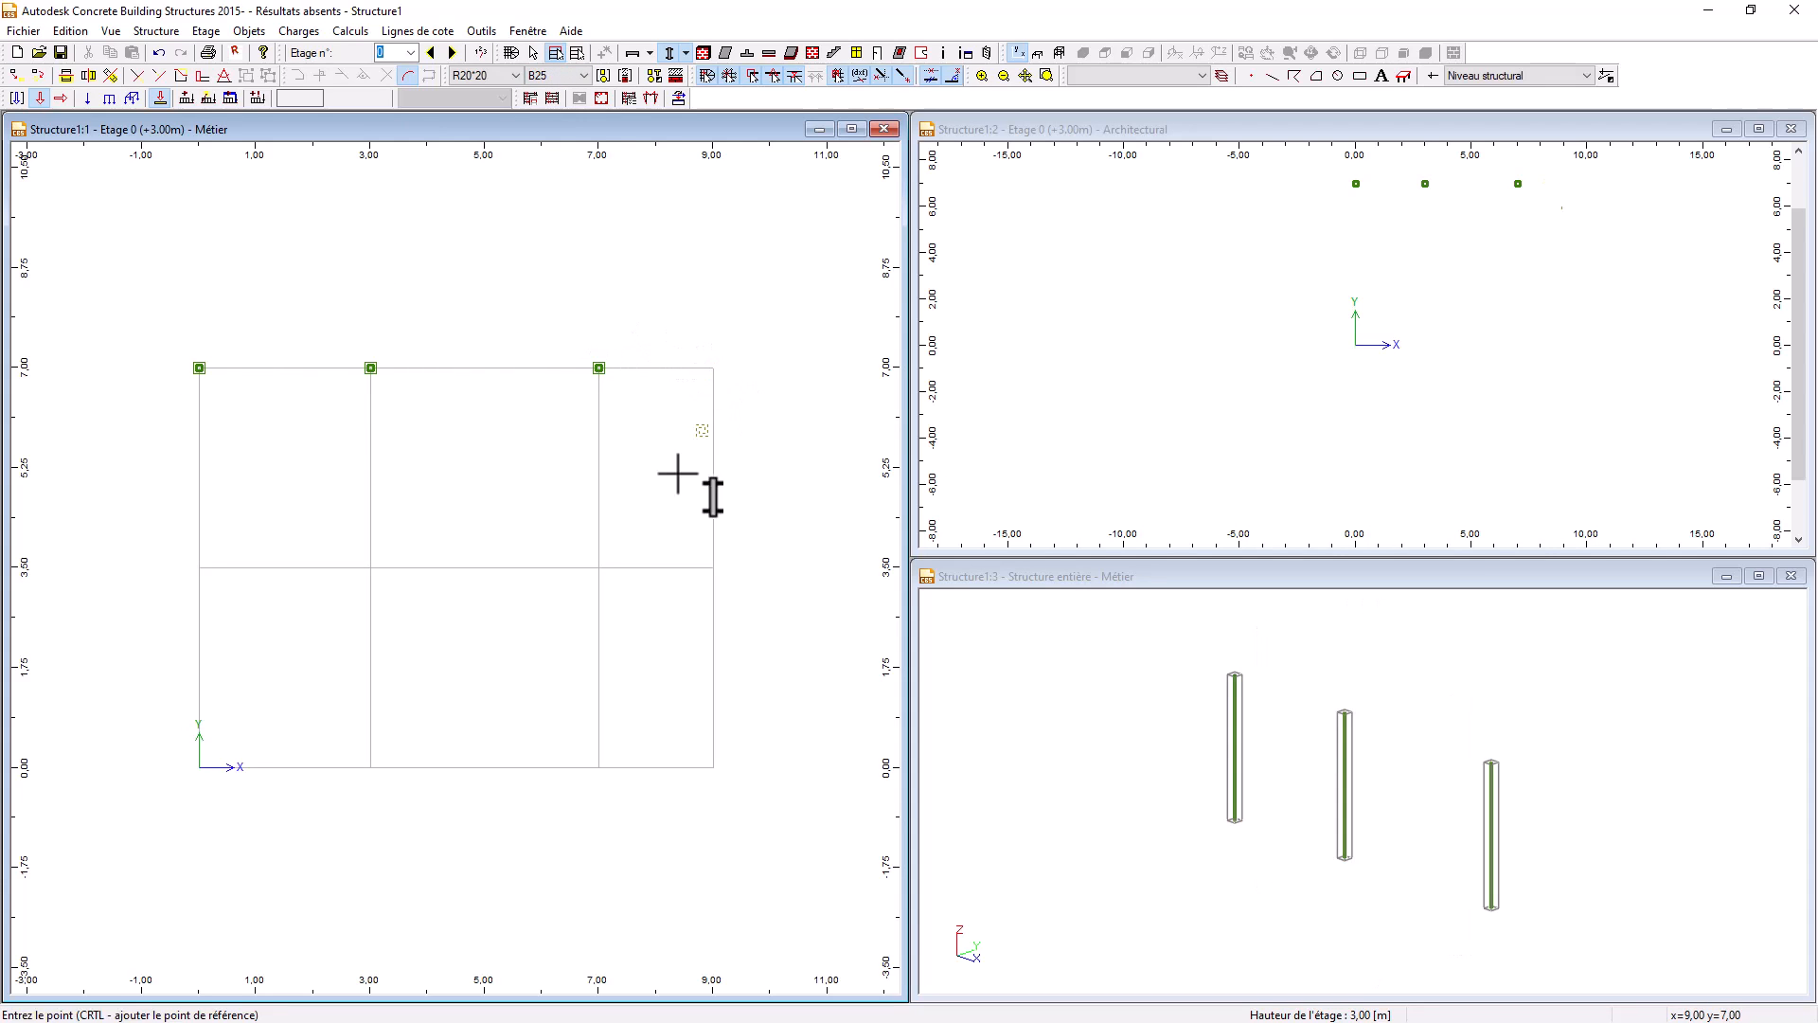
pyautogui.click(199, 568)
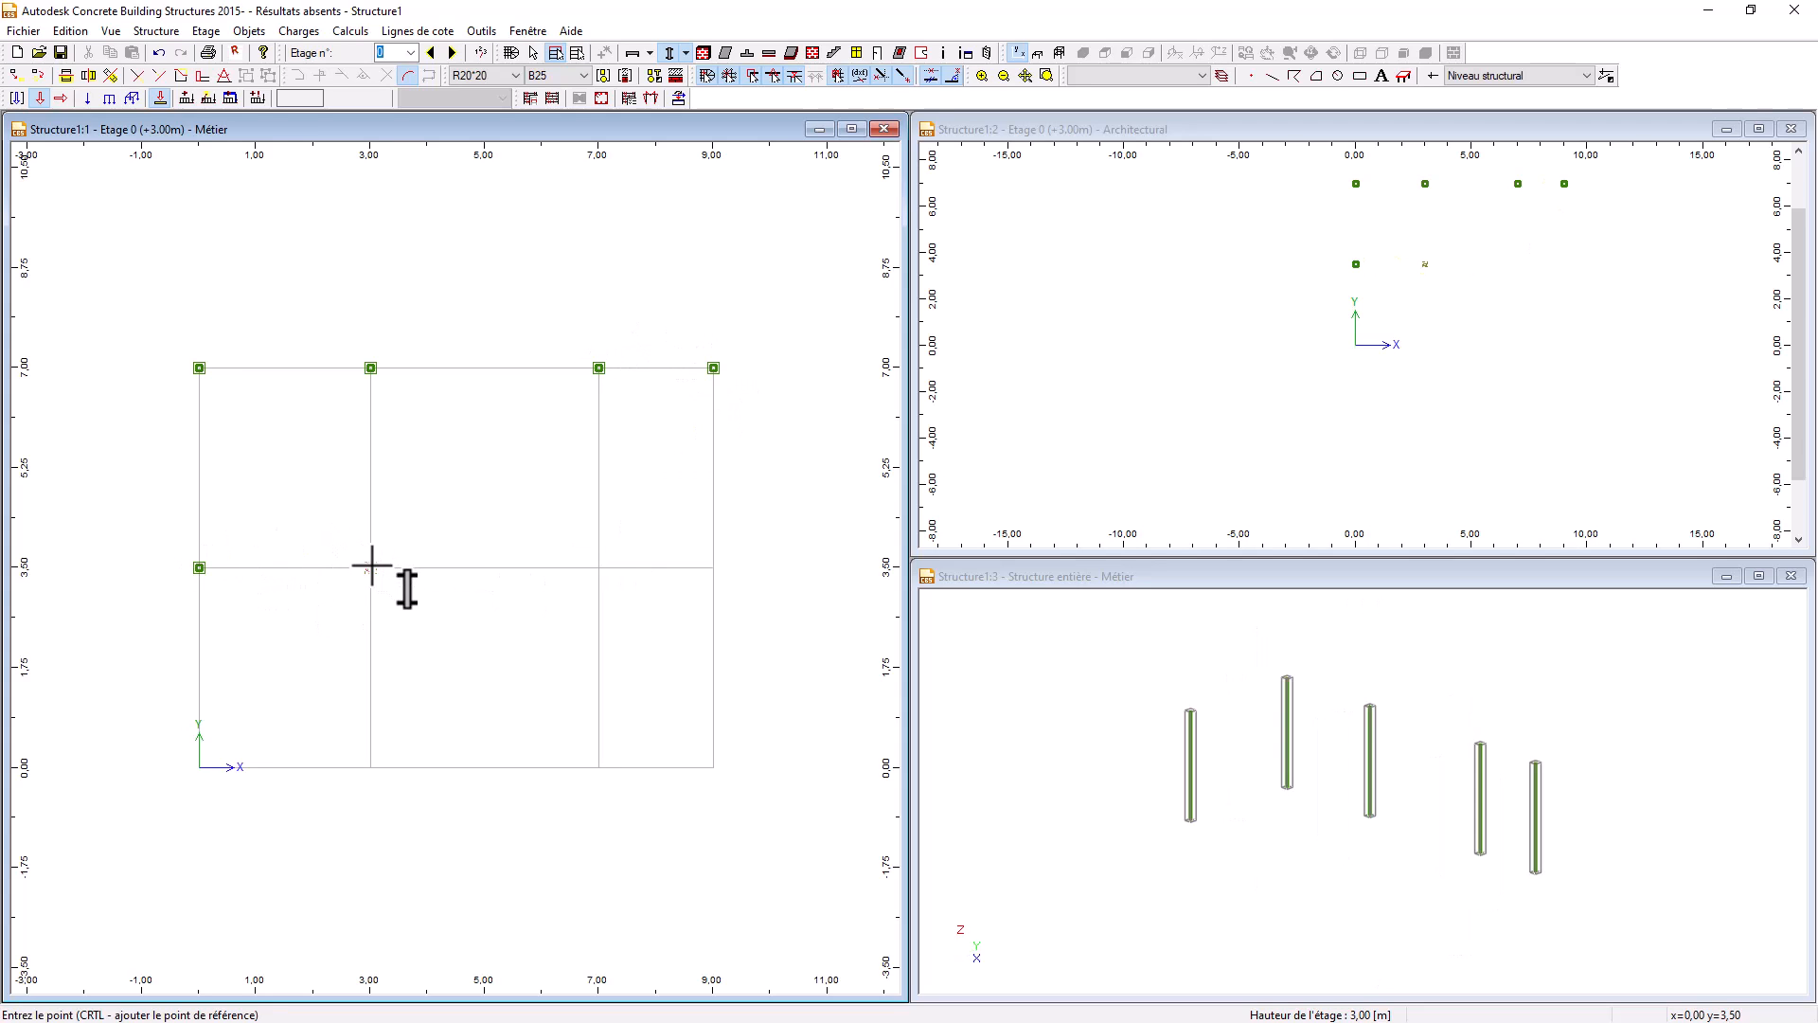
pyautogui.click(370, 567)
pyautogui.click(599, 568)
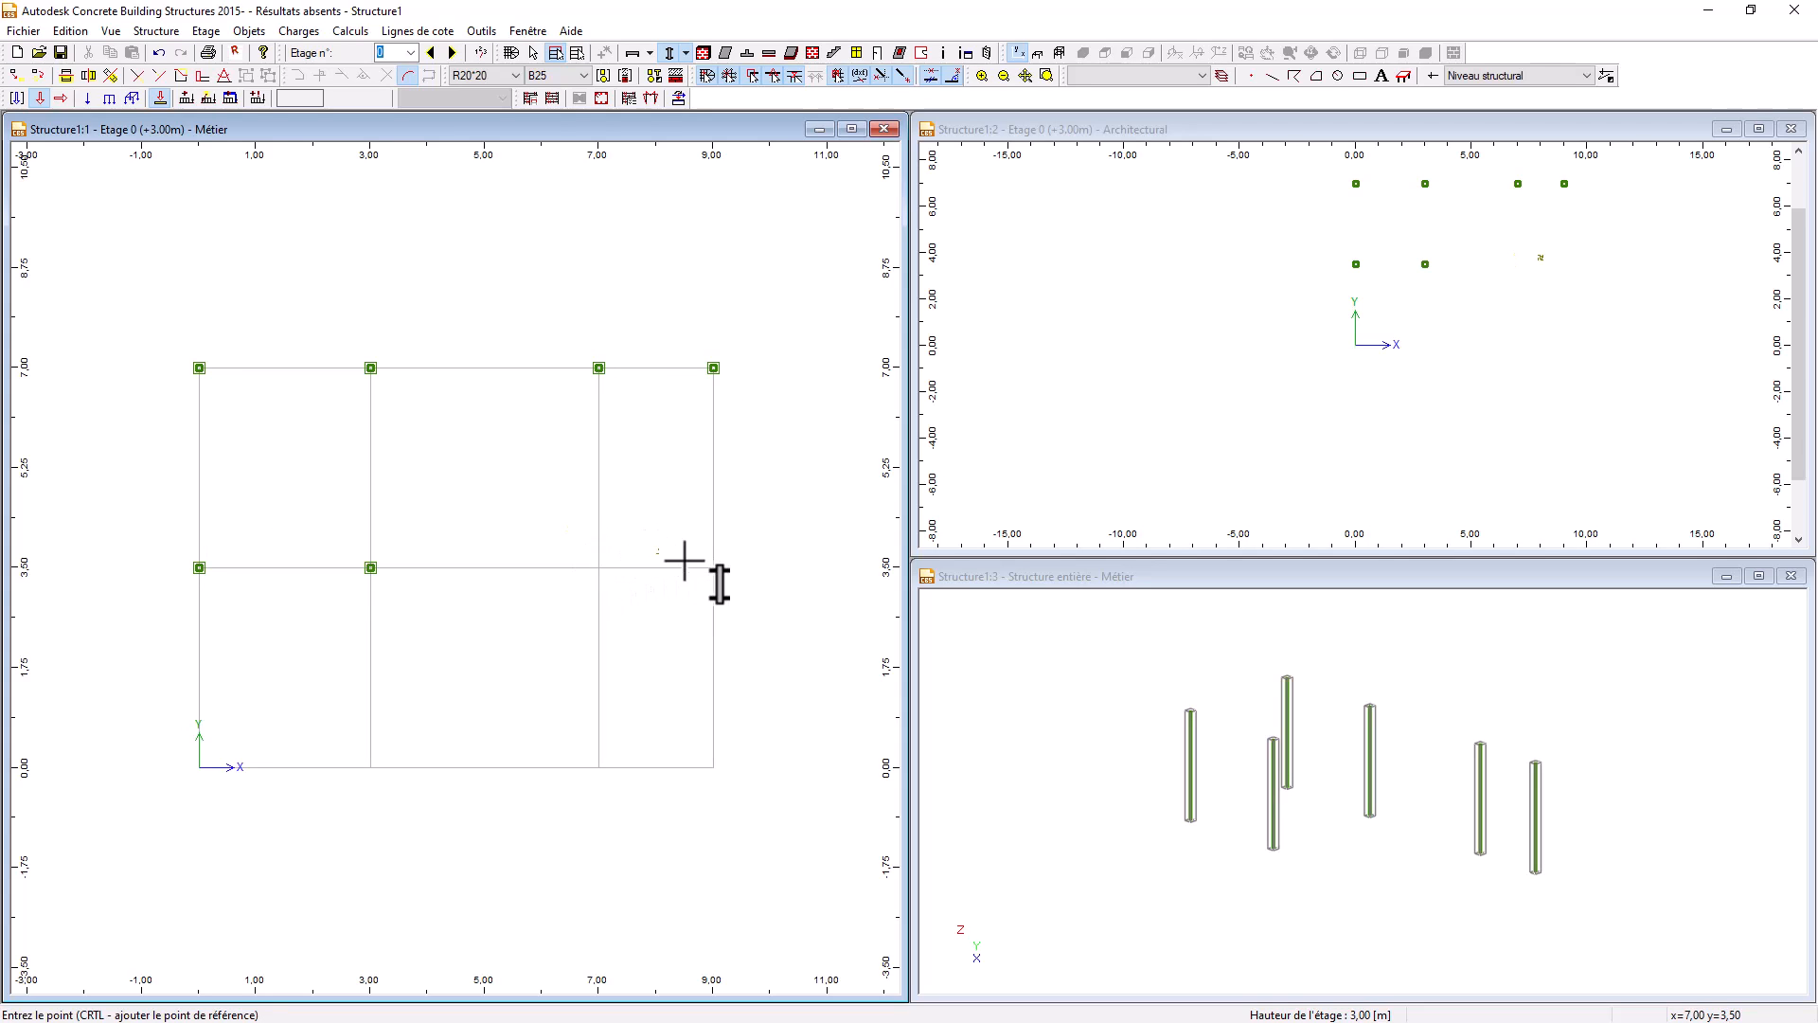
pyautogui.click(713, 567)
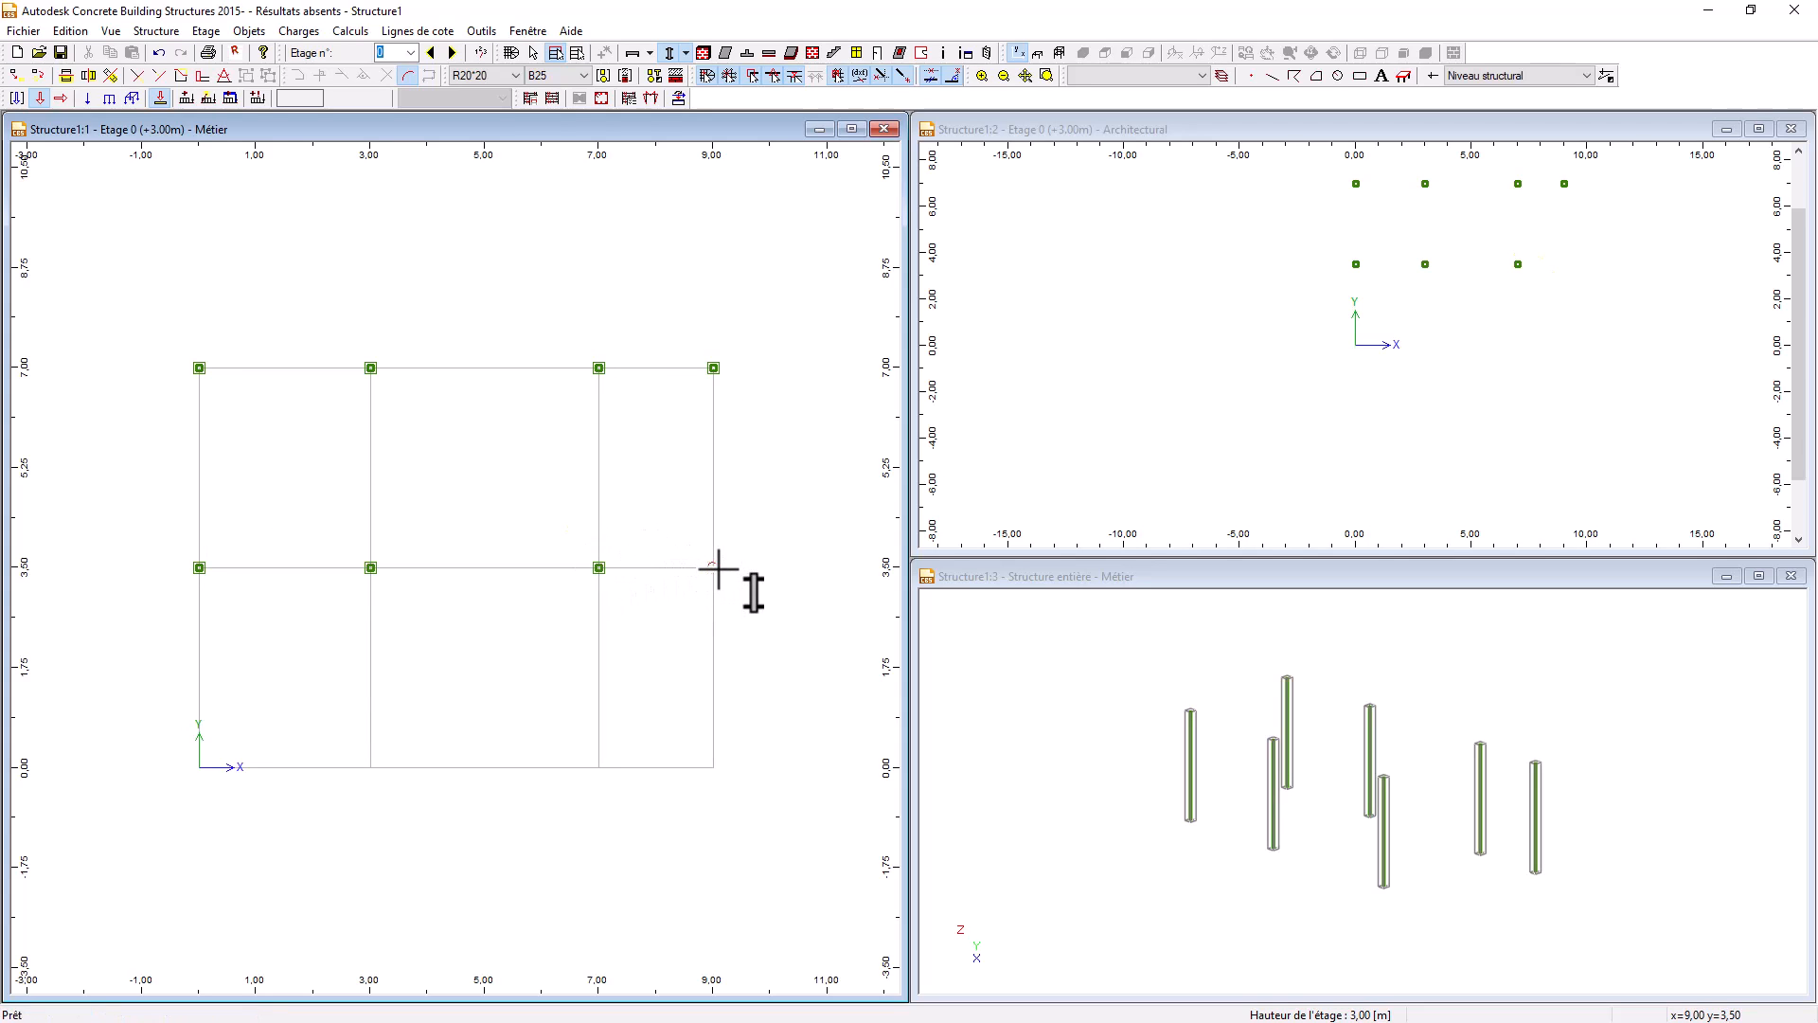
pyautogui.click(199, 767)
pyautogui.click(371, 766)
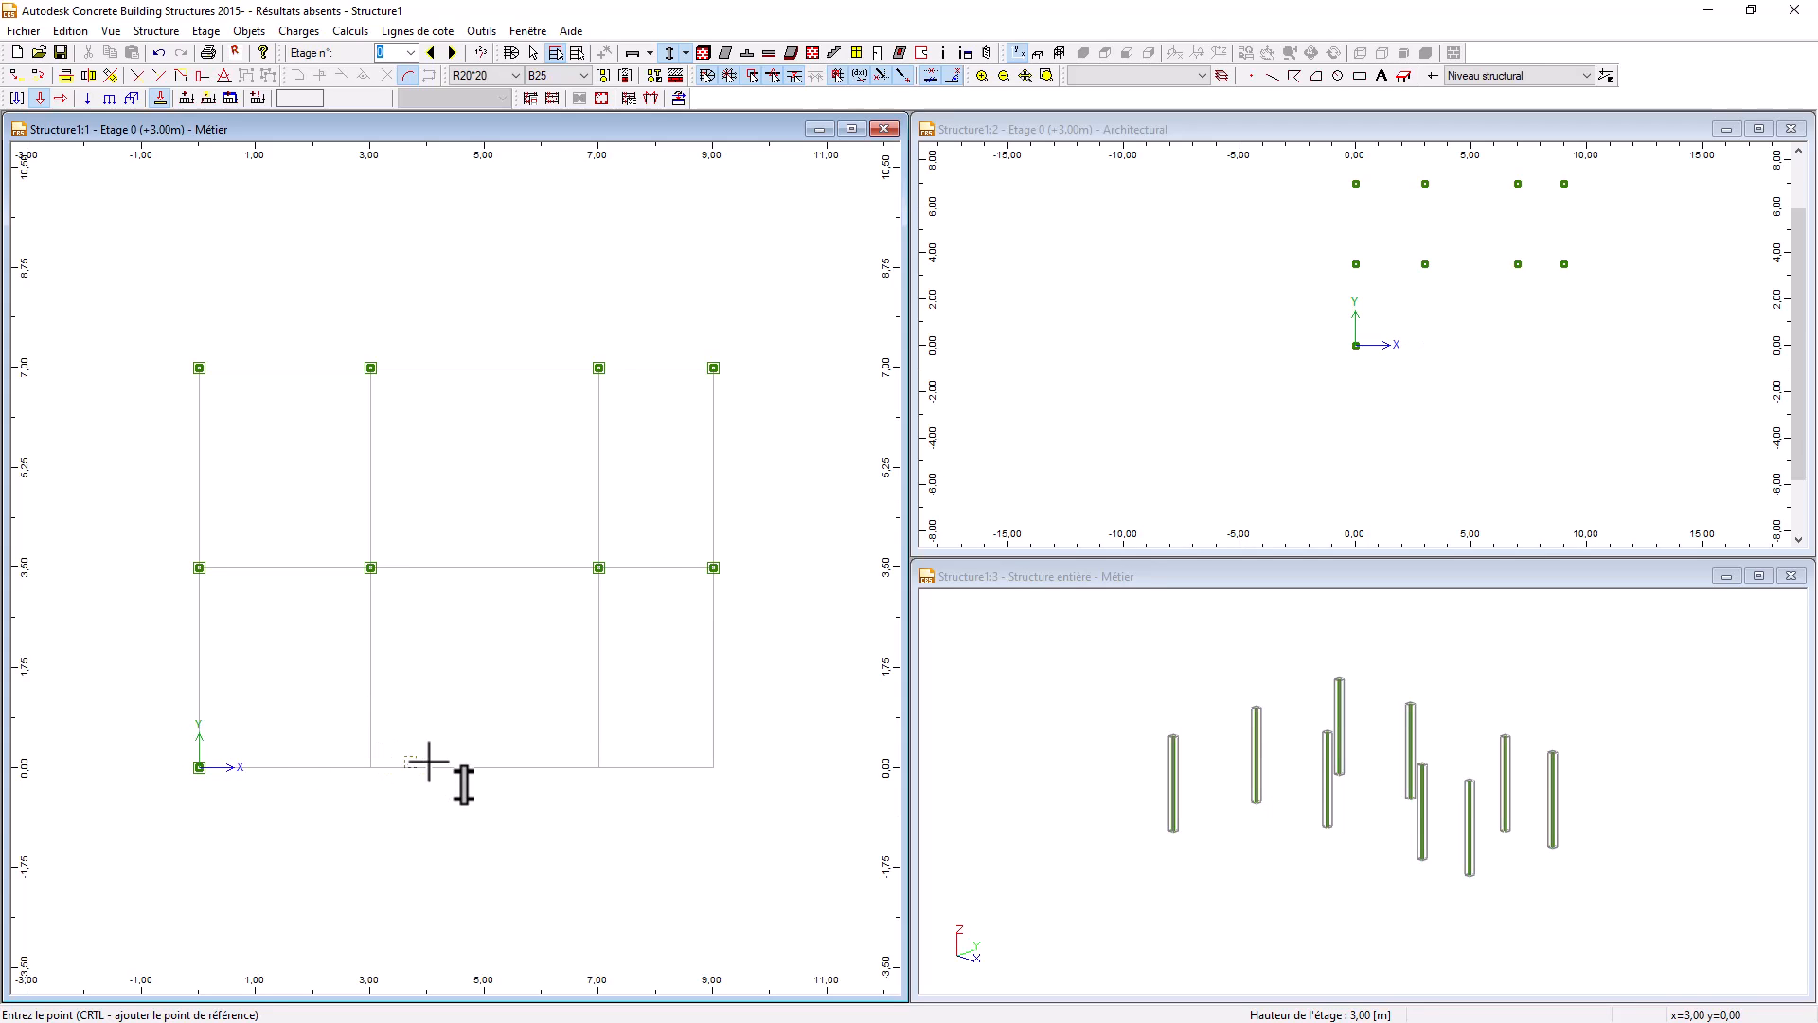
pyautogui.click(599, 766)
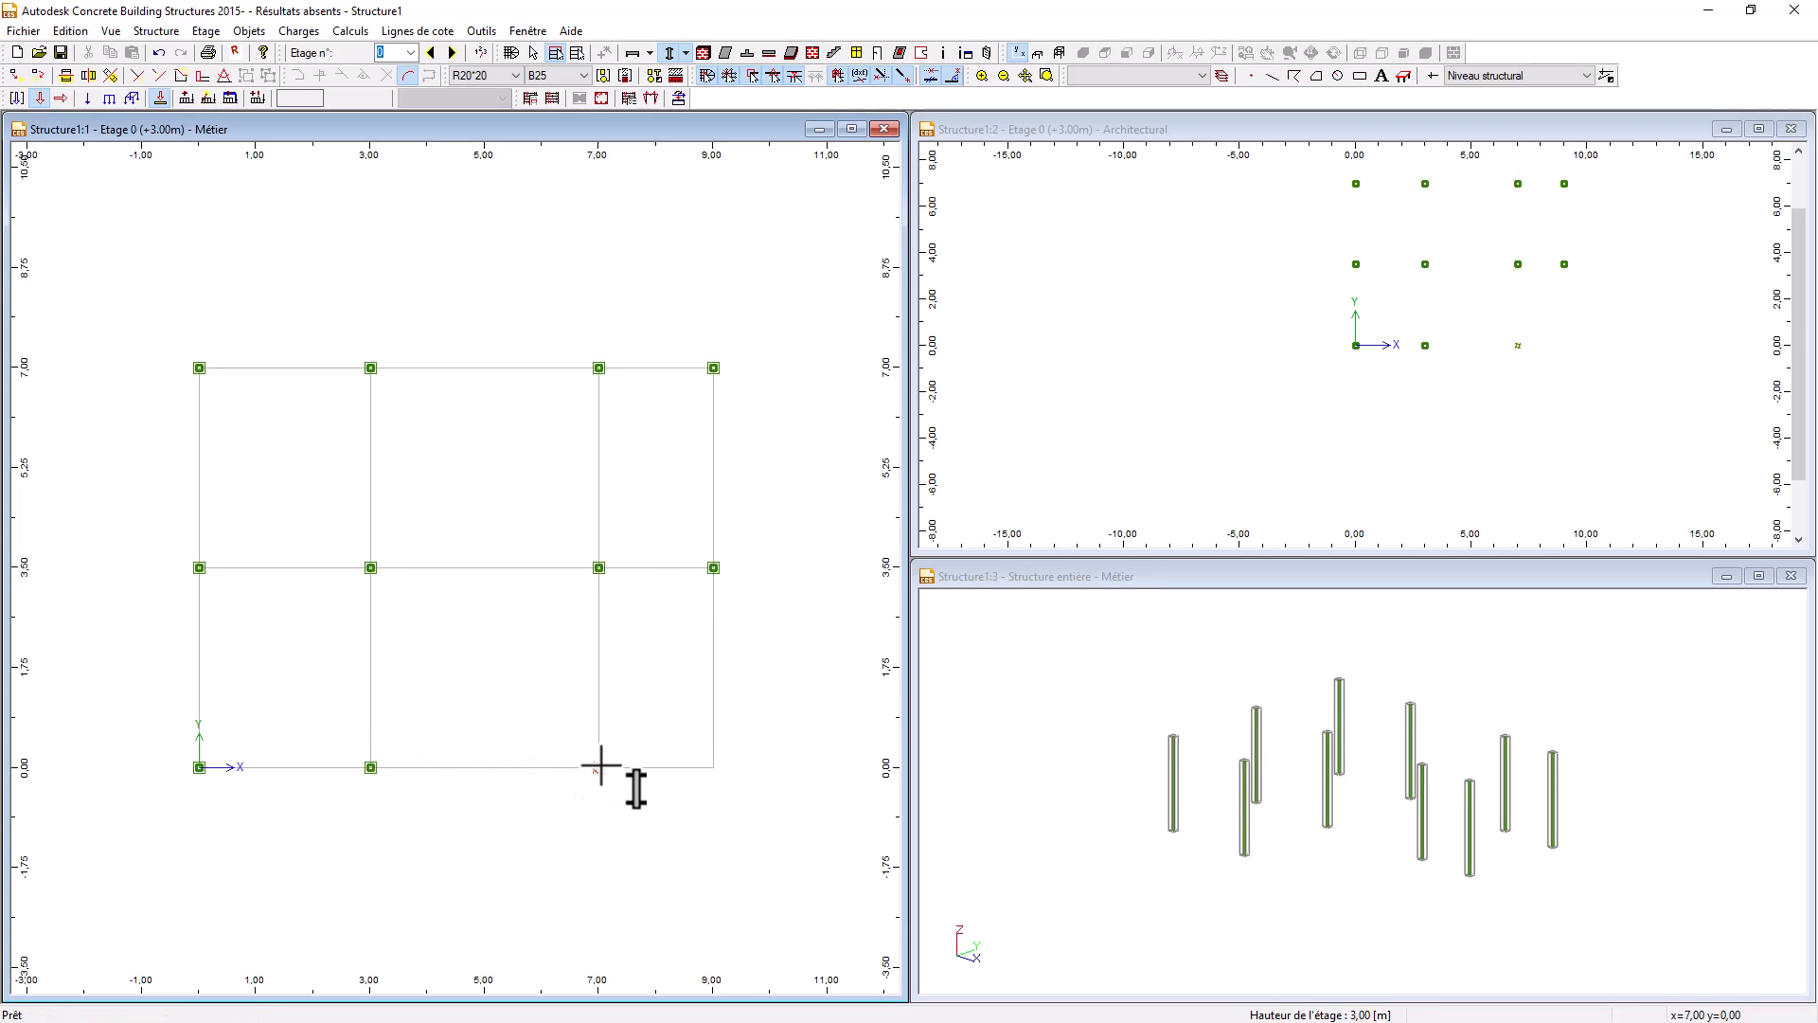
pyautogui.click(722, 767)
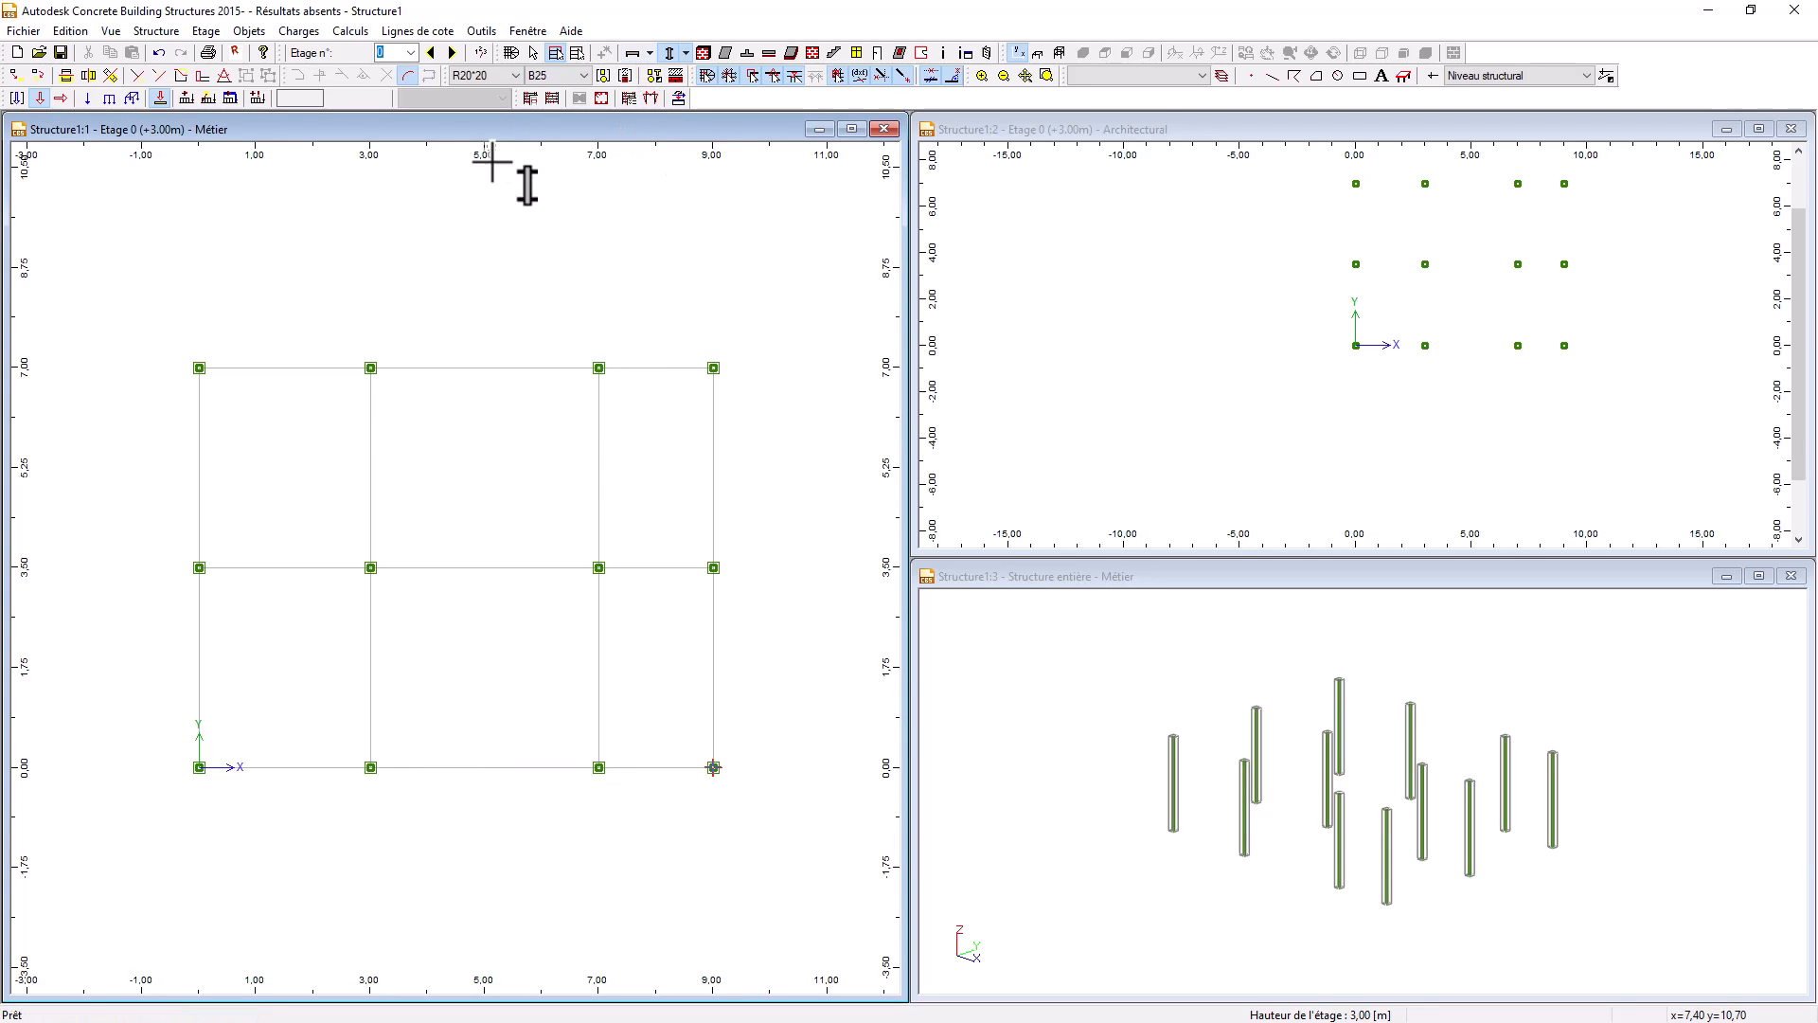
# - Draw R20*40 beams in B25 along the four perimeter grid lines, from X 0 to 9.00 and Y 0 to 7.00
pyautogui.click(250, 30)
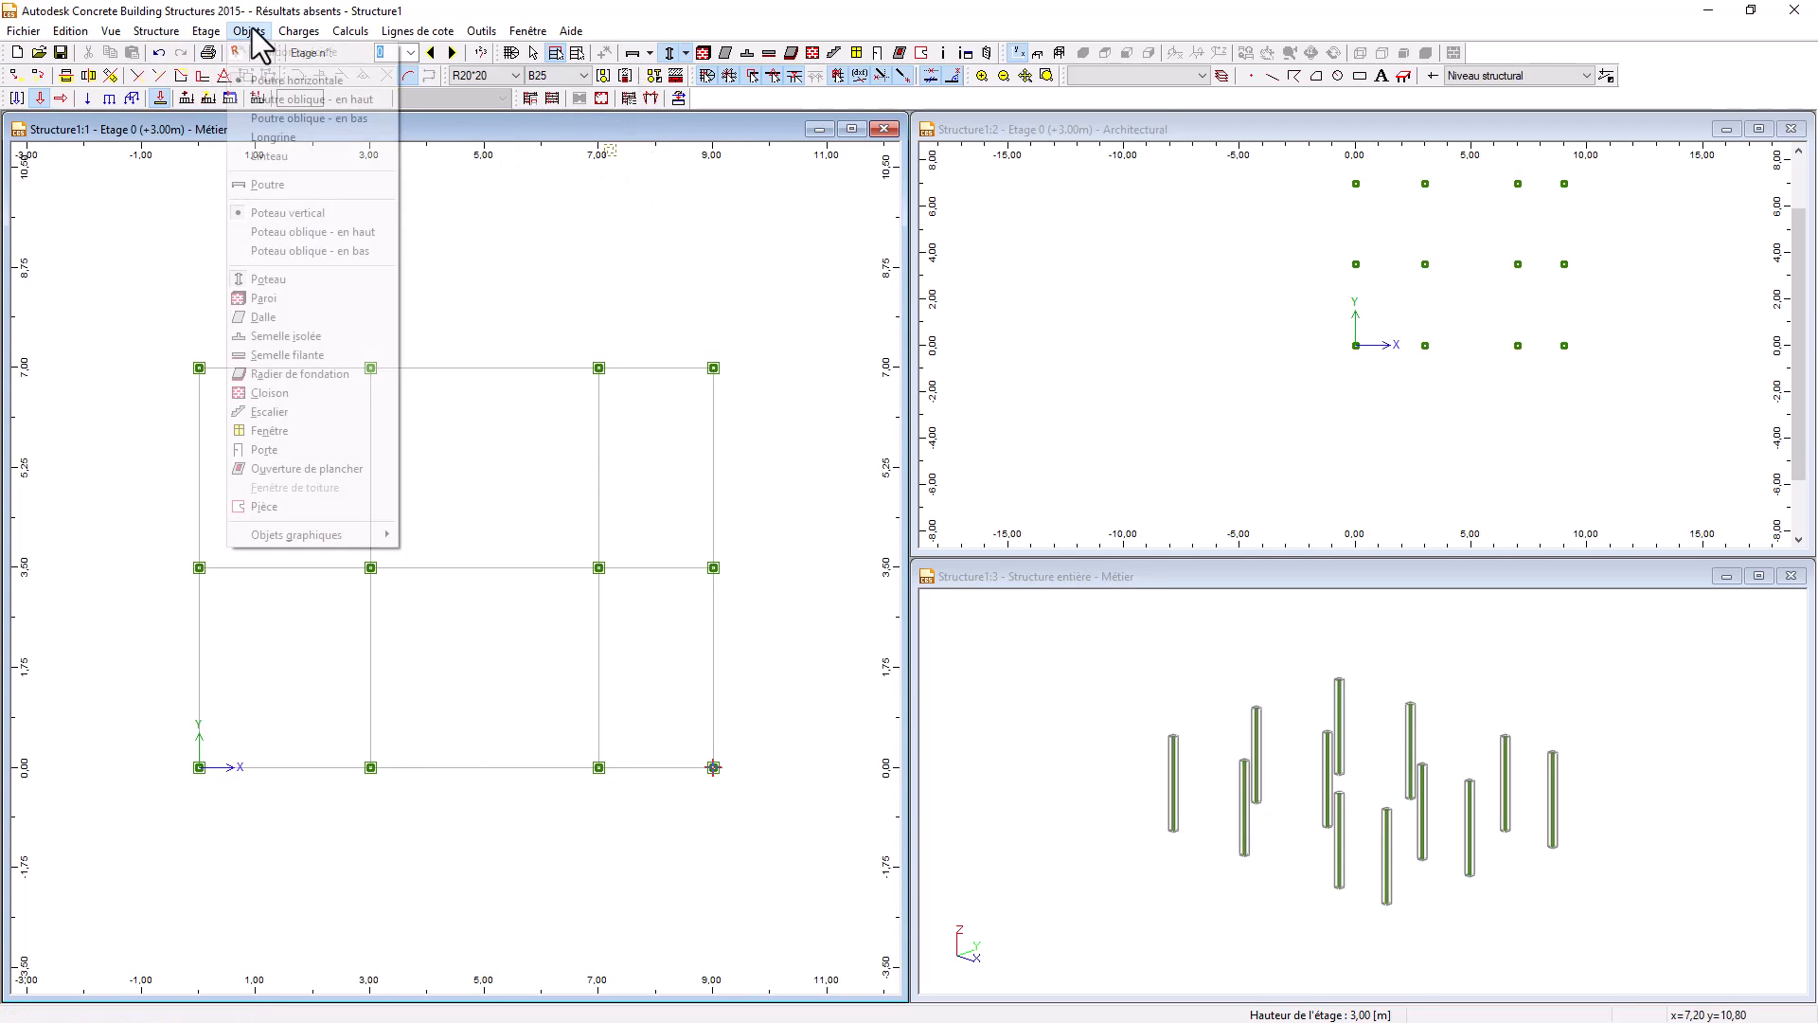
pyautogui.click(259, 183)
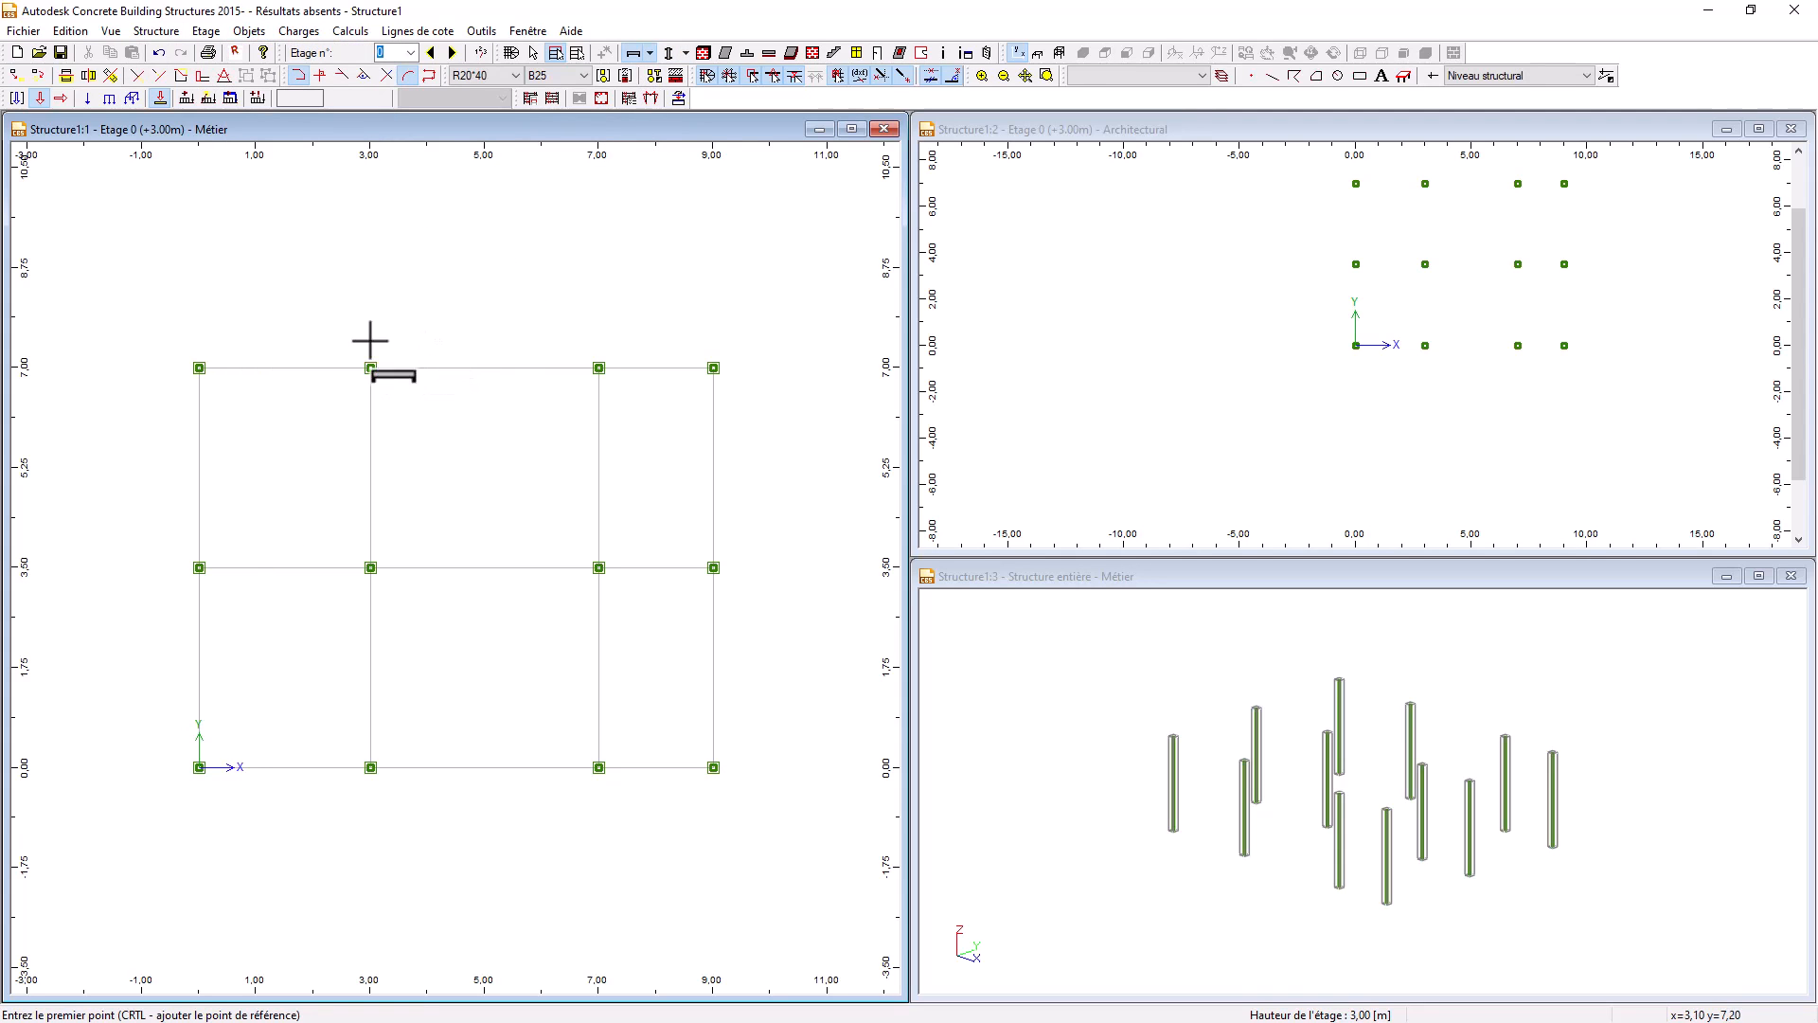
pyautogui.click(200, 368)
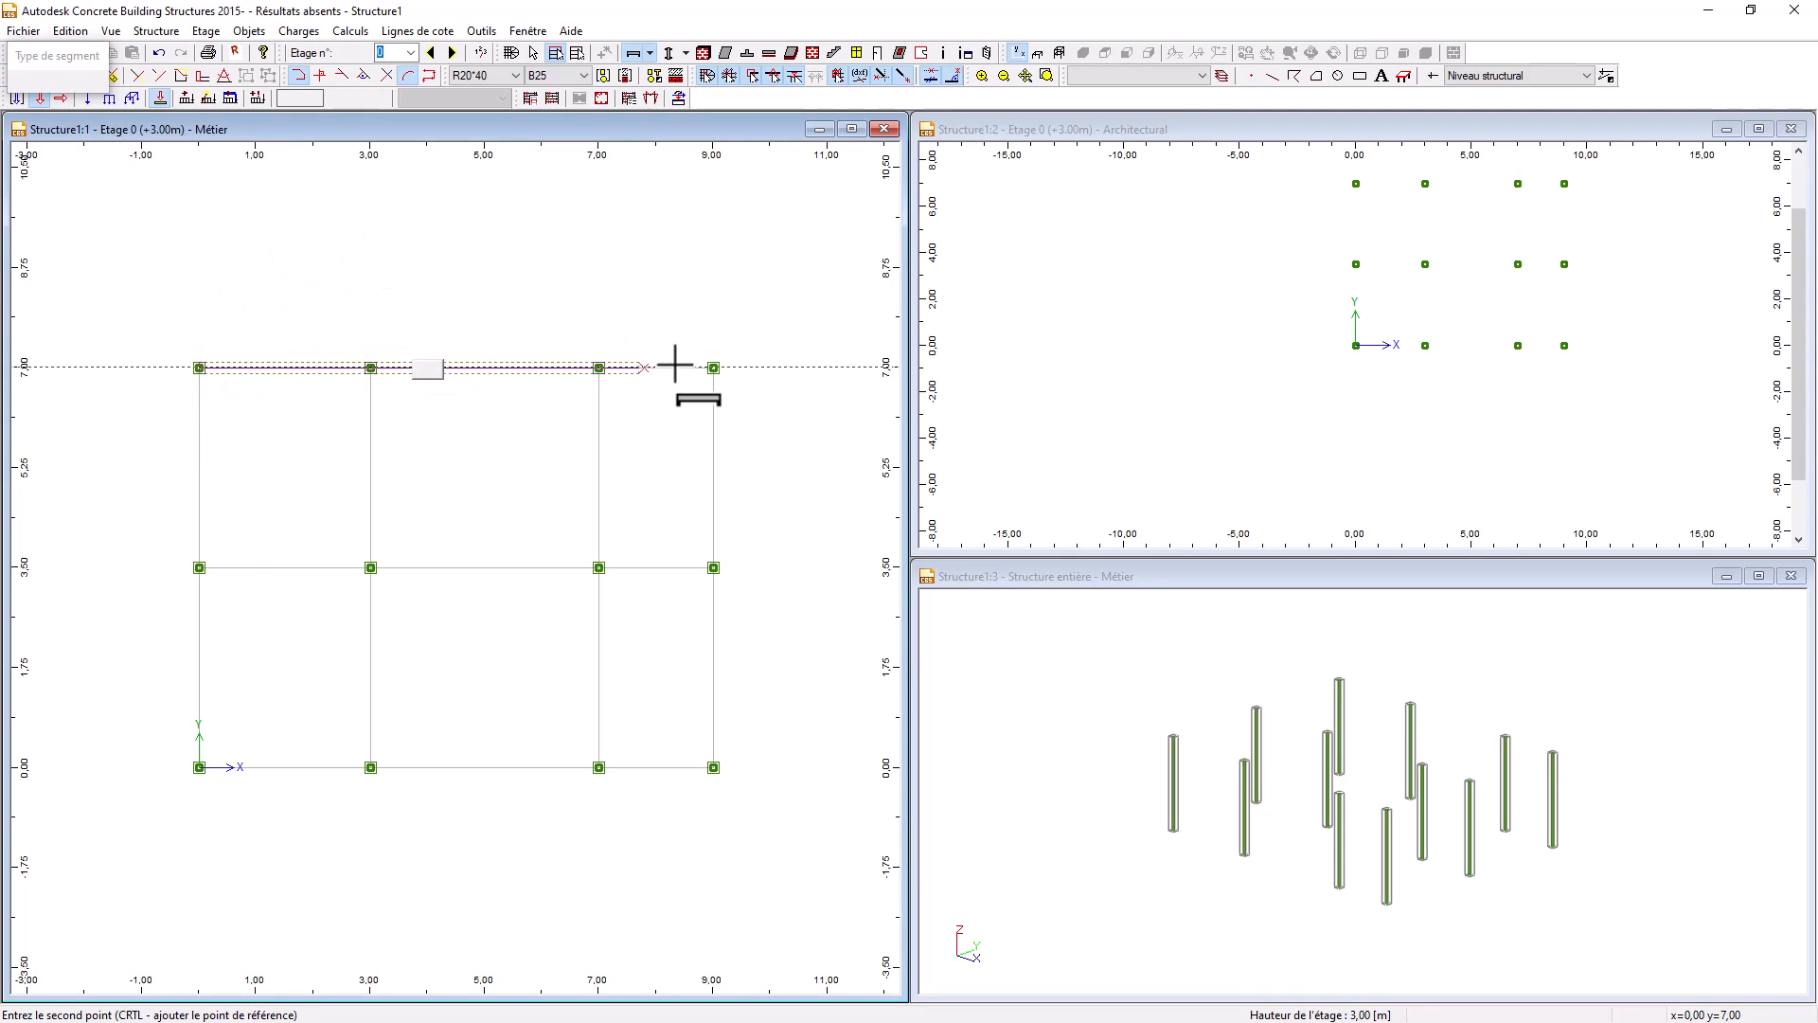
pyautogui.click(715, 367)
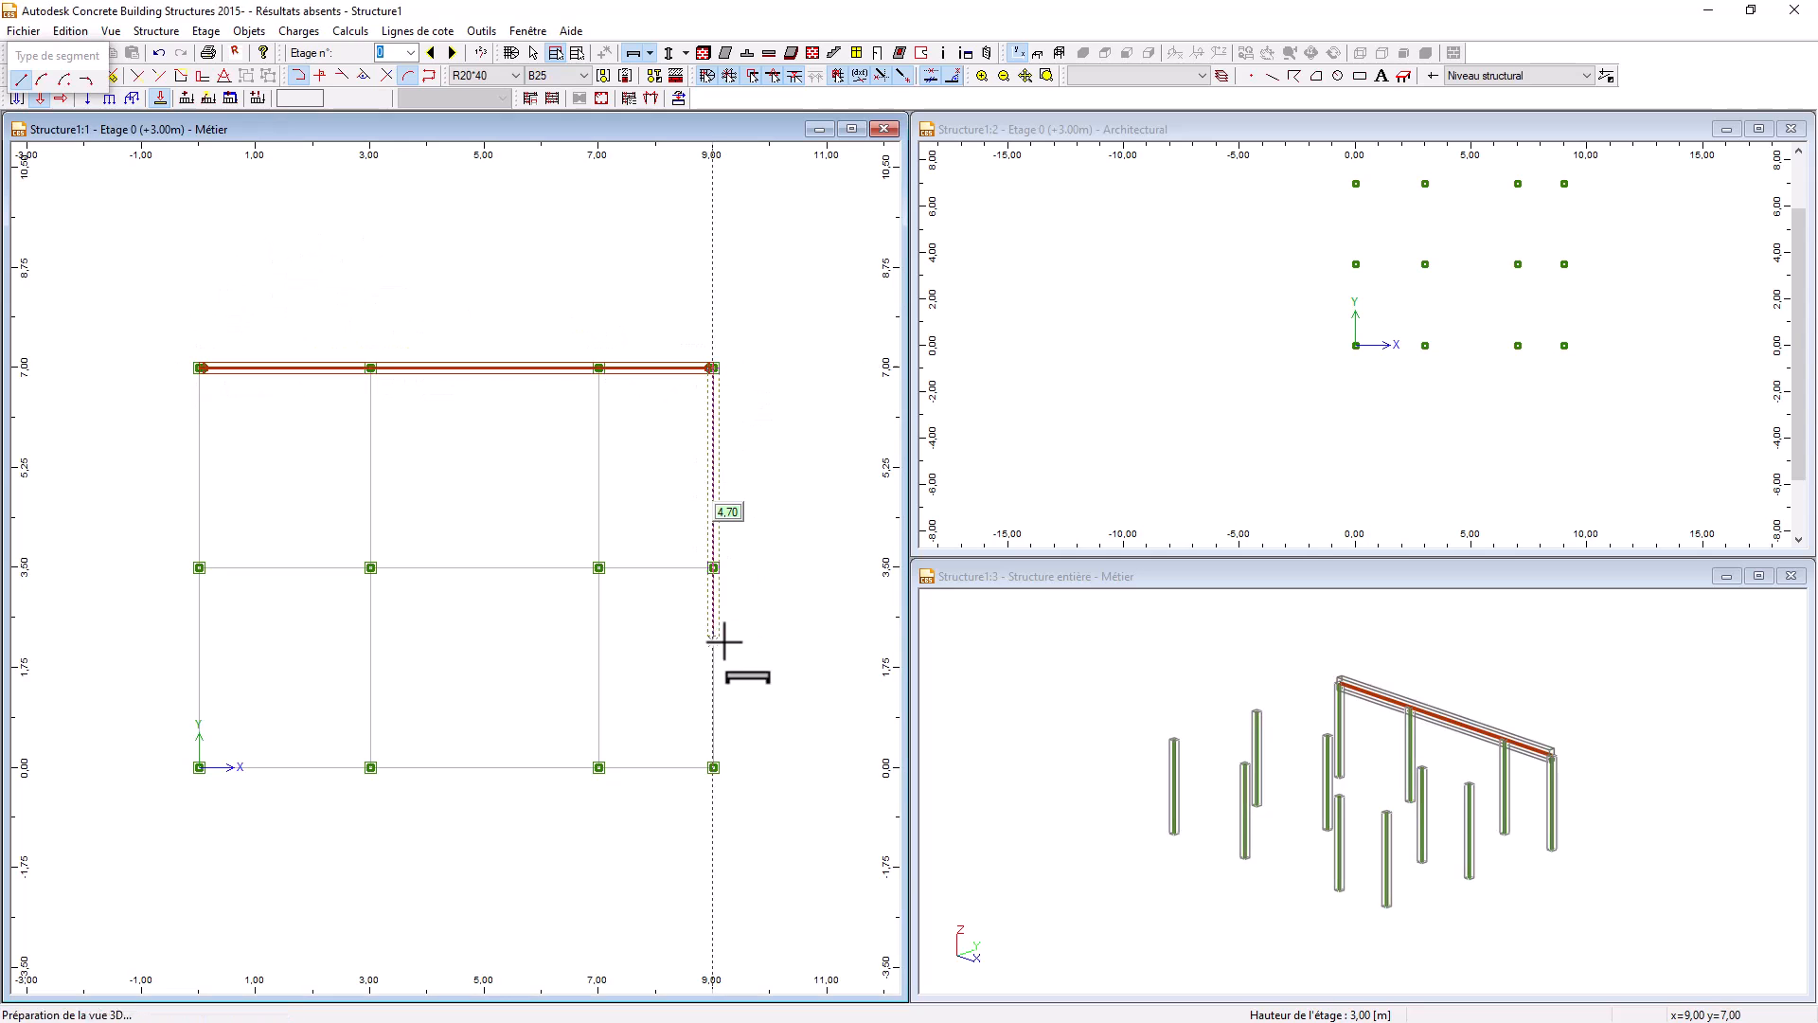
pyautogui.click(715, 767)
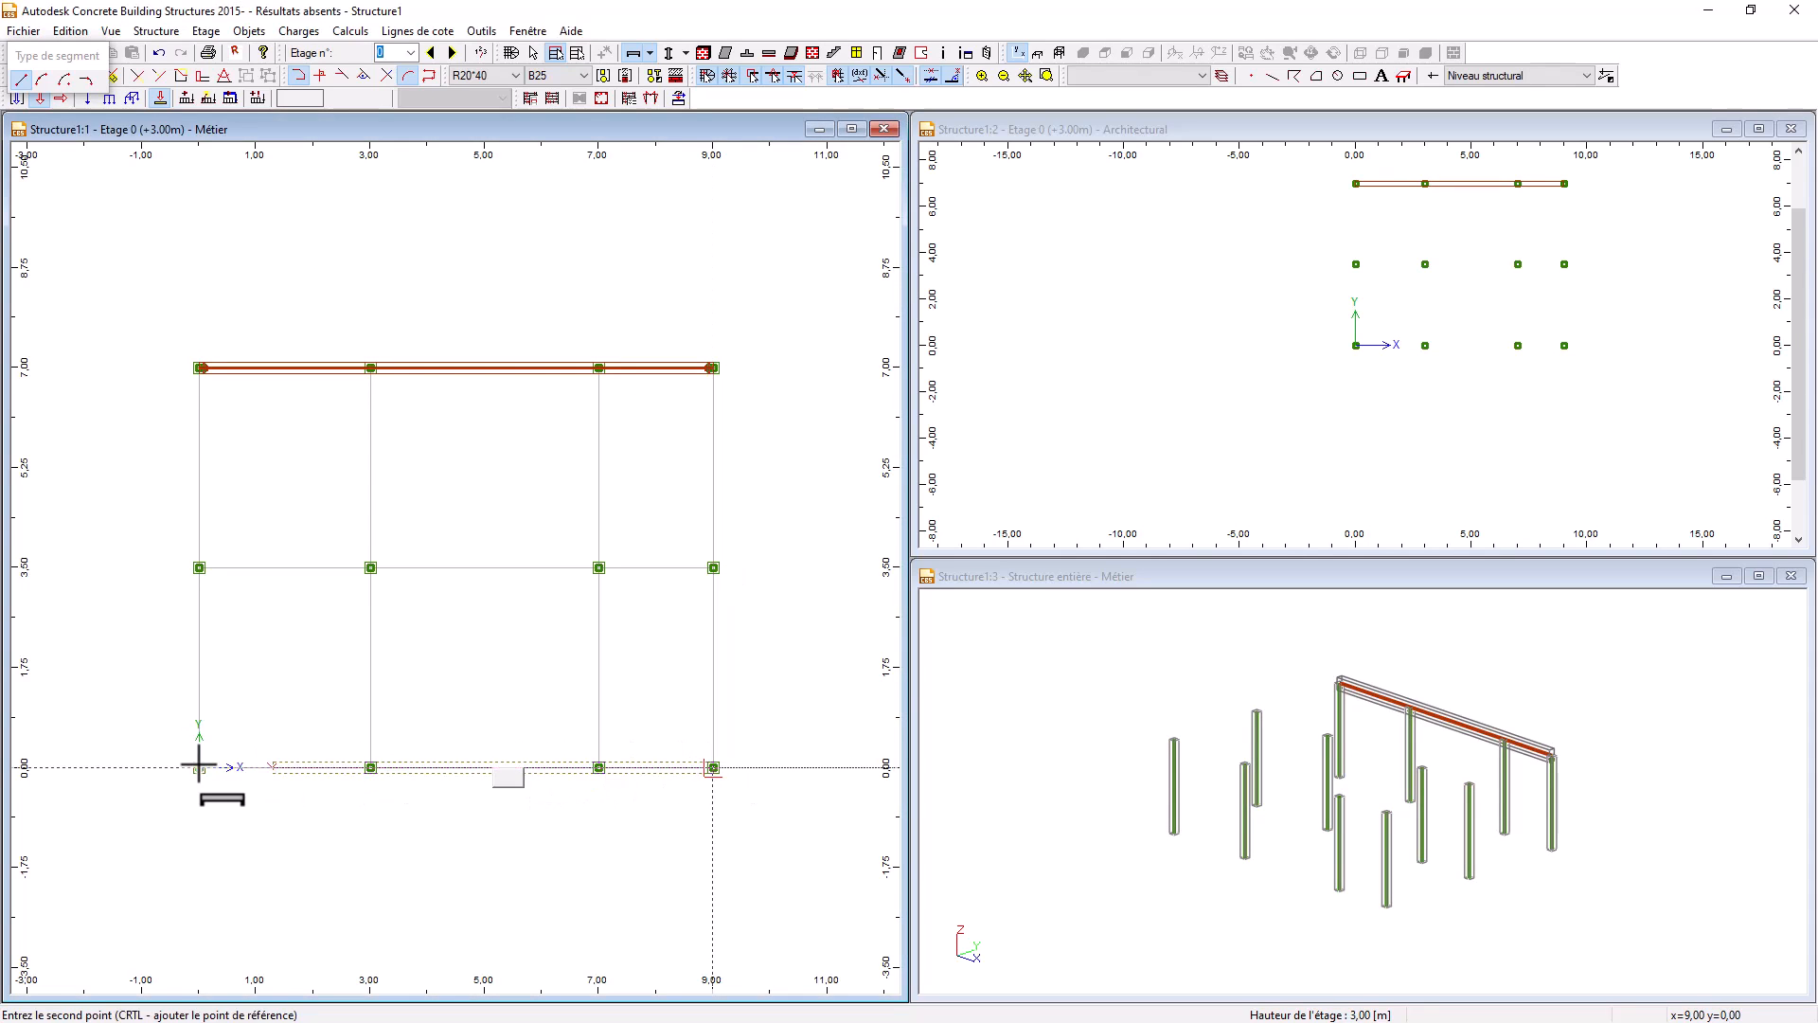
pyautogui.press('Escape')
pyautogui.click(199, 767)
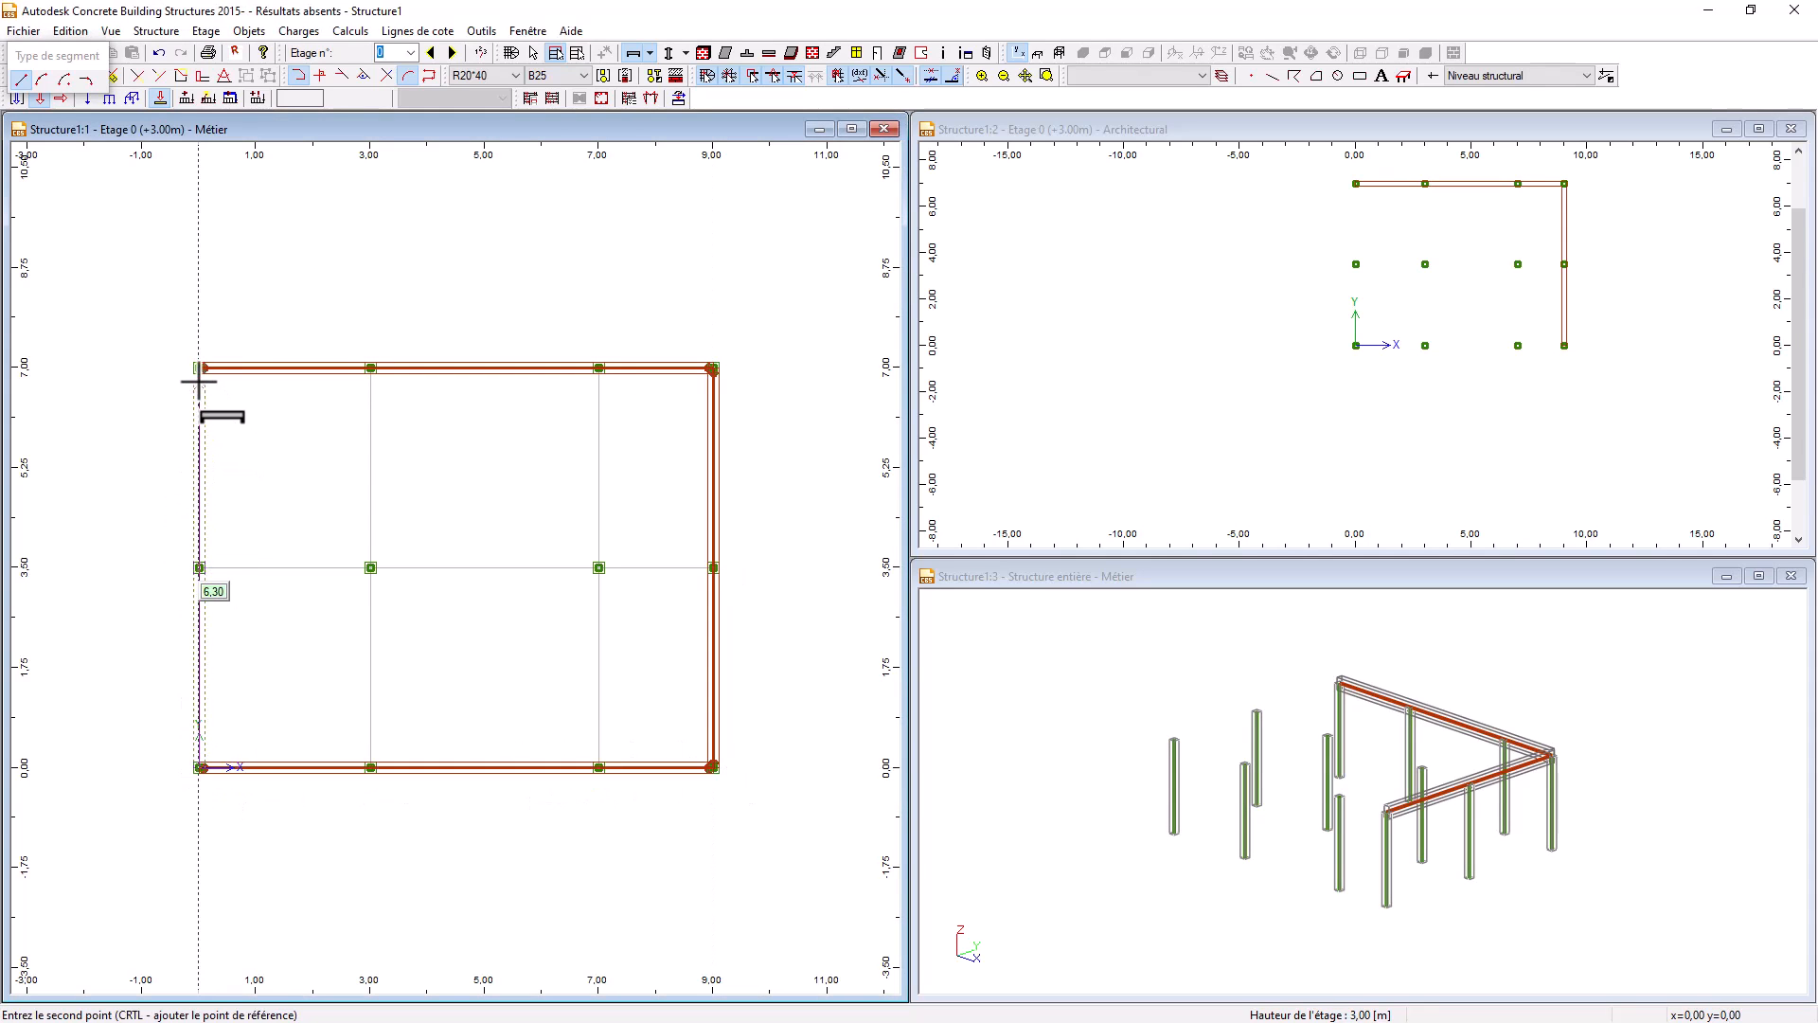
pyautogui.click(200, 369)
pyautogui.click(220, 390)
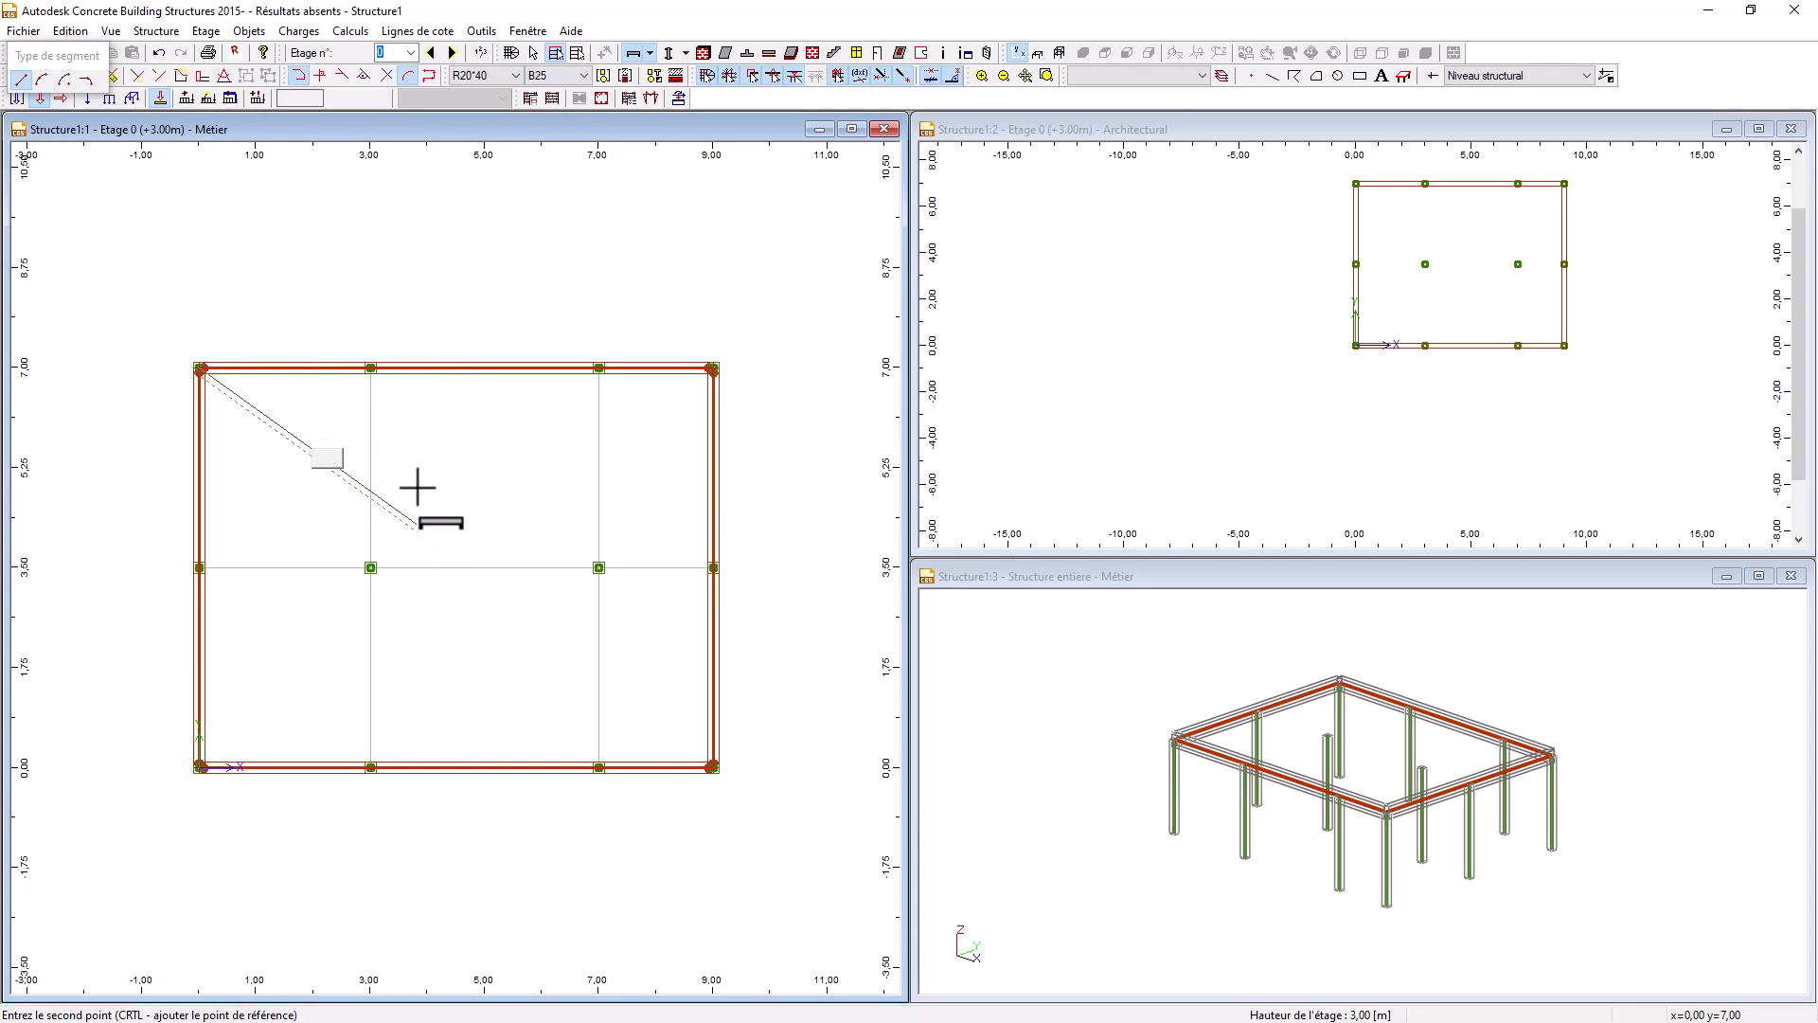
# - Add interior beams along the grid lines X 3.00 and X 7.00 and across the full width at Y 3.50
pyautogui.click(370, 369)
pyautogui.click(371, 767)
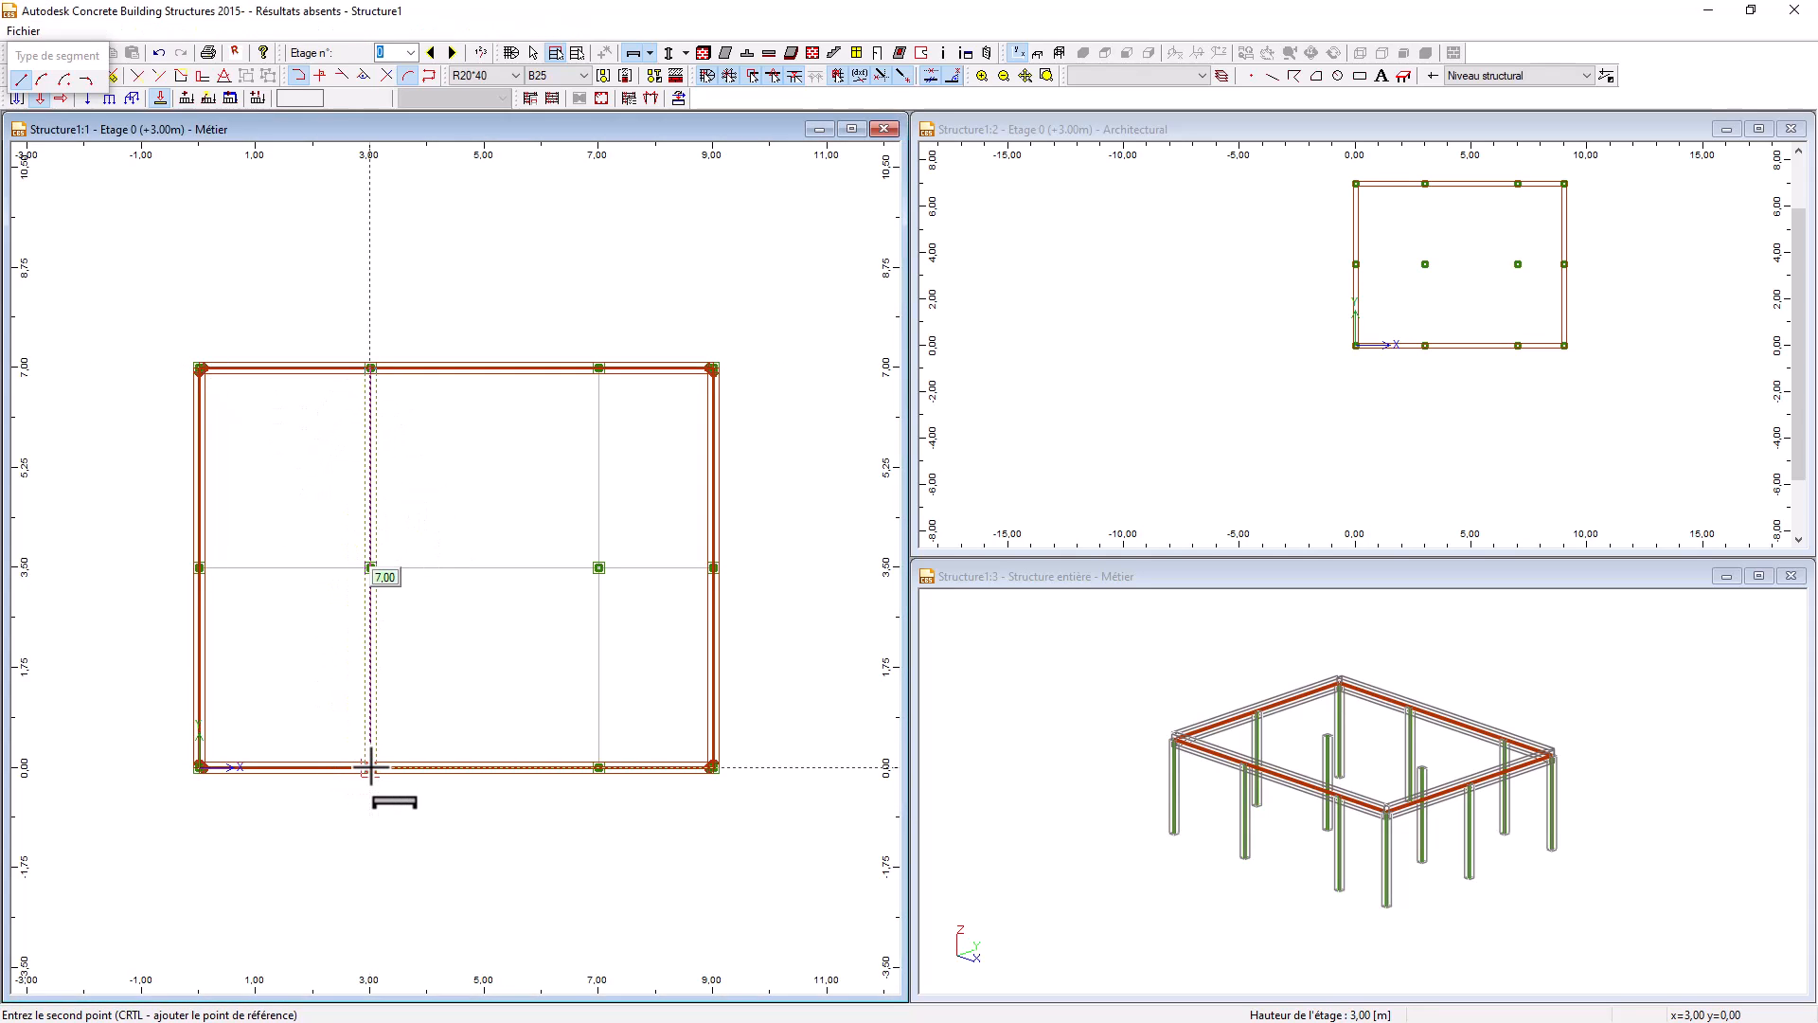
pyautogui.click(600, 365)
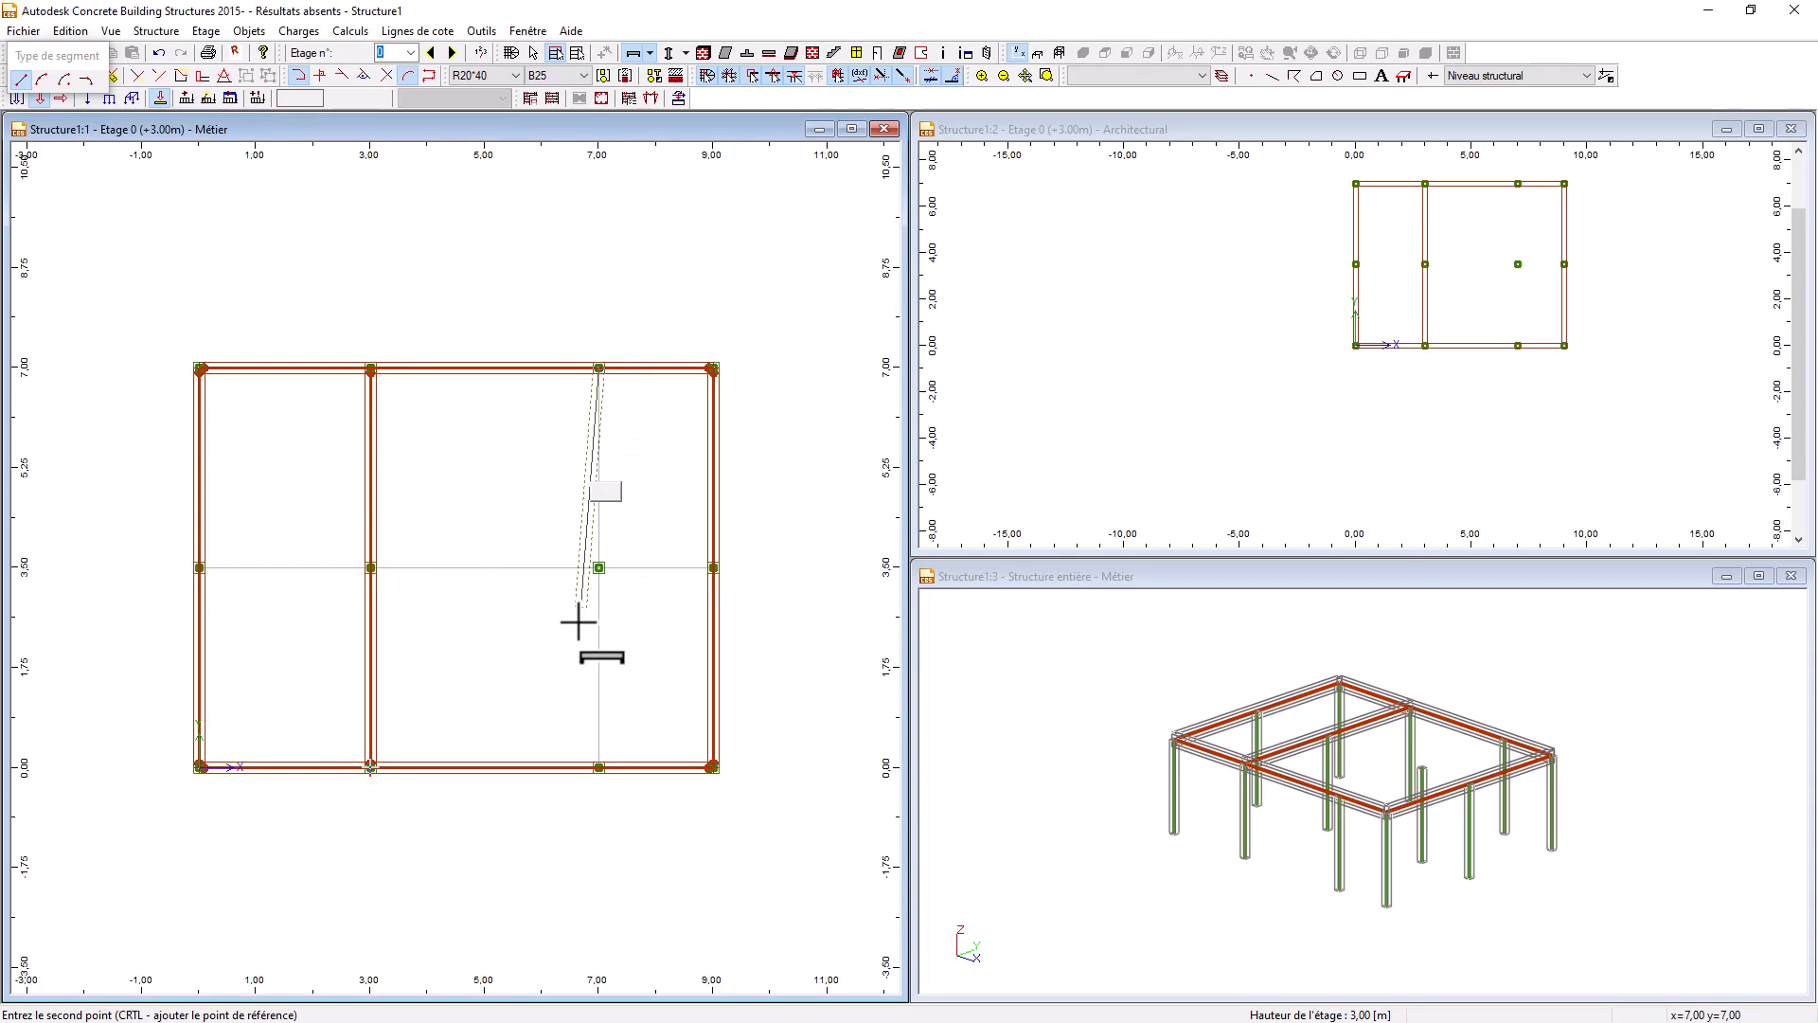
pyautogui.click(598, 767)
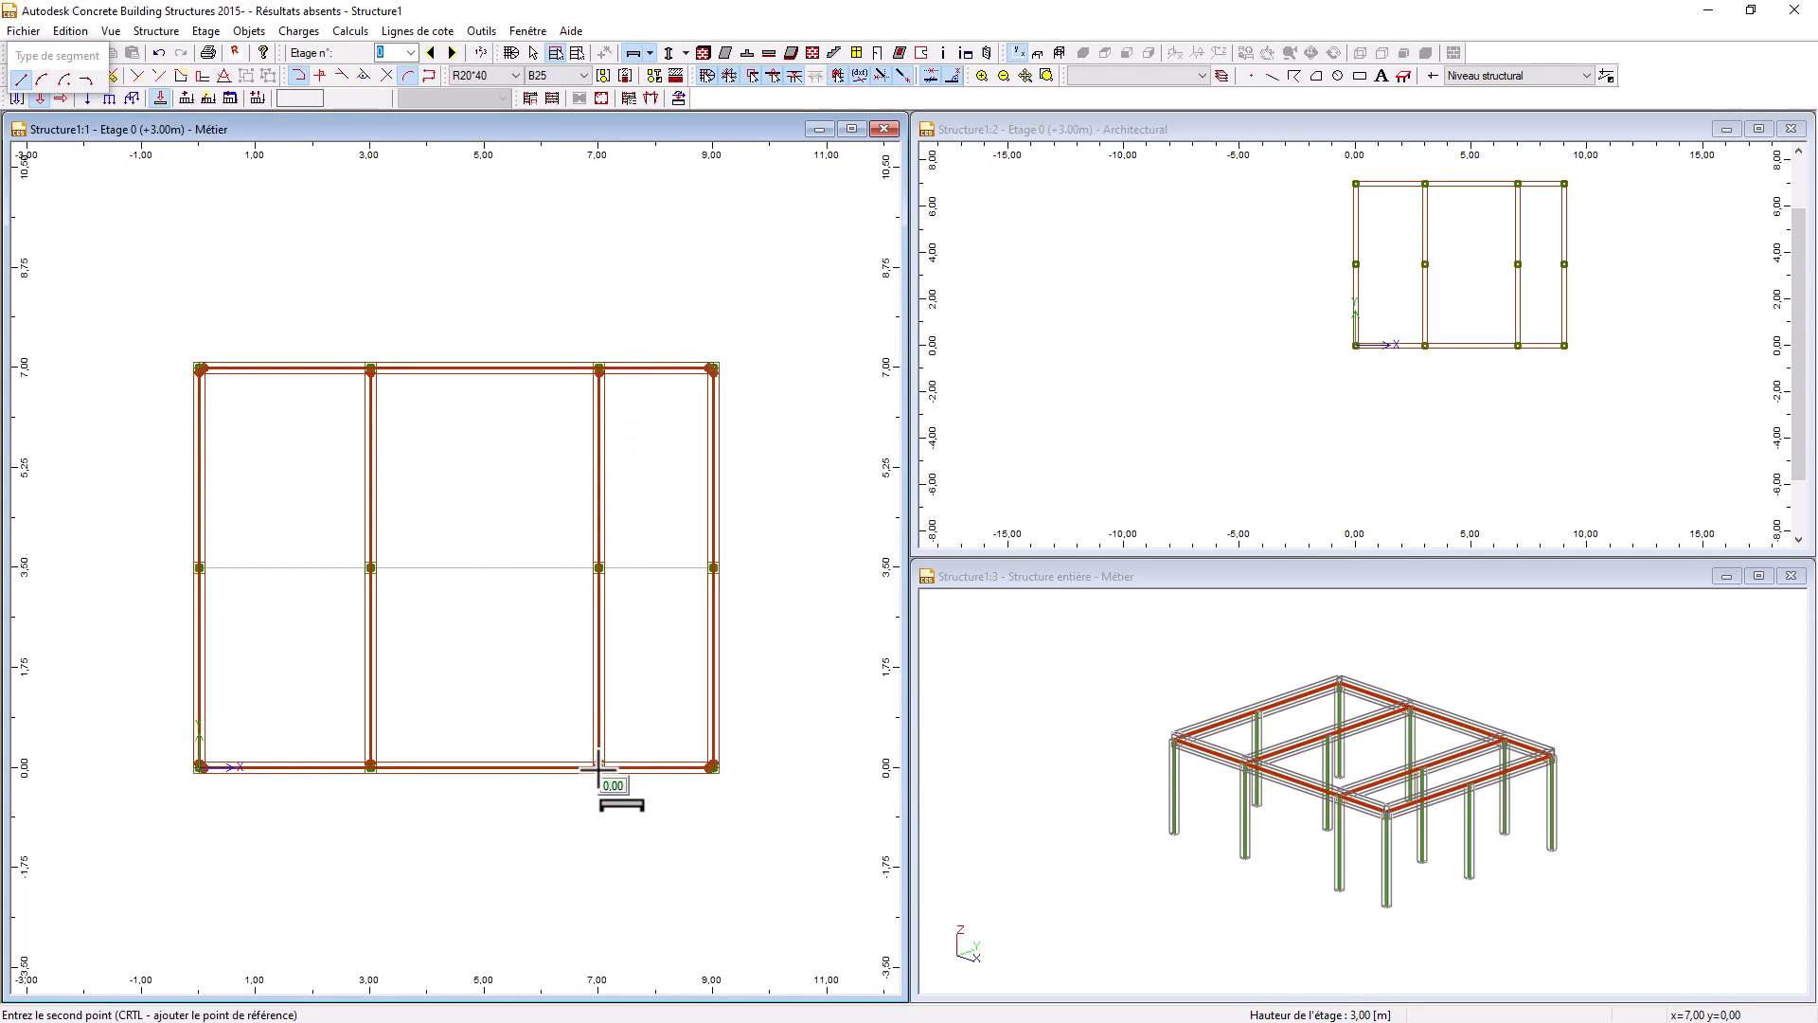
pyautogui.click(198, 569)
pyautogui.click(713, 568)
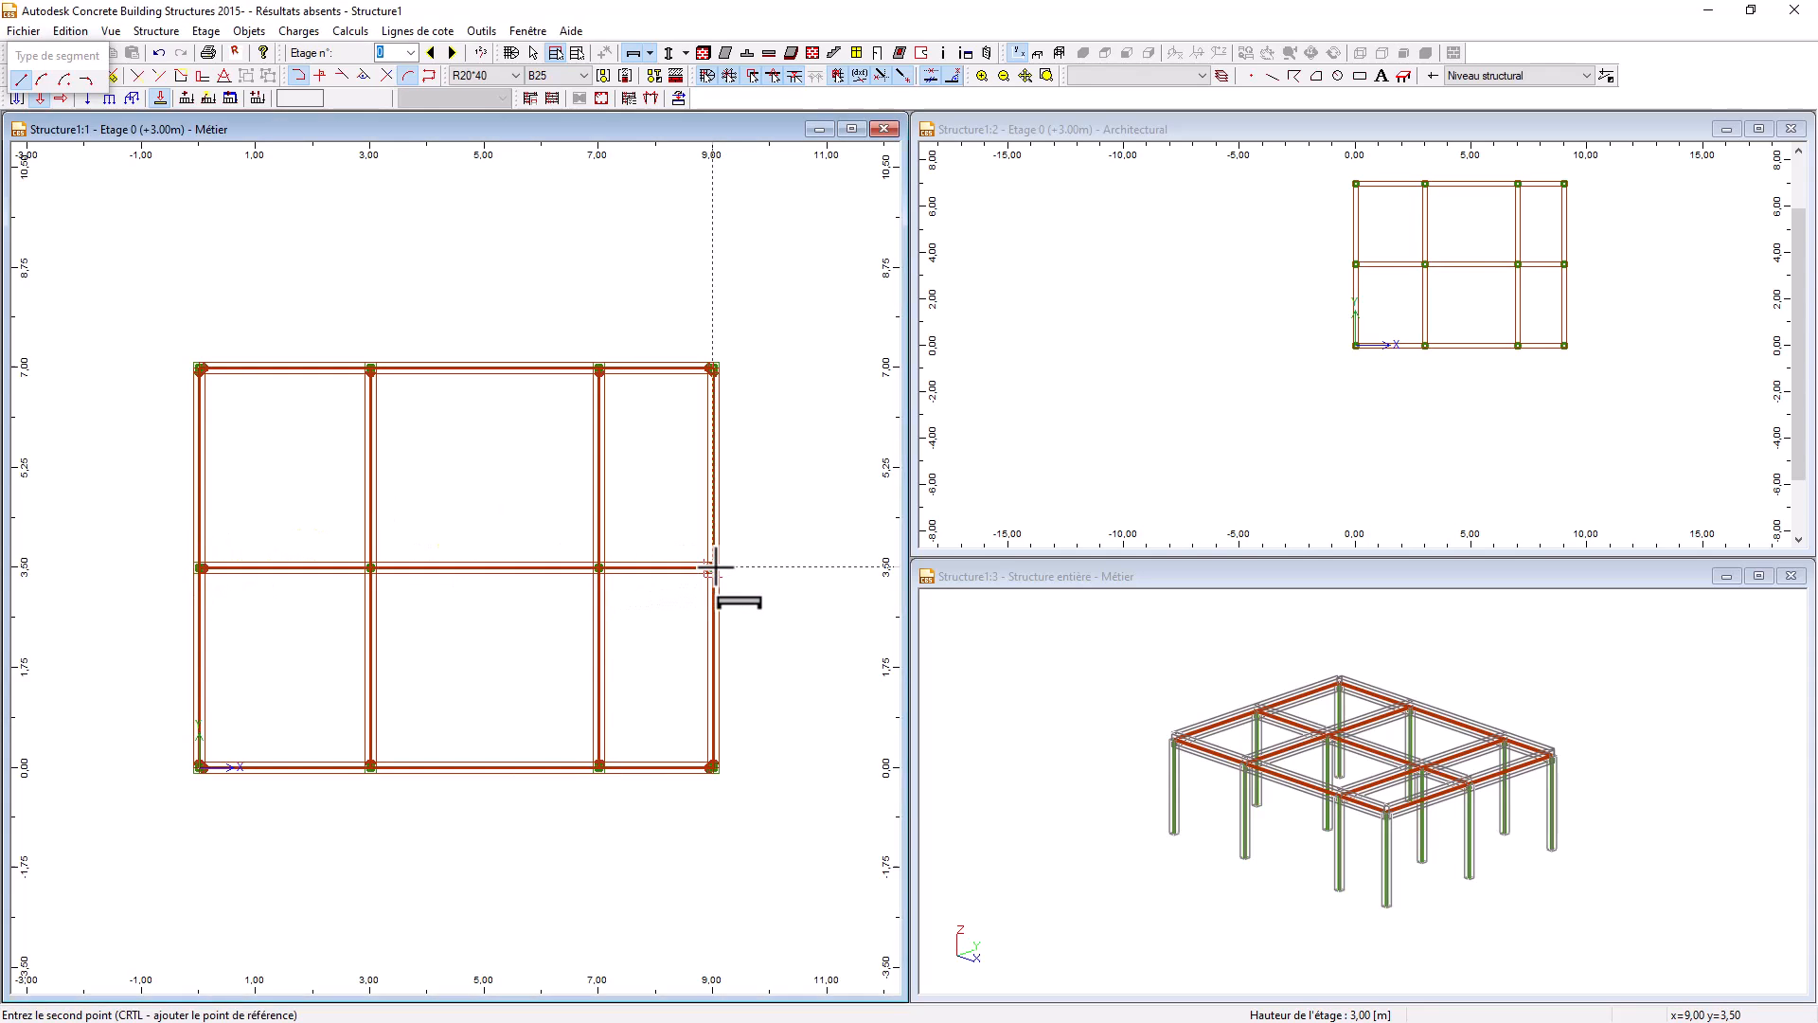
pyautogui.press('Escape')
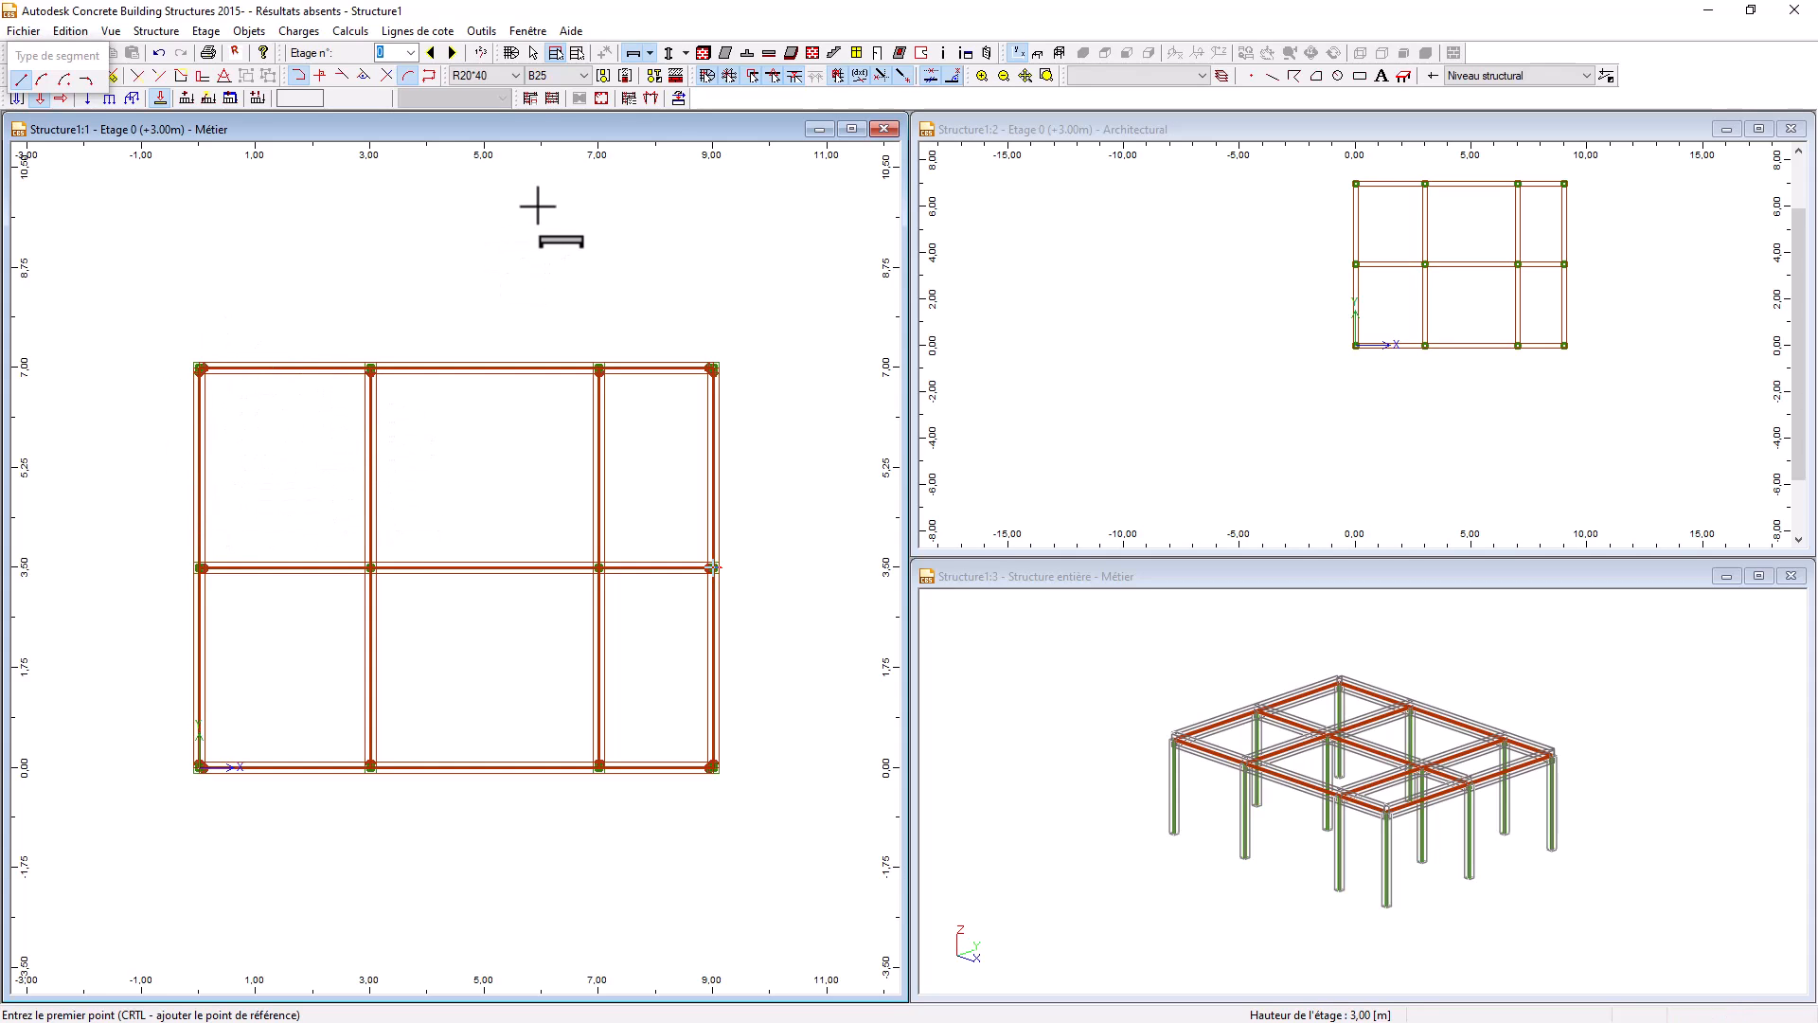
# - Fill all six beam-bounded bays with EP10 slabs (Dalle) in B25, using automatic contour detection from an interior point
pyautogui.click(249, 31)
pyautogui.click(279, 319)
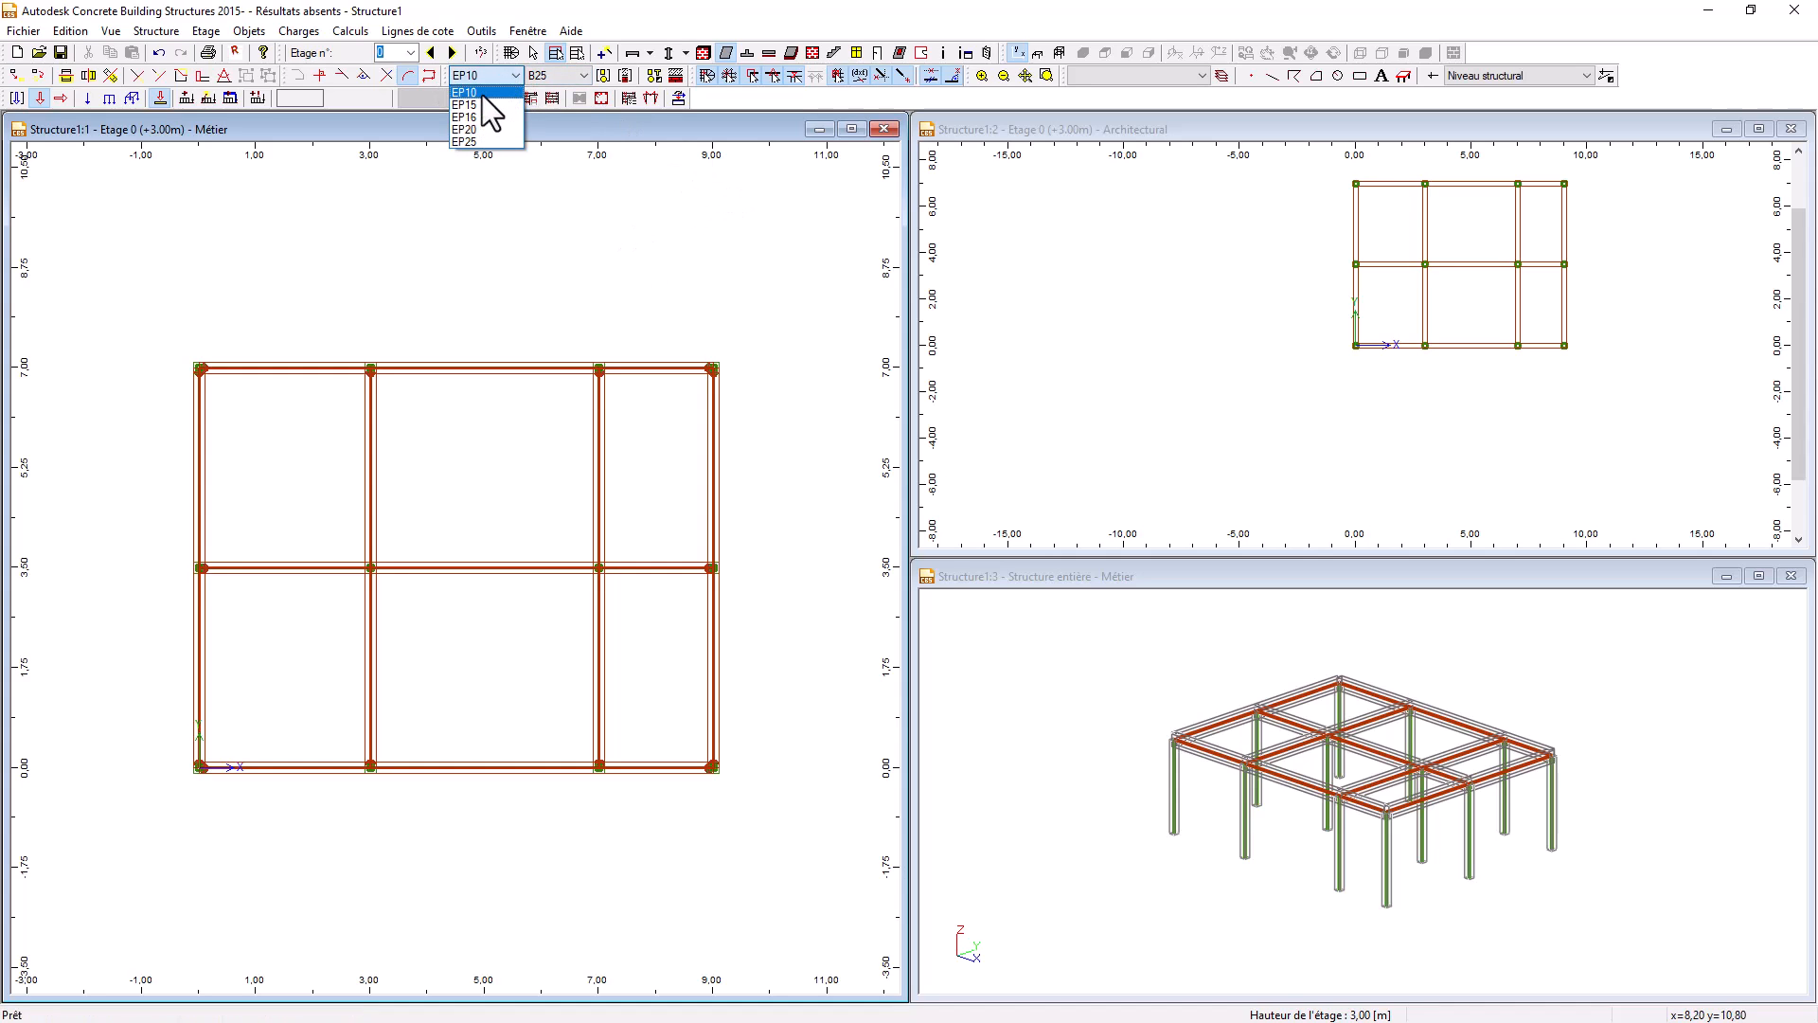
pyautogui.click(479, 93)
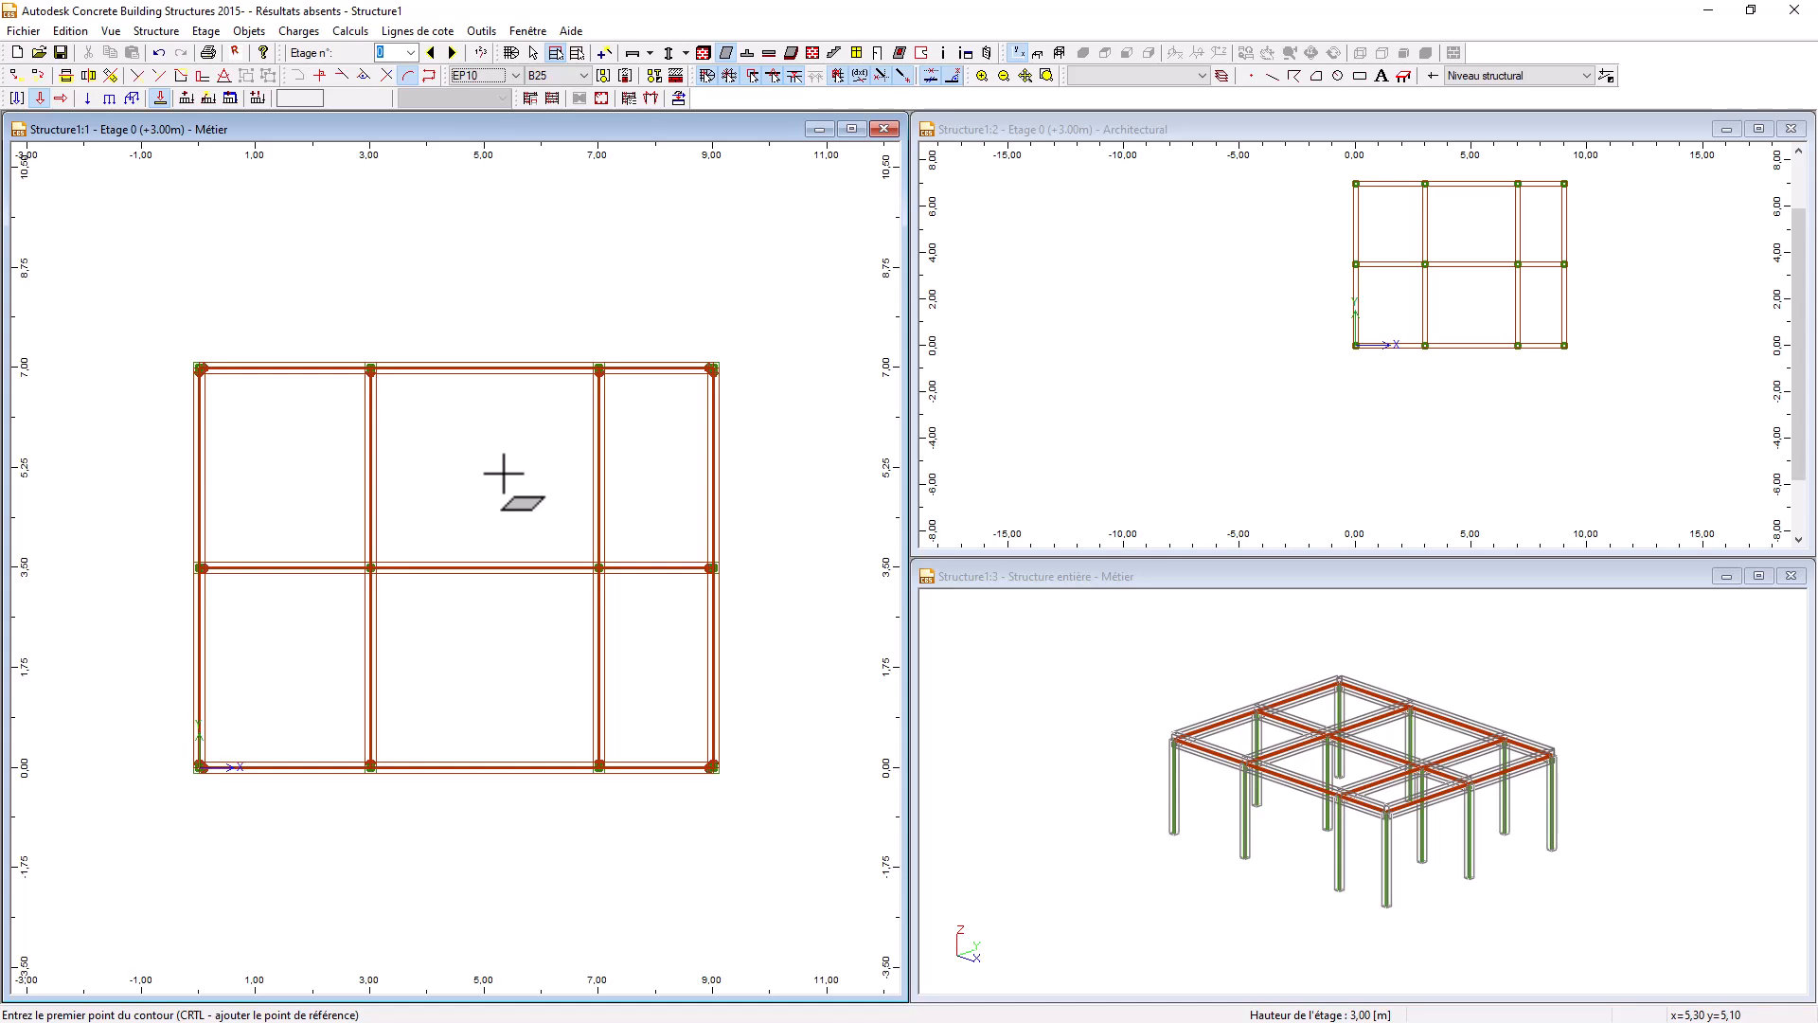
pyautogui.click(606, 54)
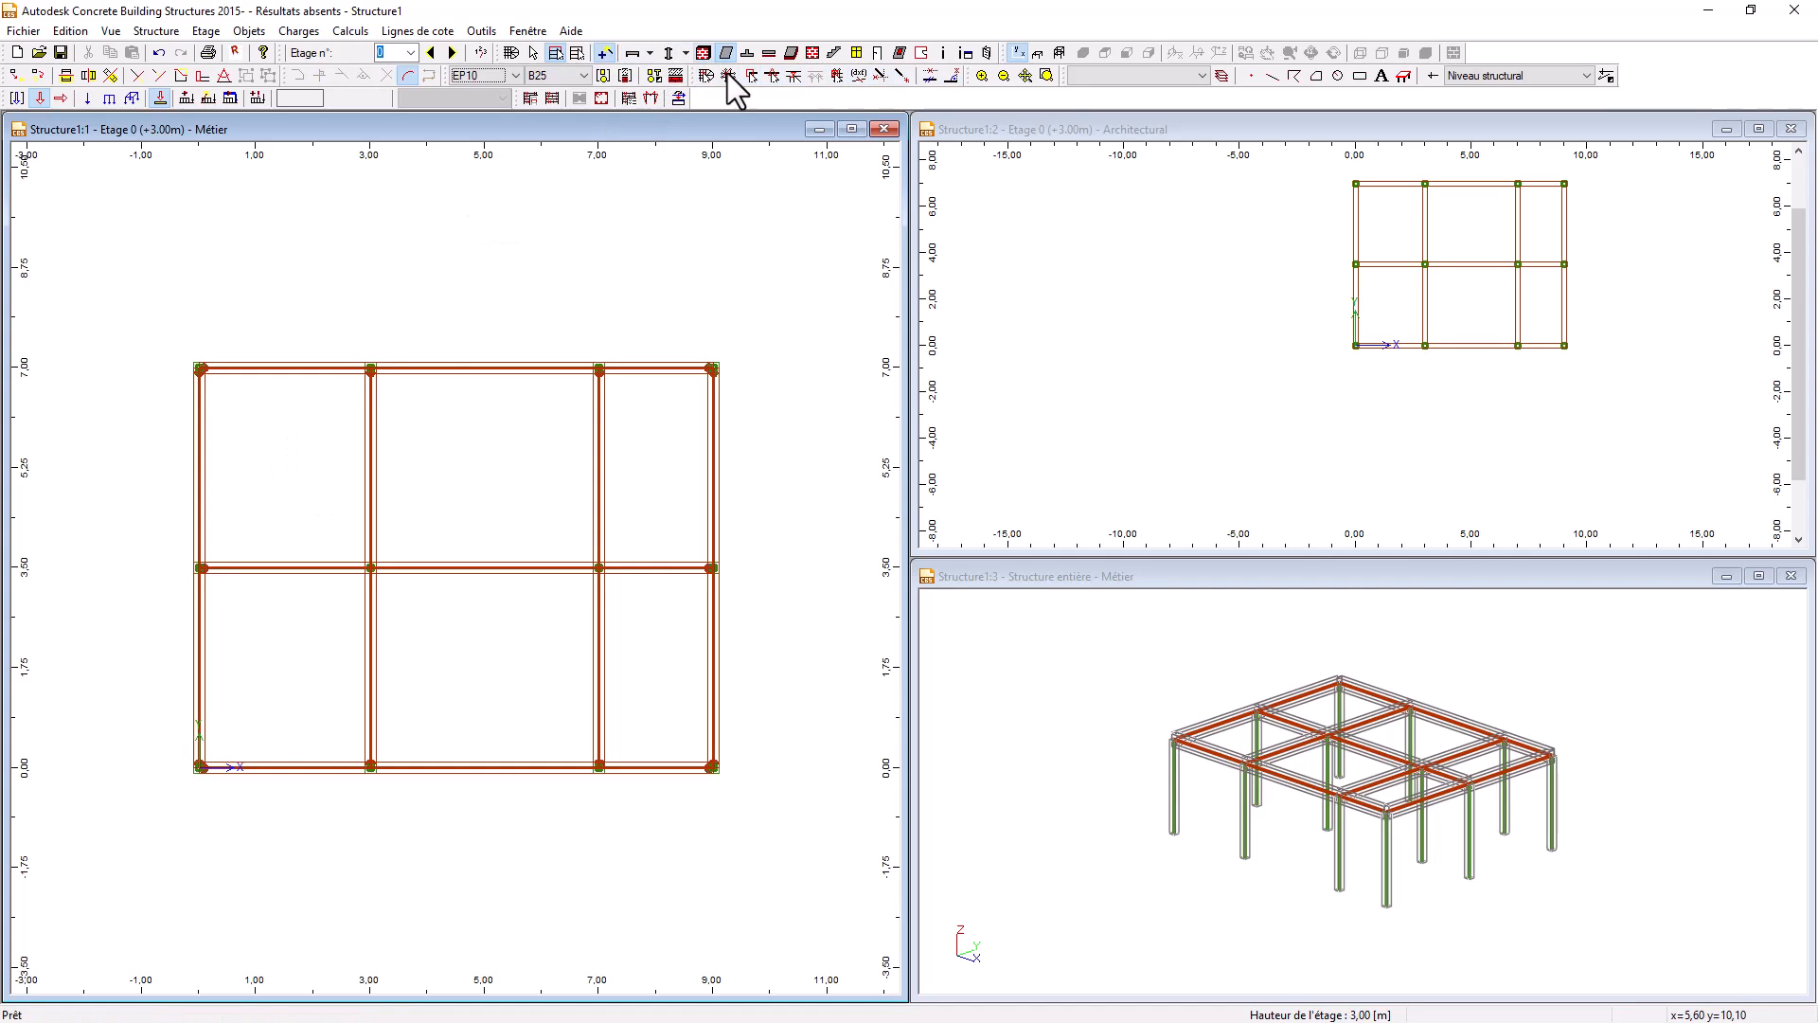
pyautogui.click(266, 463)
pyautogui.click(492, 463)
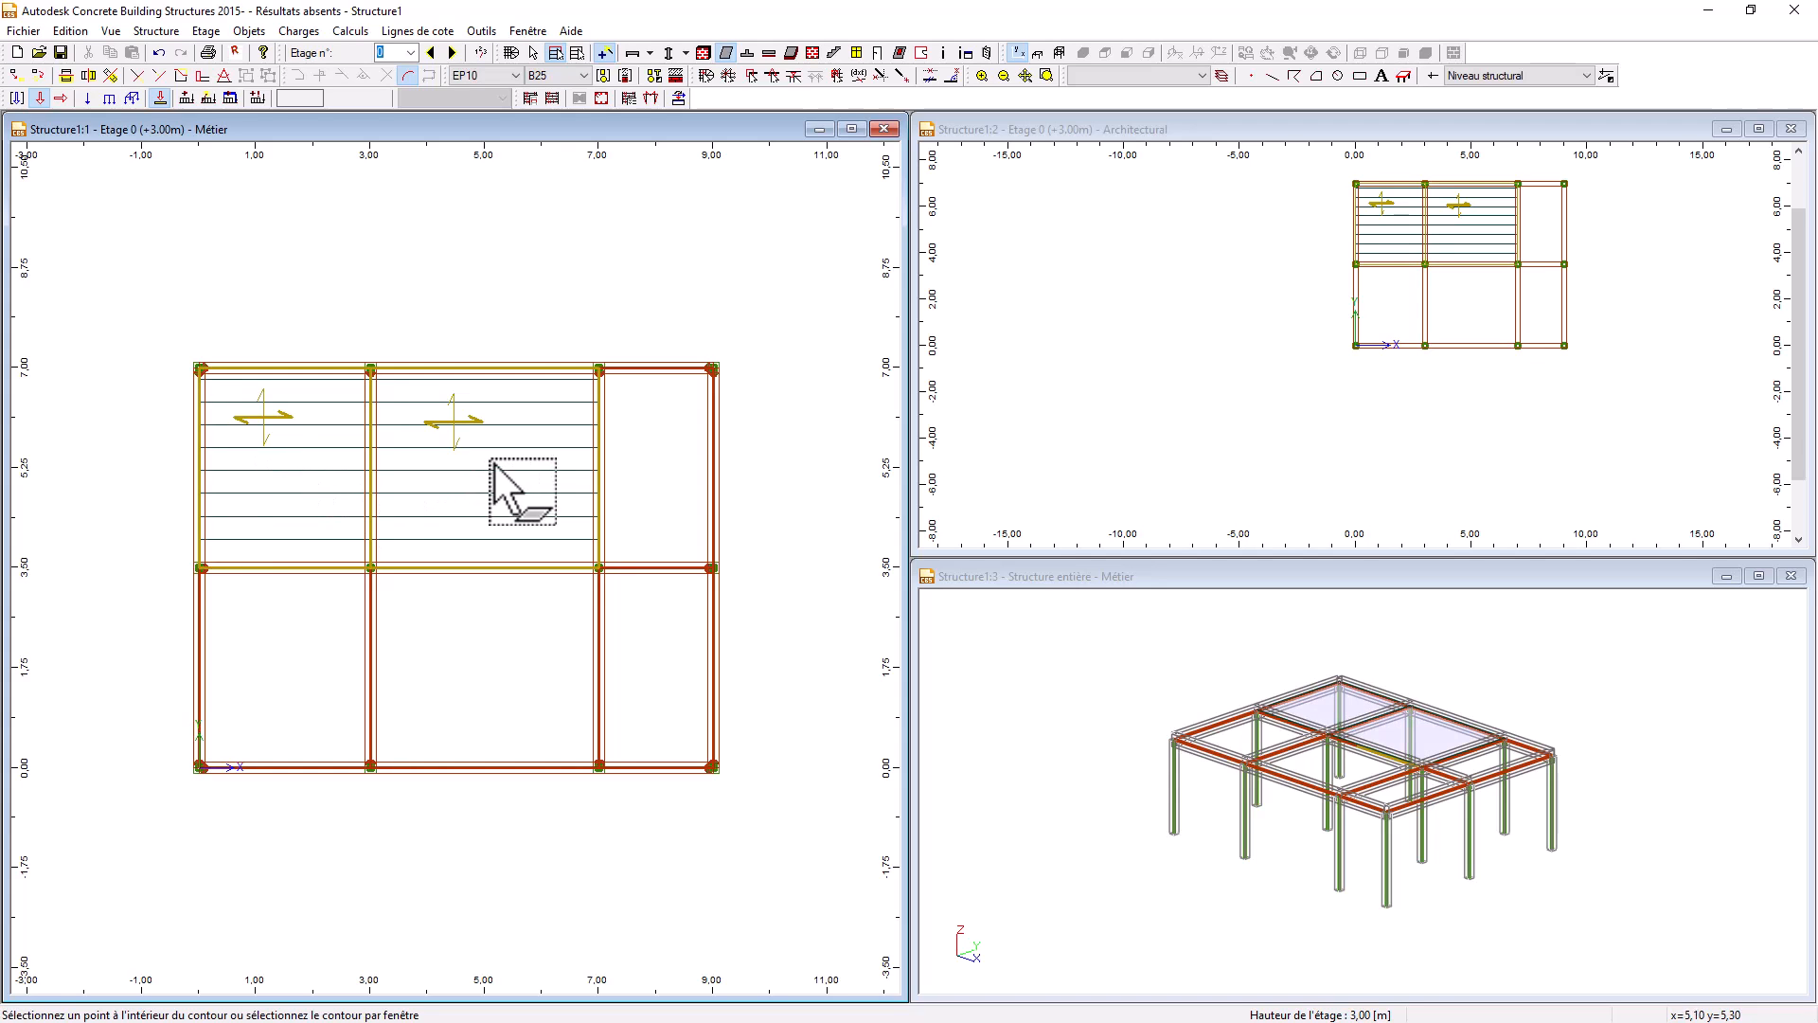
pyautogui.click(629, 474)
pyautogui.click(280, 646)
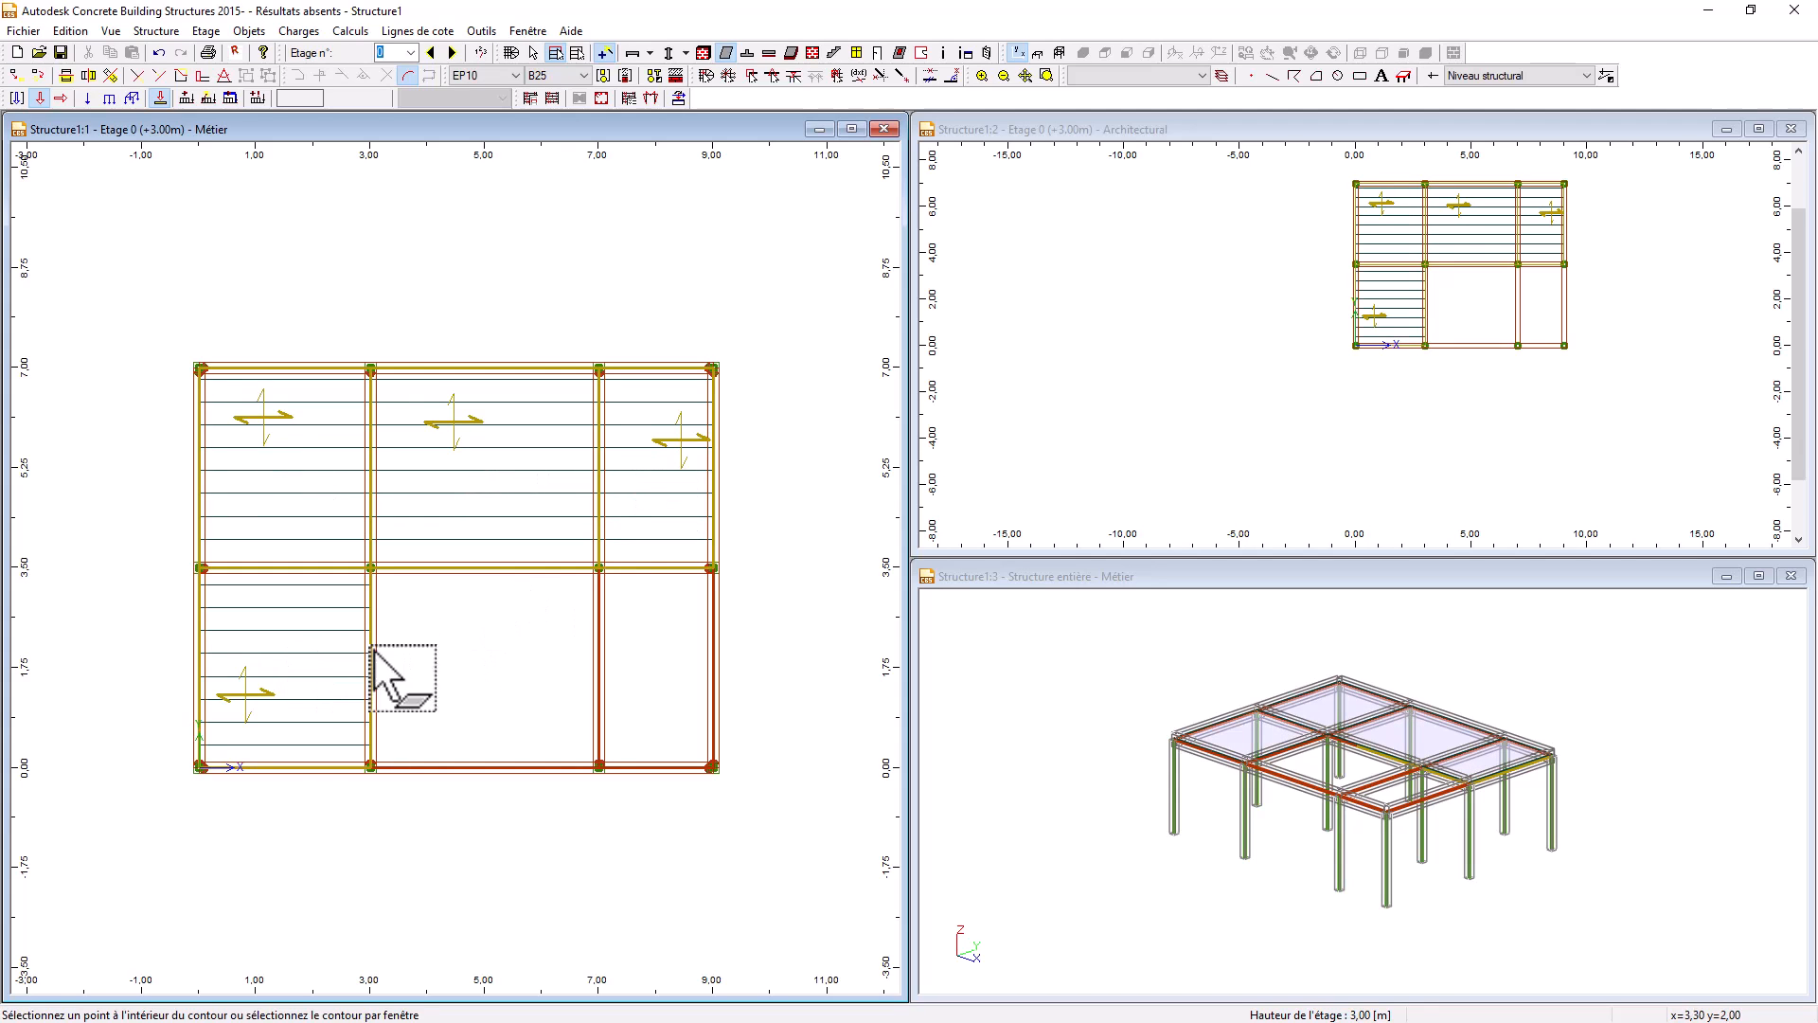
pyautogui.click(488, 655)
pyautogui.click(645, 656)
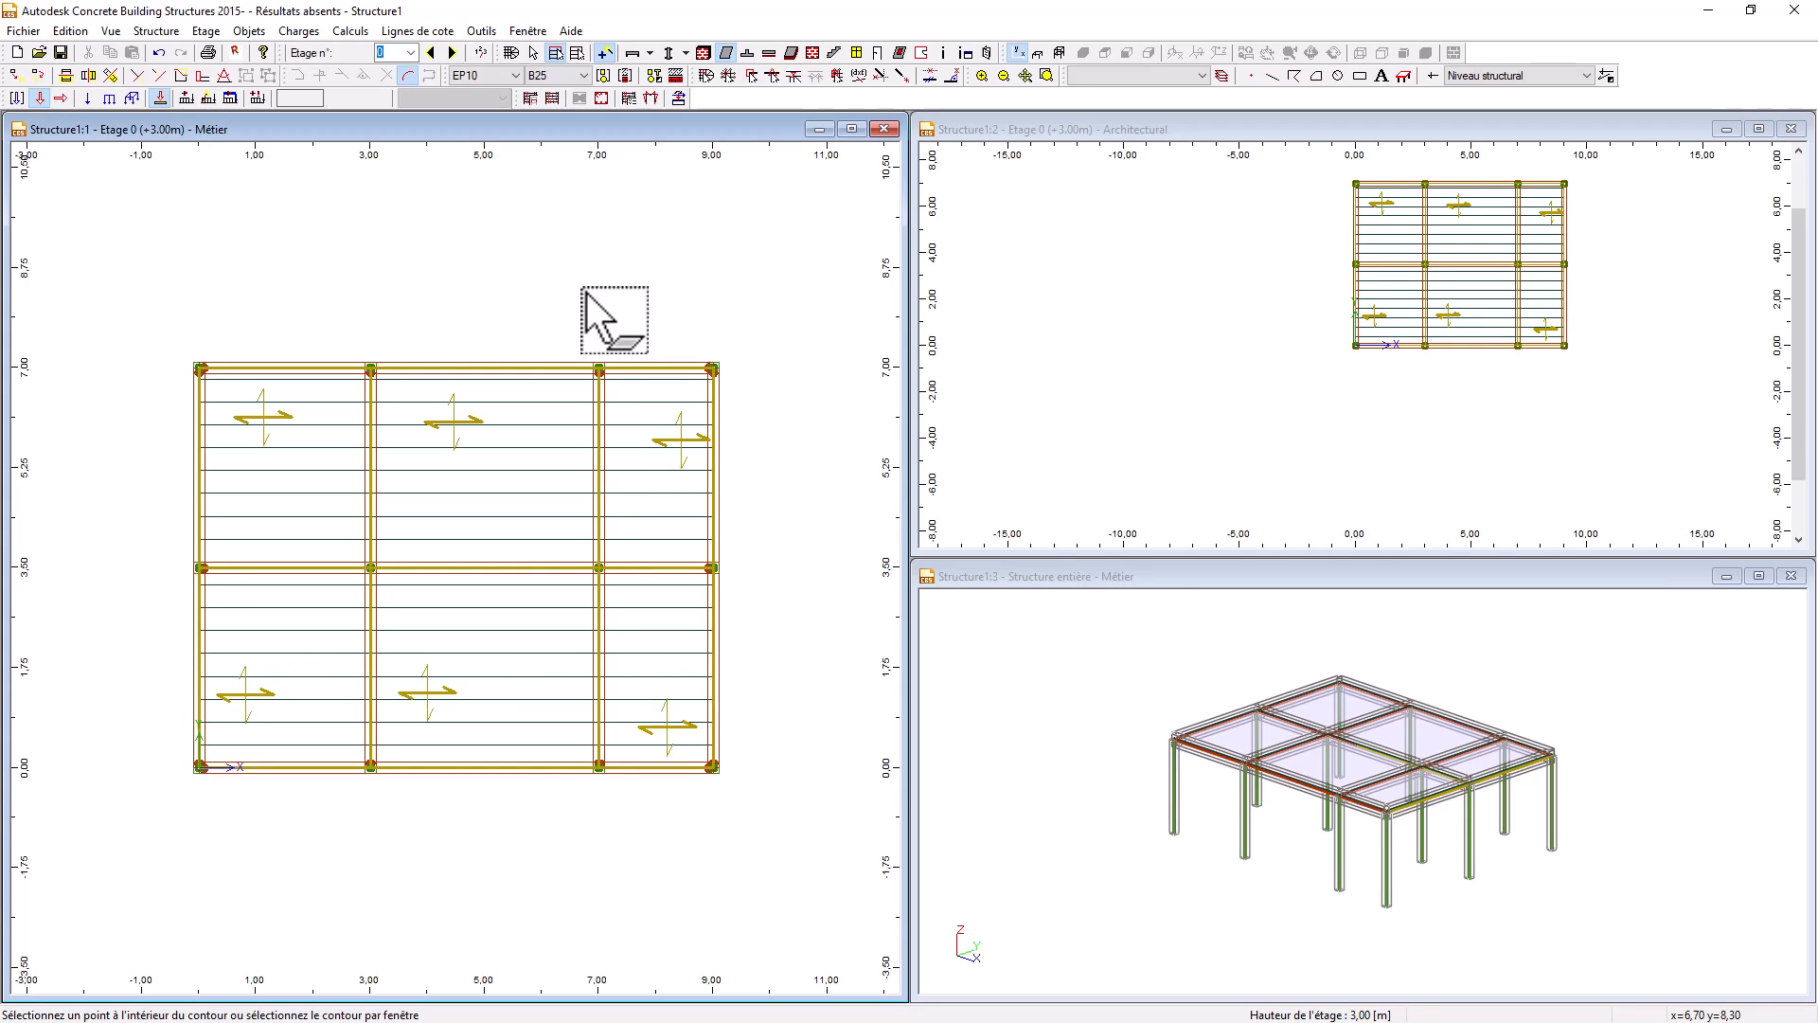
pyautogui.press('Escape')
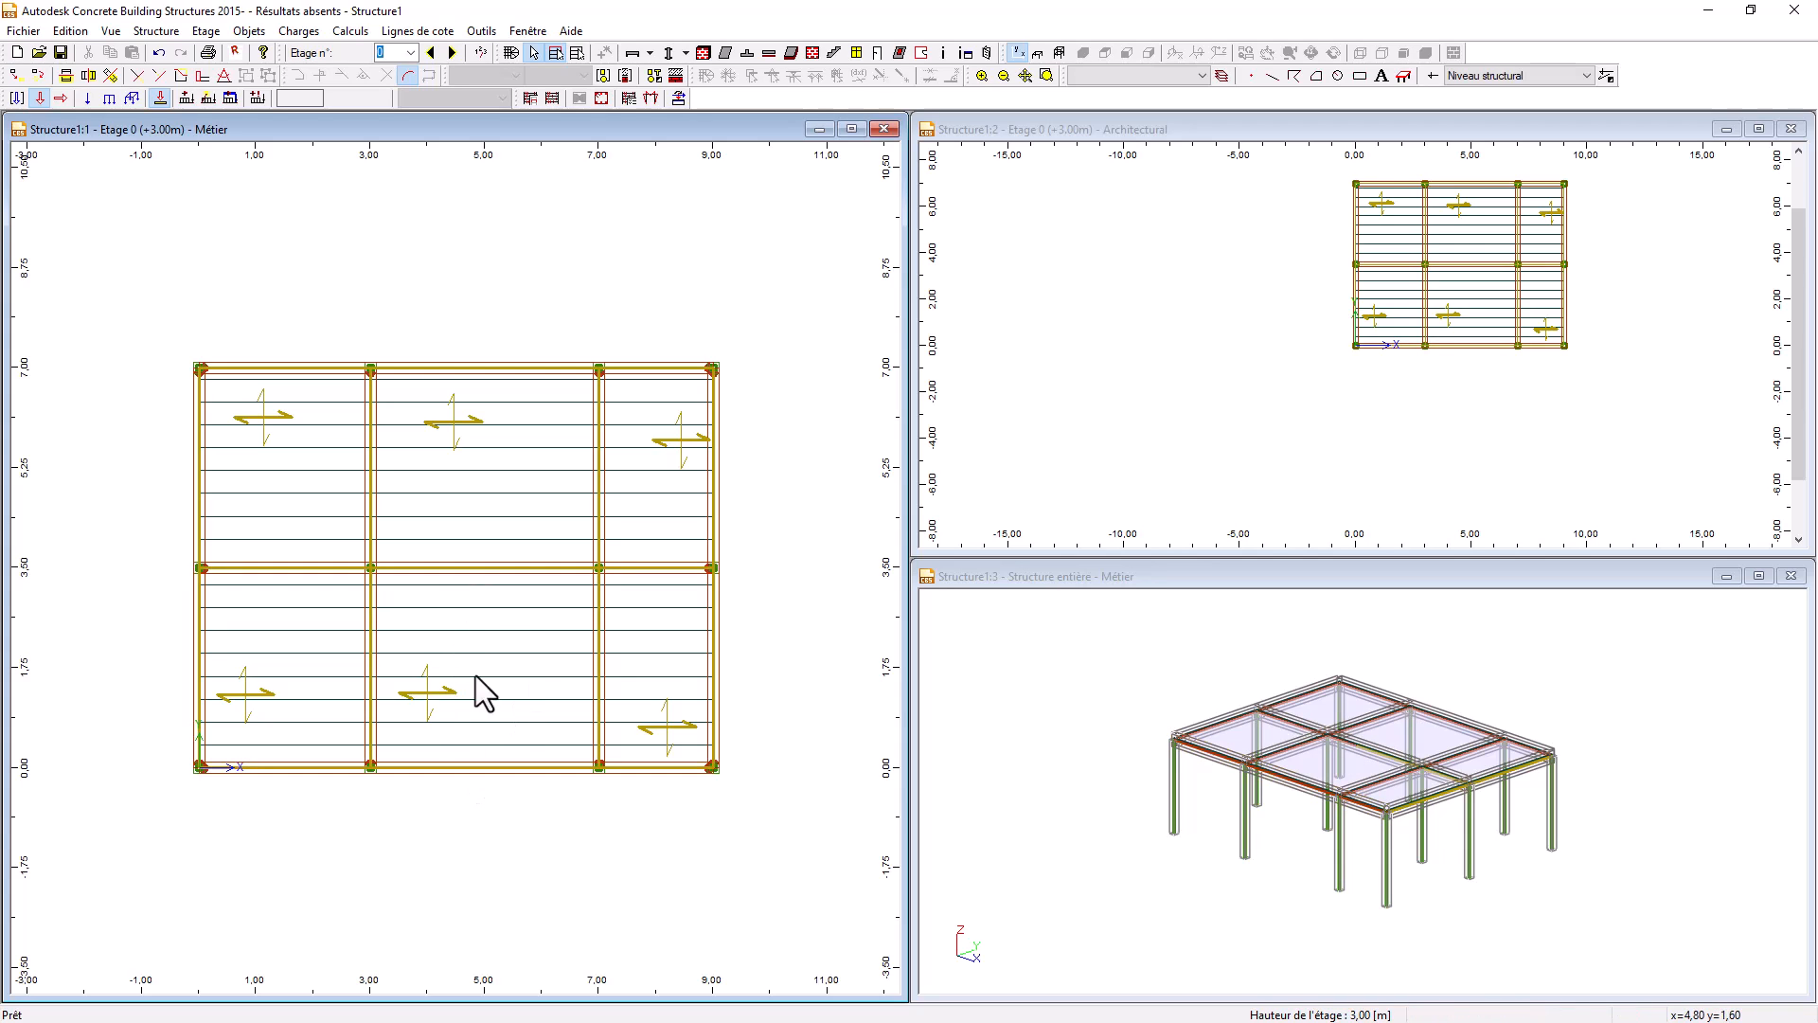
pyautogui.click(429, 696)
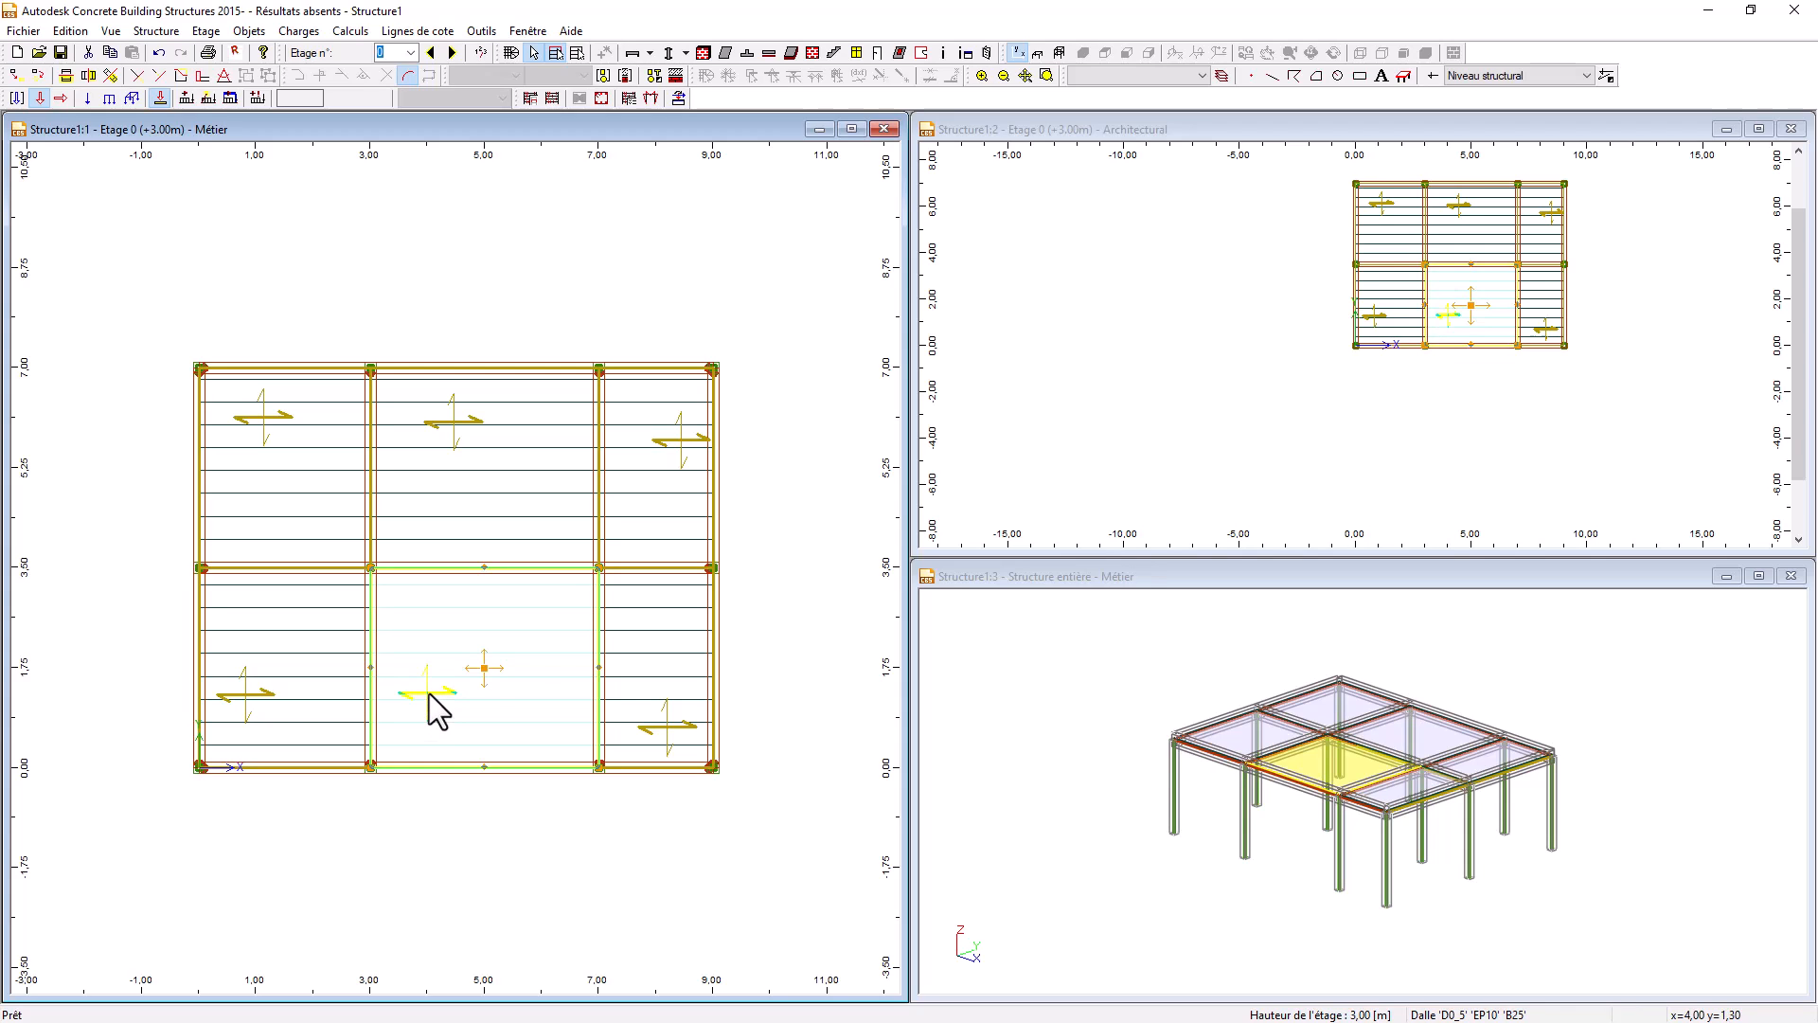
pyautogui.click(429, 693)
pyautogui.press('Escape')
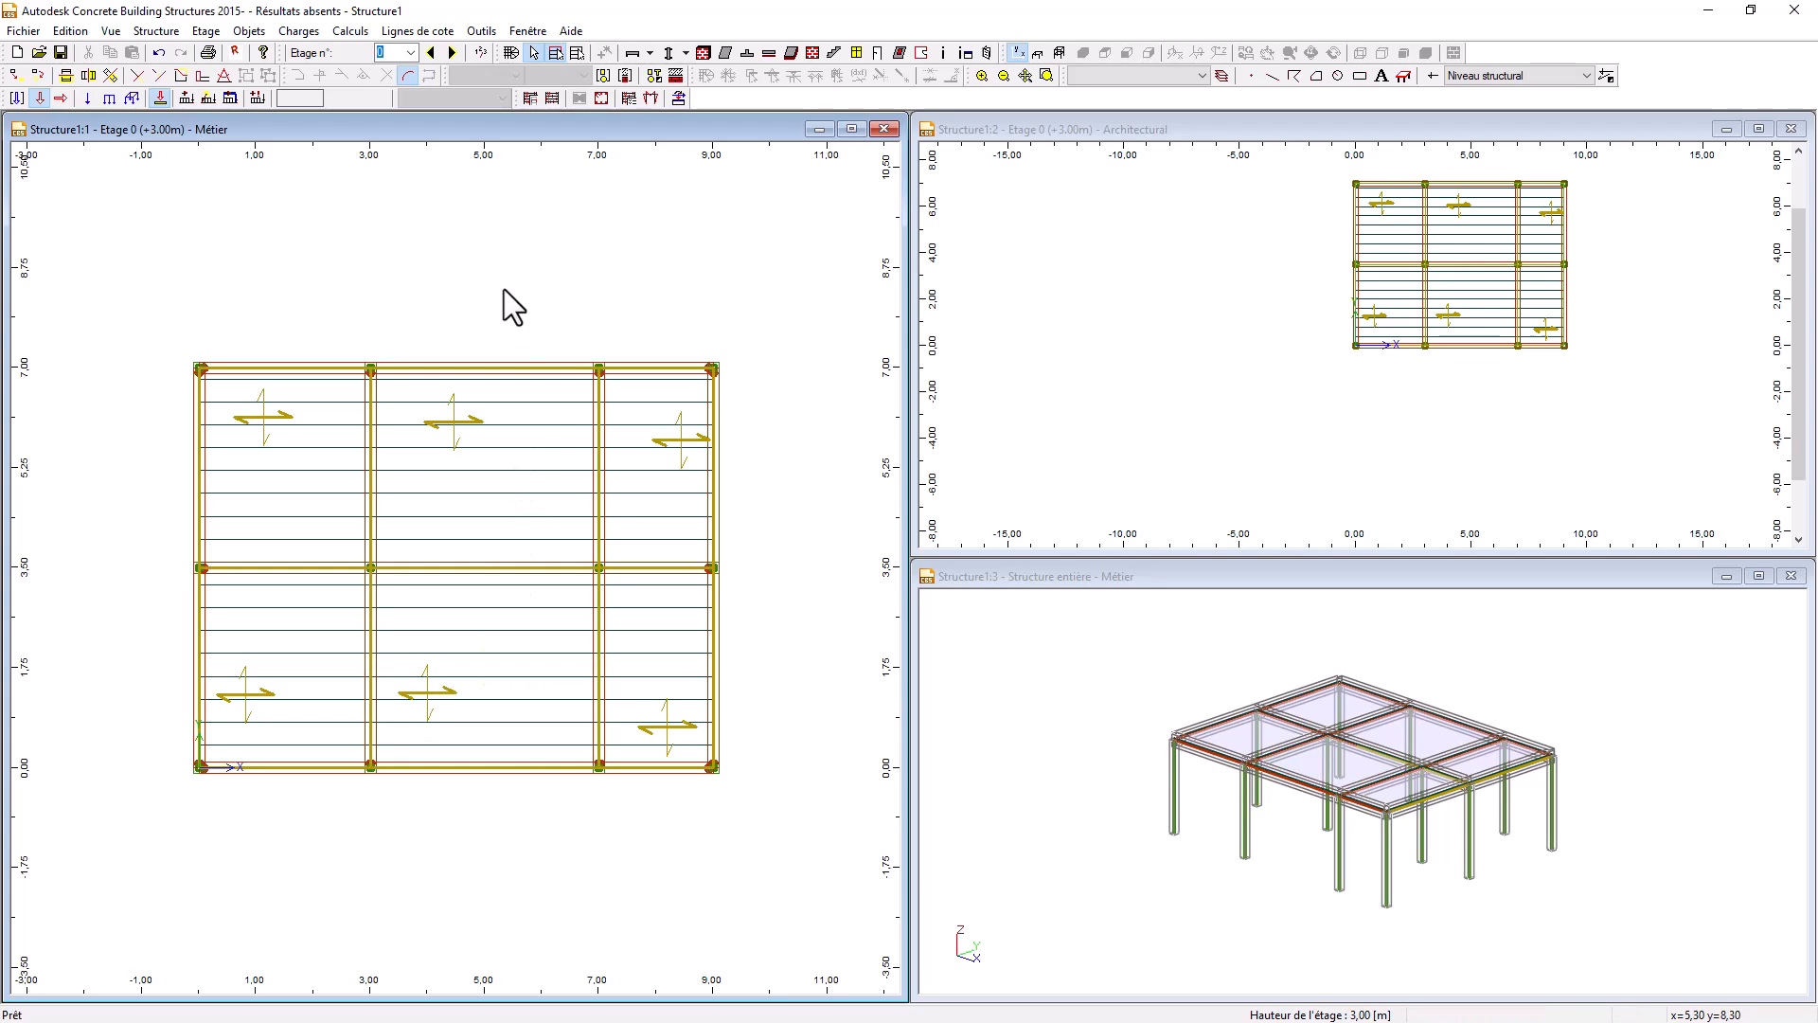
# - Apply a uniform surface load of 5.25 kPa of nature permanente to all six slab panels
pyautogui.click(133, 97)
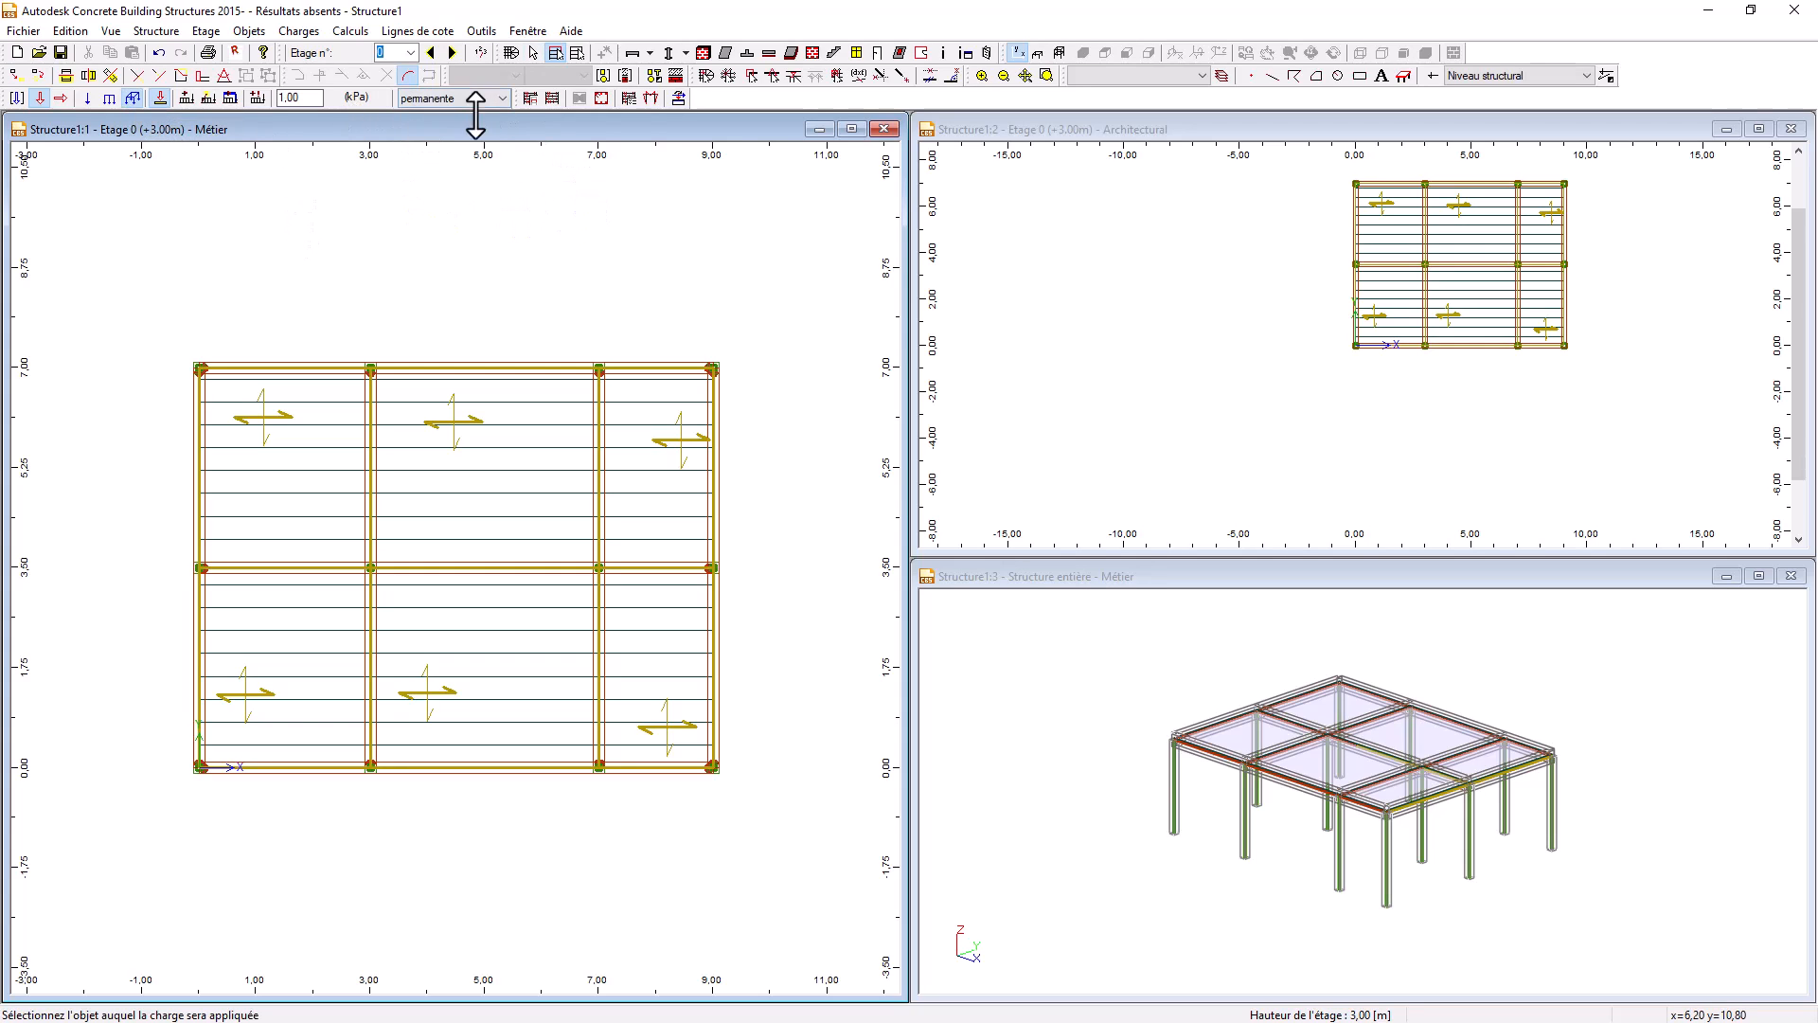
pyautogui.click(310, 98)
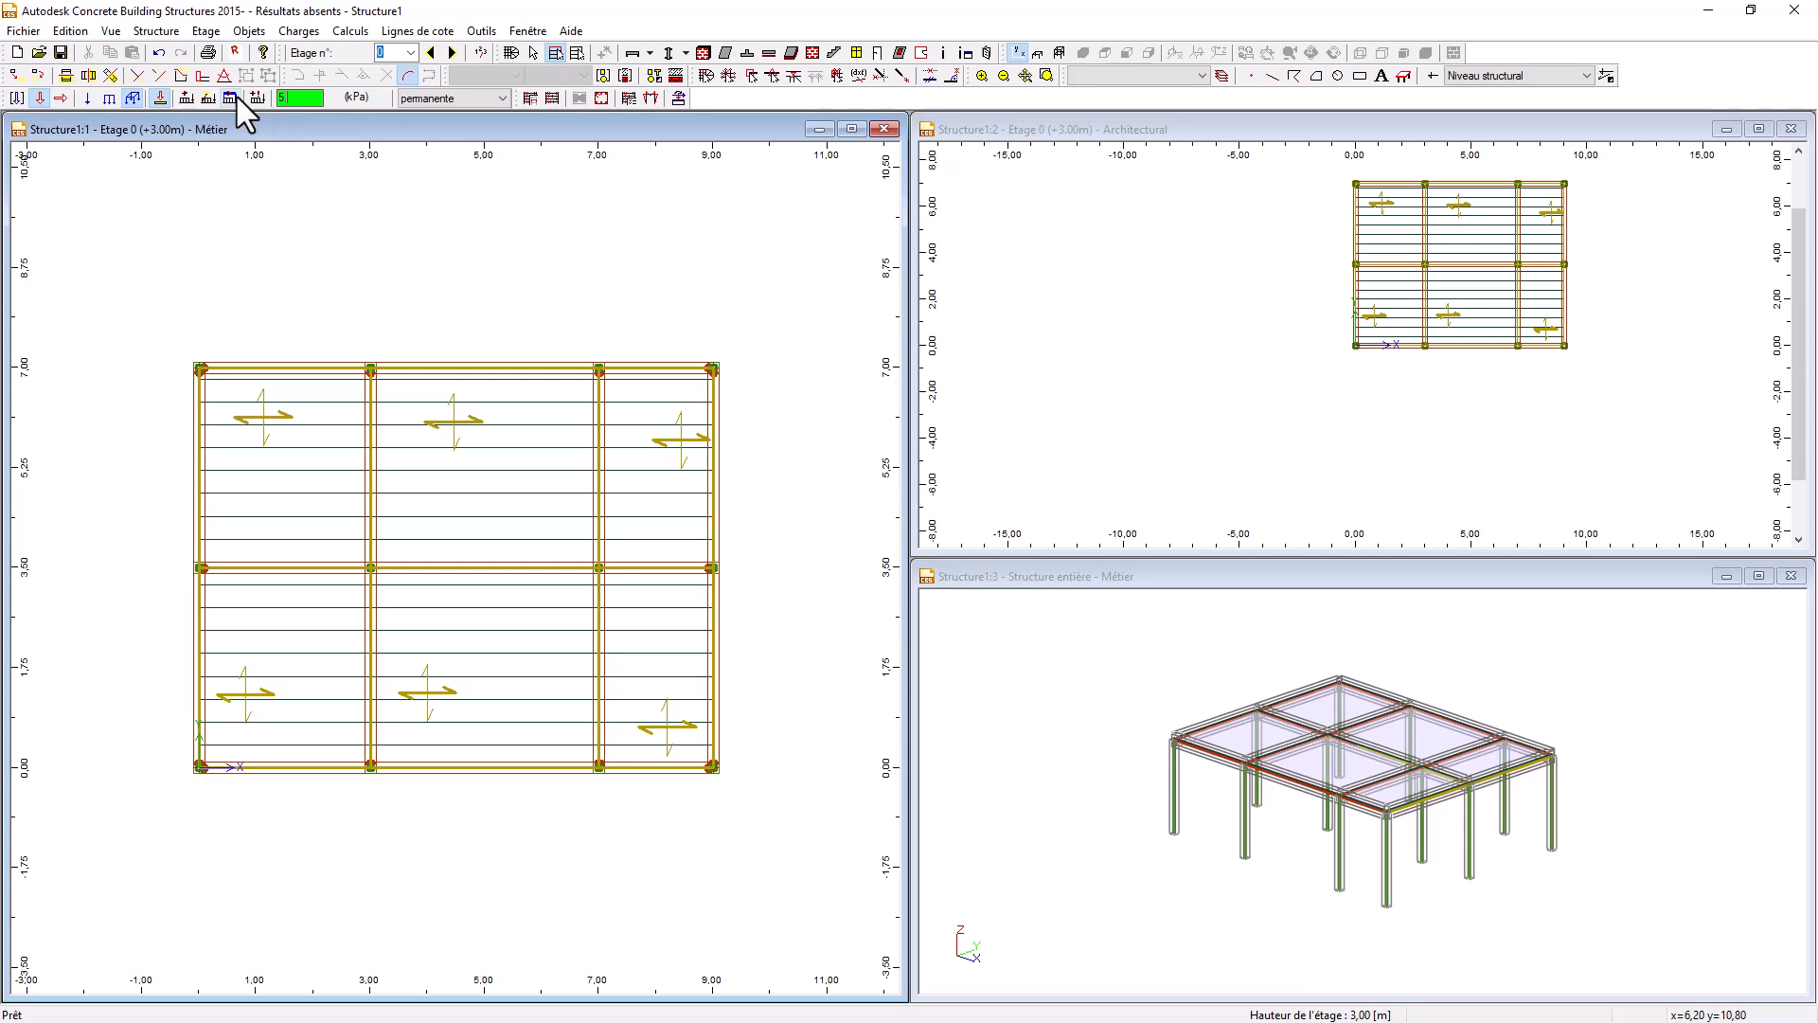
pyautogui.click(234, 97)
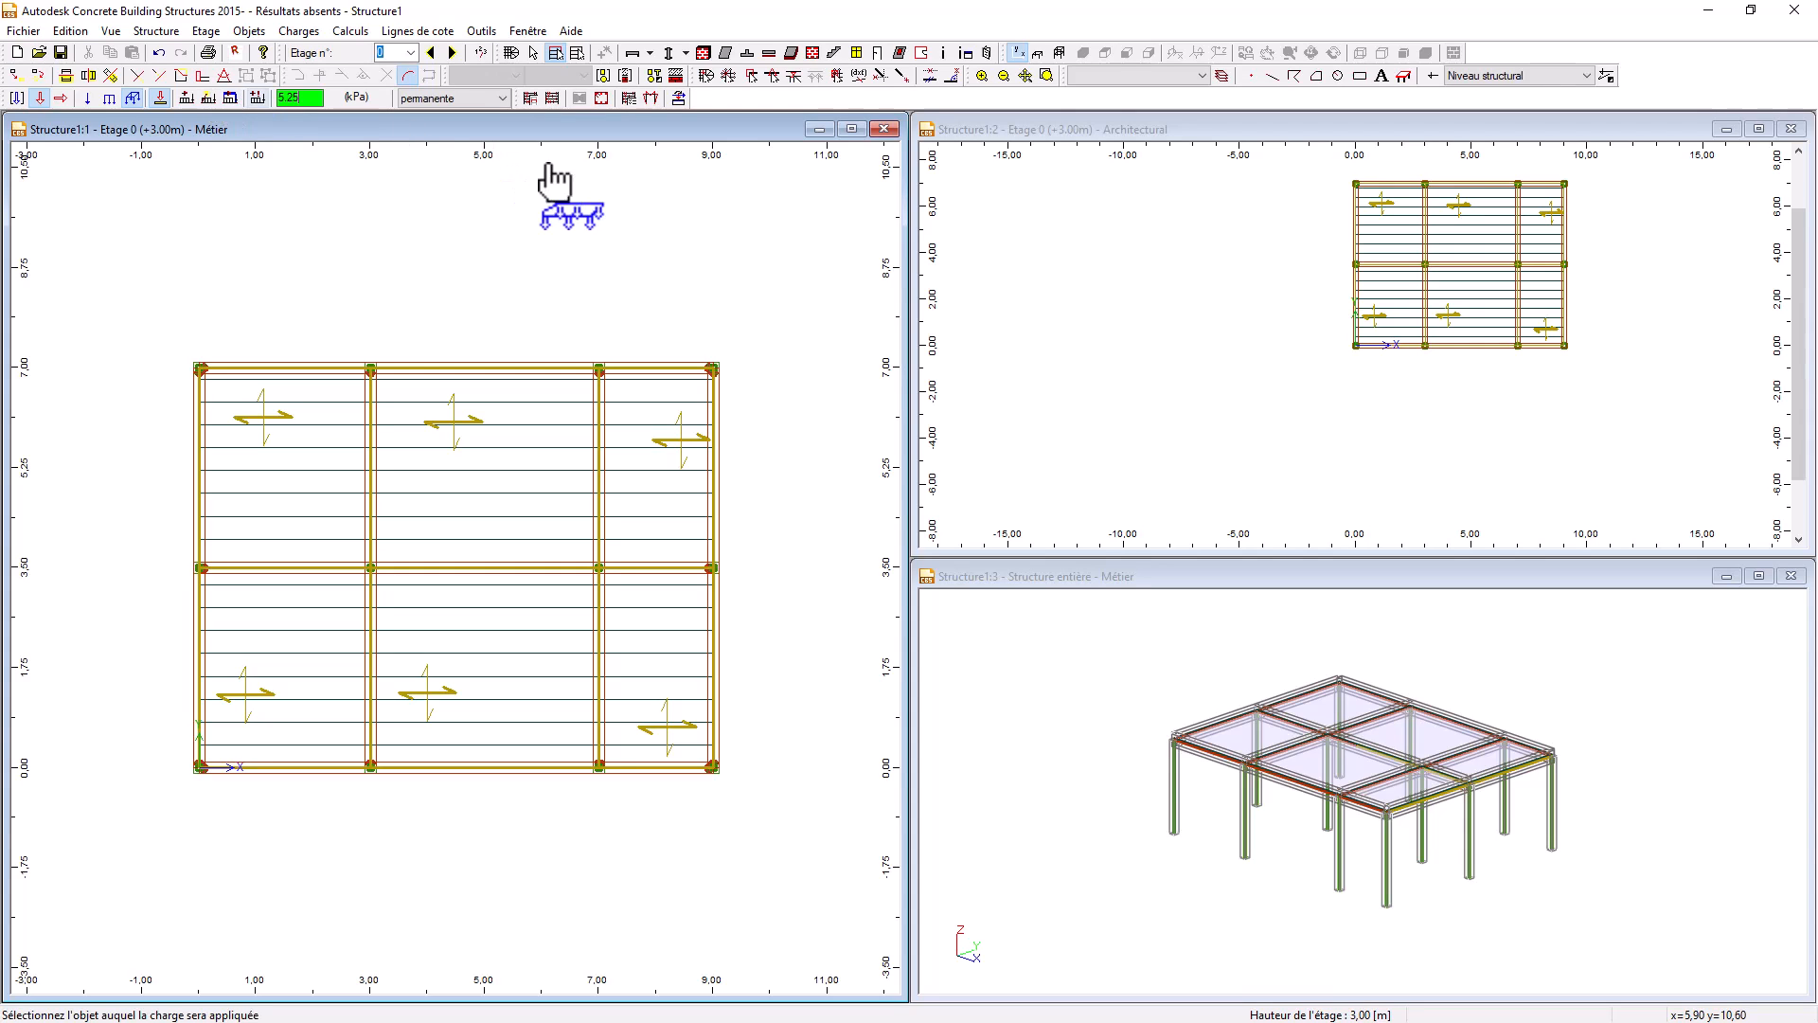
pyautogui.click(266, 426)
pyautogui.click(460, 422)
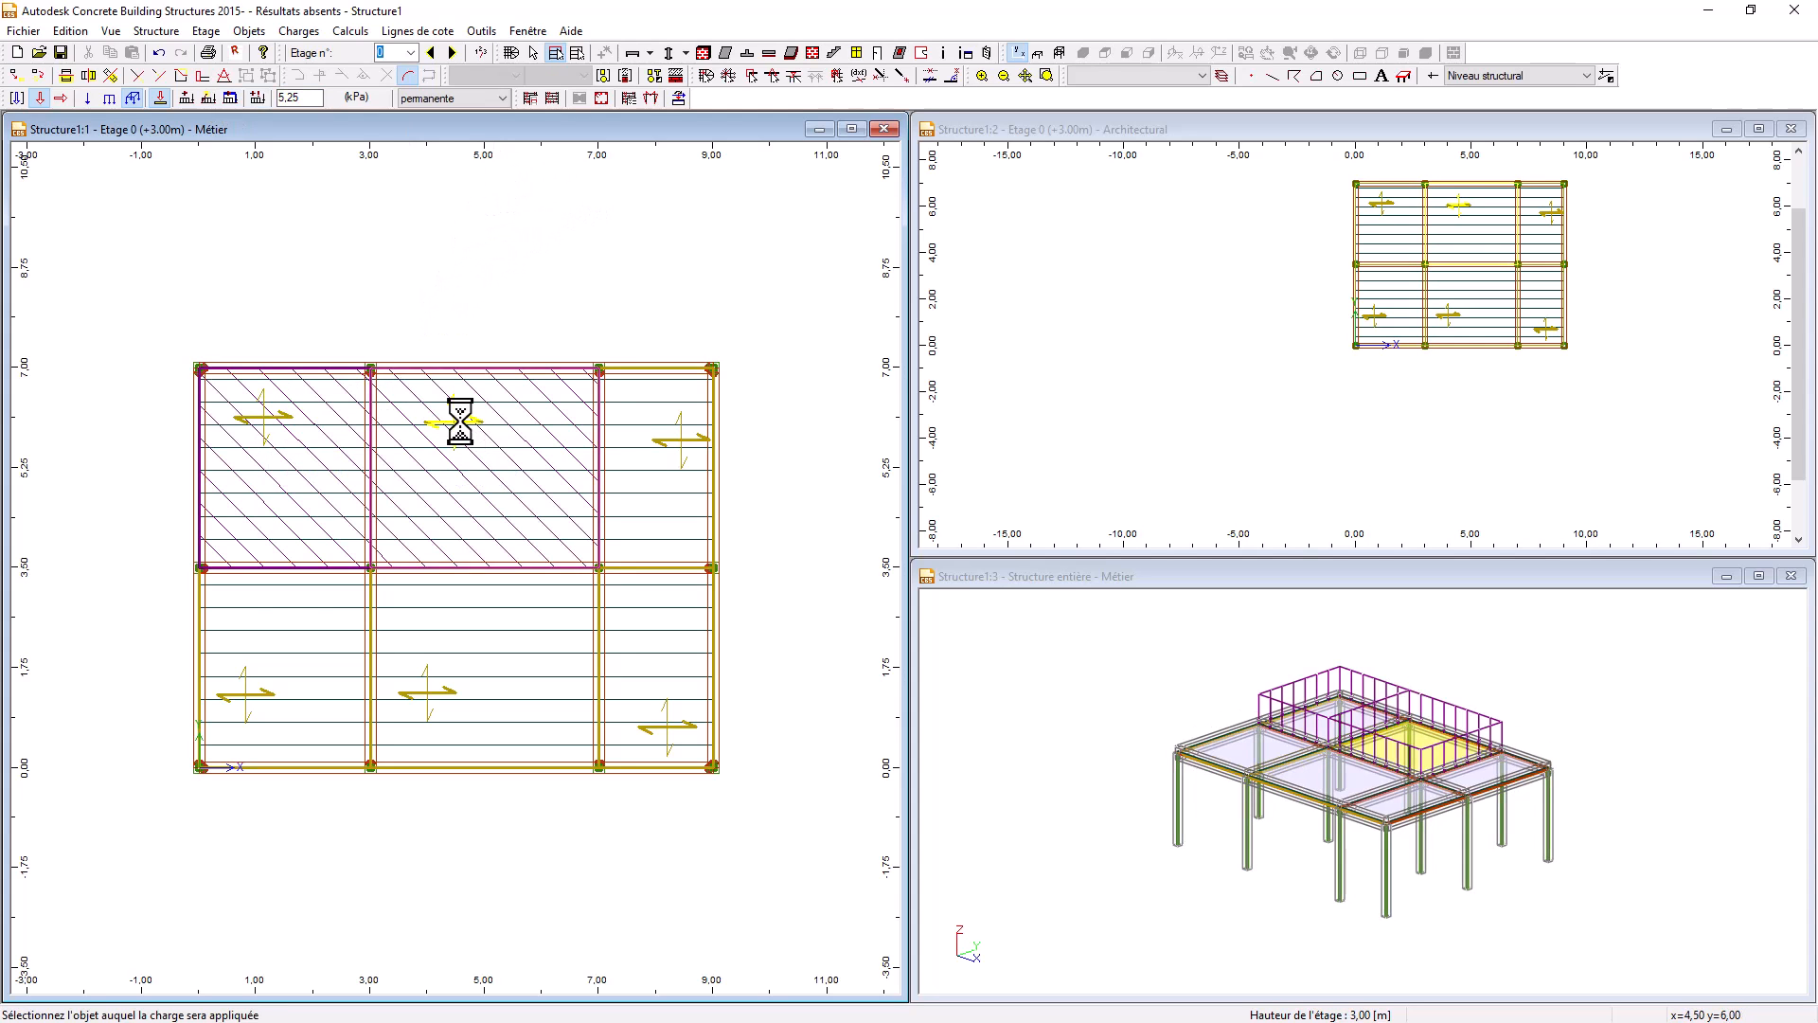
pyautogui.click(687, 456)
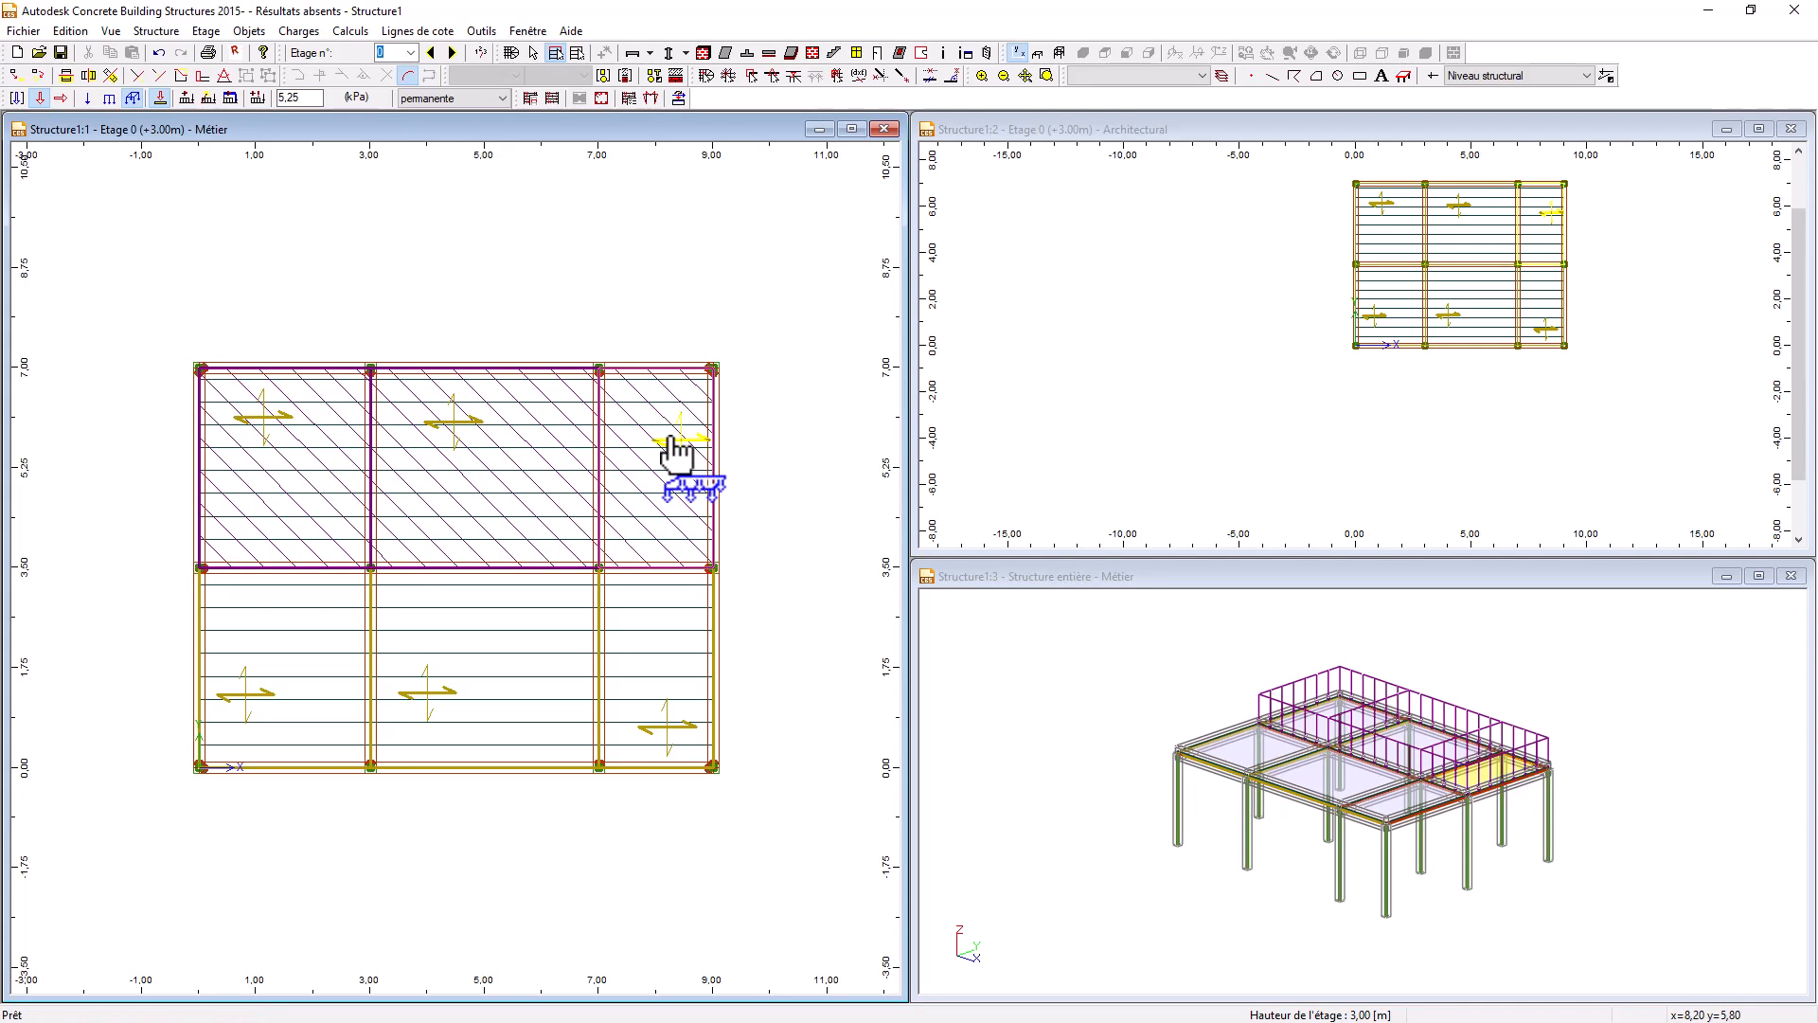
pyautogui.click(244, 701)
pyautogui.click(428, 696)
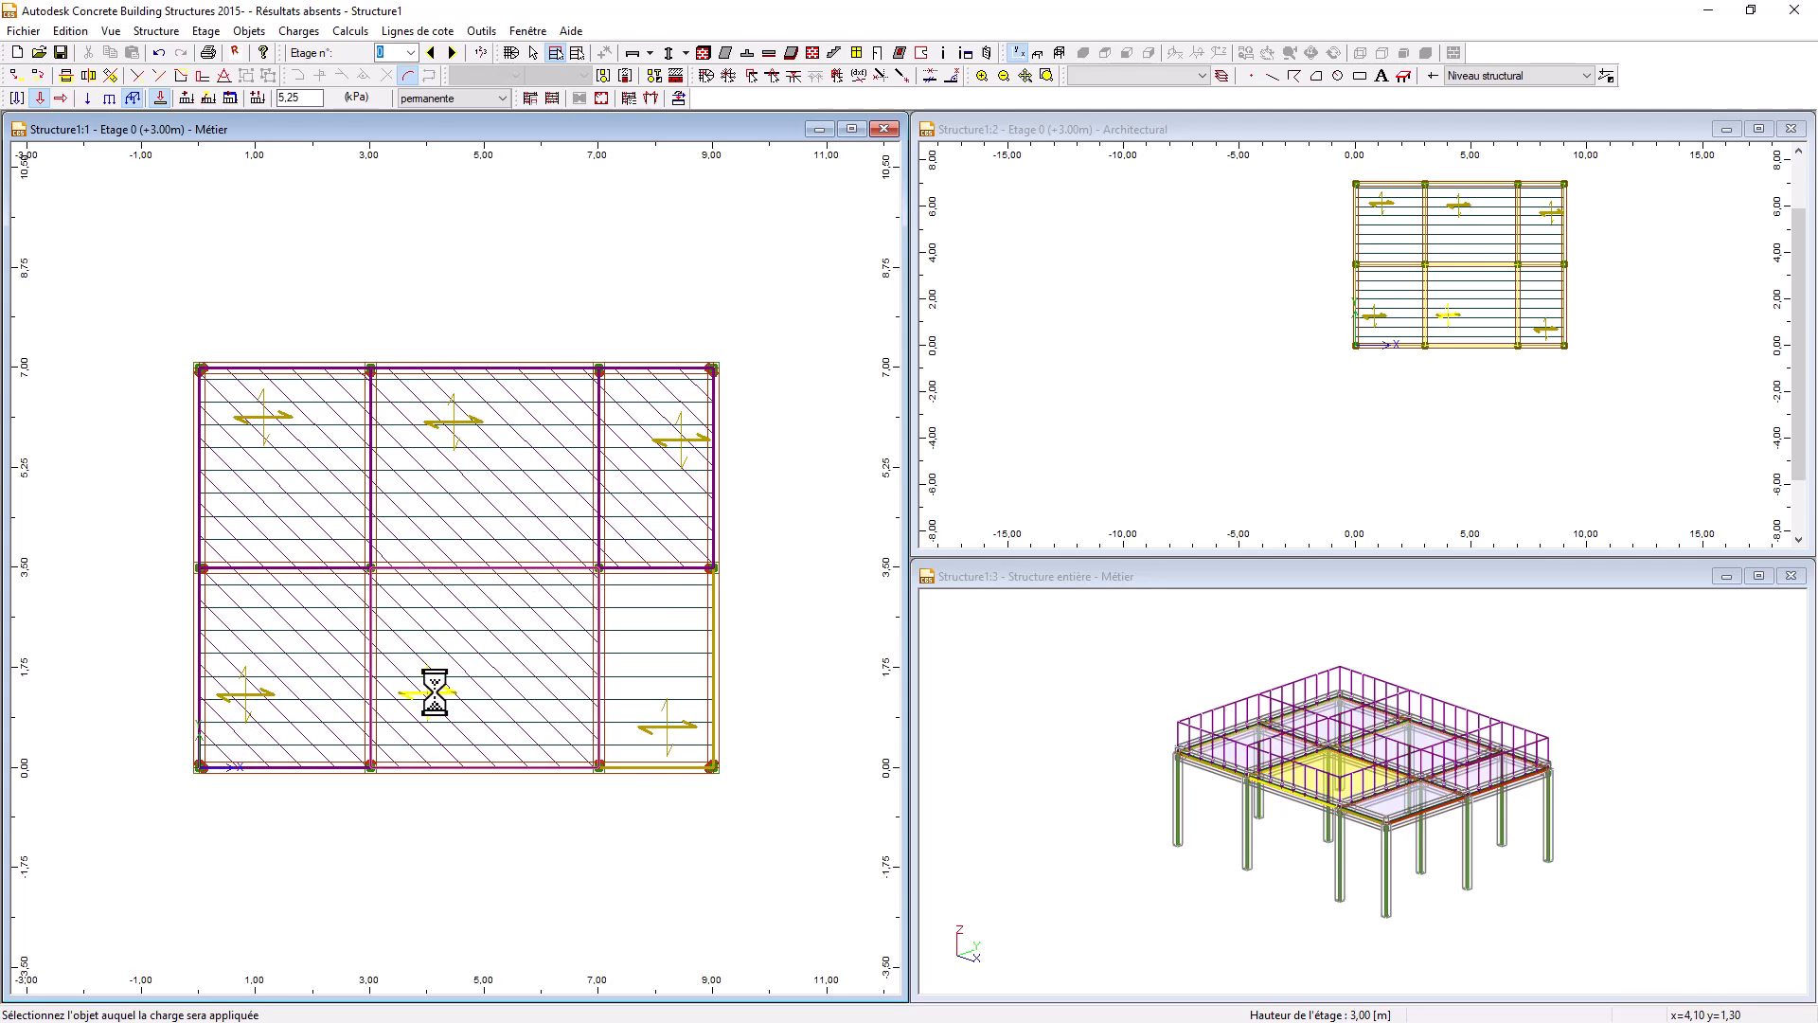
pyautogui.click(674, 731)
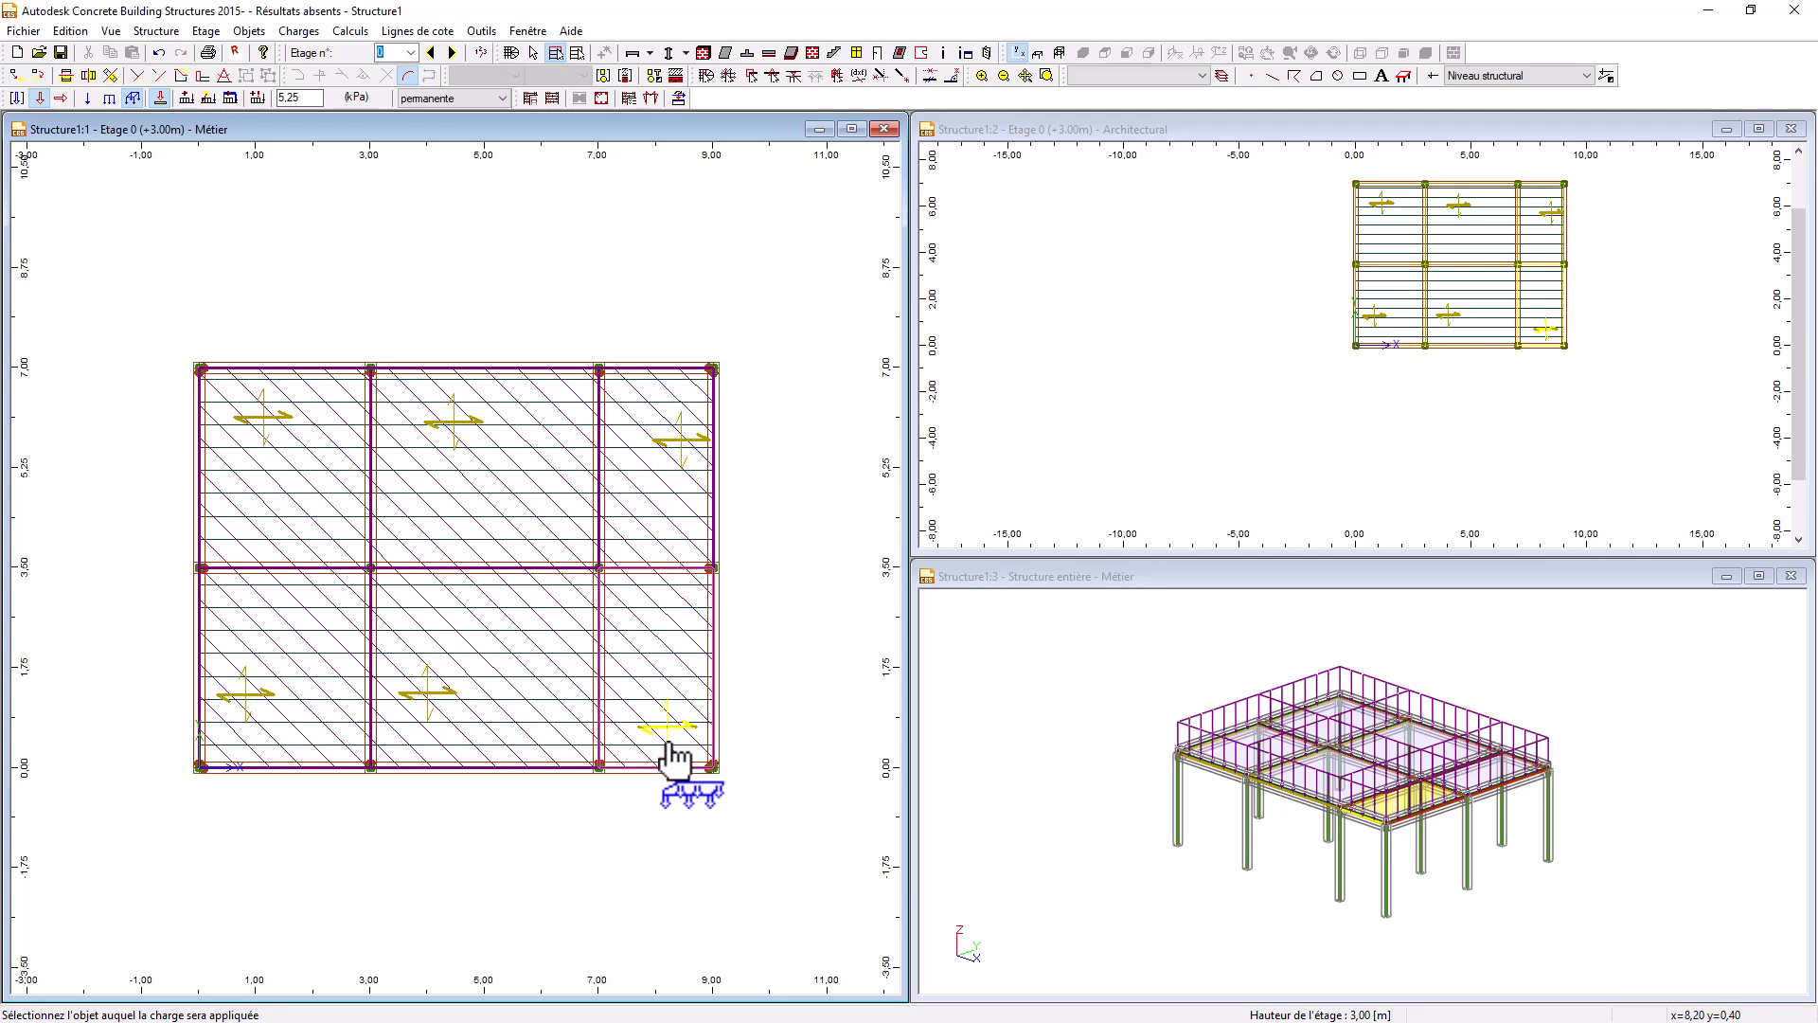
# - Apply a uniform surface load of 1.5 kPa of nature d'exploitation to all six slab panels
pyautogui.click(485, 98)
pyautogui.click(459, 144)
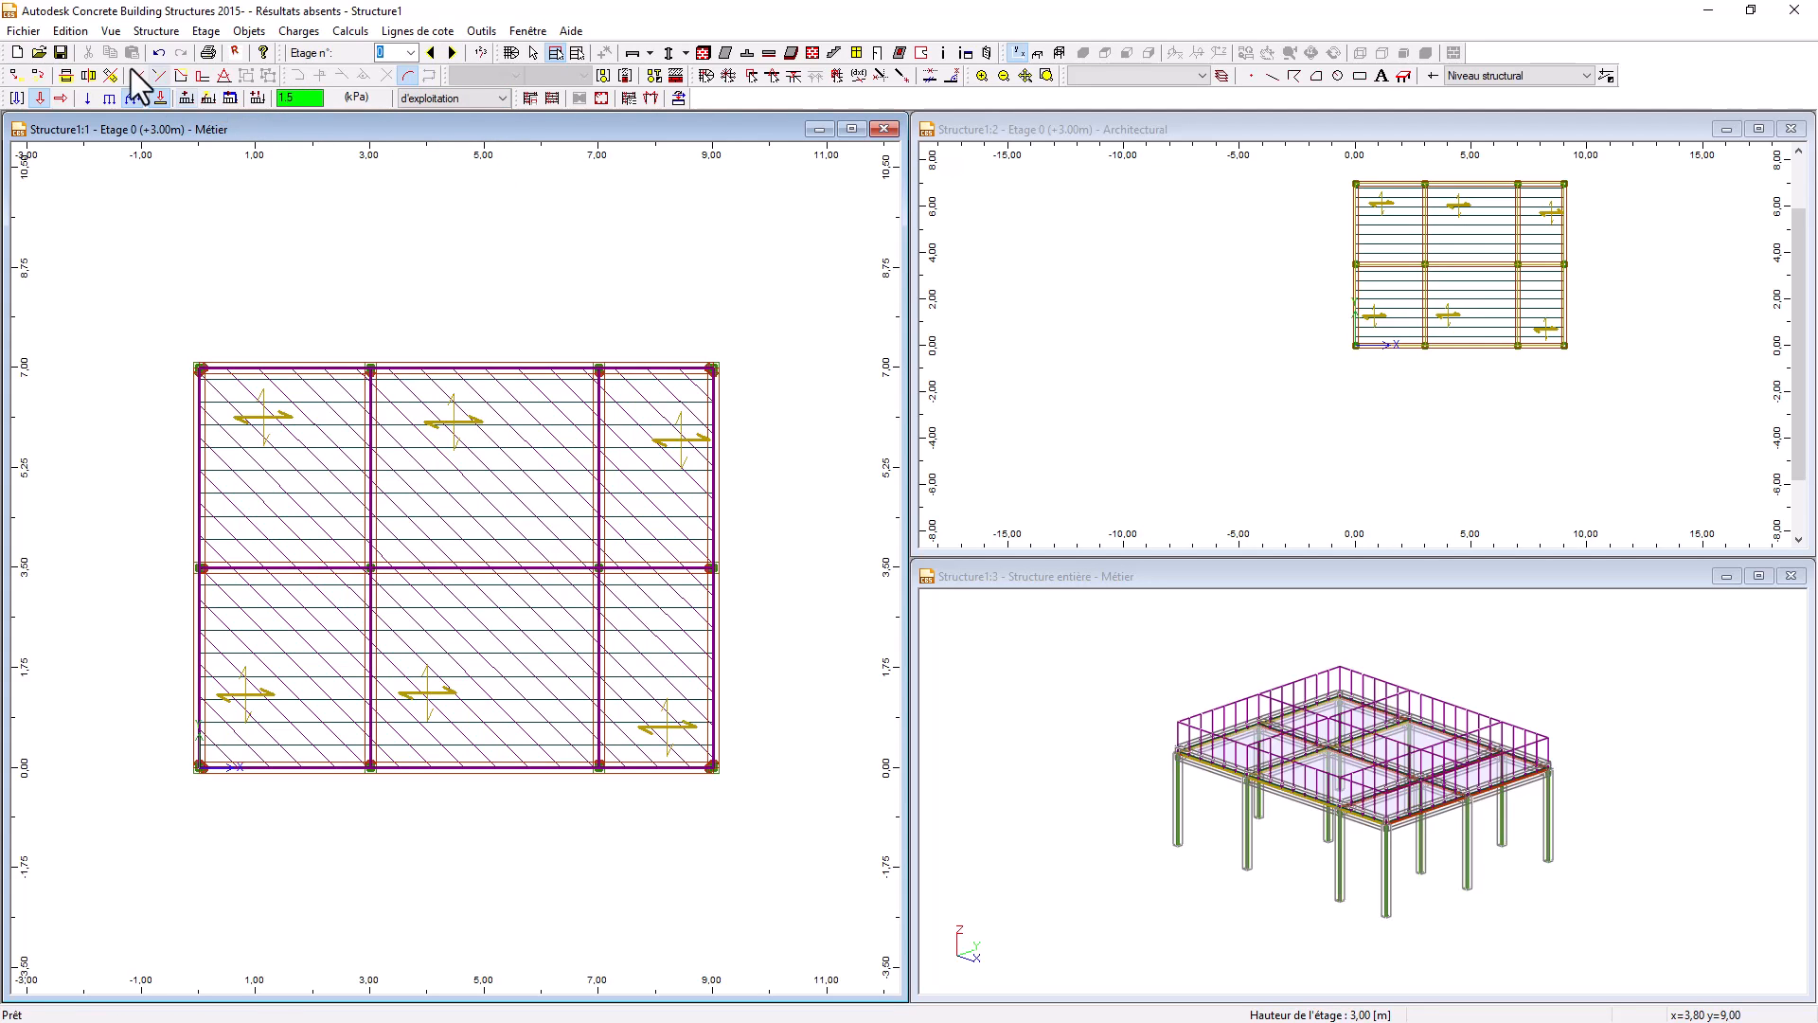
pyautogui.click(275, 432)
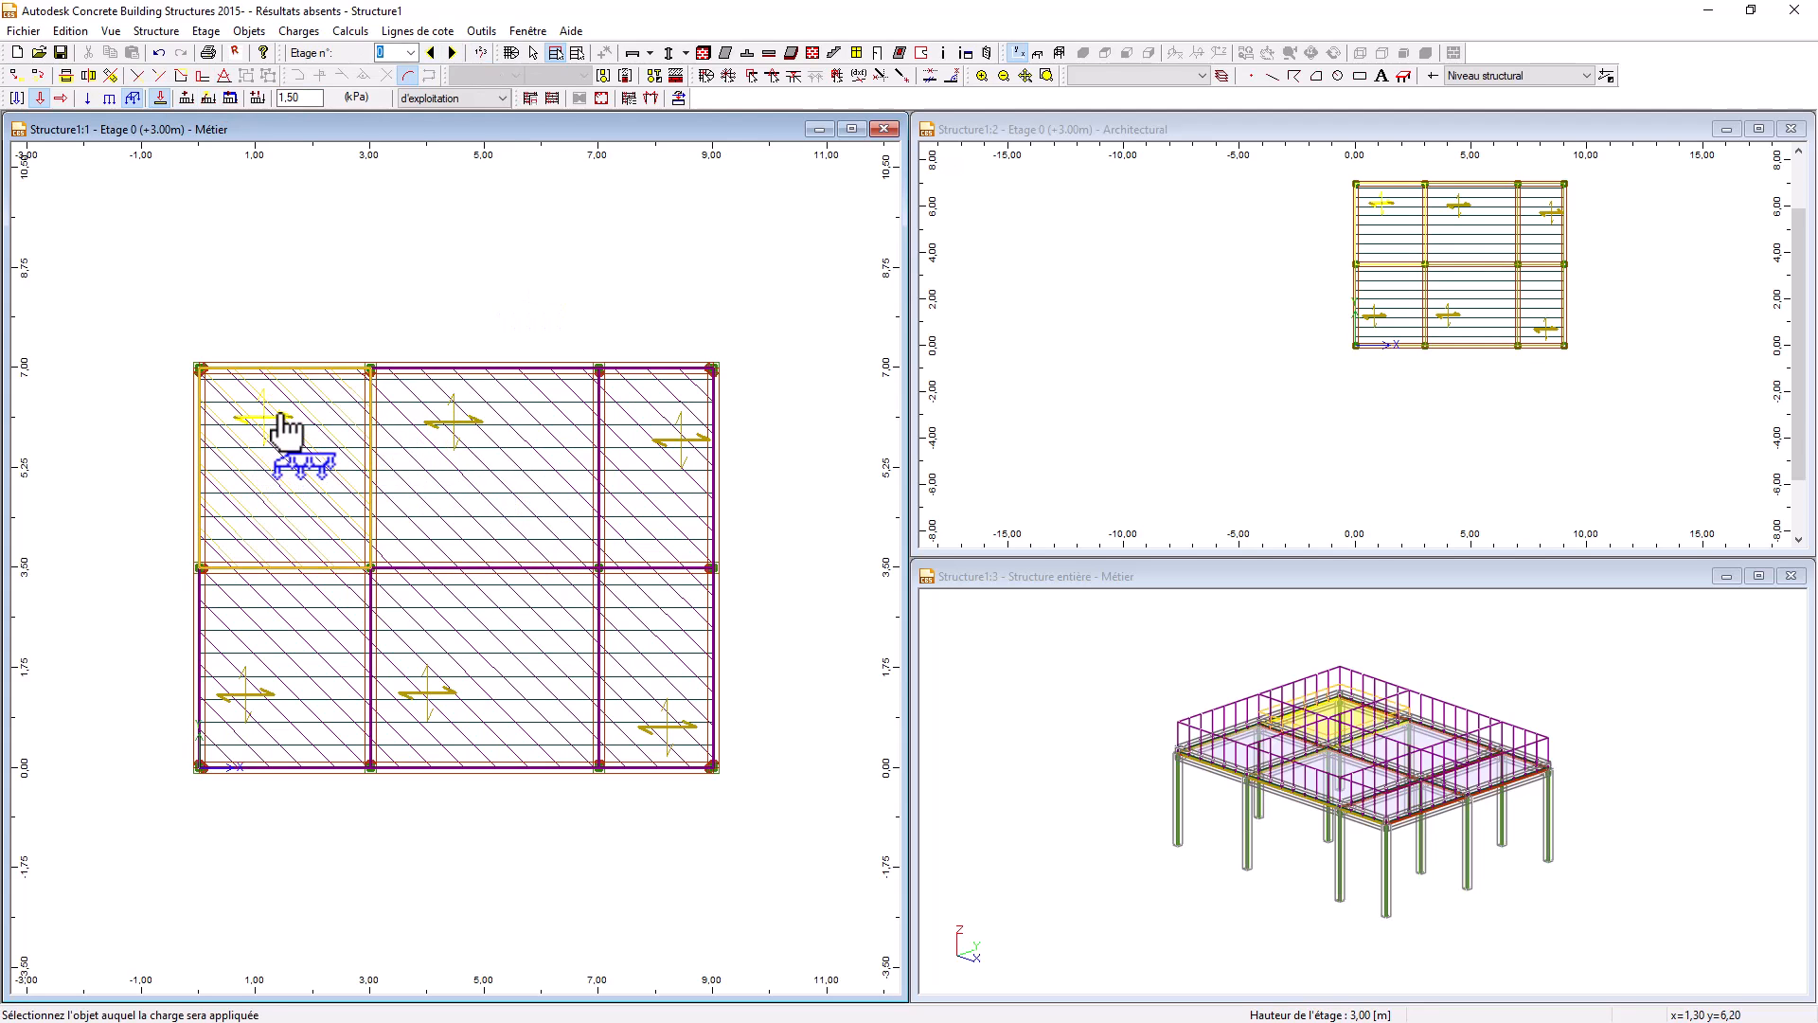
pyautogui.click(464, 417)
pyautogui.click(681, 441)
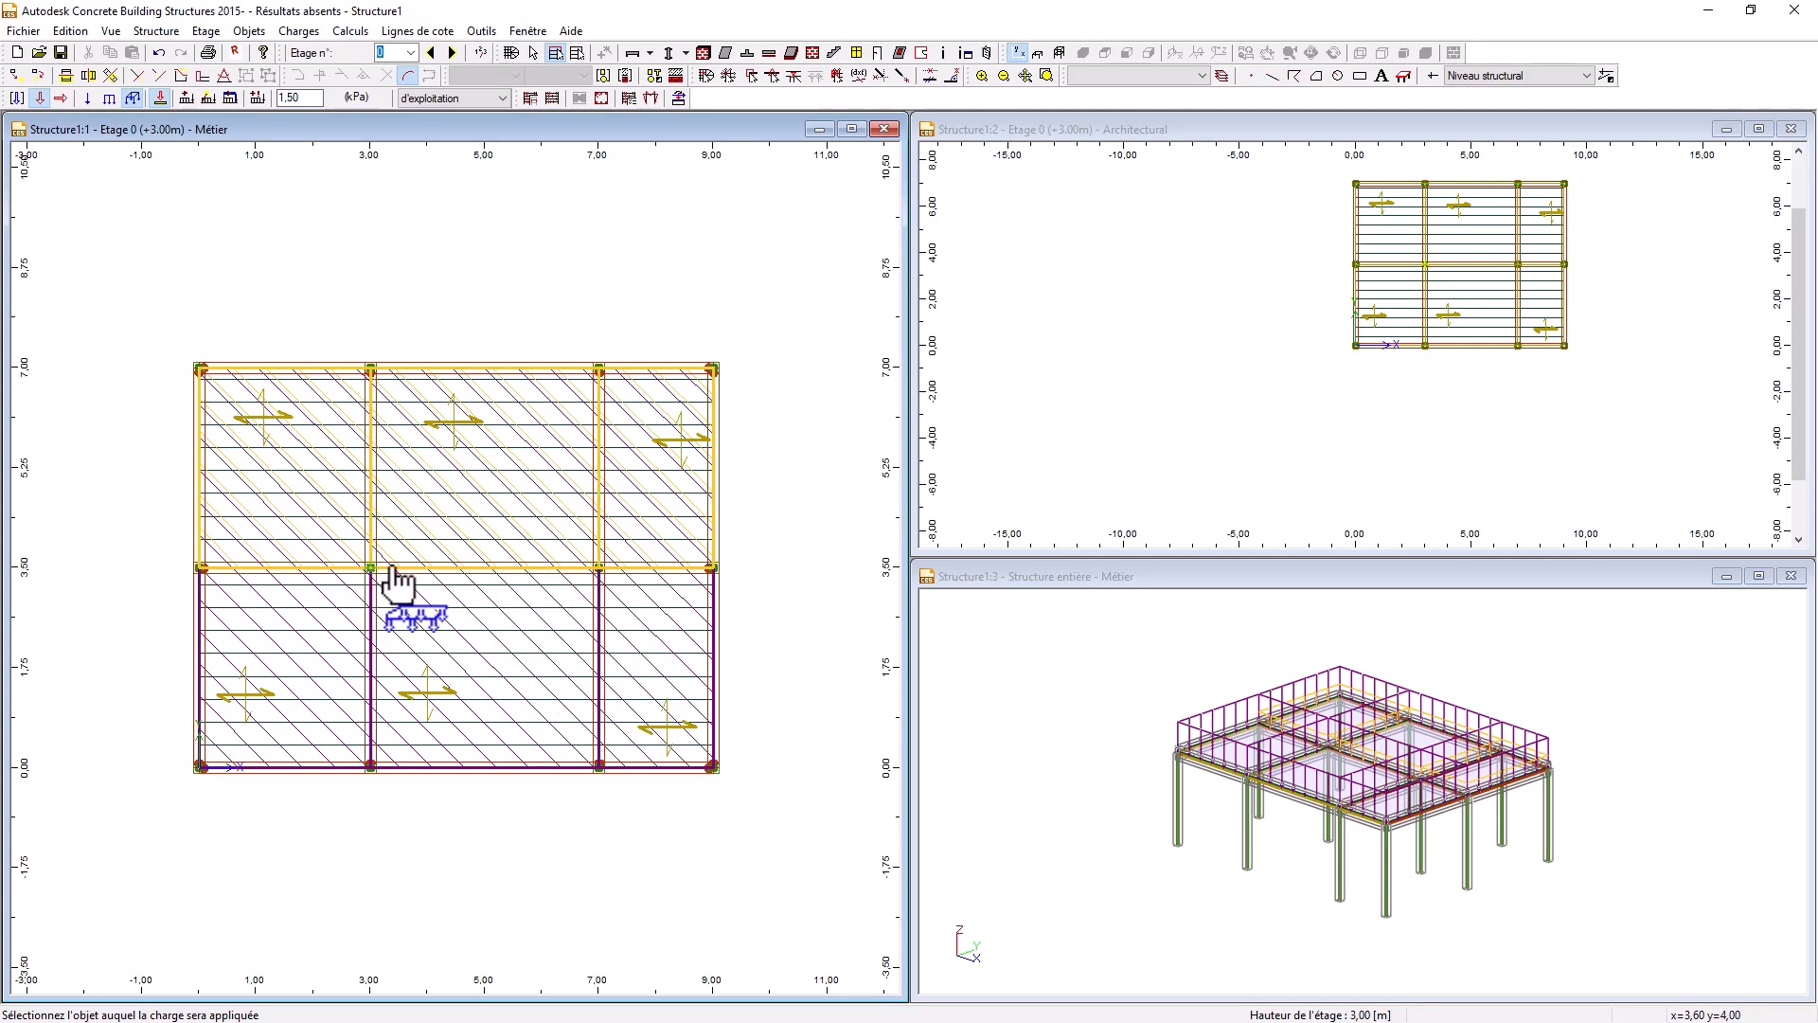
pyautogui.click(250, 710)
pyautogui.click(431, 705)
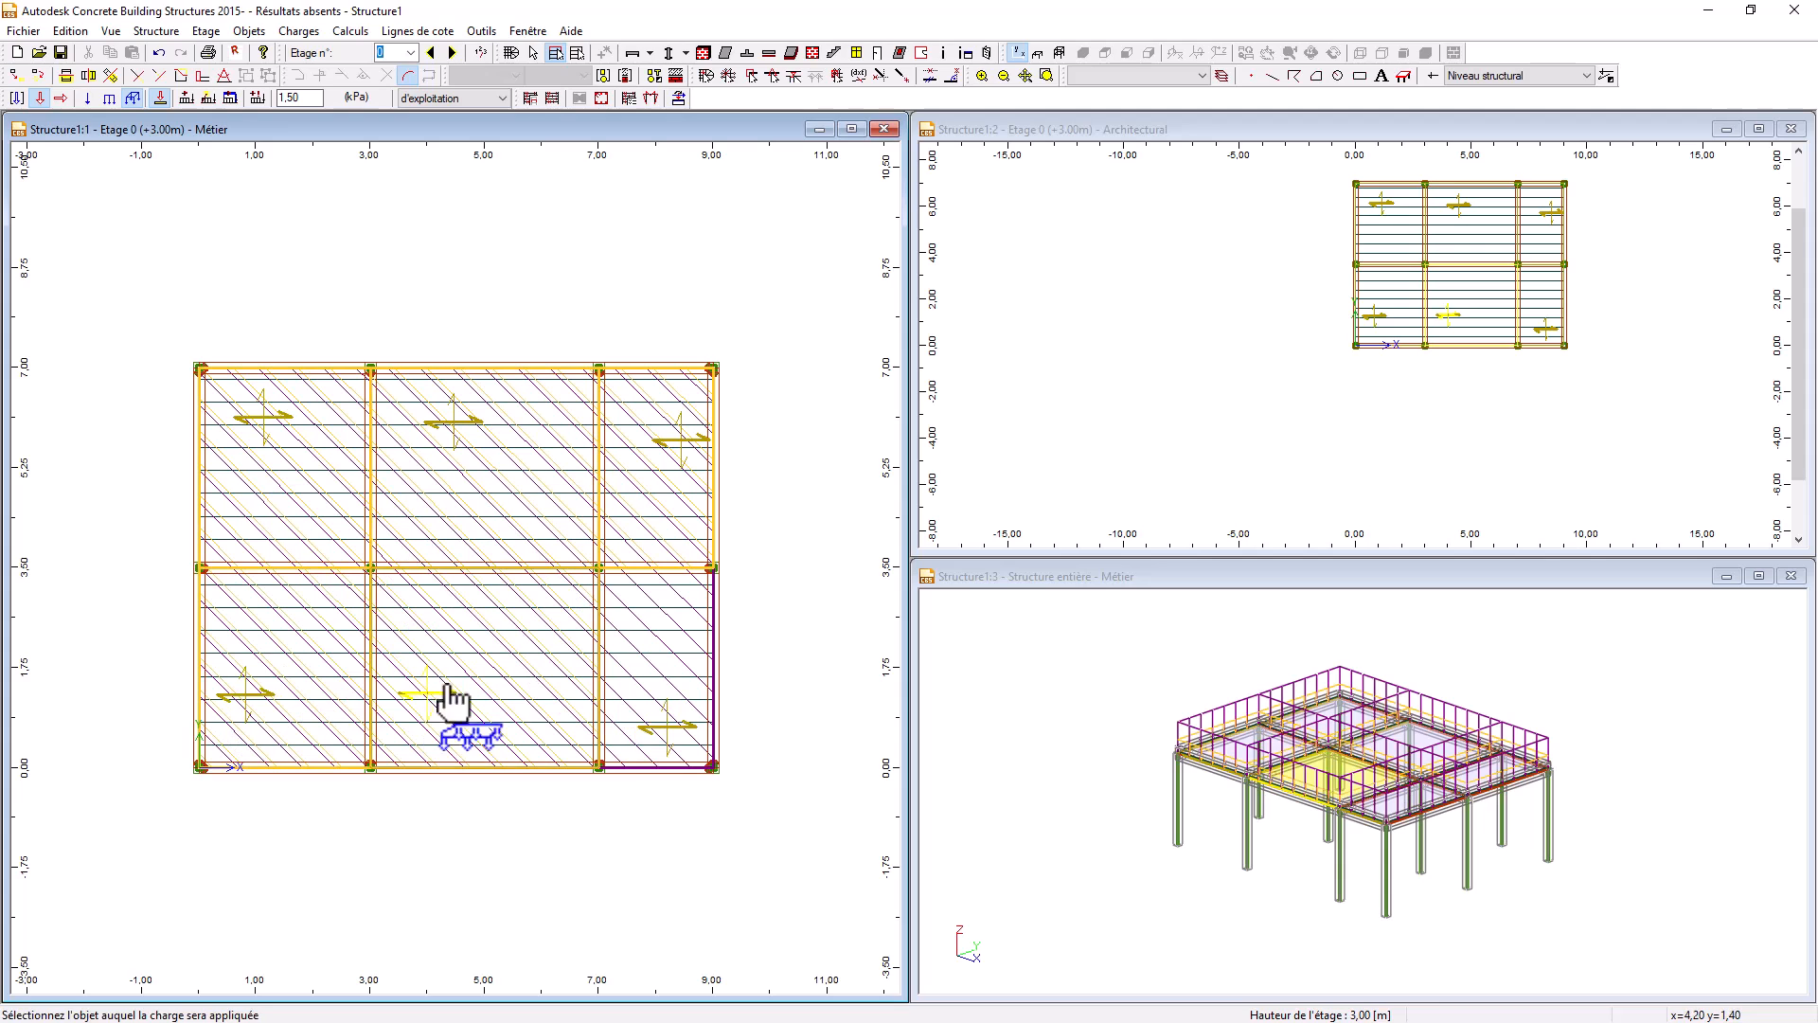
pyautogui.click(662, 737)
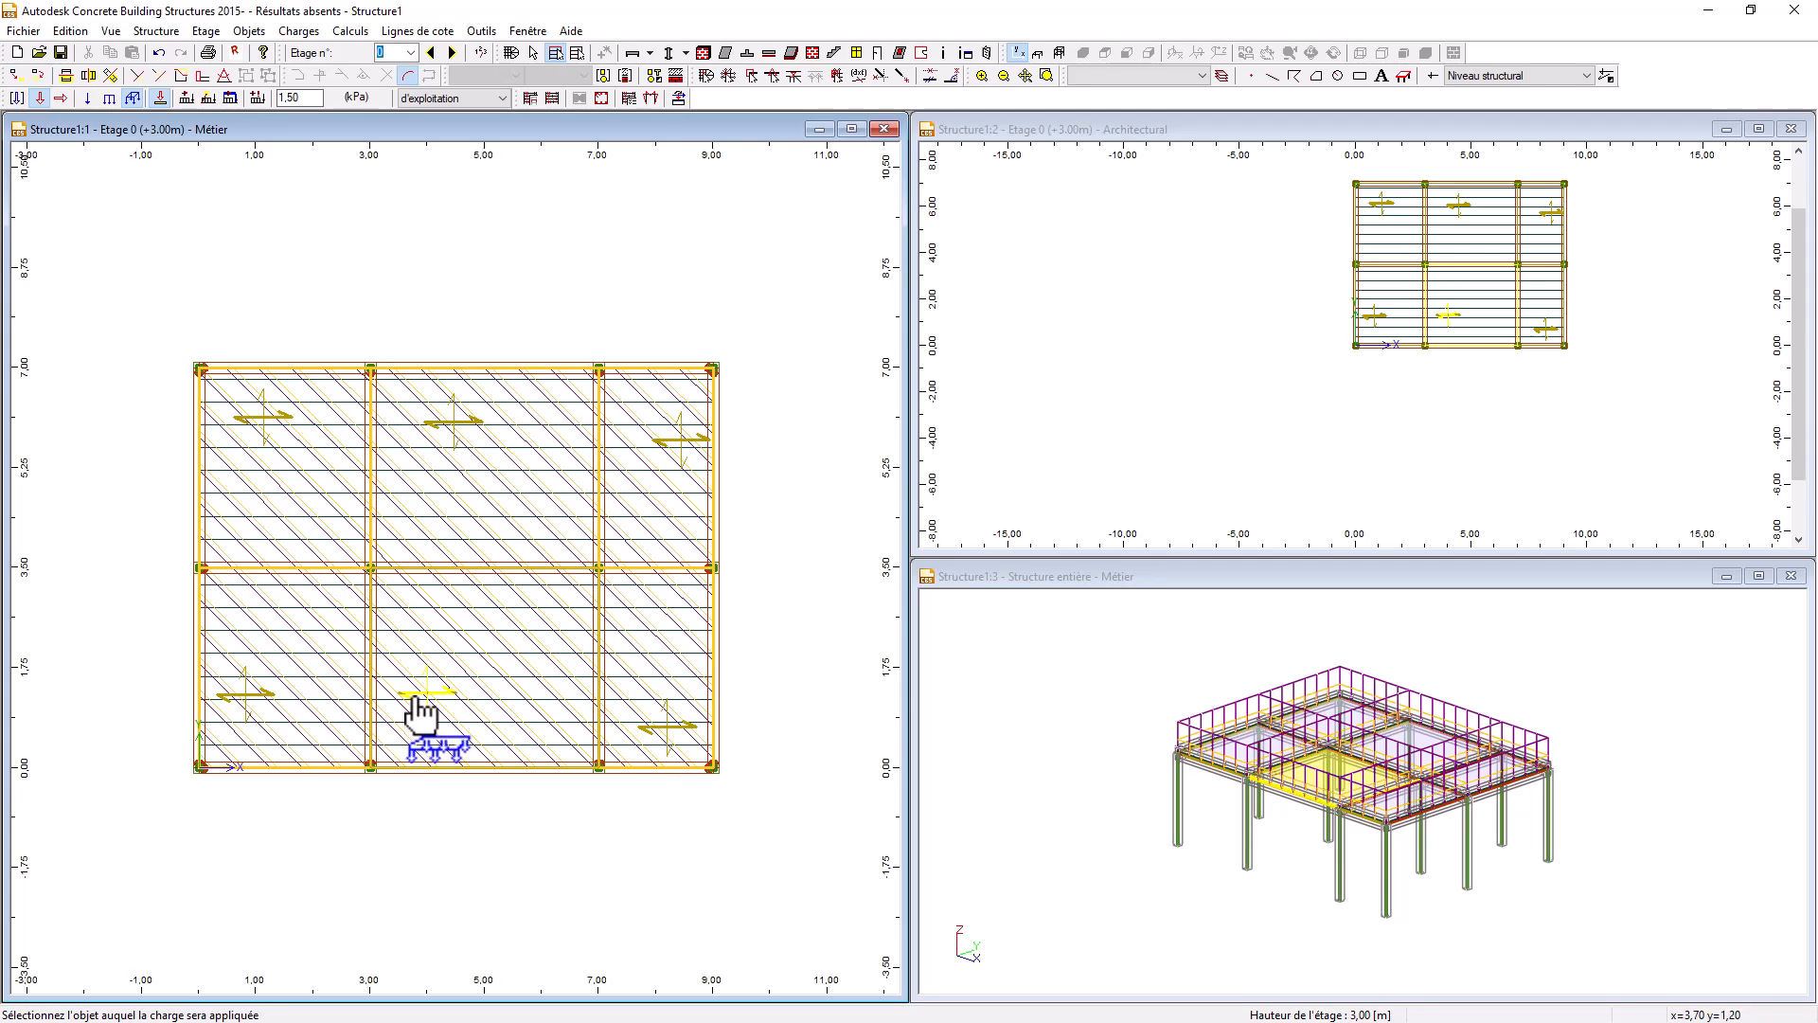
pyautogui.press('Escape')
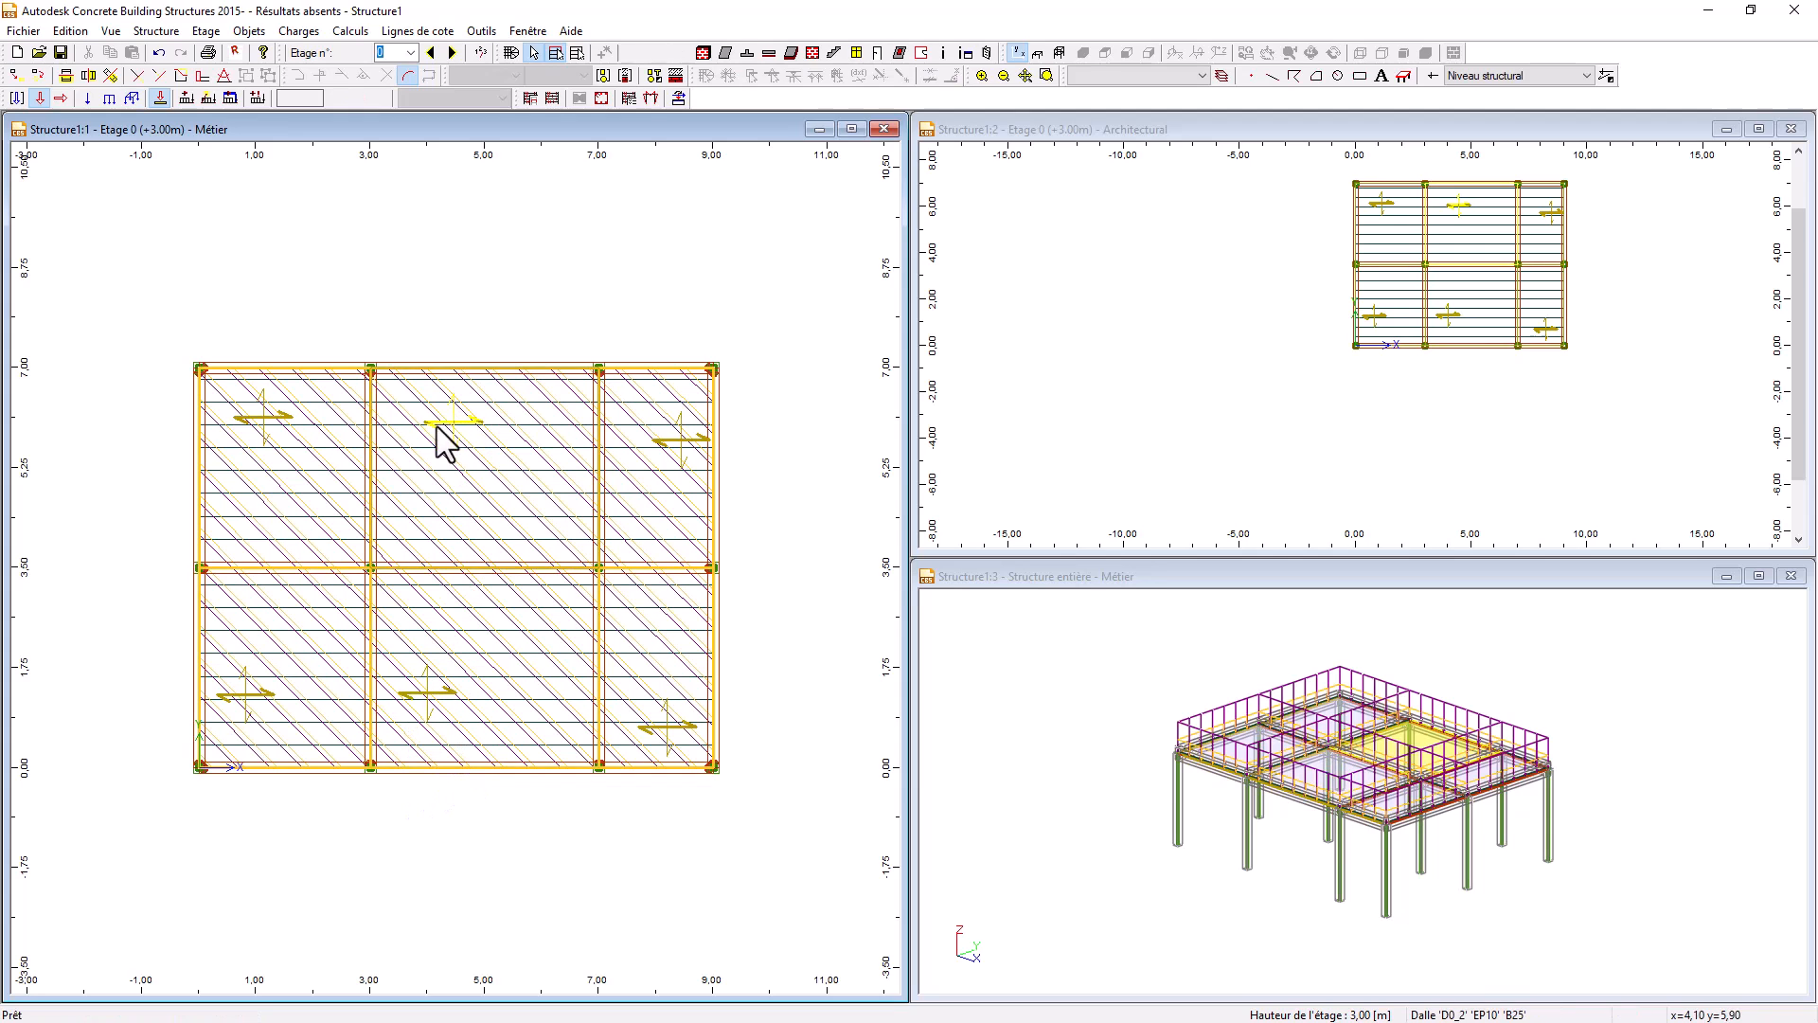
# - Set the span direction of the two middle slabs parallel to the interior beam along X 3.00
pyautogui.click(432, 692)
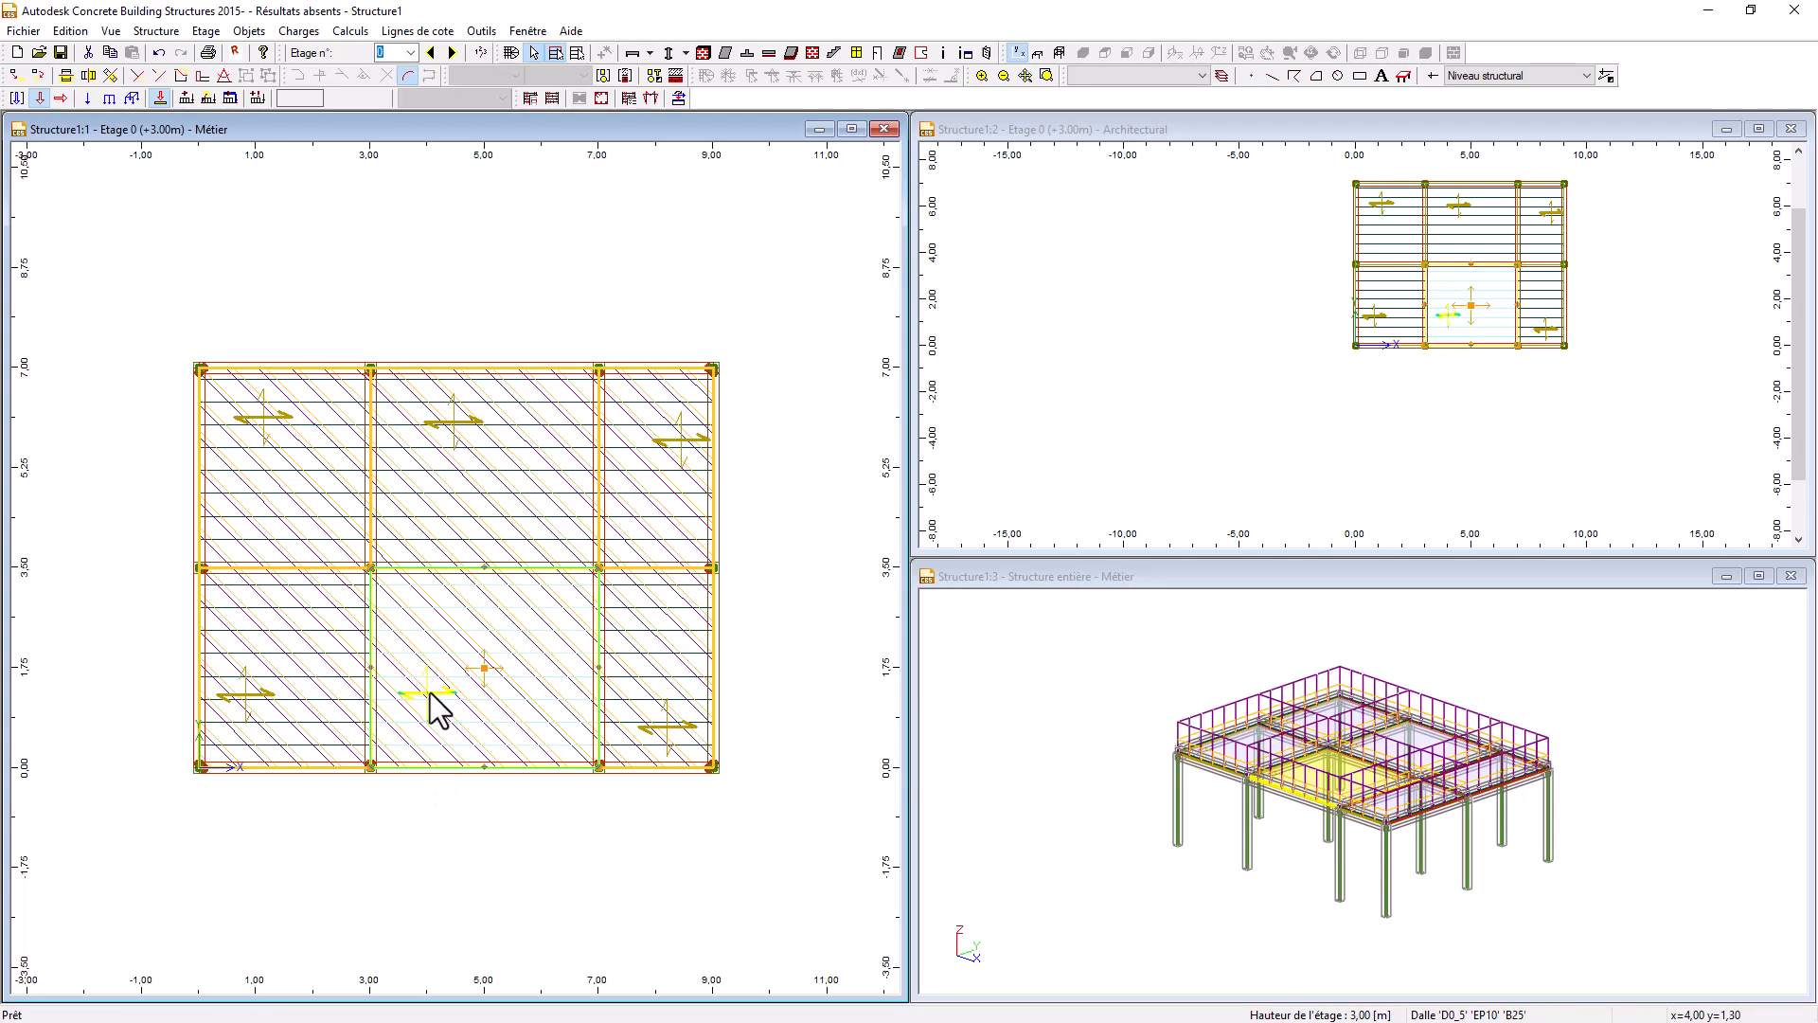
pyautogui.click(462, 437)
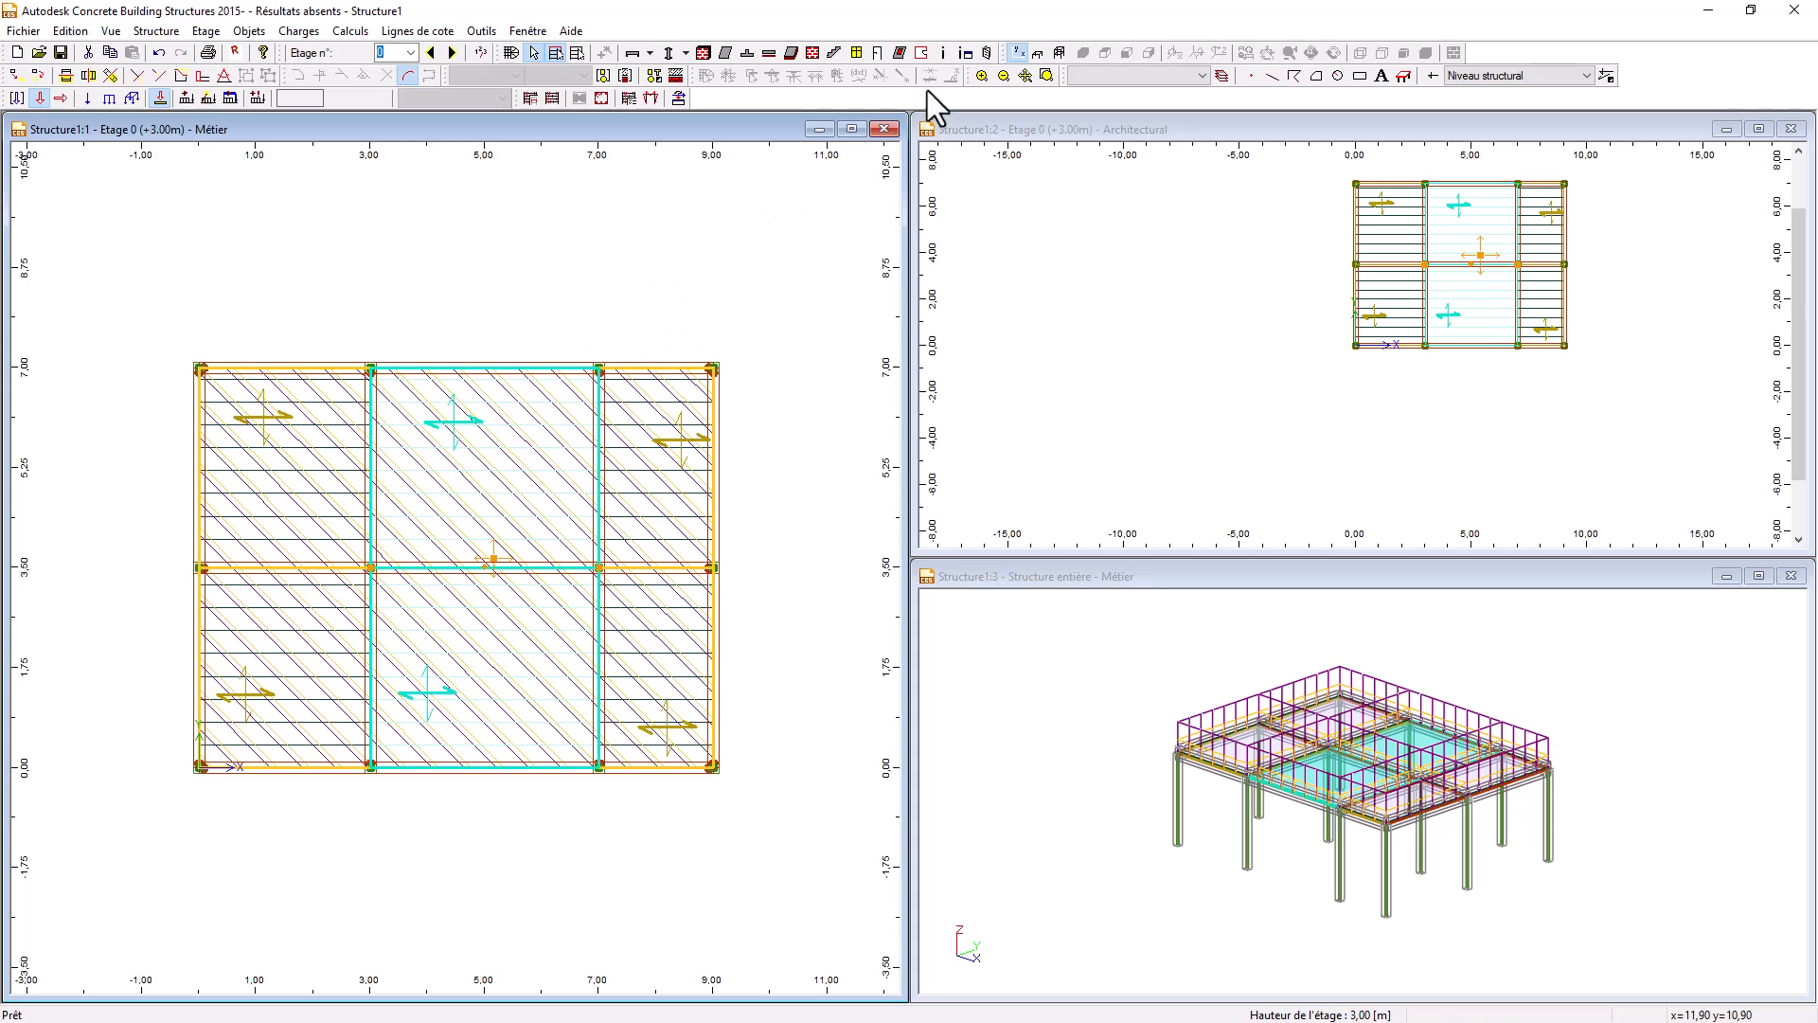
pyautogui.click(942, 52)
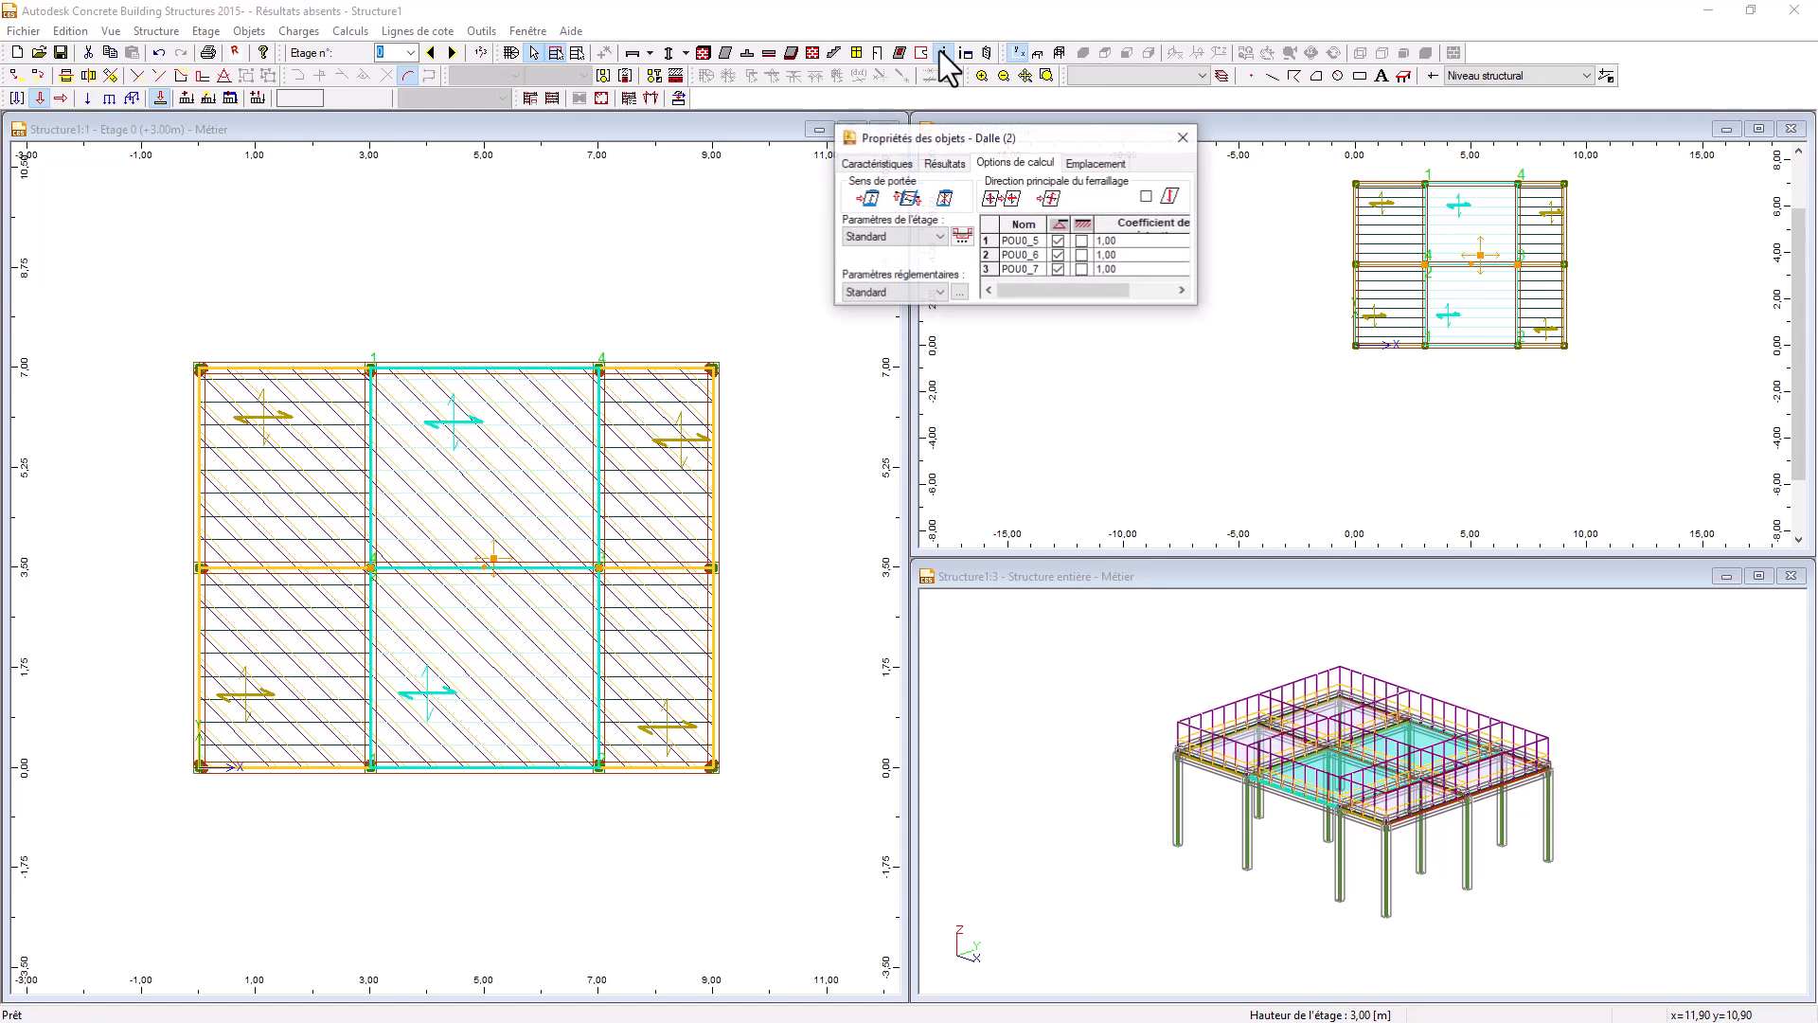
pyautogui.click(858, 163)
pyautogui.click(944, 164)
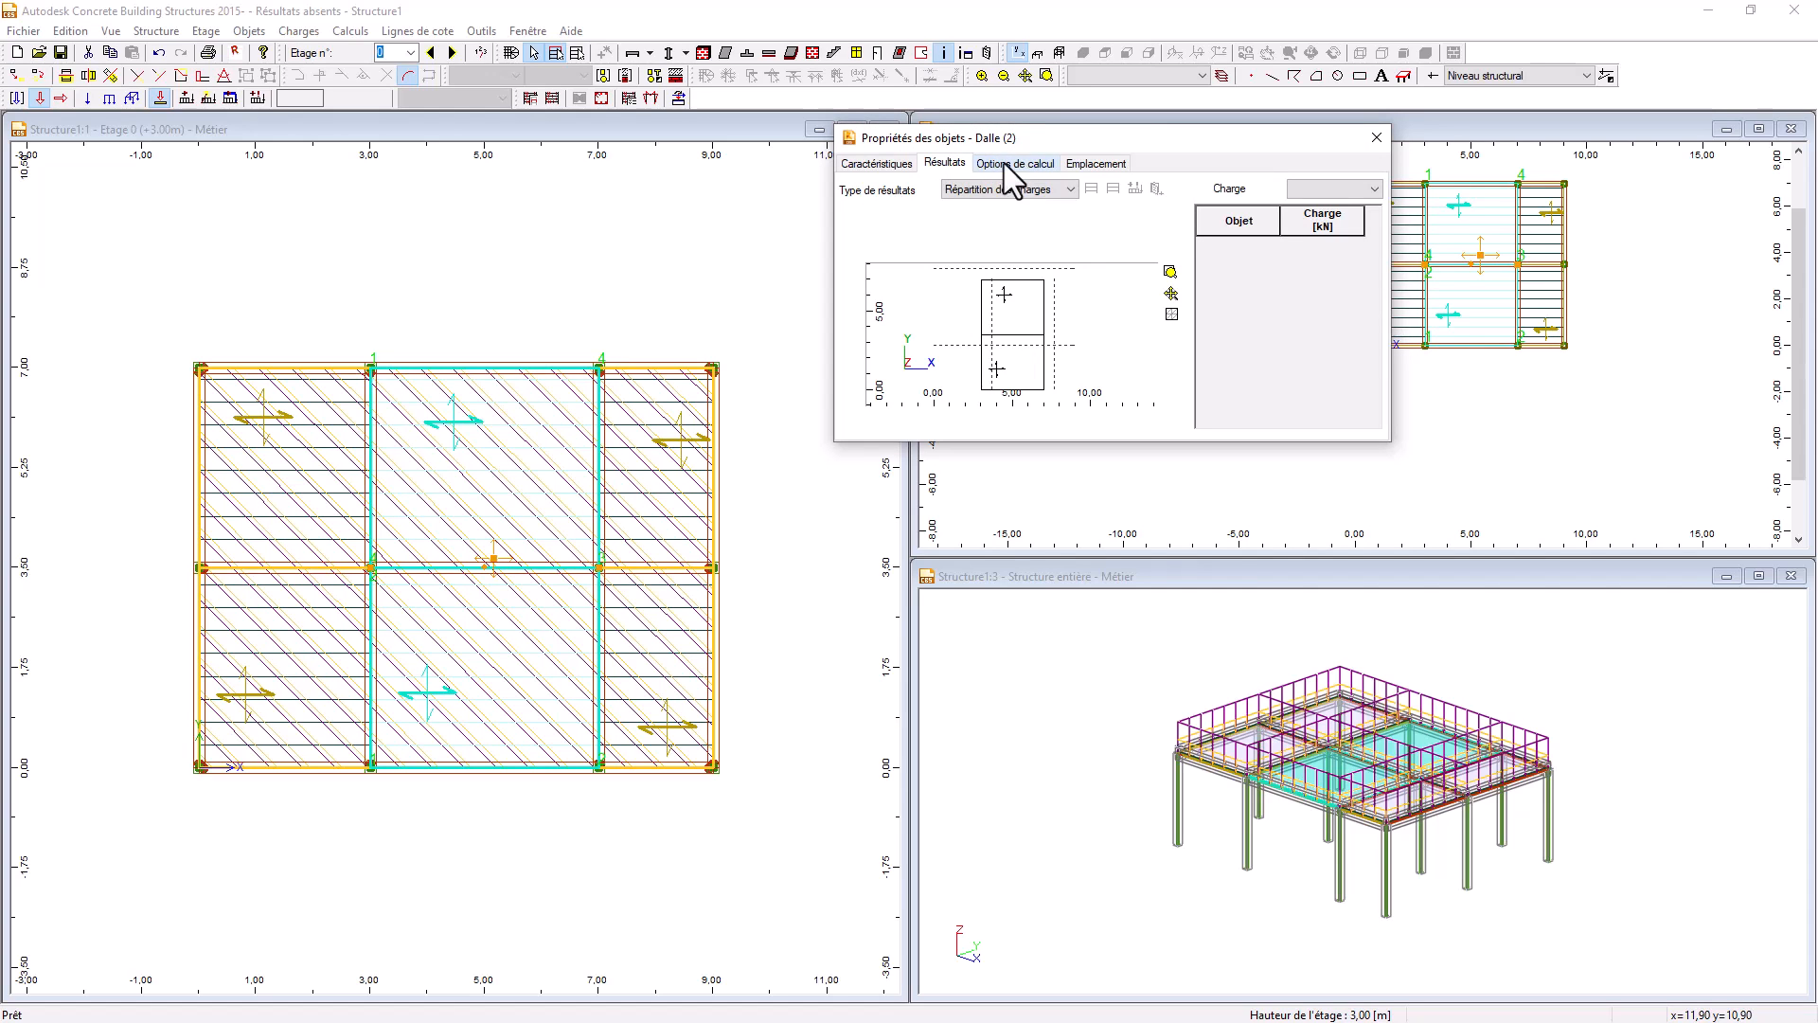
pyautogui.click(892, 163)
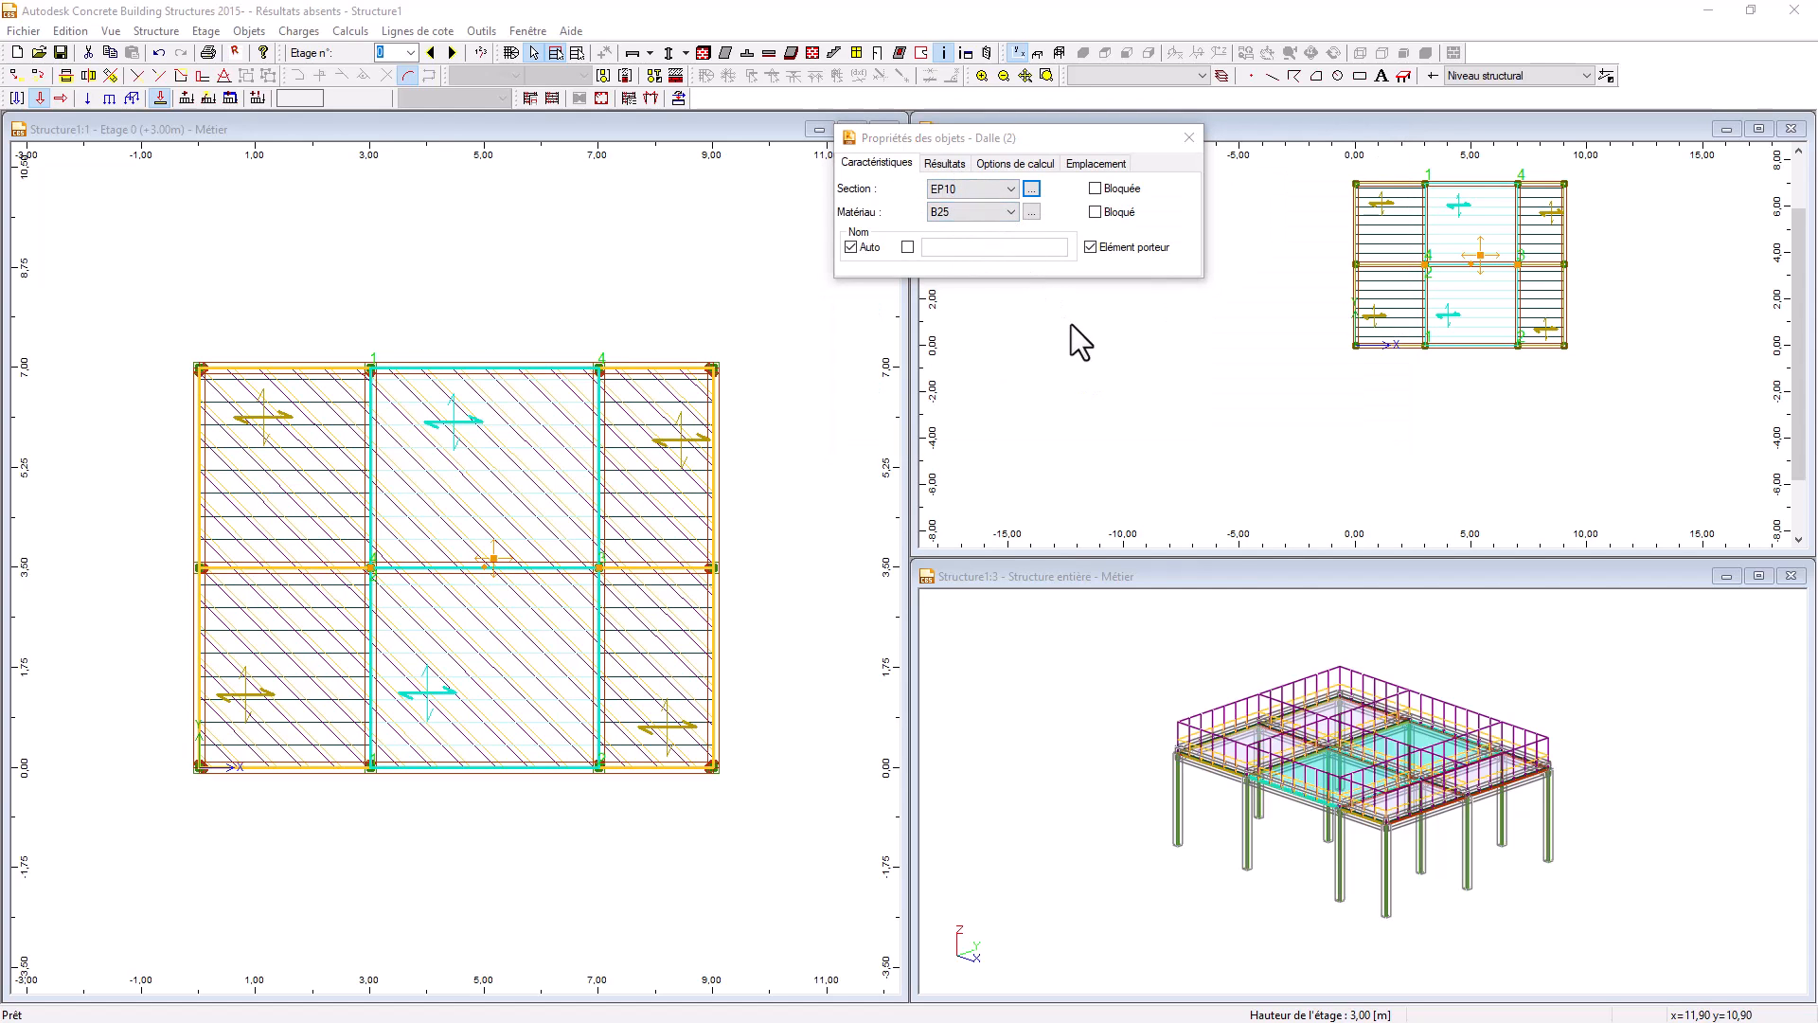
pyautogui.click(944, 165)
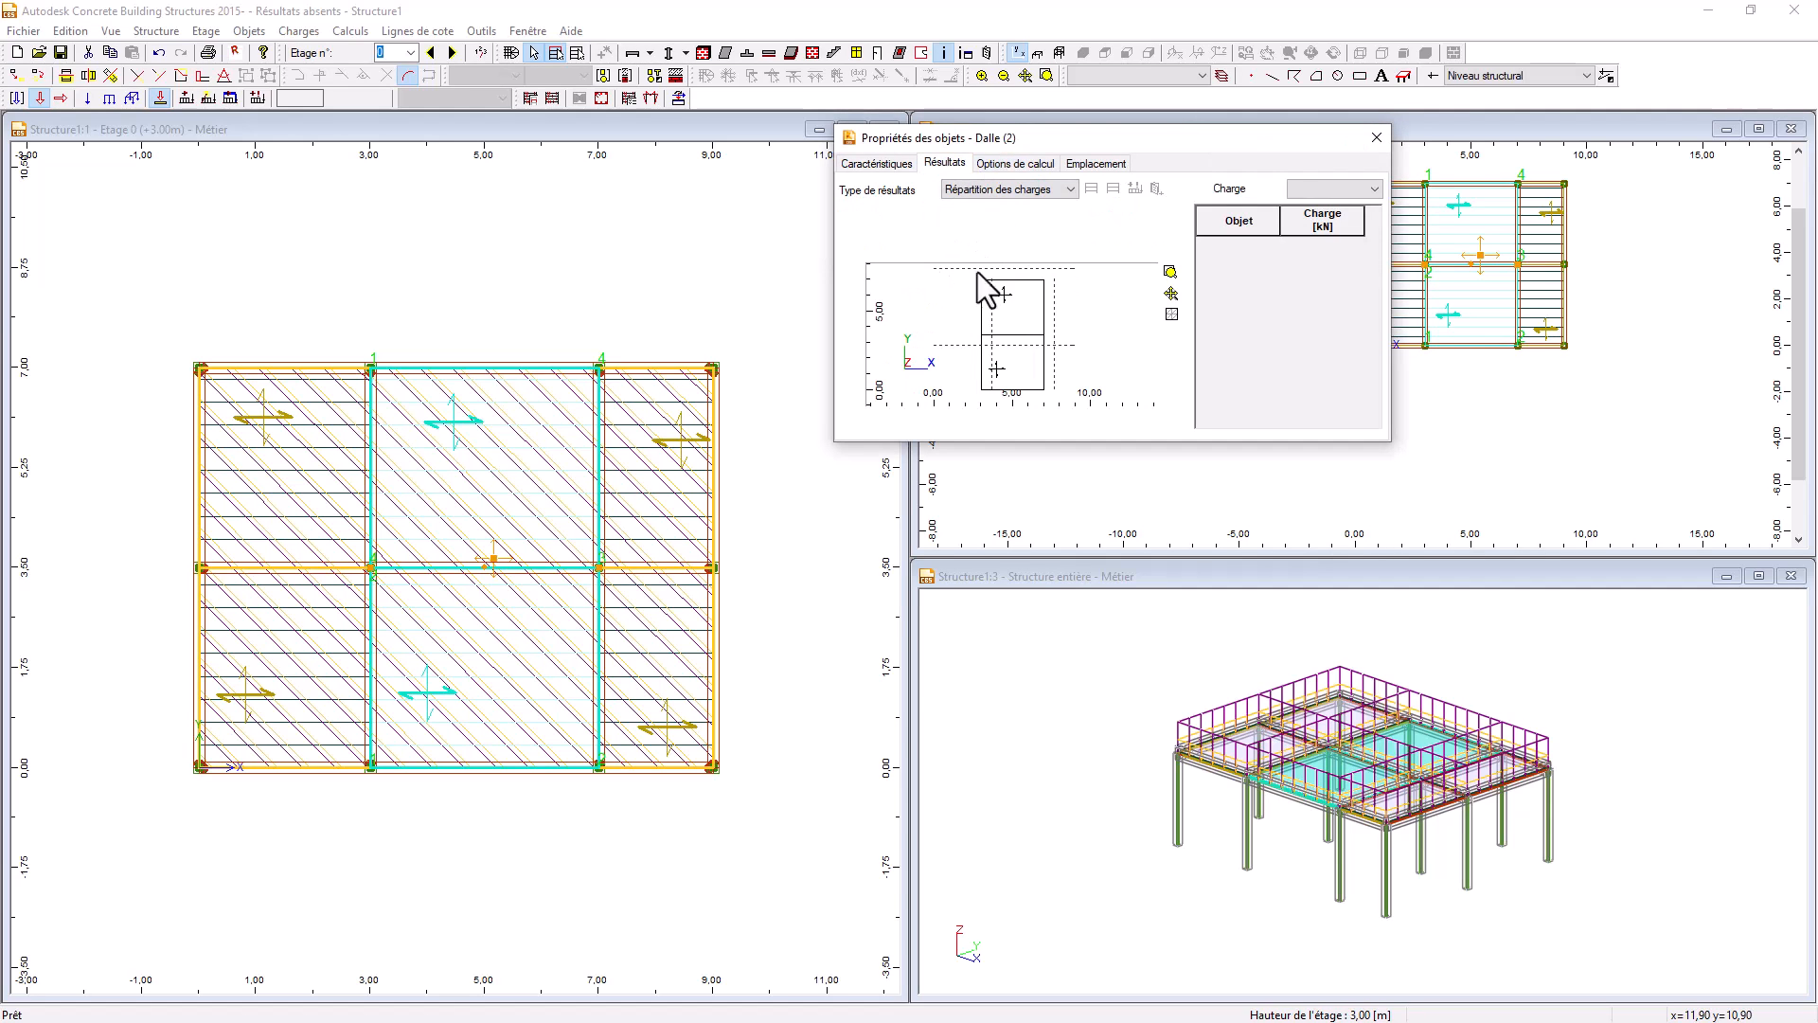
pyautogui.click(1024, 165)
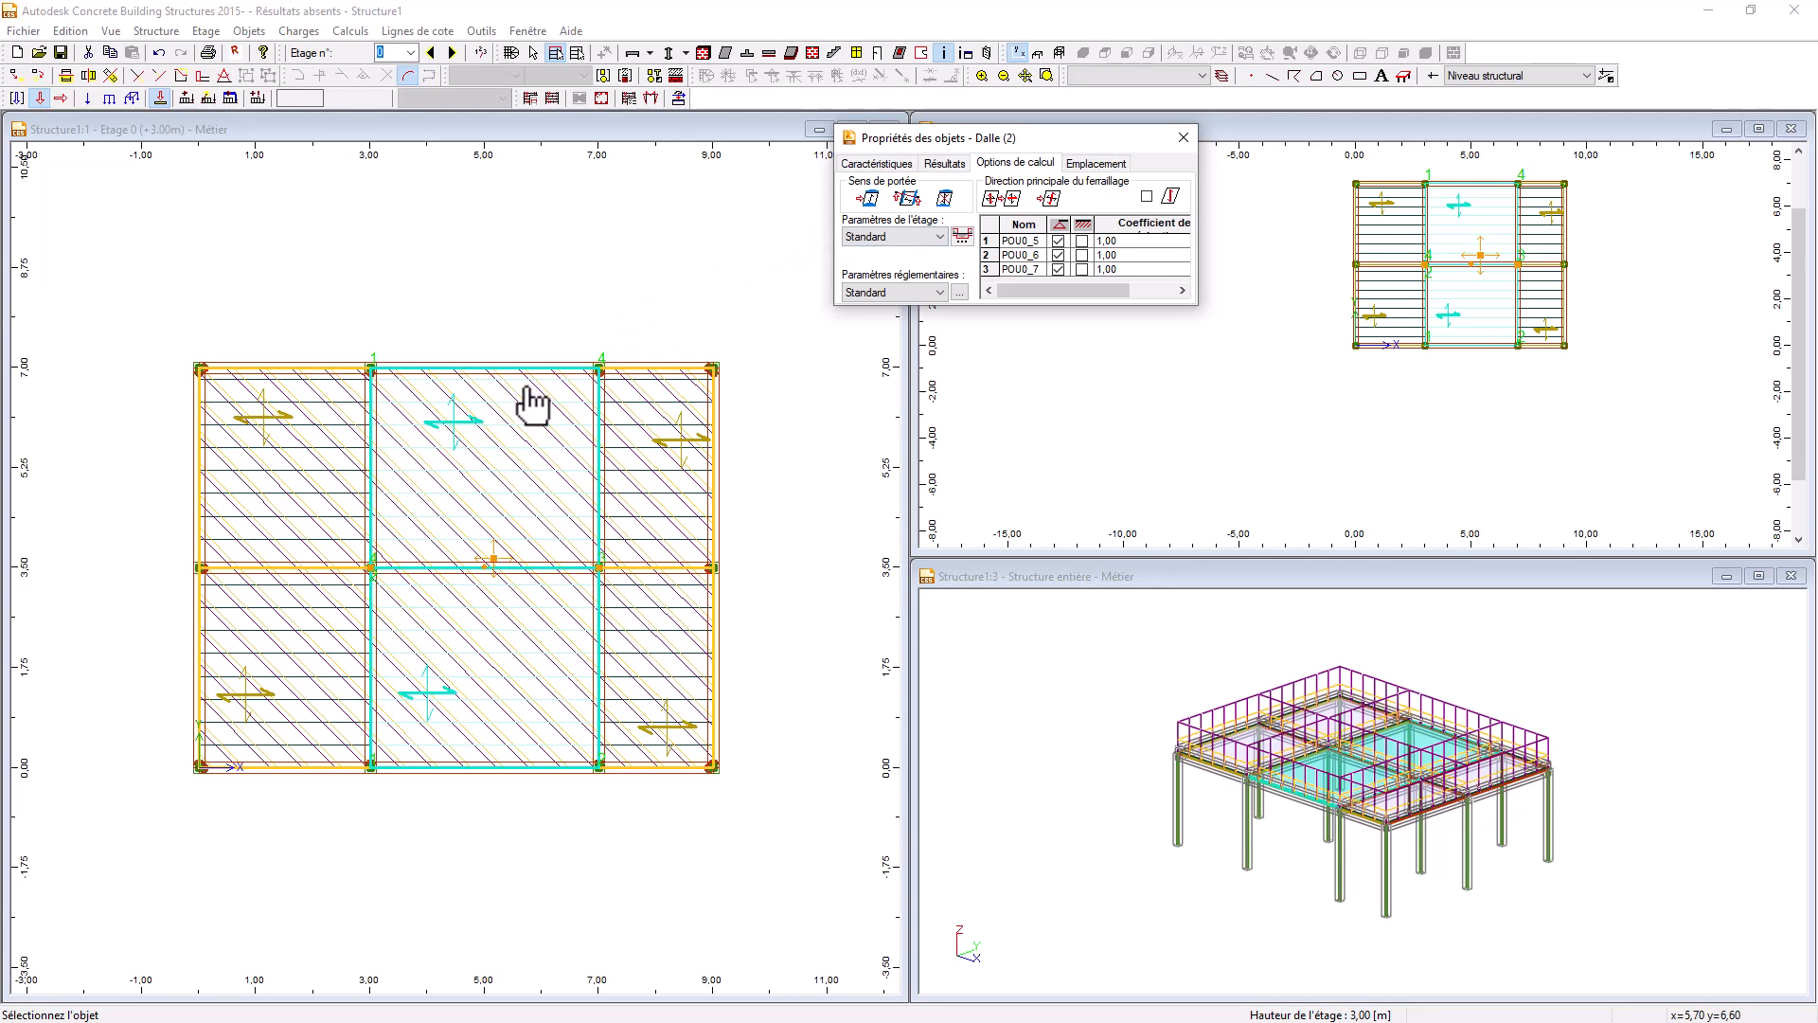
pyautogui.click(371, 441)
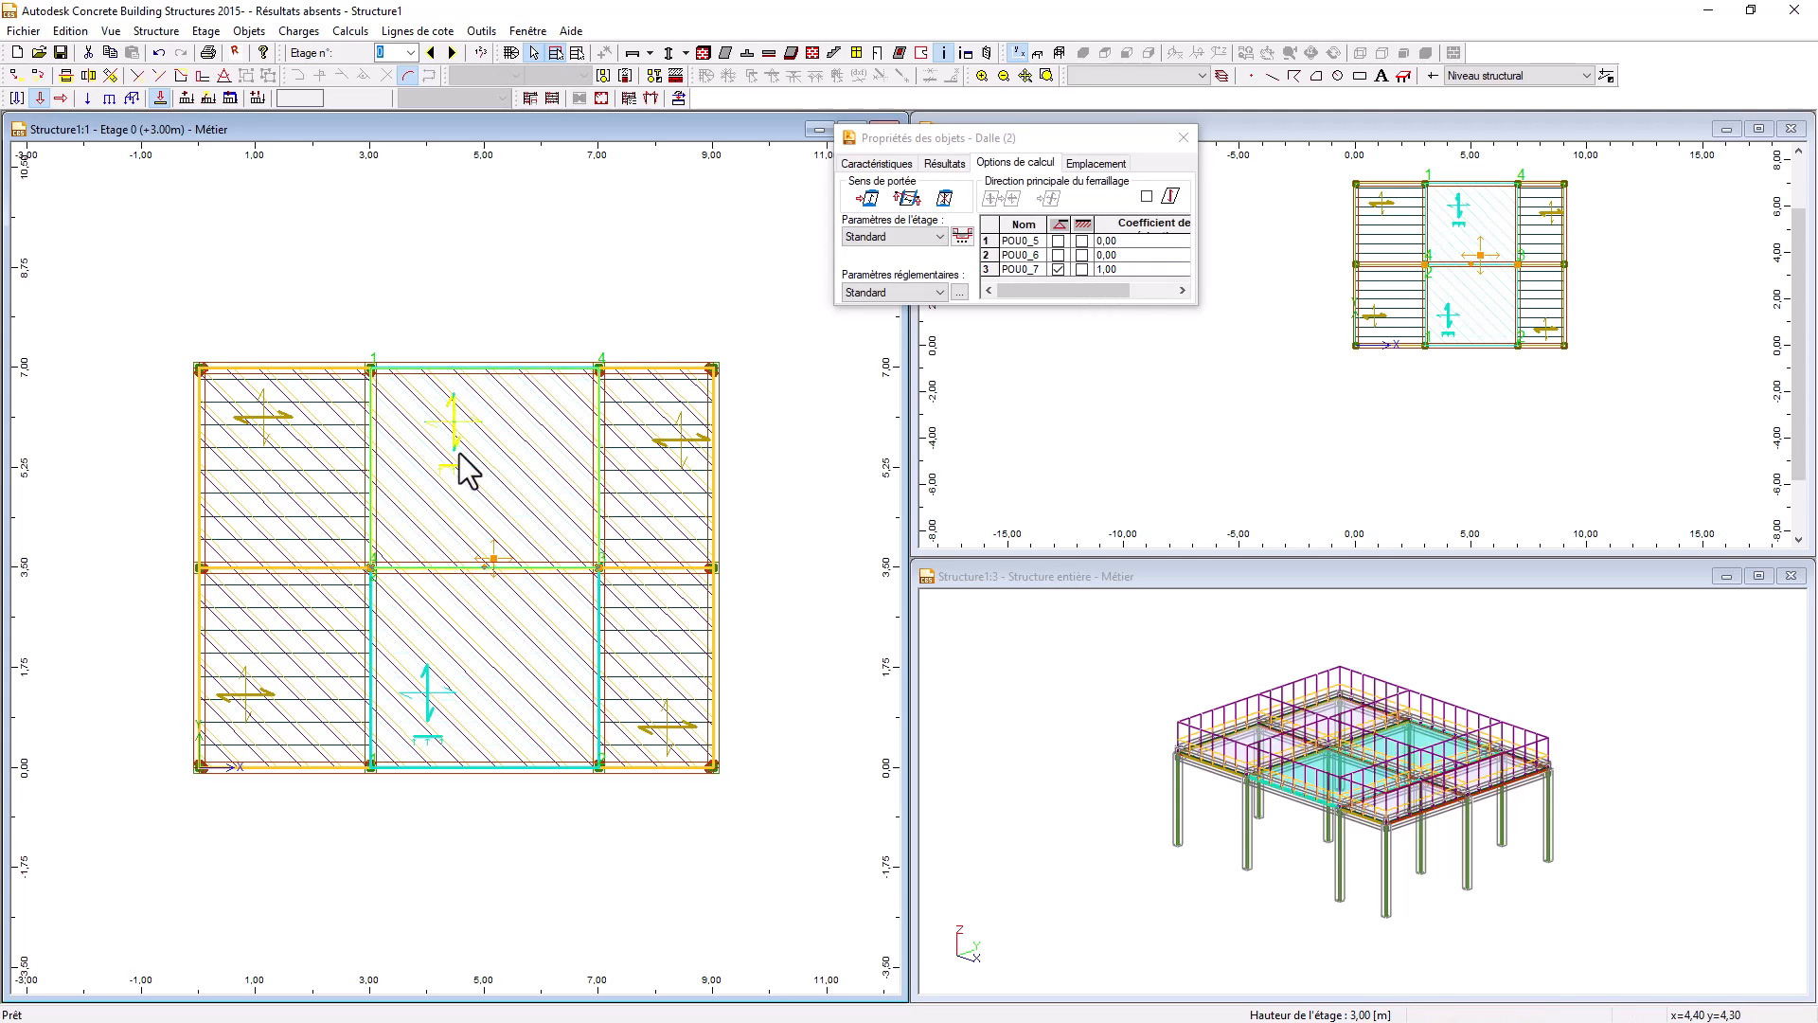
# - Set the span direction of the four outer-bay slabs parallel to the edge beam along Y 7.00, excluding the two middle slabs
pyautogui.click(465, 412)
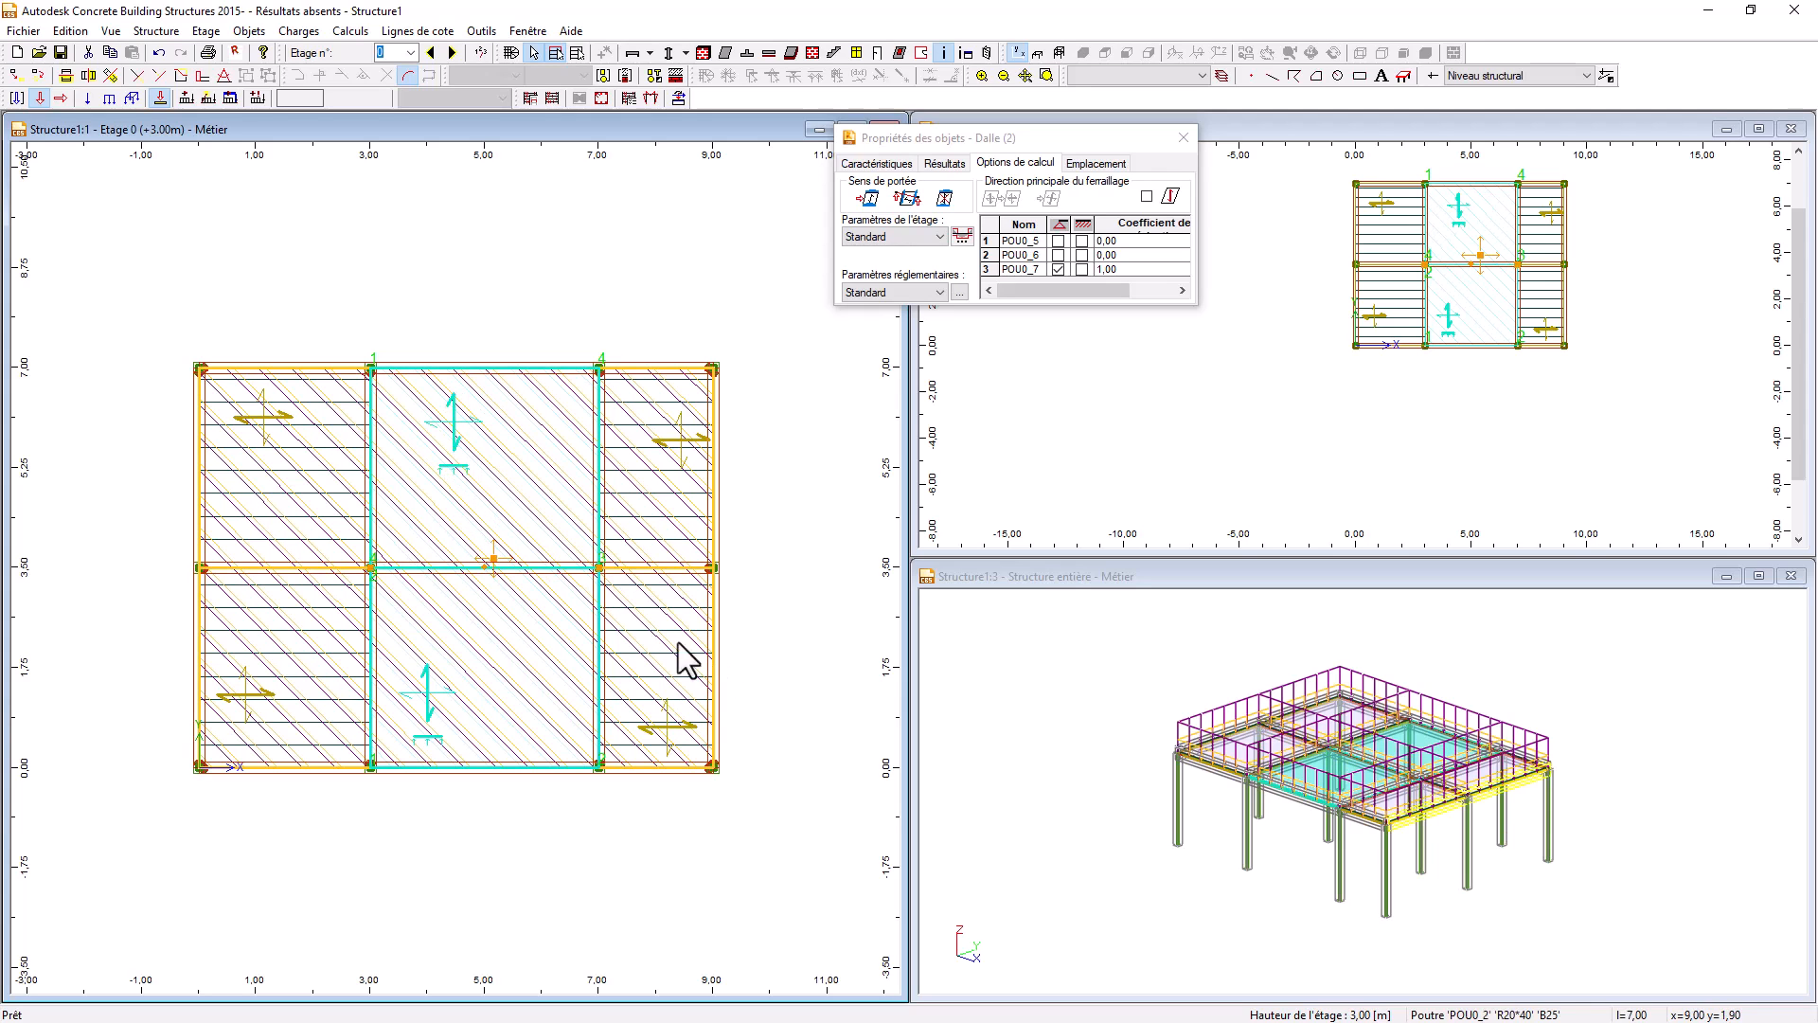
pyautogui.keyDown('ctrl'); pyautogui.click(260, 421); pyautogui.keyUp('ctrl')
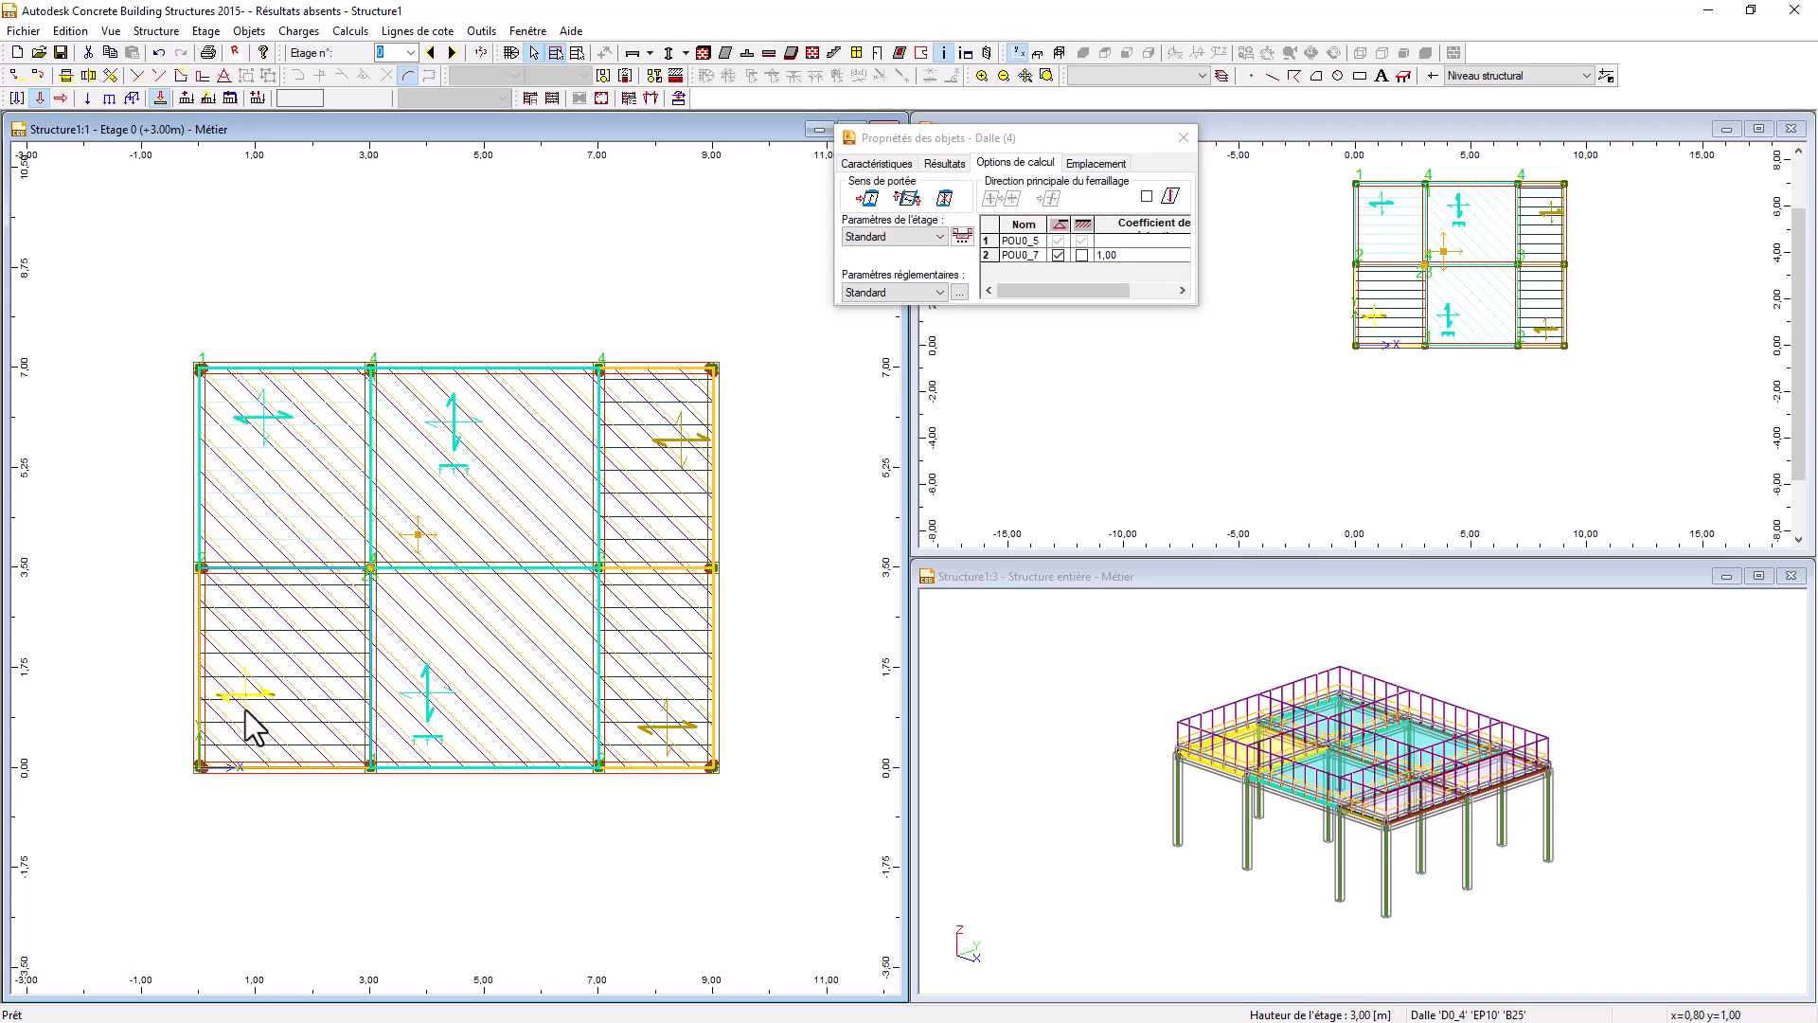
pyautogui.keyDown('ctrl'); pyautogui.click(246, 718); pyautogui.keyUp('ctrl')
pyautogui.keyDown('ctrl'); pyautogui.click(698, 456); pyautogui.keyUp('ctrl')
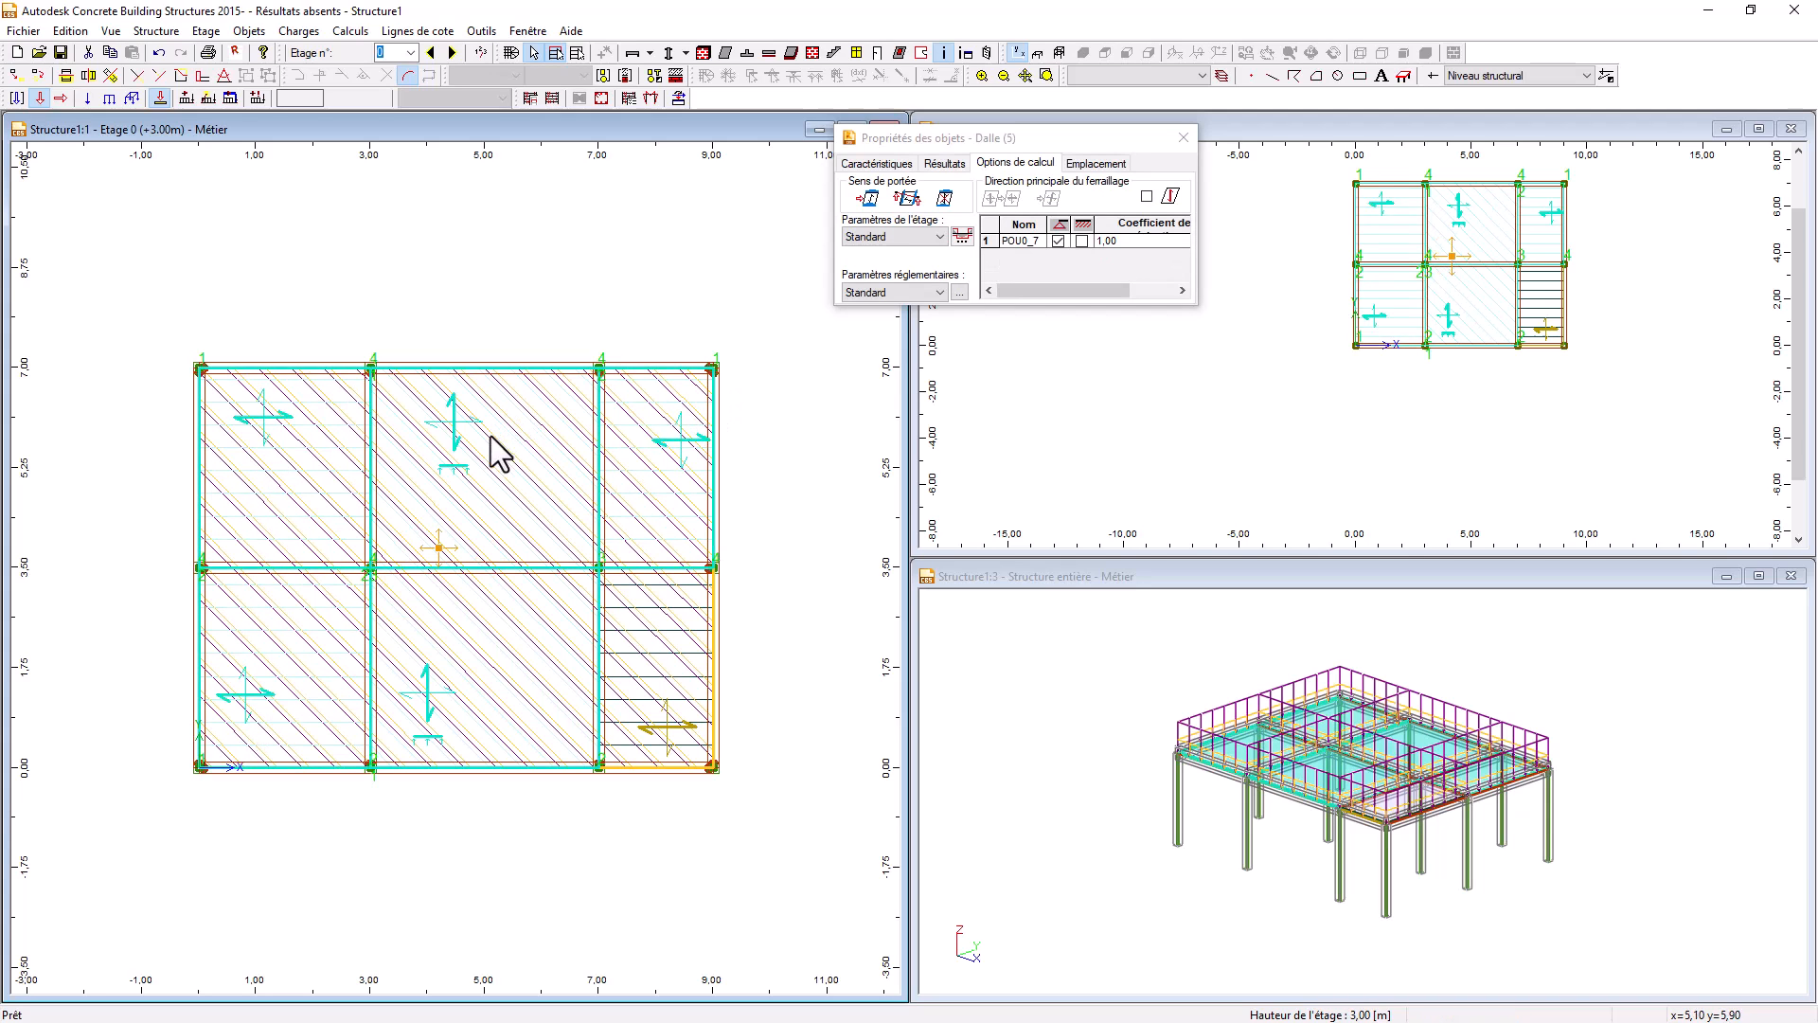
pyautogui.keyDown('ctrl'); pyautogui.click(677, 731); pyautogui.keyUp('ctrl')
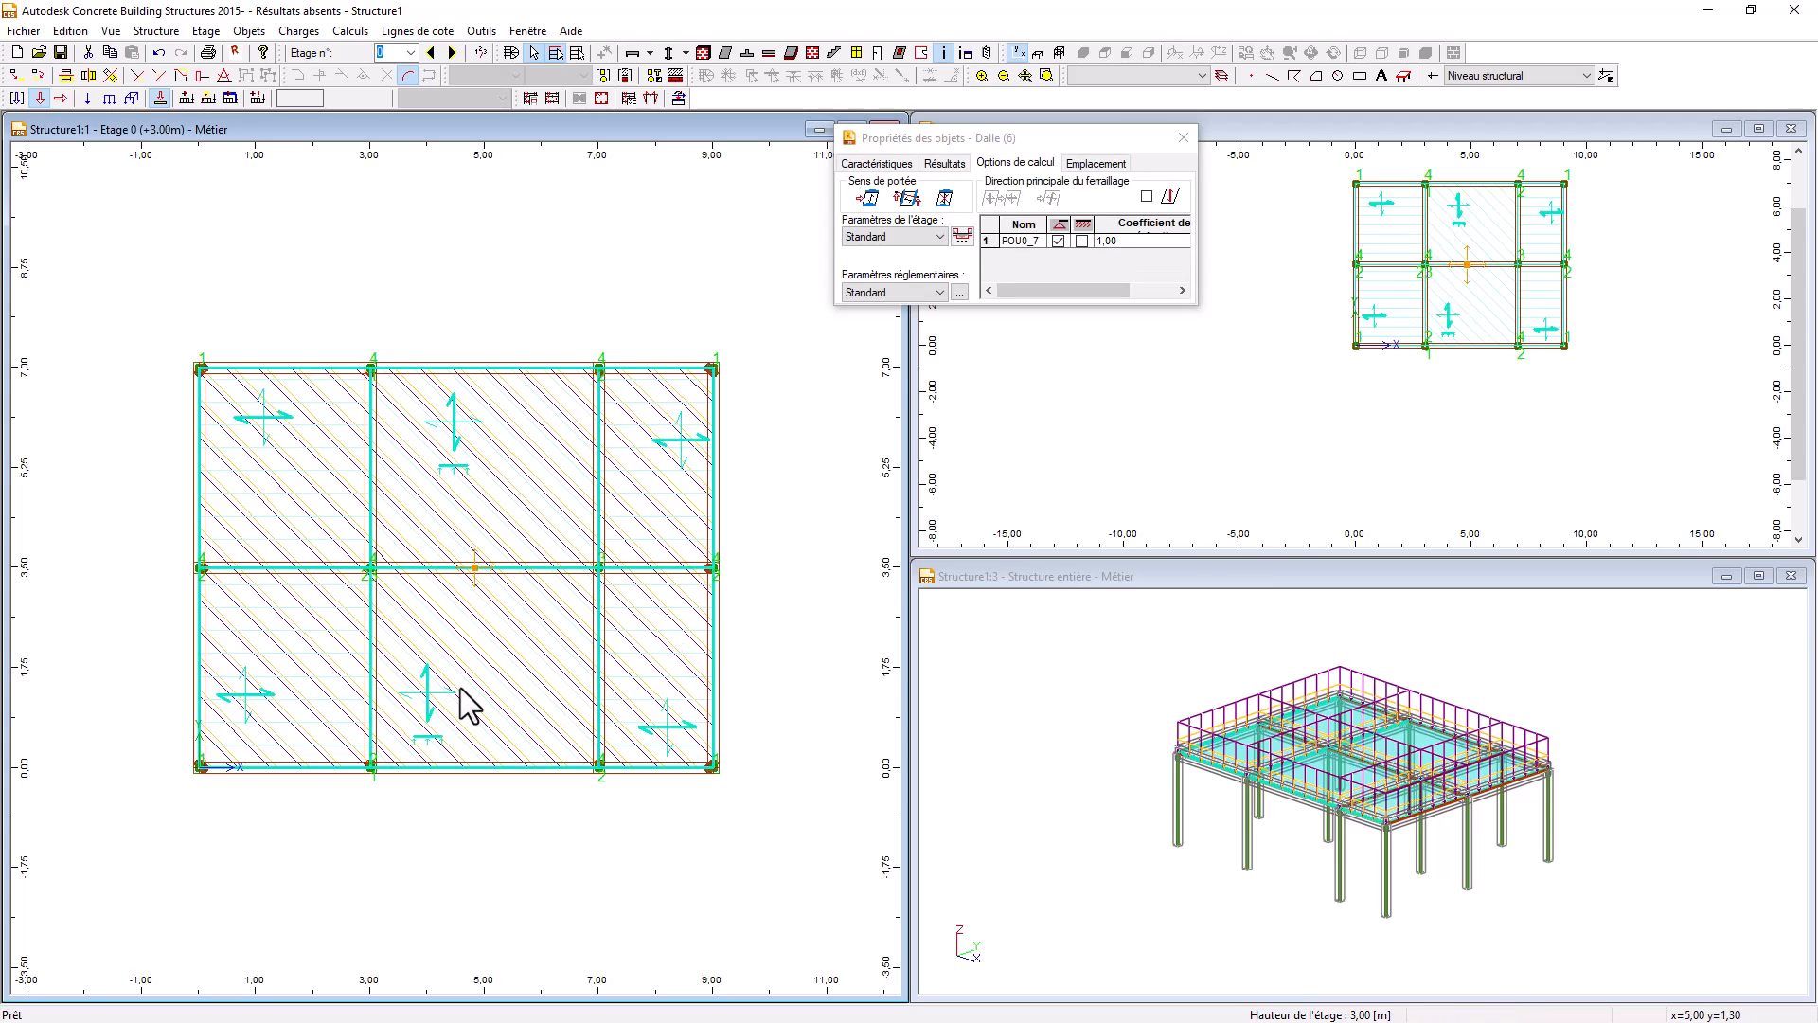
pyautogui.keyDown('ctrl'); pyautogui.click(428, 694); pyautogui.keyUp('ctrl')
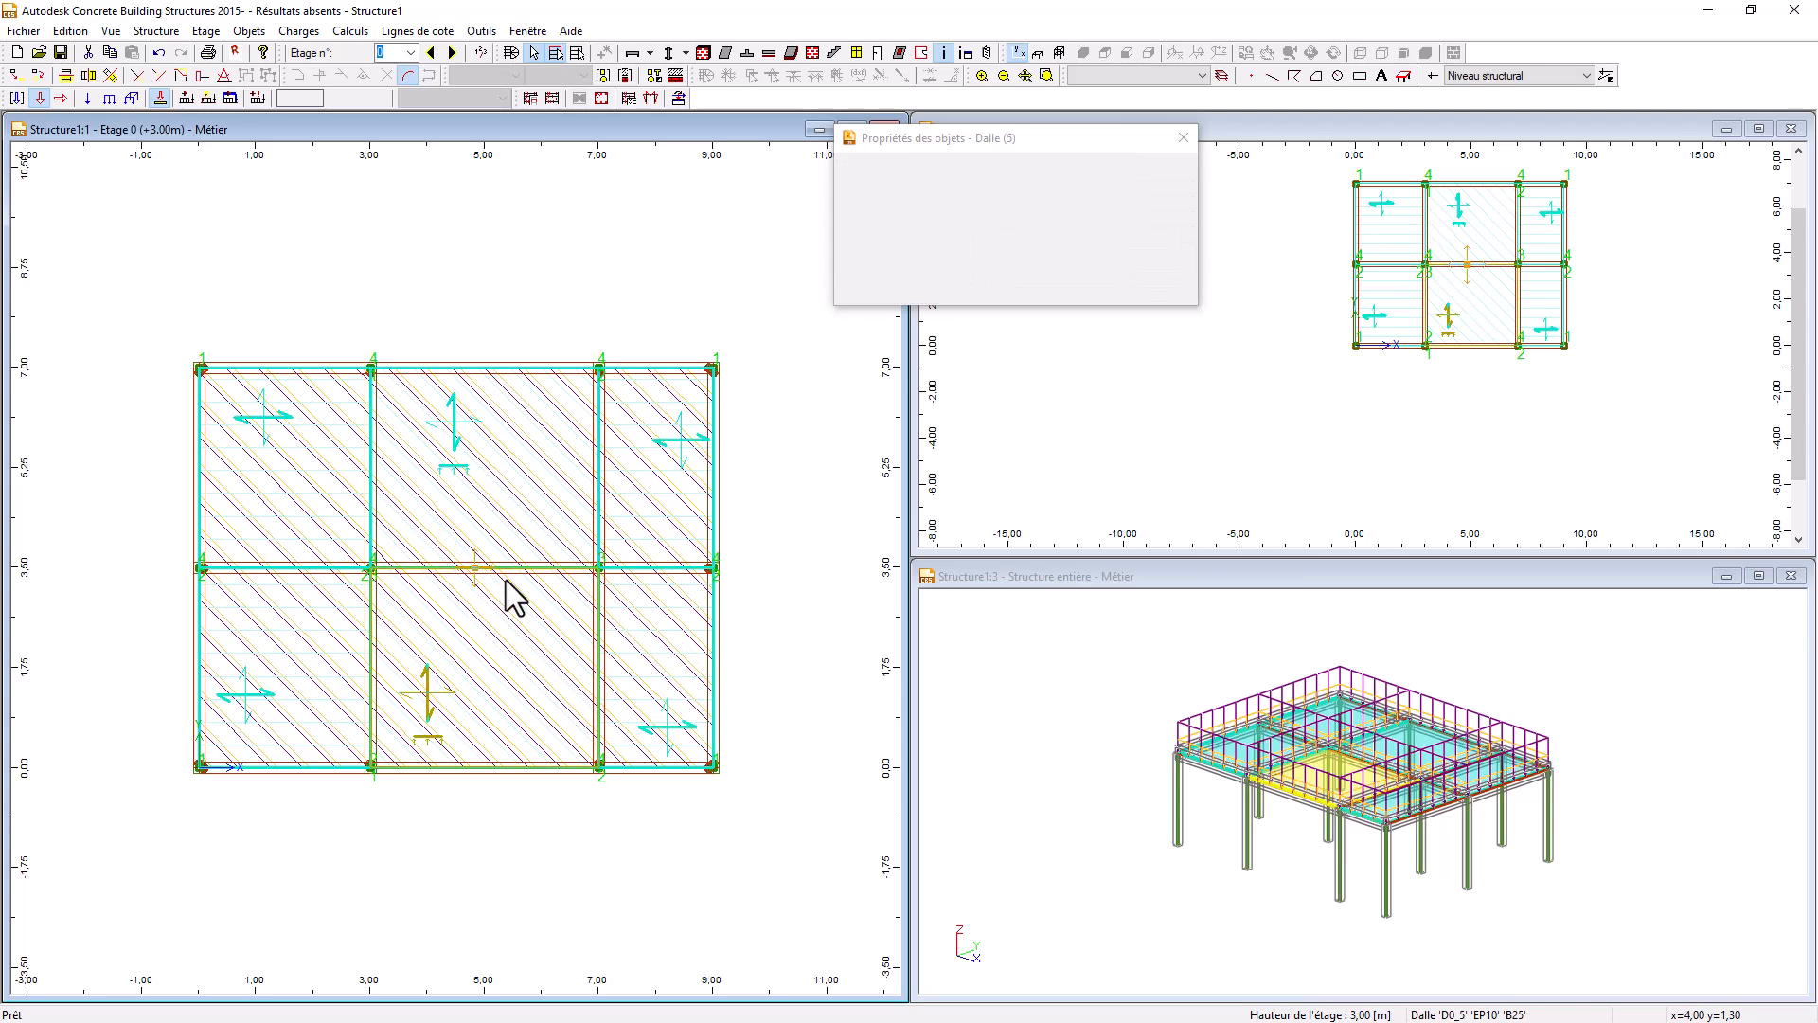
pyautogui.keyDown('ctrl'); pyautogui.click(451, 422); pyautogui.keyUp('ctrl')
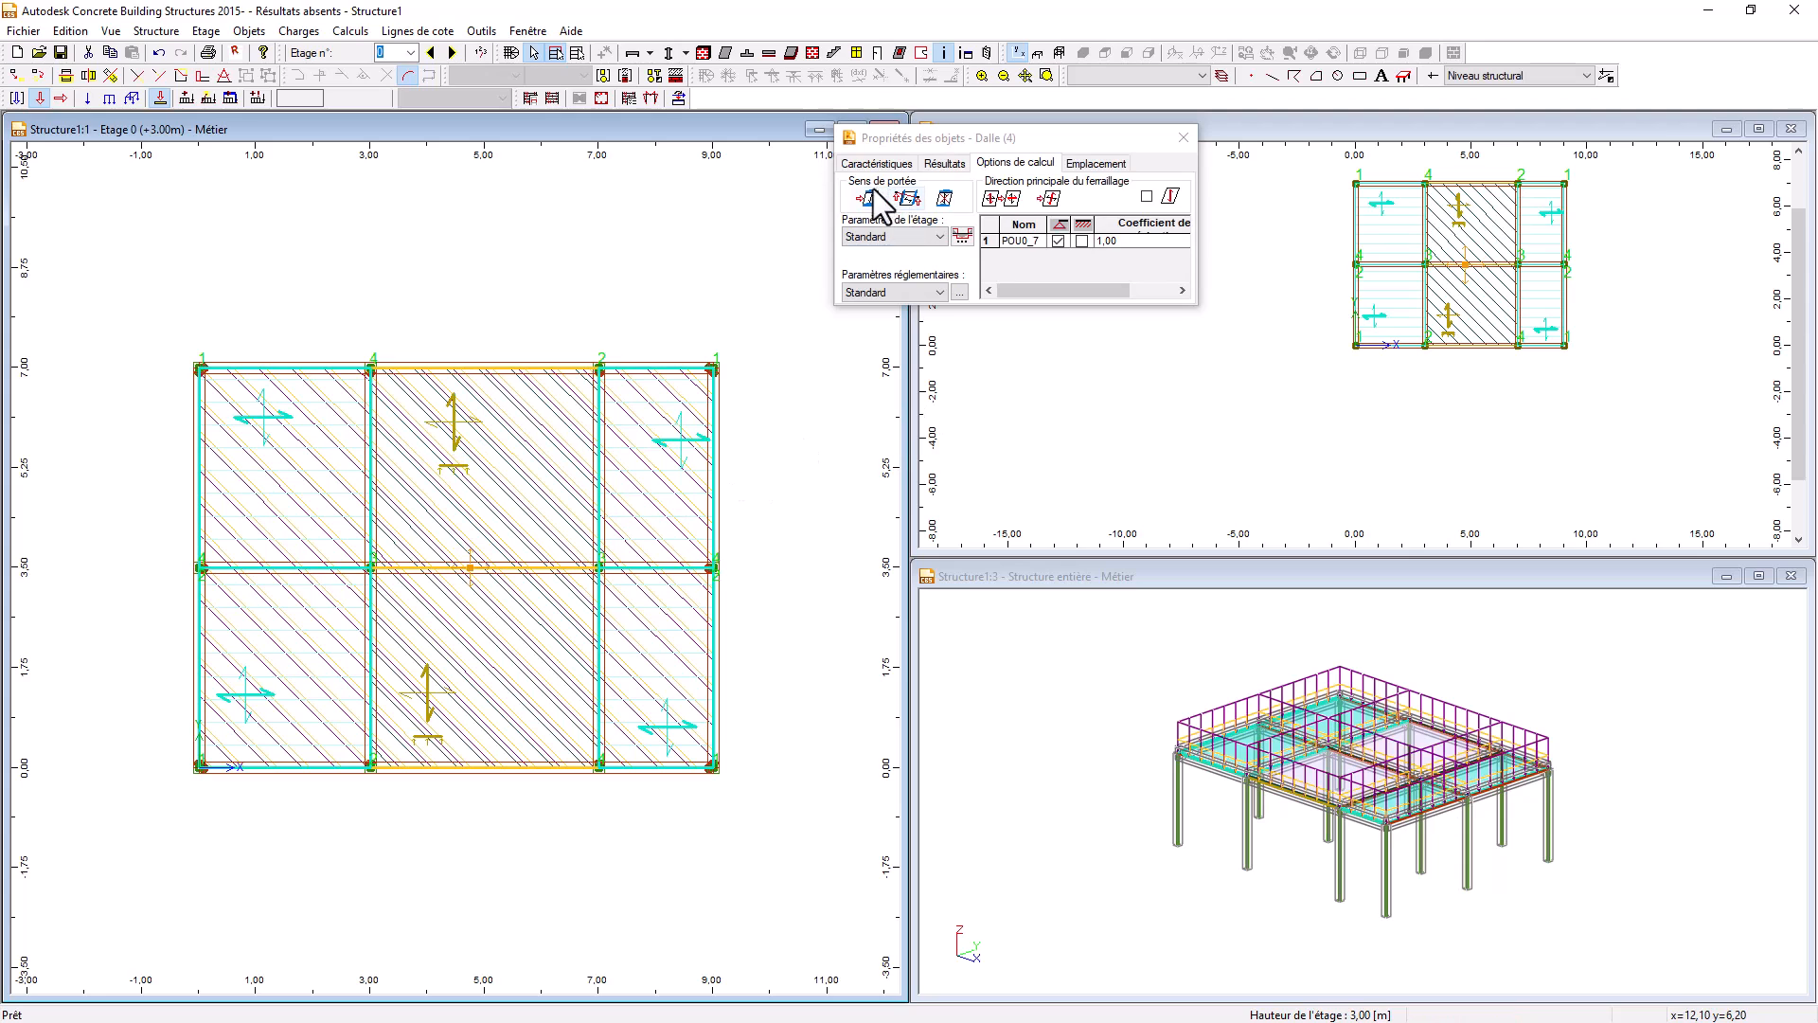
pyautogui.click(869, 198)
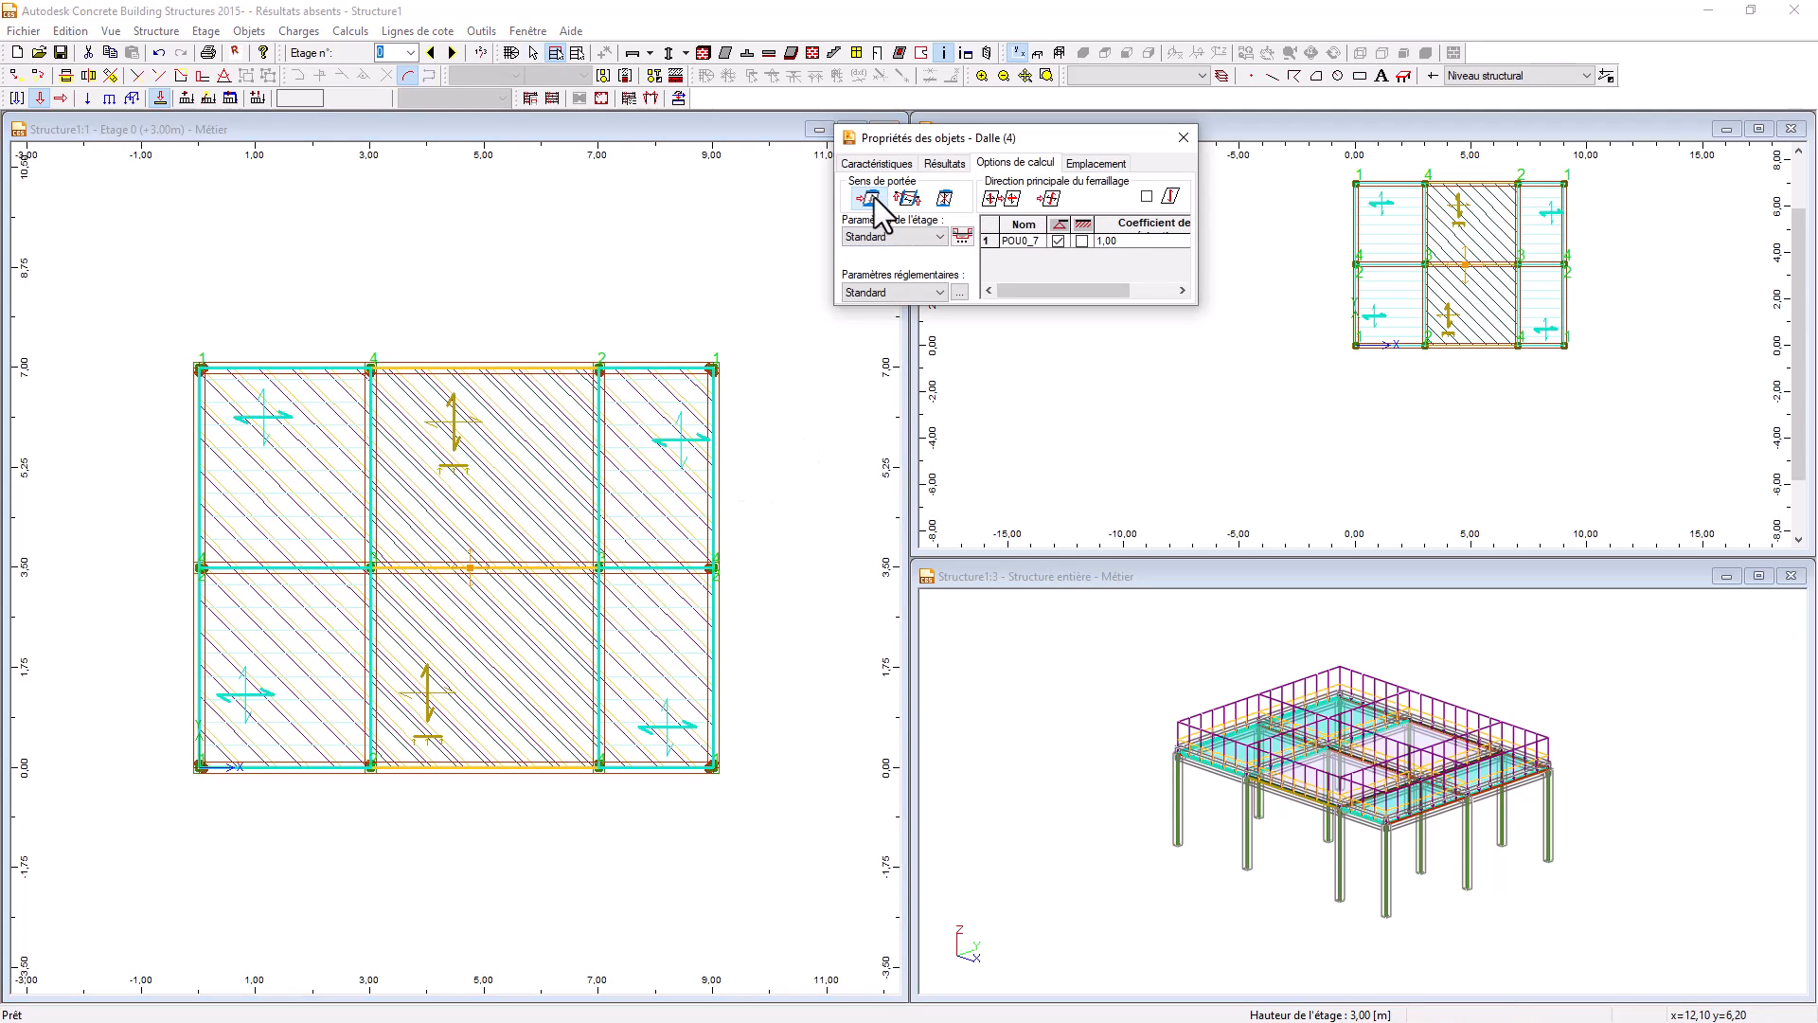
pyautogui.click(274, 371)
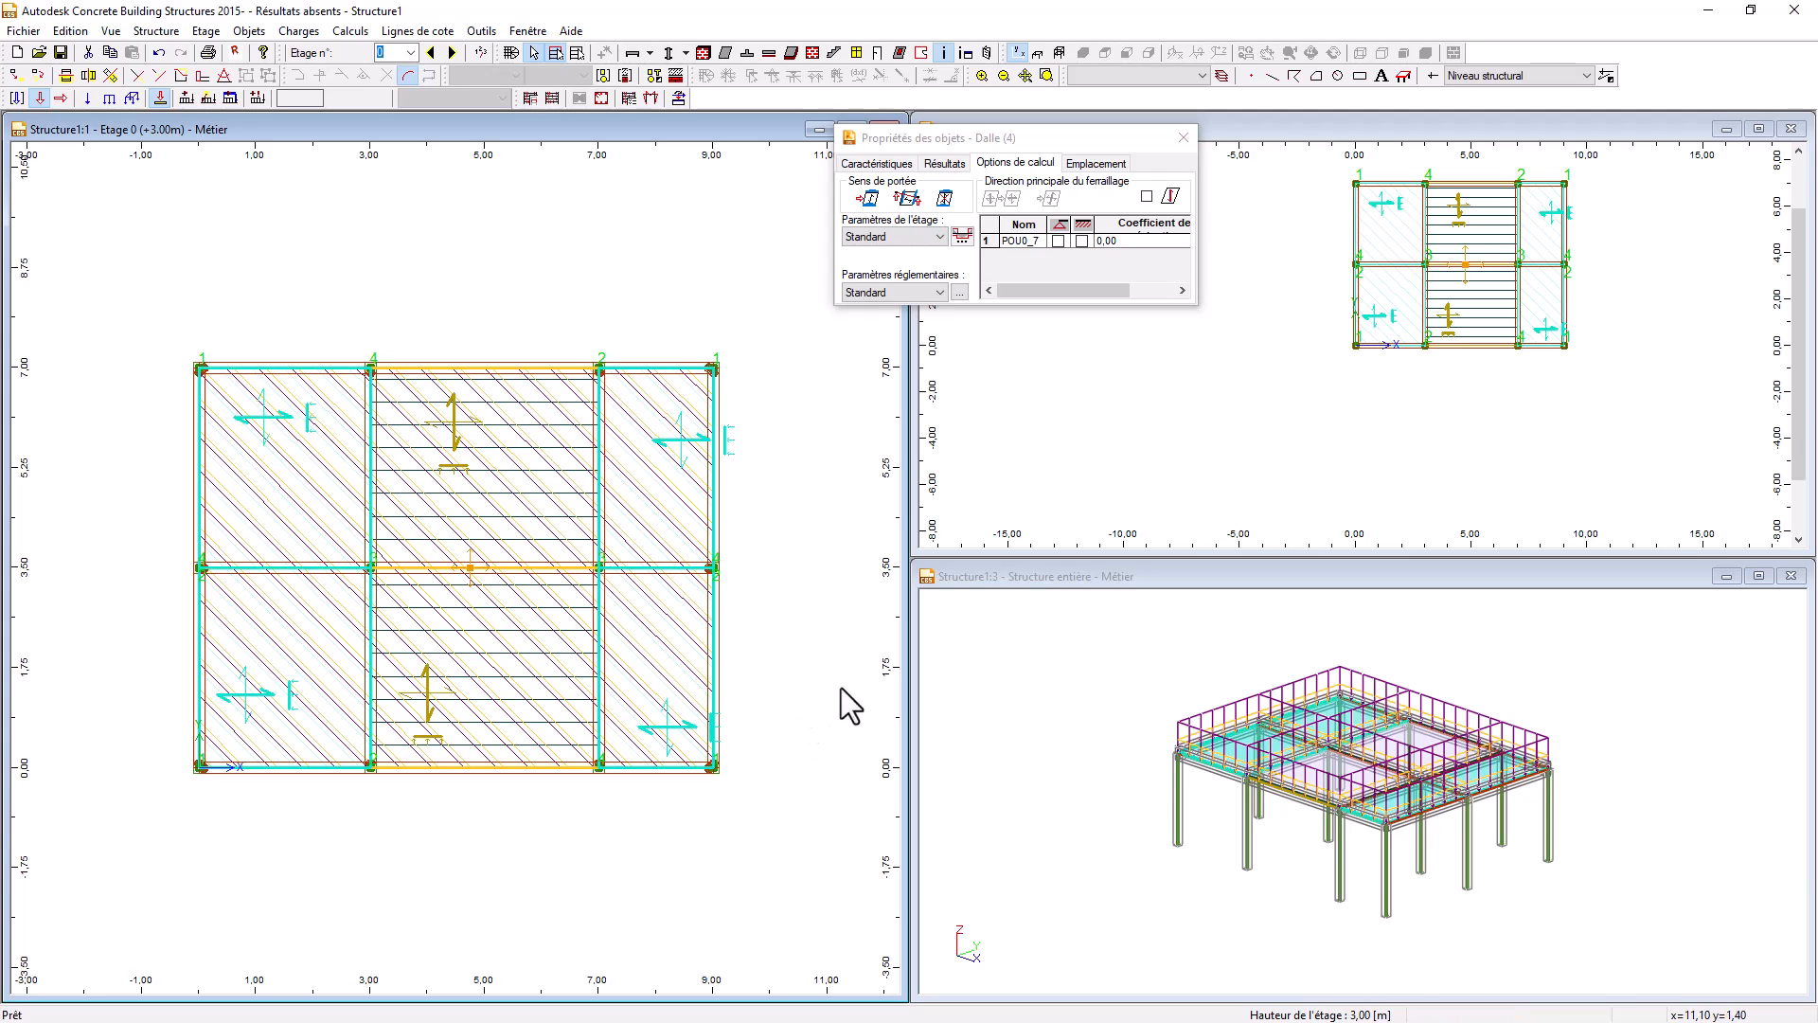
pyautogui.click(817, 665)
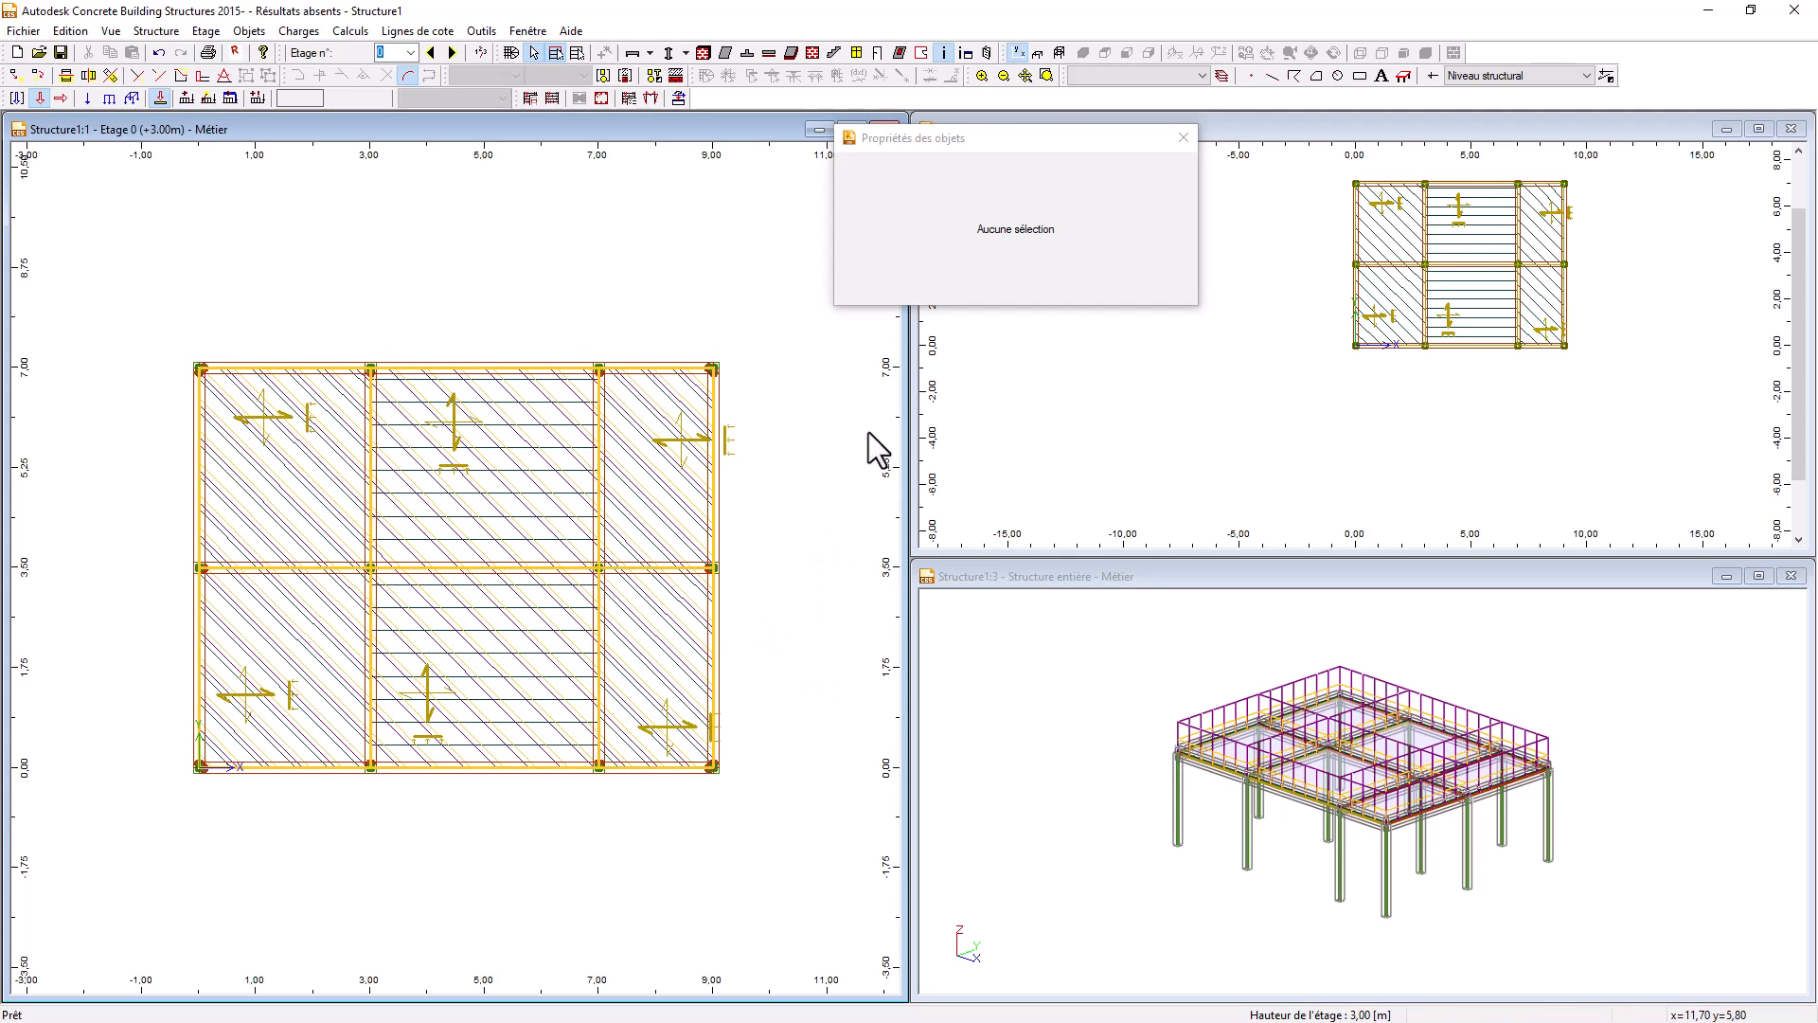
pyautogui.click(1184, 138)
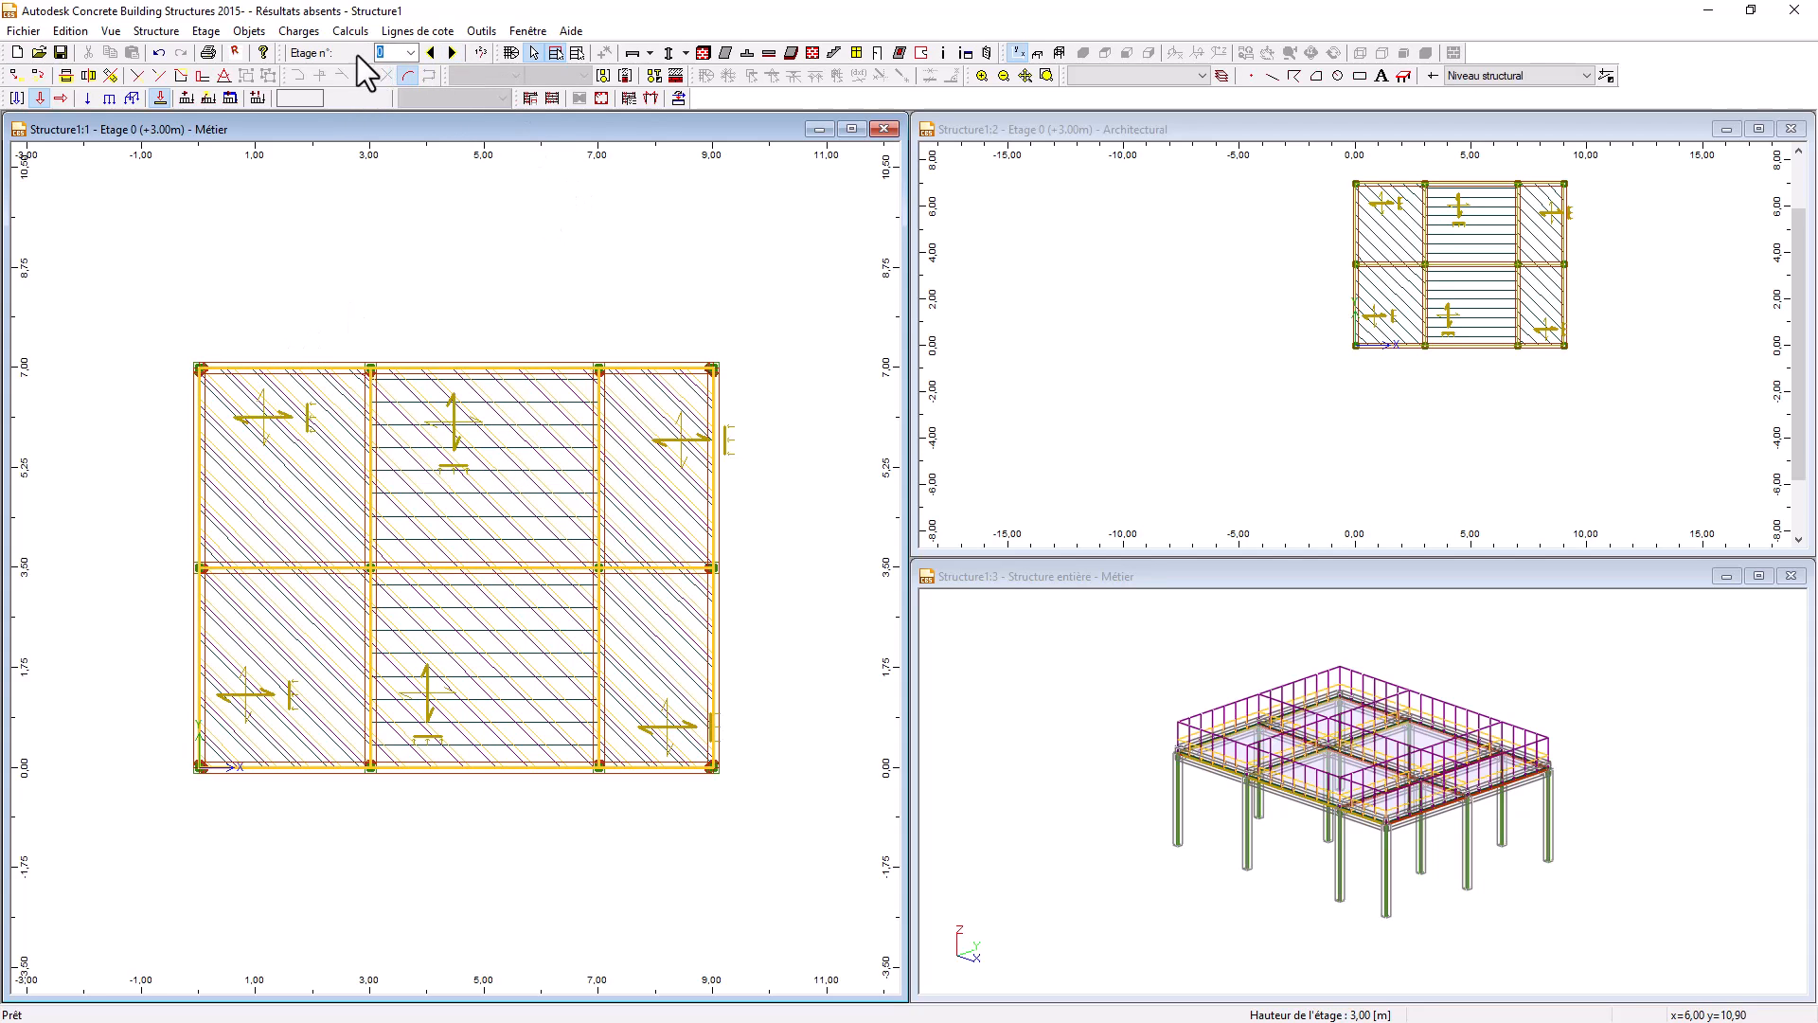
# - Copy the visible objects of the current storey to storeys 0 through 3 without deleting the objects already on the target storey
pyautogui.click(206, 31)
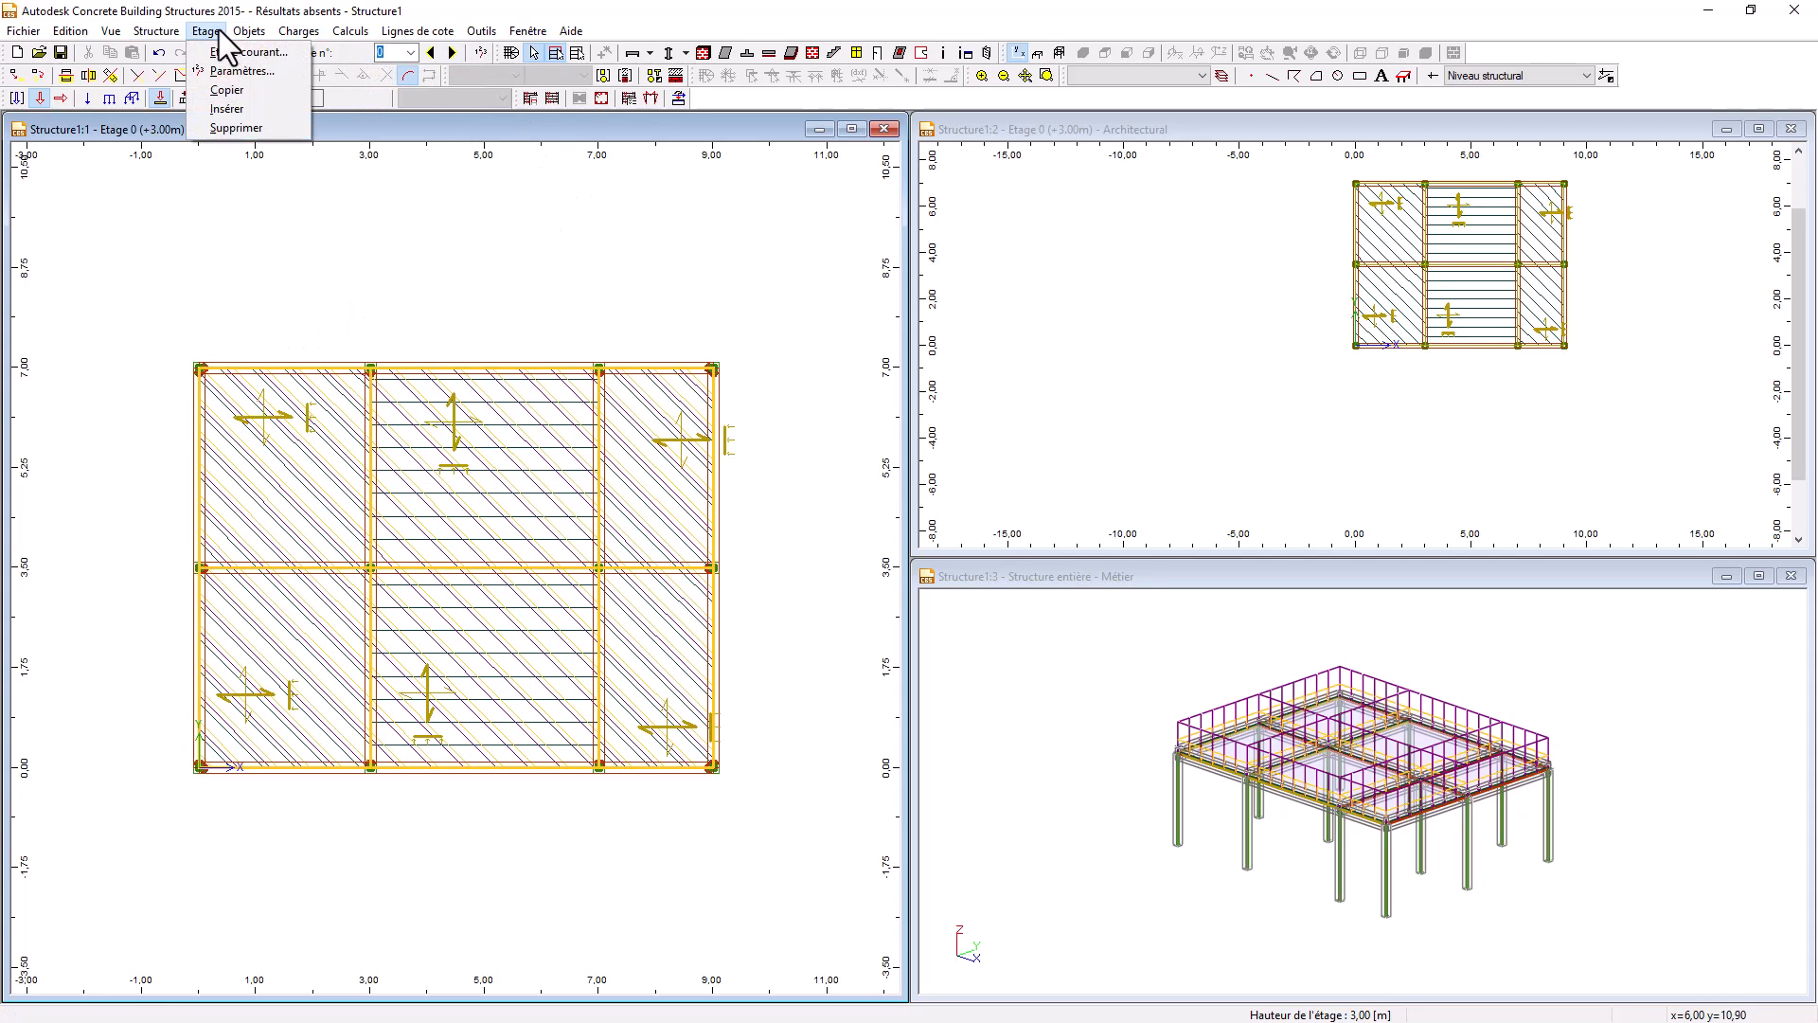
pyautogui.click(225, 111)
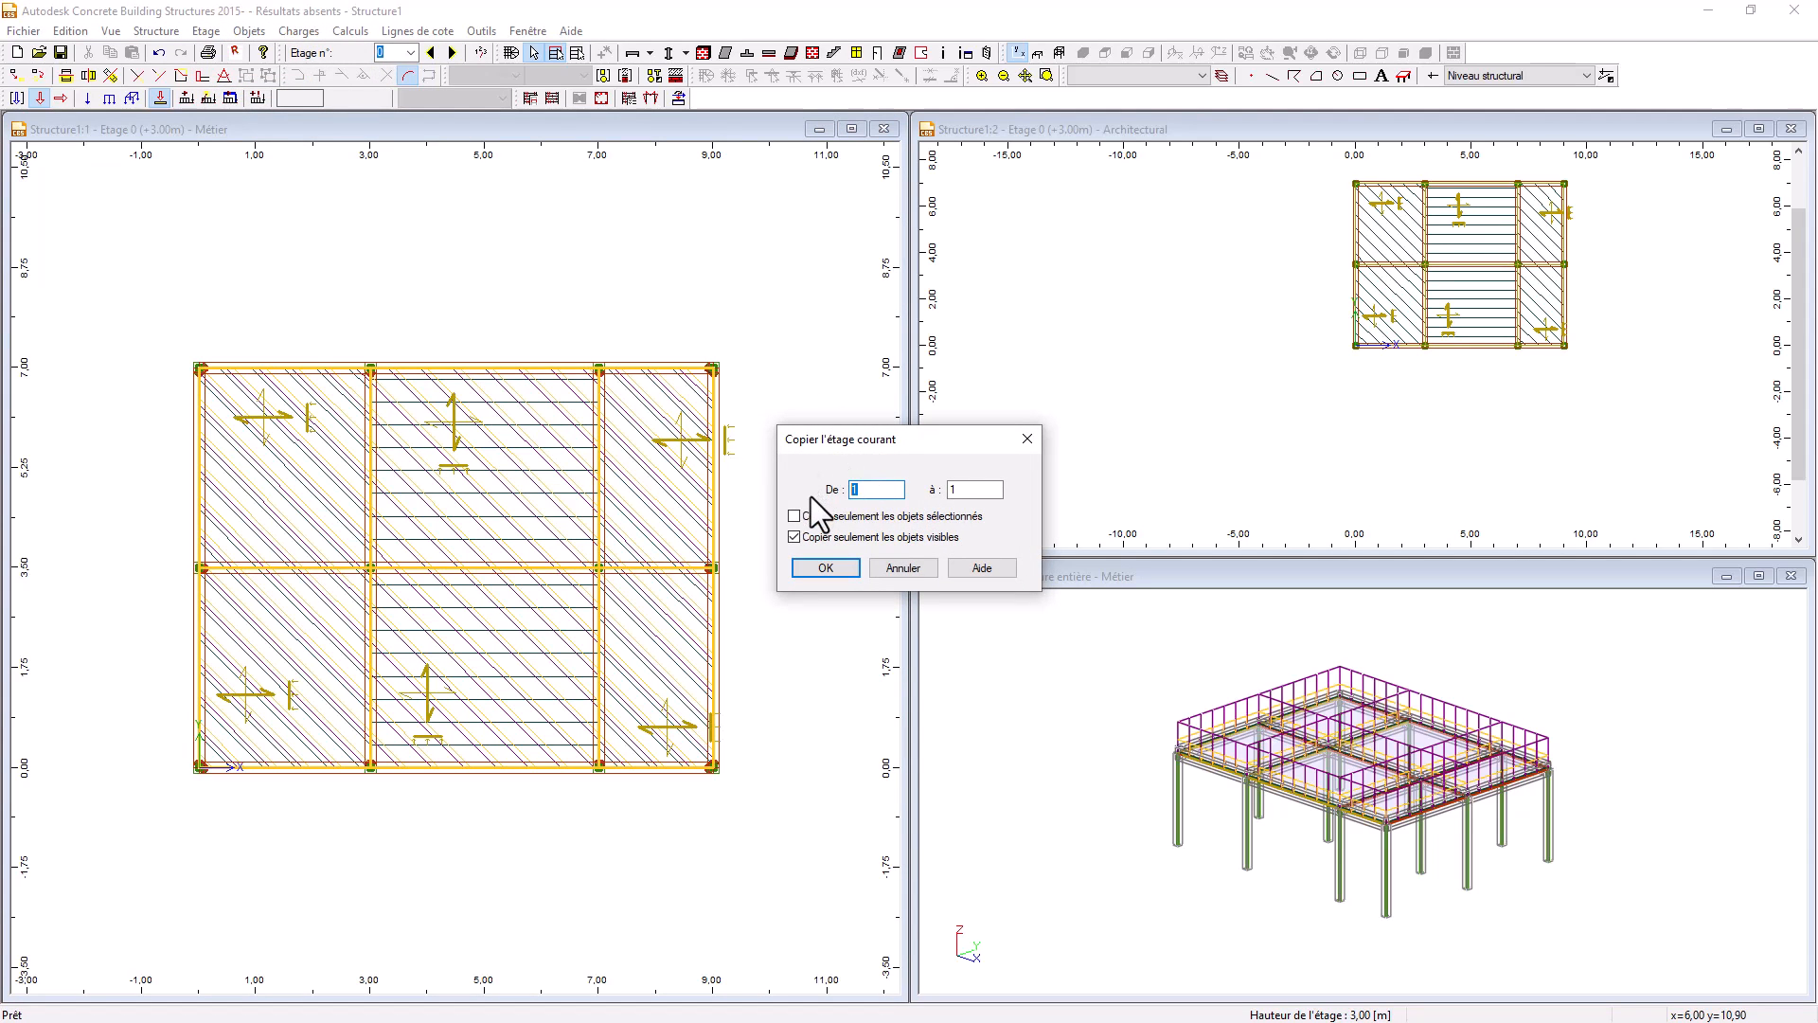
pyautogui.write('0')
pyautogui.click(970, 491)
pyautogui.doubleClick(957, 490)
pyautogui.click(824, 567)
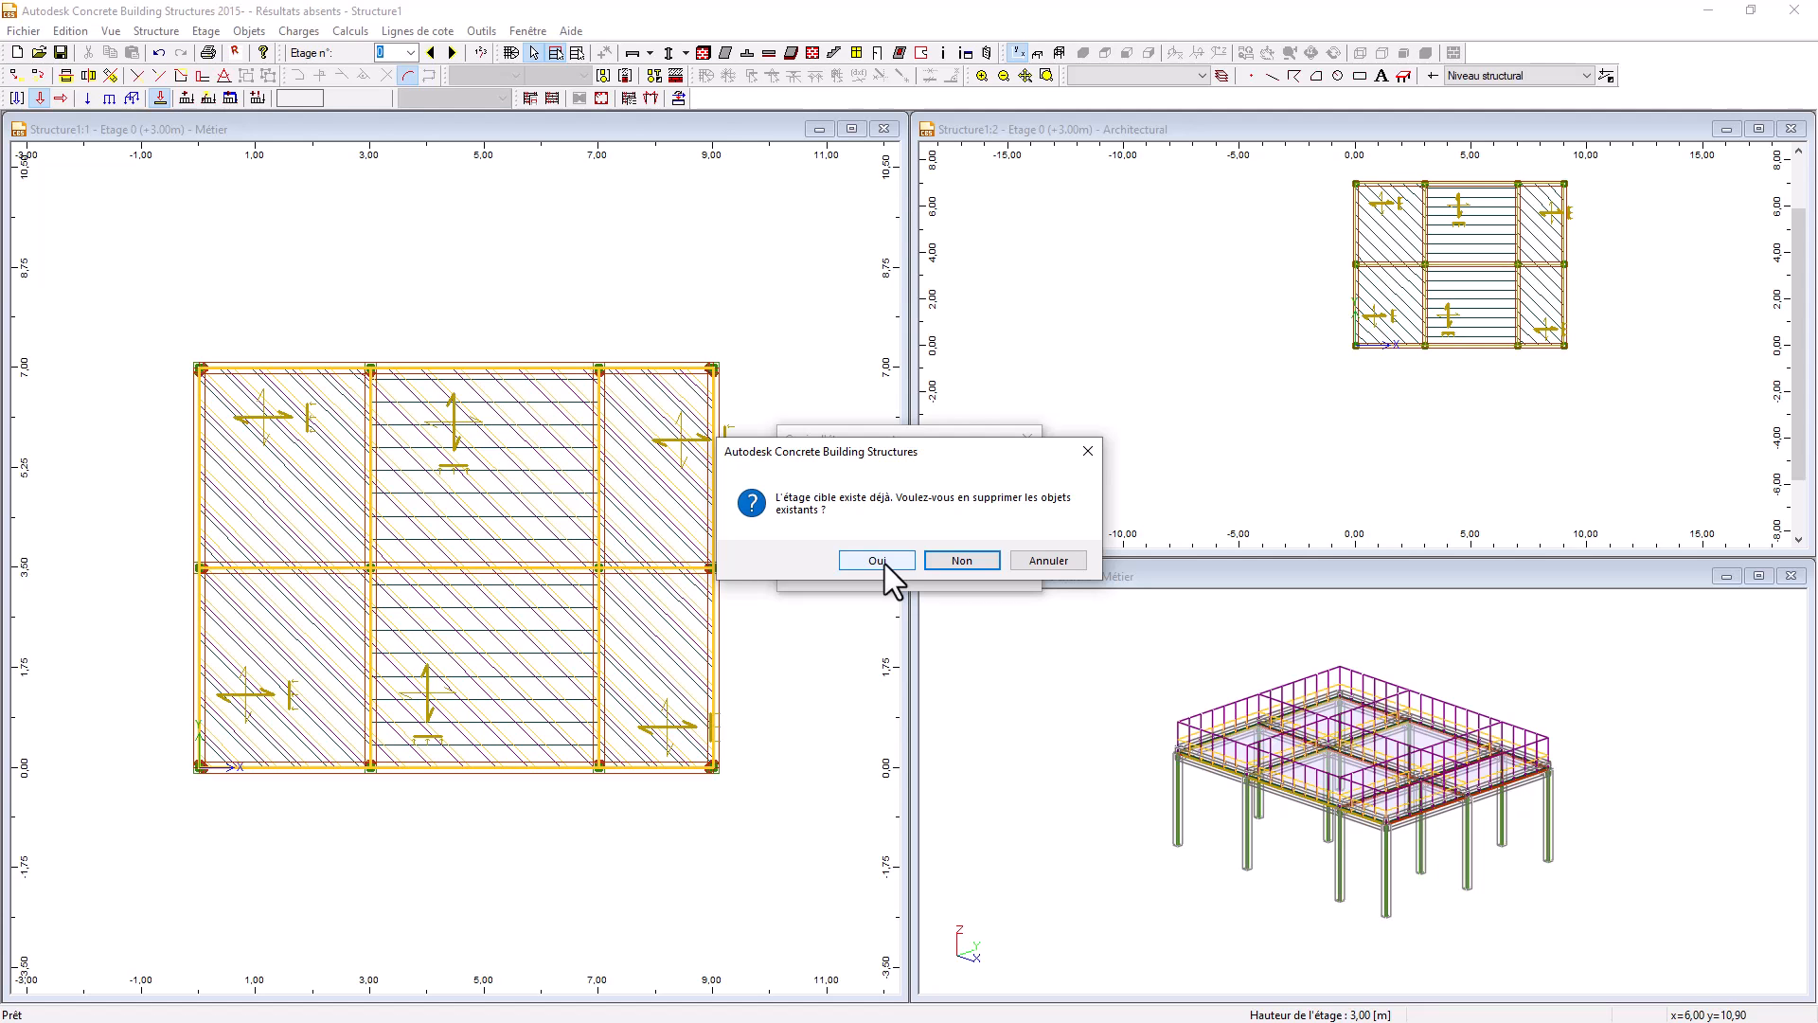
pyautogui.click(955, 562)
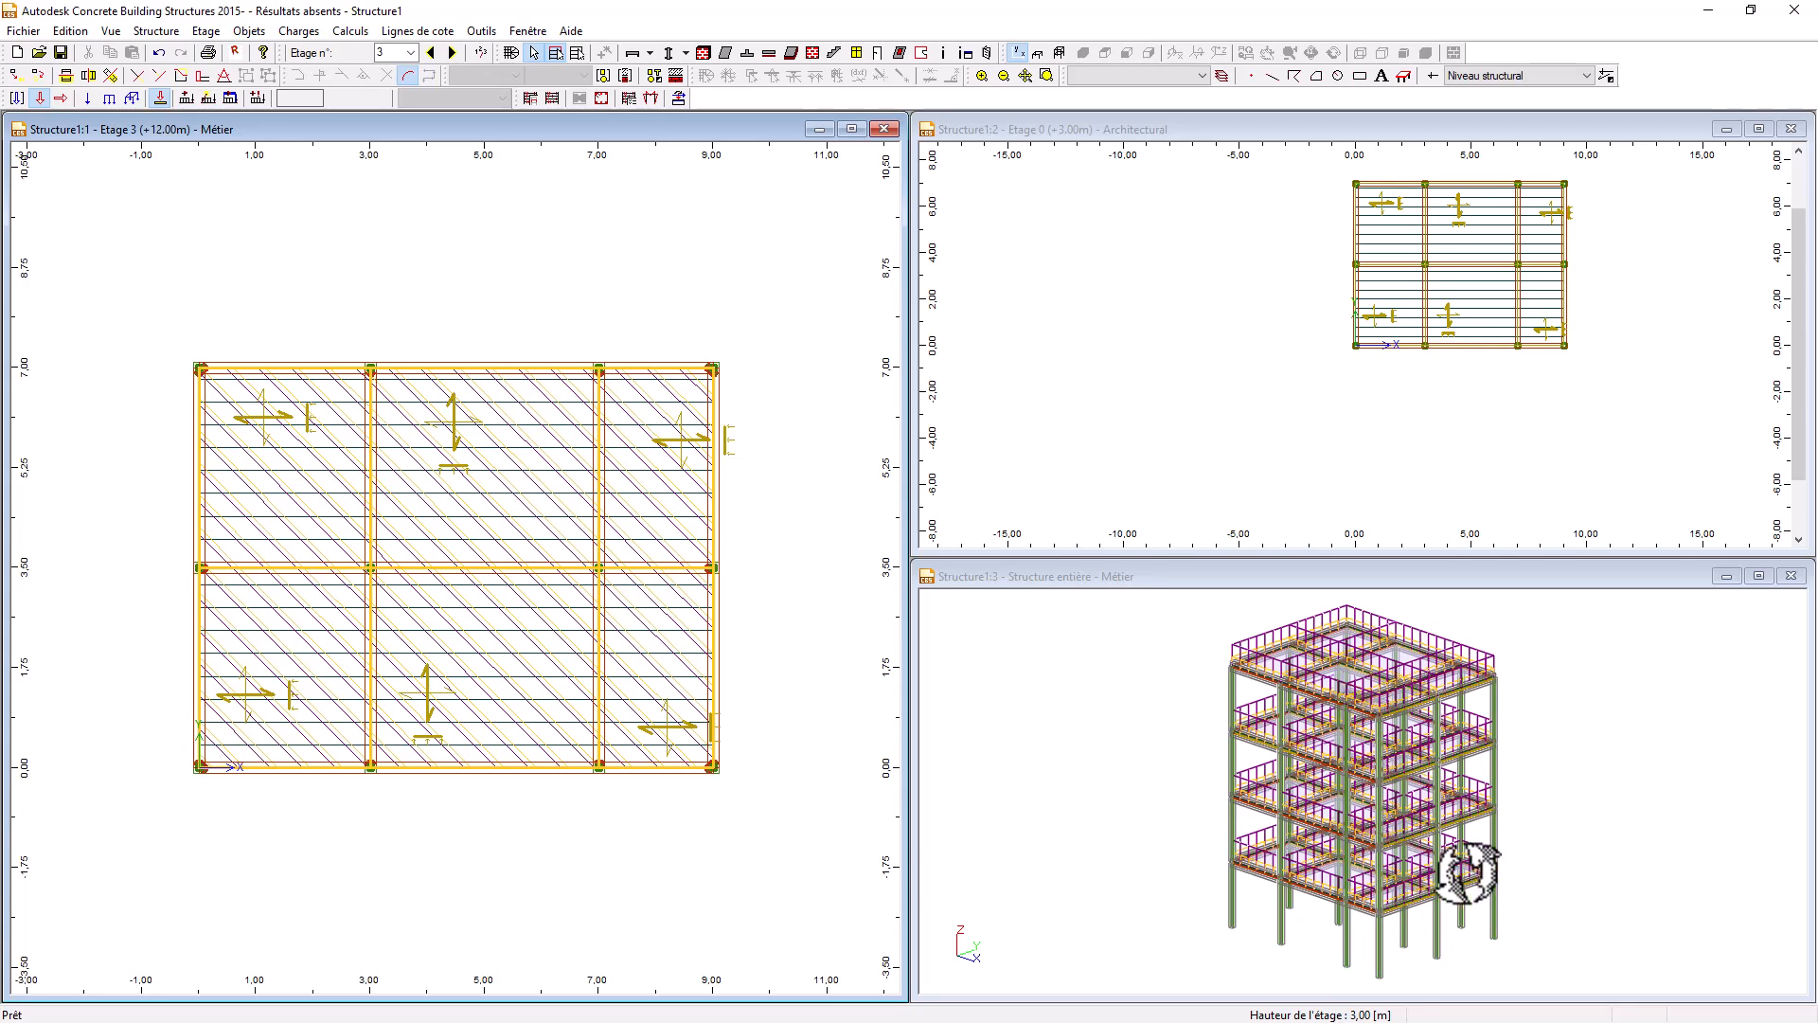
pyautogui.scroll(-1, 621, 678)
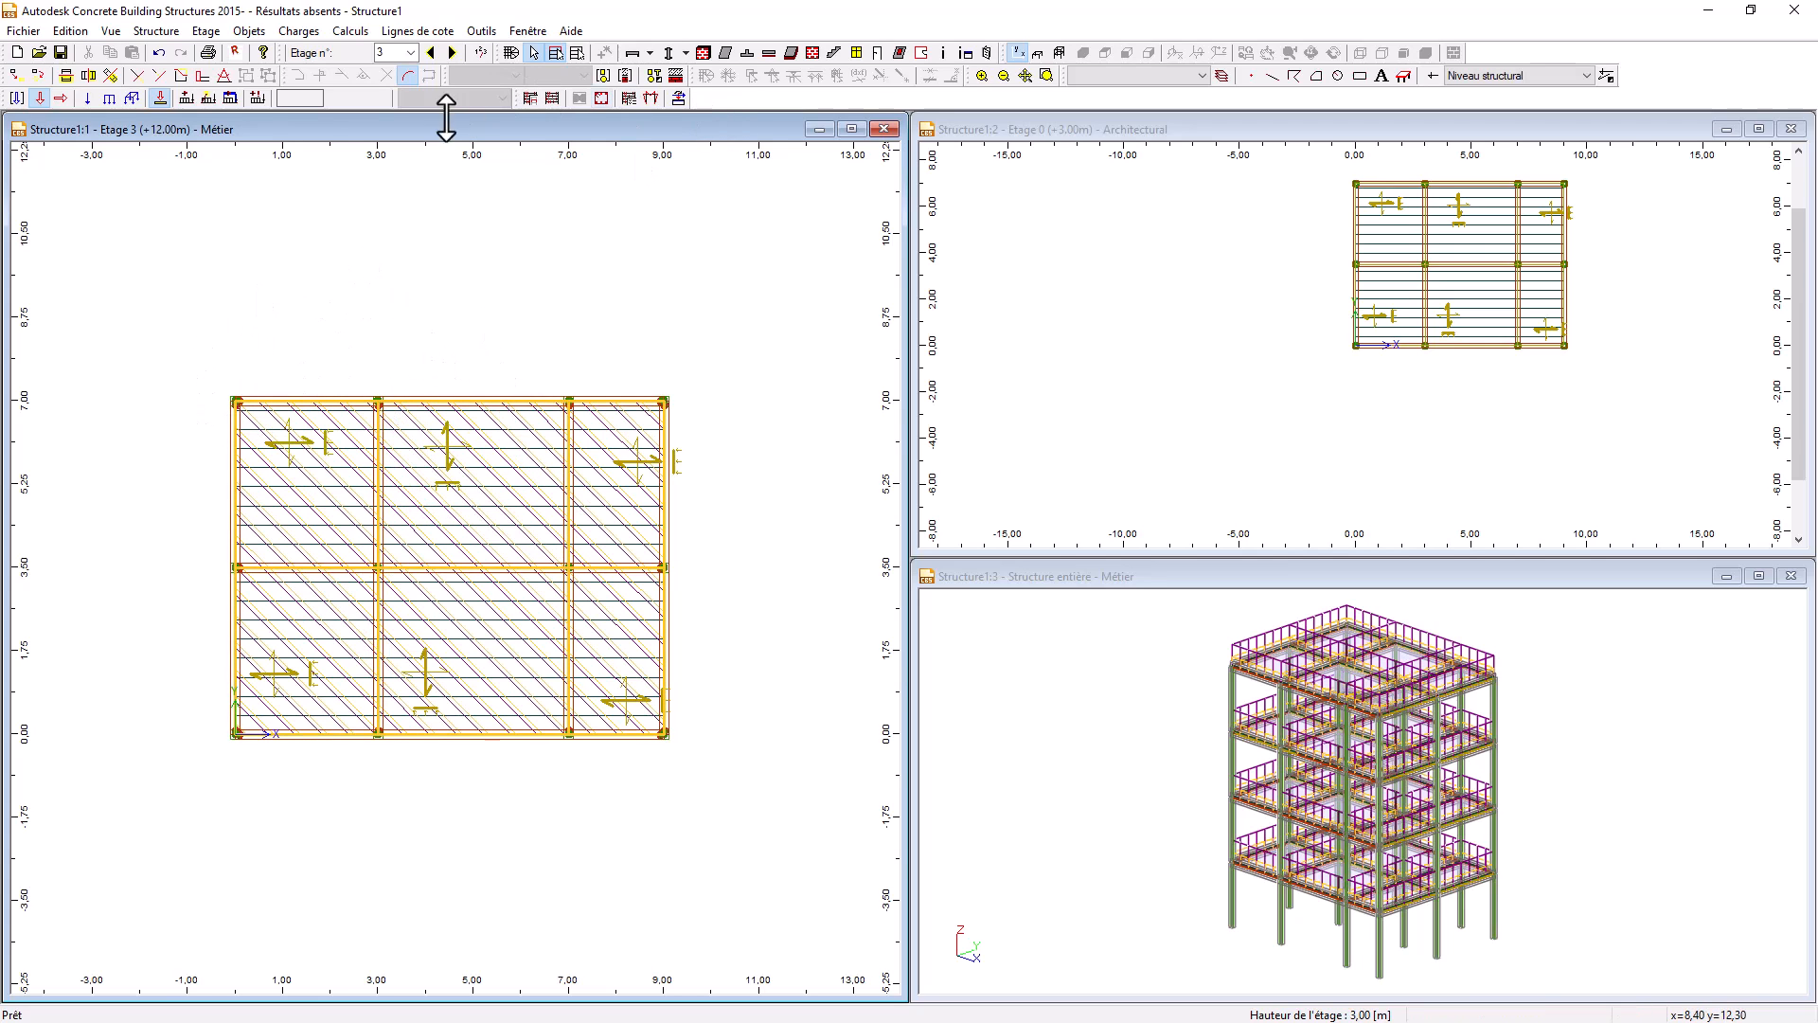
# - Run the model verification and close its report
pyautogui.click(481, 30)
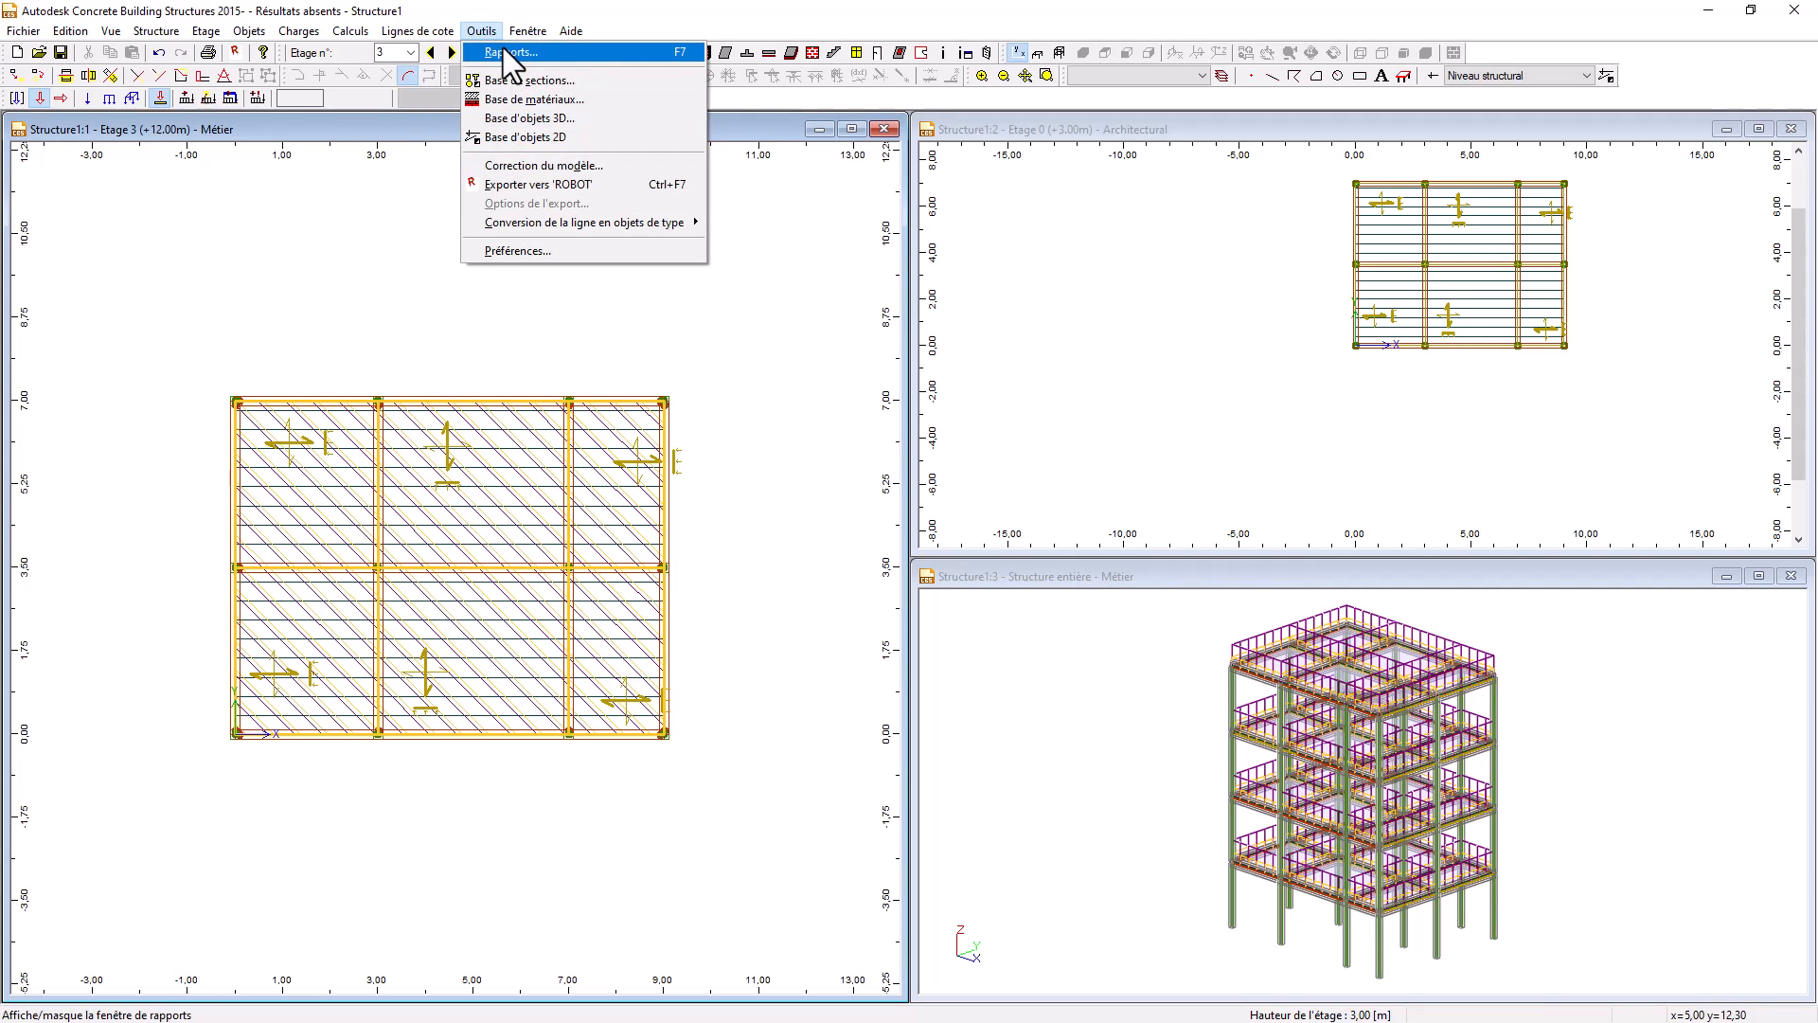
pyautogui.click(503, 49)
pyautogui.click(188, 97)
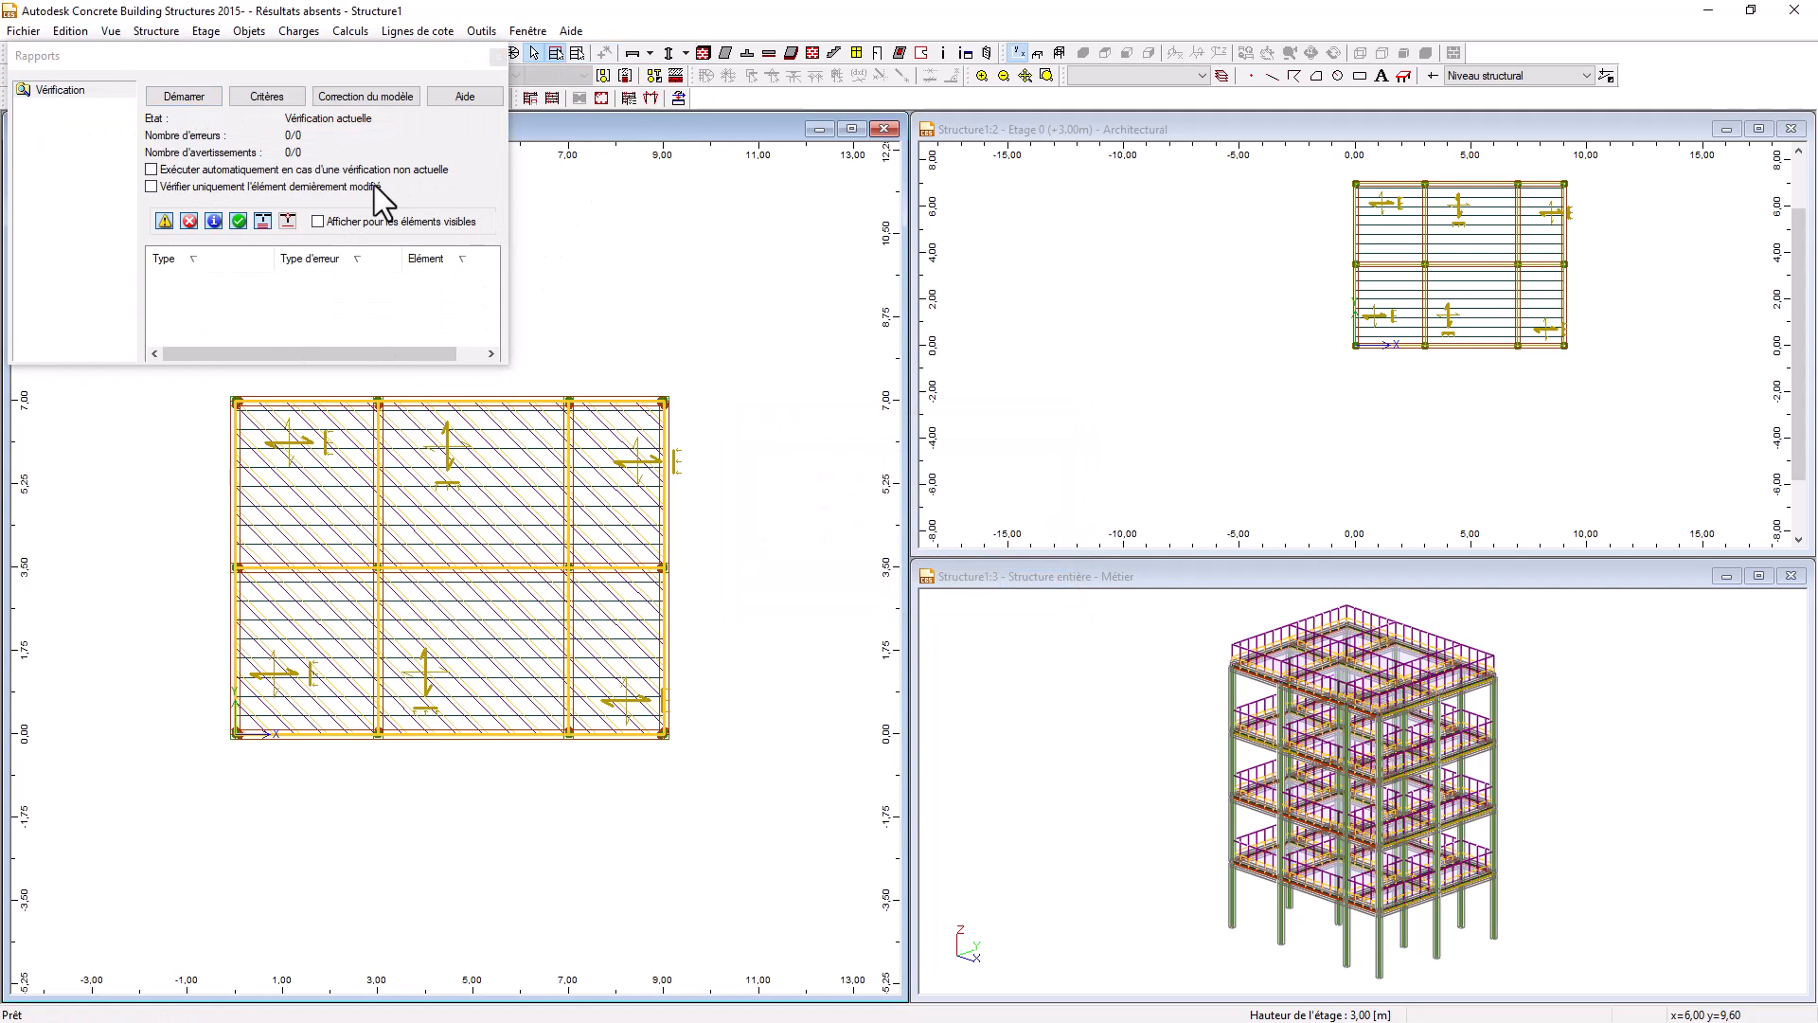
pyautogui.click(498, 57)
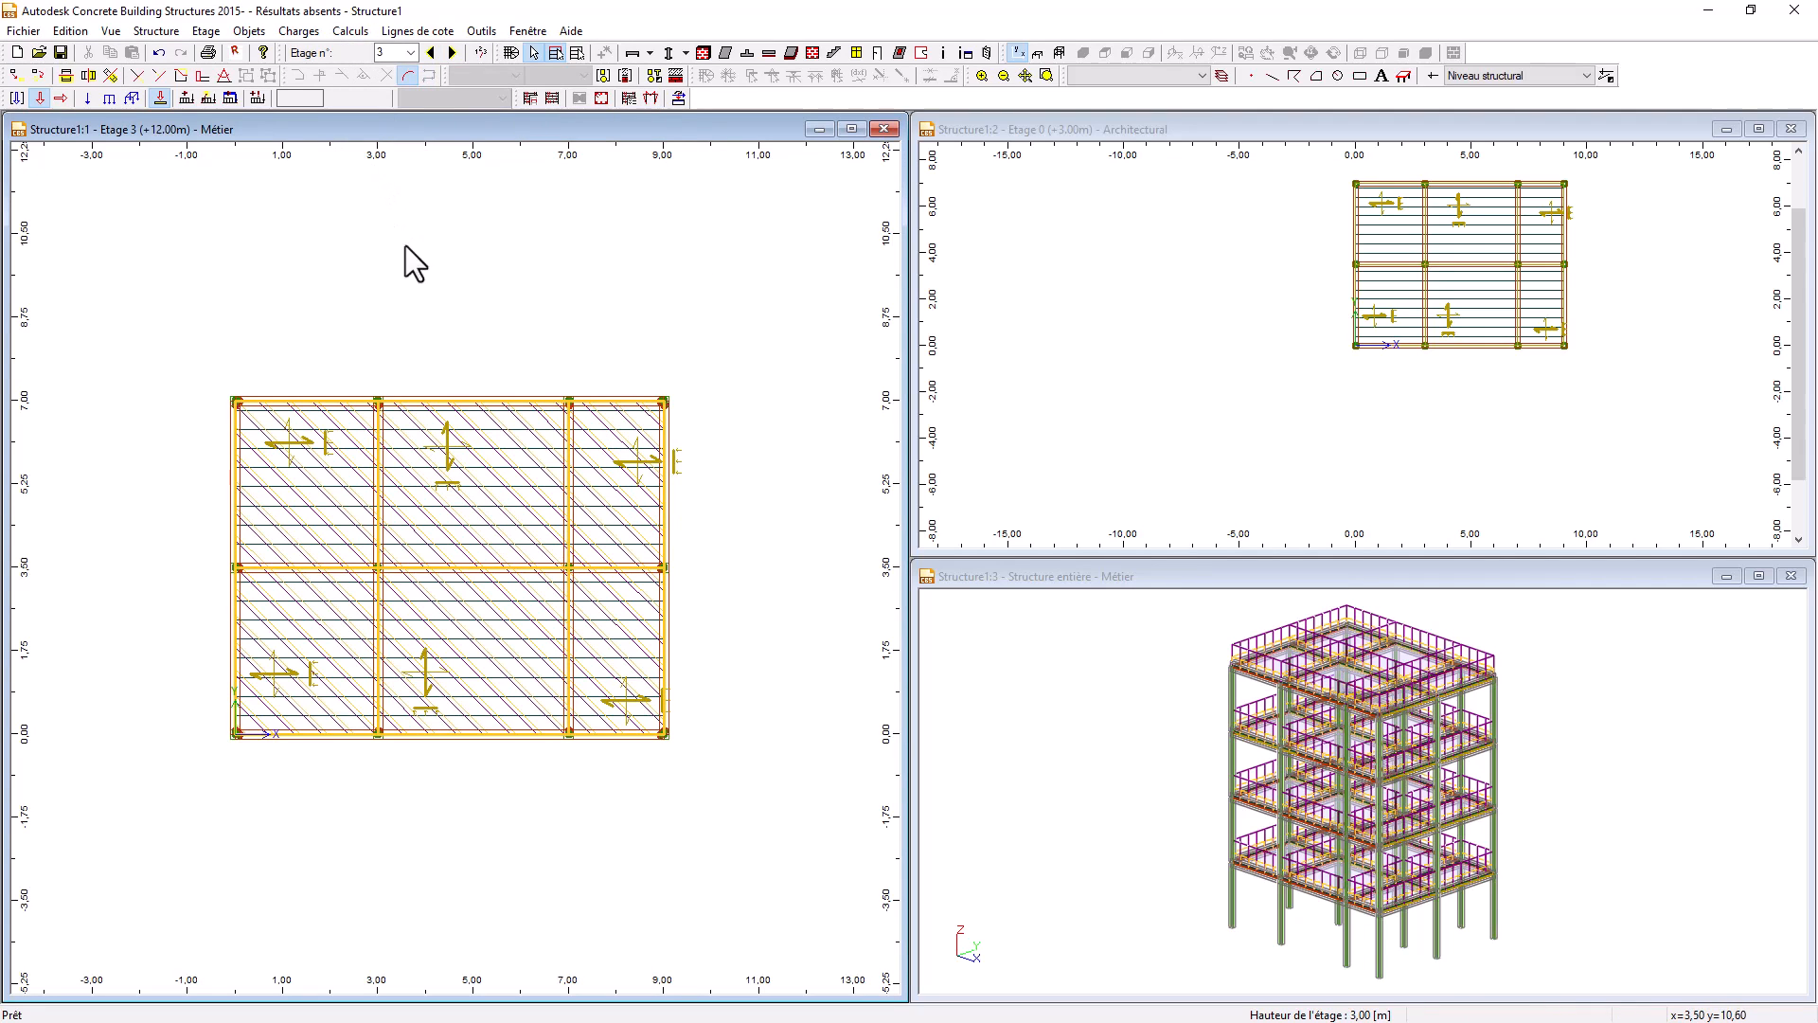
# - Calculate the entire structure with the structure type set to Mixte in both X and Y directions
pyautogui.click(349, 30)
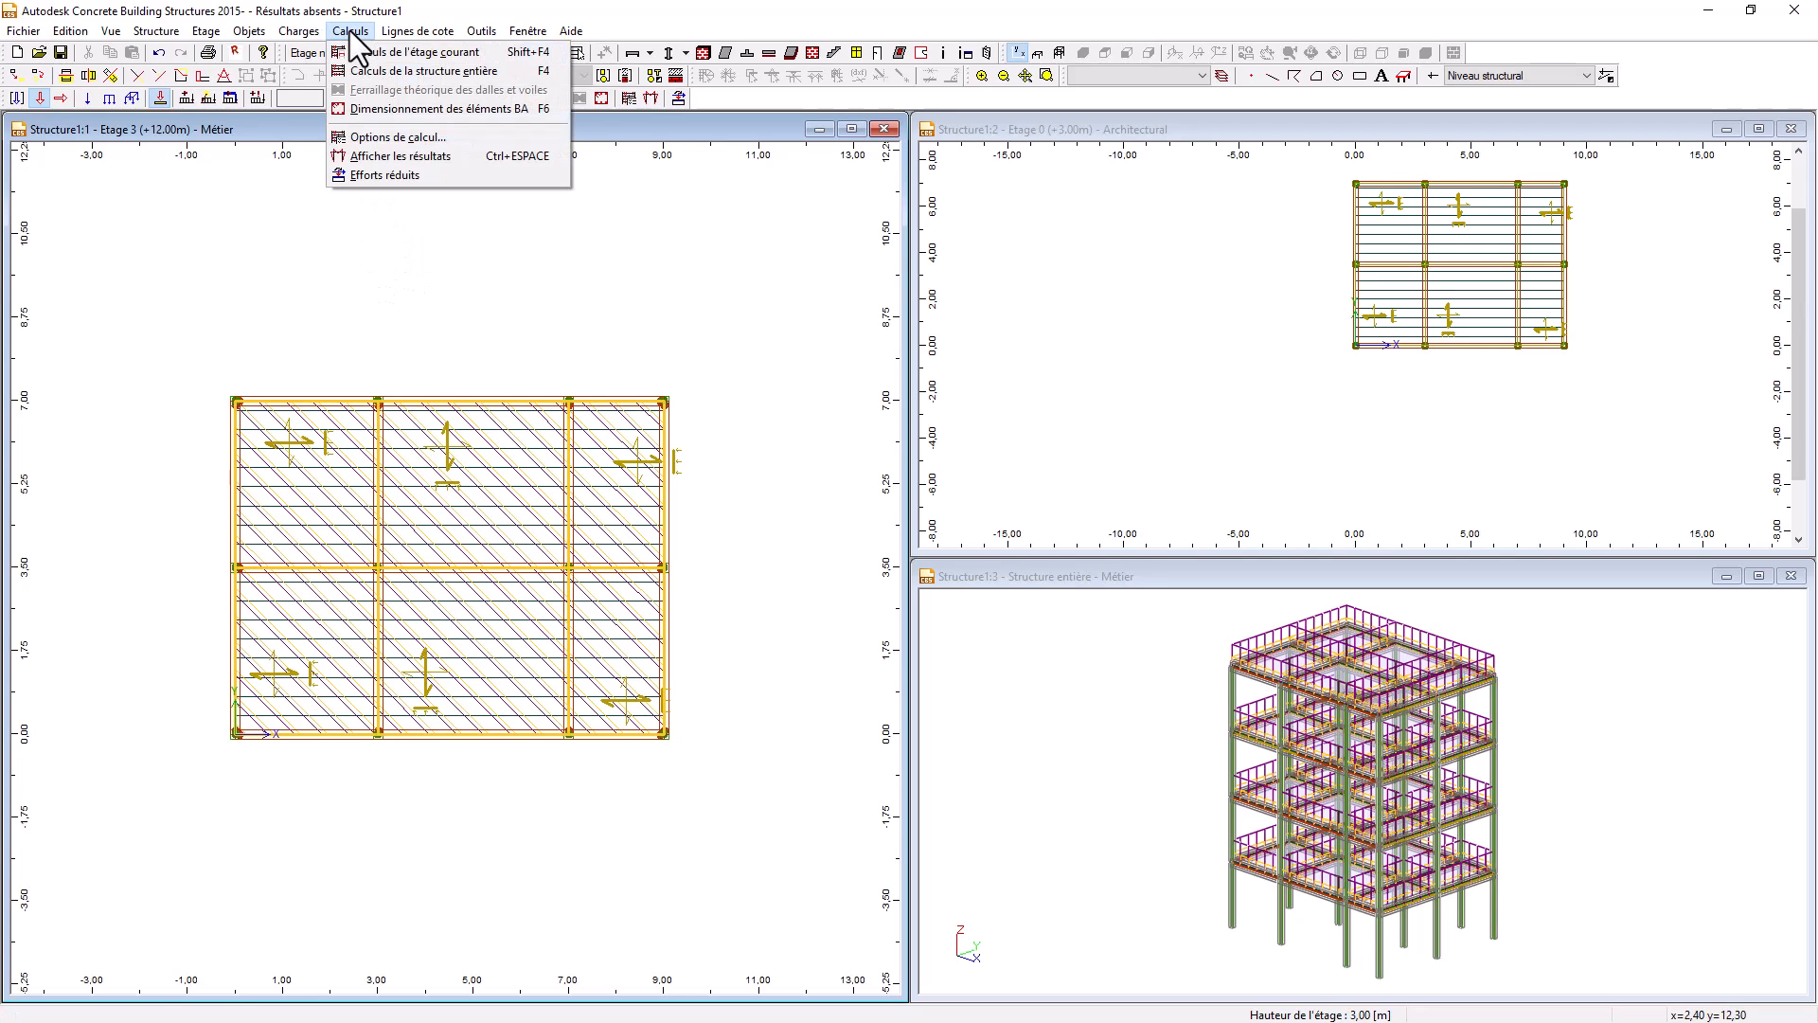
pyautogui.click(443, 71)
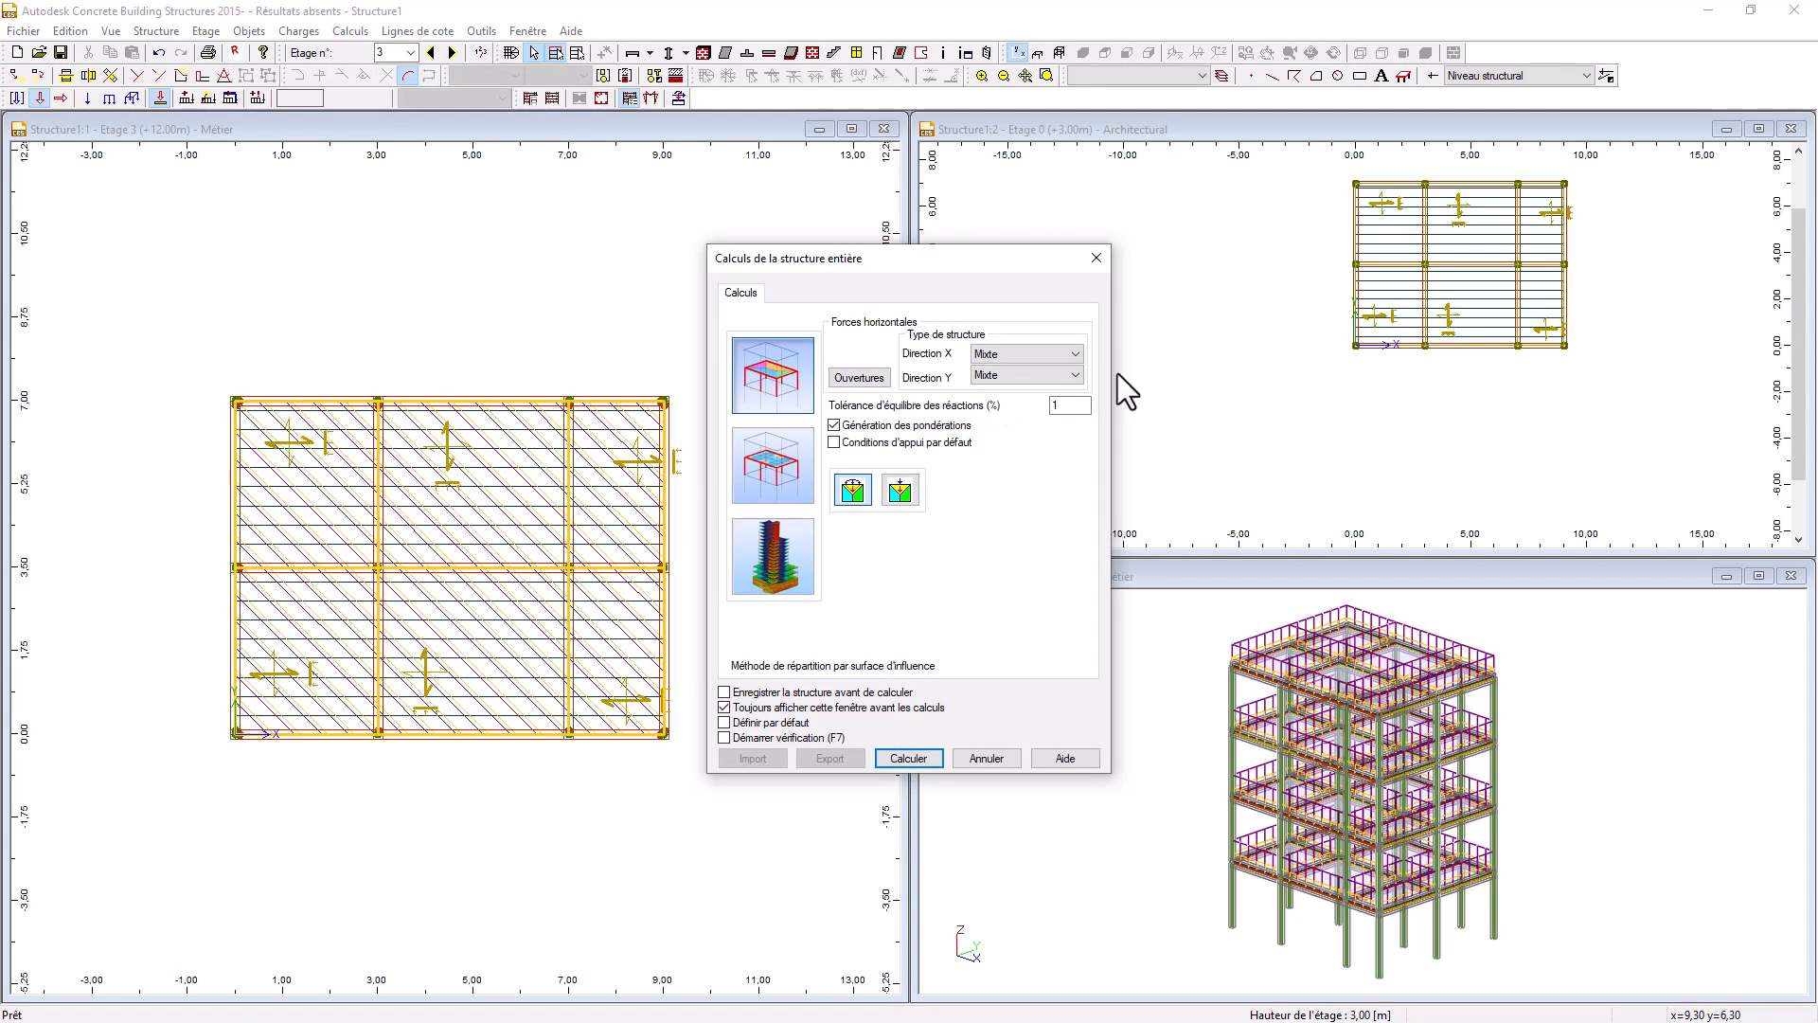
pyautogui.click(1068, 358)
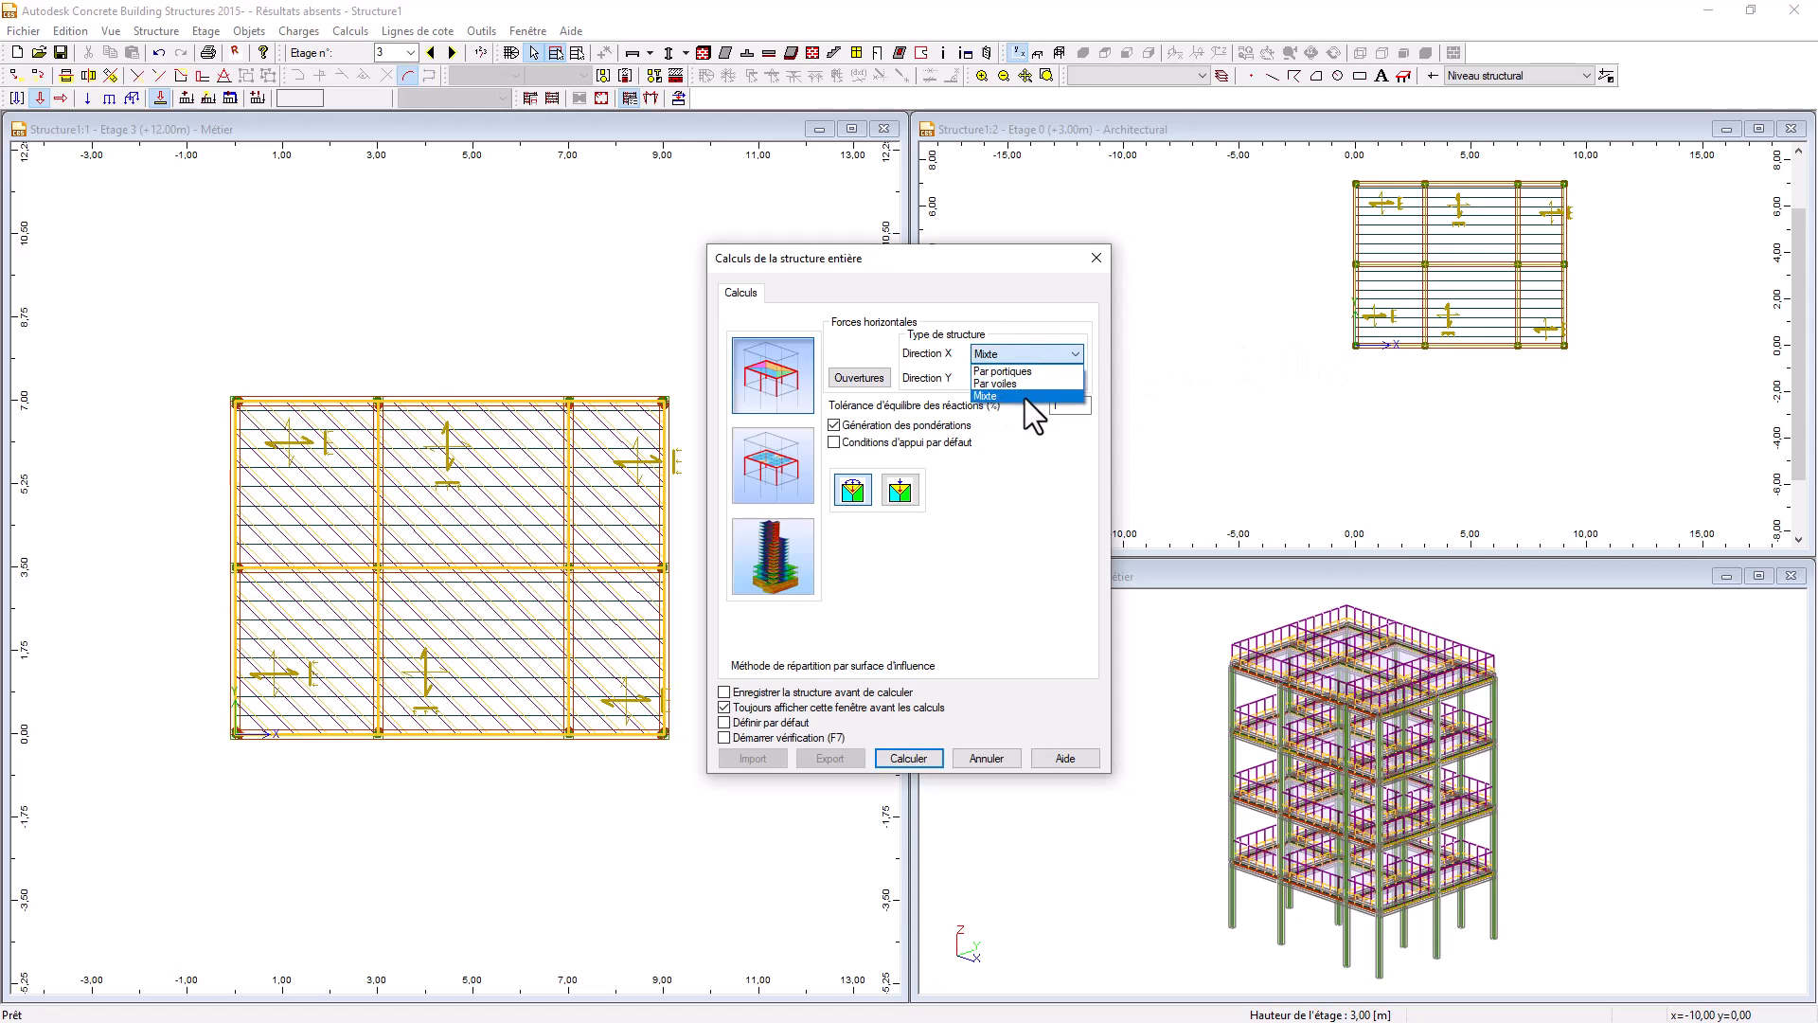
pyautogui.click(1025, 396)
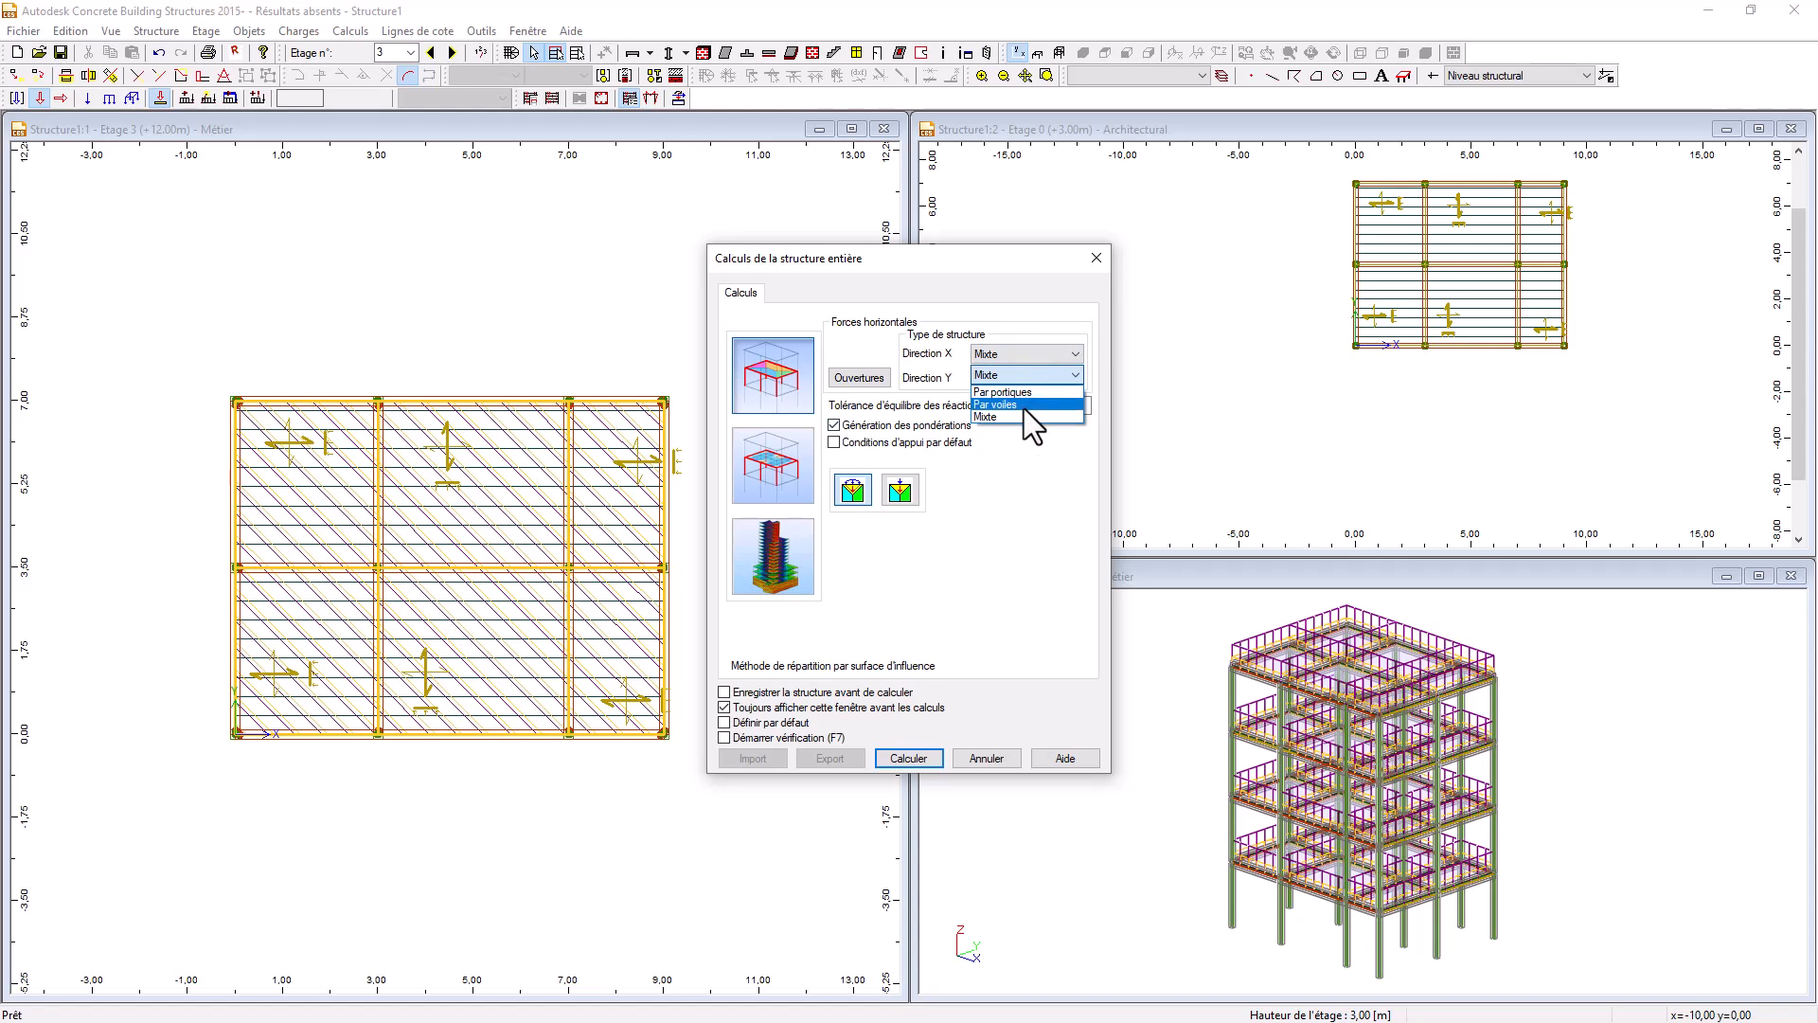
pyautogui.click(1023, 415)
pyautogui.click(923, 757)
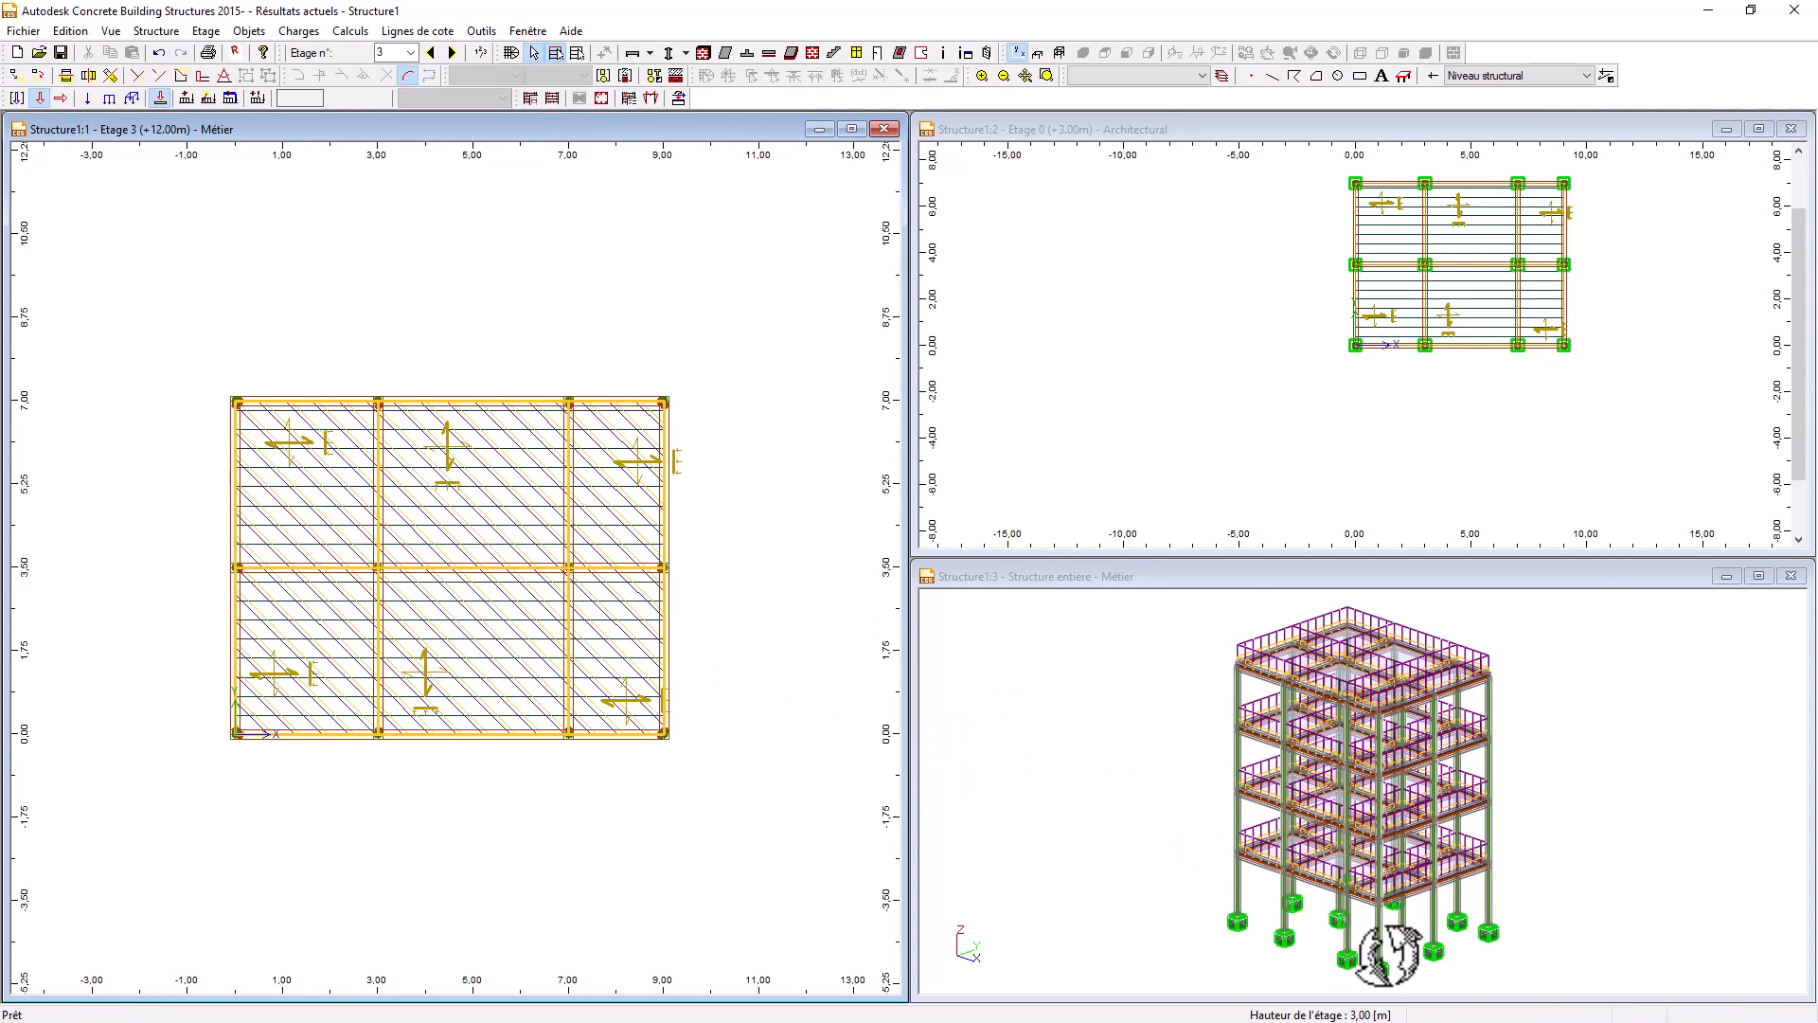
pyautogui.scroll(1, 1337, 942)
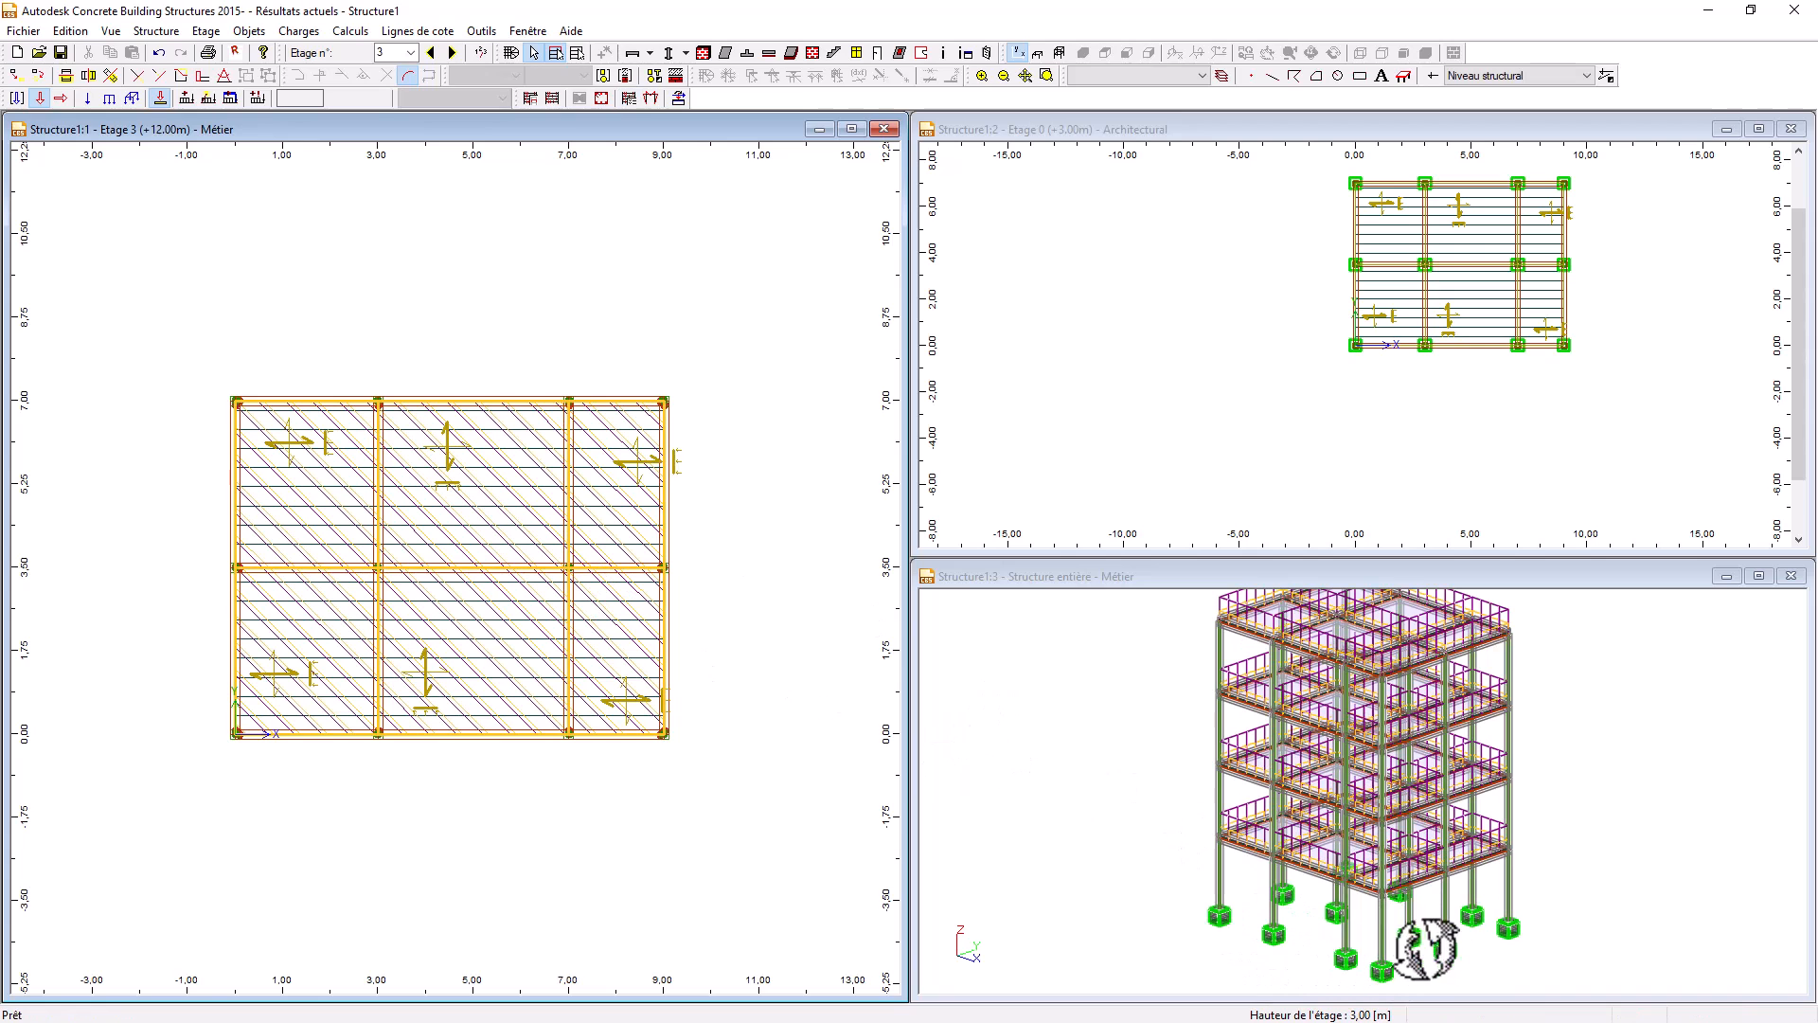
# - Switch to storey 0 and give it the custom name FONDATION
pyautogui.click(411, 52)
pyautogui.click(412, 54)
pyautogui.click(411, 53)
pyautogui.click(387, 108)
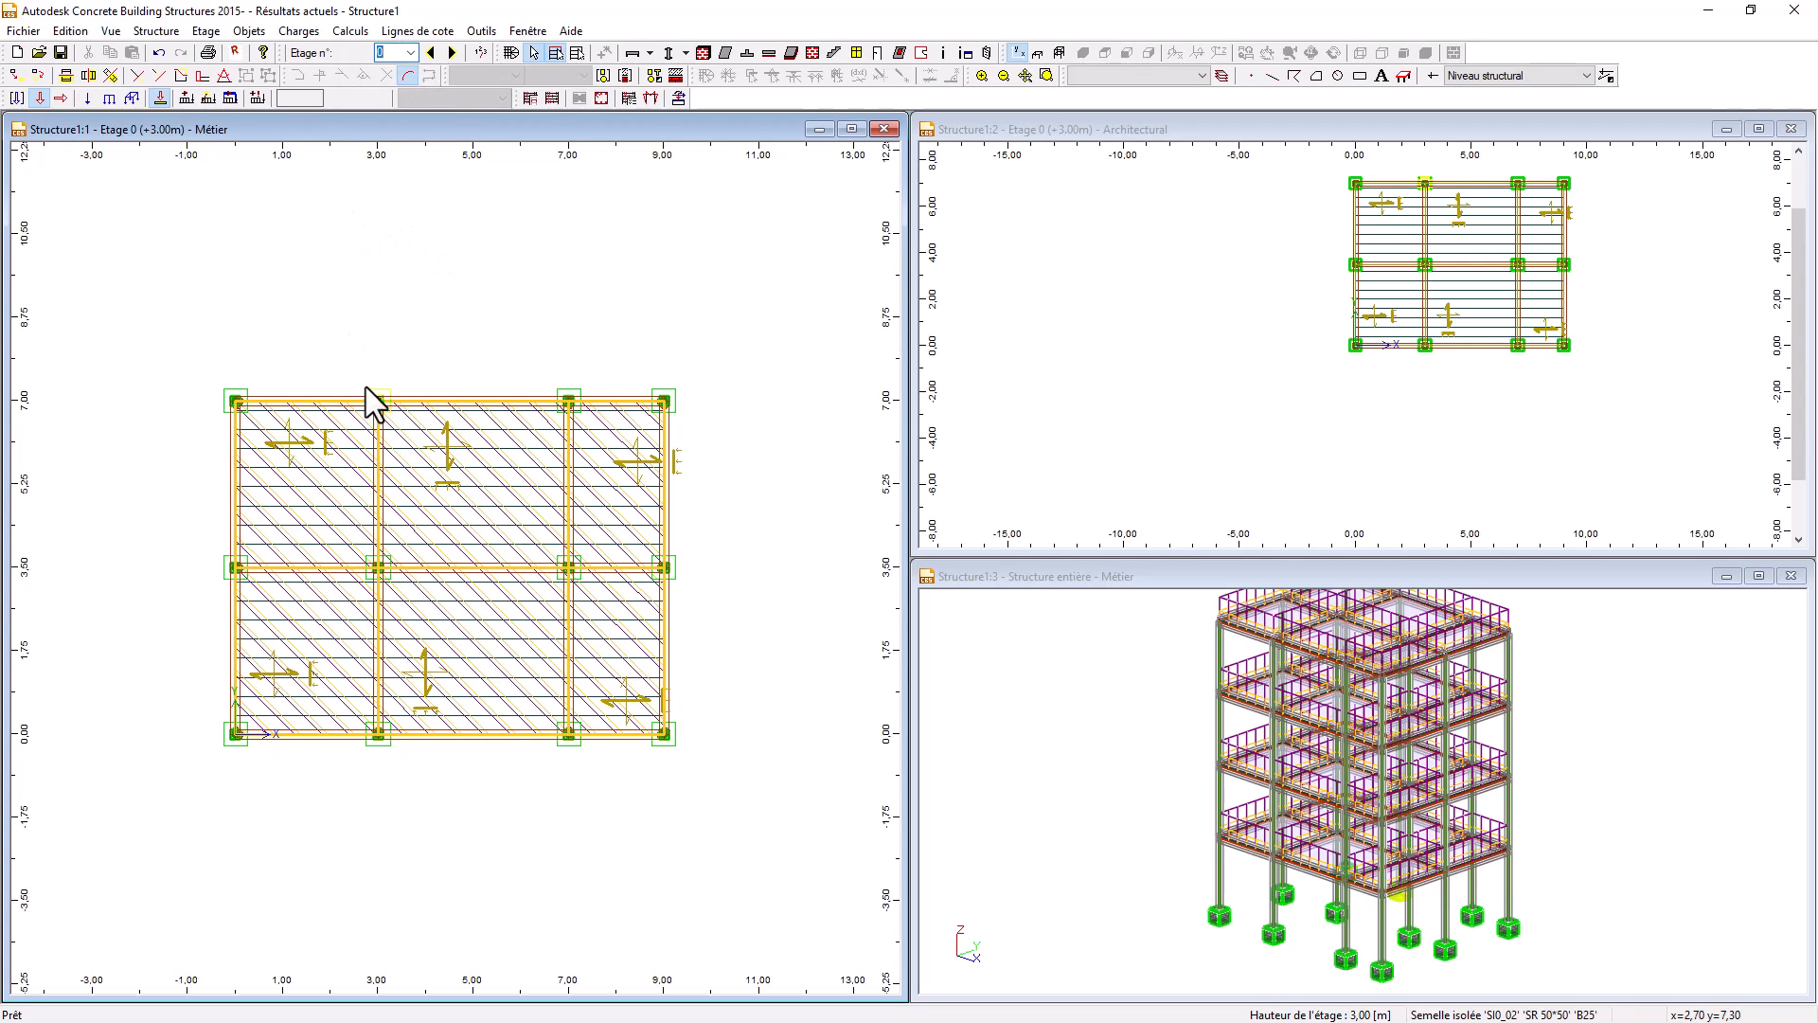
pyautogui.click(483, 53)
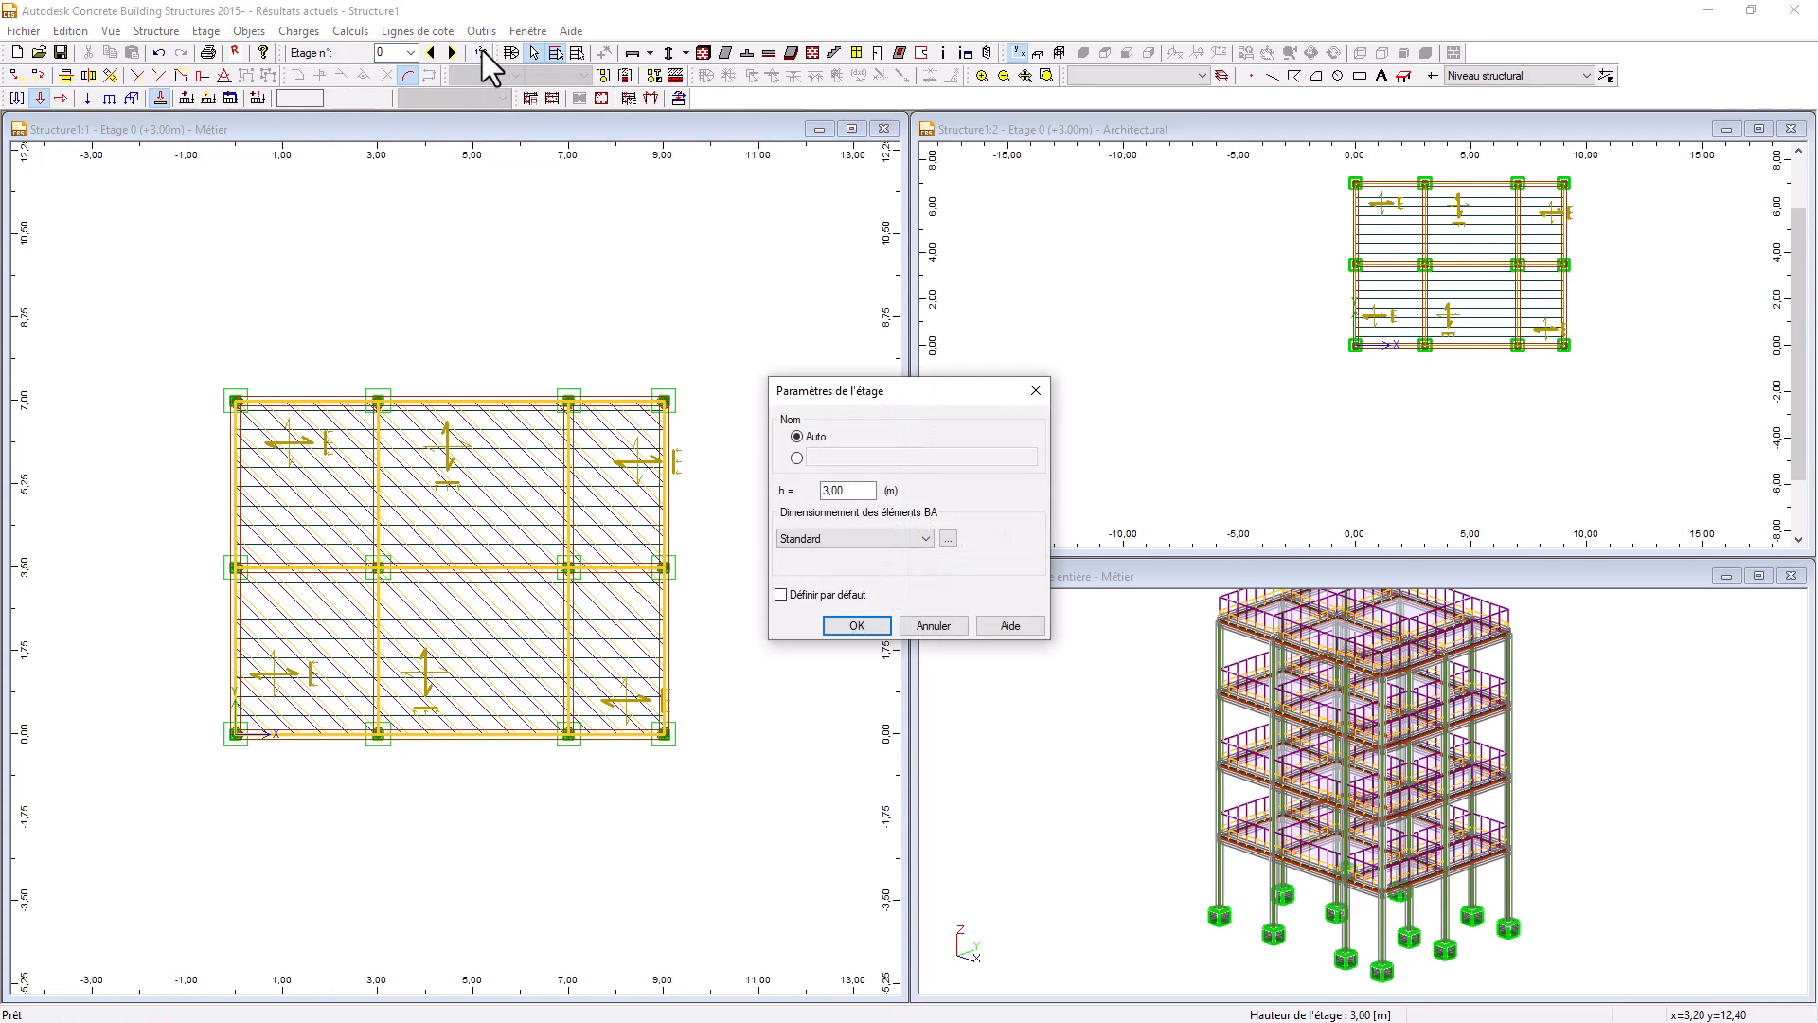
pyautogui.doubleClick(861, 491)
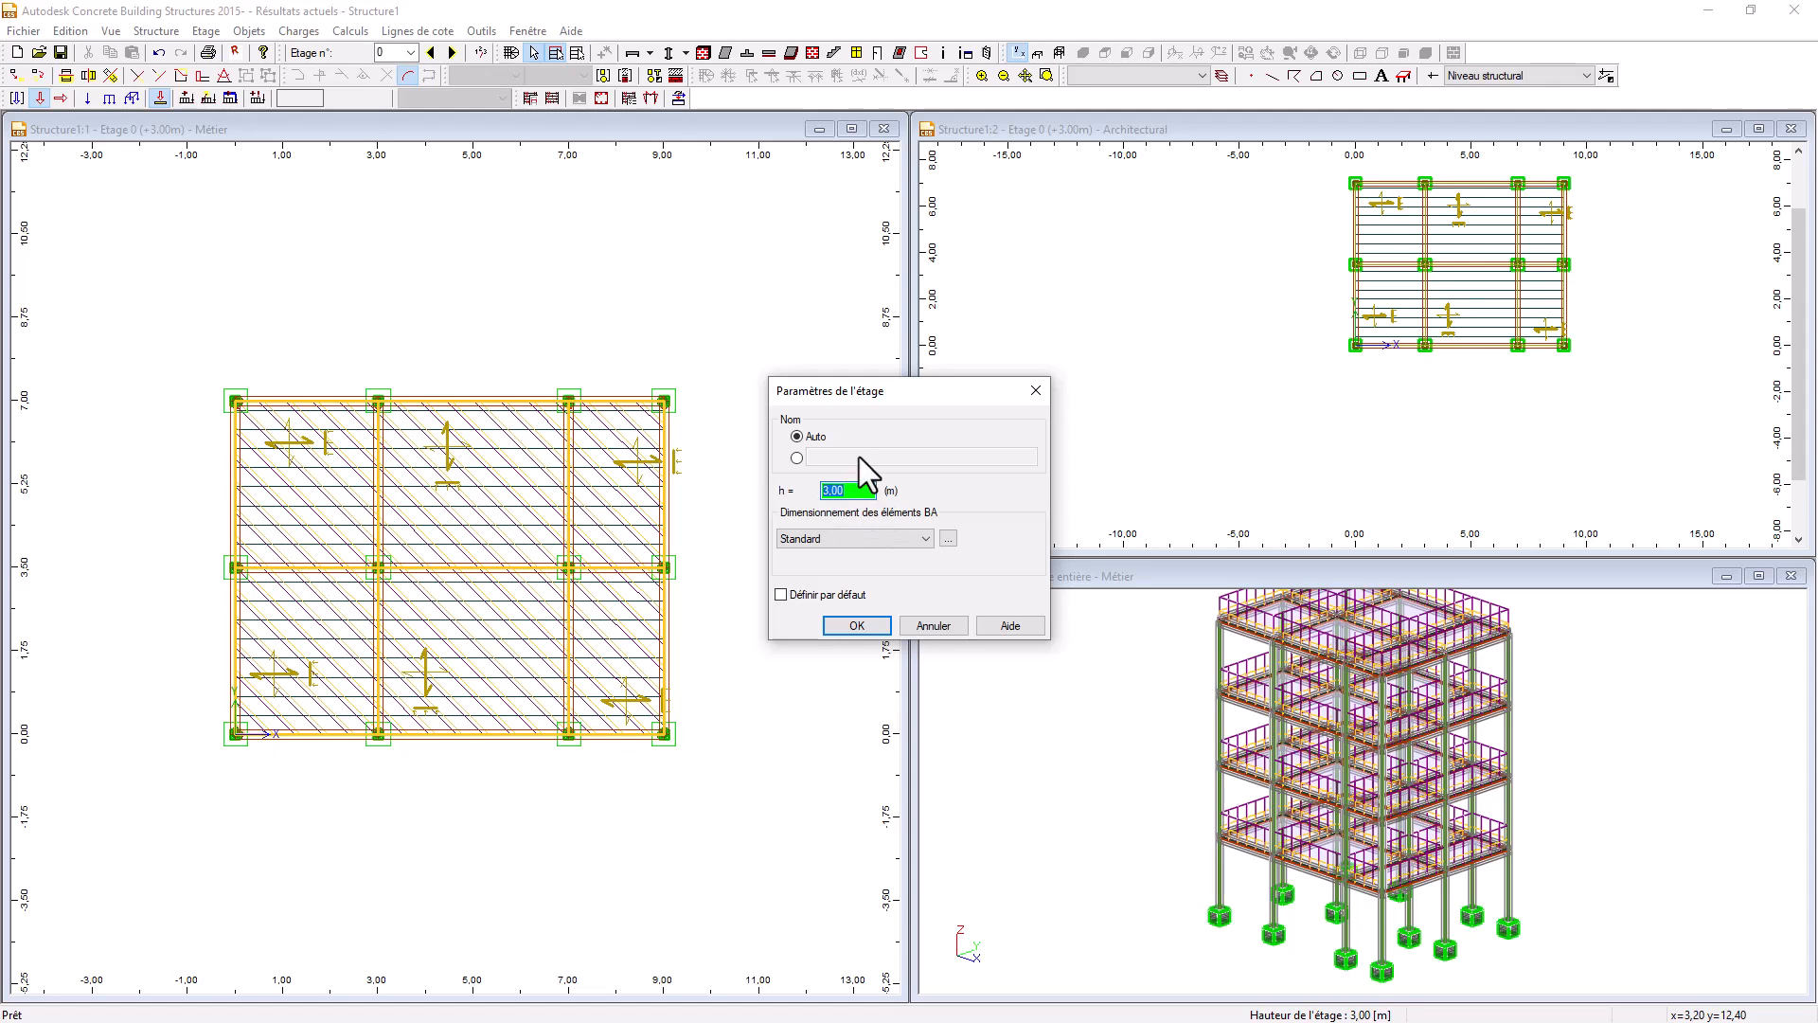
pyautogui.click(798, 458)
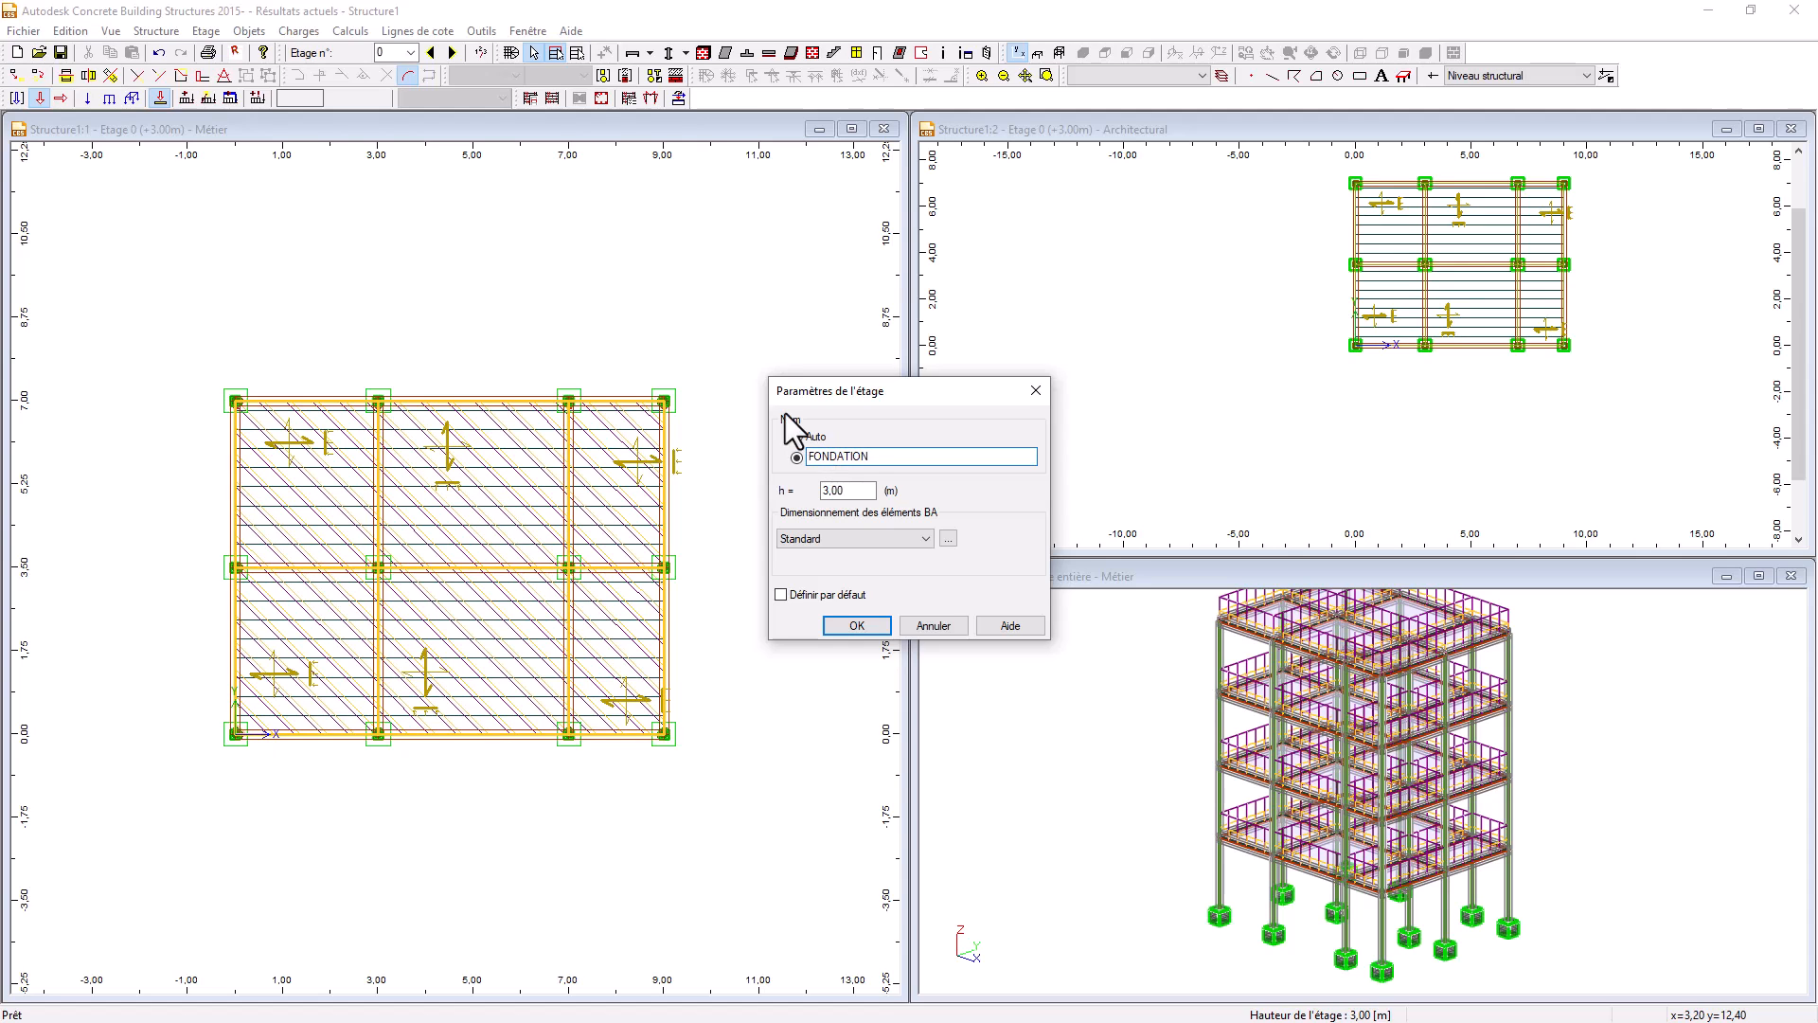
pyautogui.click(839, 624)
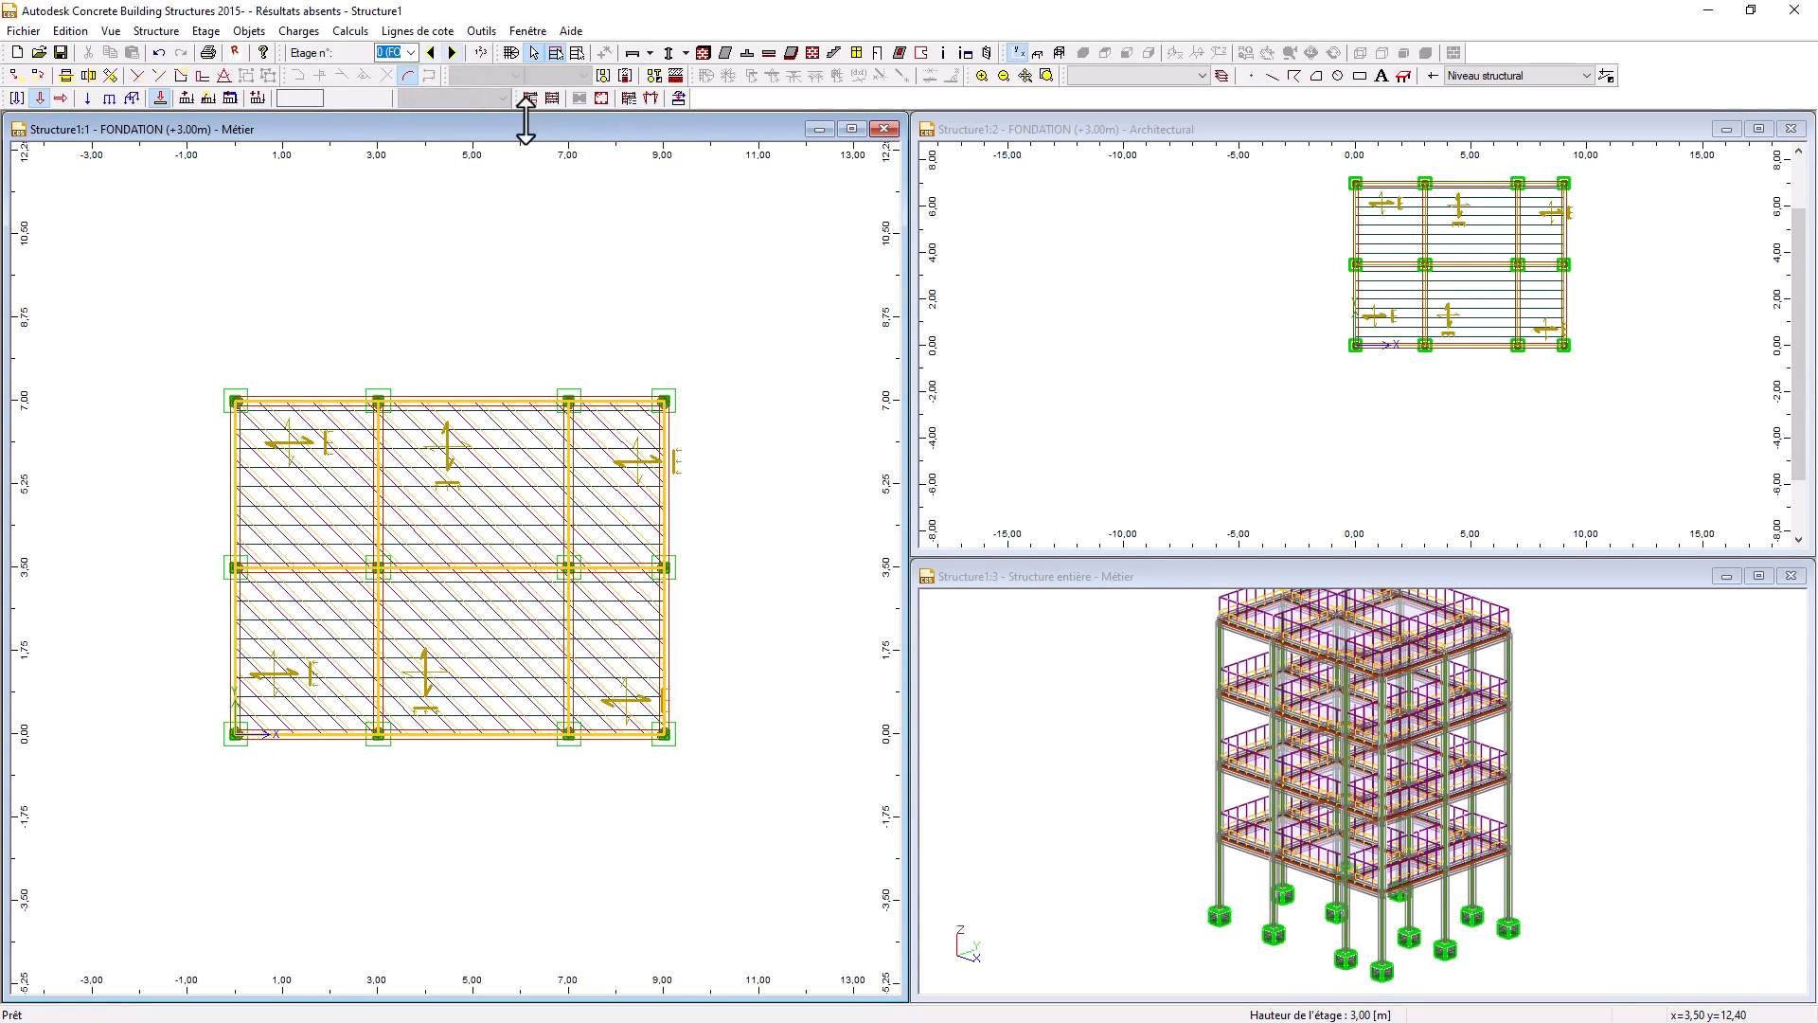
# - Move up to storey 1 and give it the custom name RDC
pyautogui.click(454, 54)
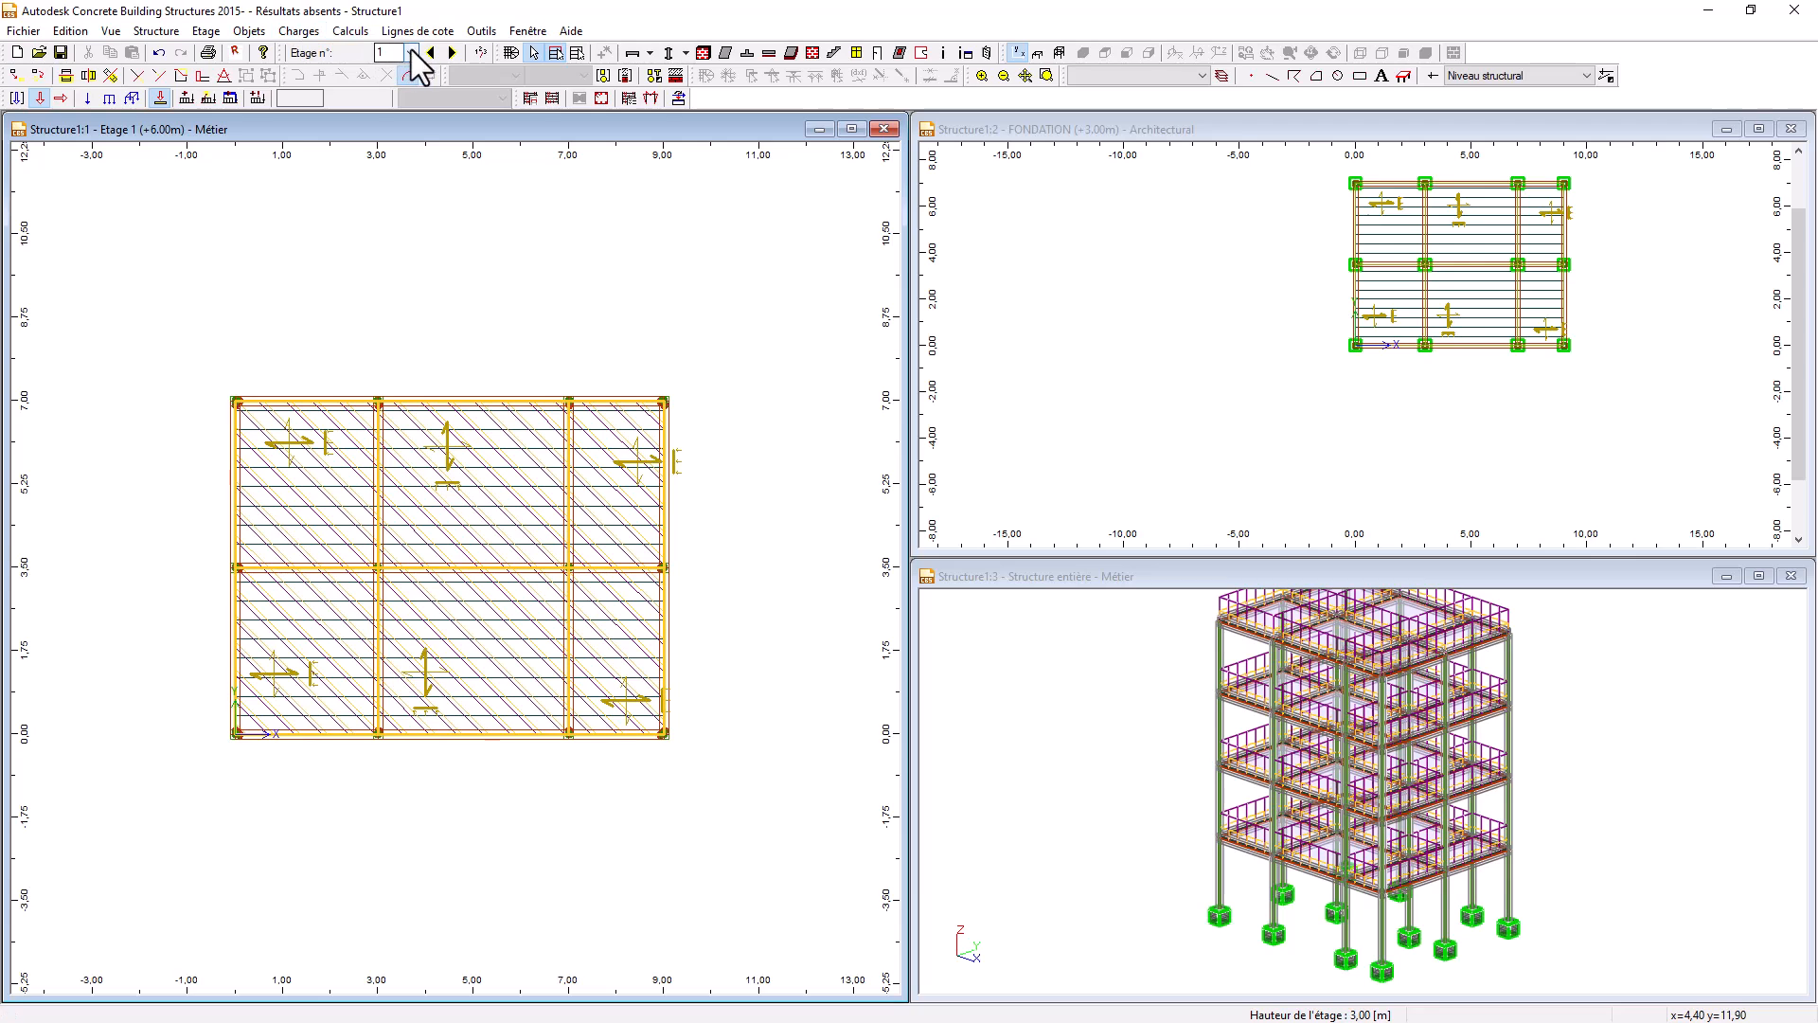
pyautogui.click(526, 51)
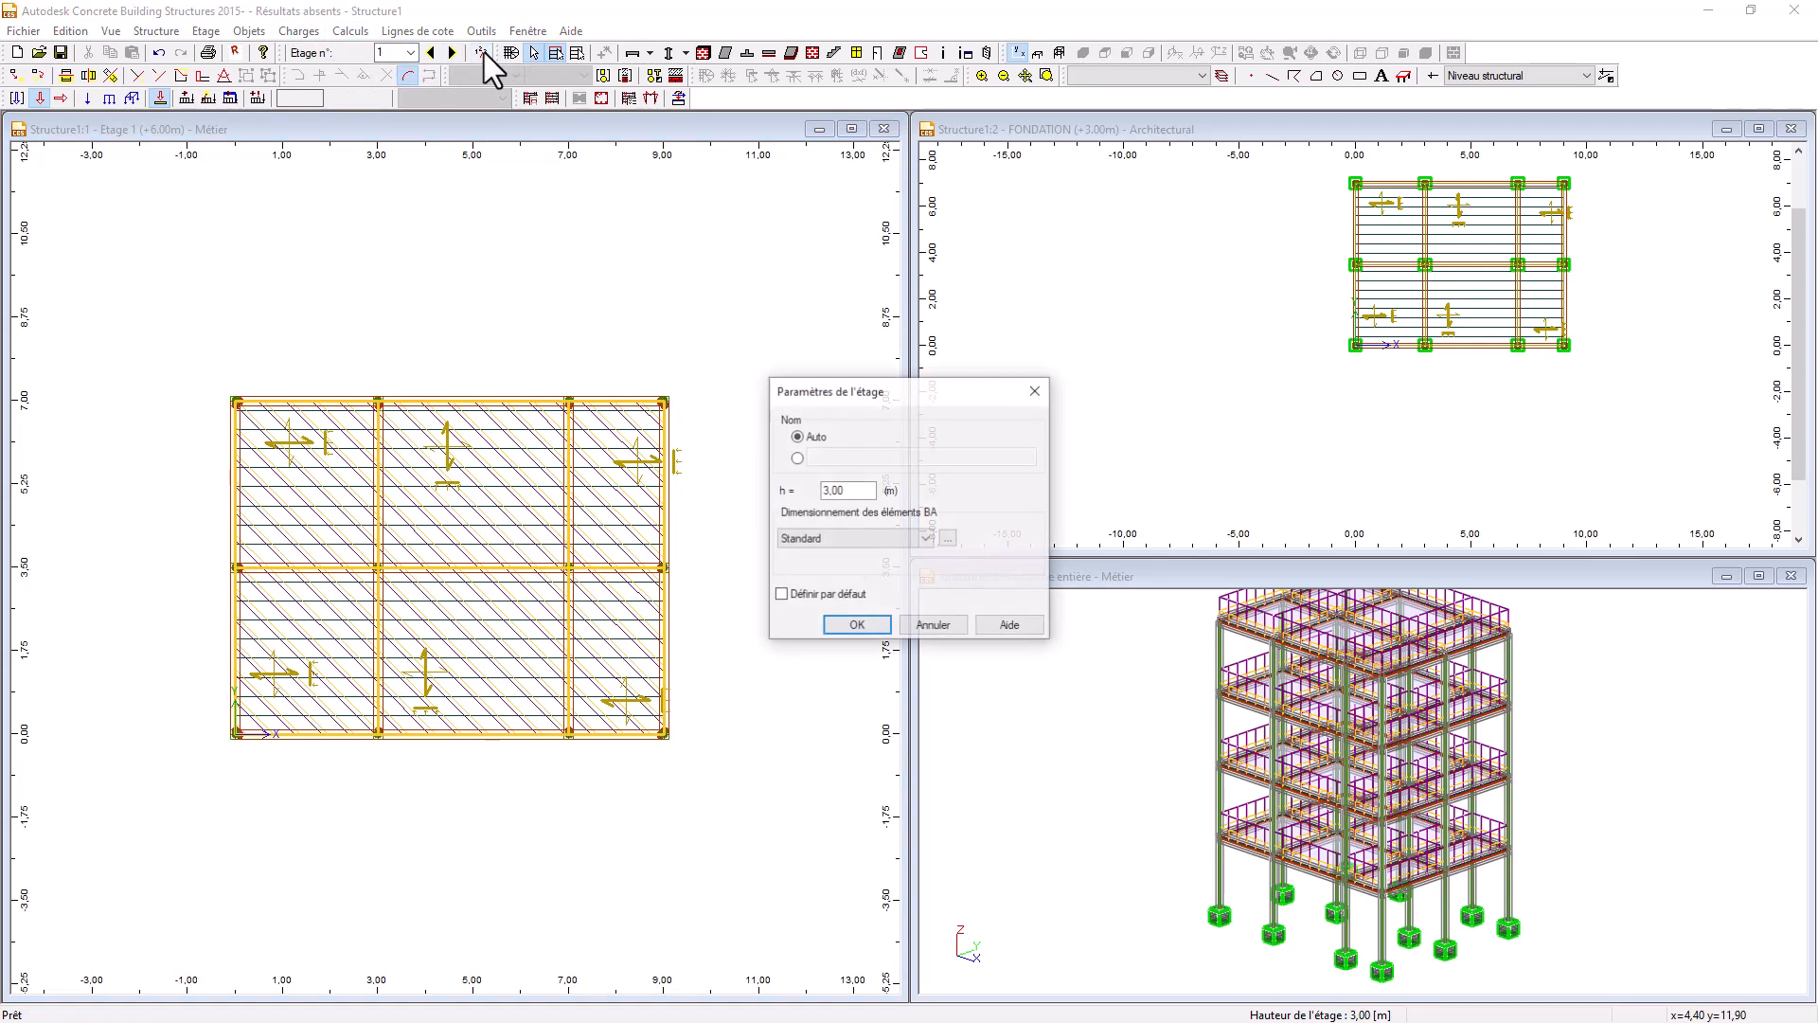
pyautogui.click(796, 458)
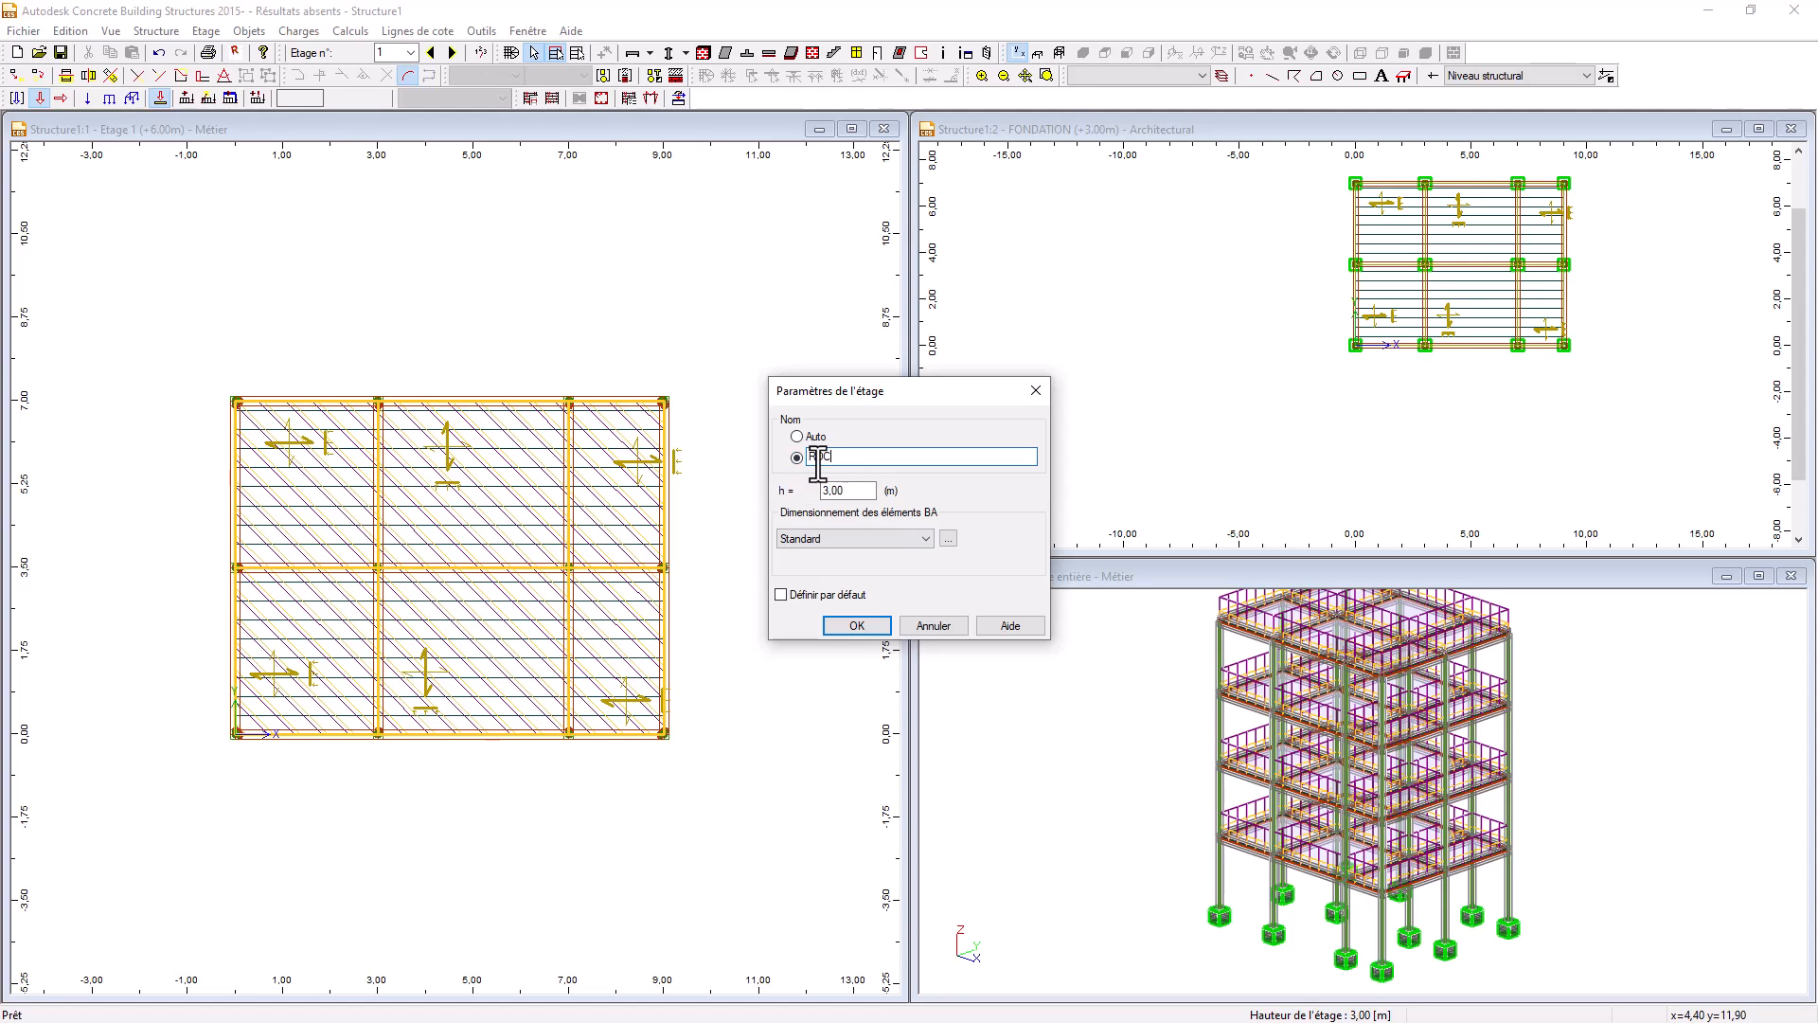
pyautogui.click(852, 626)
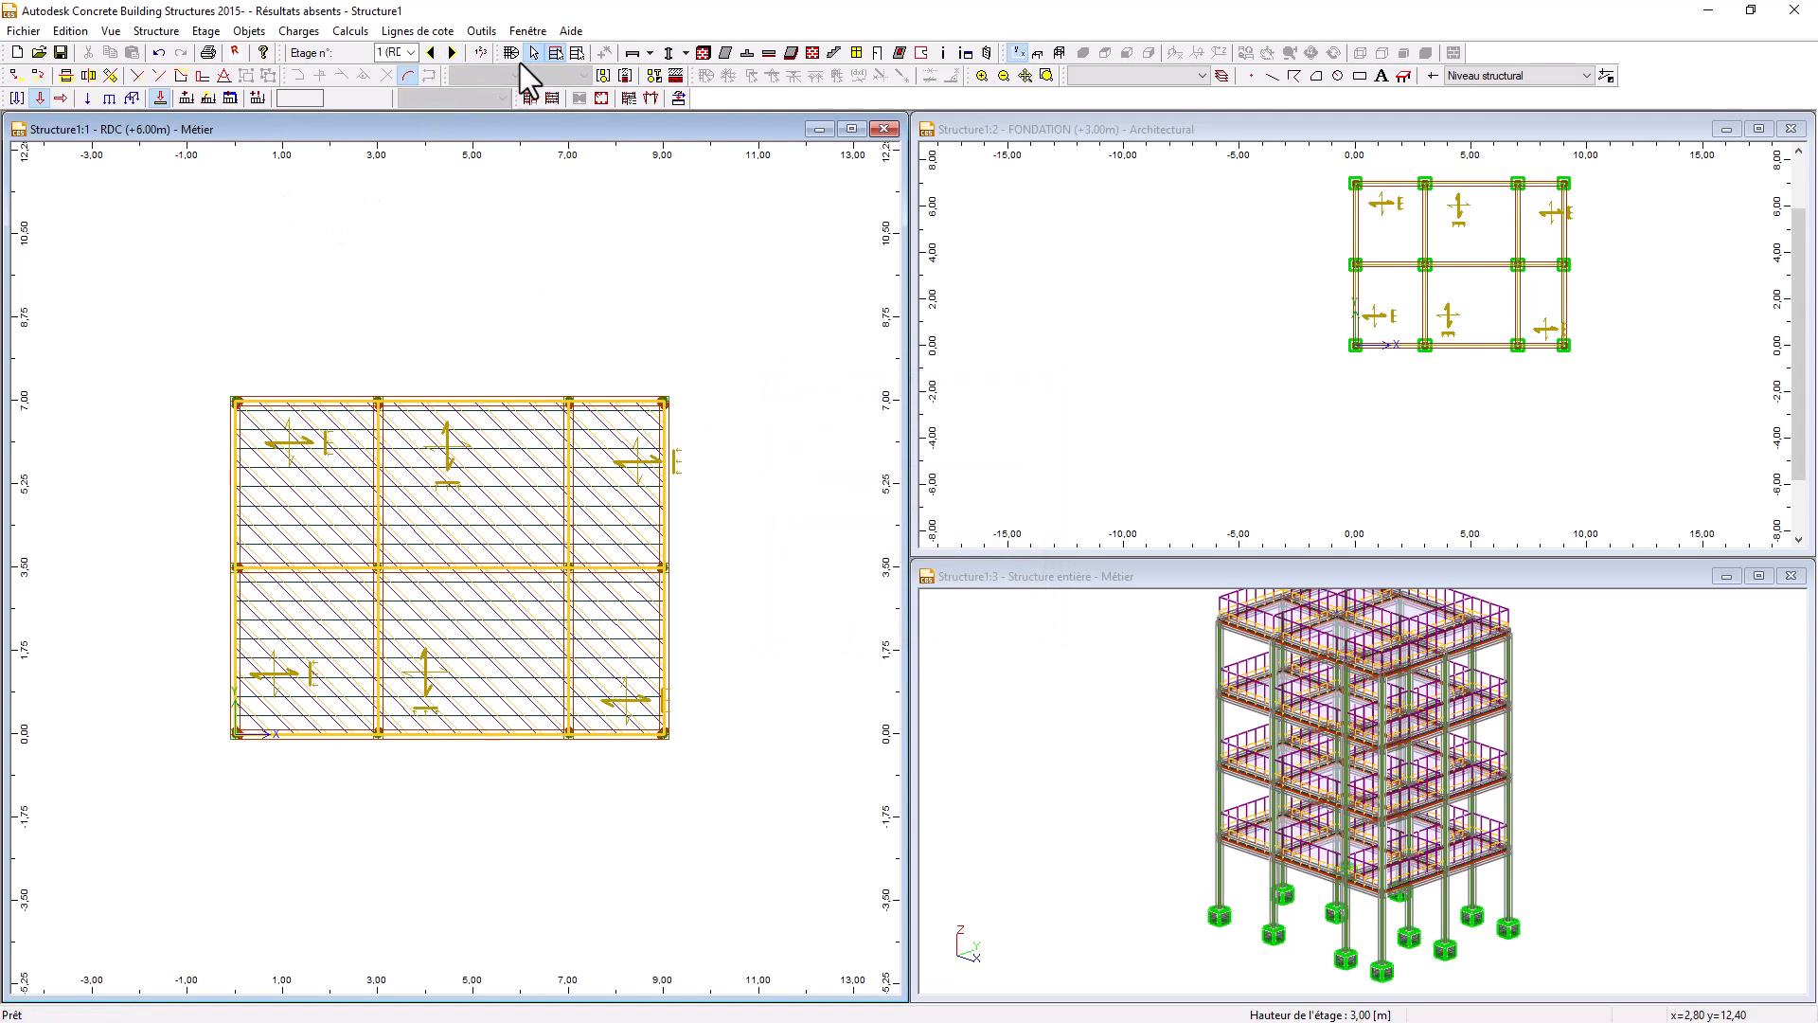
# - Return to the FONDATION storey and set its height to 1 m
pyautogui.click(432, 52)
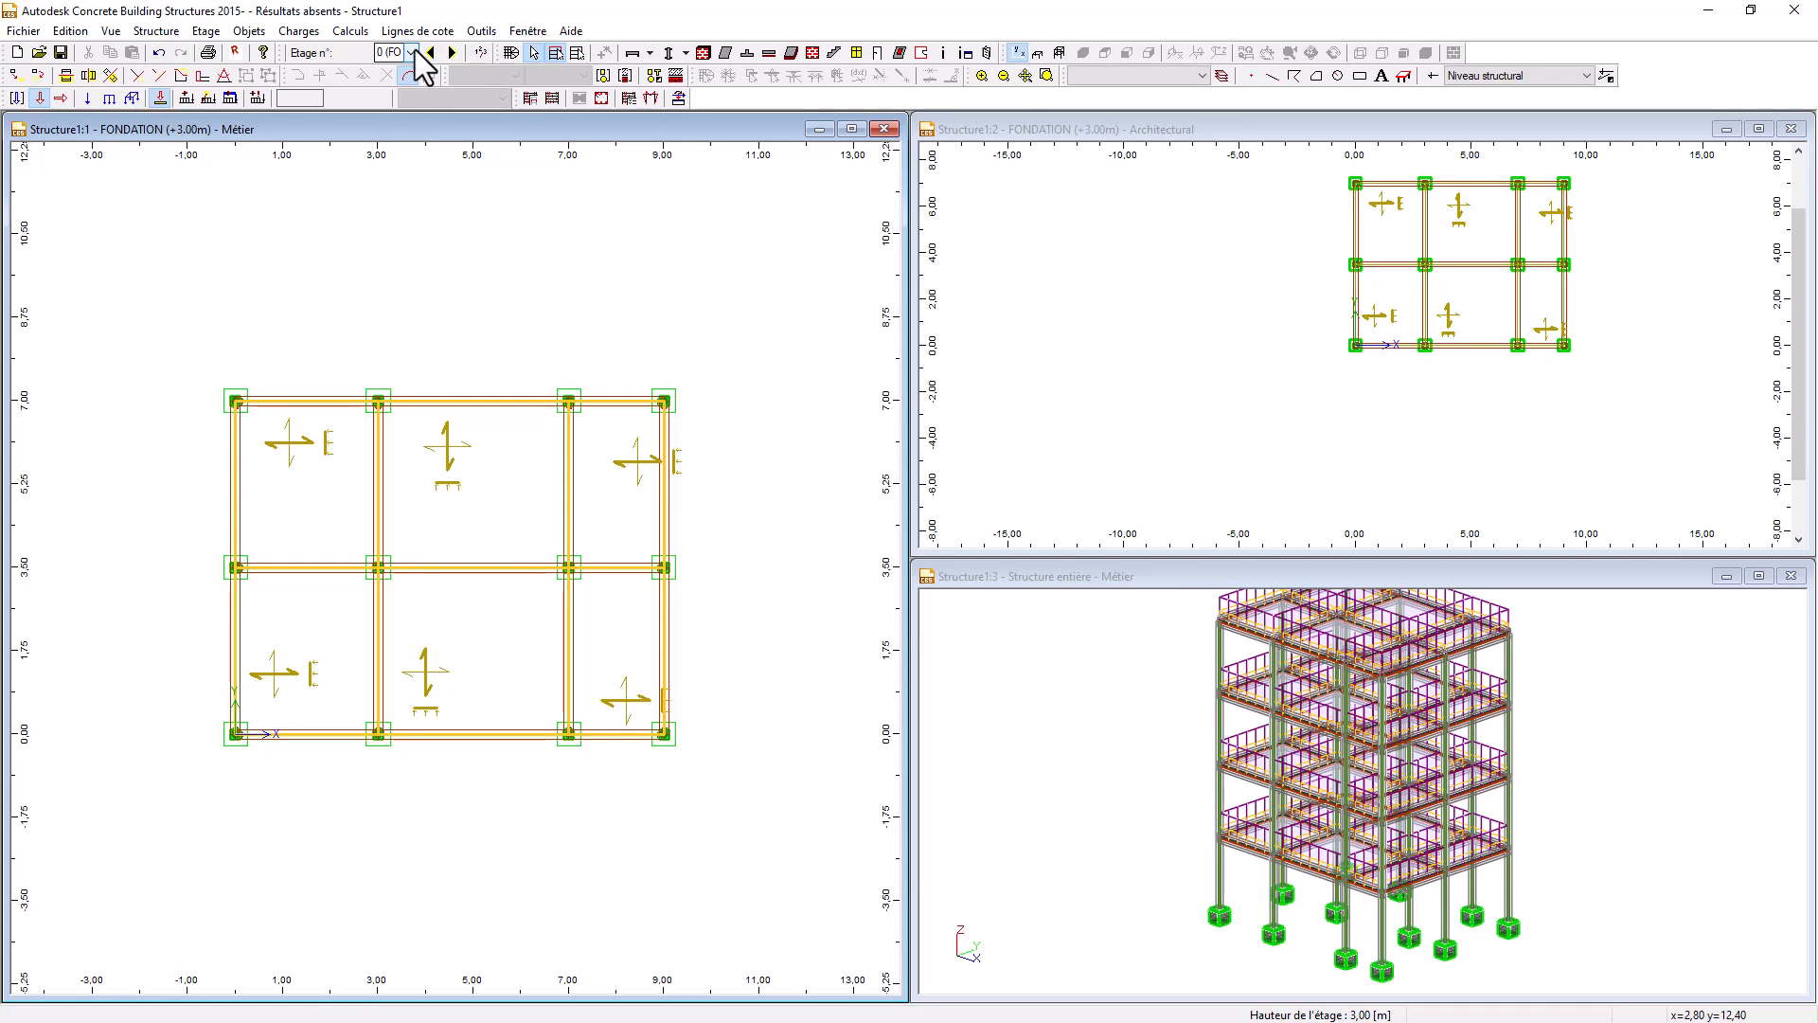
pyautogui.click(480, 53)
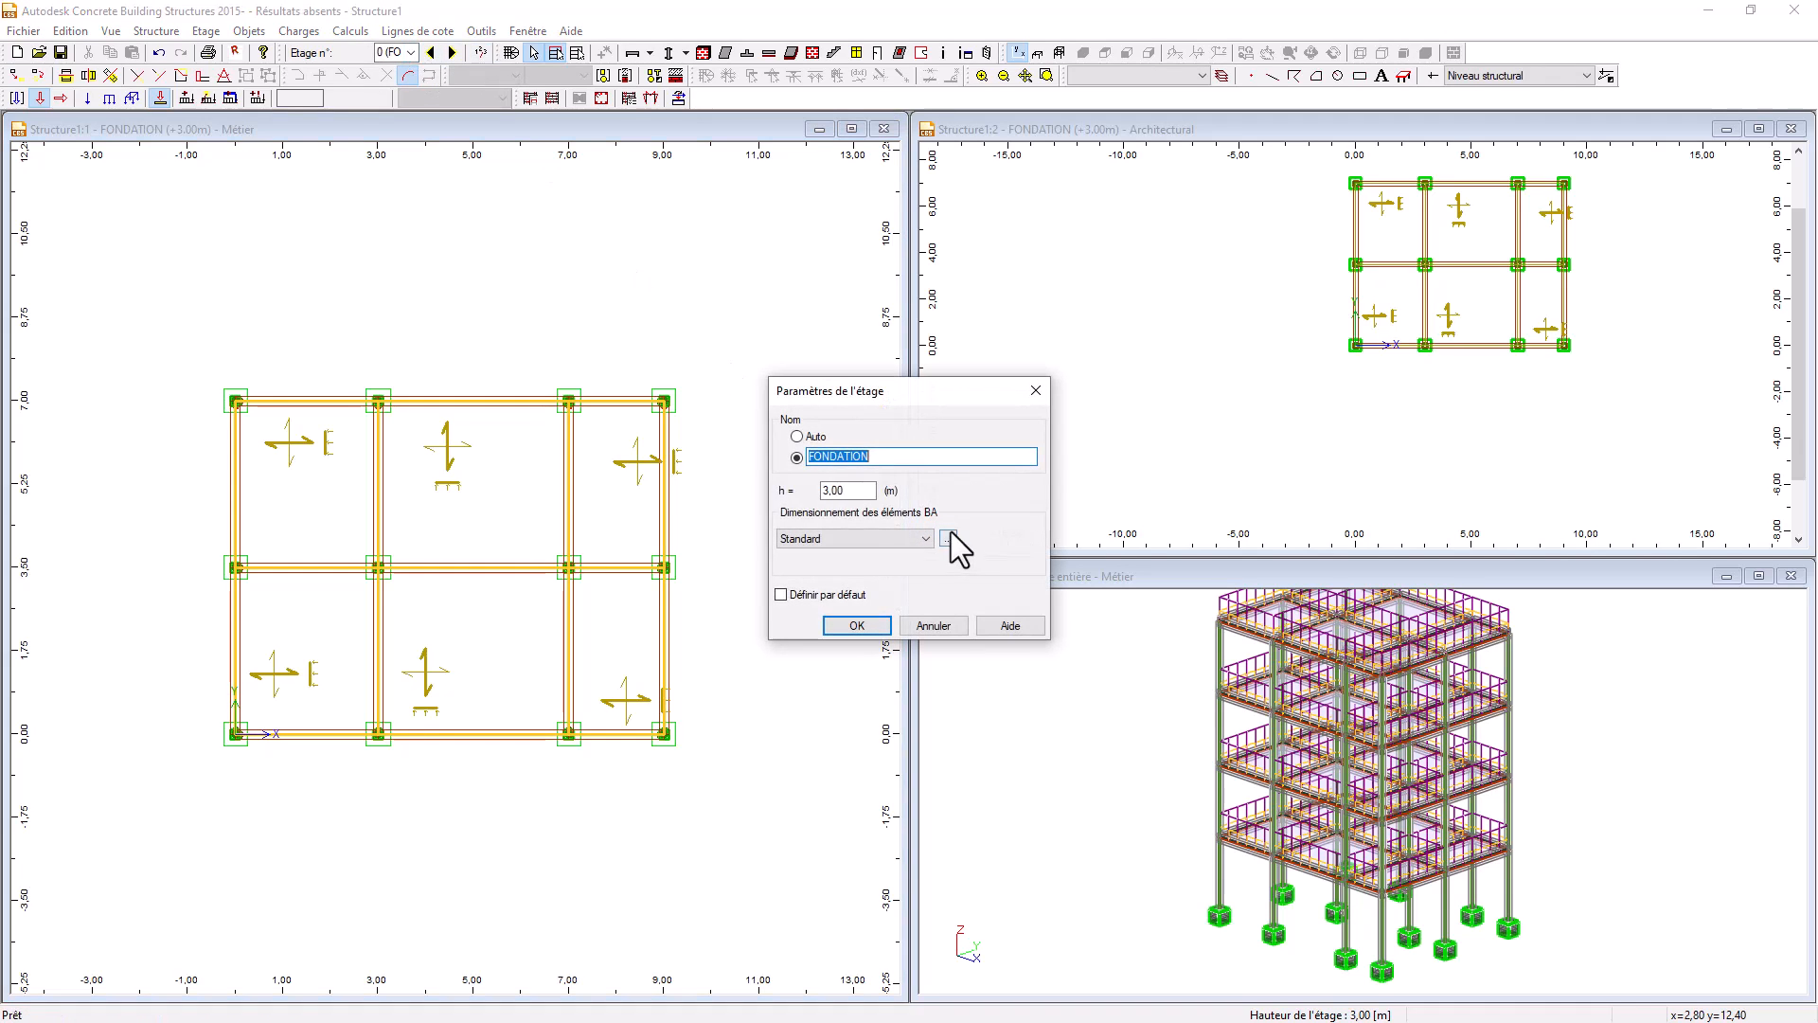
pyautogui.moveTo(846, 491); pyautogui.dragTo(775, 491)
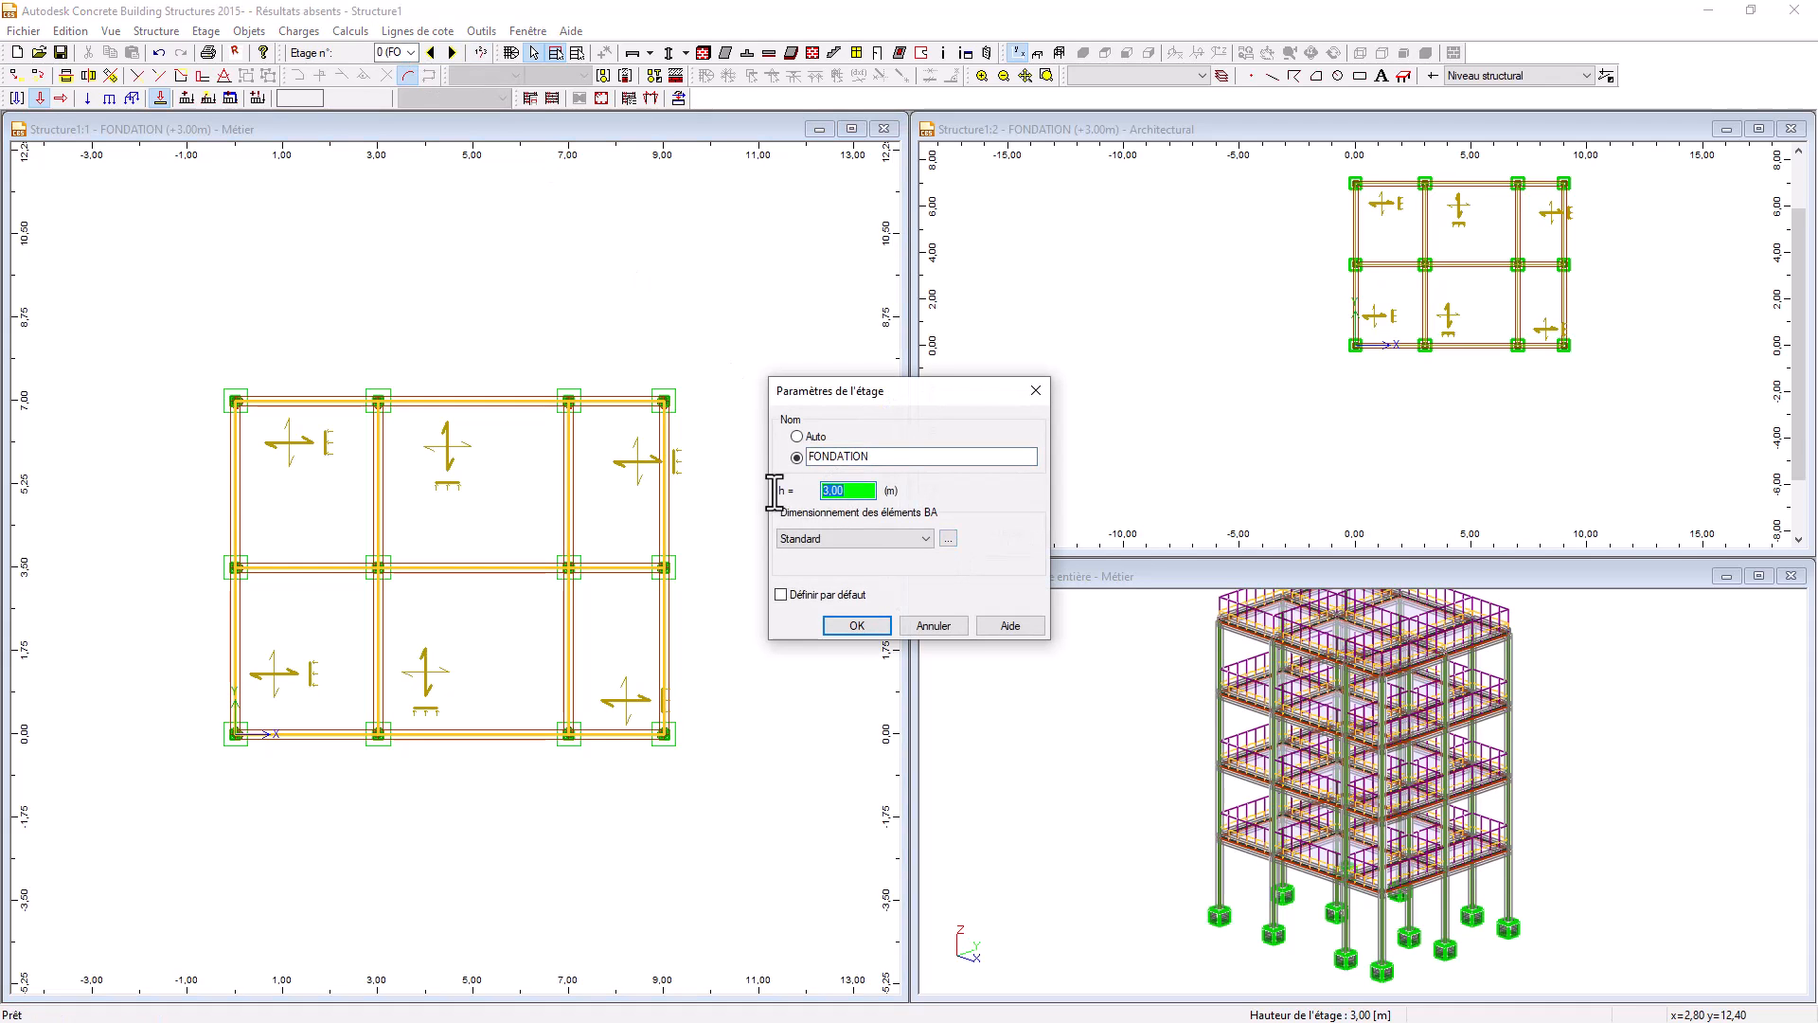
pyautogui.write('1')
pyautogui.click(856, 625)
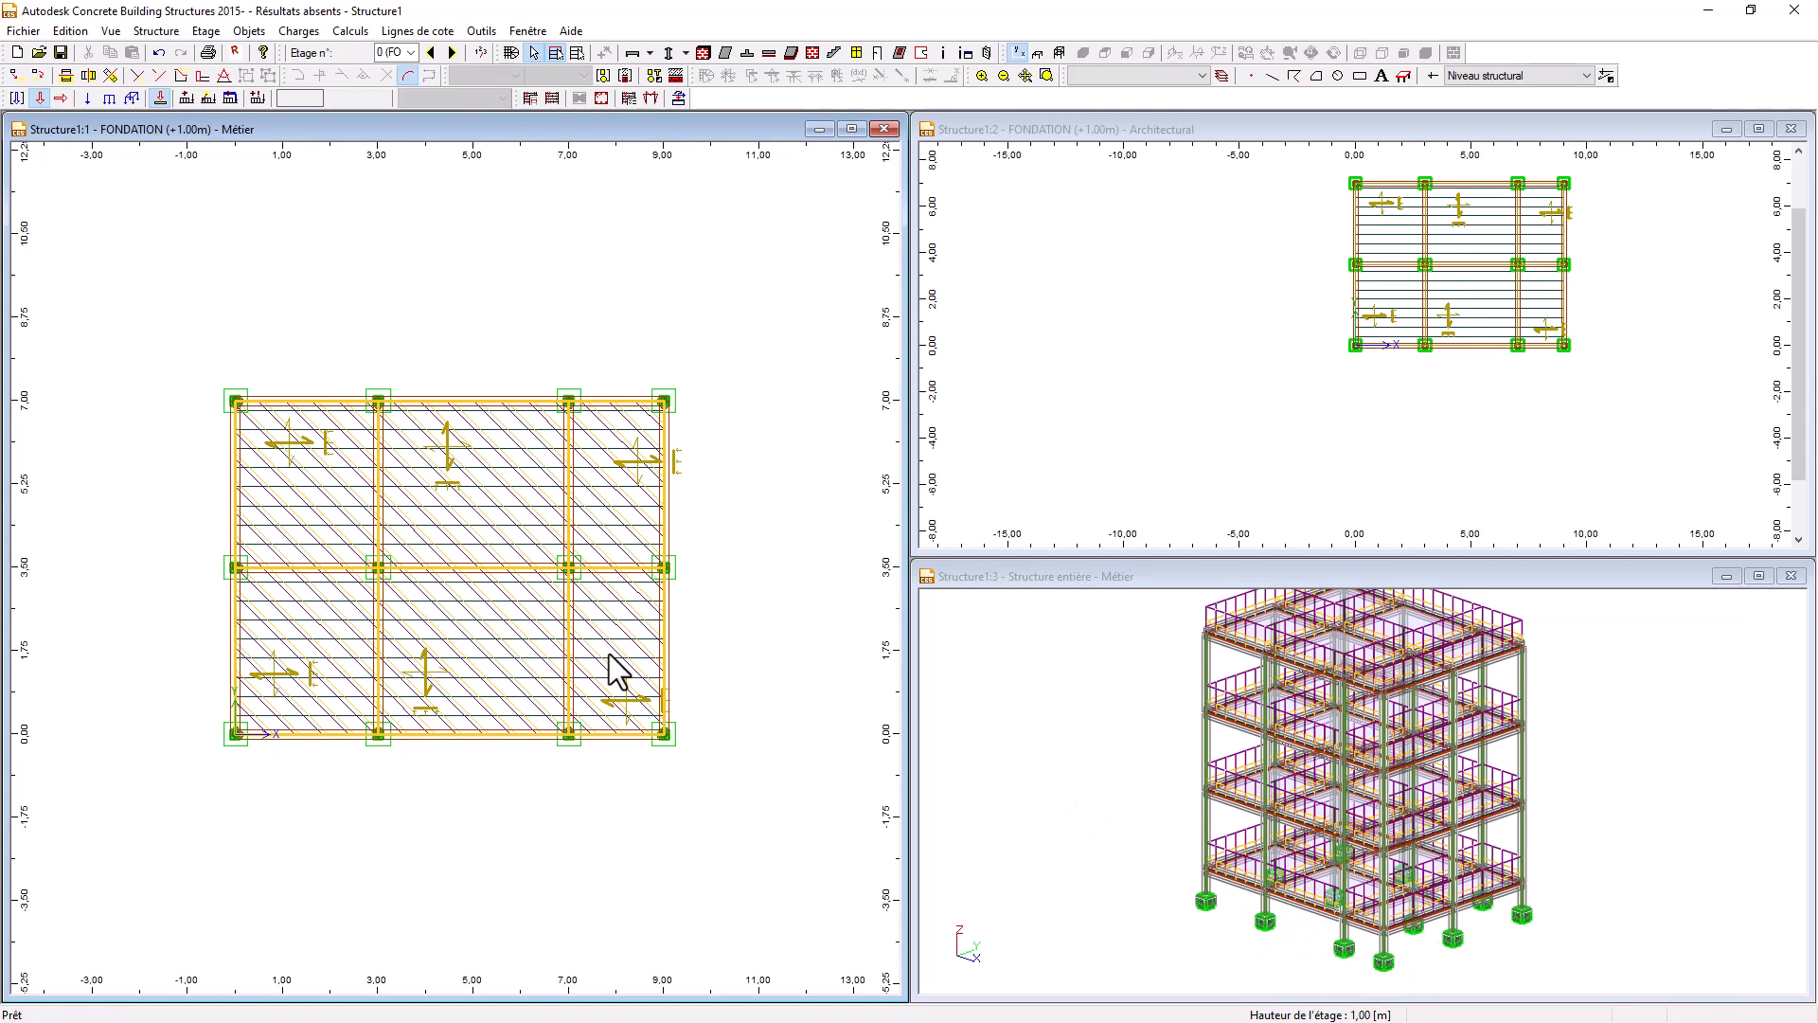
# - Go up to storey 2 and give it the custom name ETG1
pyautogui.click(453, 52)
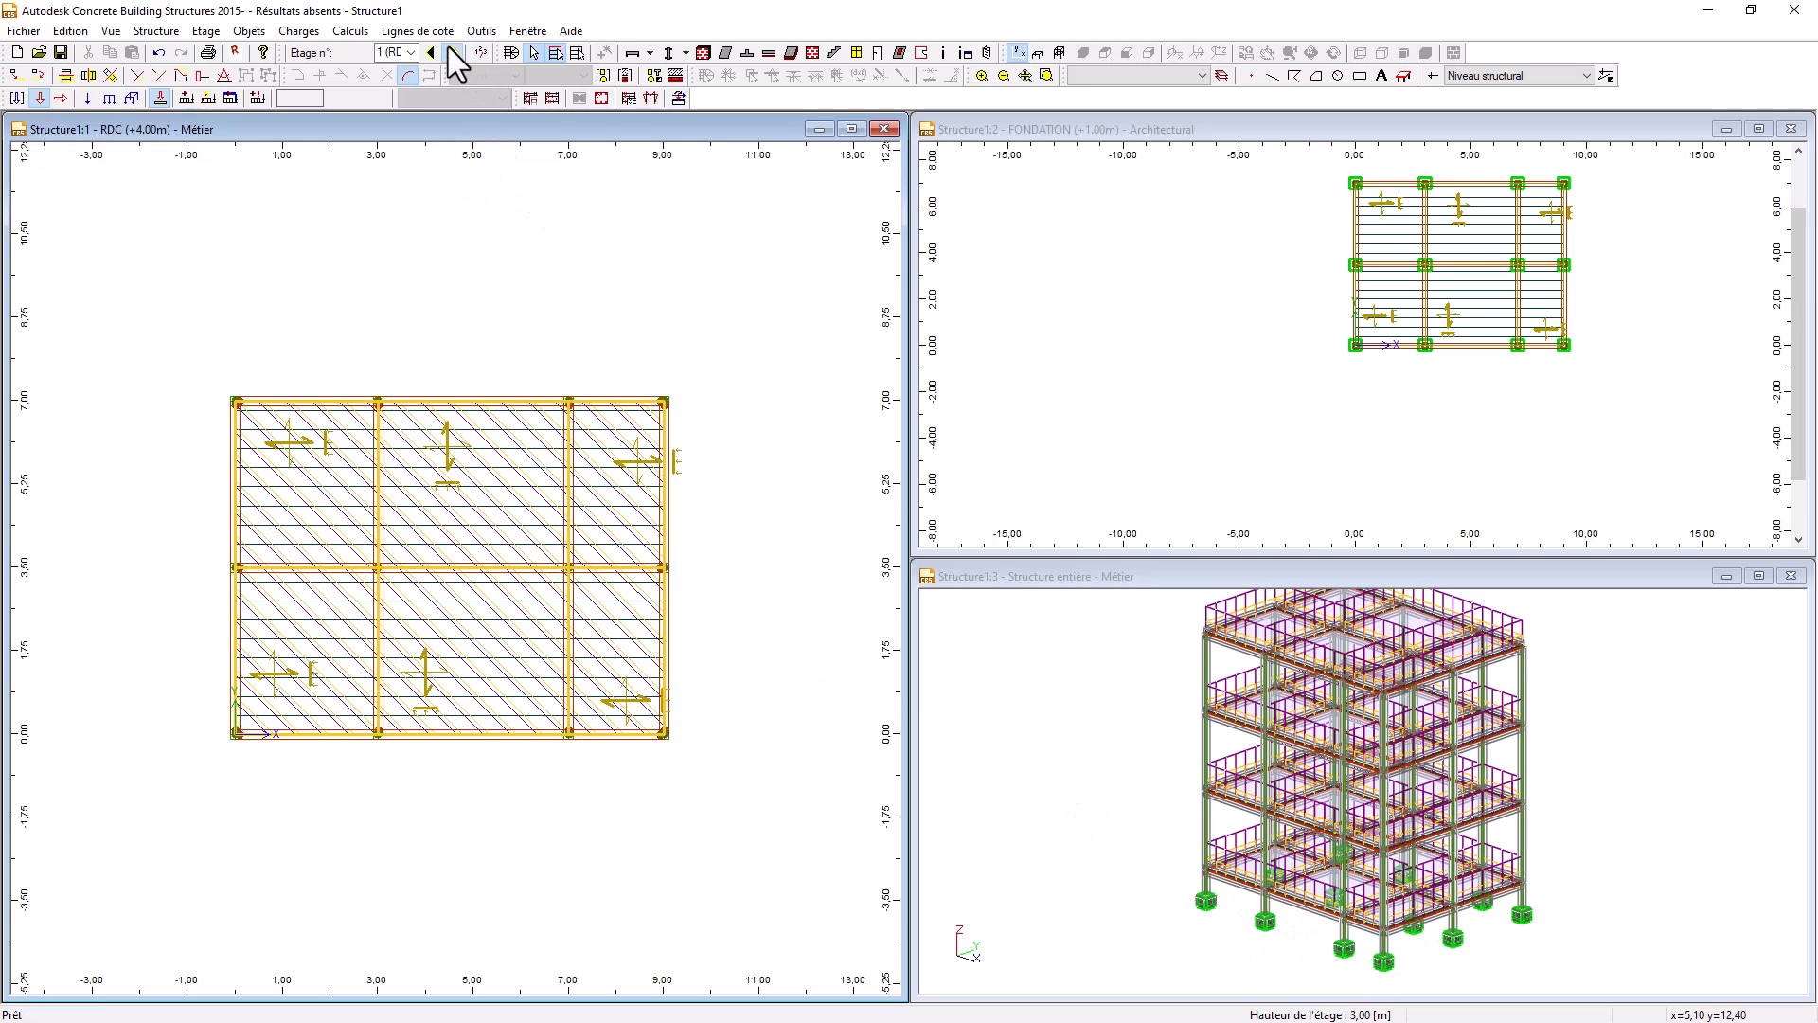
pyautogui.click(453, 52)
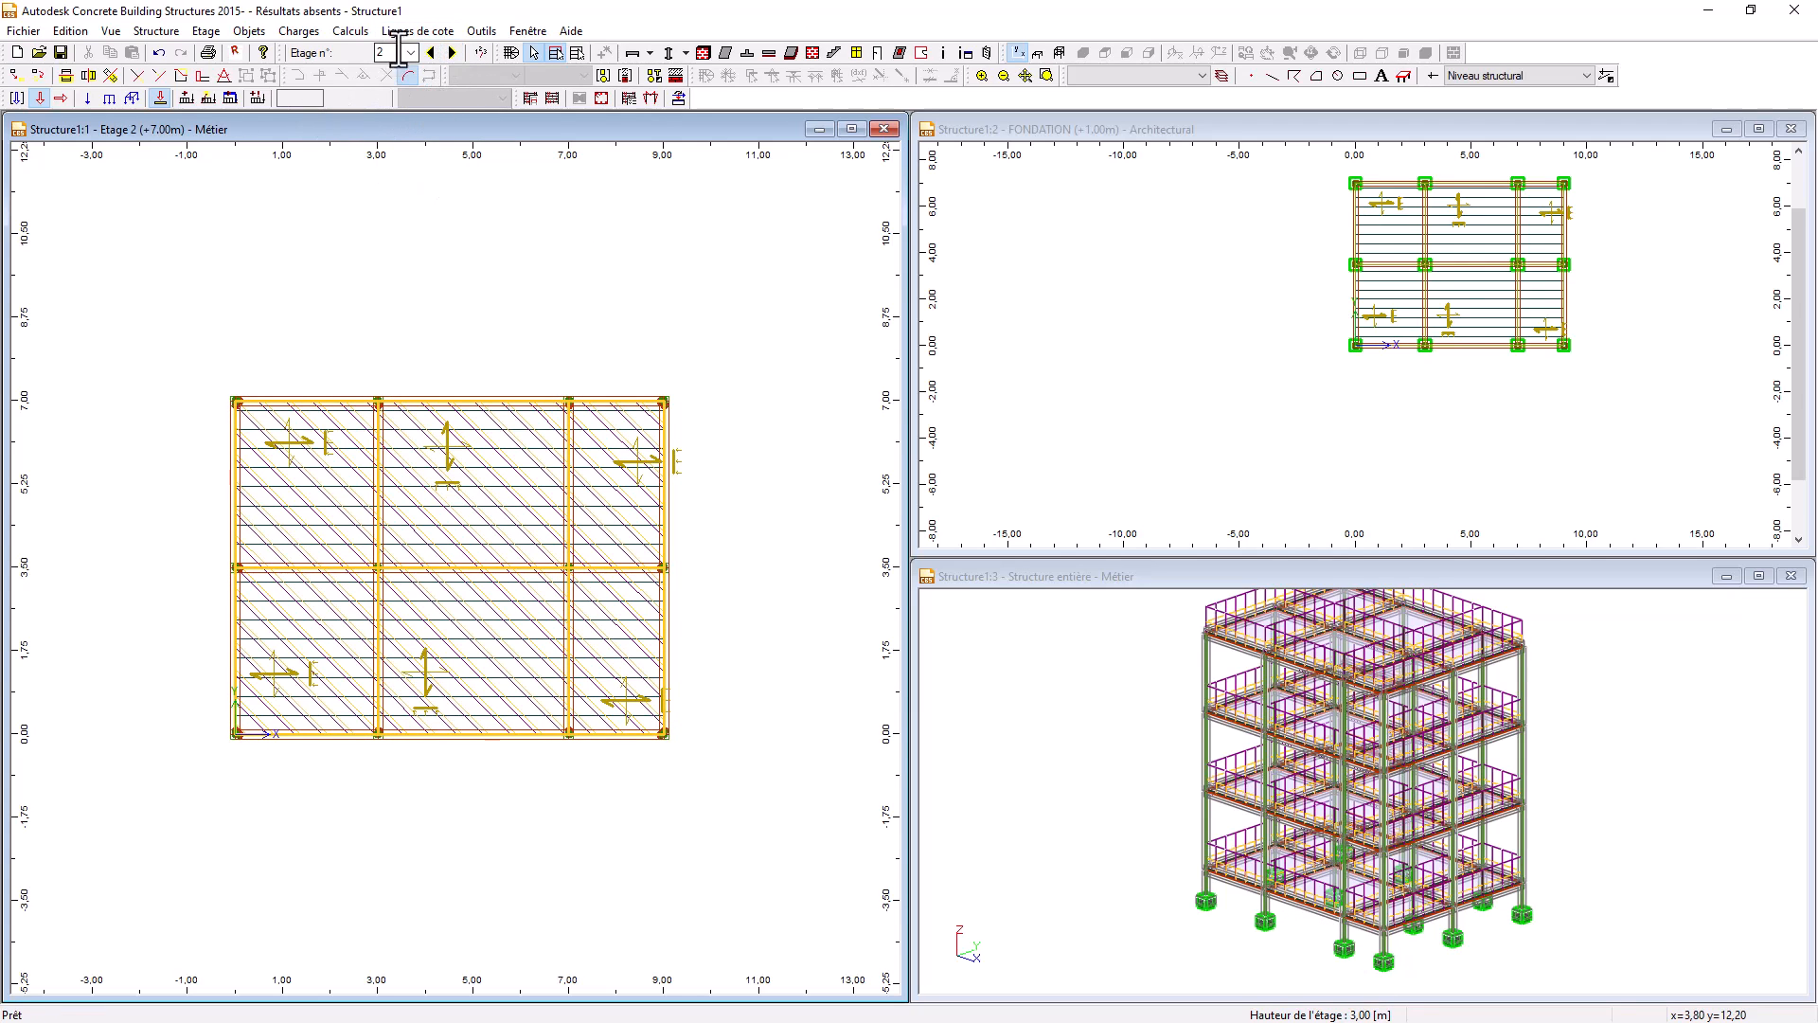
pyautogui.click(481, 52)
pyautogui.click(798, 458)
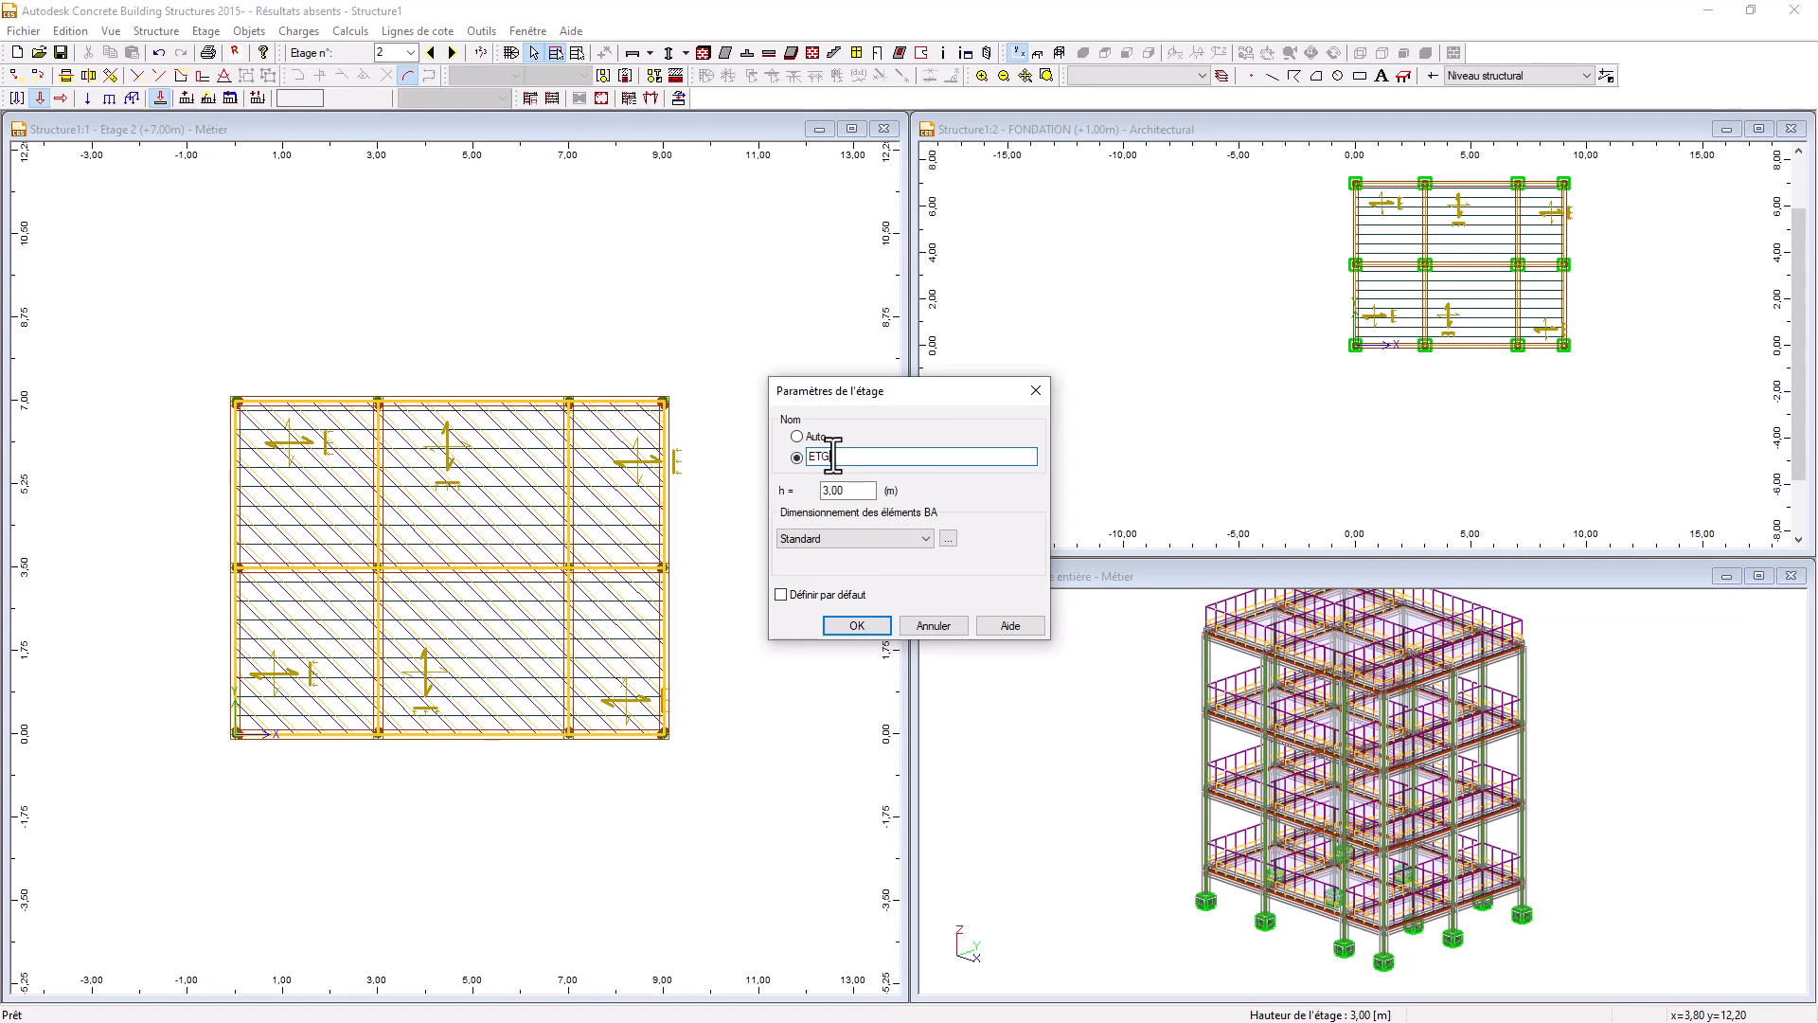
pyautogui.write('ETG1')
pyautogui.click(851, 622)
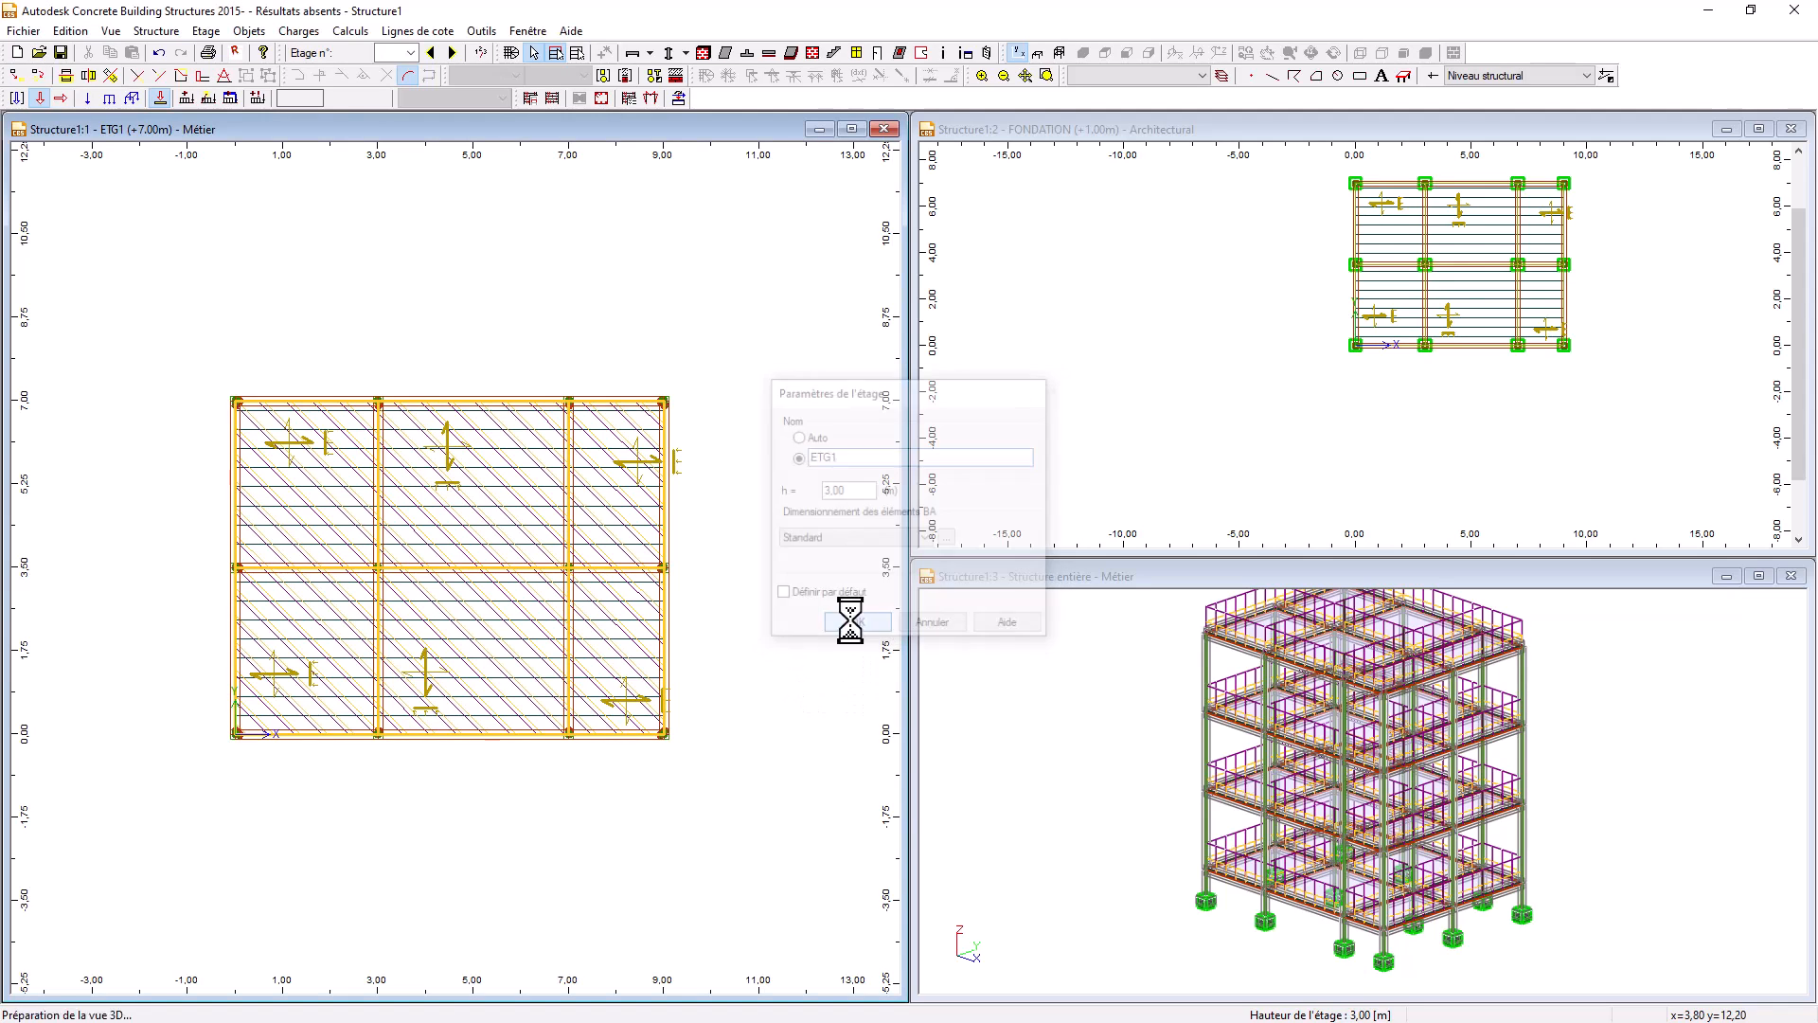
# - Go to storey 3 and give it the custom name ETG2
pyautogui.click(453, 53)
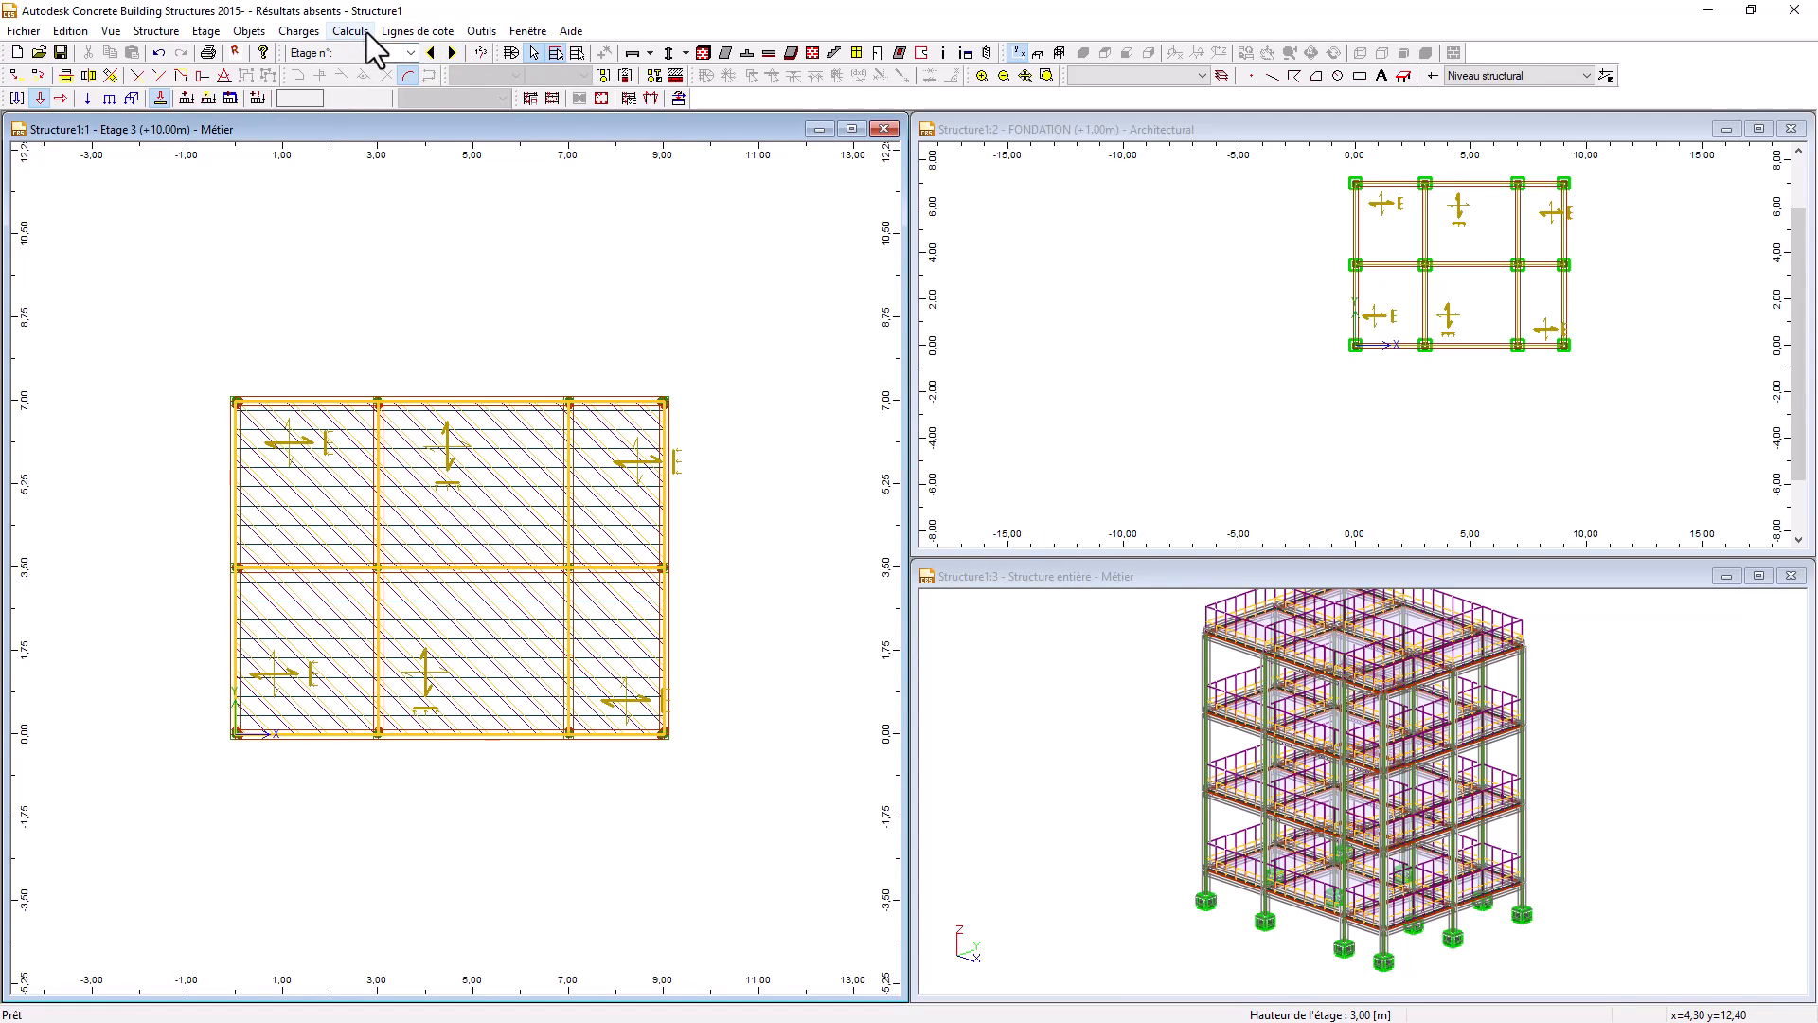
pyautogui.click(410, 49)
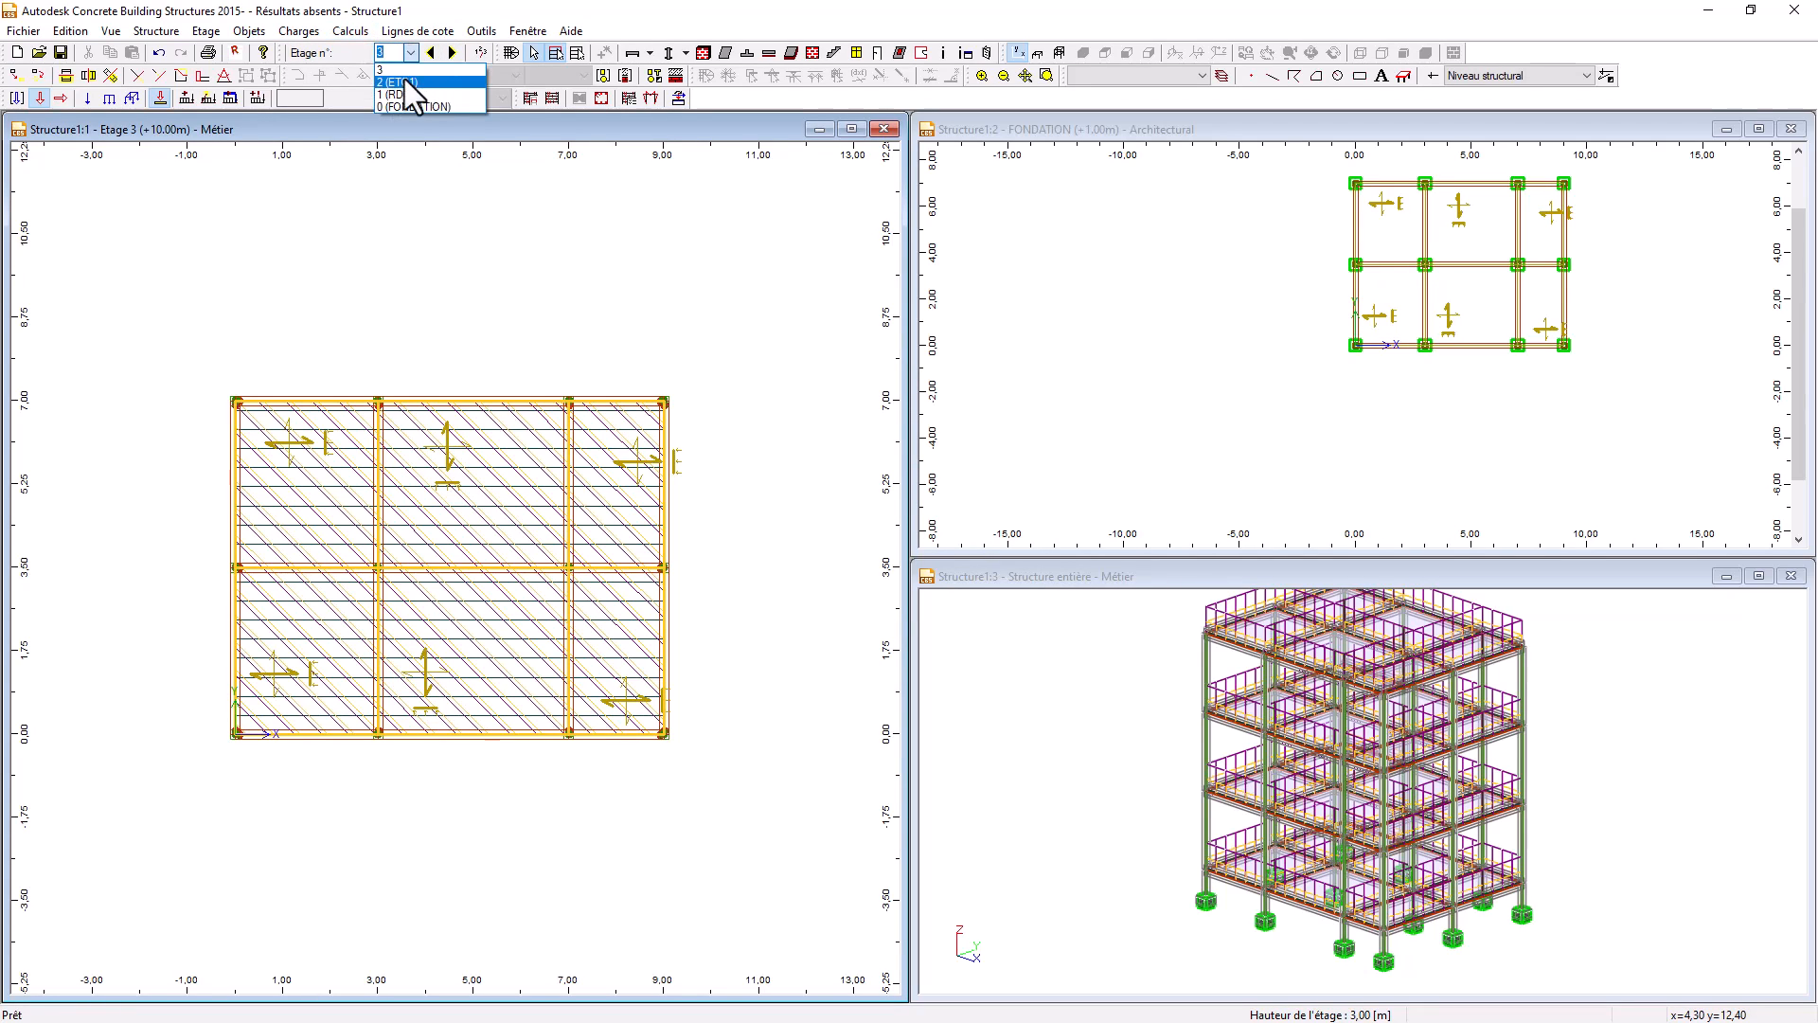
pyautogui.click(413, 69)
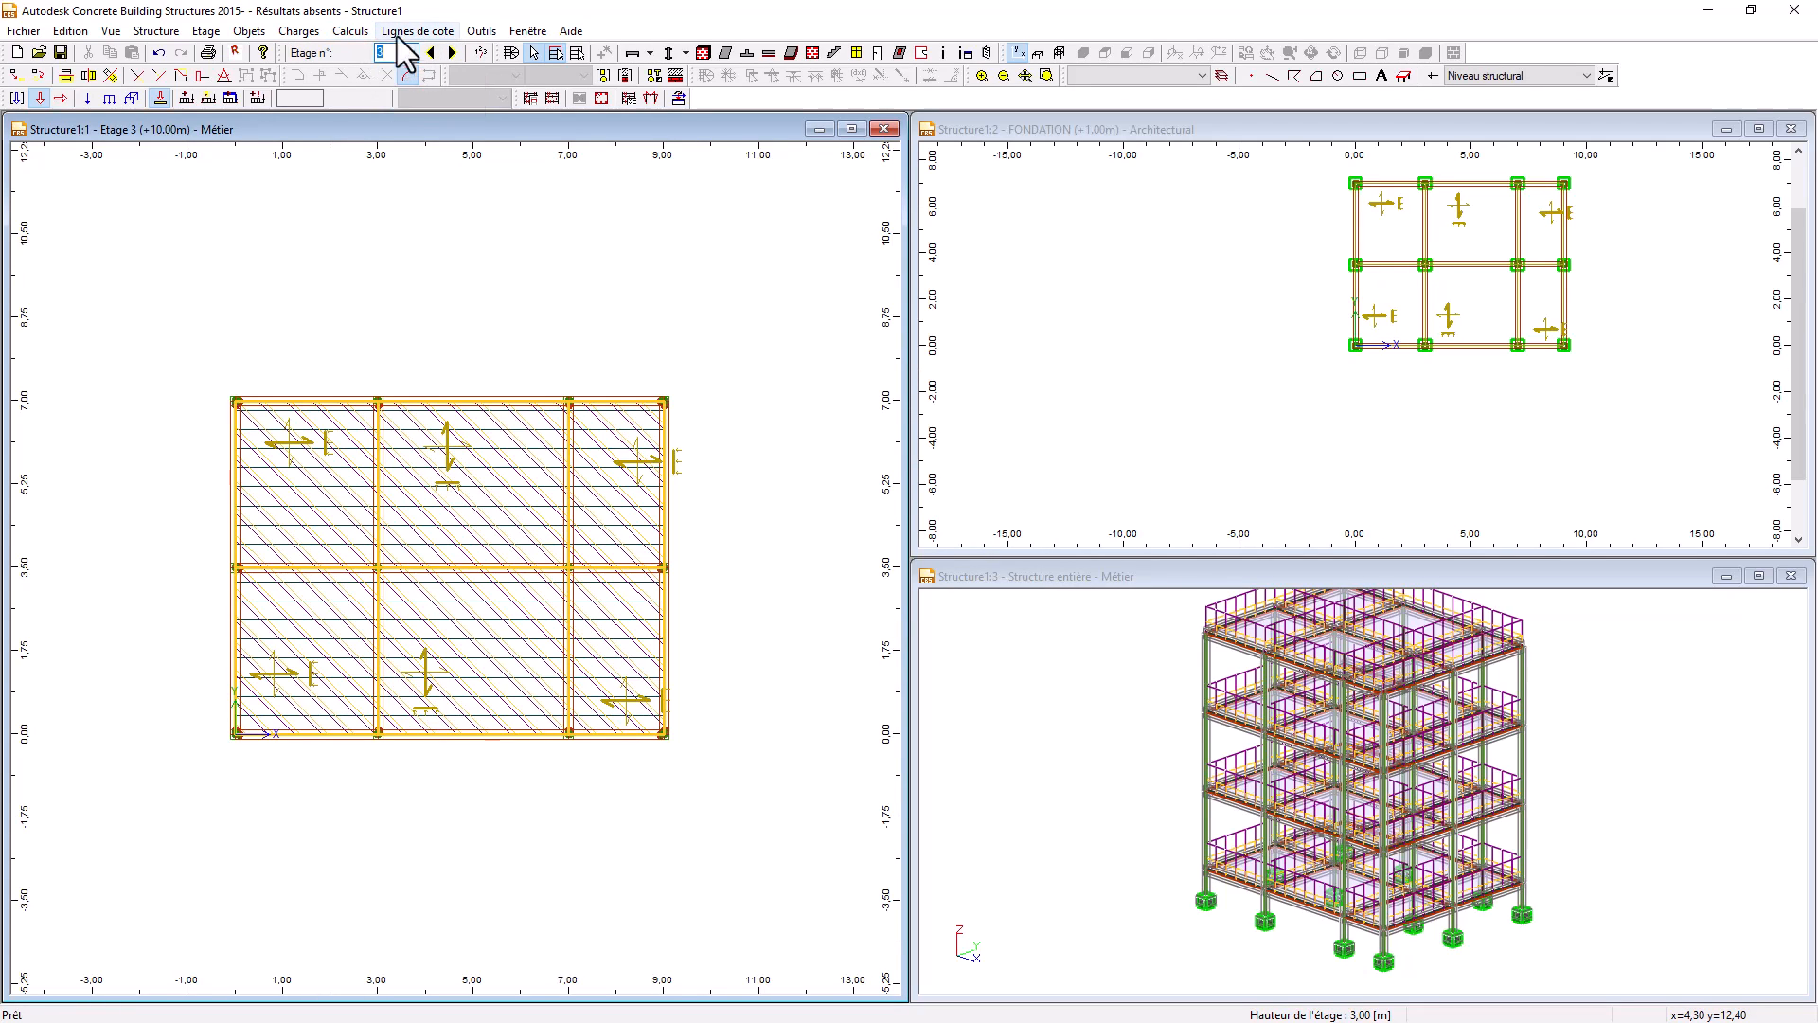
pyautogui.click(480, 52)
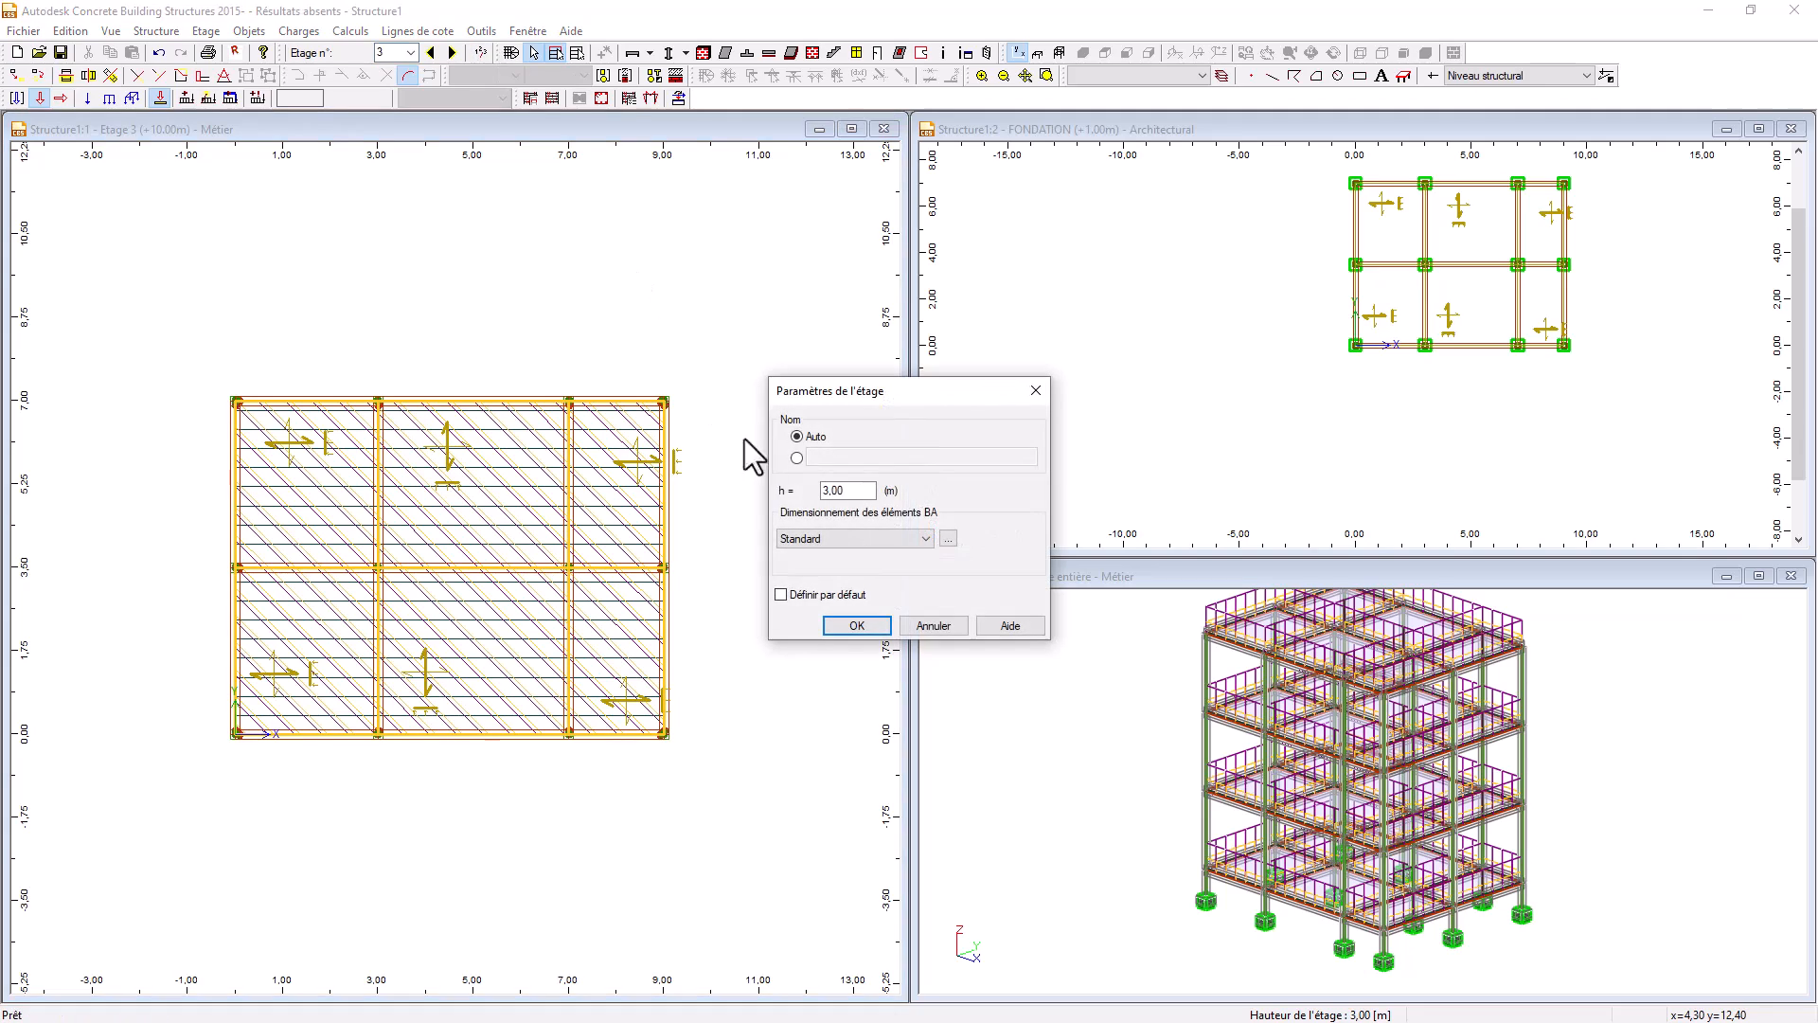
pyautogui.click(799, 457)
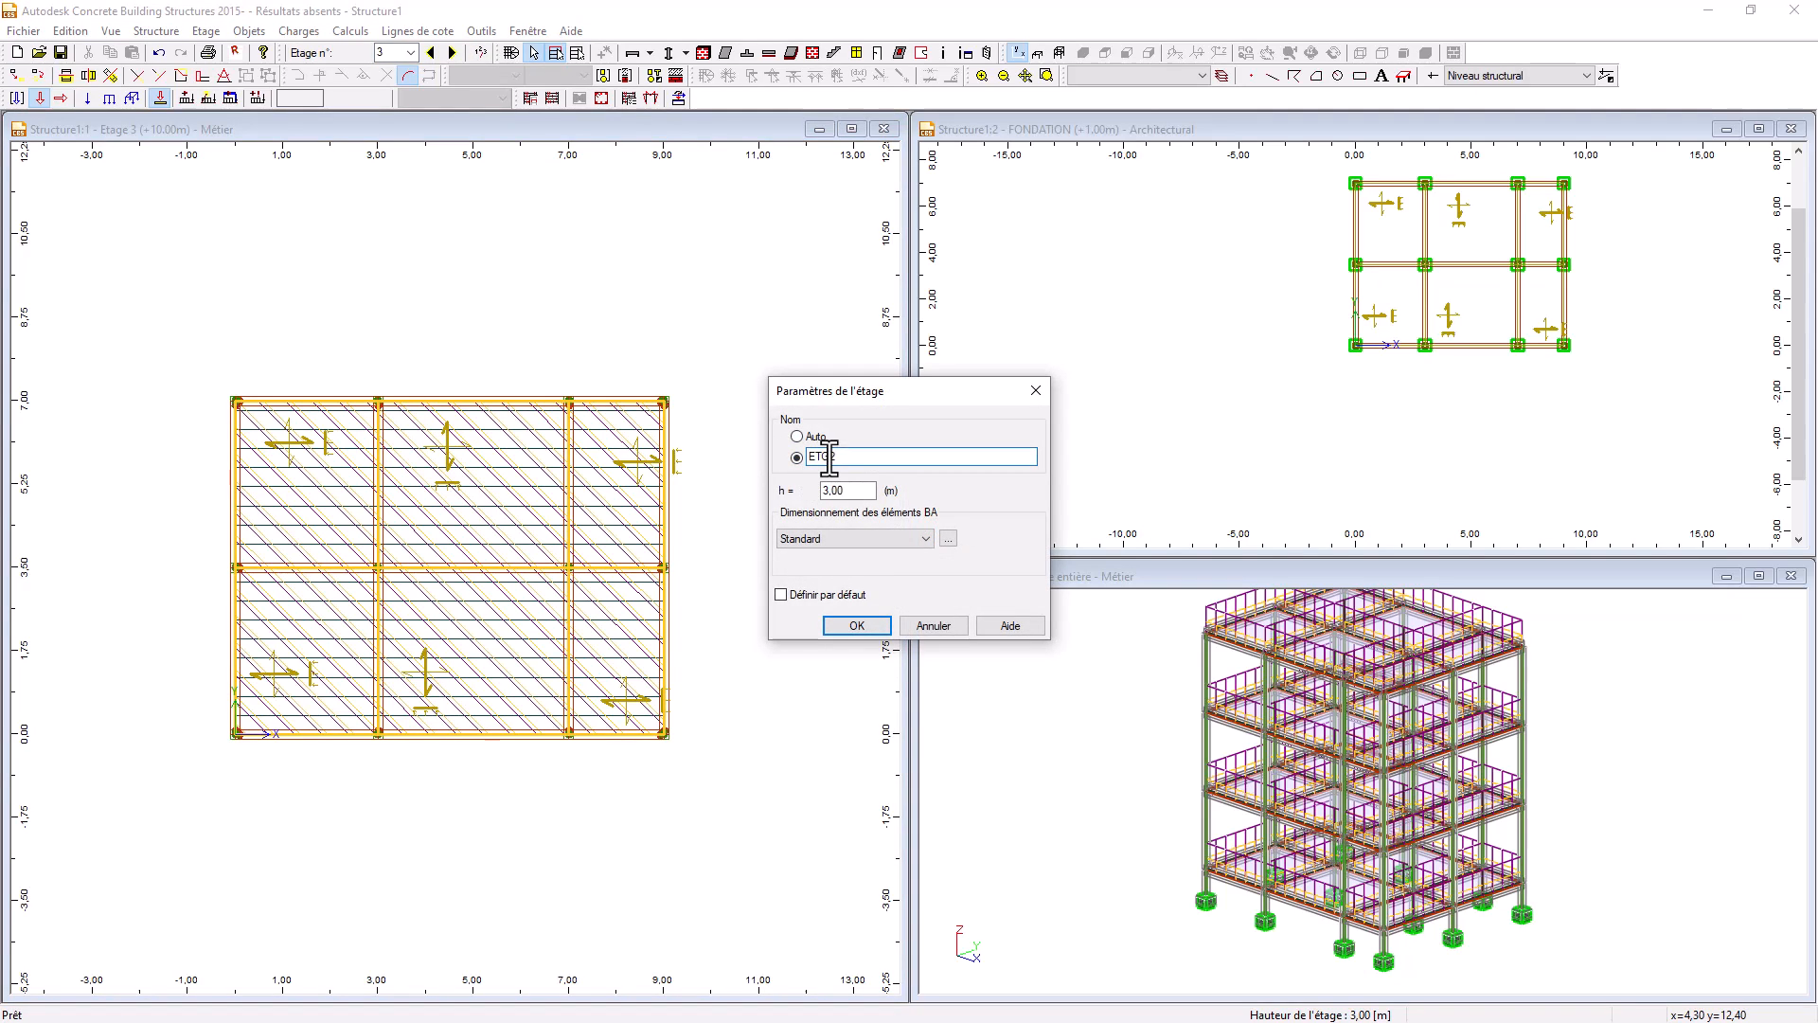
pyautogui.click(856, 626)
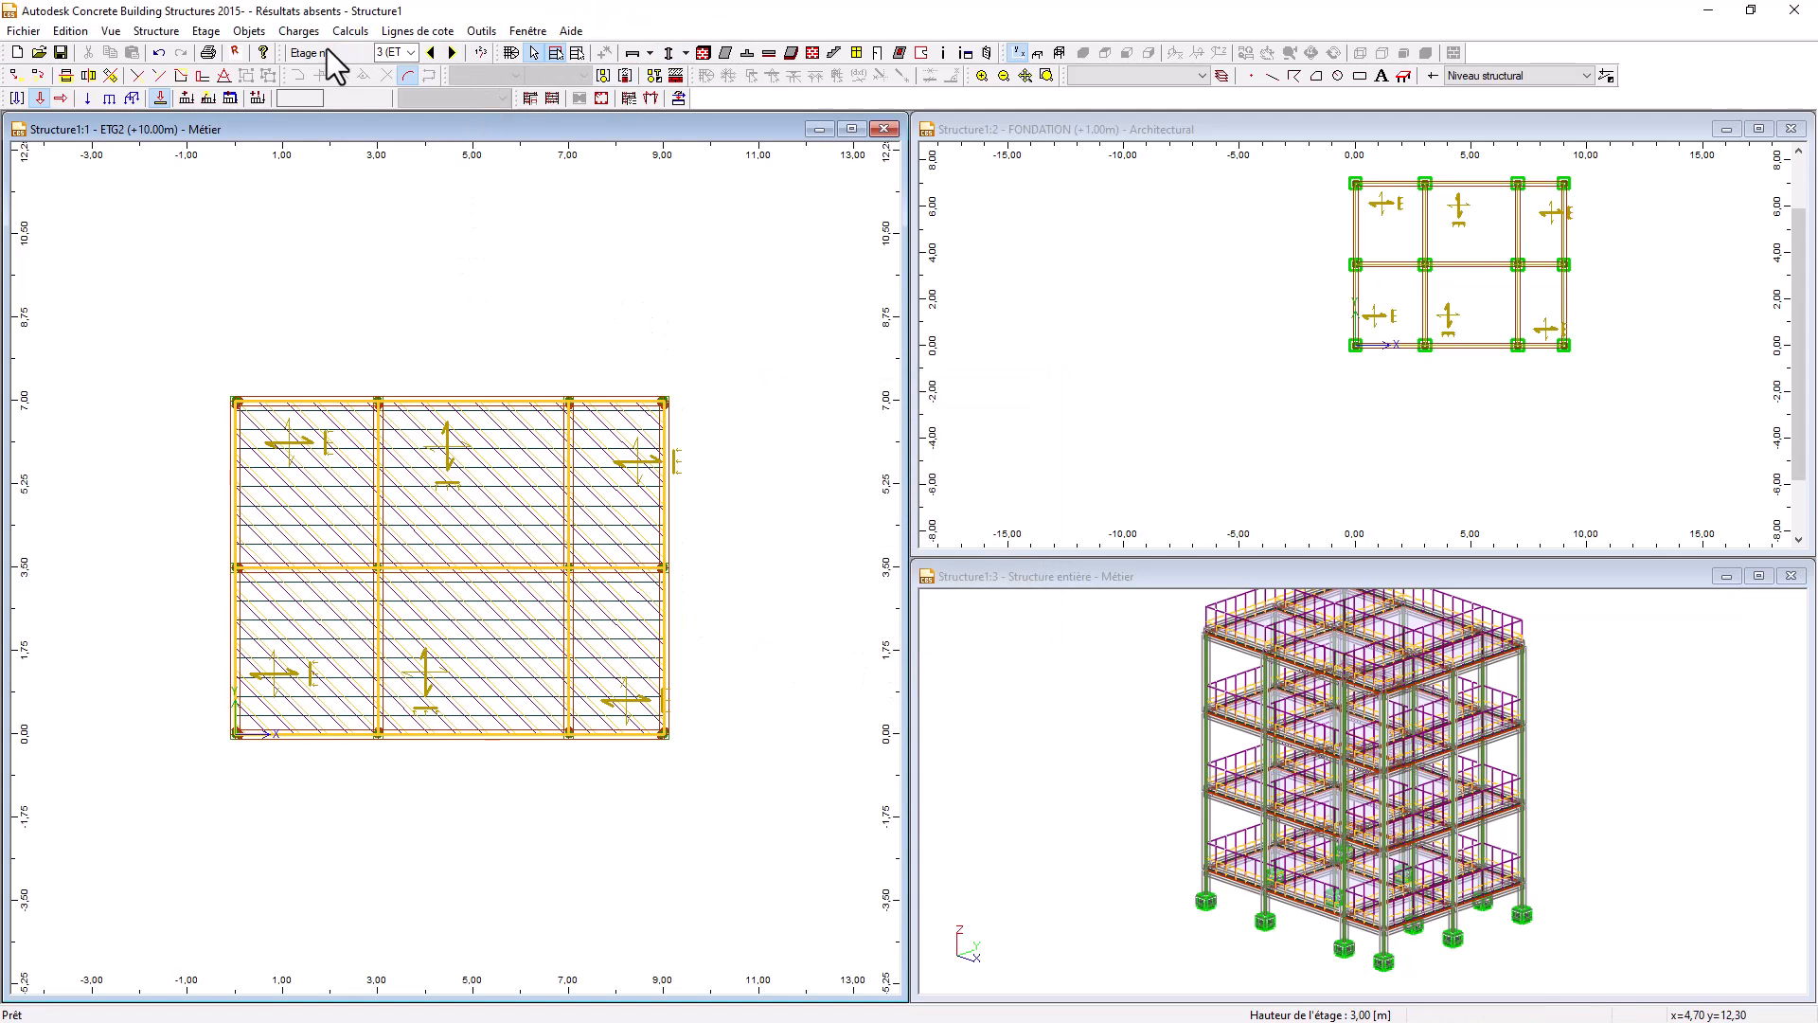
# - Recalculate the entire structure with the modified storey parameters, keeping the proposed calculation options
pyautogui.click(351, 31)
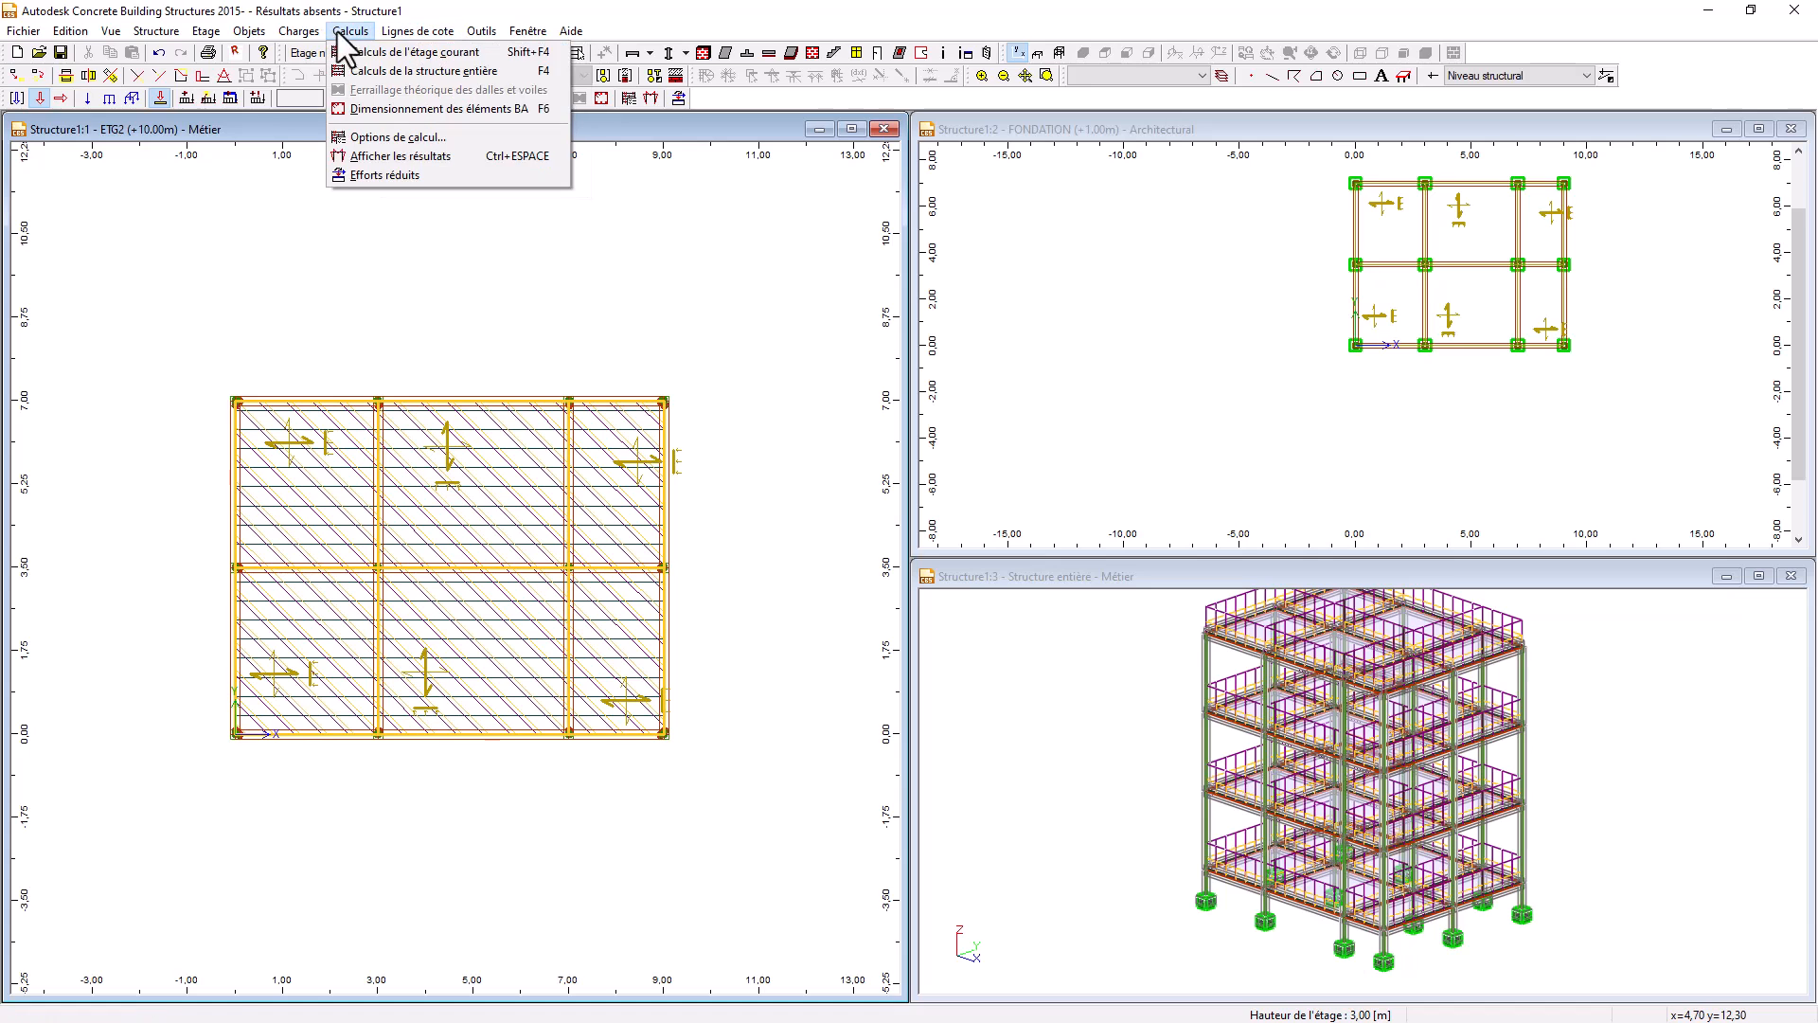
pyautogui.click(513, 70)
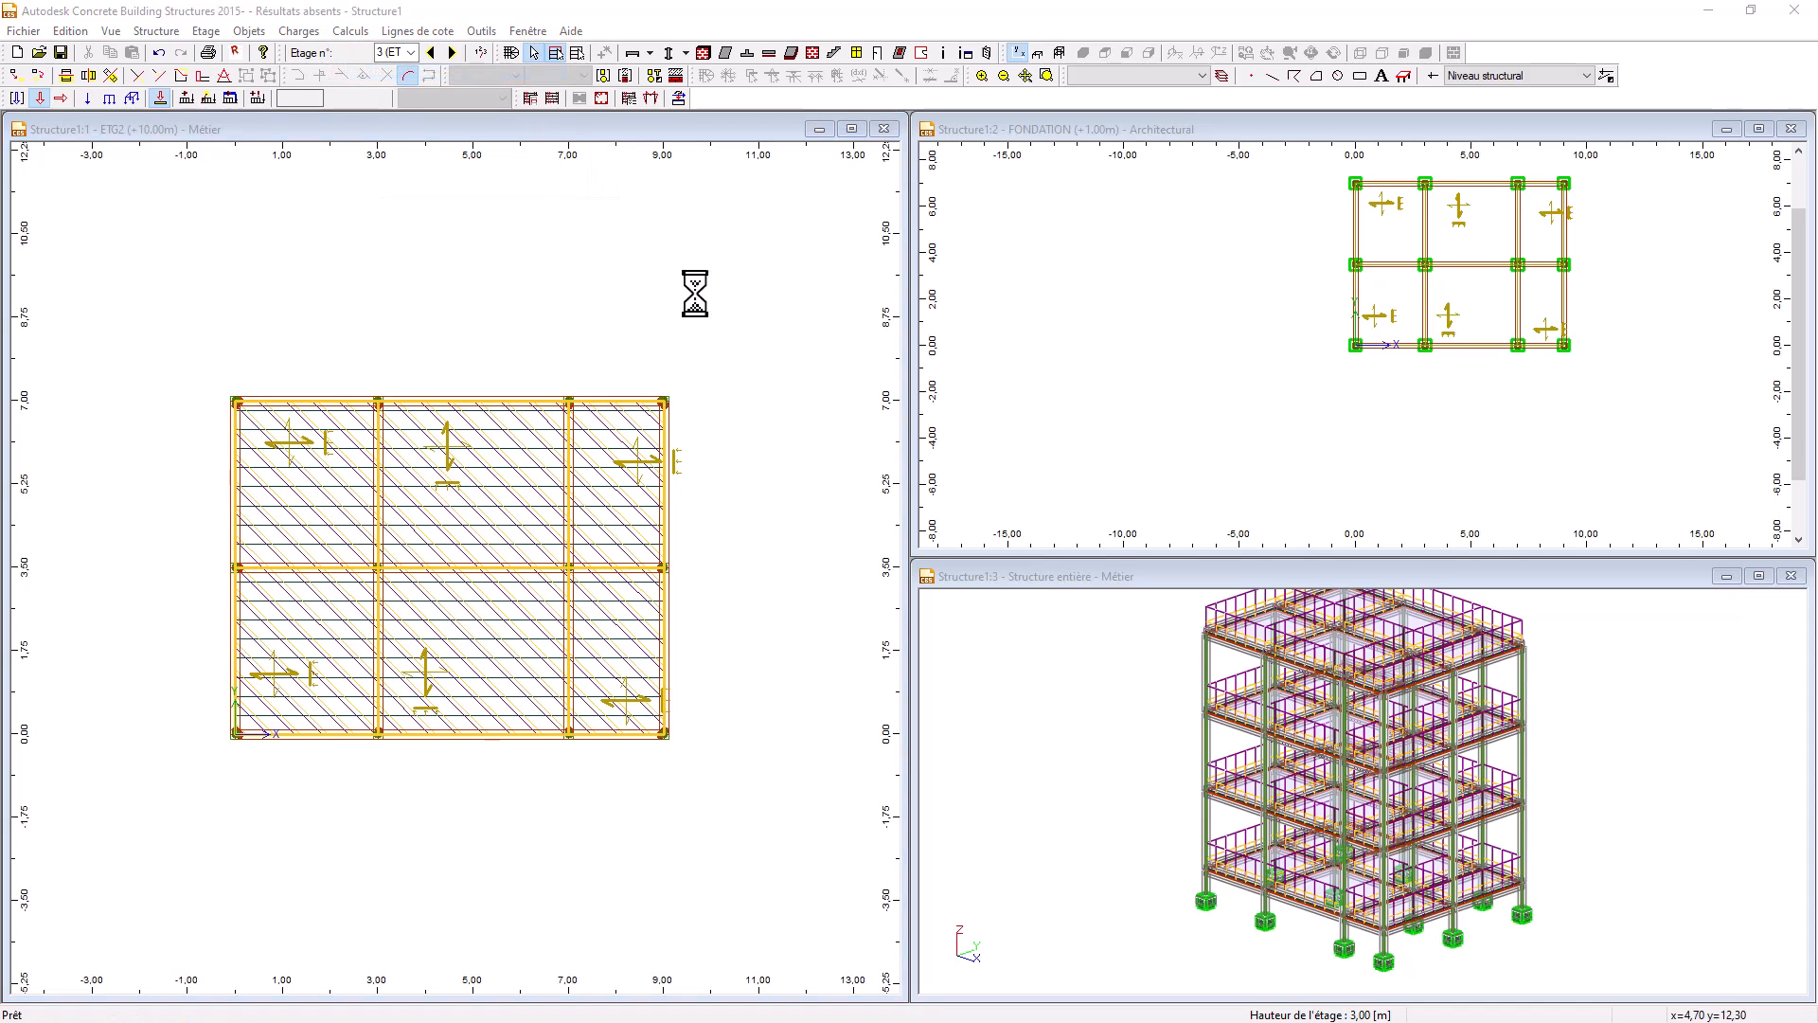
pyautogui.click(908, 758)
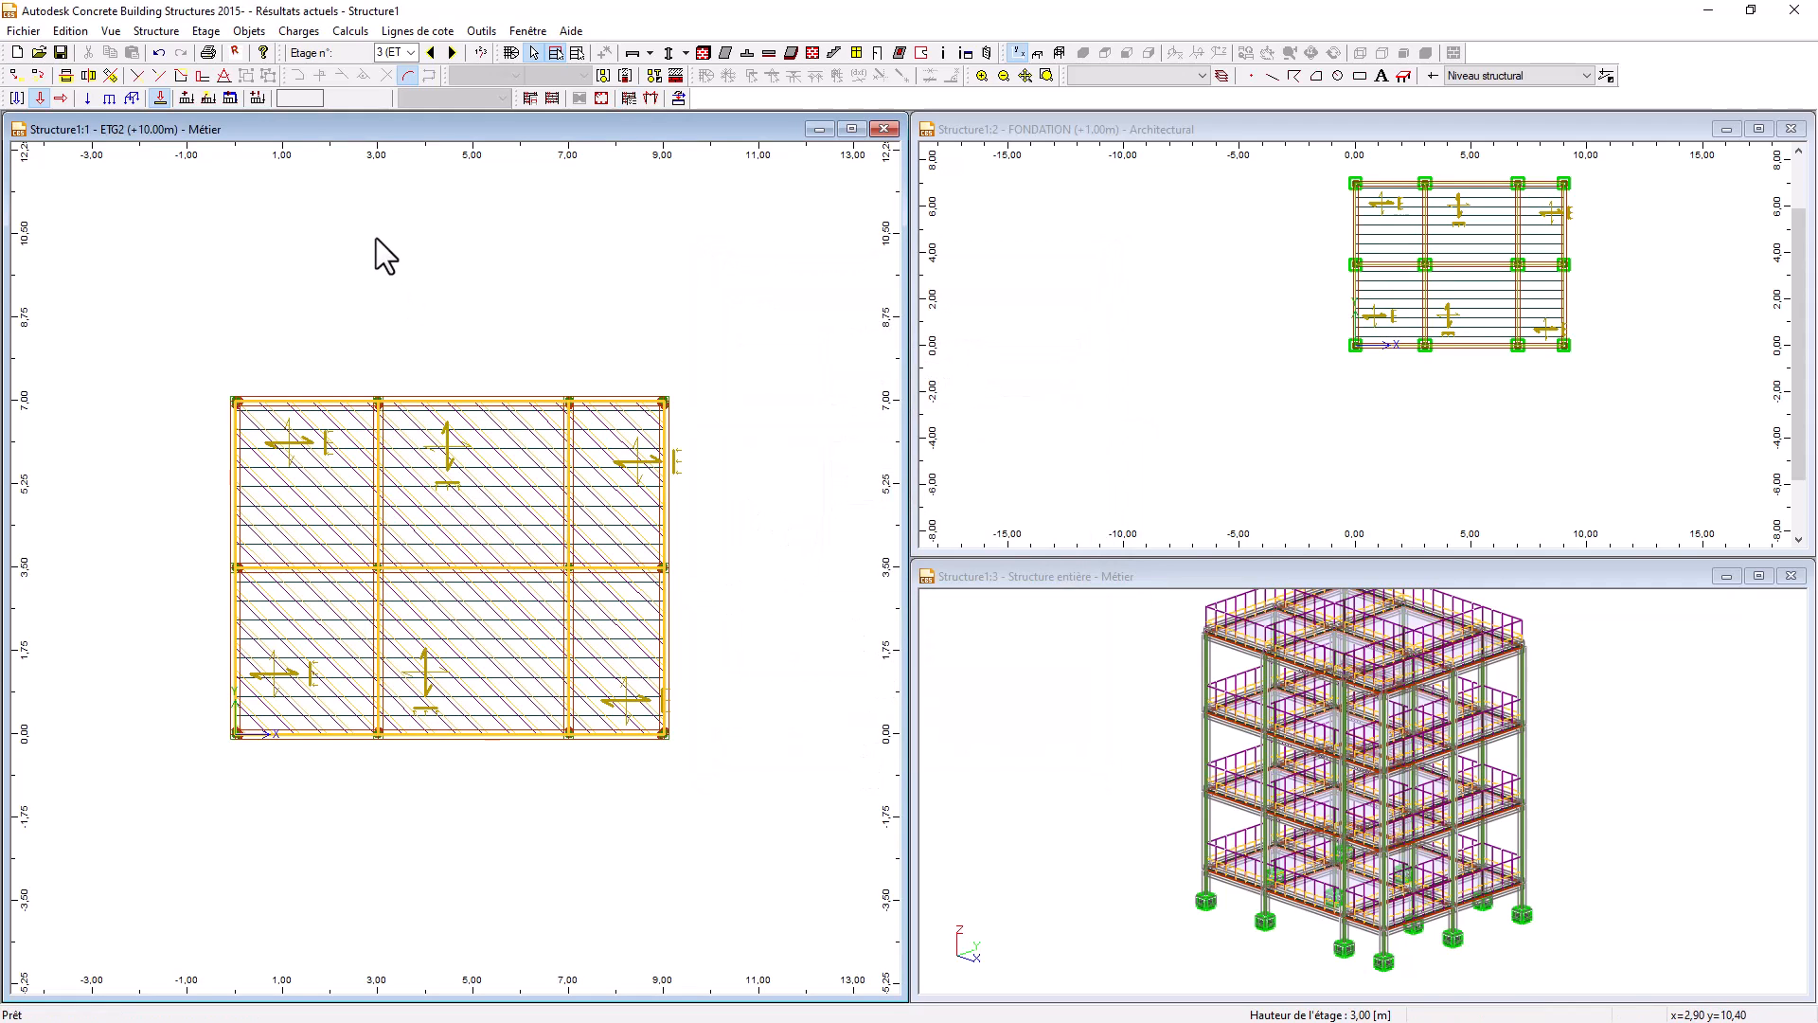
# - Go back down to the FONDATION storey and open the display settings for results, placed clear of its plan
pyautogui.click(434, 53)
pyautogui.click(434, 53)
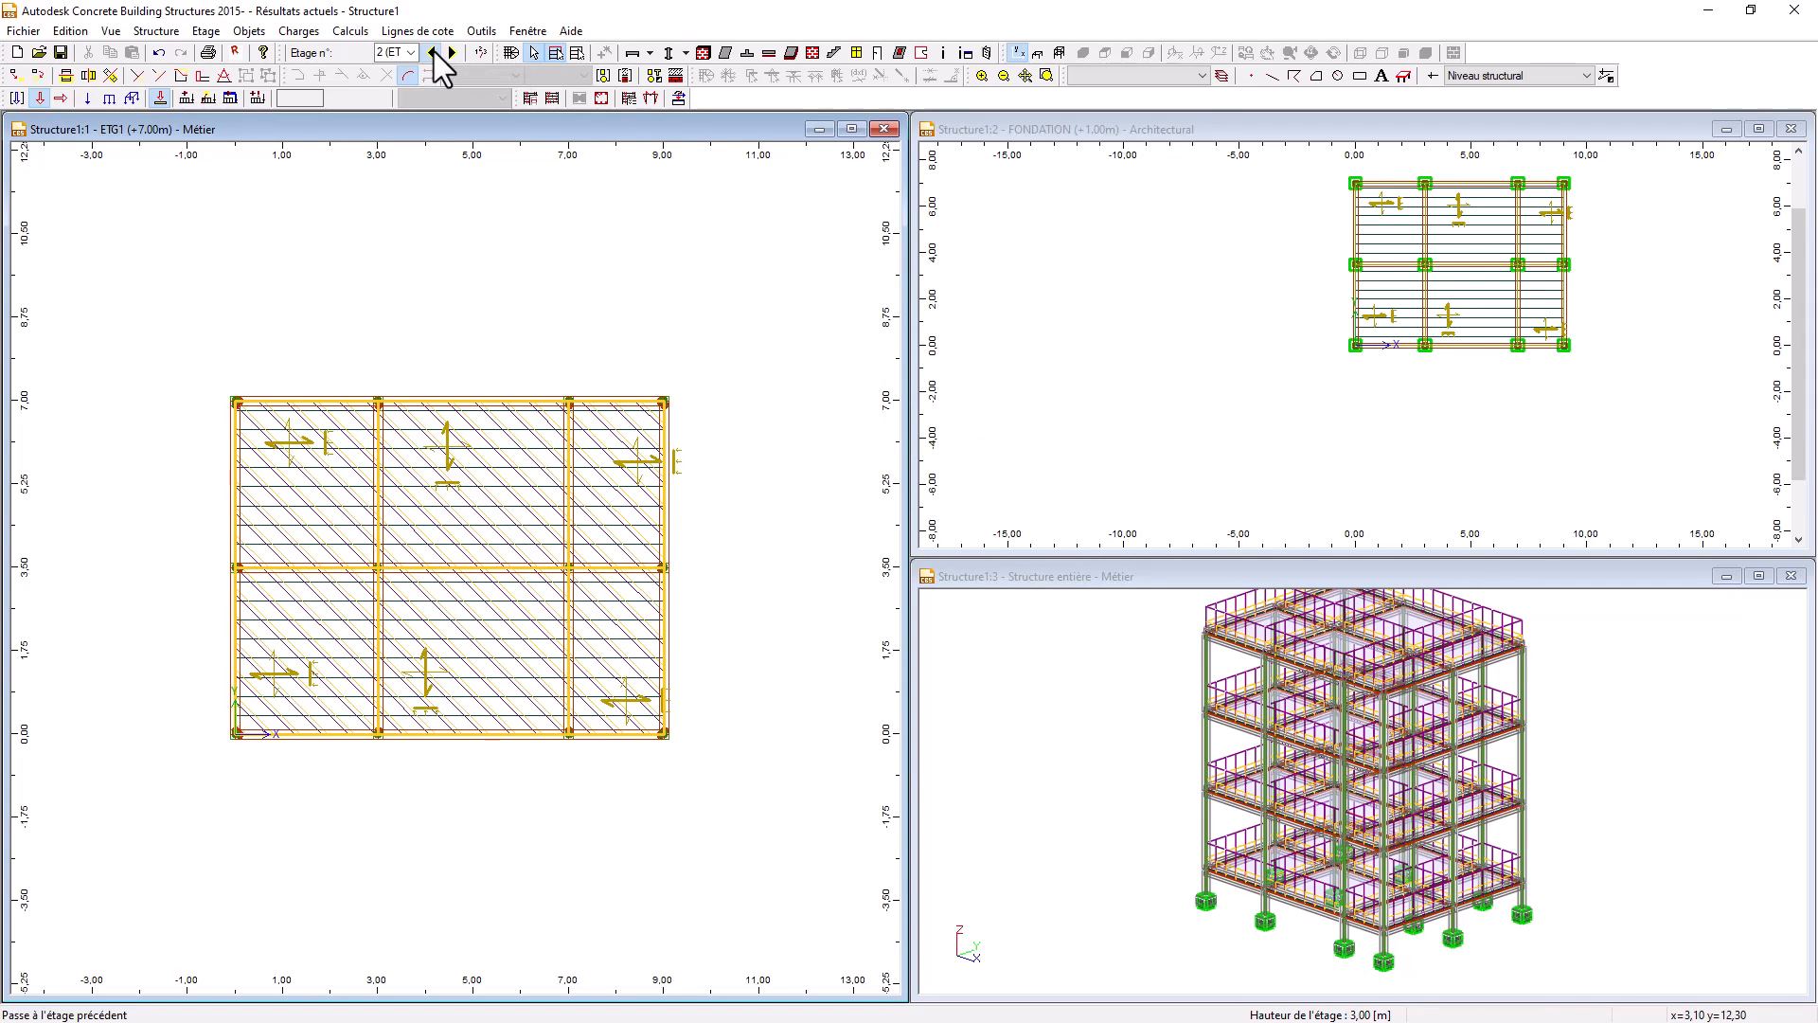
pyautogui.click(433, 52)
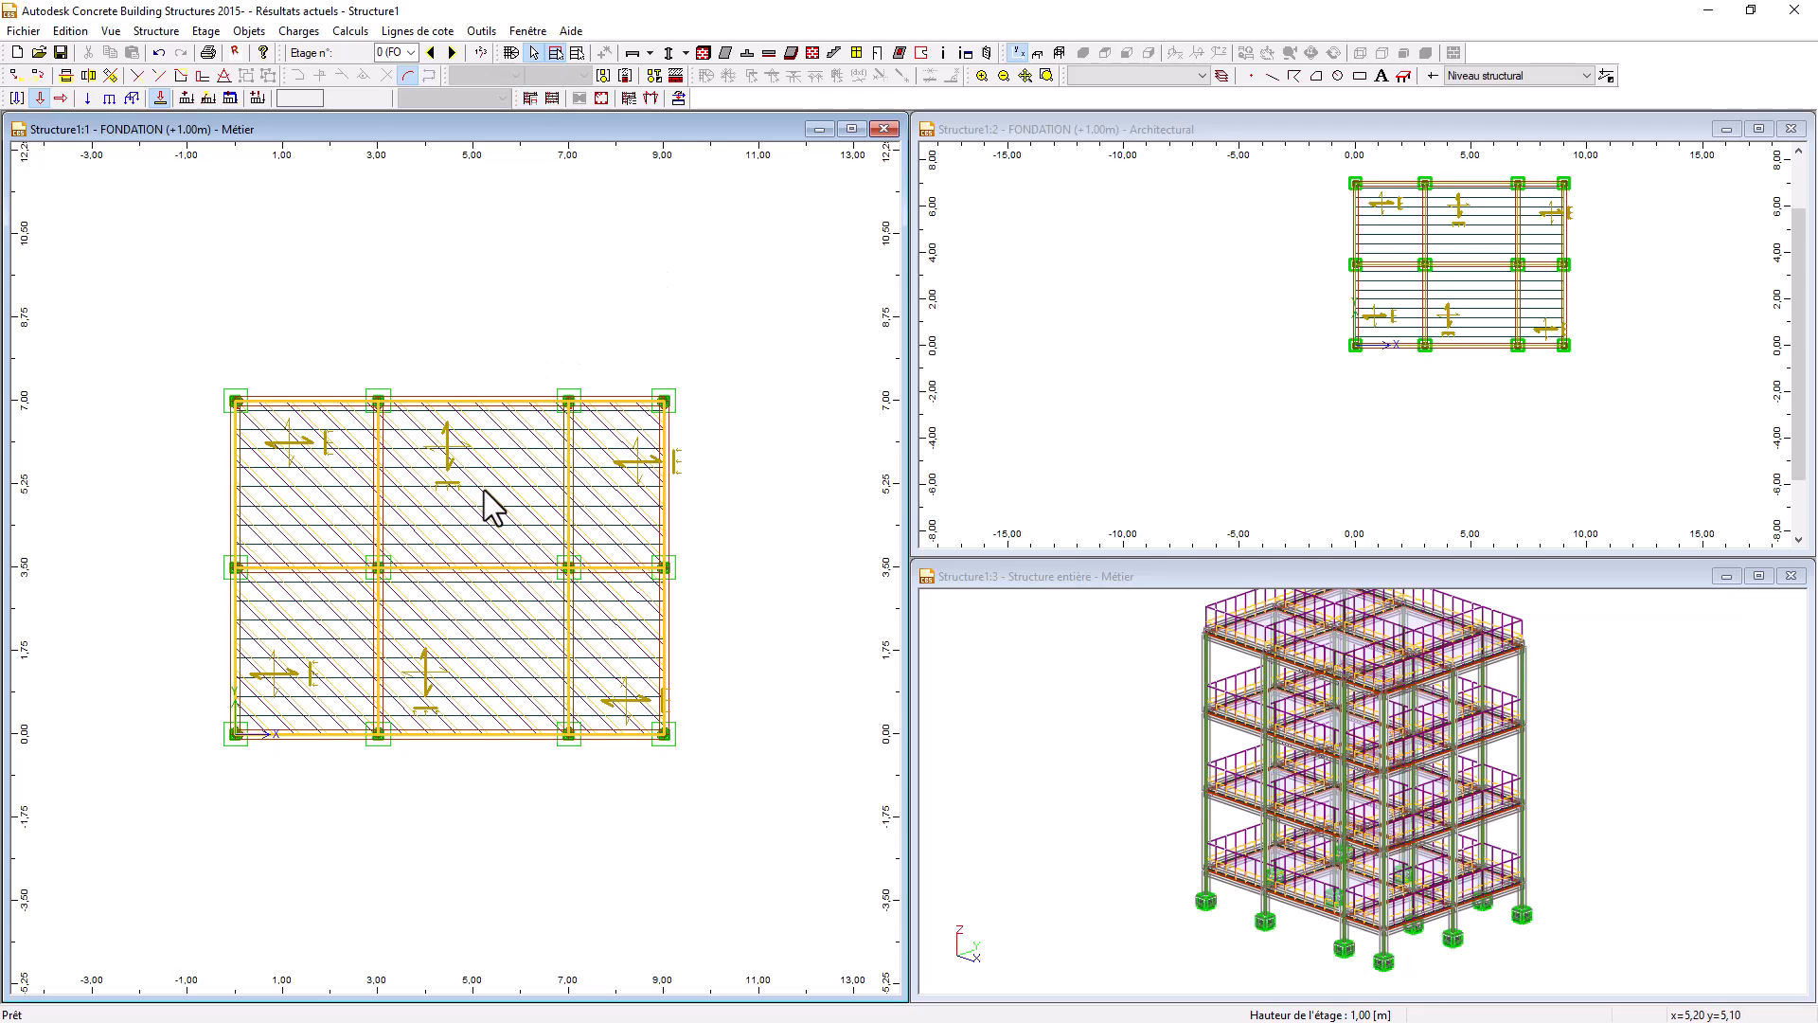
pyautogui.hotkey('ctrl', 'd')
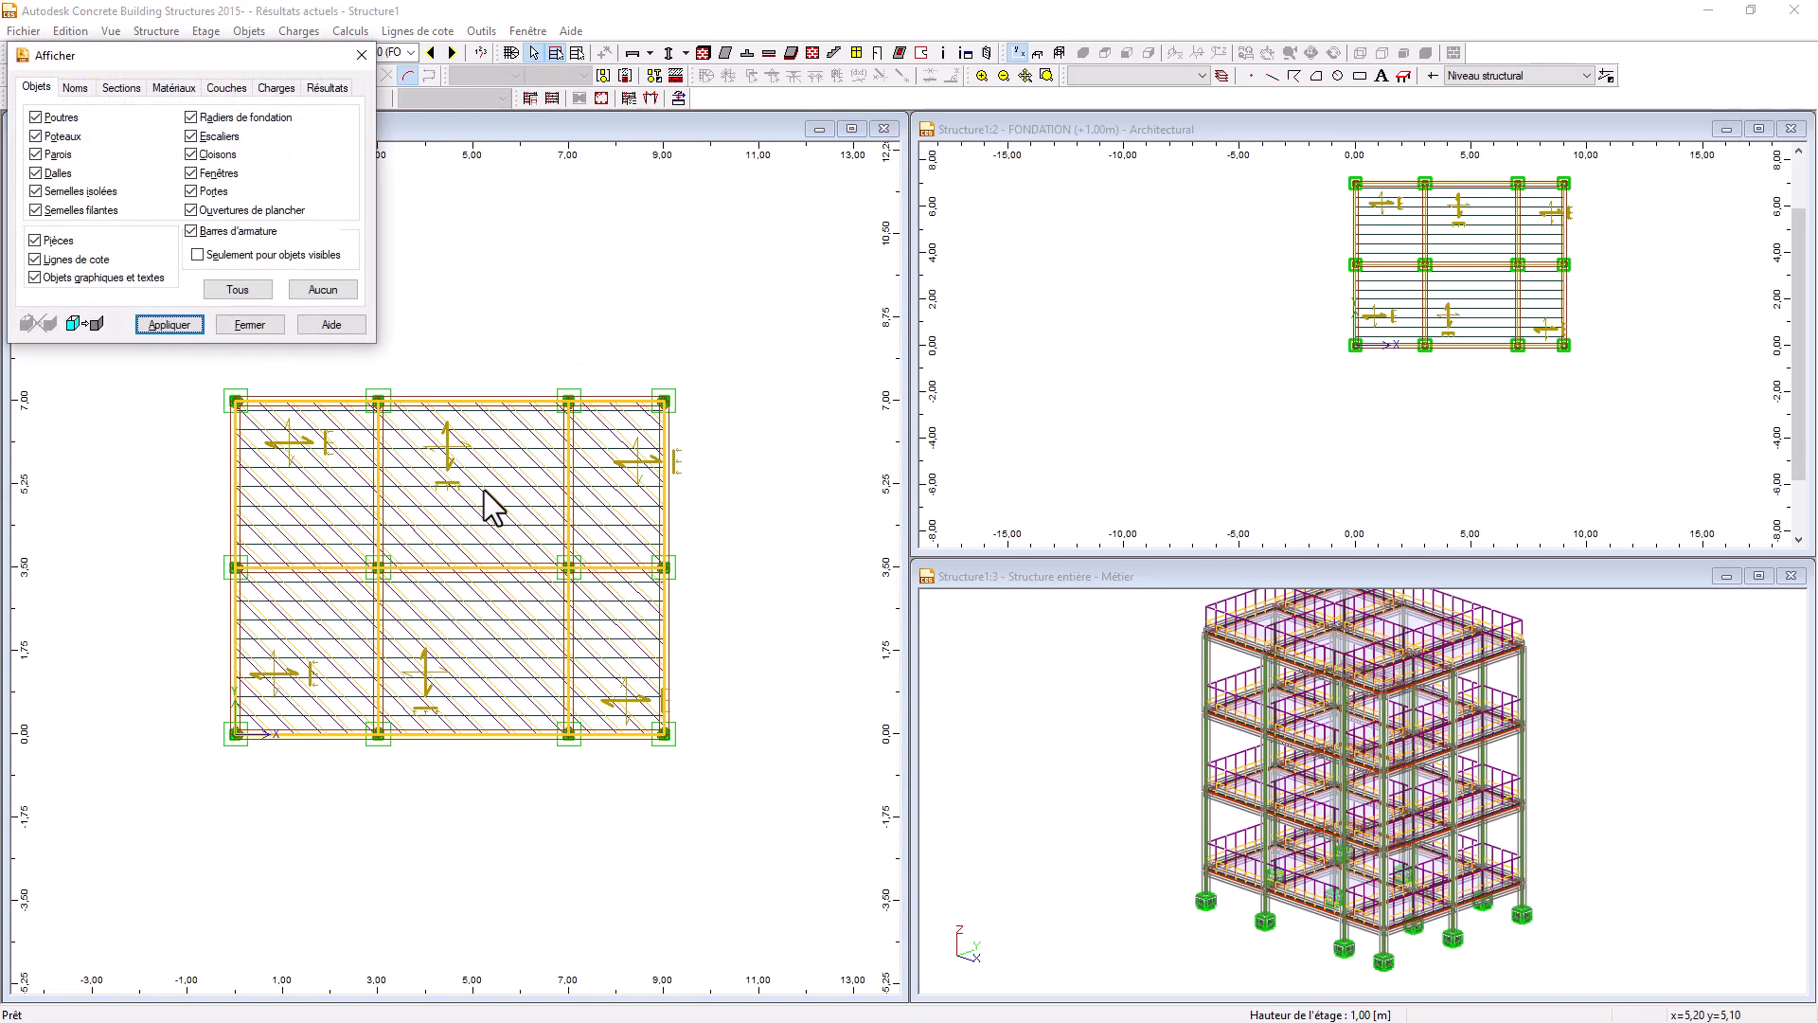
pyautogui.moveTo(243, 53); pyautogui.dragTo(964, 173)
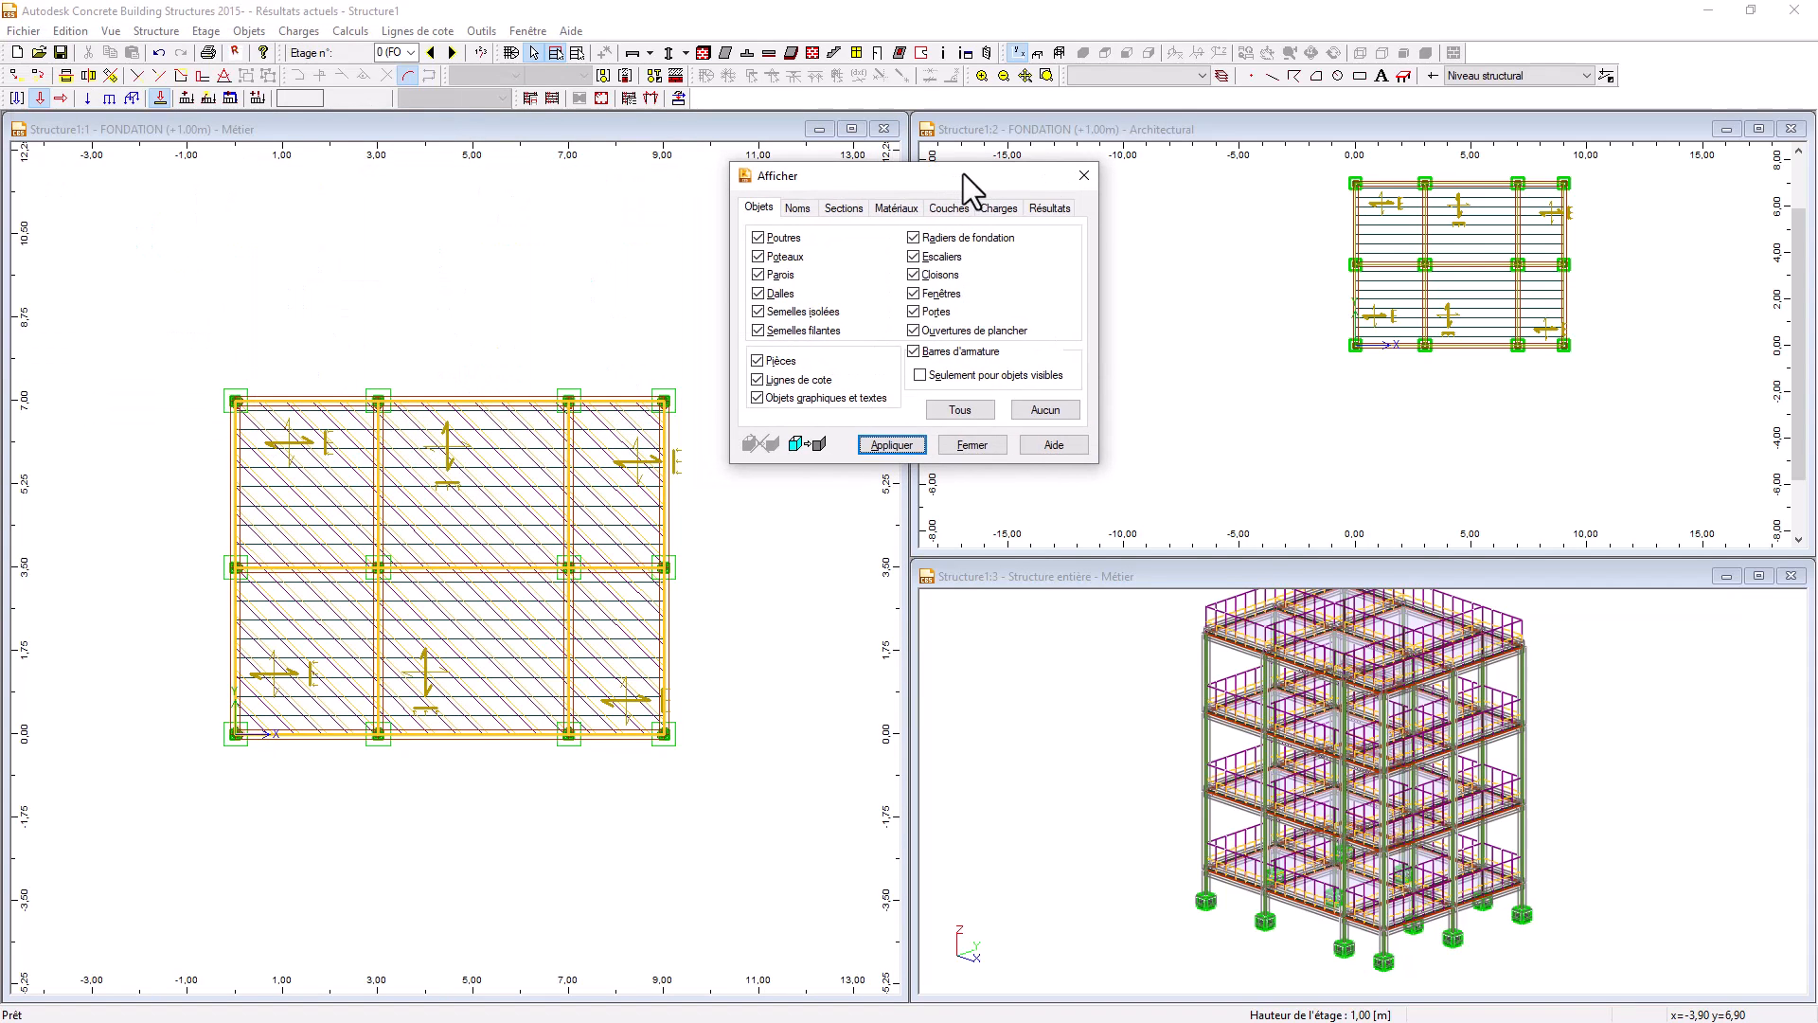
pyautogui.click(1063, 208)
pyautogui.moveTo(828, 176); pyautogui.dragTo(898, 171)
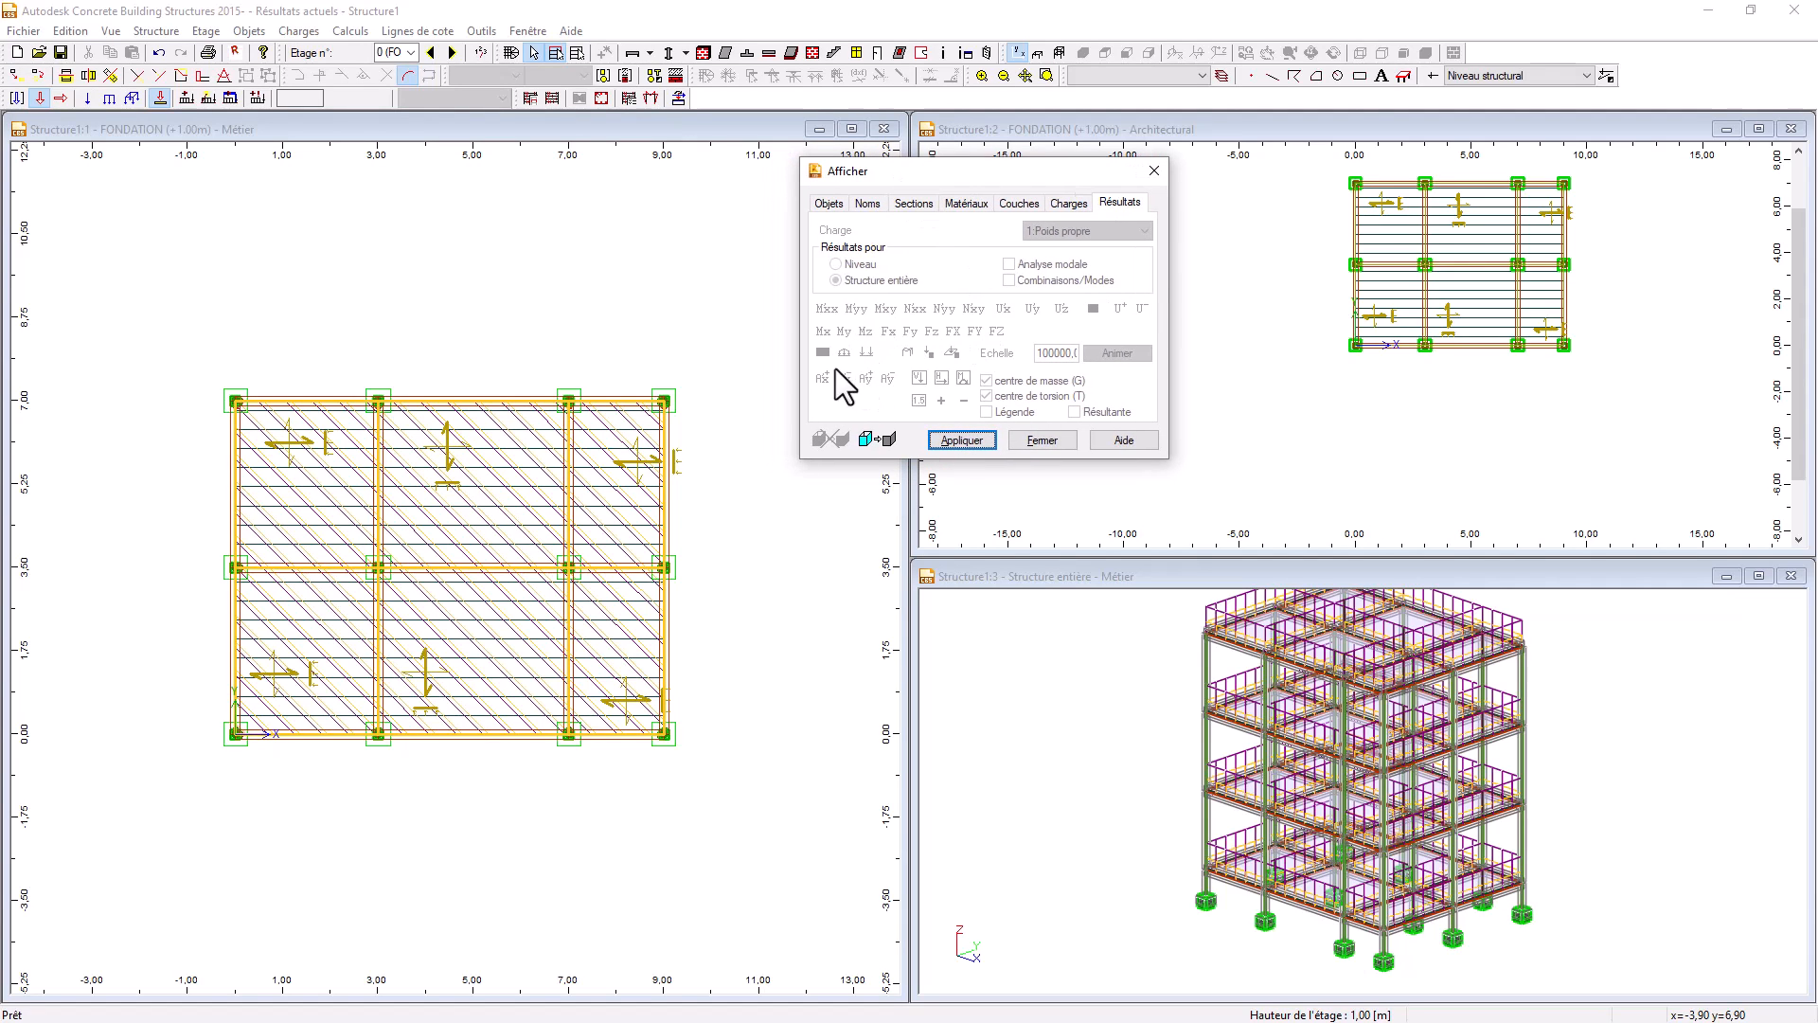
# - Switch the FONDATION plan to the calculation view (De calcul) to examine its mass and torsion centres
pyautogui.click(291, 129)
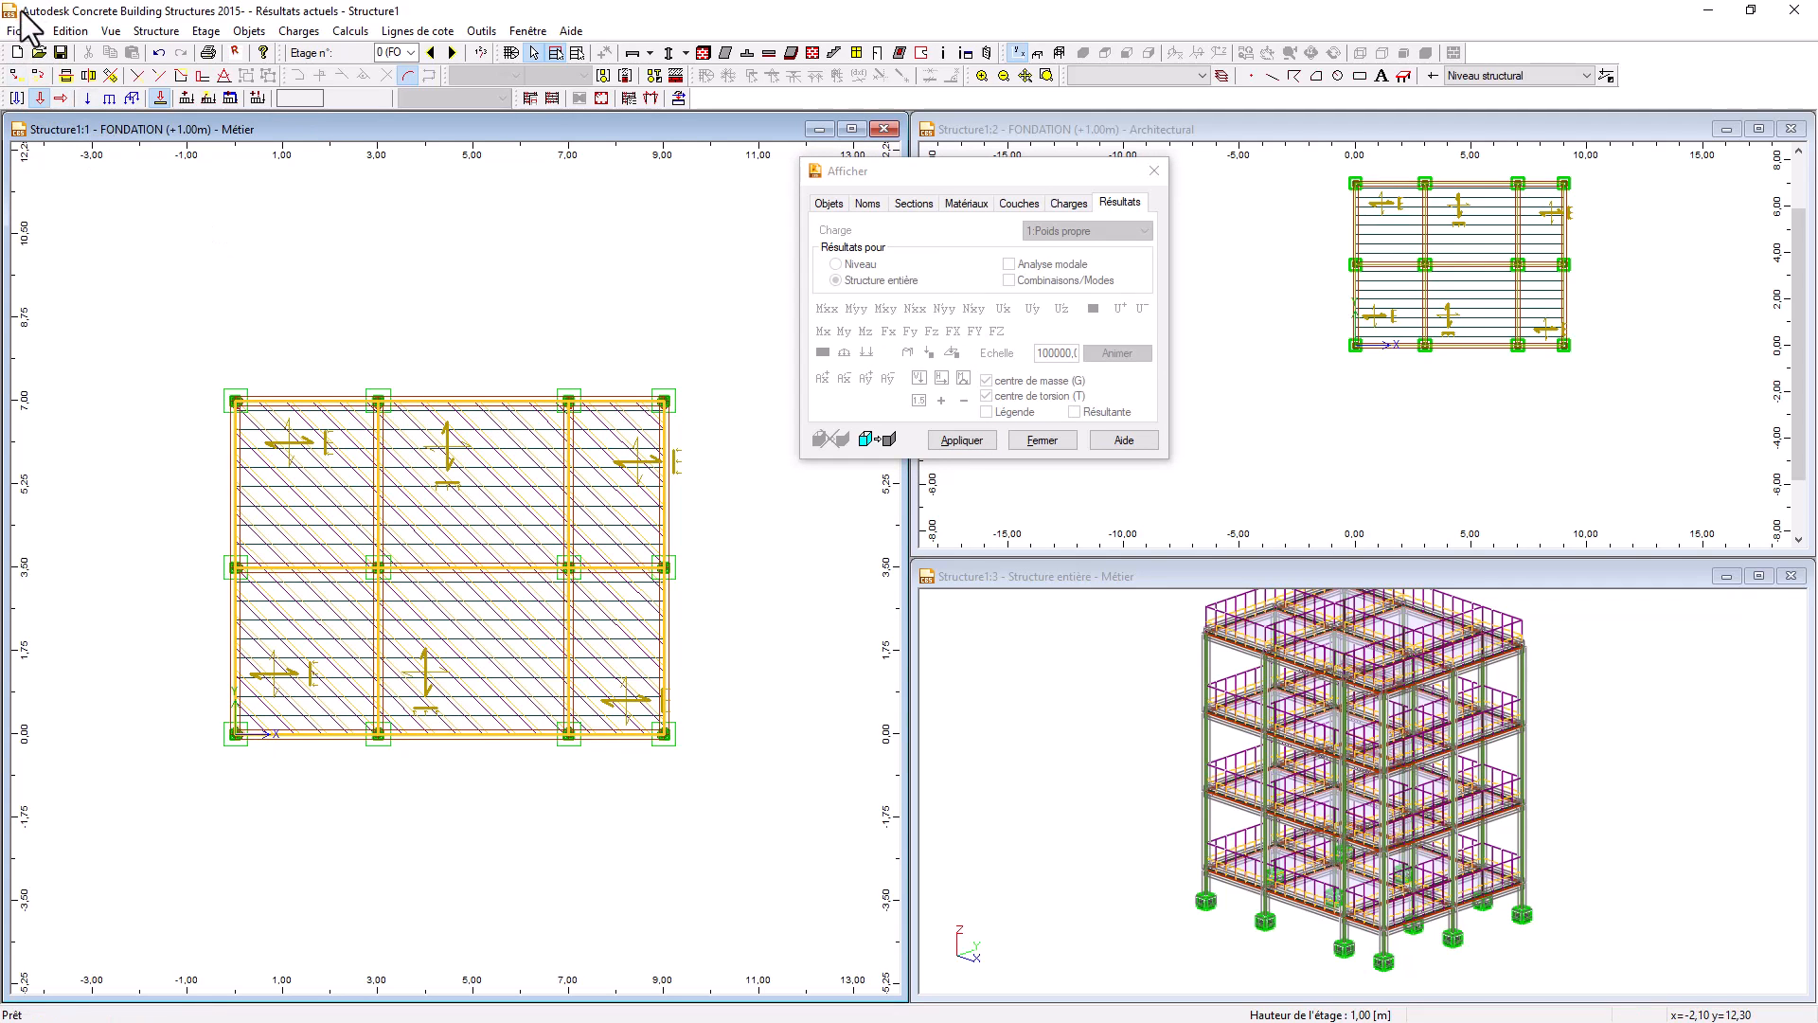
pyautogui.click(111, 30)
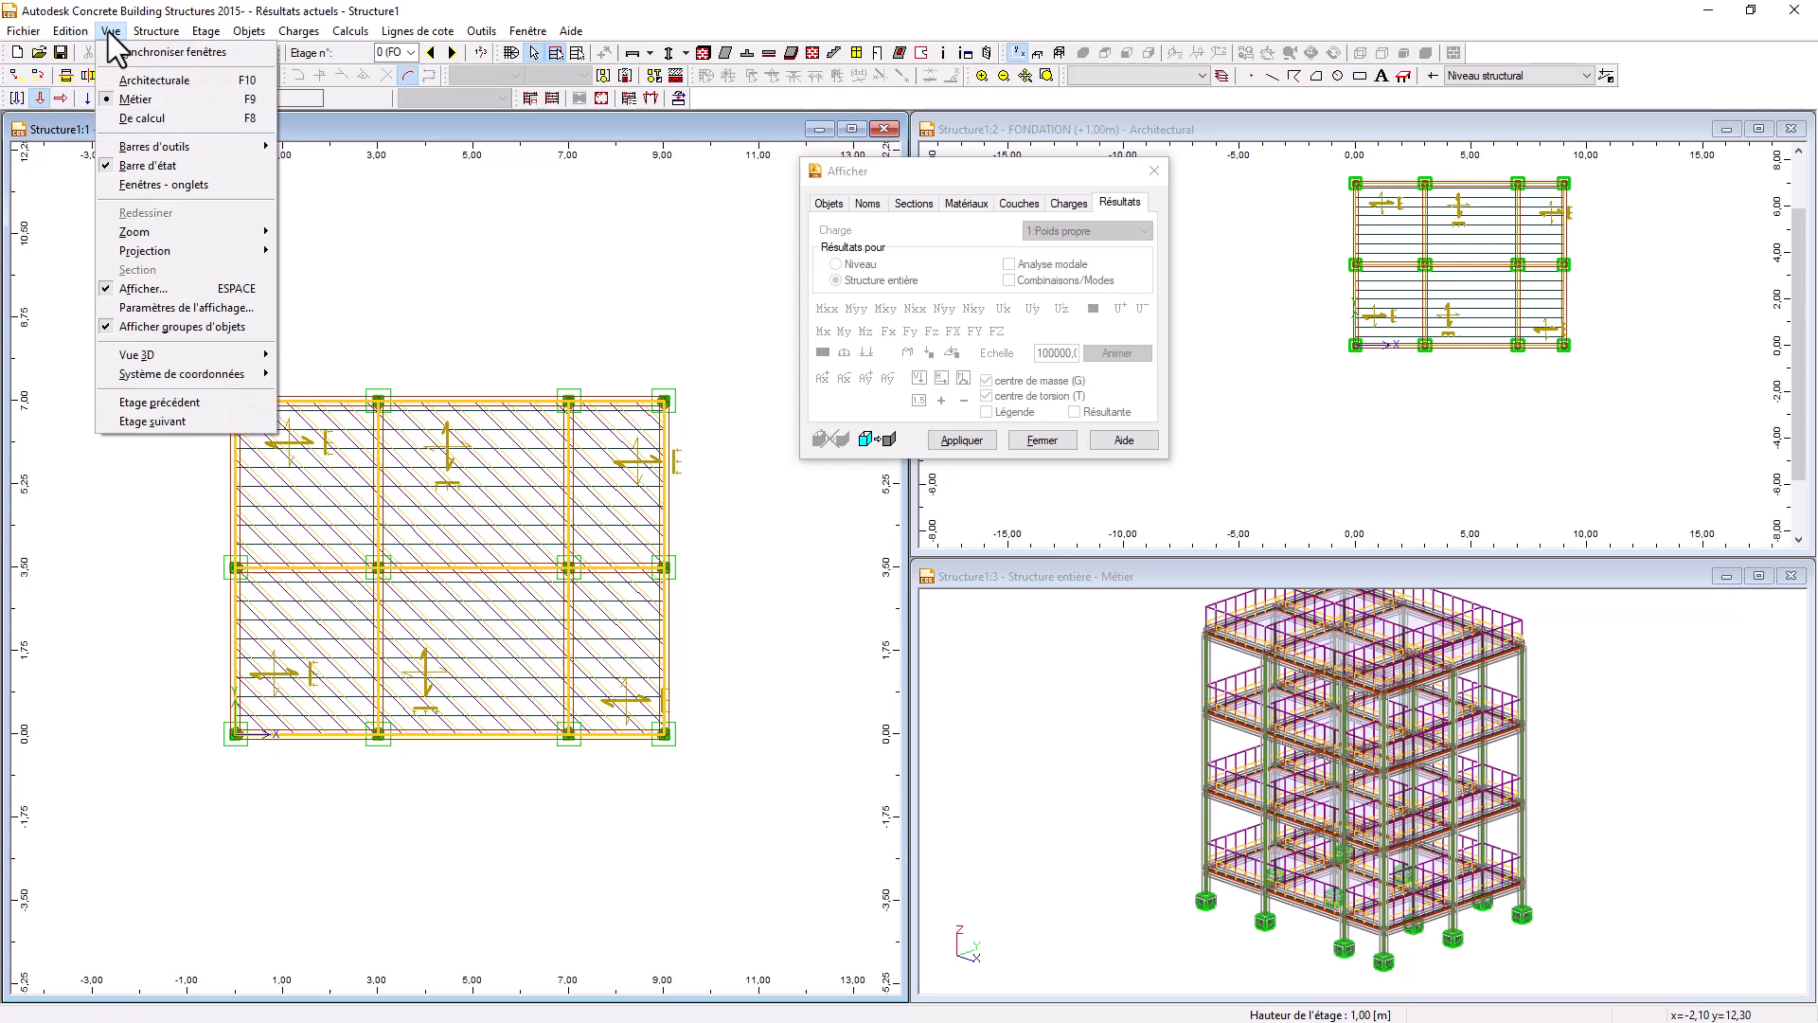
pyautogui.click(142, 117)
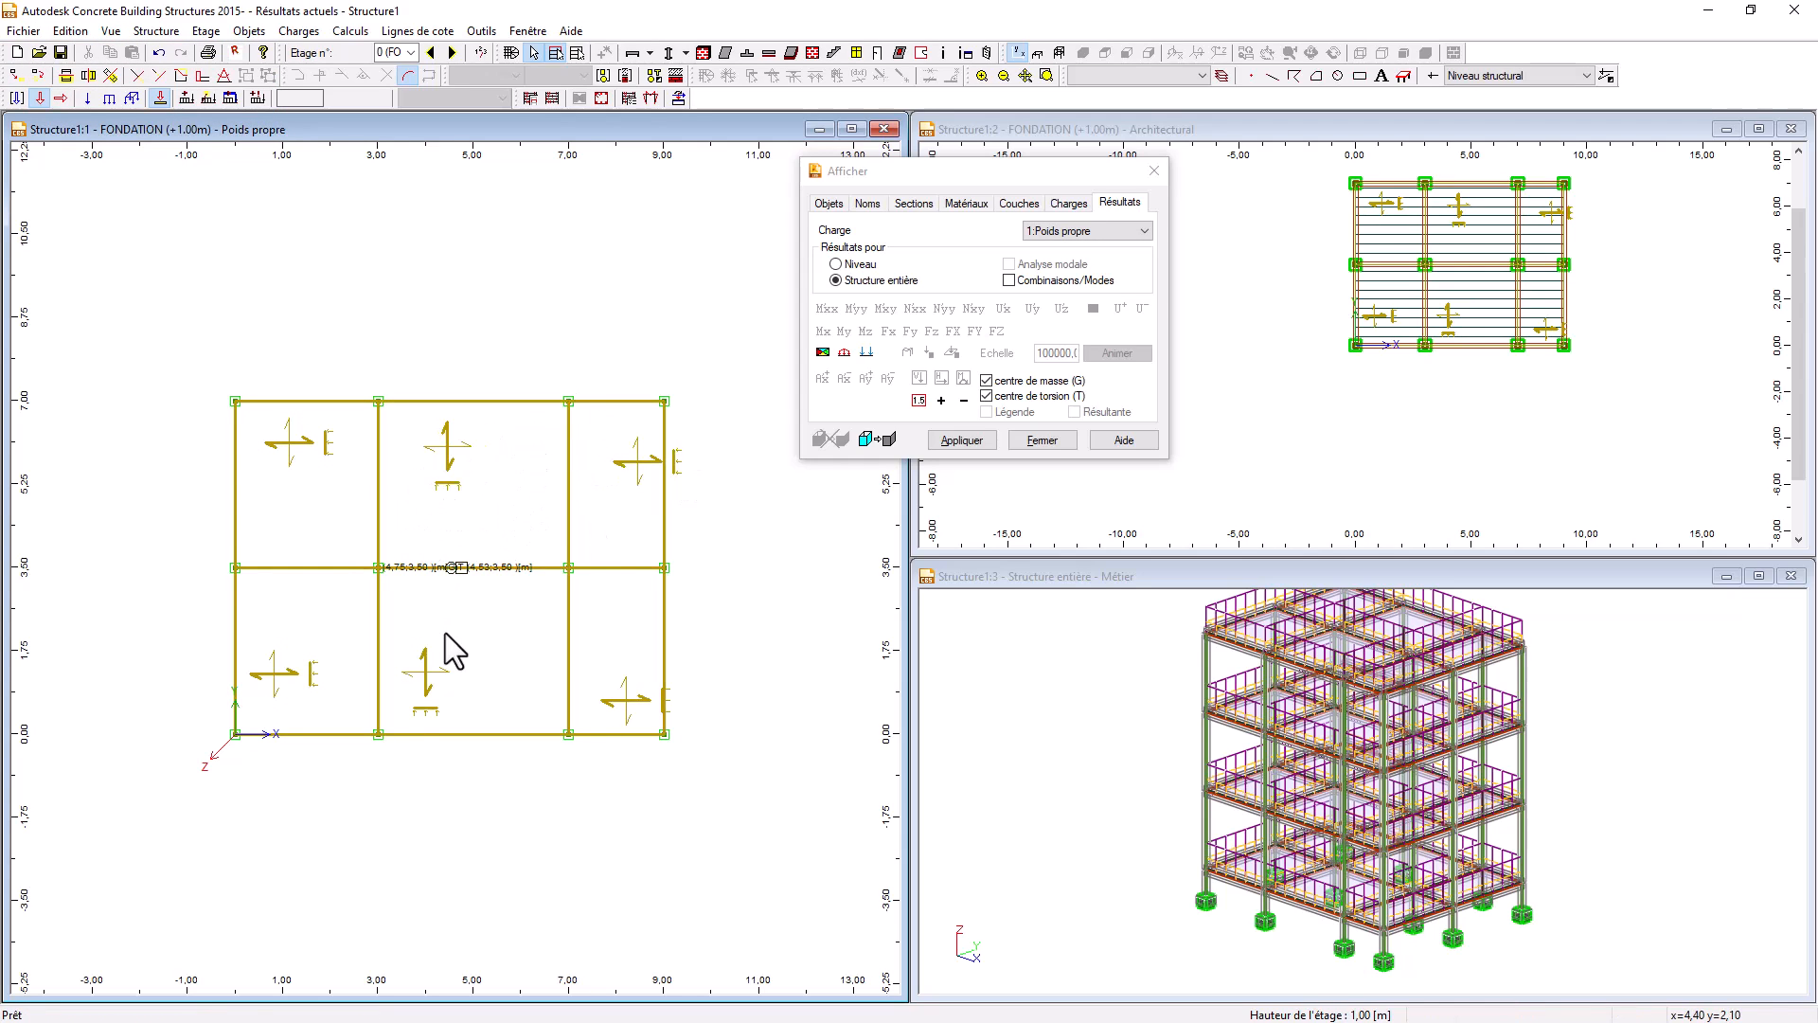
pyautogui.scroll(1, 445, 644)
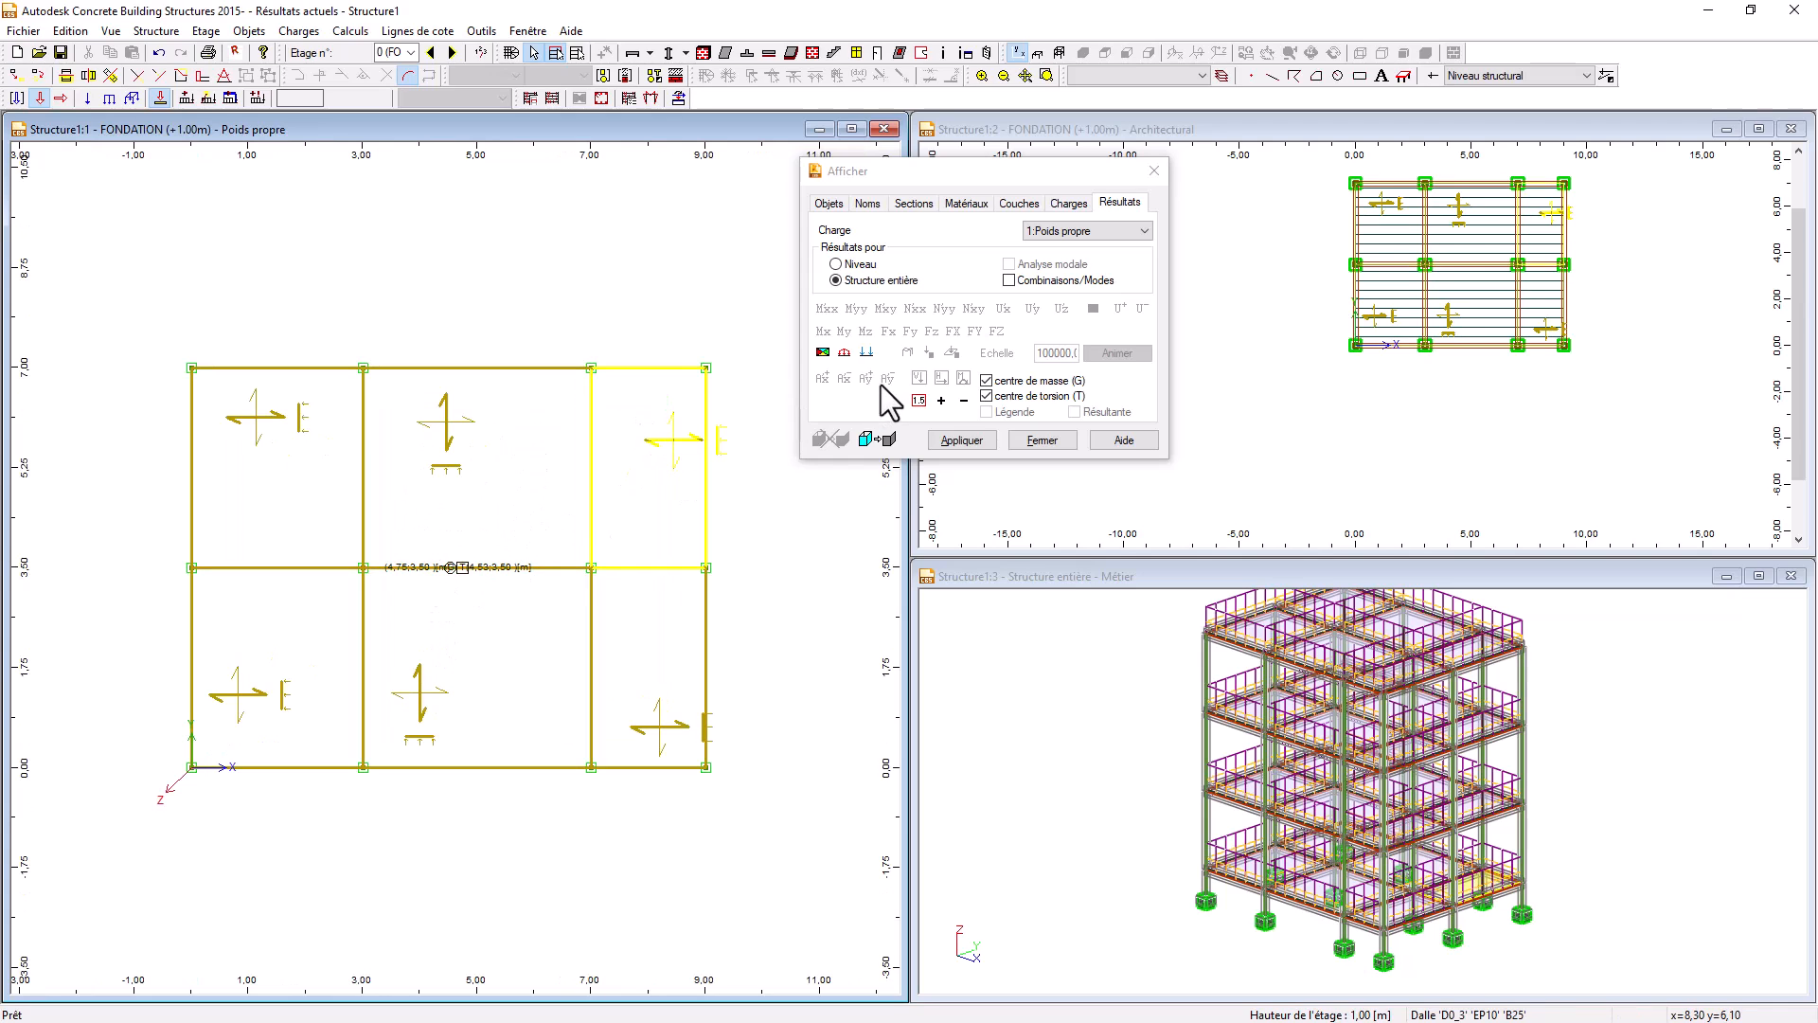
# - Set the results load case to 4:ELU+ and examine the coloured slab load zones and the linear load display on the FONDATION plan
pyautogui.click(1105, 231)
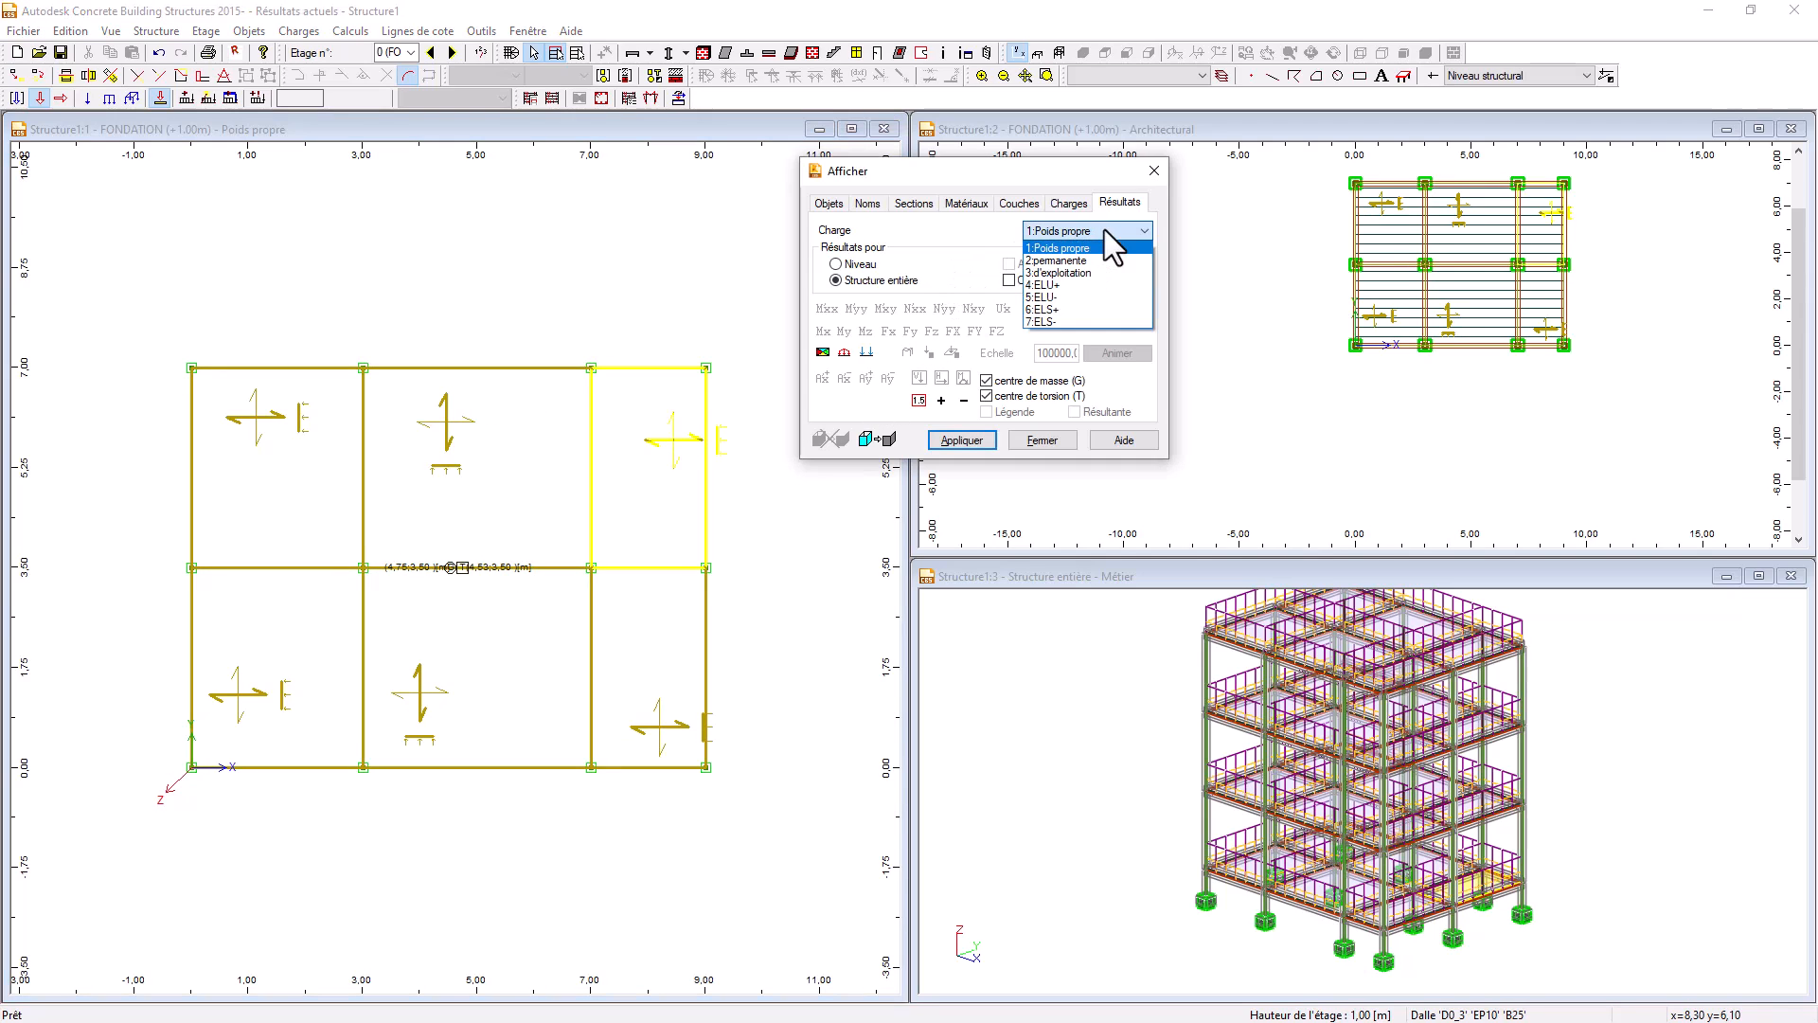
pyautogui.click(1104, 284)
pyautogui.moveTo(956, 172); pyautogui.dragTo(1019, 174)
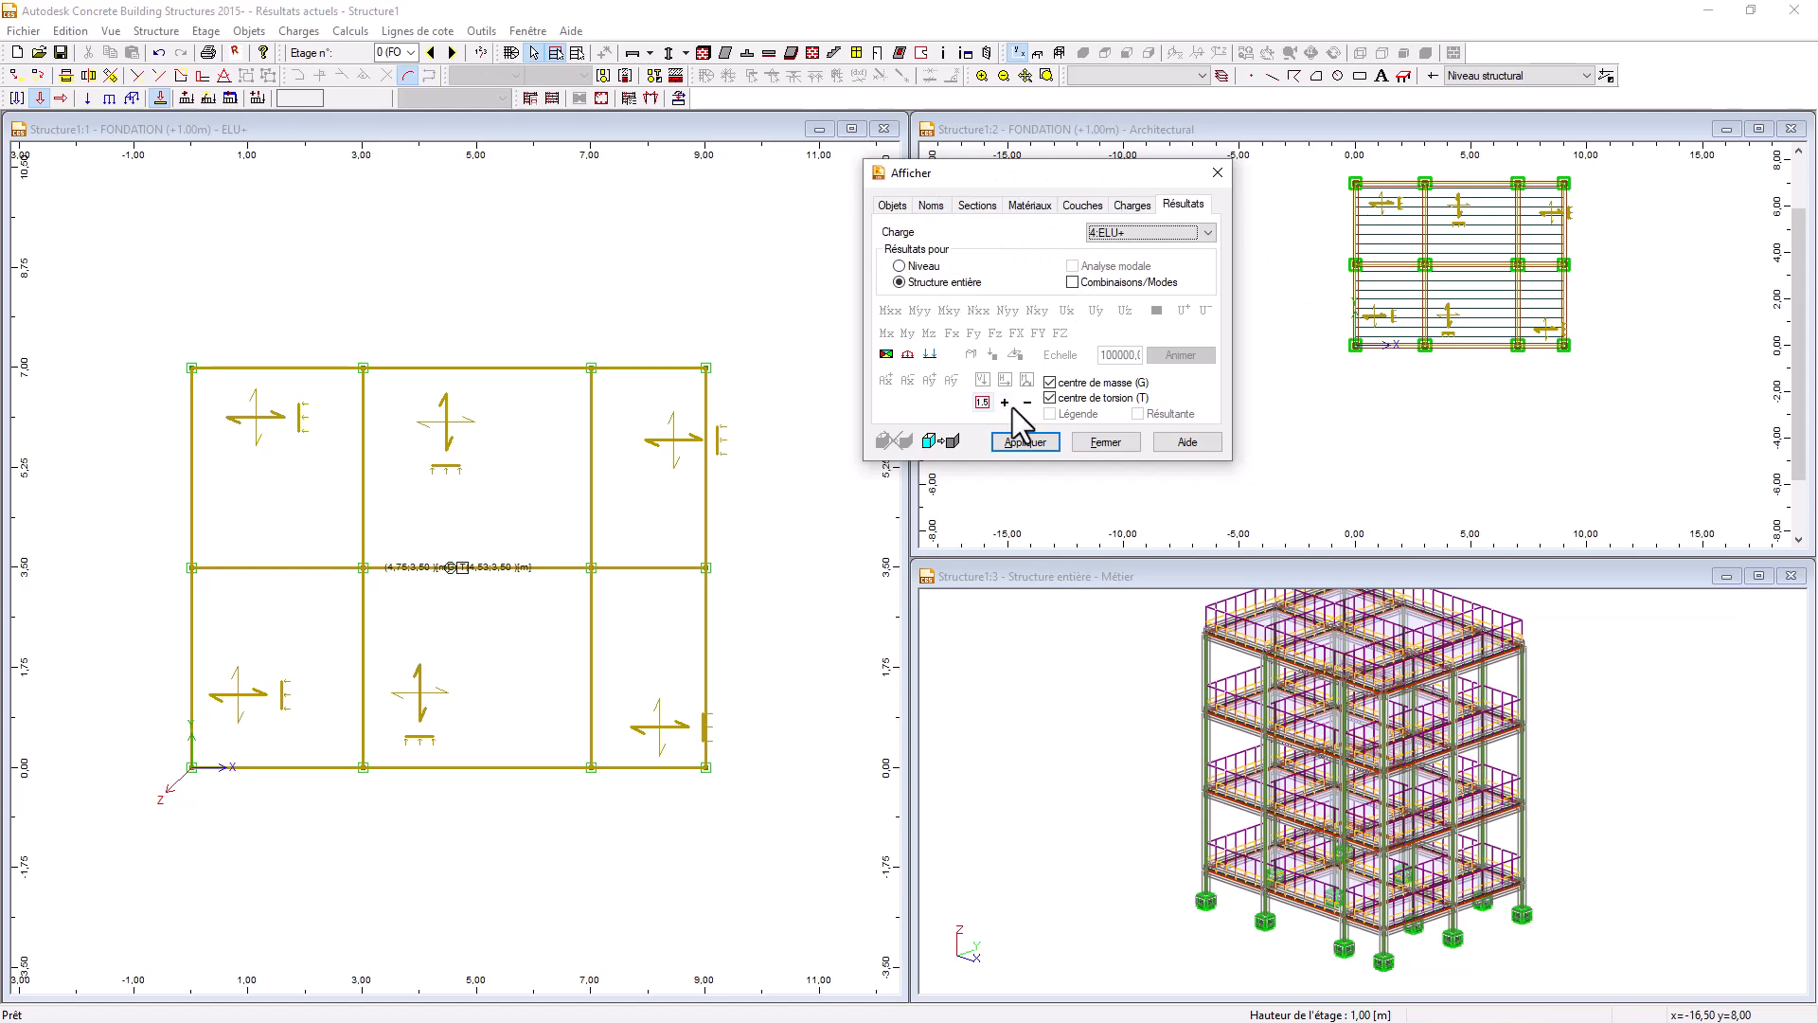
pyautogui.click(885, 353)
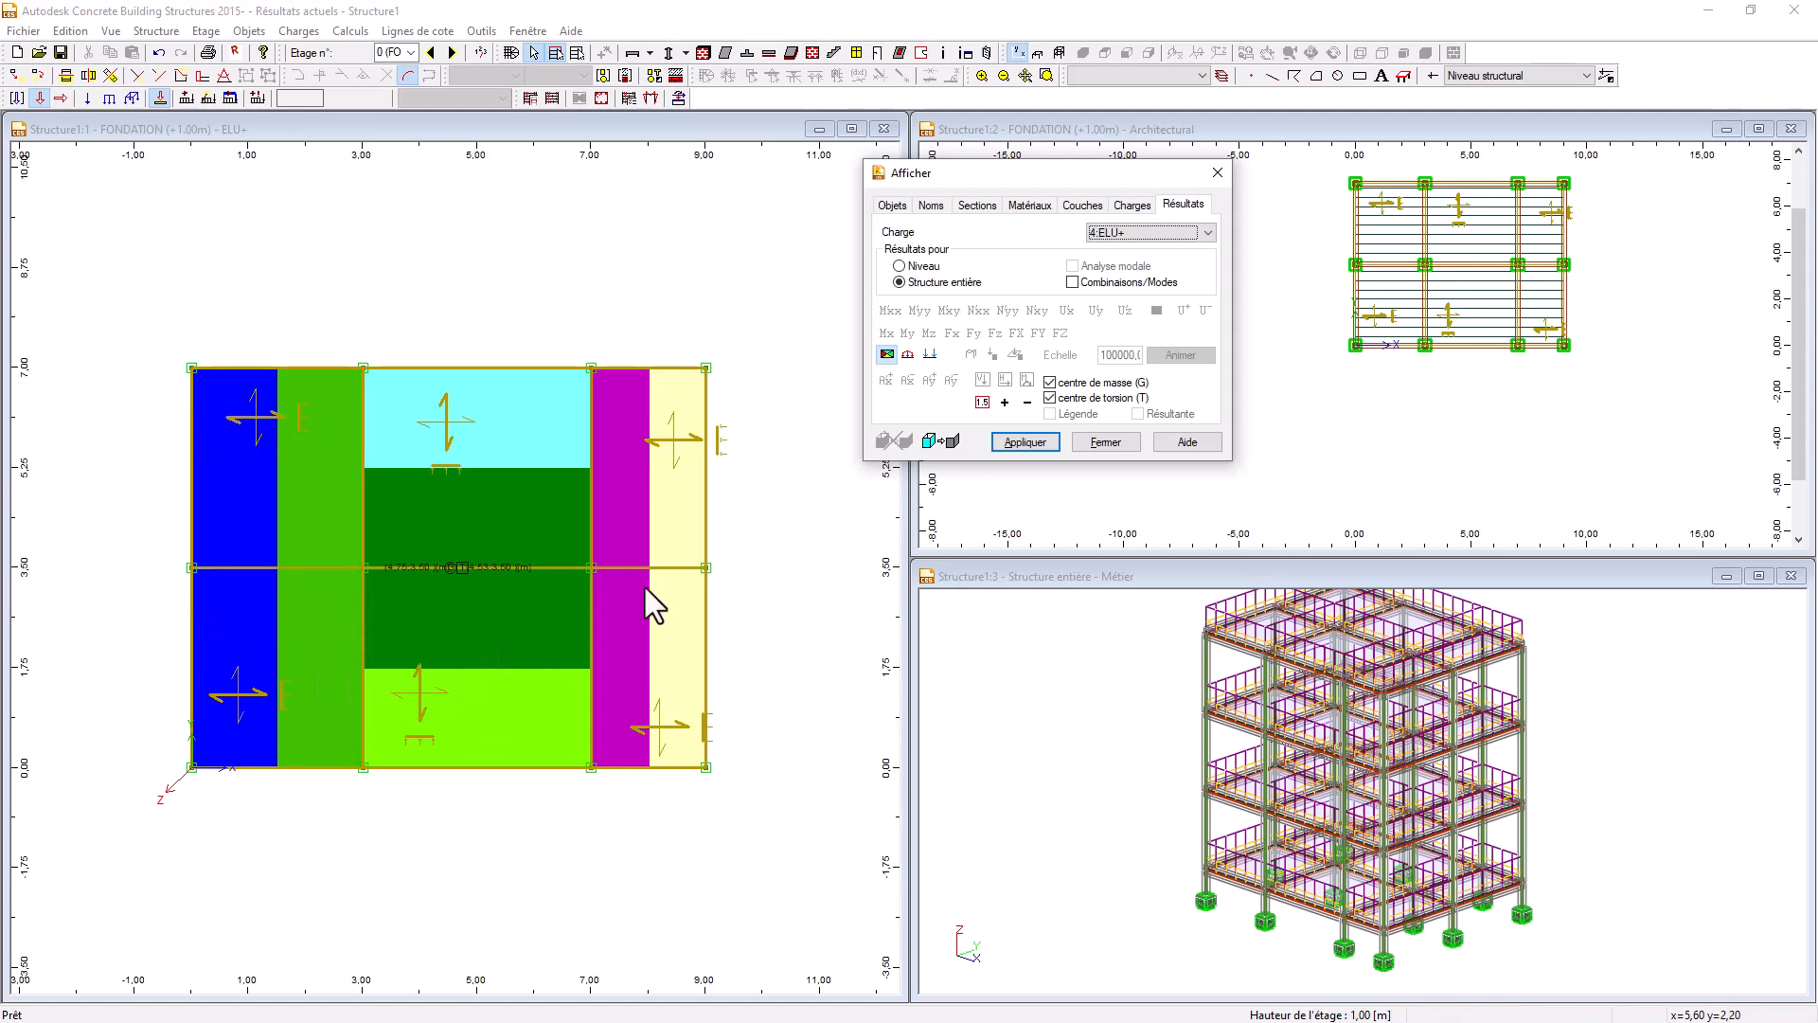
pyautogui.click(888, 355)
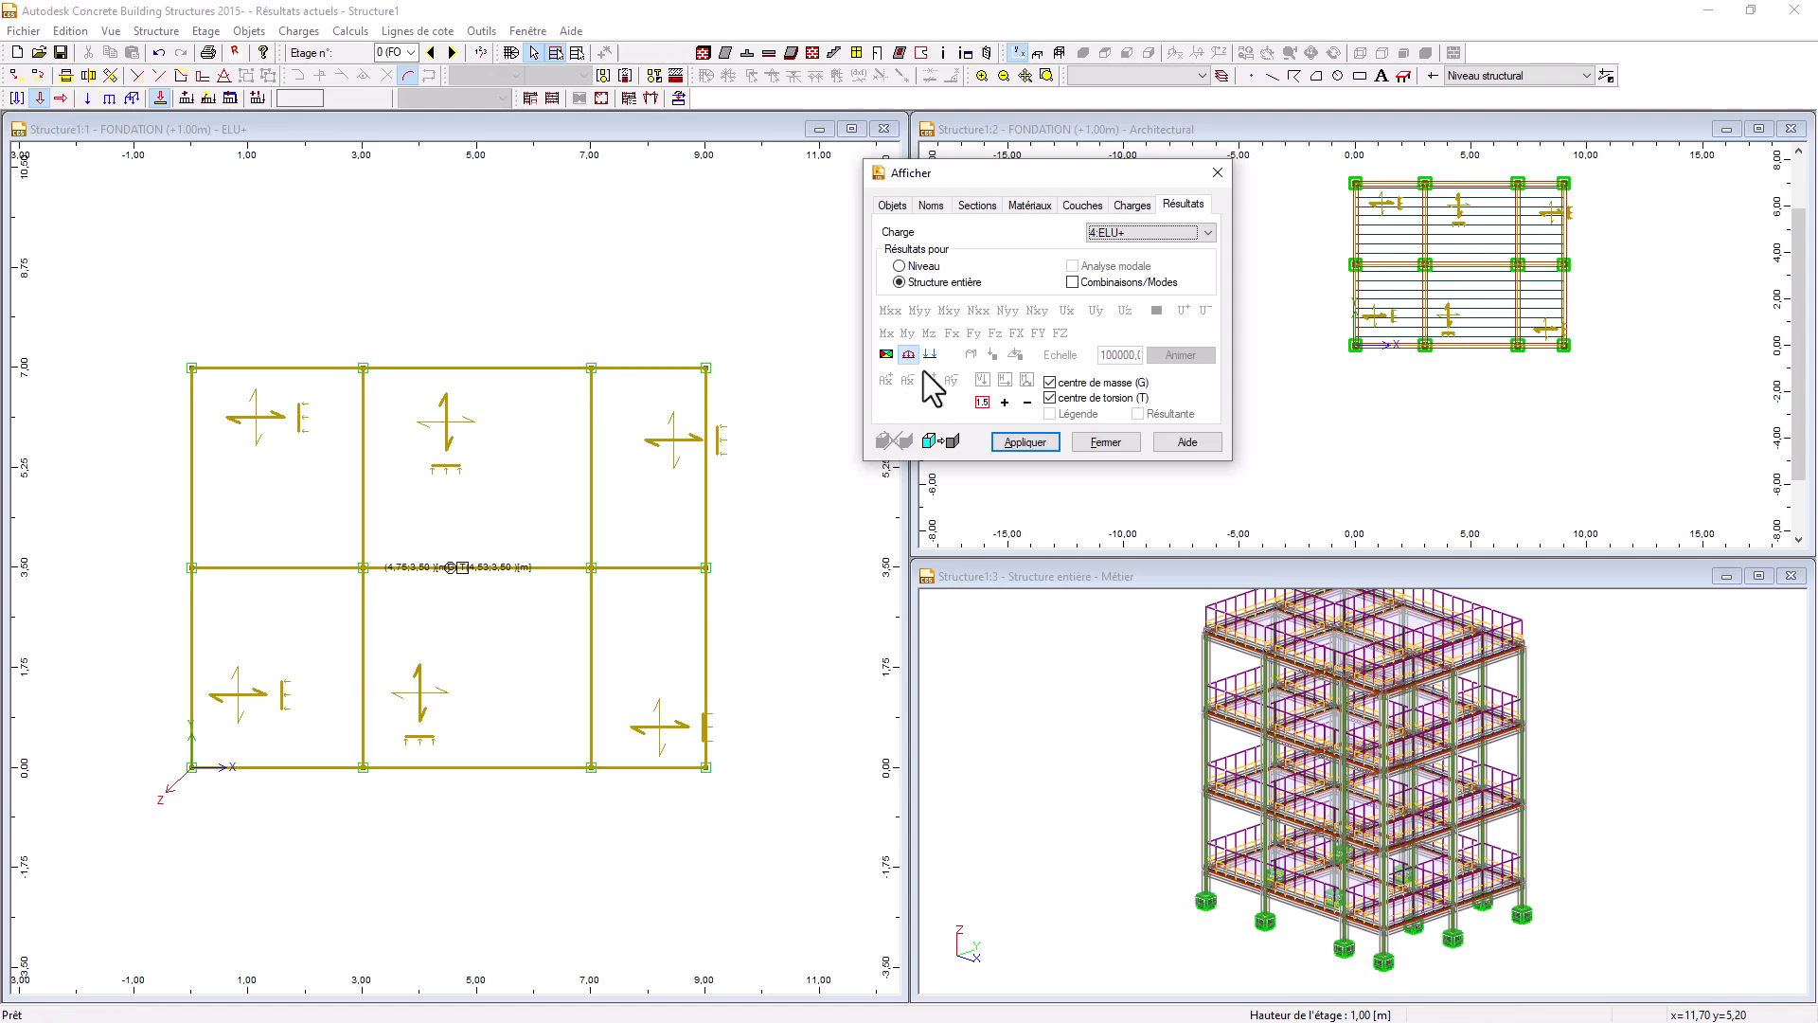
pyautogui.scroll(-2, 458, 508)
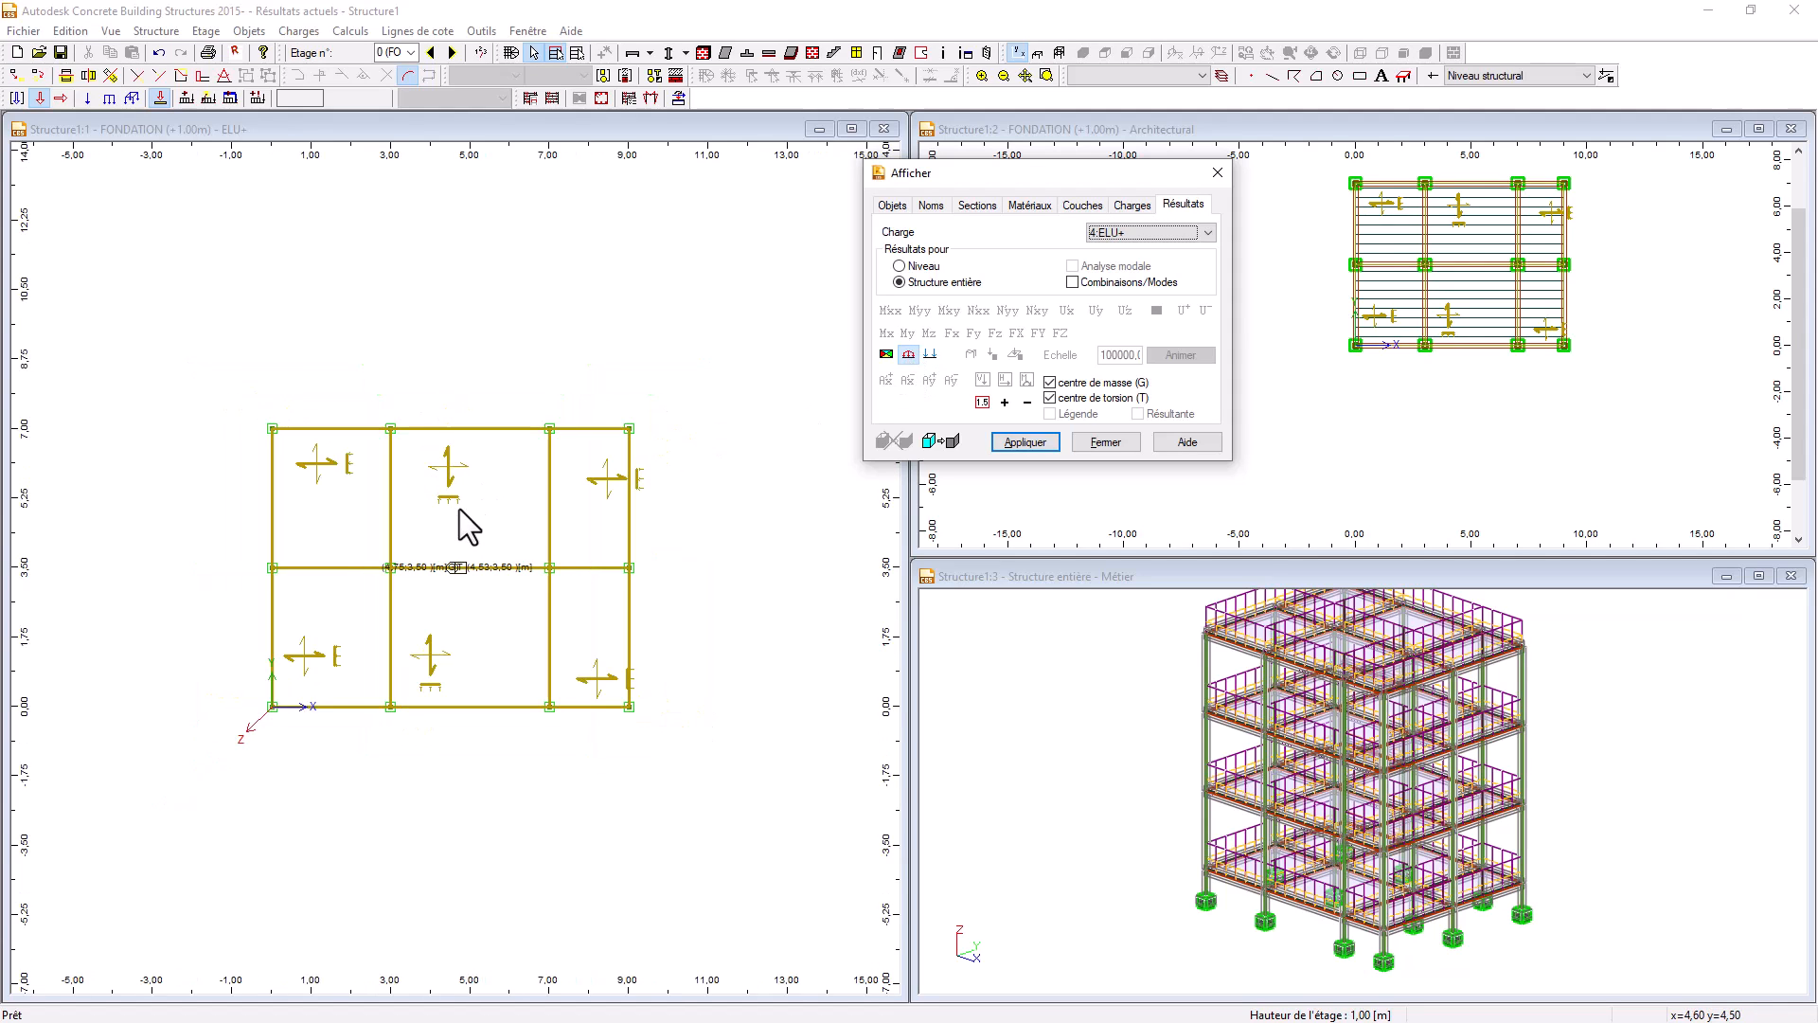
pyautogui.scroll(2, 459, 509)
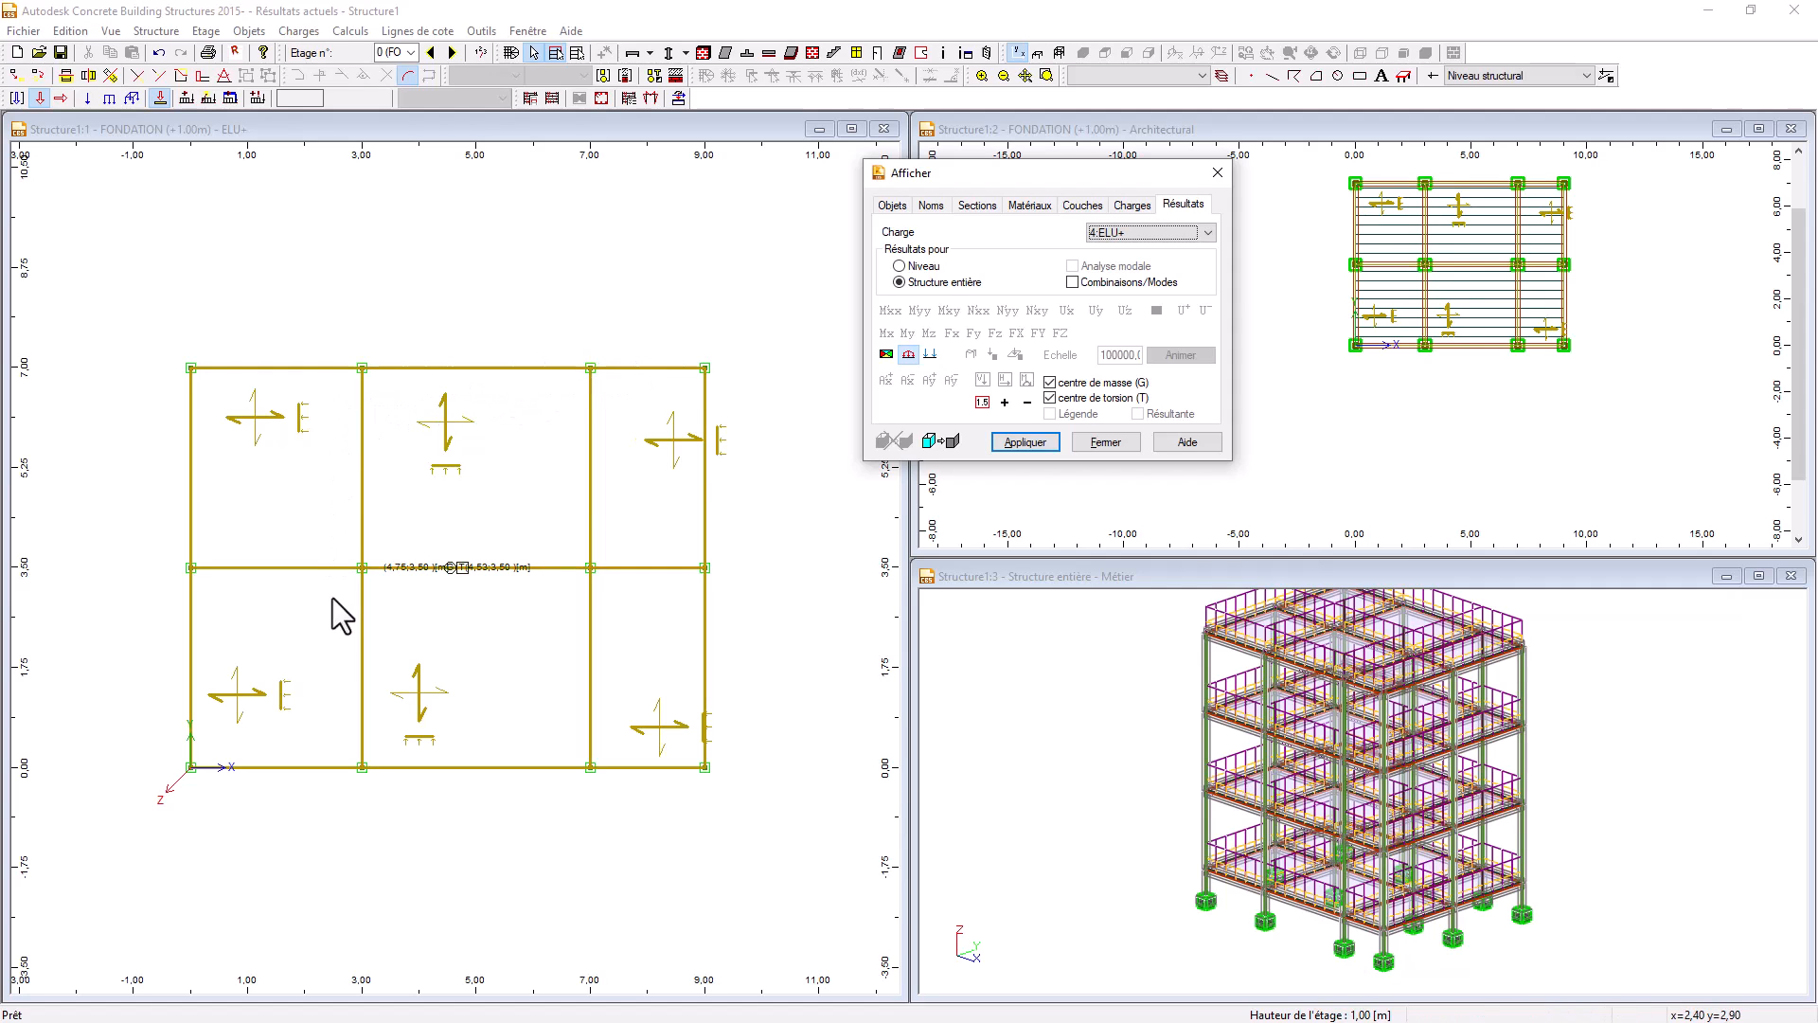
# - Display the point forces with their values on the FONDATION plan and compare them with the RDC storey
pyautogui.click(930, 355)
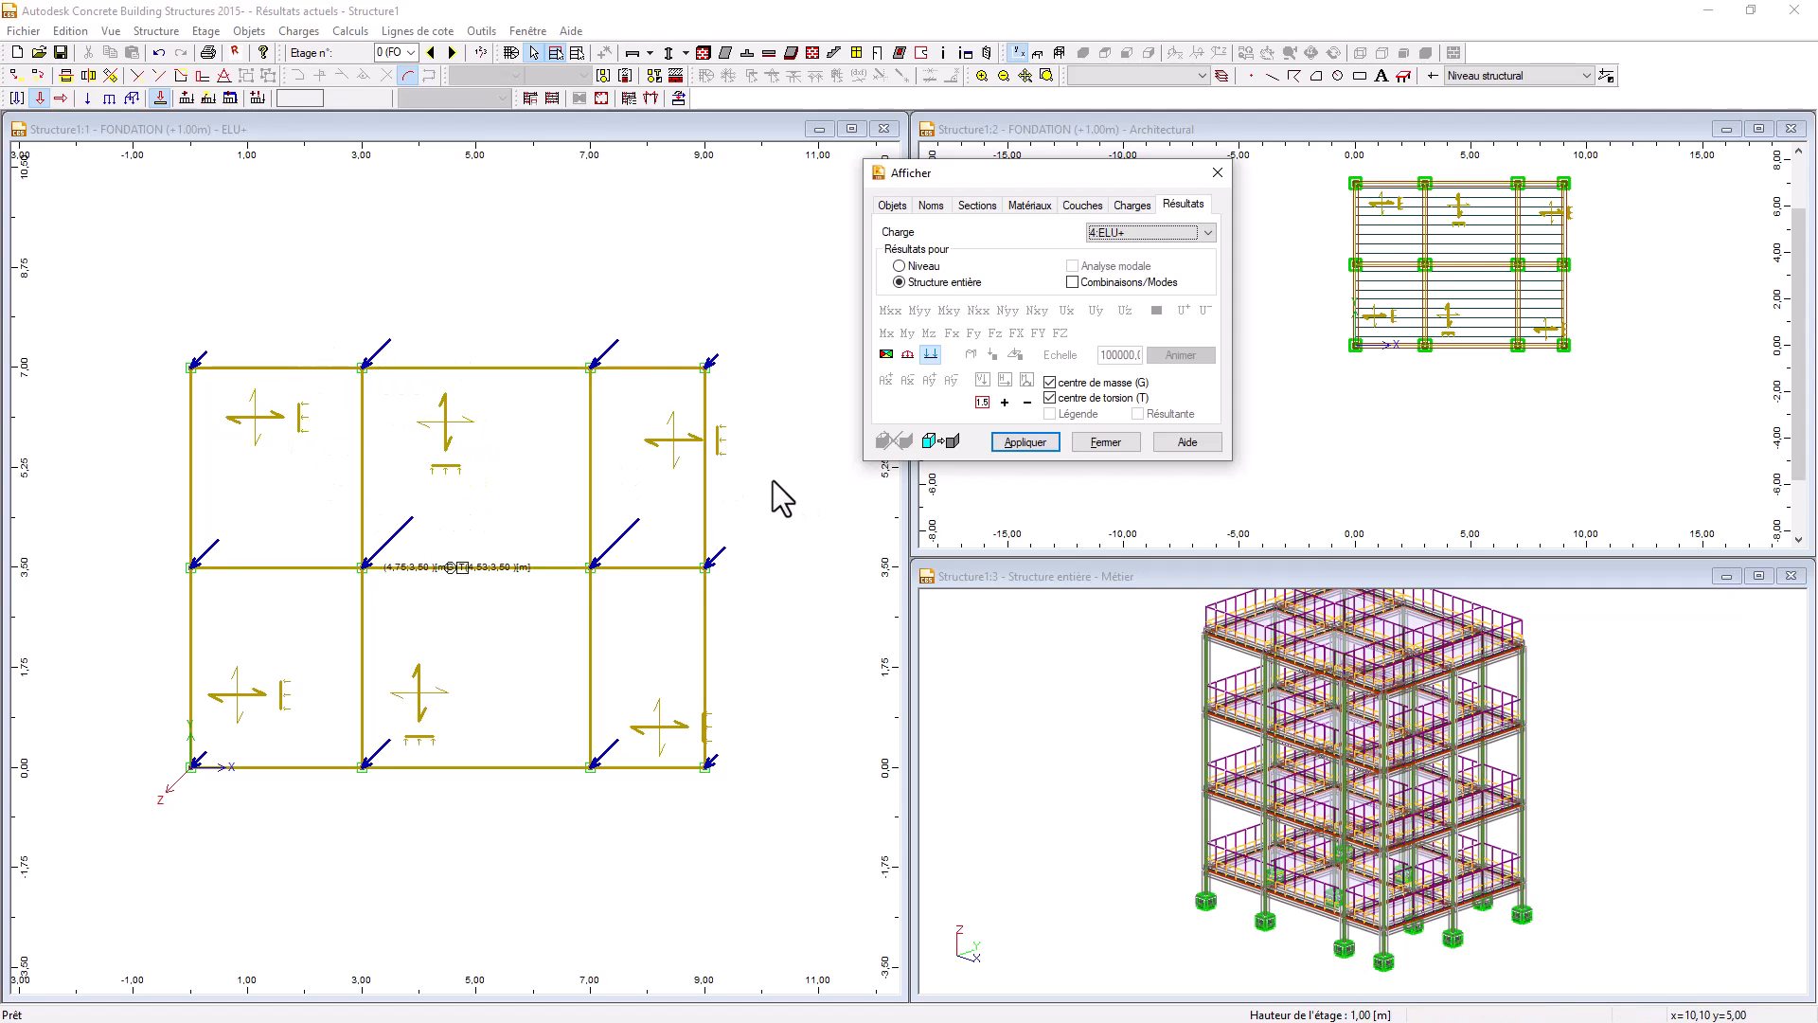
pyautogui.click(983, 401)
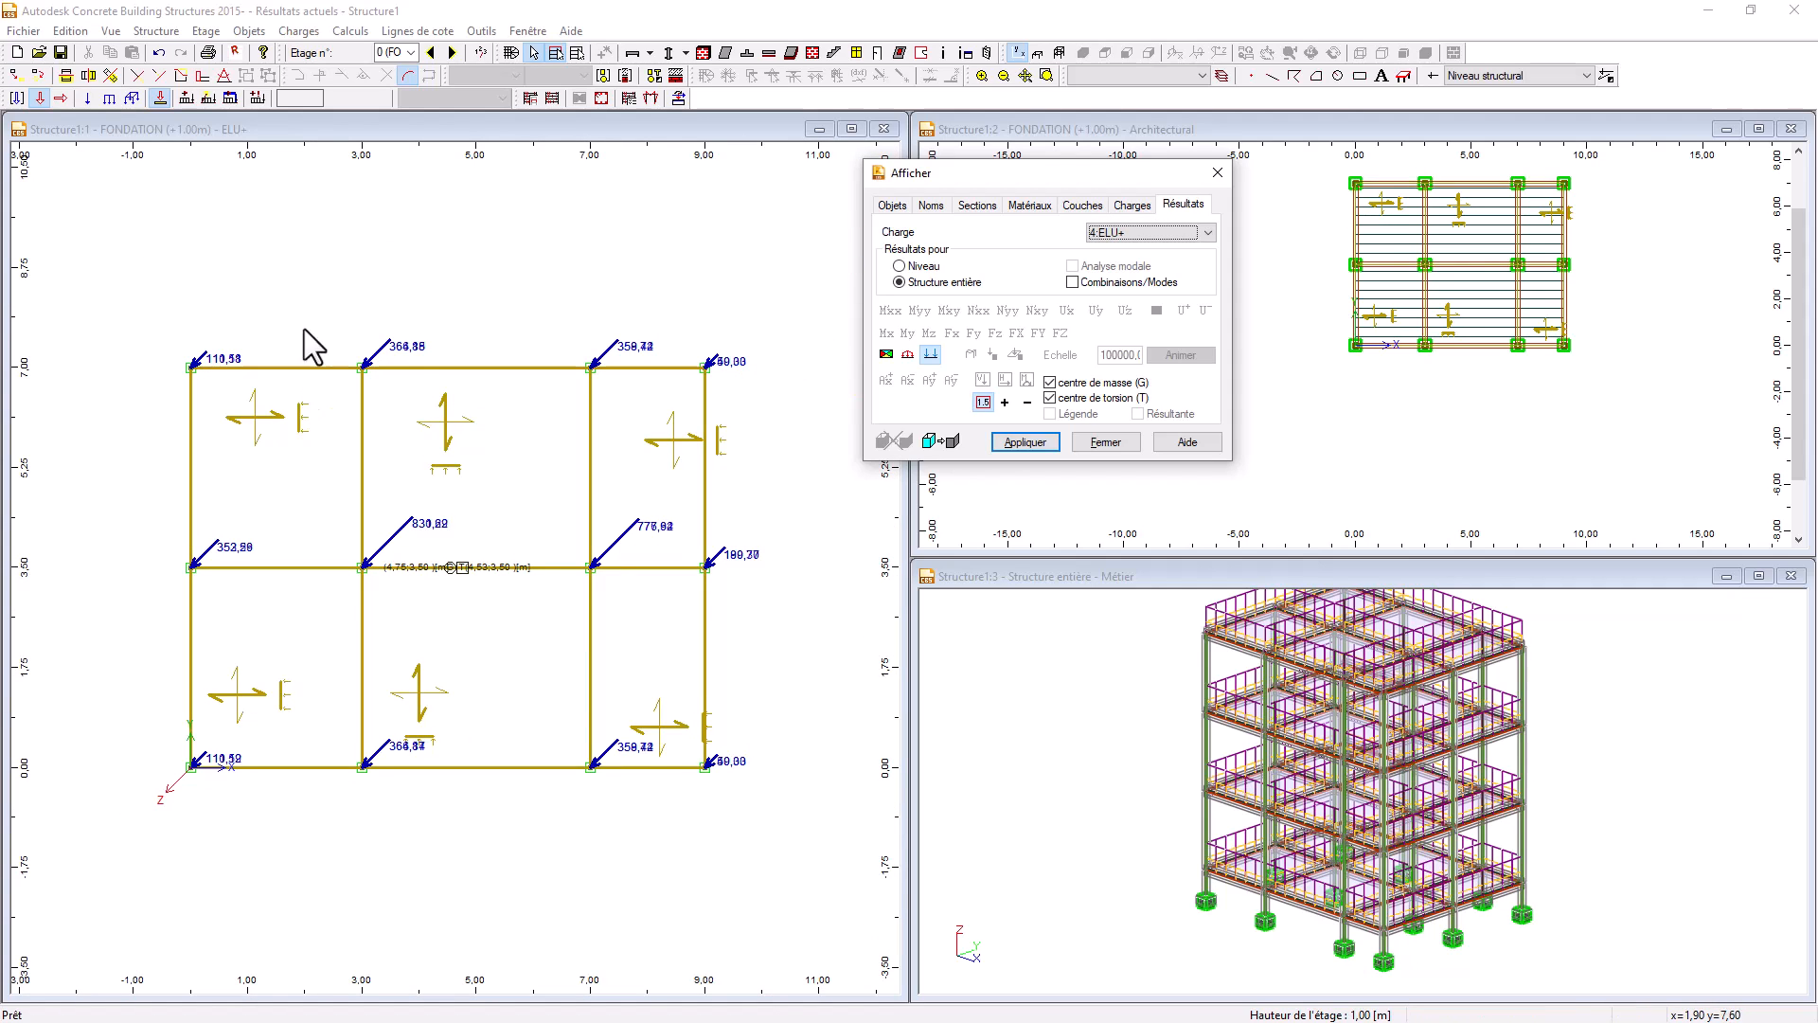
pyautogui.click(452, 52)
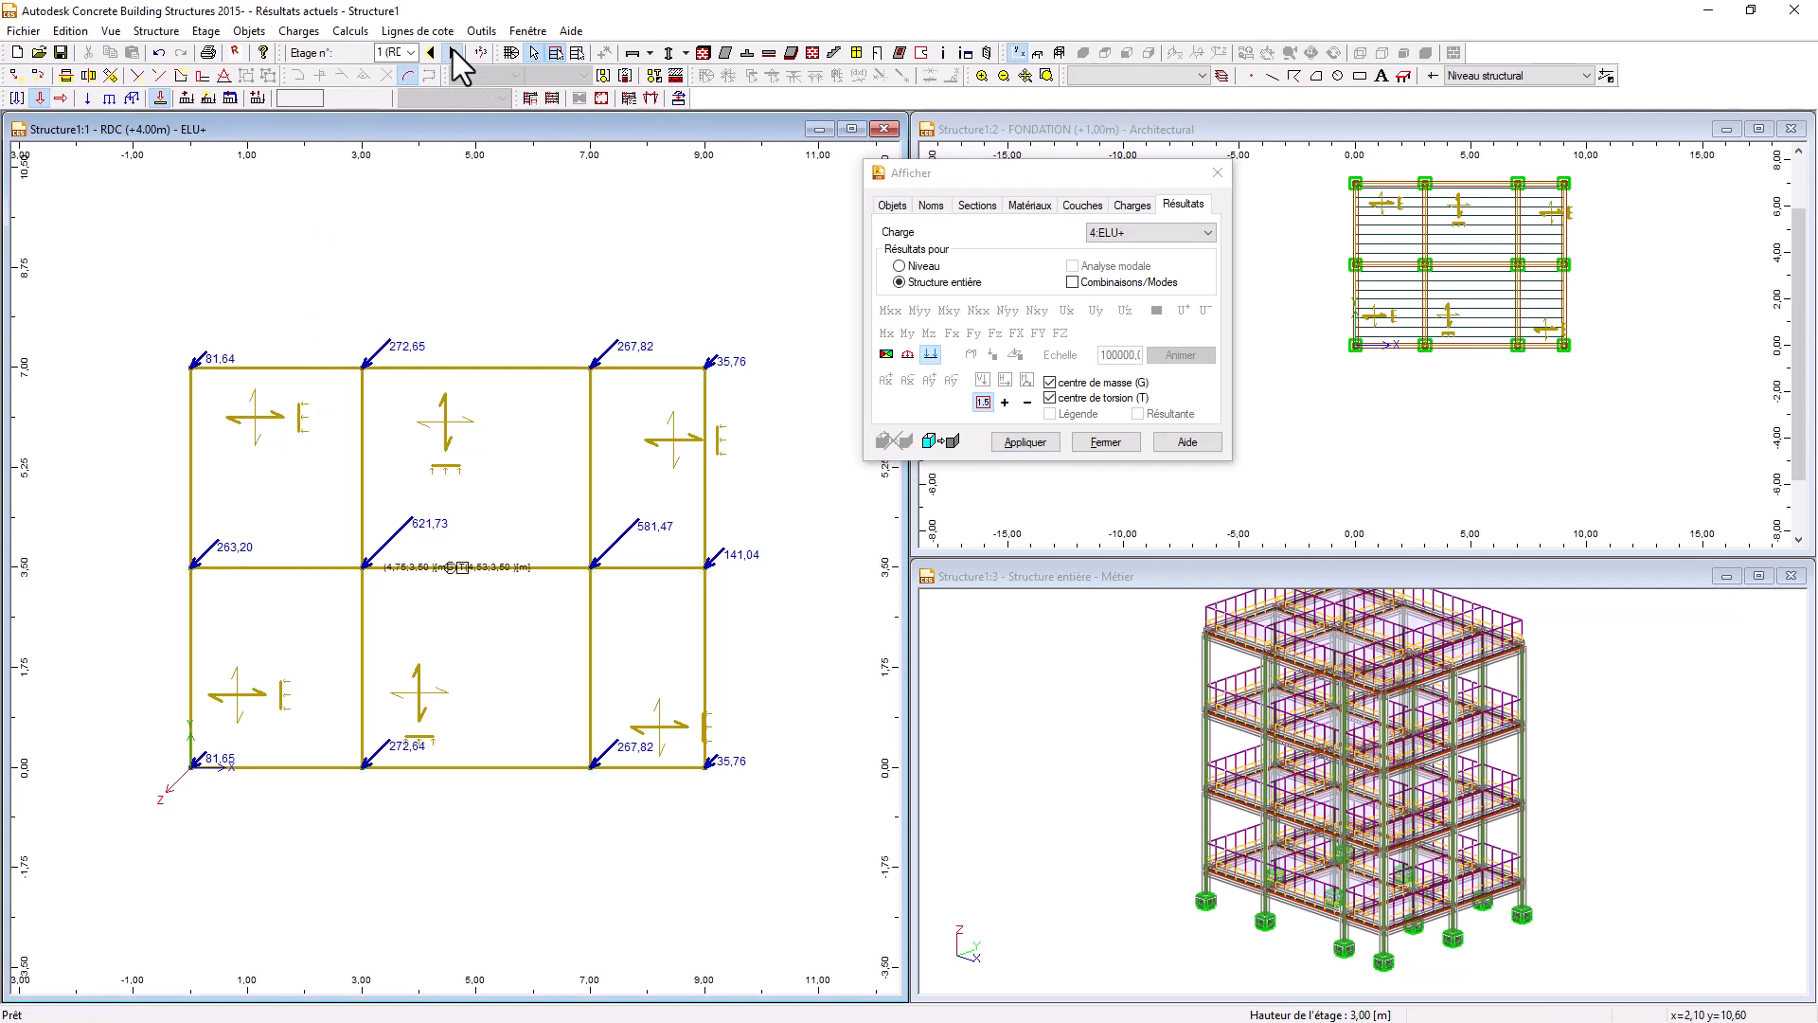
pyautogui.click(431, 52)
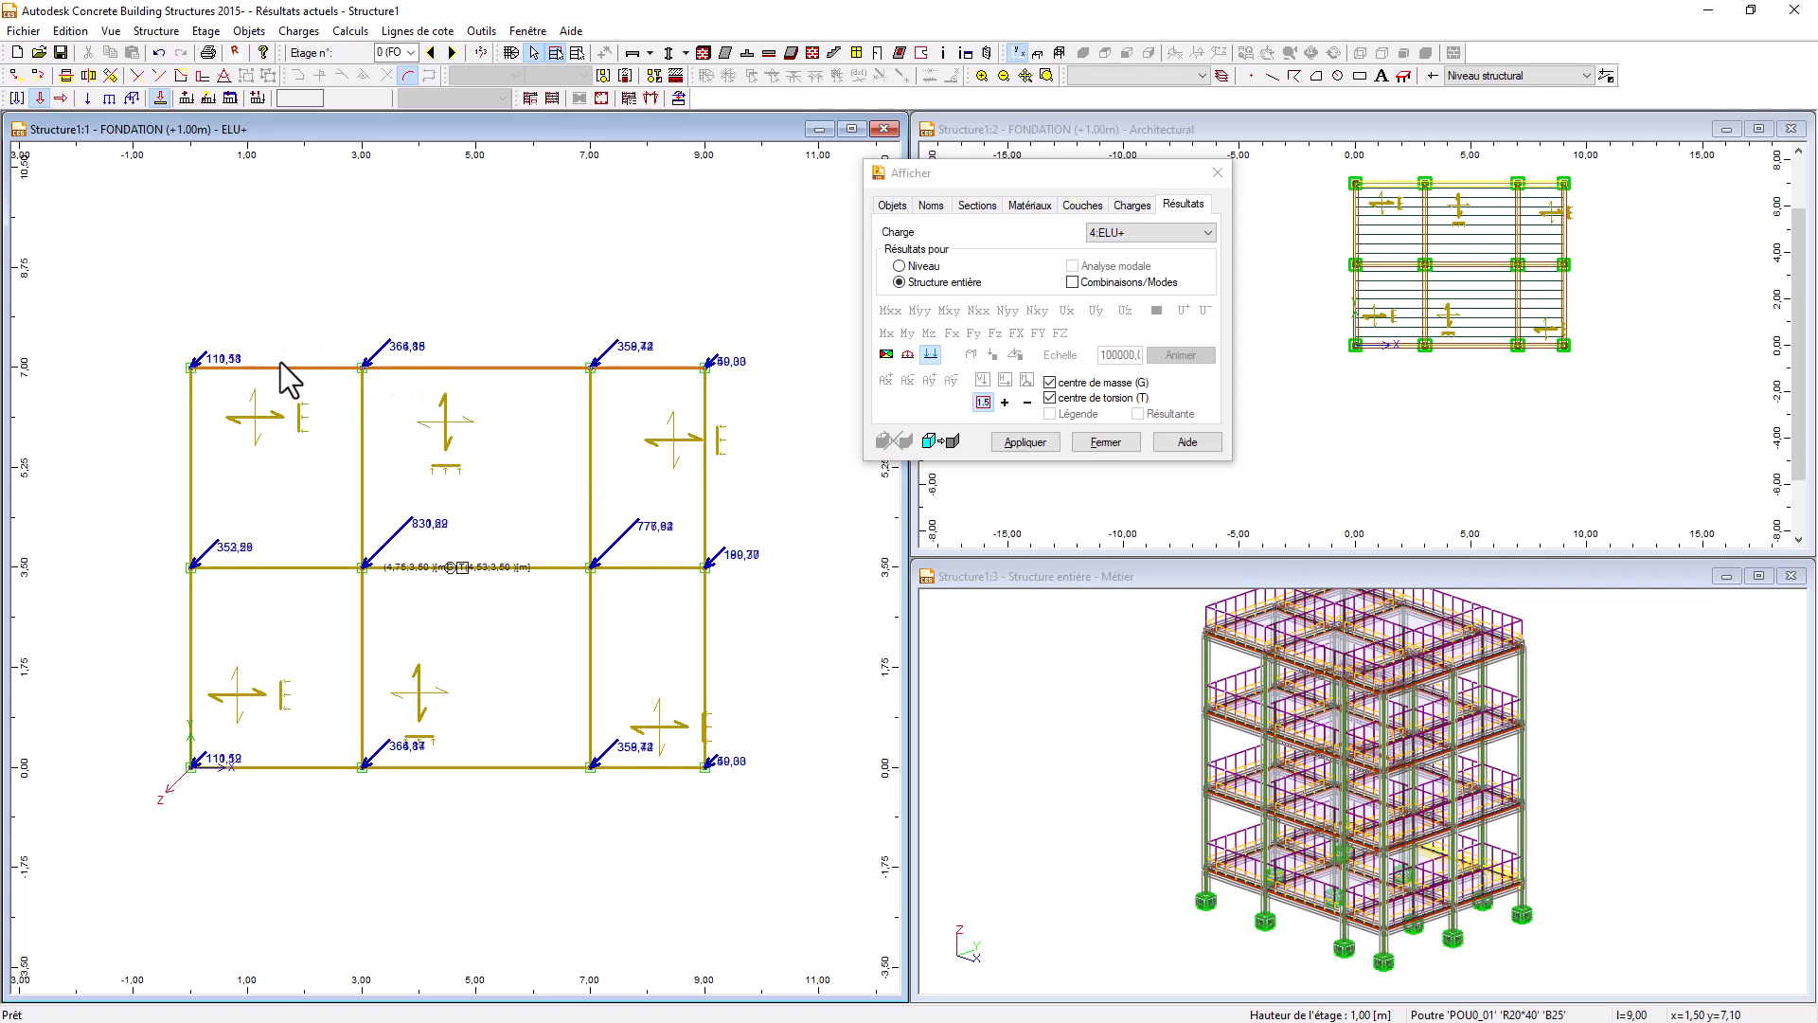
pyautogui.scroll(1, 247, 362)
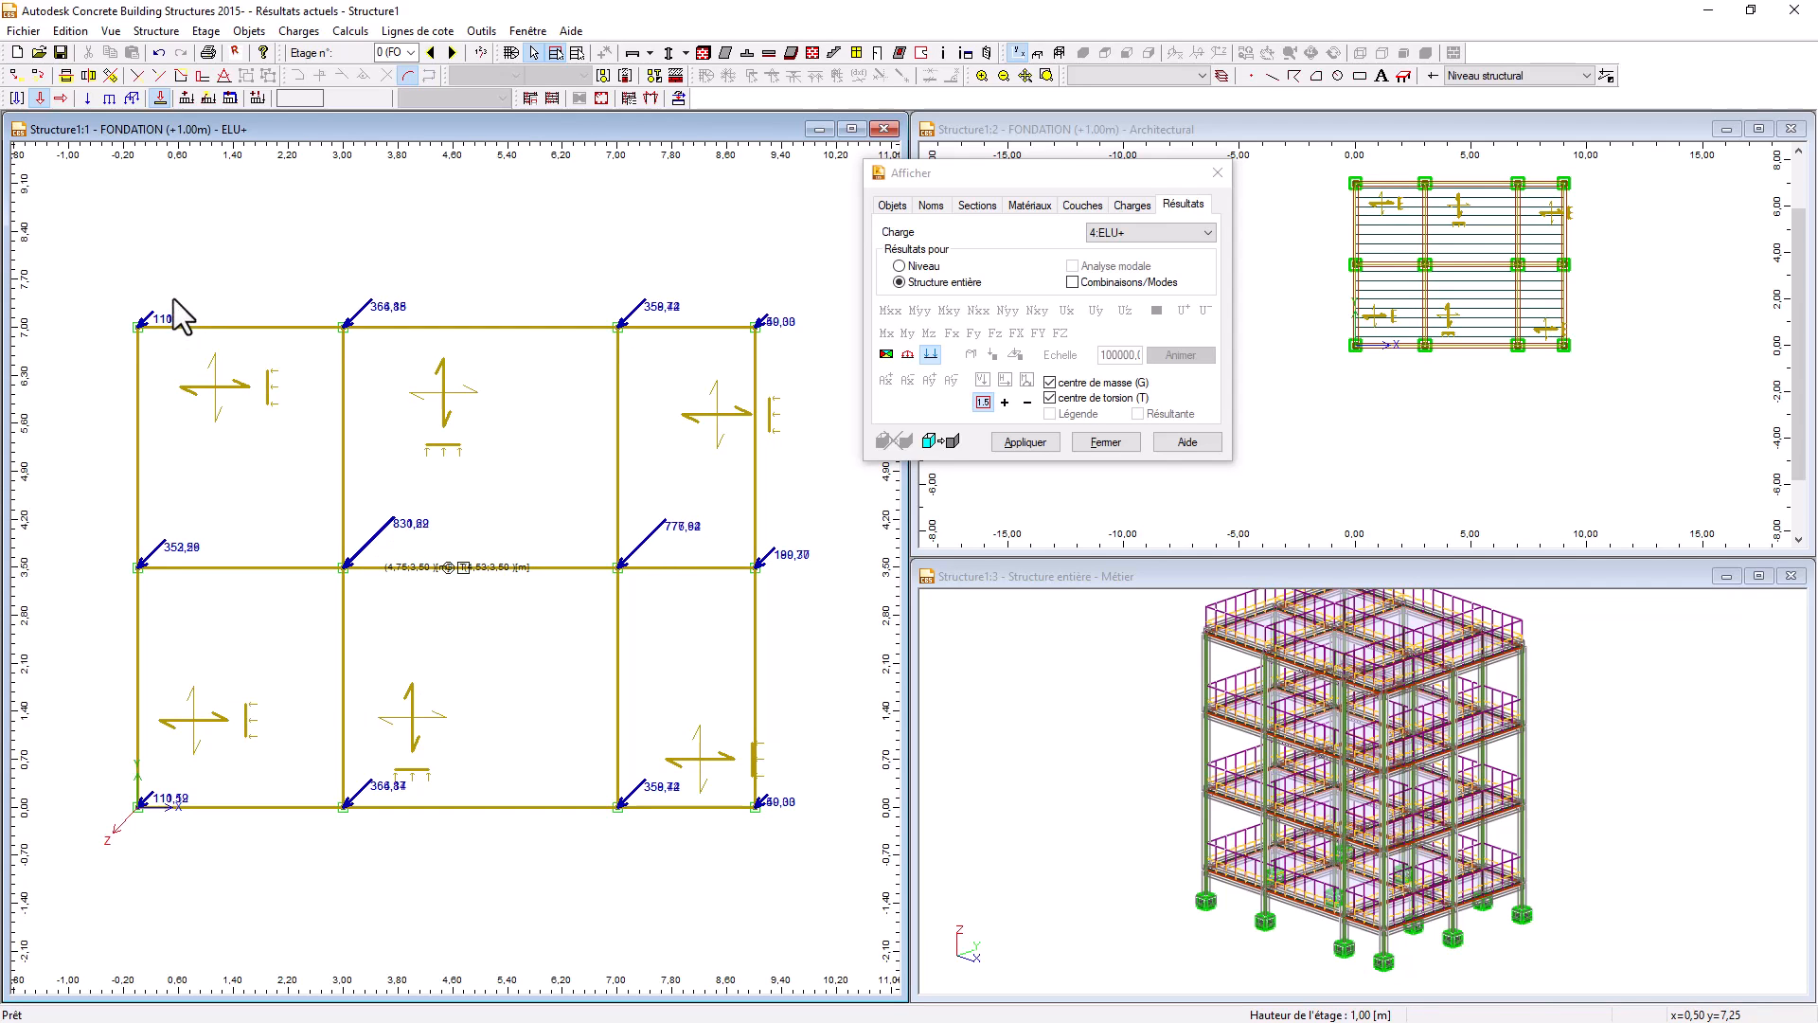
# - Go up through RDC, ETG1 and ETG2 to read the ELU+ point forces, and return to FONDATION
pyautogui.click(452, 52)
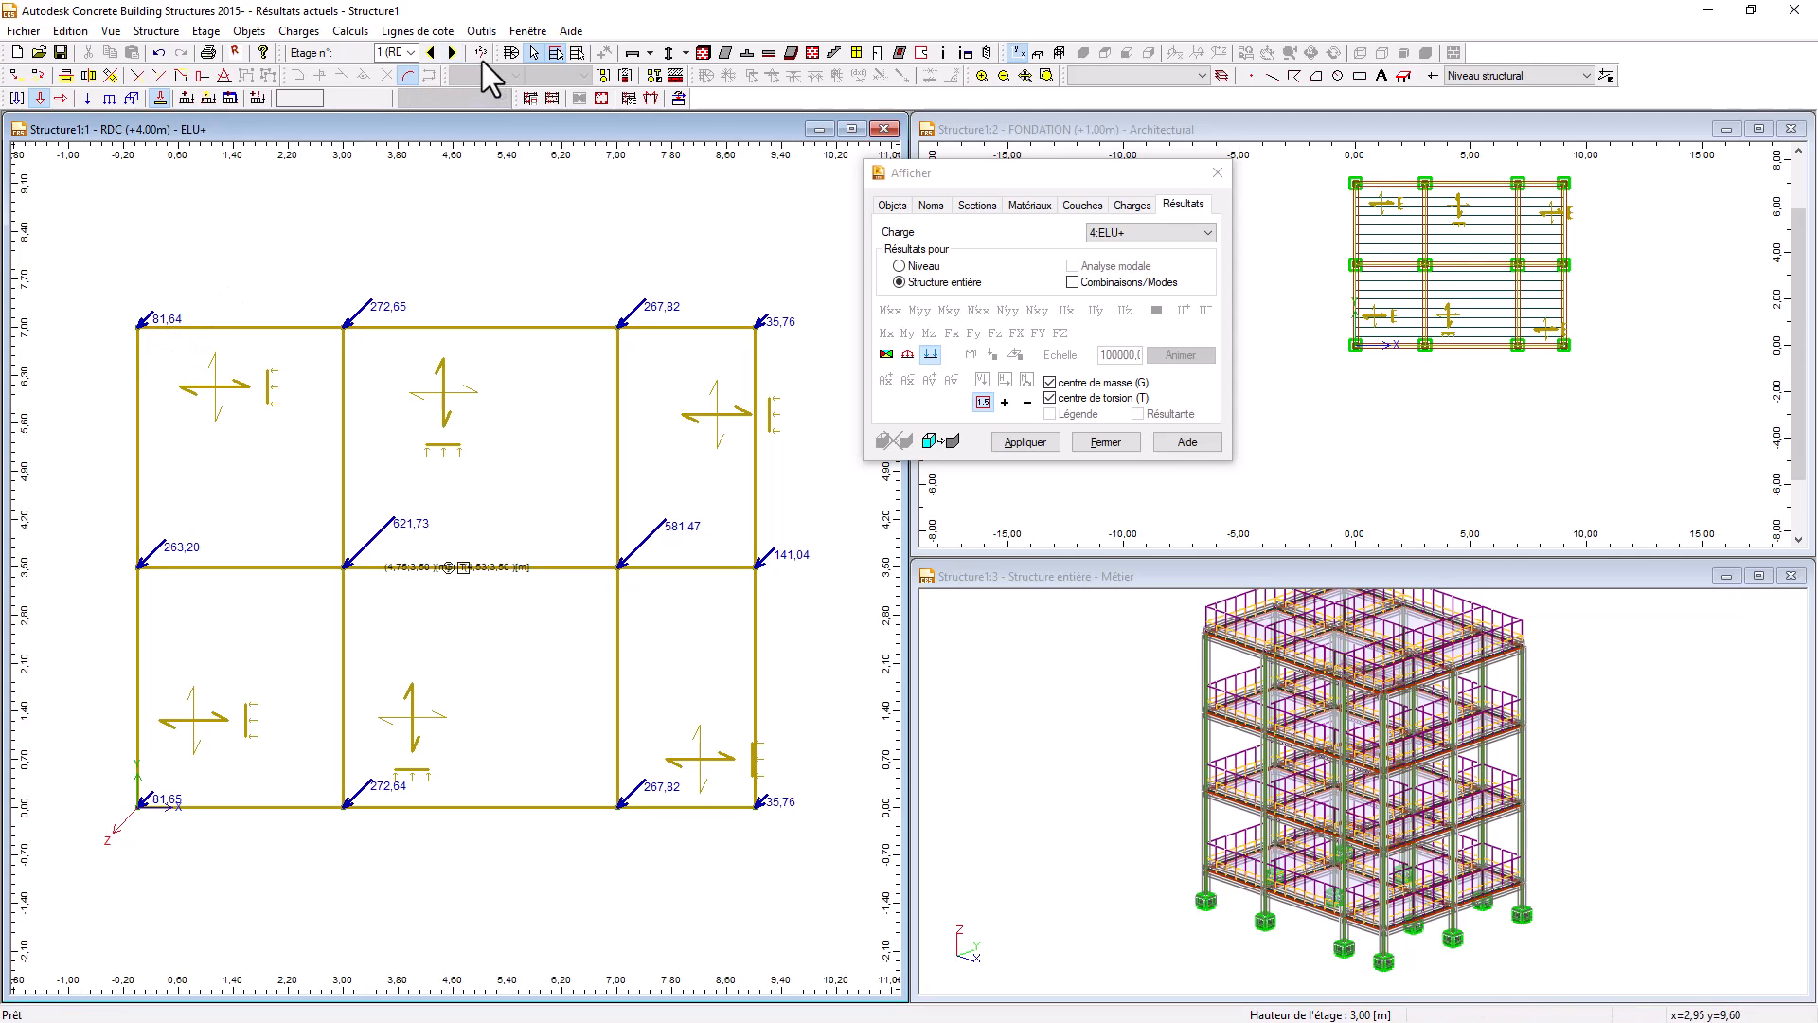
pyautogui.click(451, 52)
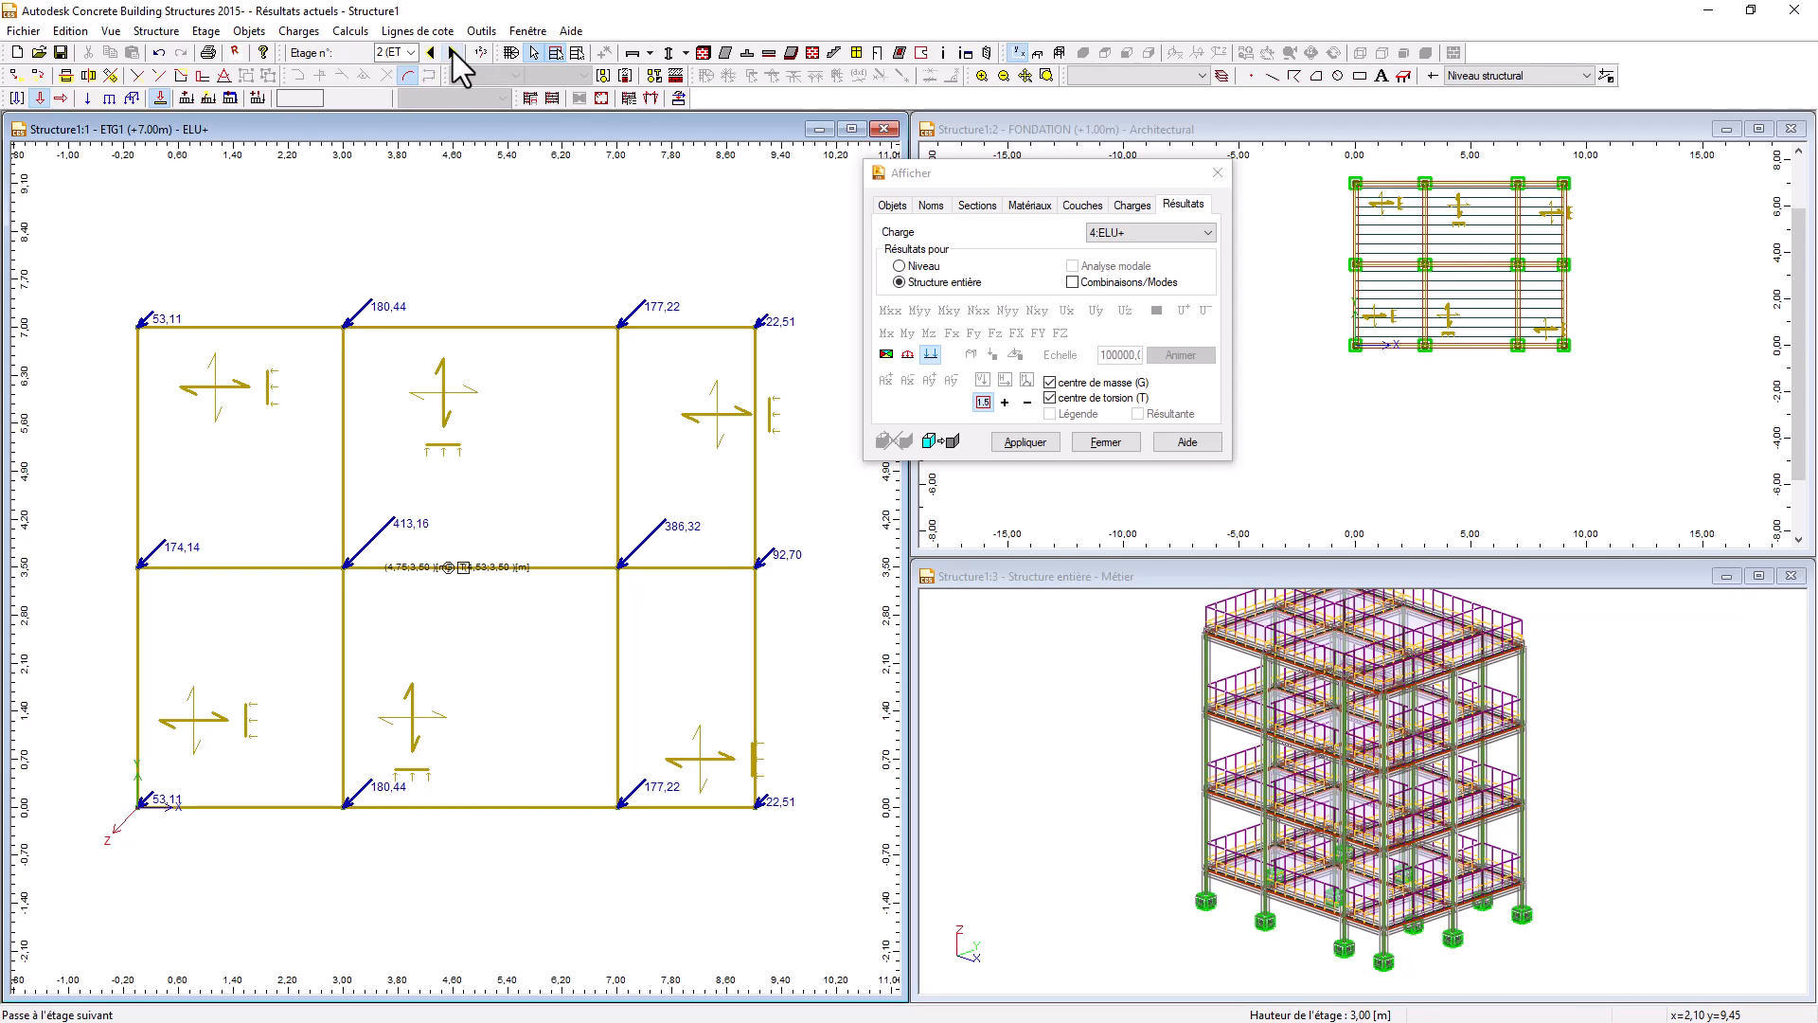
pyautogui.click(452, 52)
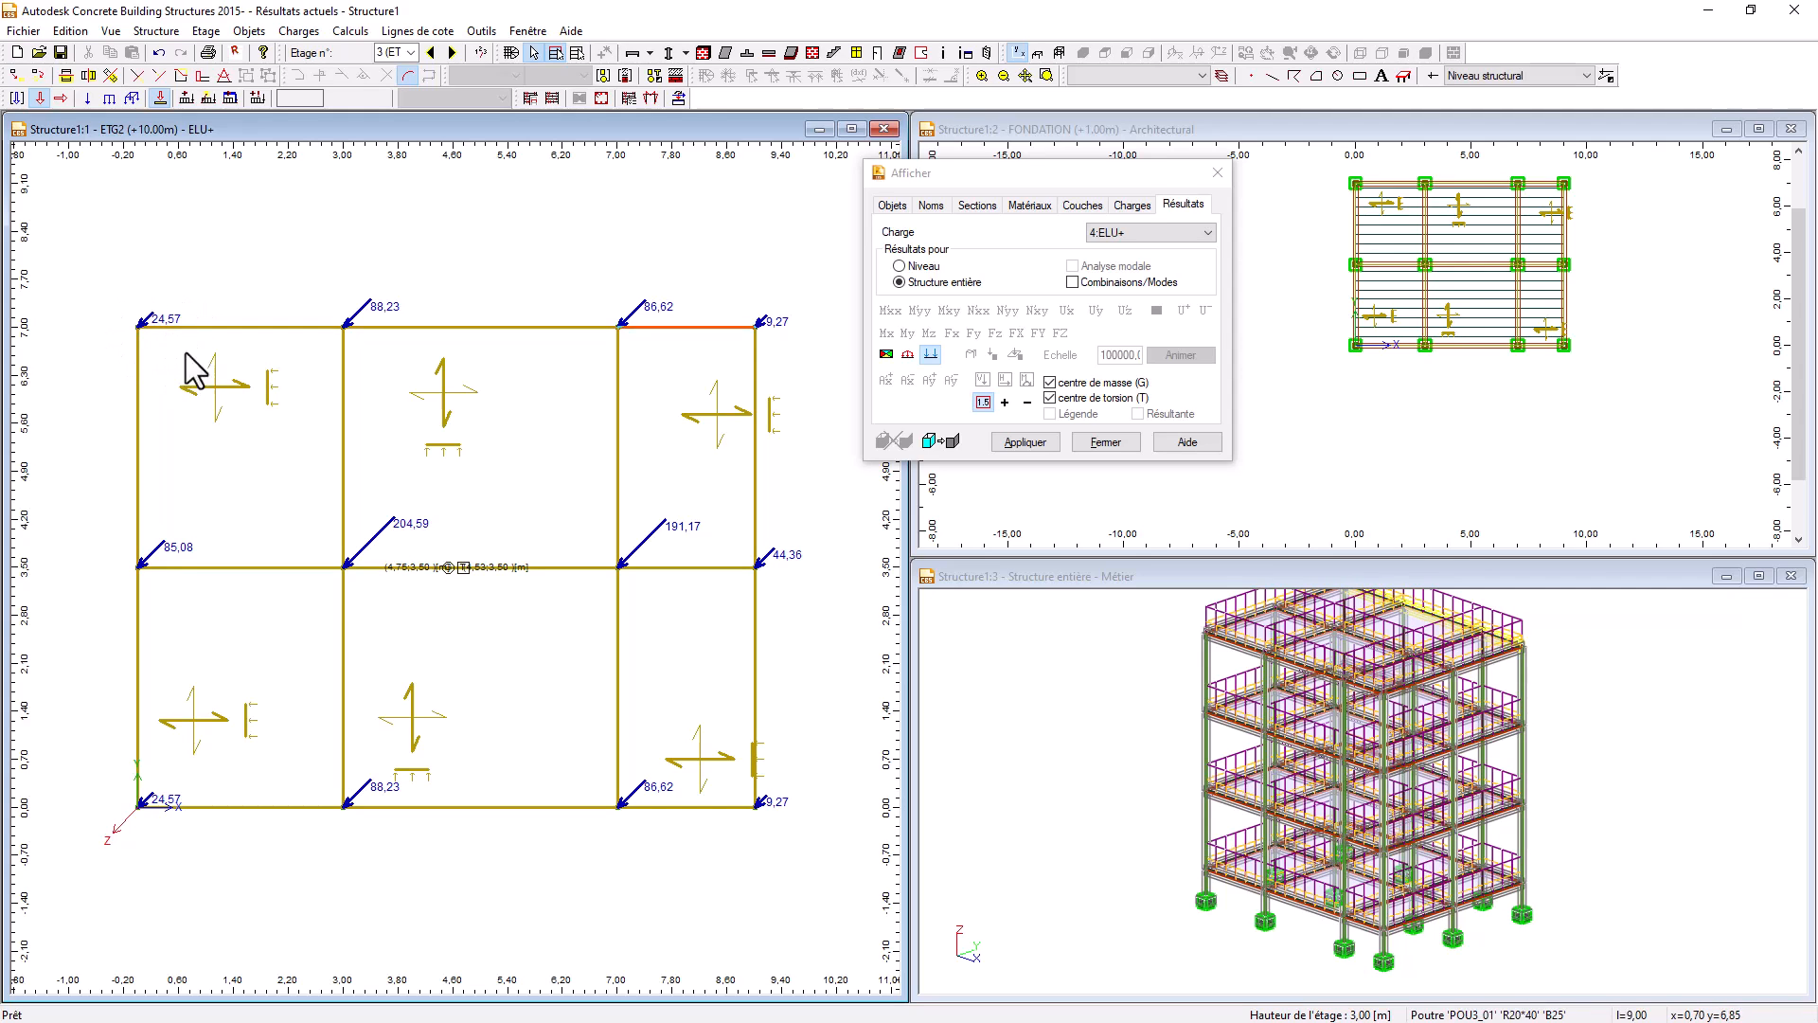
pyautogui.click(432, 52)
pyautogui.click(432, 53)
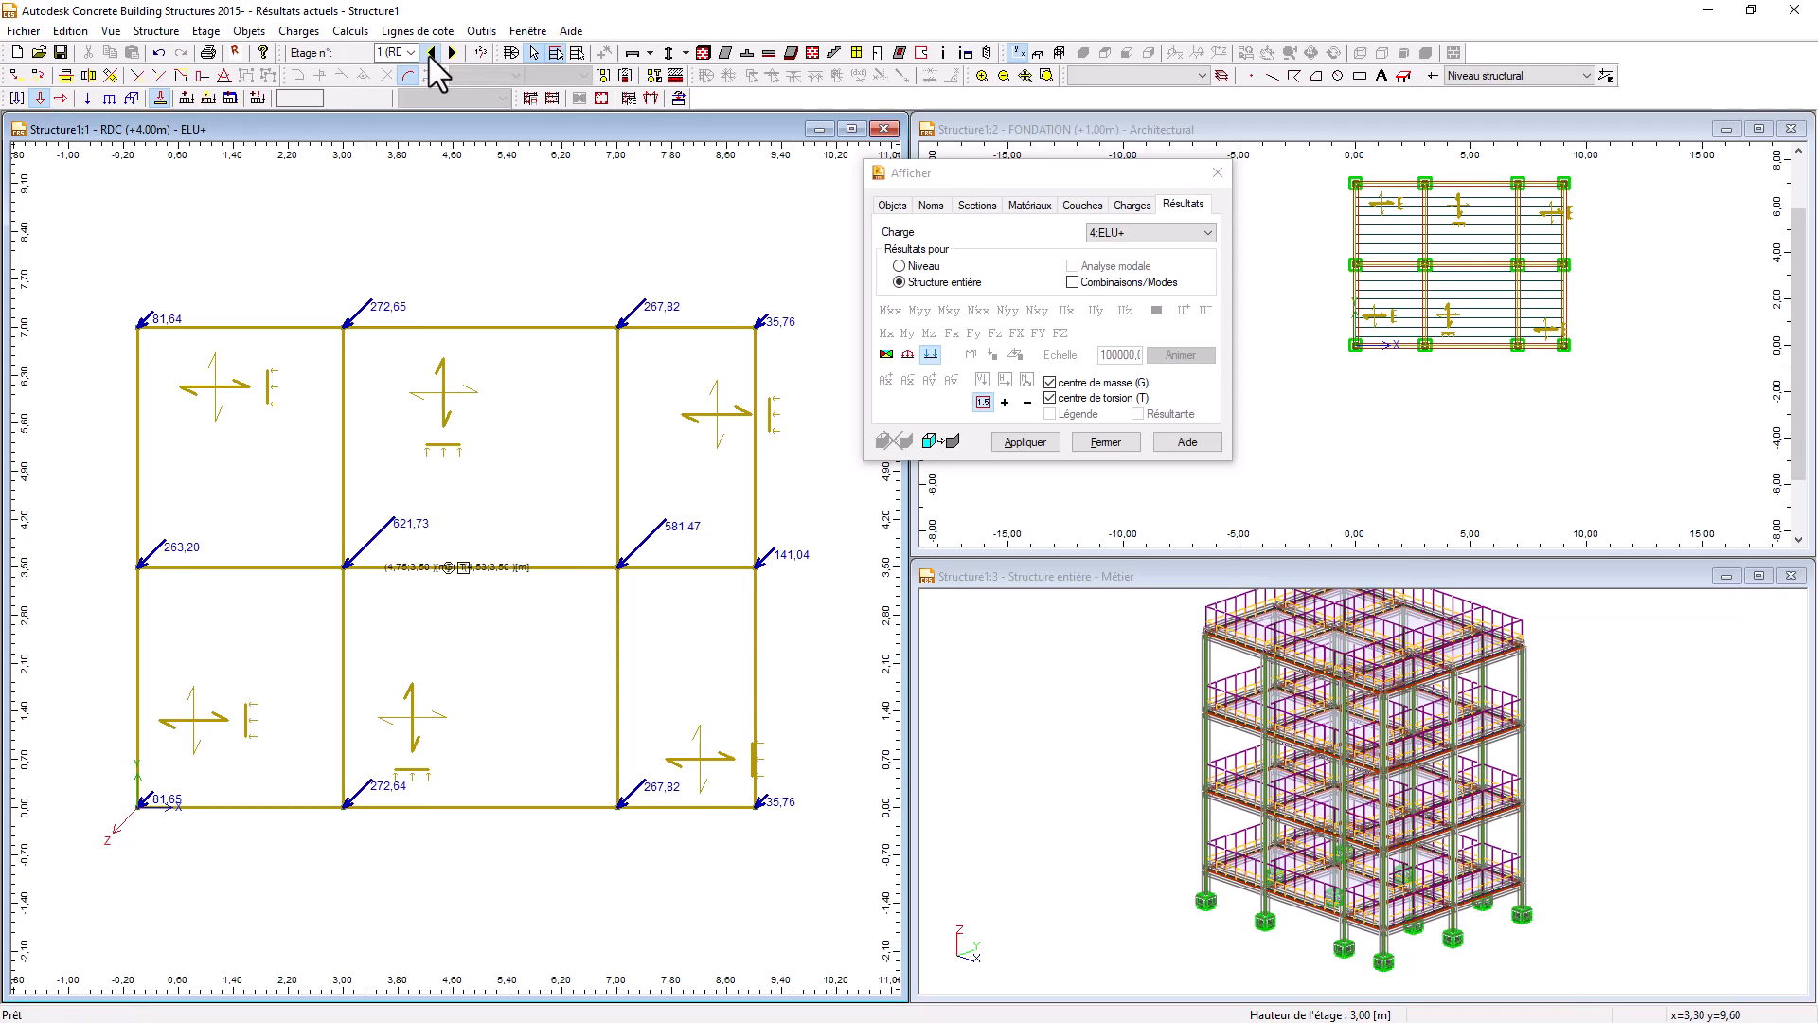
pyautogui.click(431, 52)
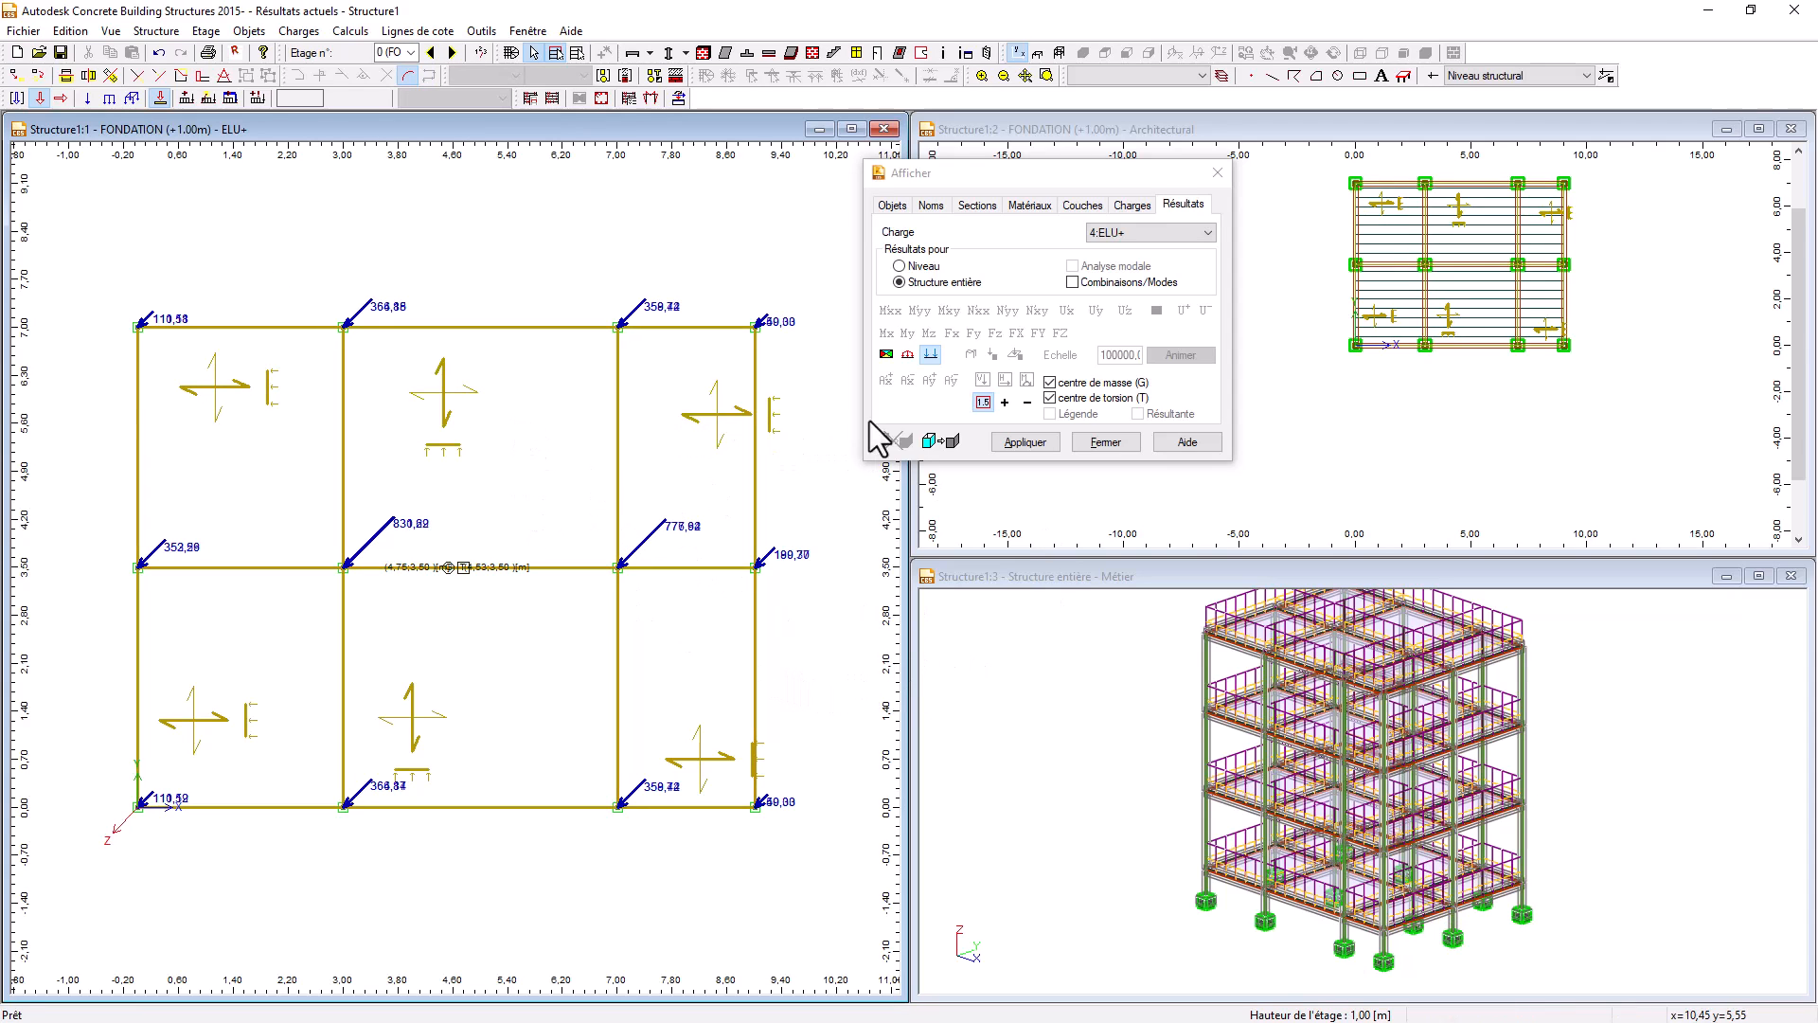
# - Turn off the point force display on the FONDATION plan and close the display settings
pyautogui.click(930, 354)
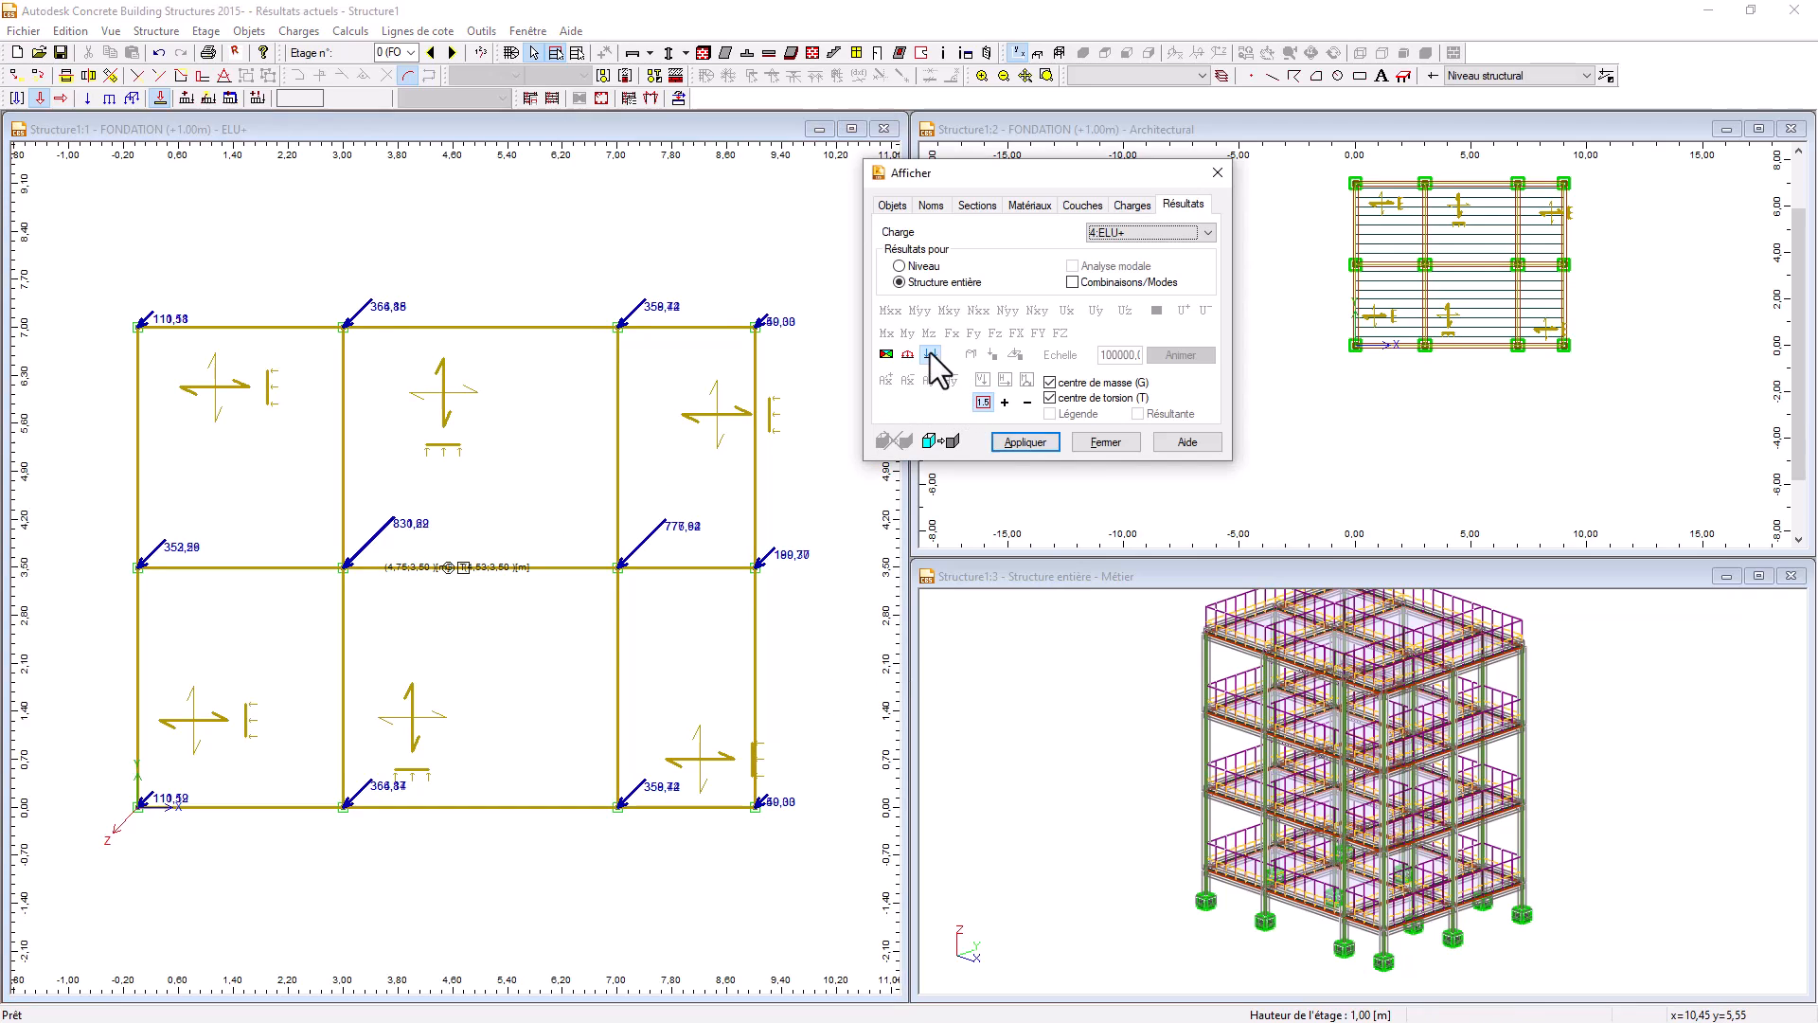
pyautogui.click(1105, 443)
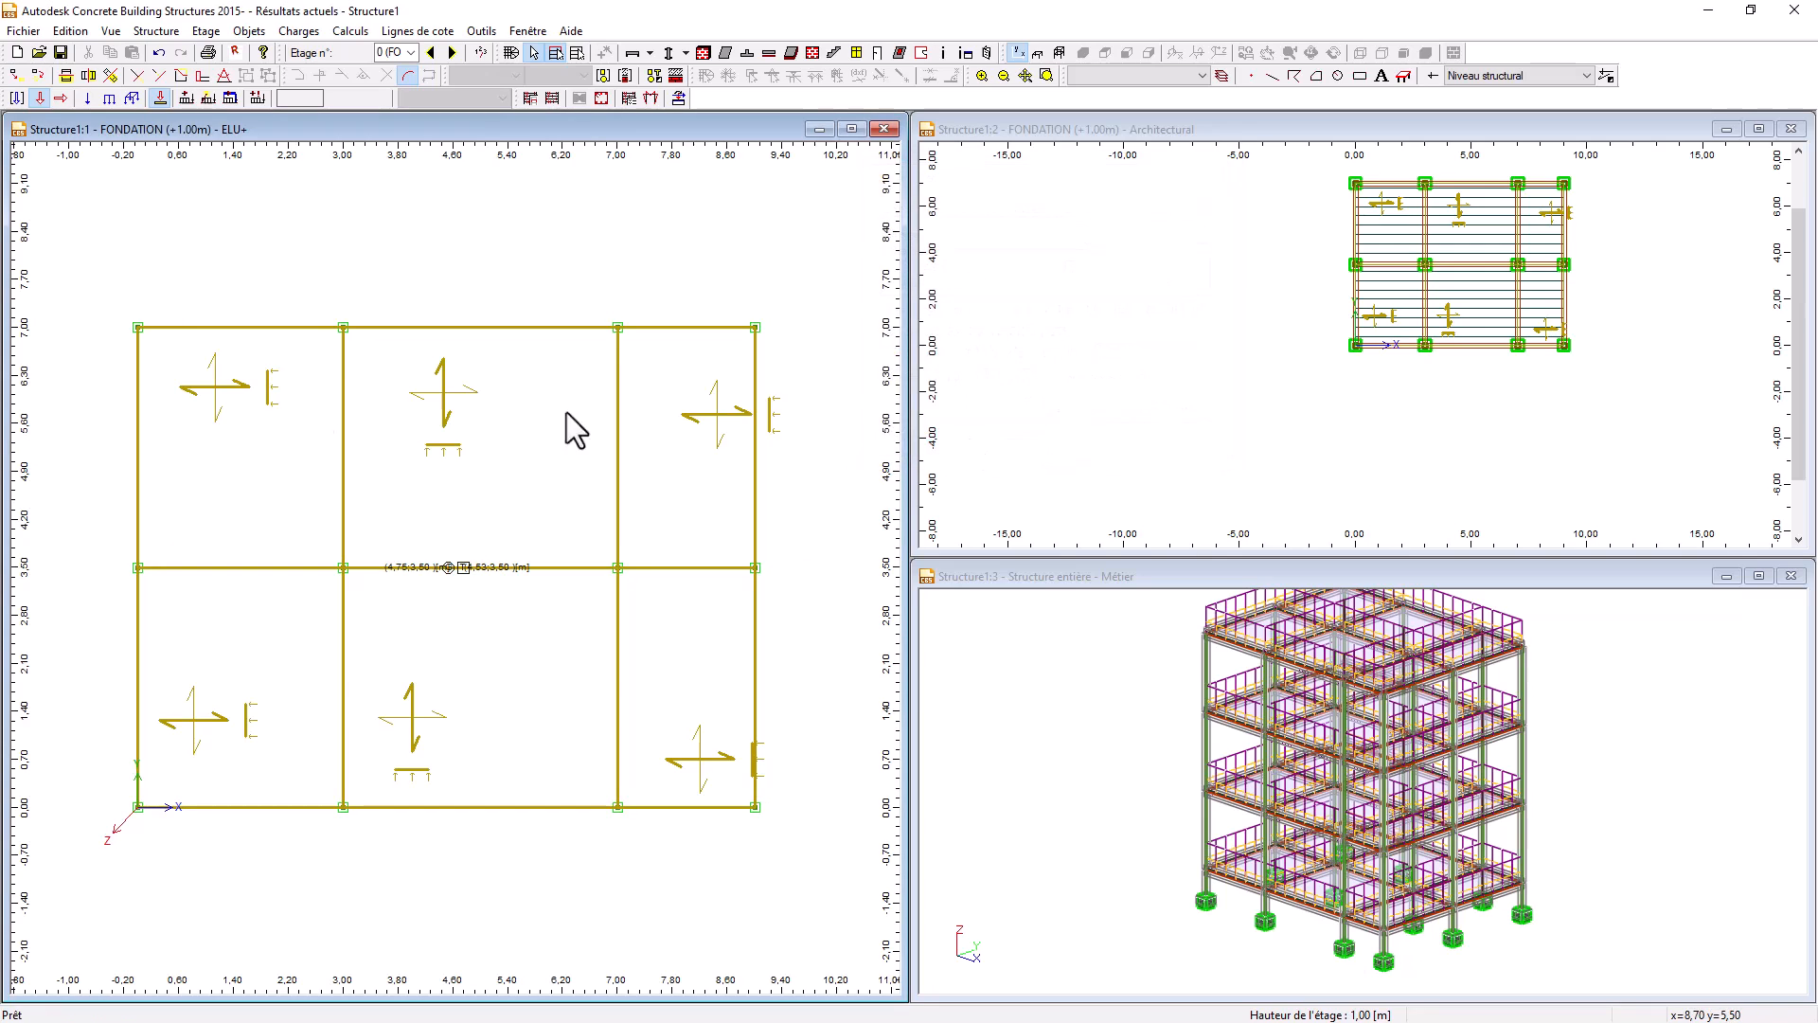
pyautogui.scroll(-1, 473, 530)
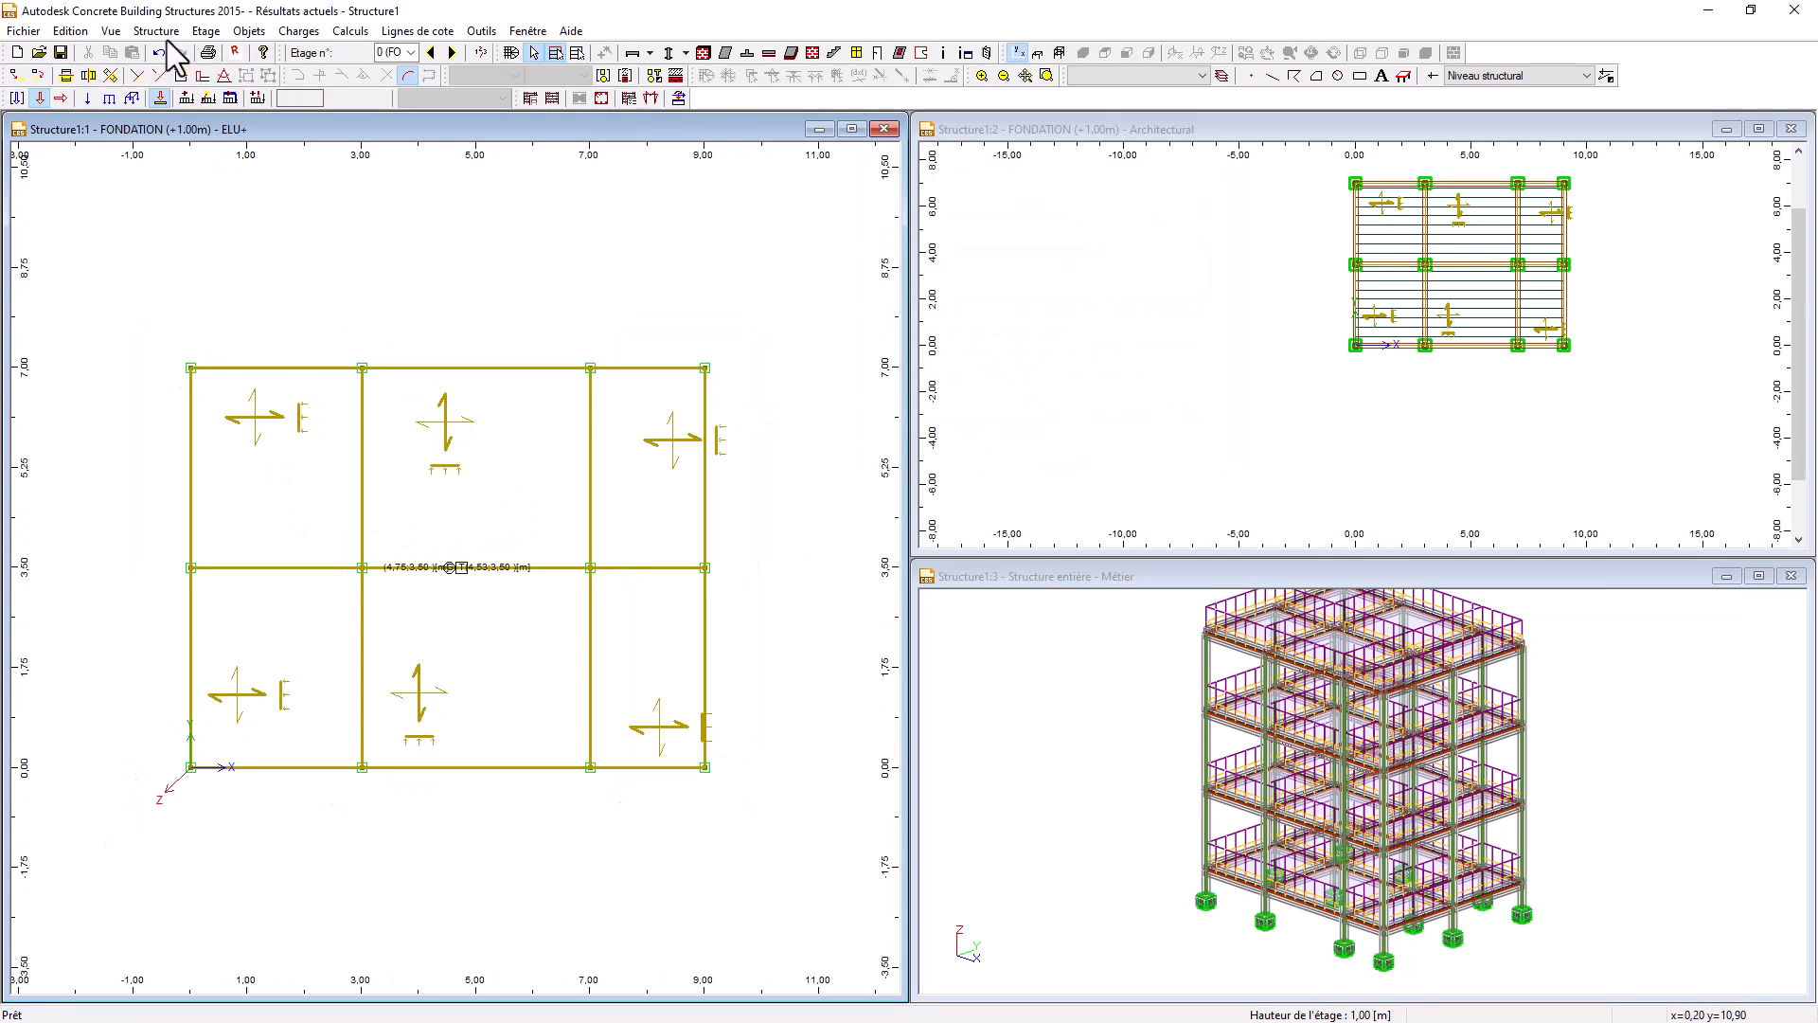
# - Switch the FONDATION plan to the Architecturale view and from there to the Métier view
pyautogui.click(111, 31)
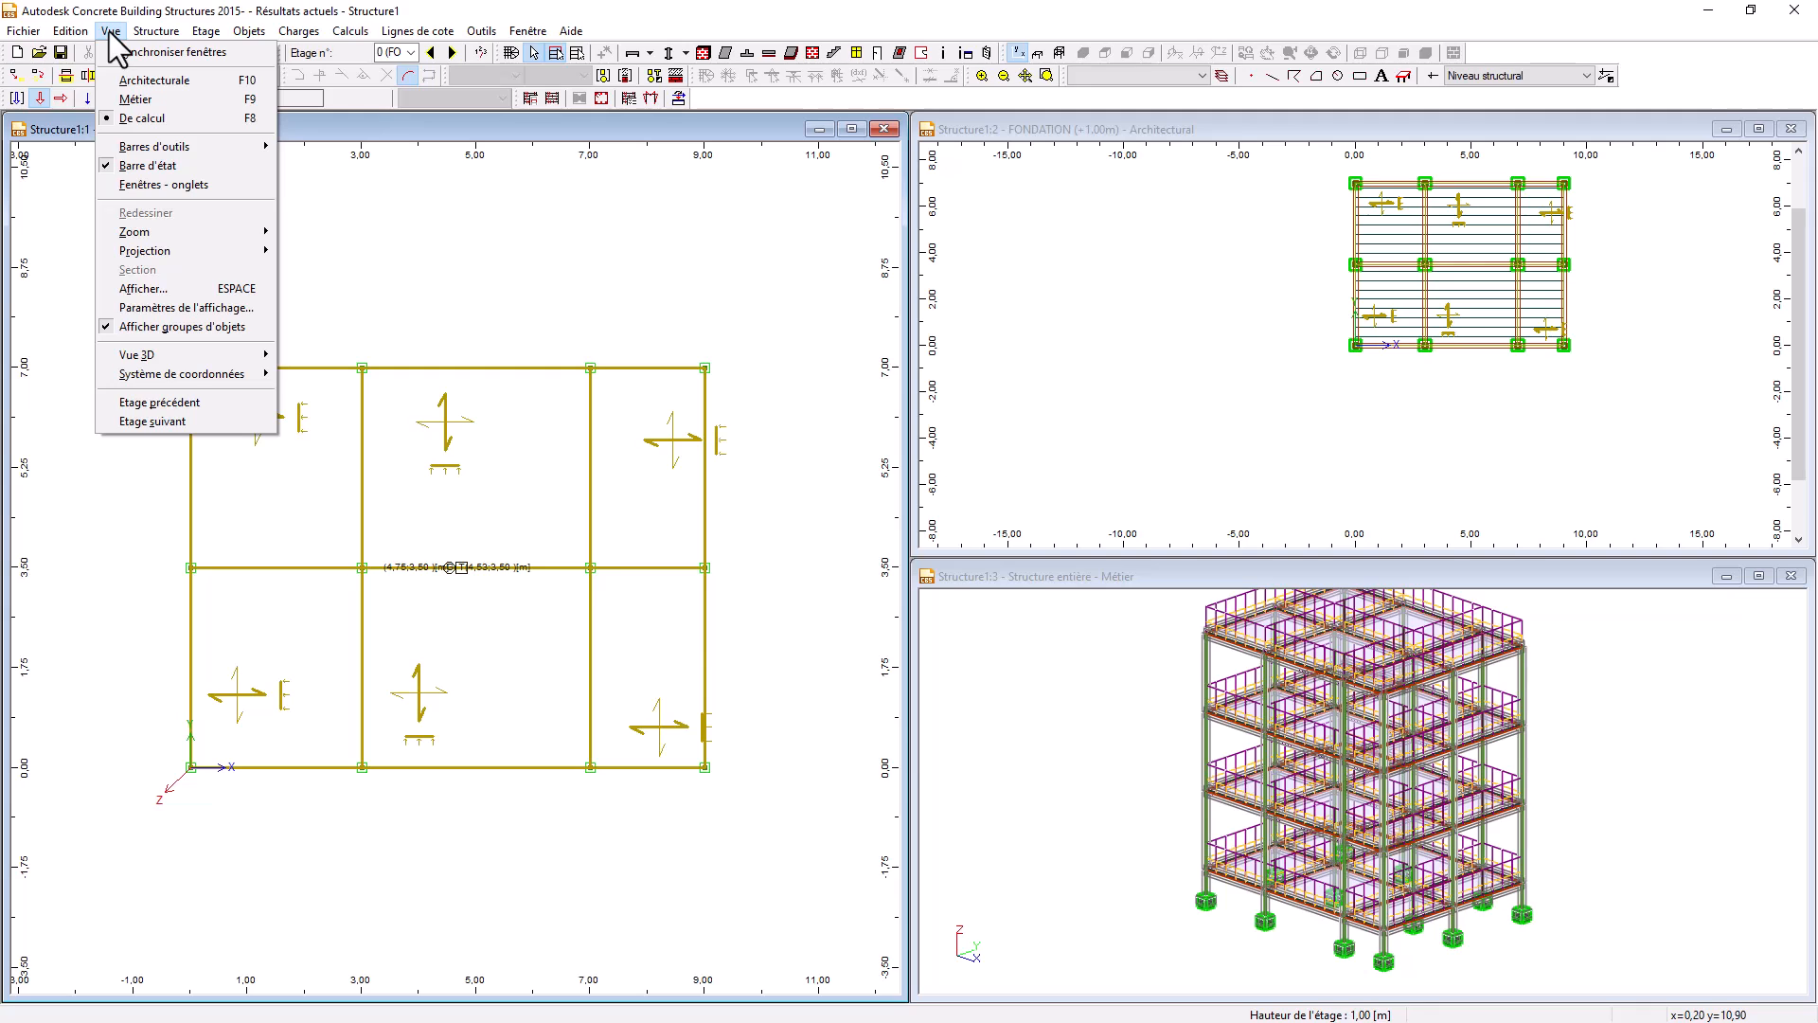
pyautogui.click(151, 81)
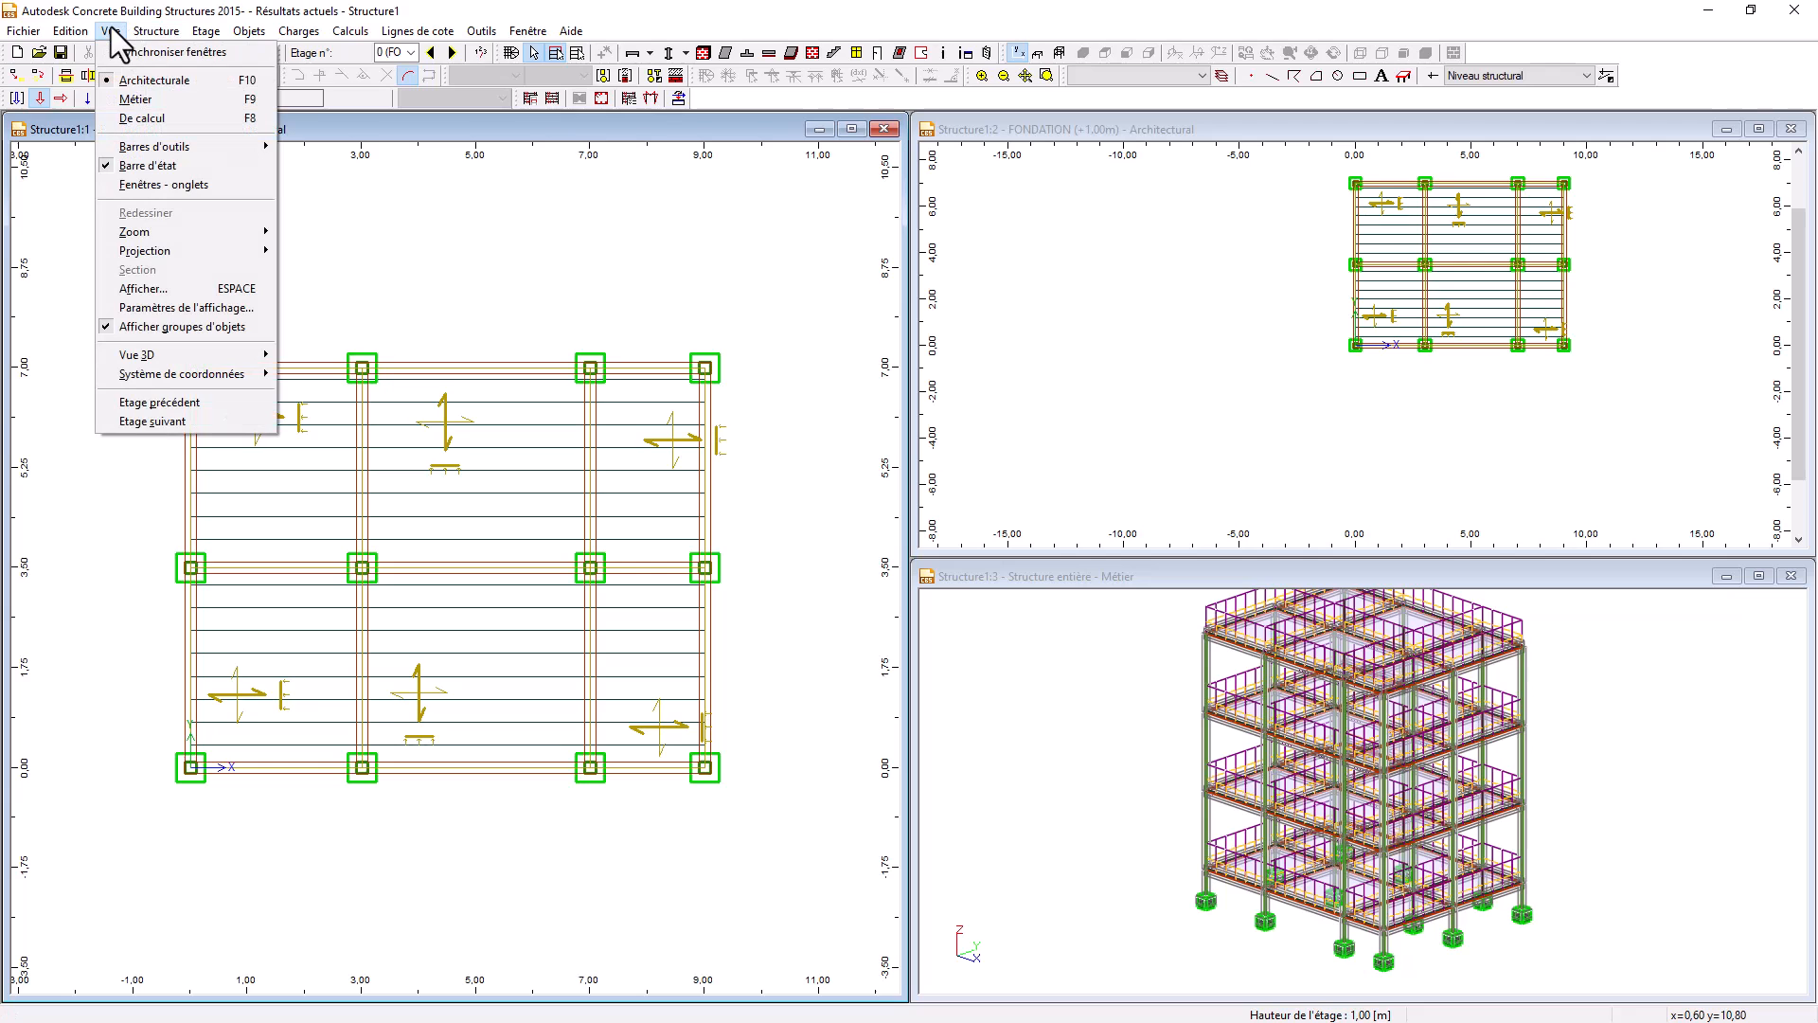
pyautogui.click(151, 99)
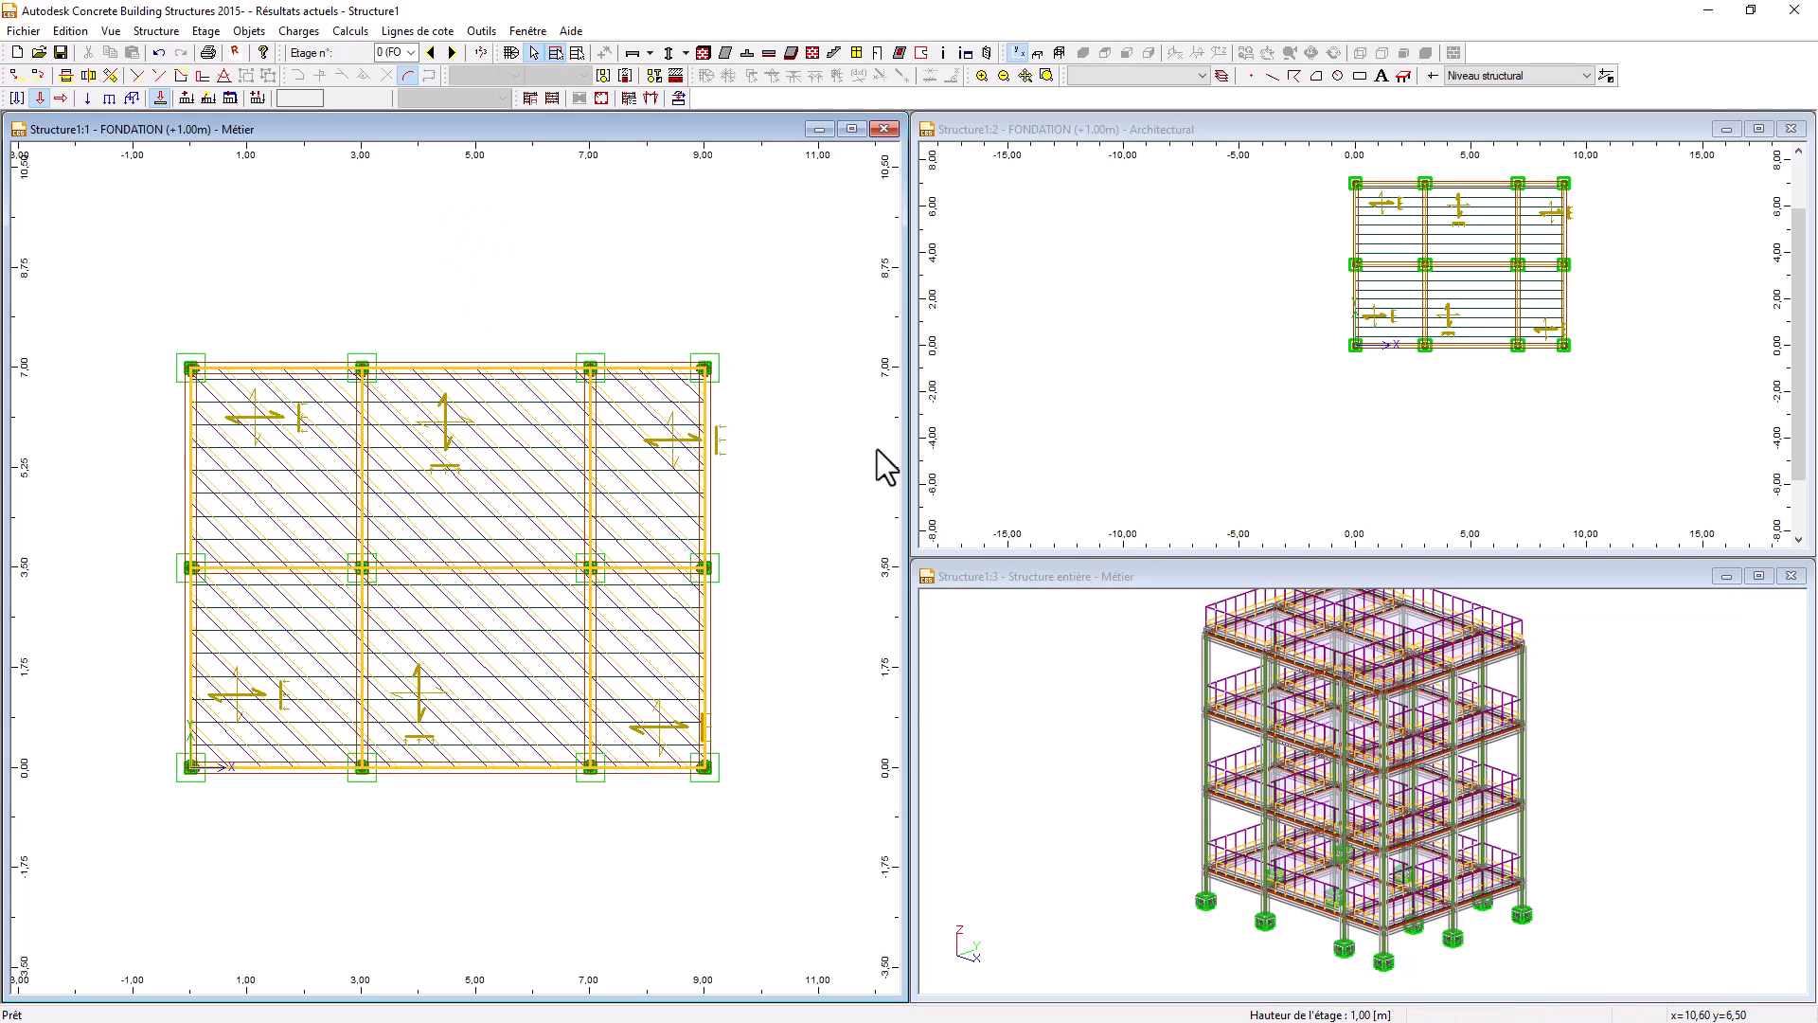
# - Show the whole structure in 3D with textured concrete rendering and rotate it slightly to inspect the building
pyautogui.click(1060, 52)
pyautogui.scroll(2, 477, 469)
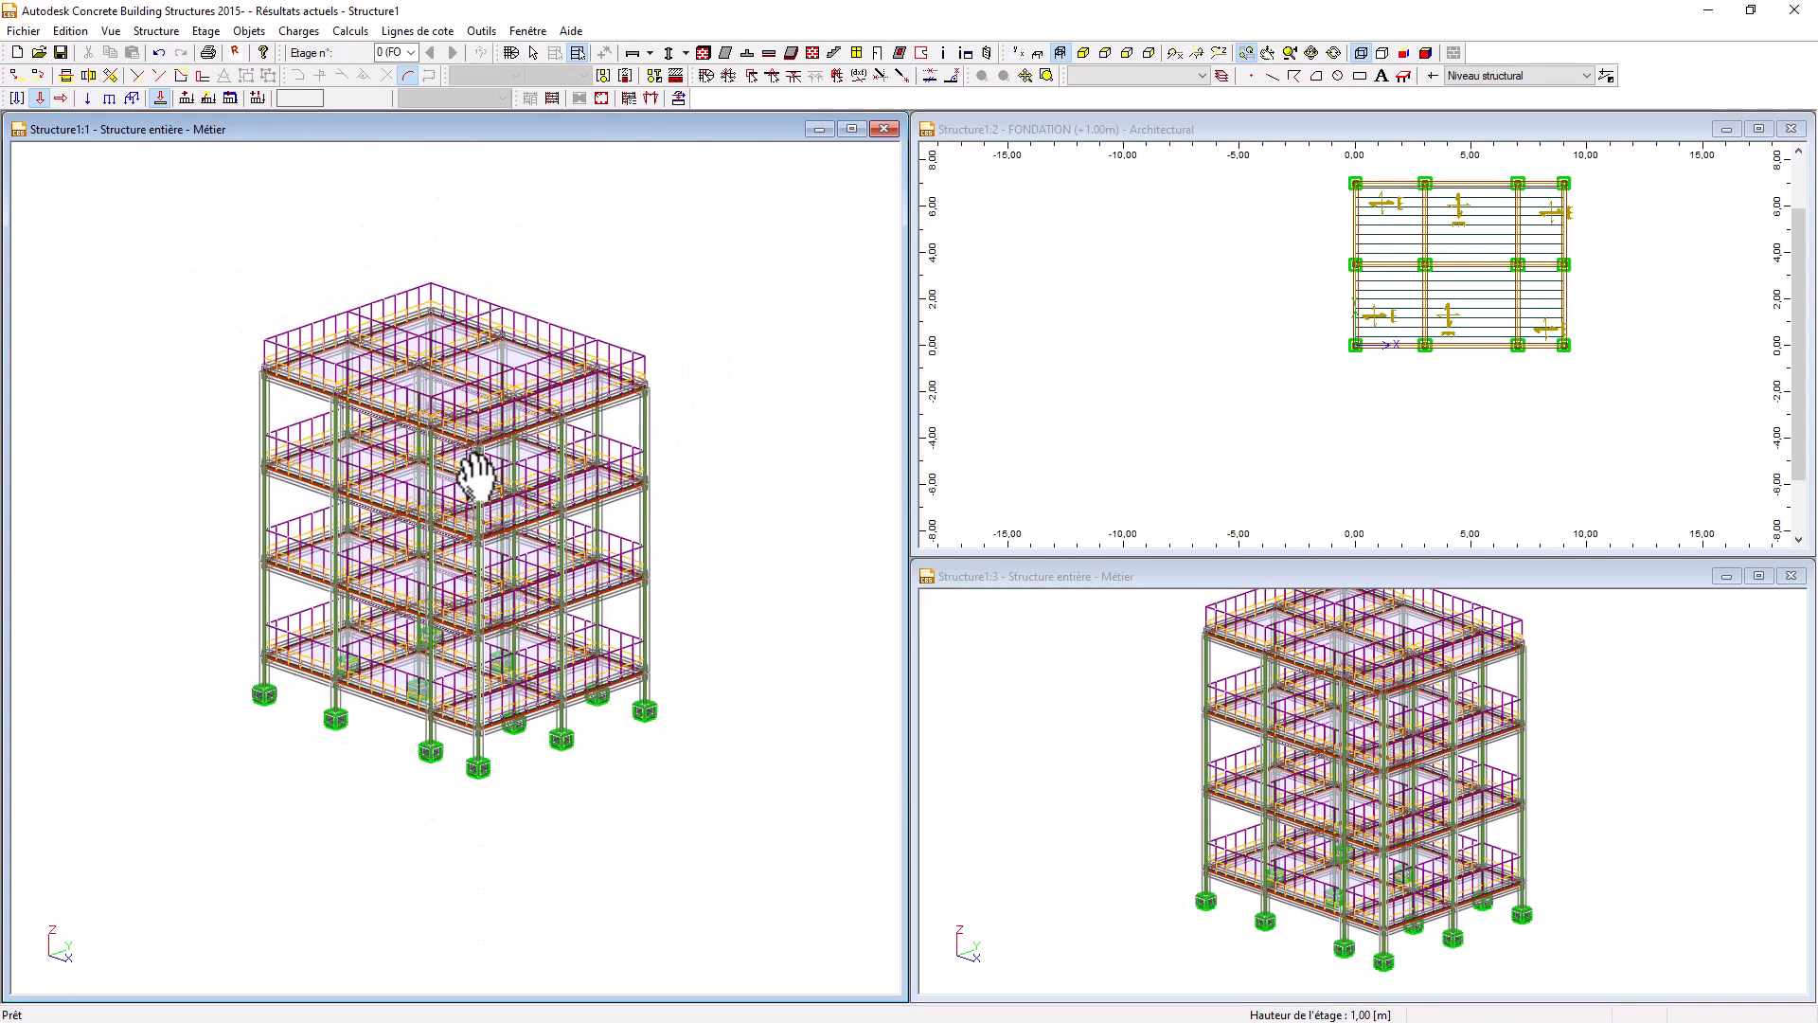
pyautogui.click(1425, 49)
pyautogui.scroll(2, 573, 481)
pyautogui.scroll(-1, 573, 481)
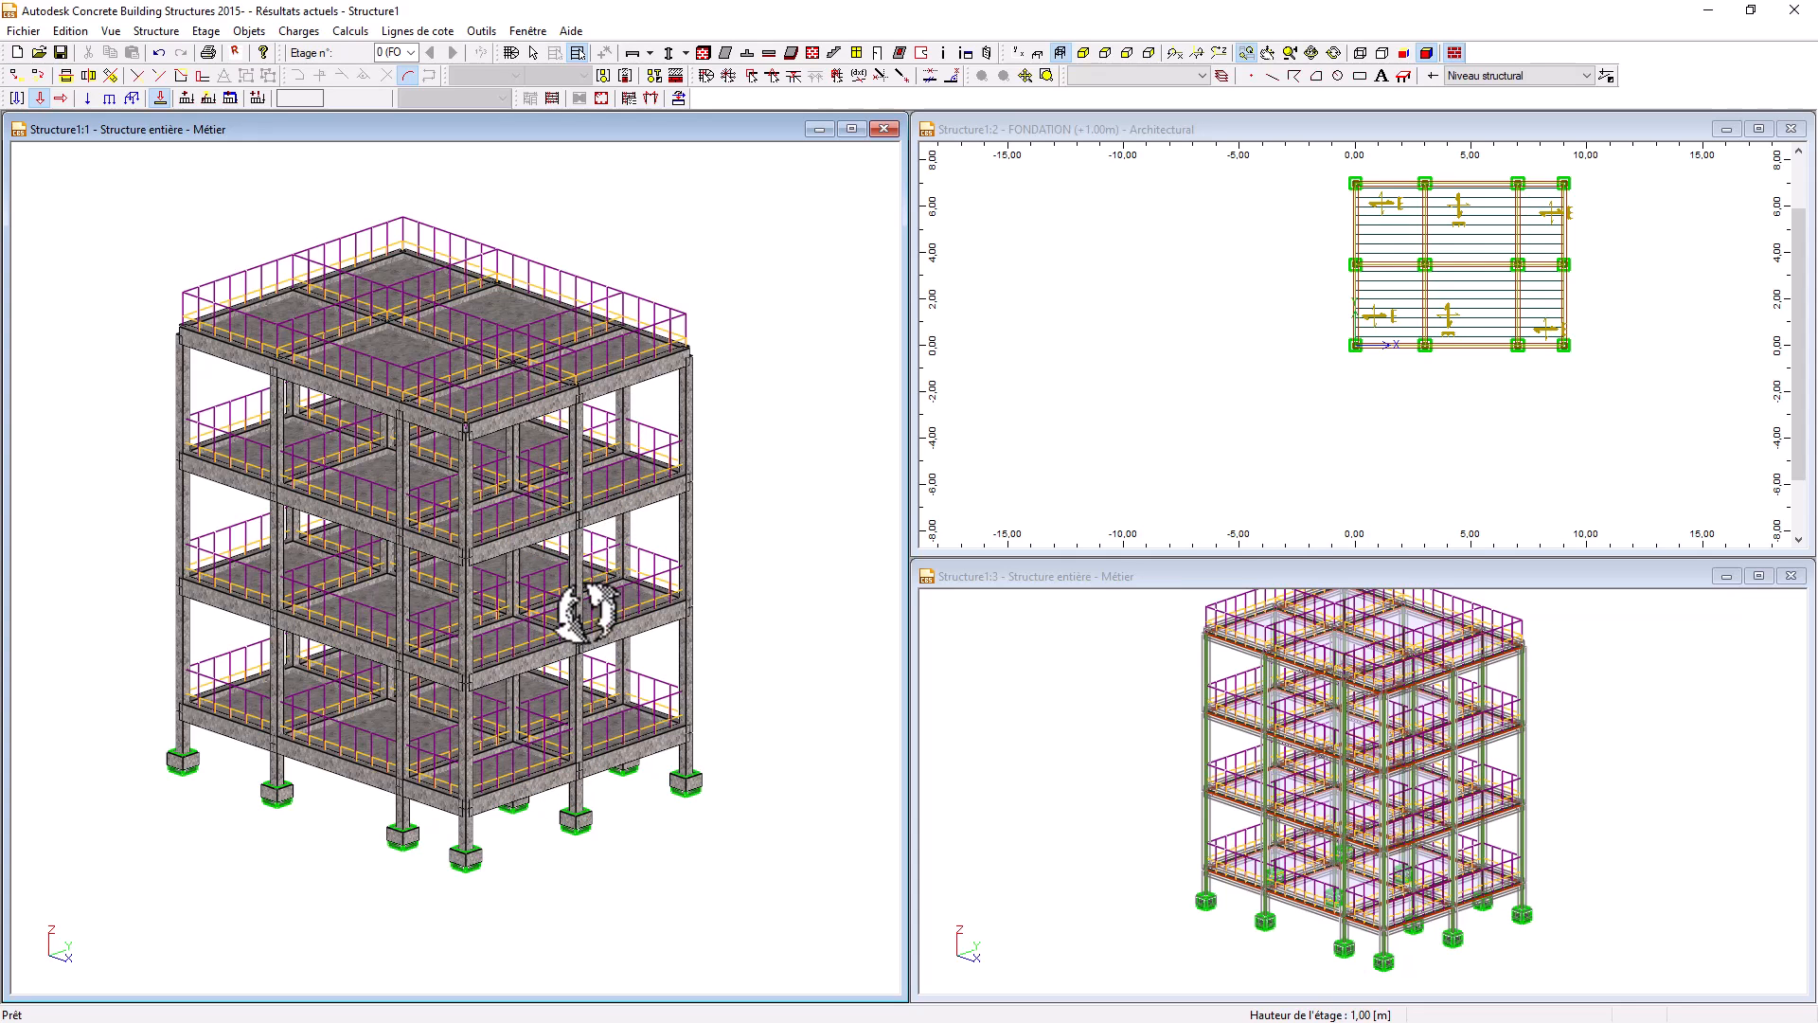
pyautogui.moveTo(588, 609); pyautogui.dragTo(596, 617)
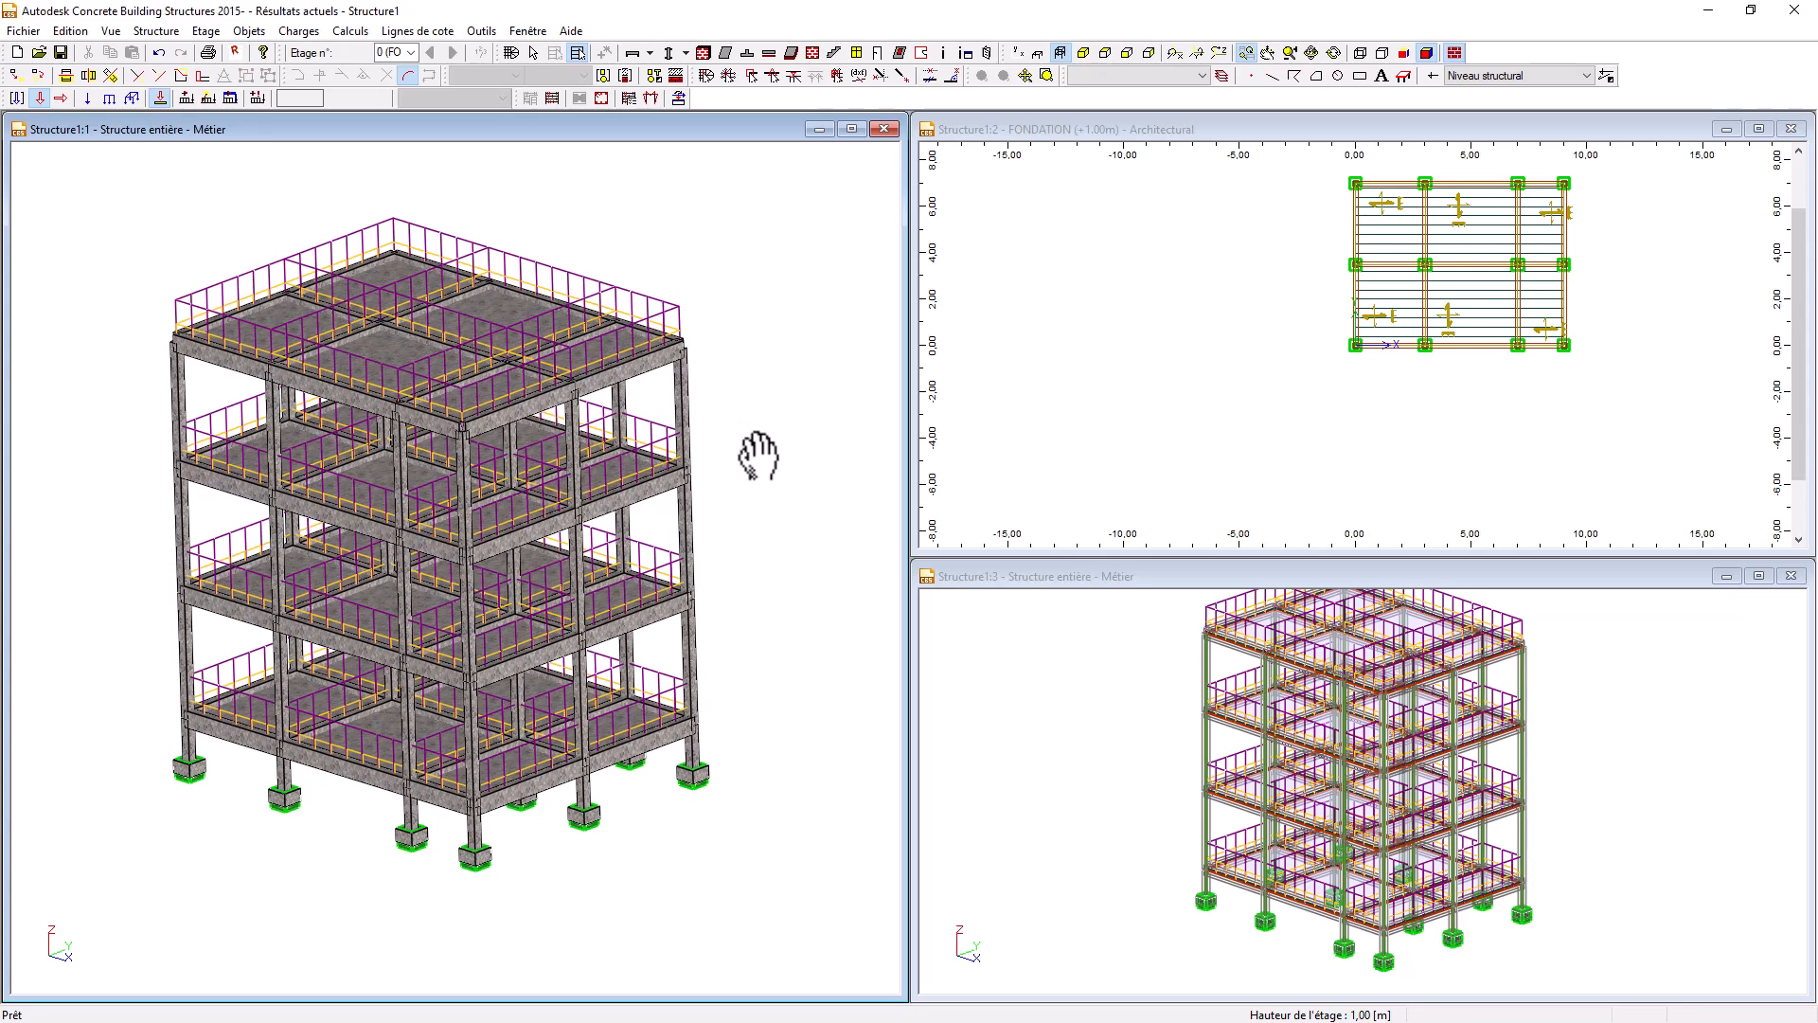
pyautogui.press('Escape')
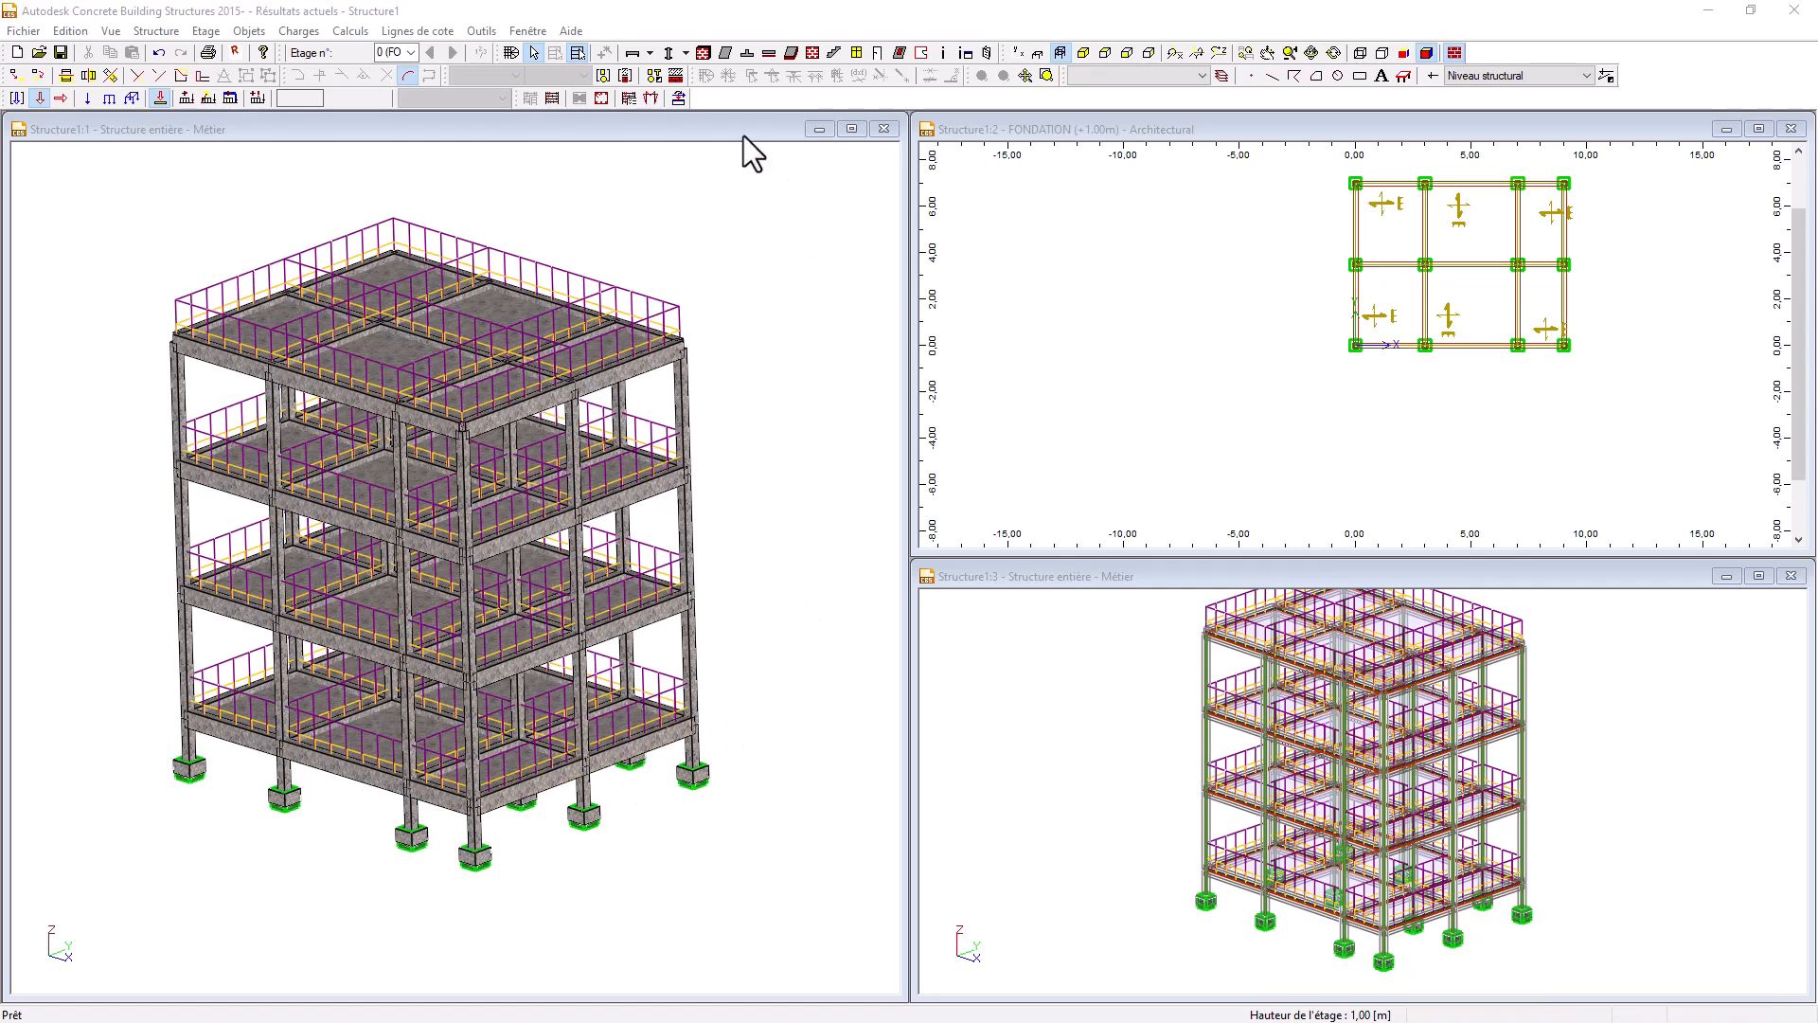
# - Check the FONDATION storey in 2D plan and return to the 3D view of the whole structure
pyautogui.click(1018, 53)
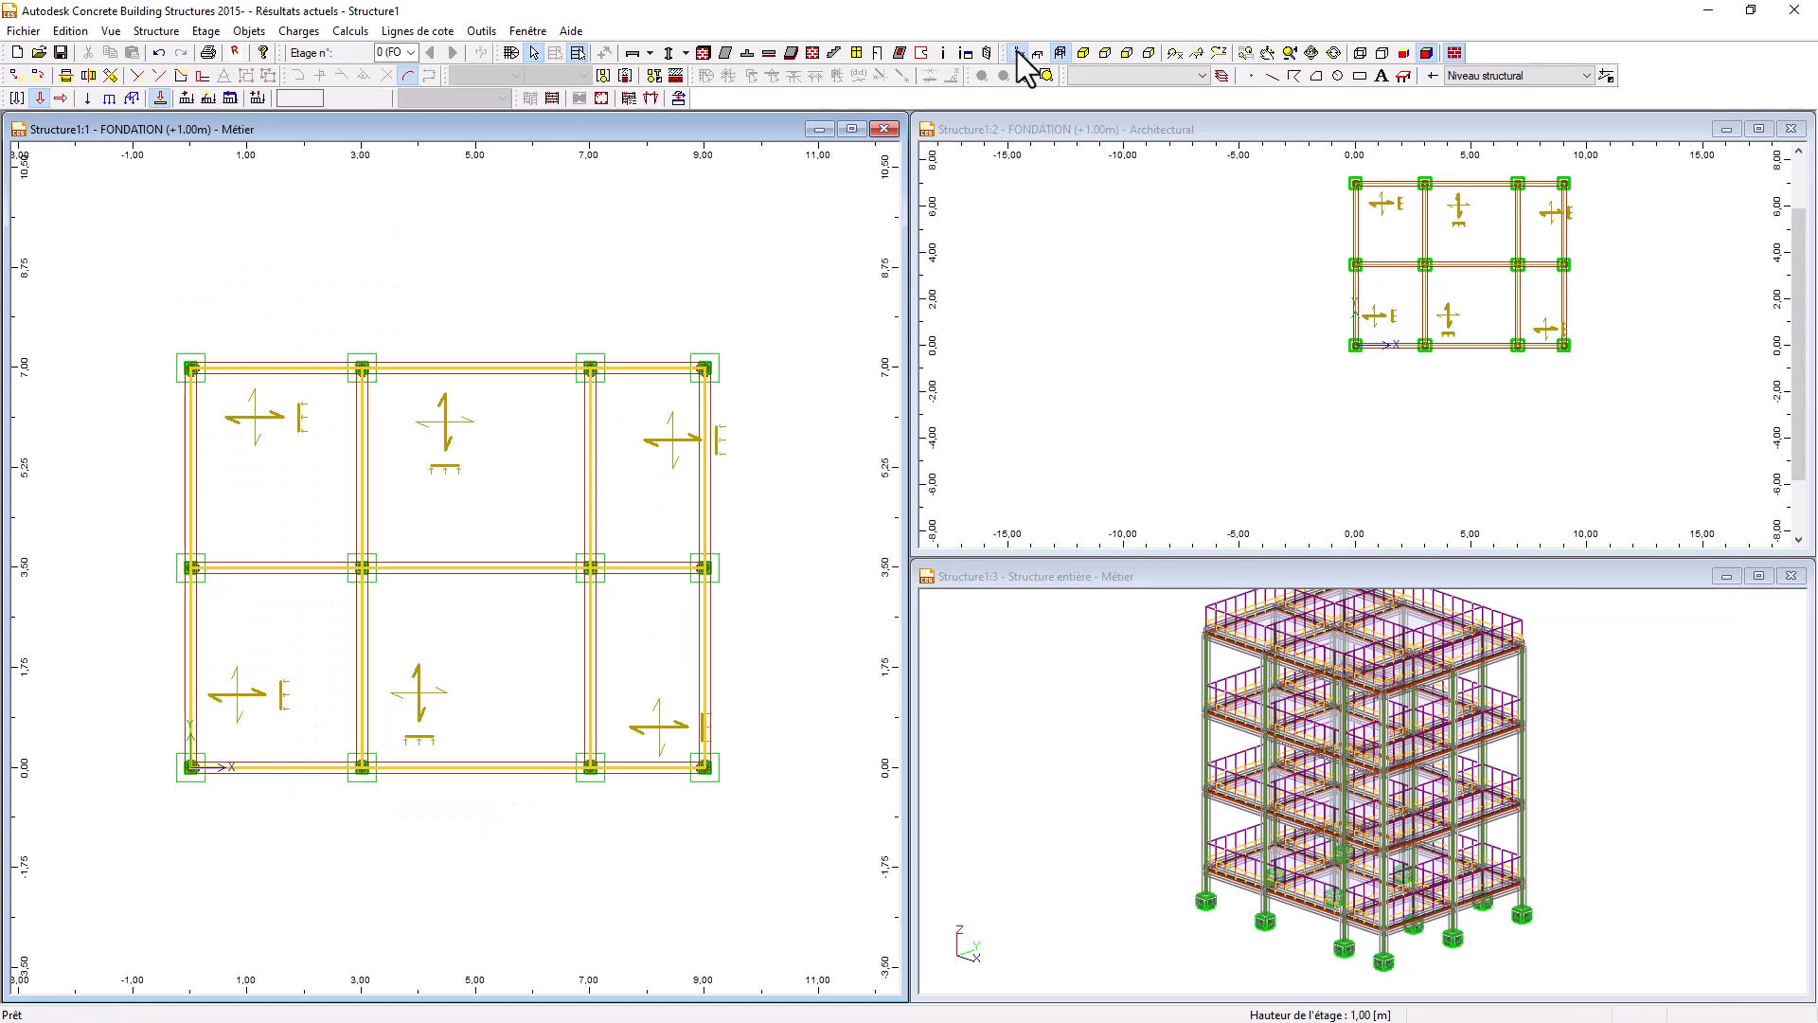
pyautogui.scroll(-1, 406, 418)
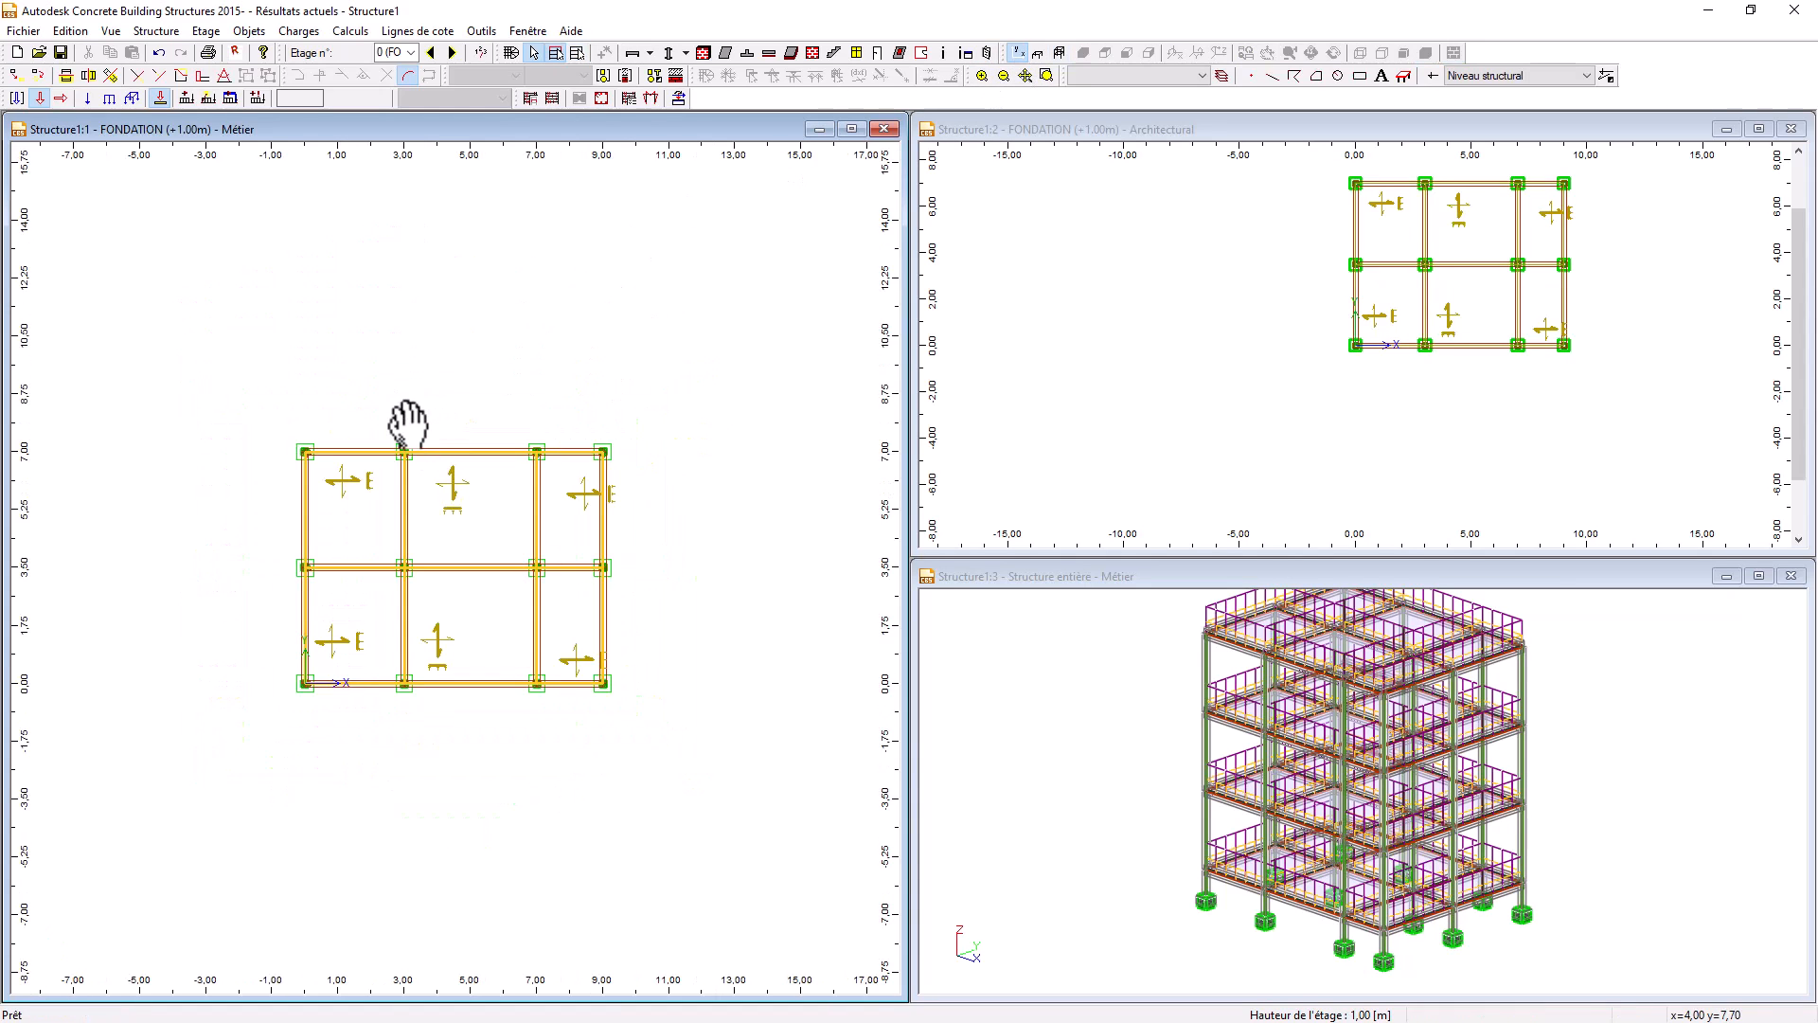
pyautogui.scroll(2, 466, 472)
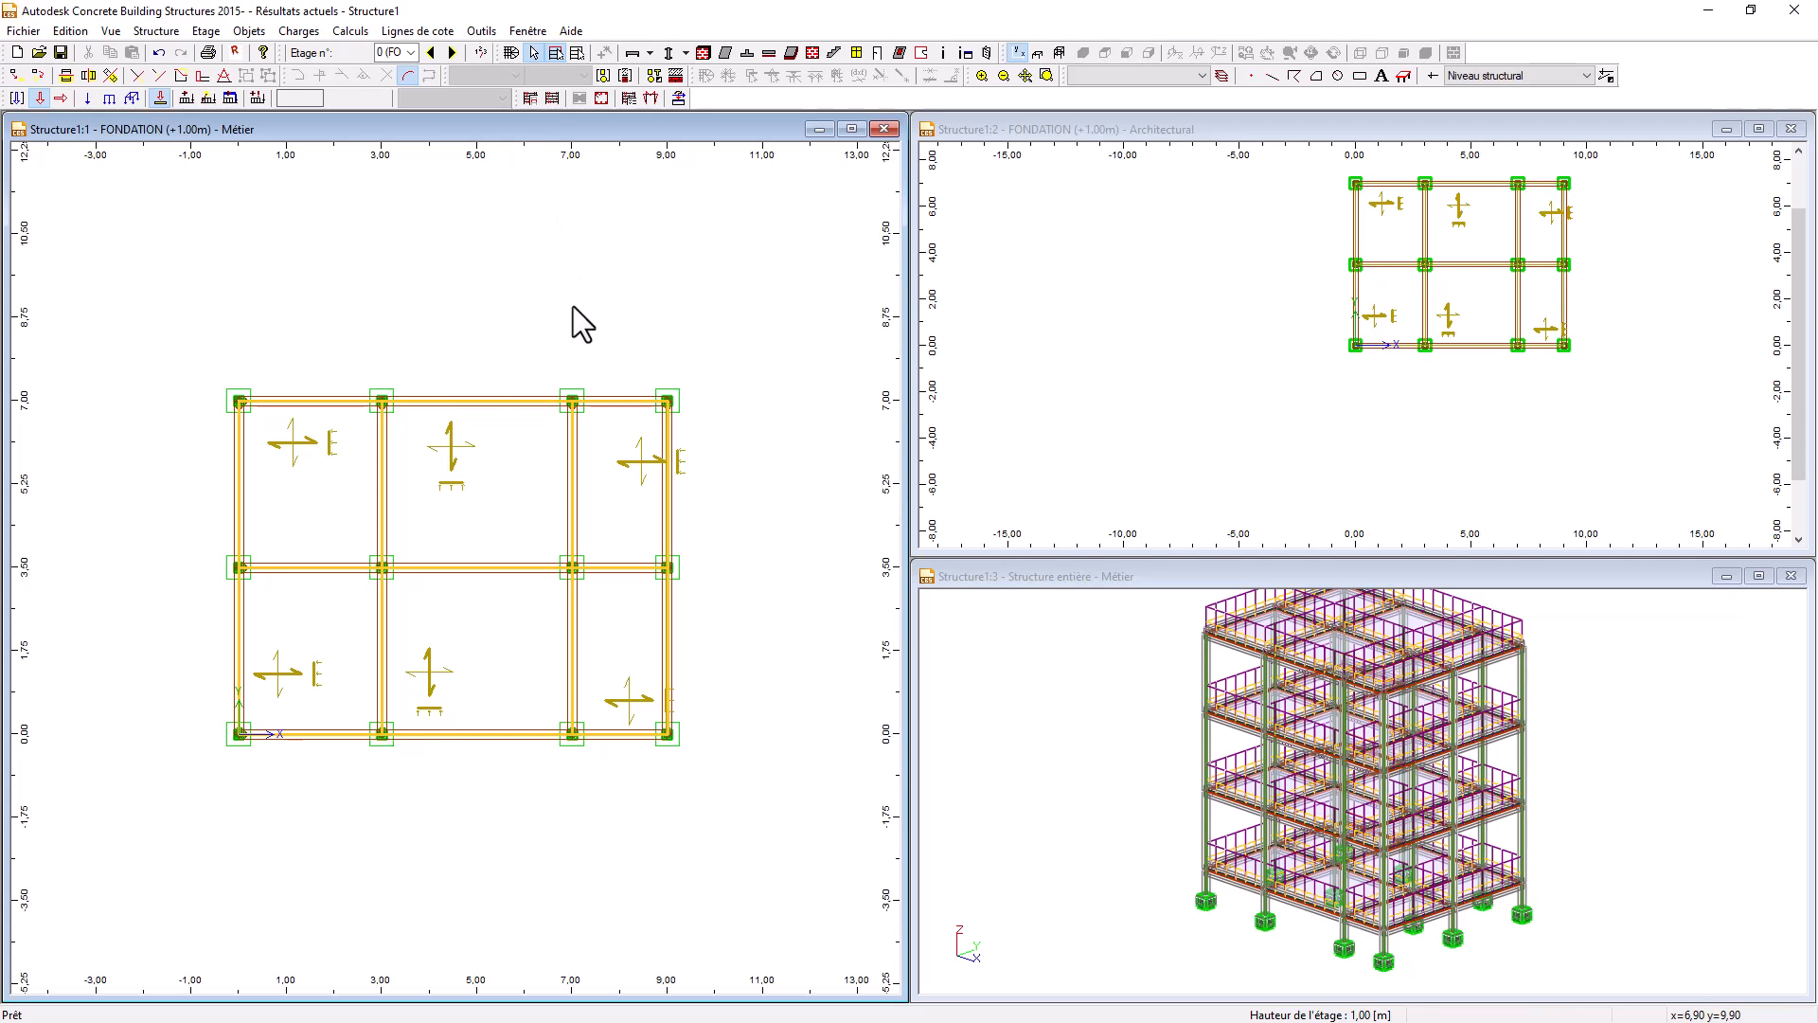
pyautogui.click(1060, 52)
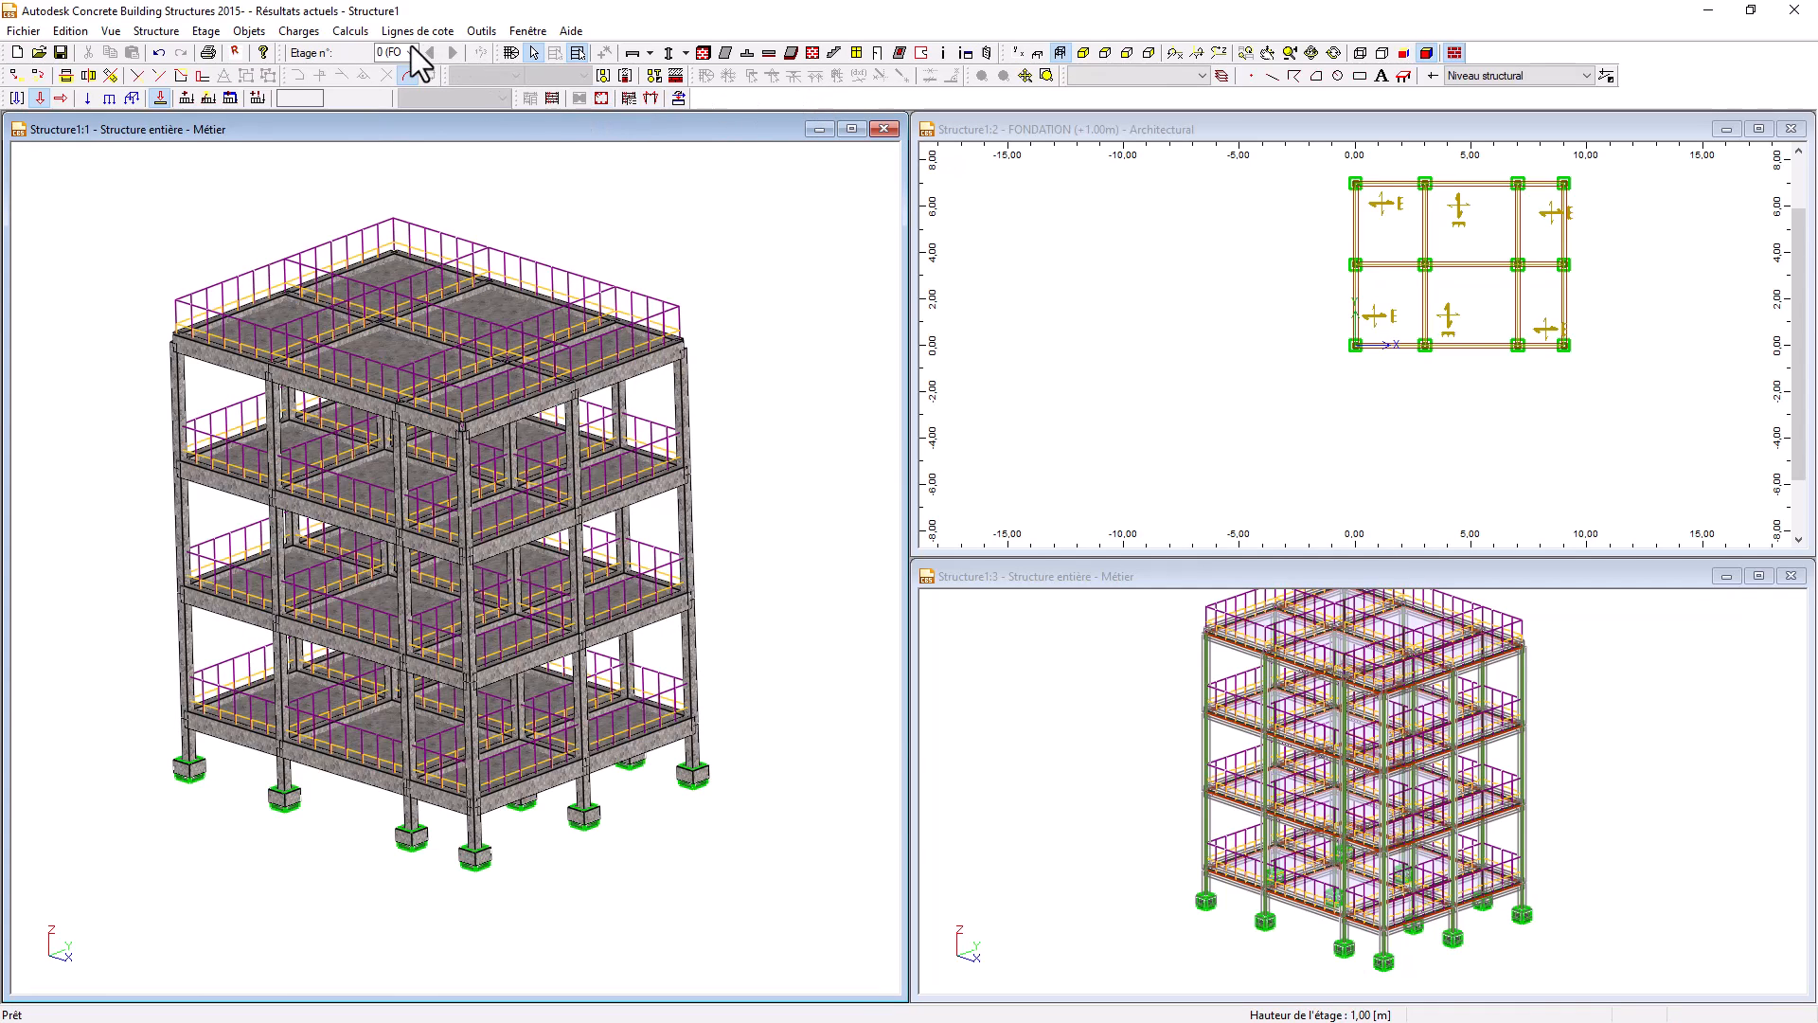
# - Open the dimensioning of the reinforced concrete elements and bring up the beam optimisation criteria in its general parameters
pyautogui.click(349, 31)
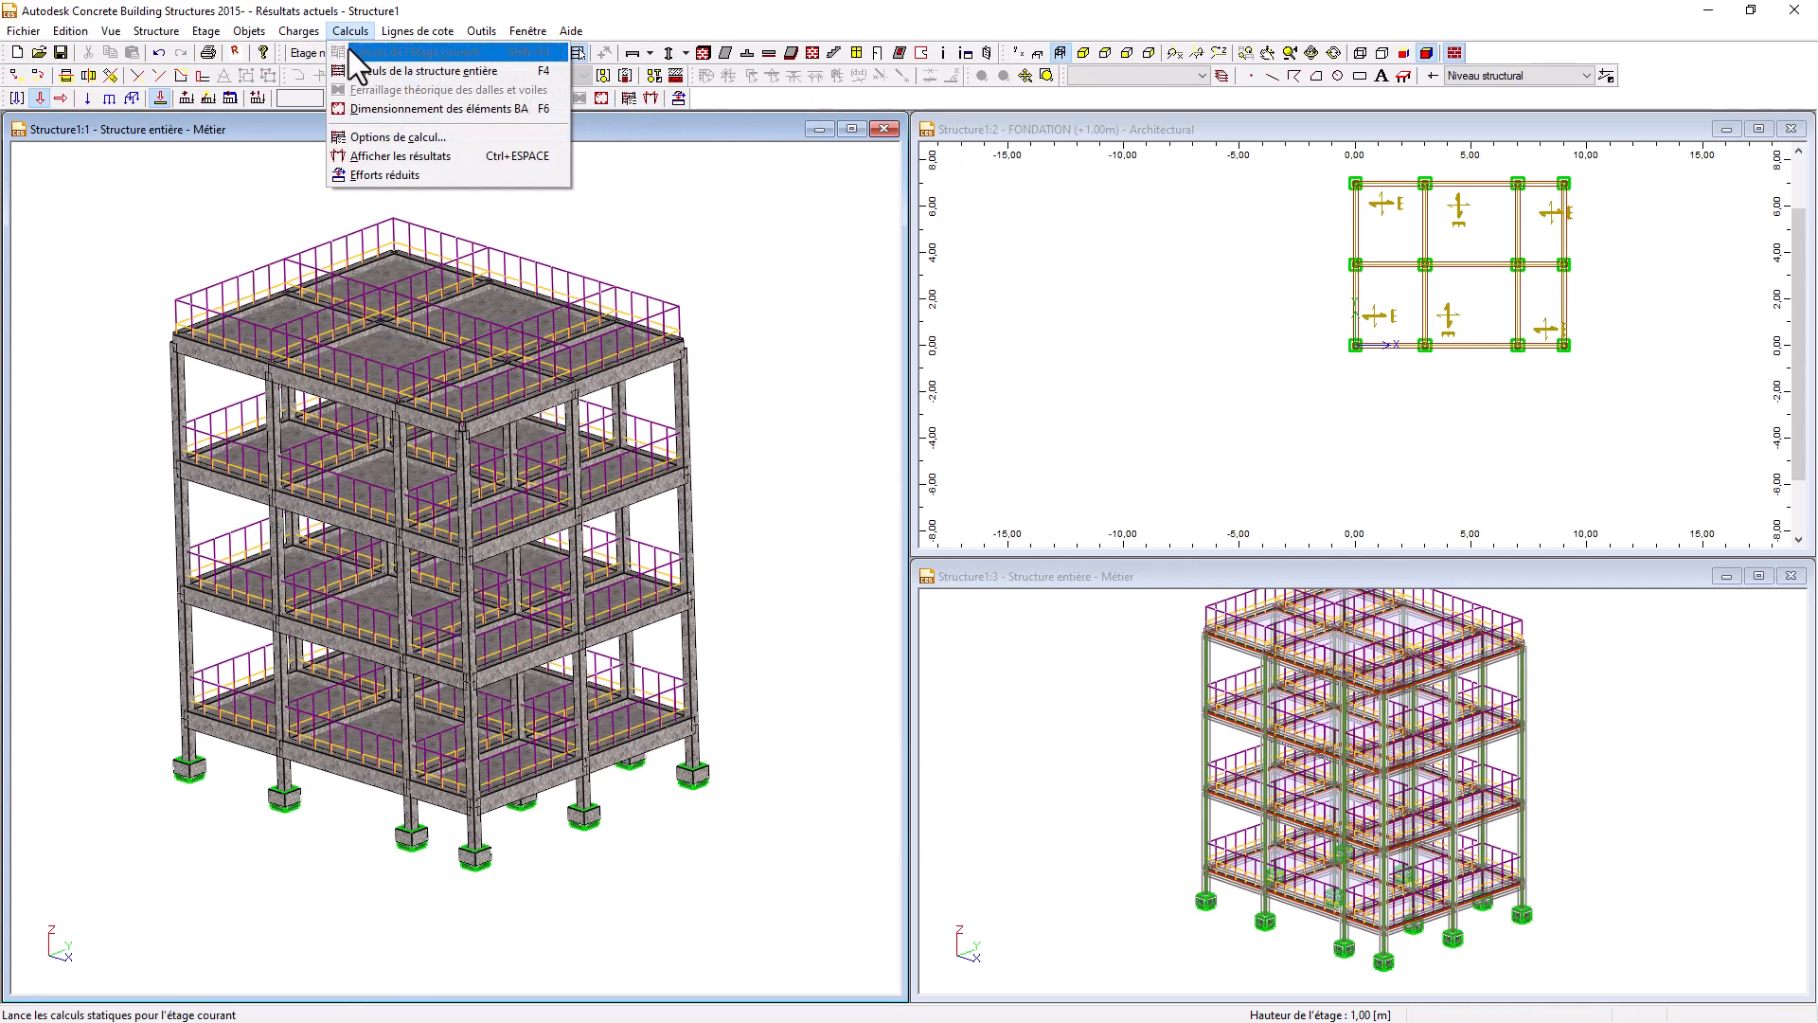
pyautogui.click(417, 109)
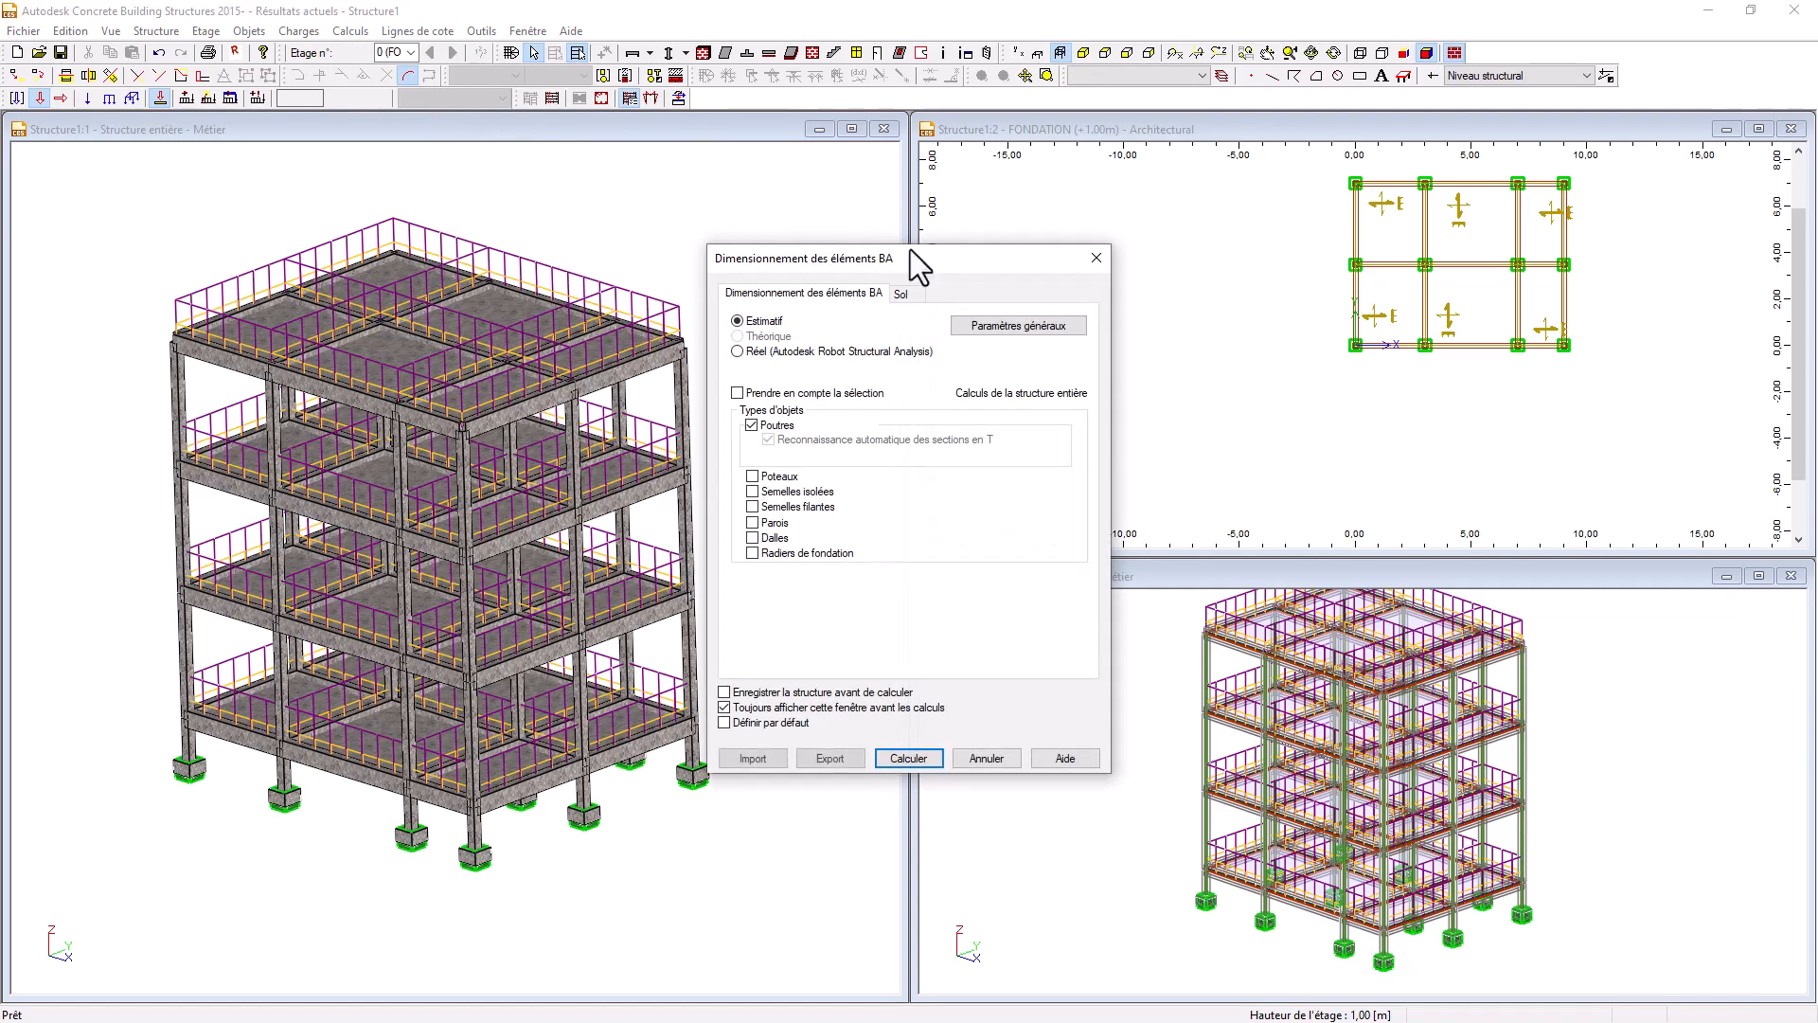
pyautogui.moveTo(939, 258); pyautogui.dragTo(1121, 230)
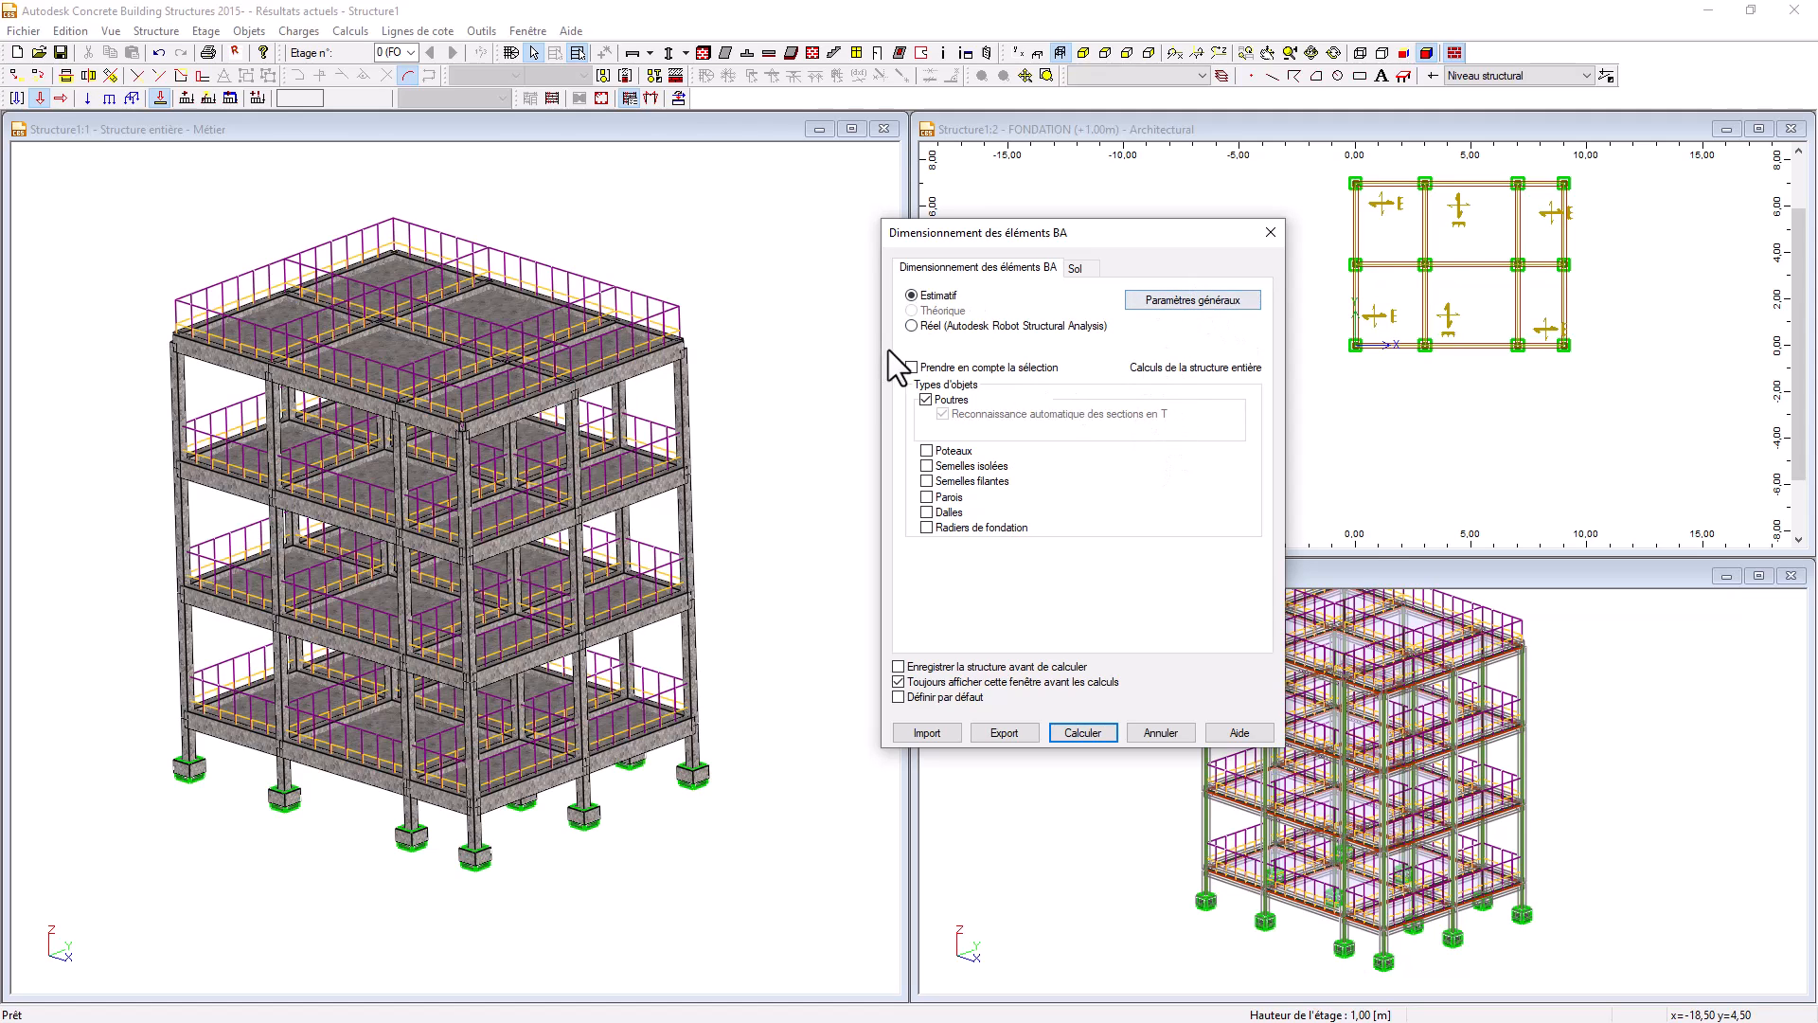
pyautogui.click(1193, 306)
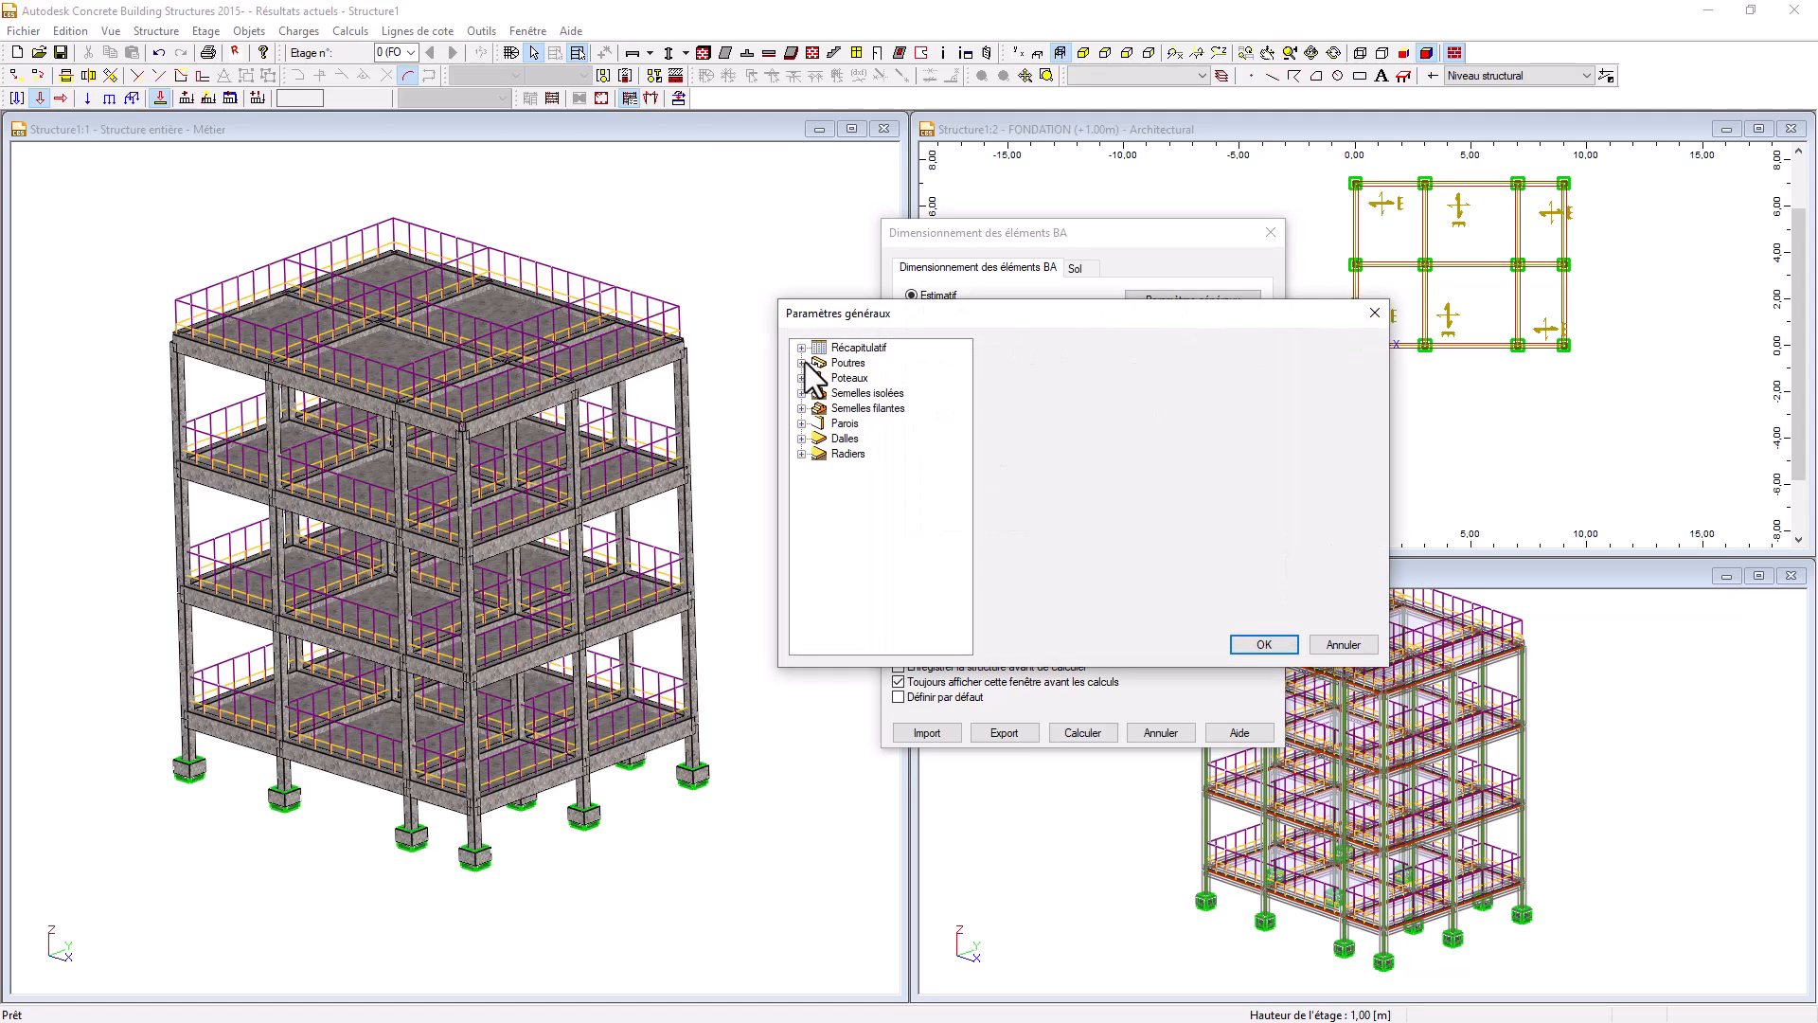
pyautogui.click(805, 364)
pyautogui.click(873, 378)
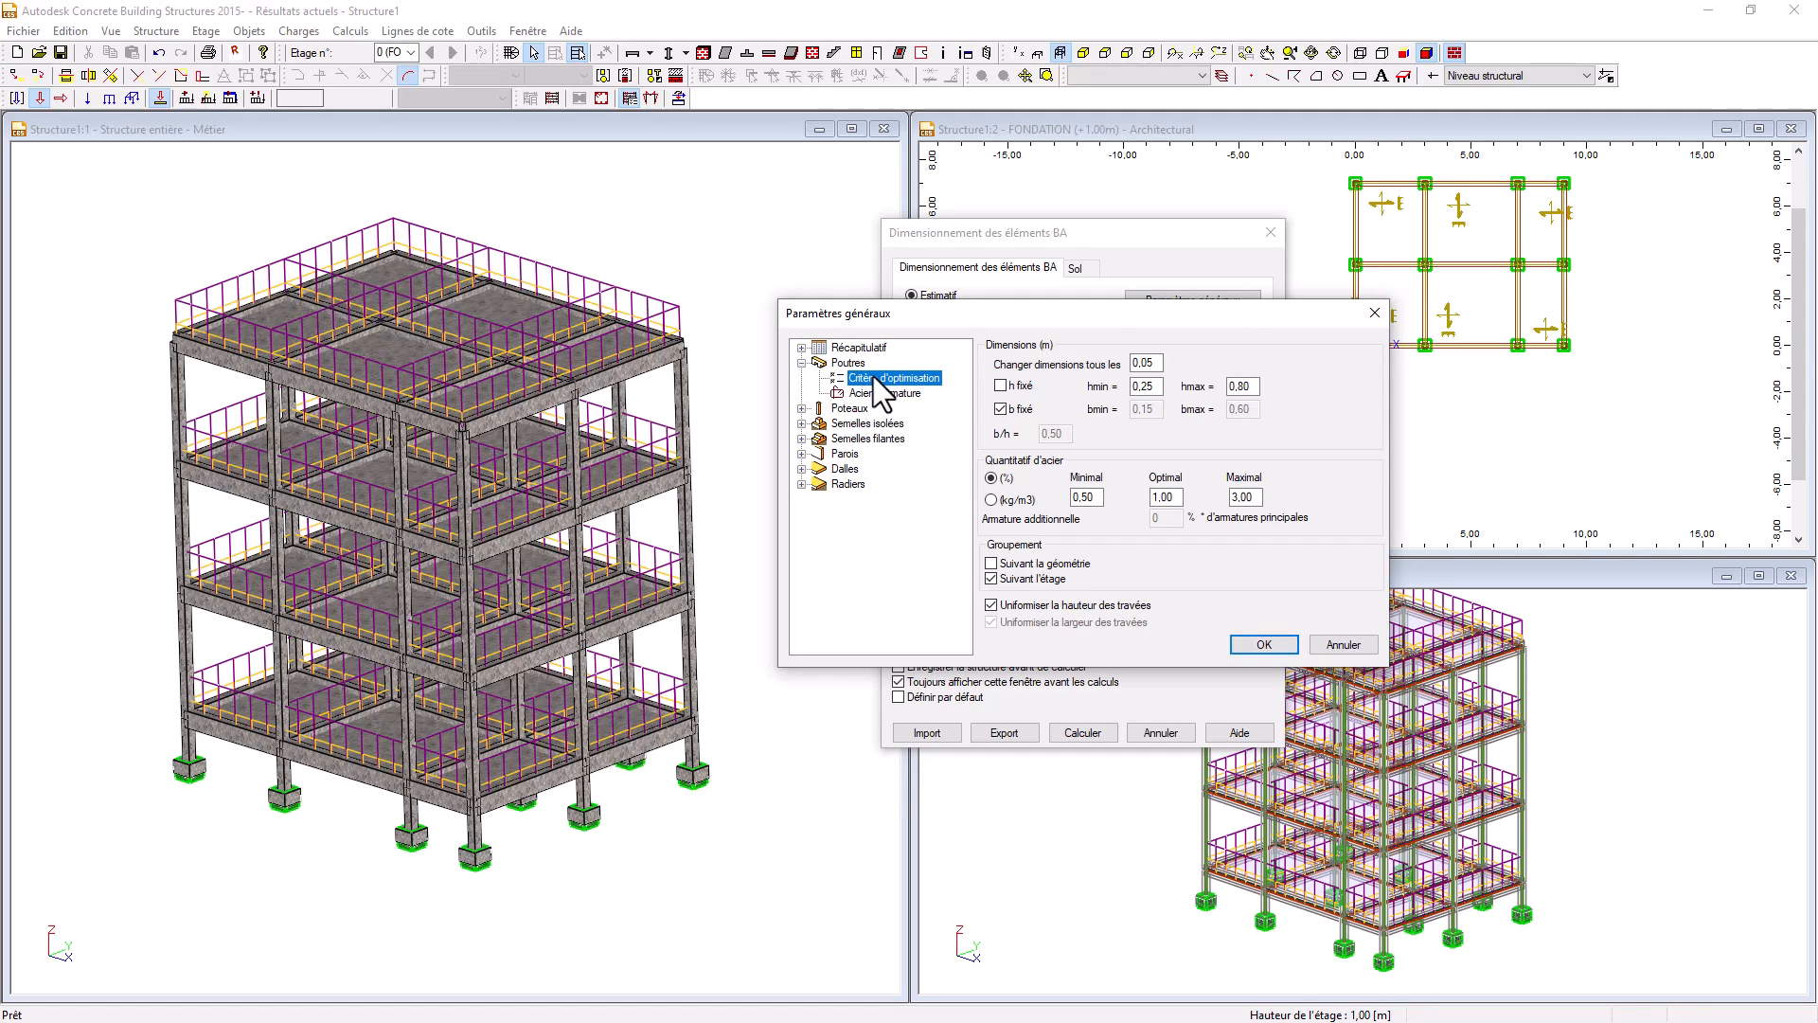
# - Set the beams' minimum height to 0.20 m, keep the height variable, and turn off grouping by storey in the optimisation criteria
pyautogui.click(1002, 385)
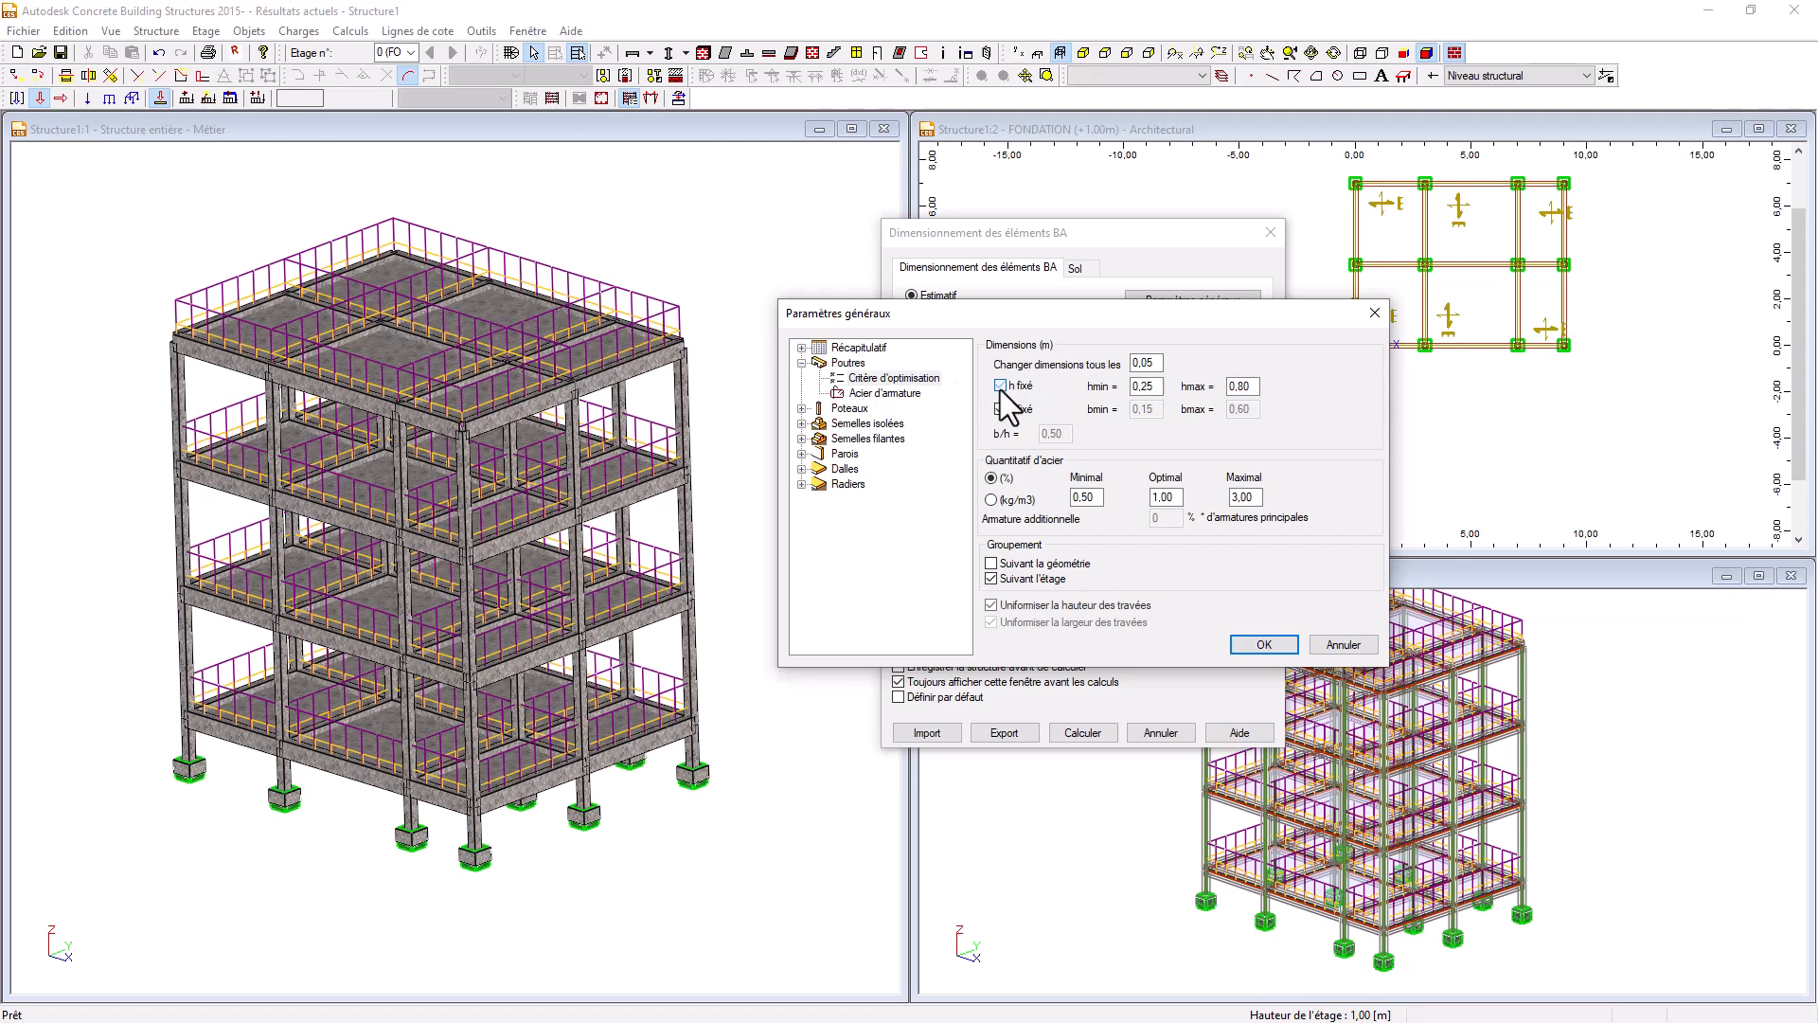
pyautogui.click(1000, 386)
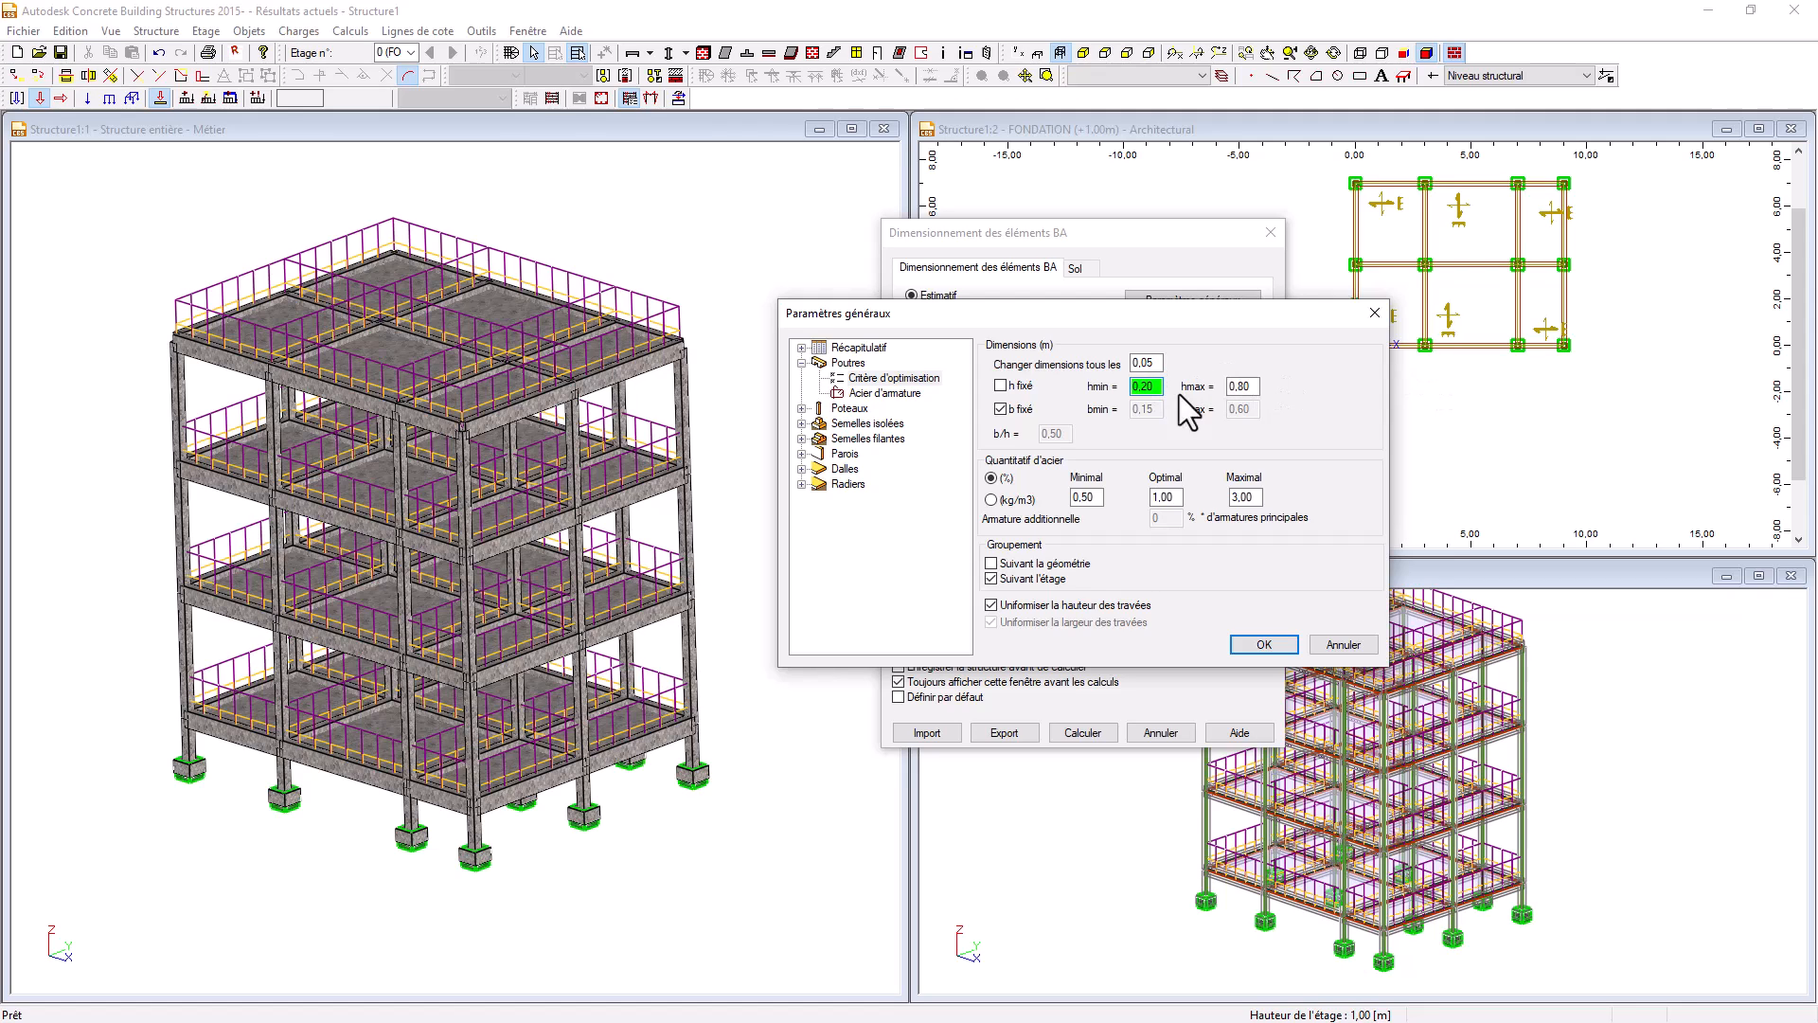
pyautogui.click(994, 578)
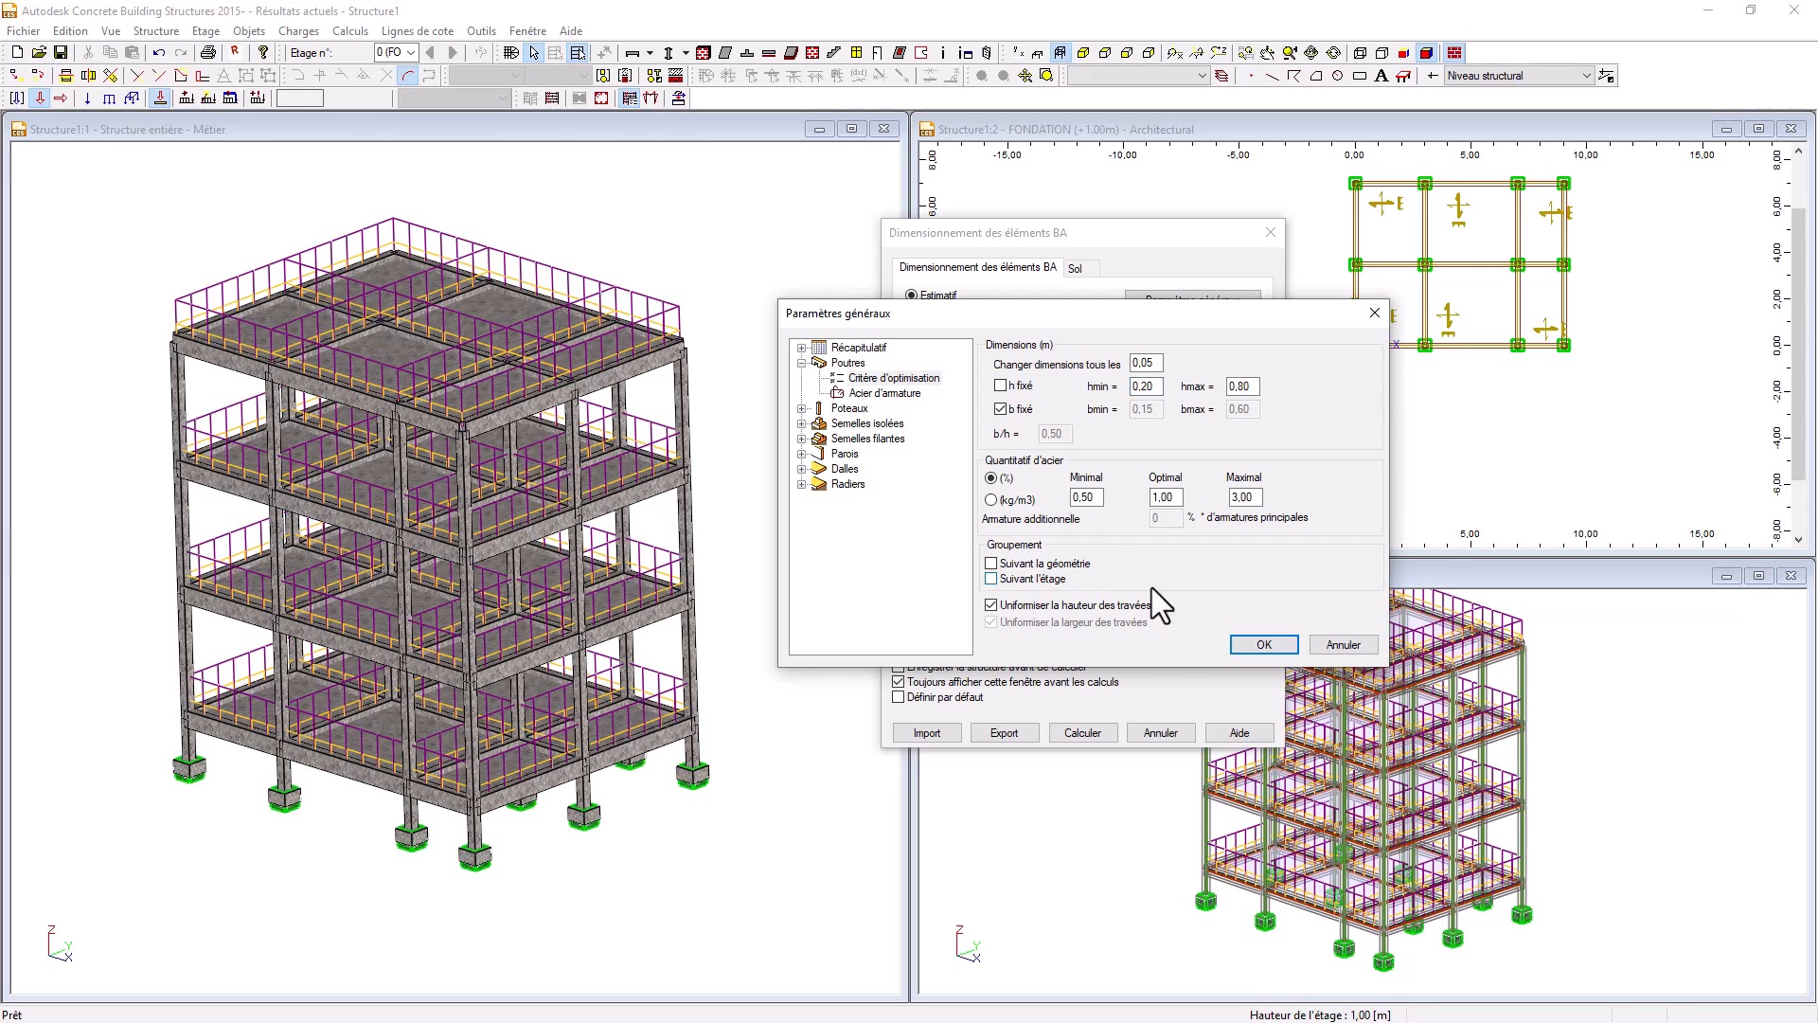
pyautogui.click(1264, 645)
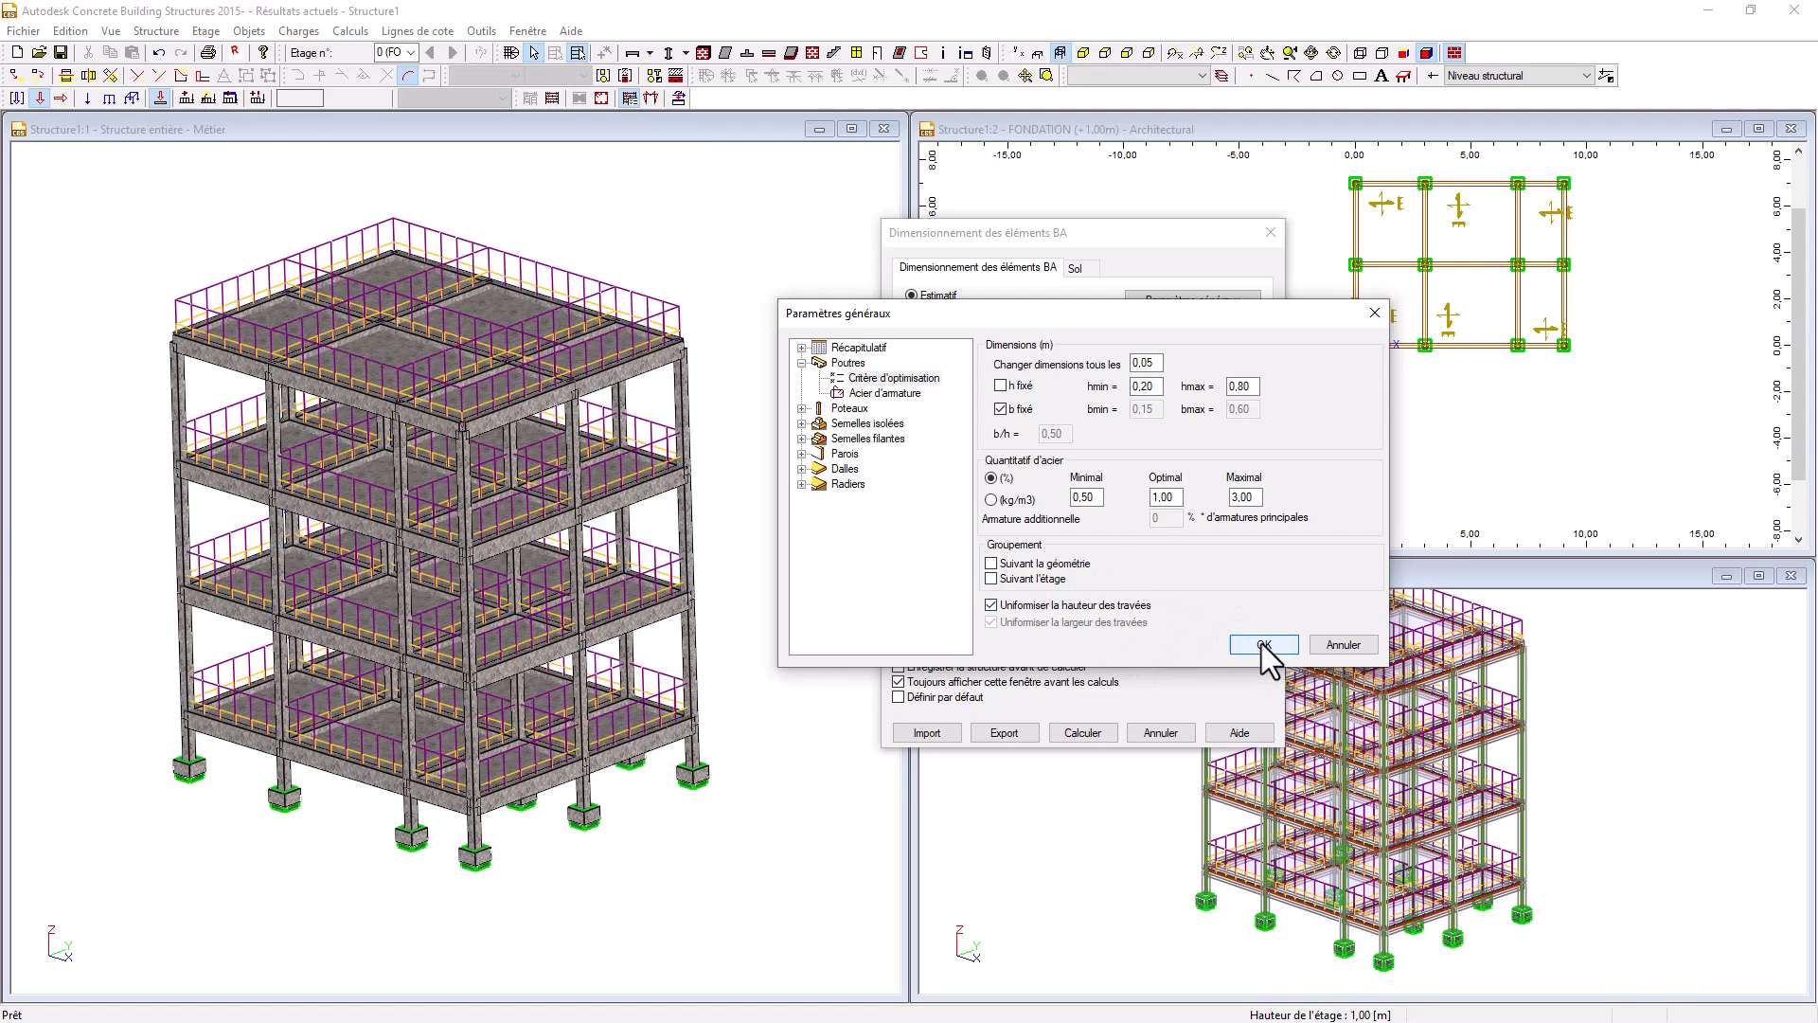
# - Set the beams' reinforcing steel to HA 400 for longitudinal bars and RL 235 for transverse bars, and accept the general parameters
pyautogui.click(881, 391)
pyautogui.click(1104, 390)
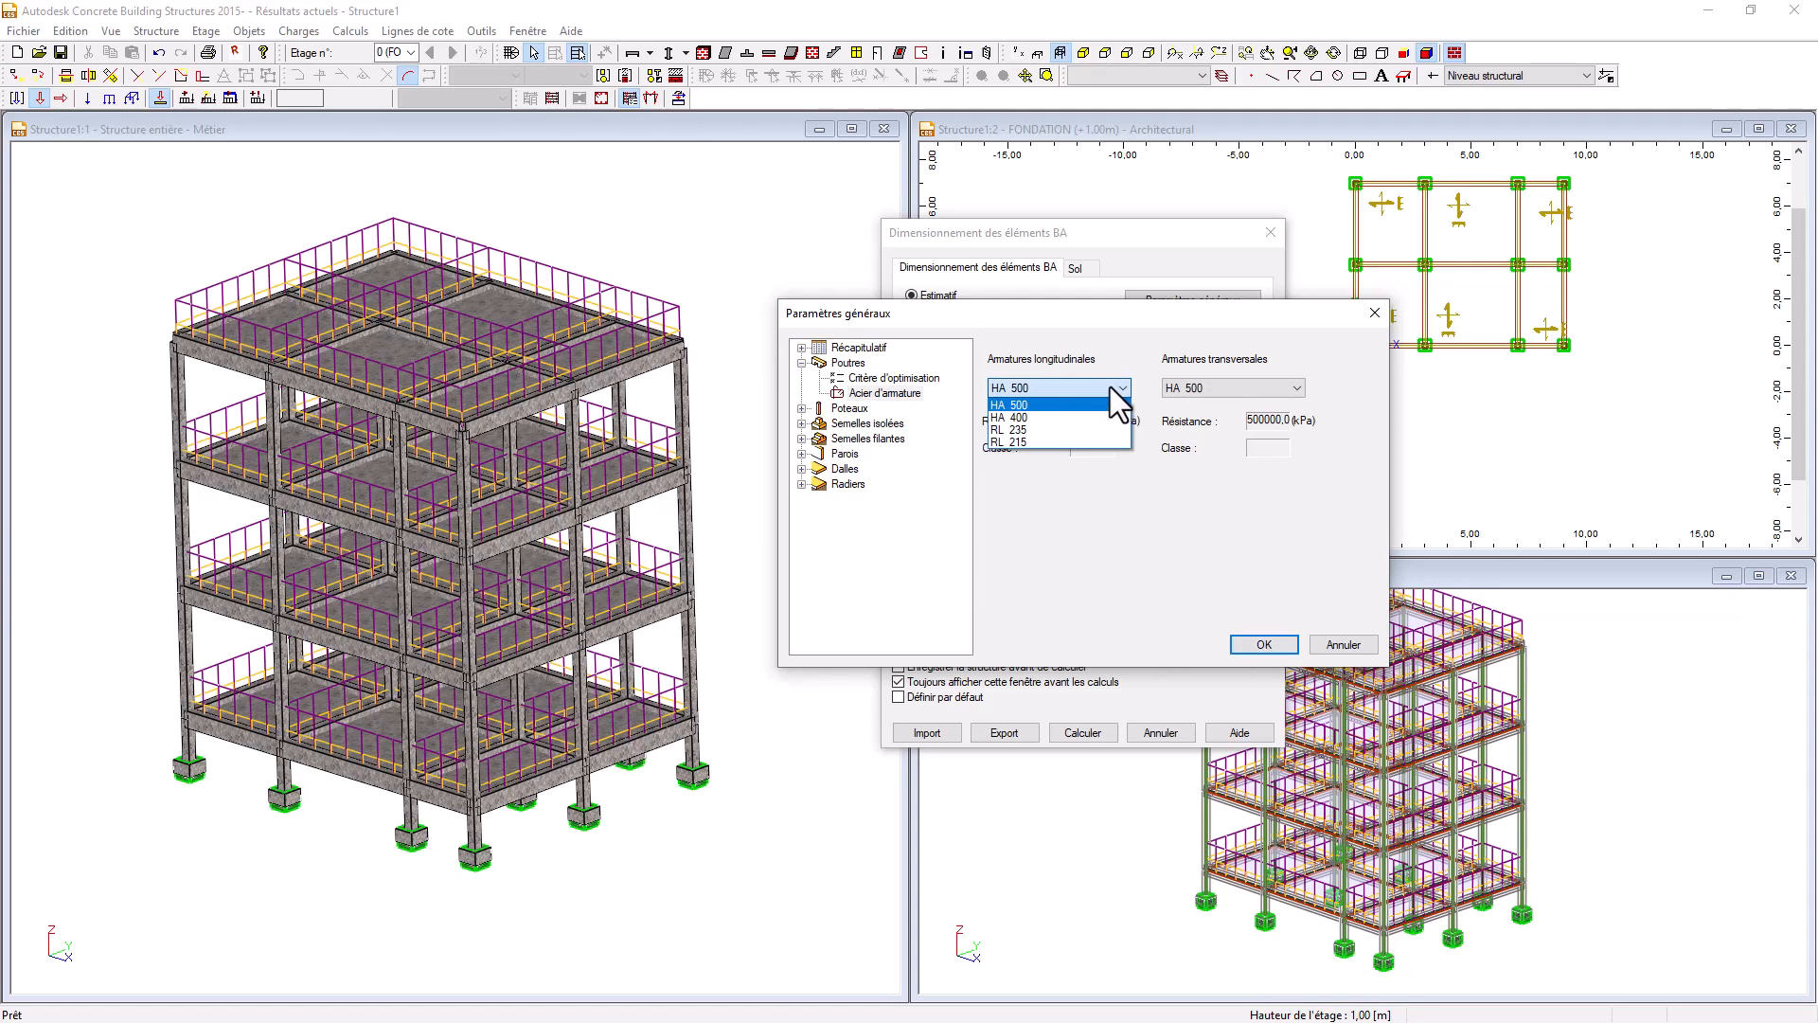
pyautogui.click(1067, 419)
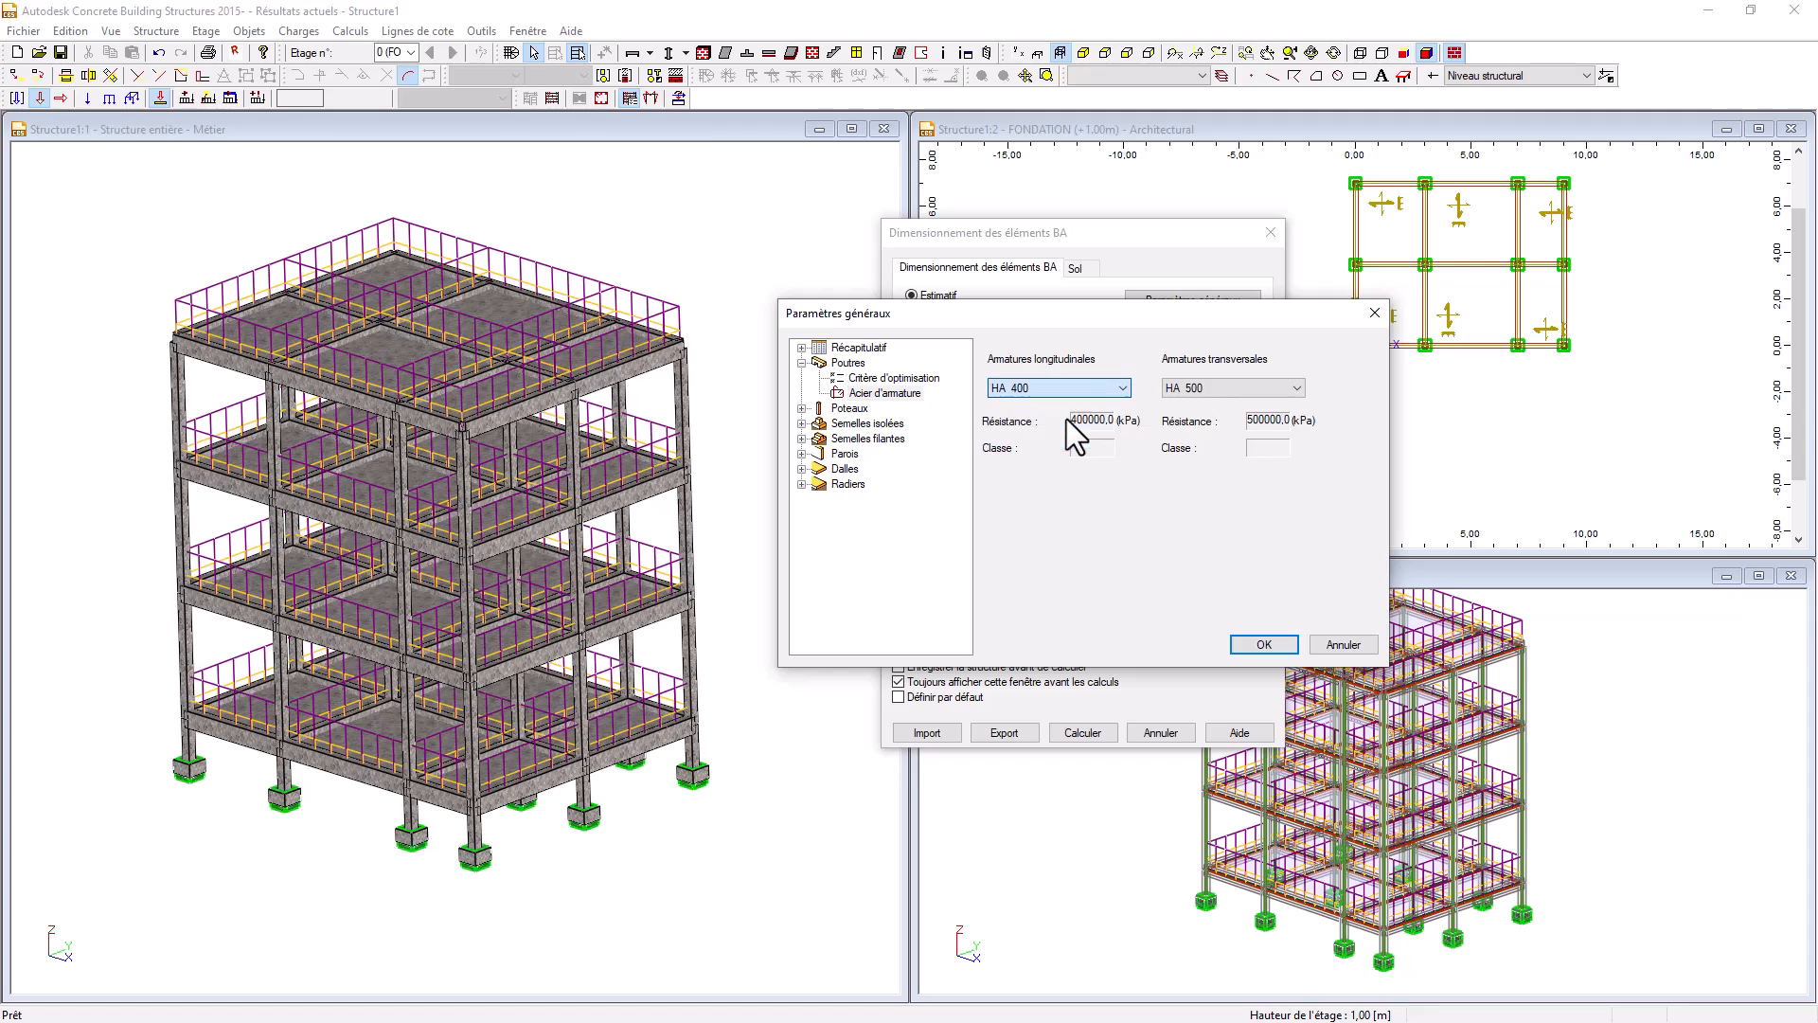
pyautogui.click(1242, 388)
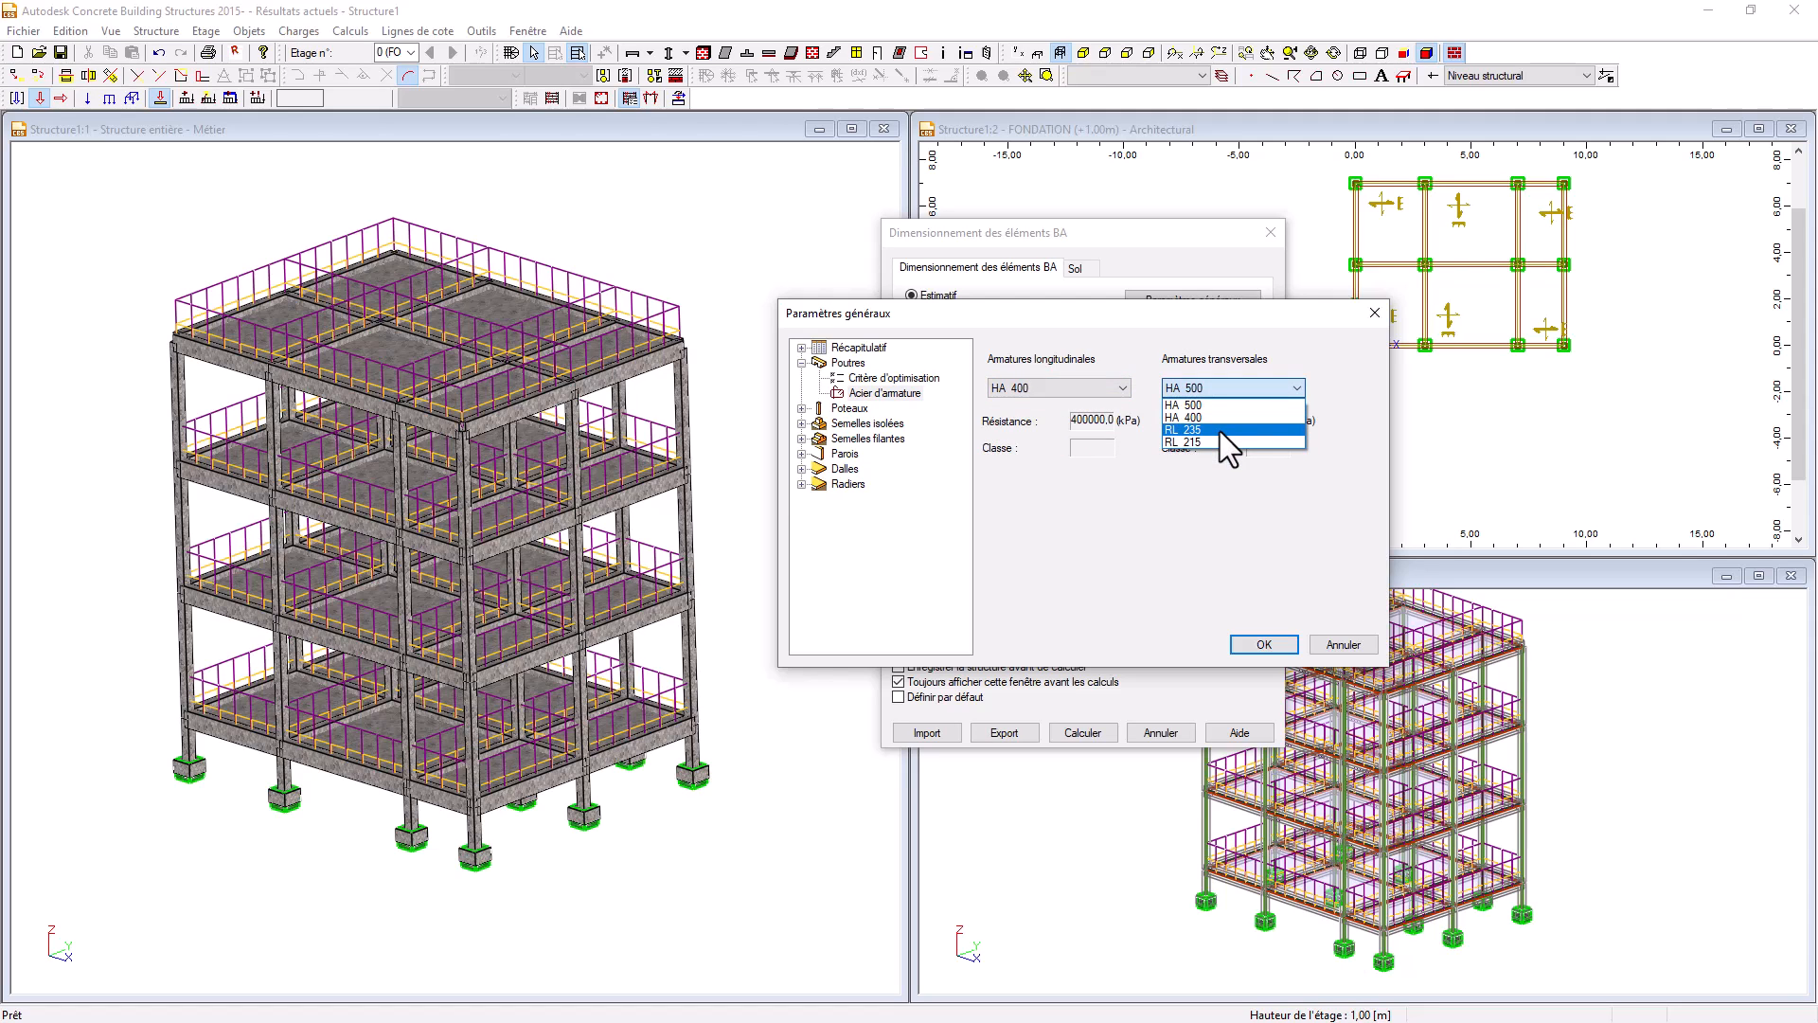
pyautogui.click(1219, 430)
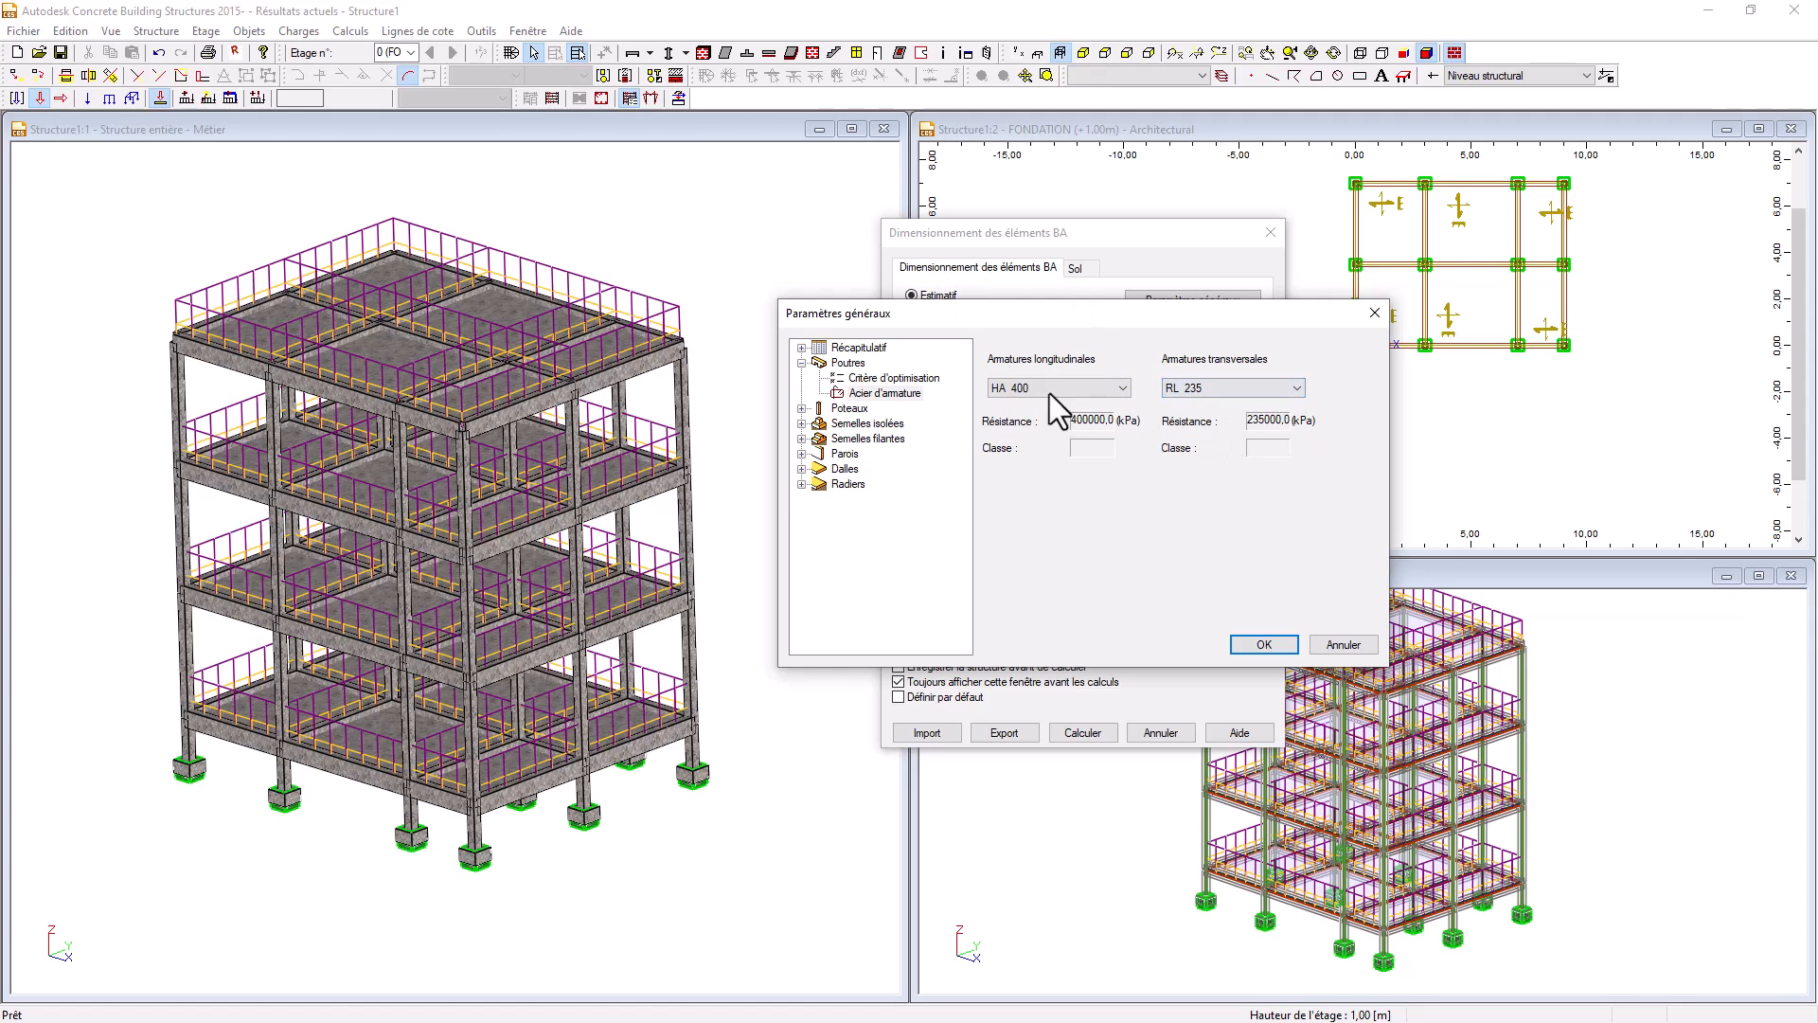
pyautogui.click(1265, 645)
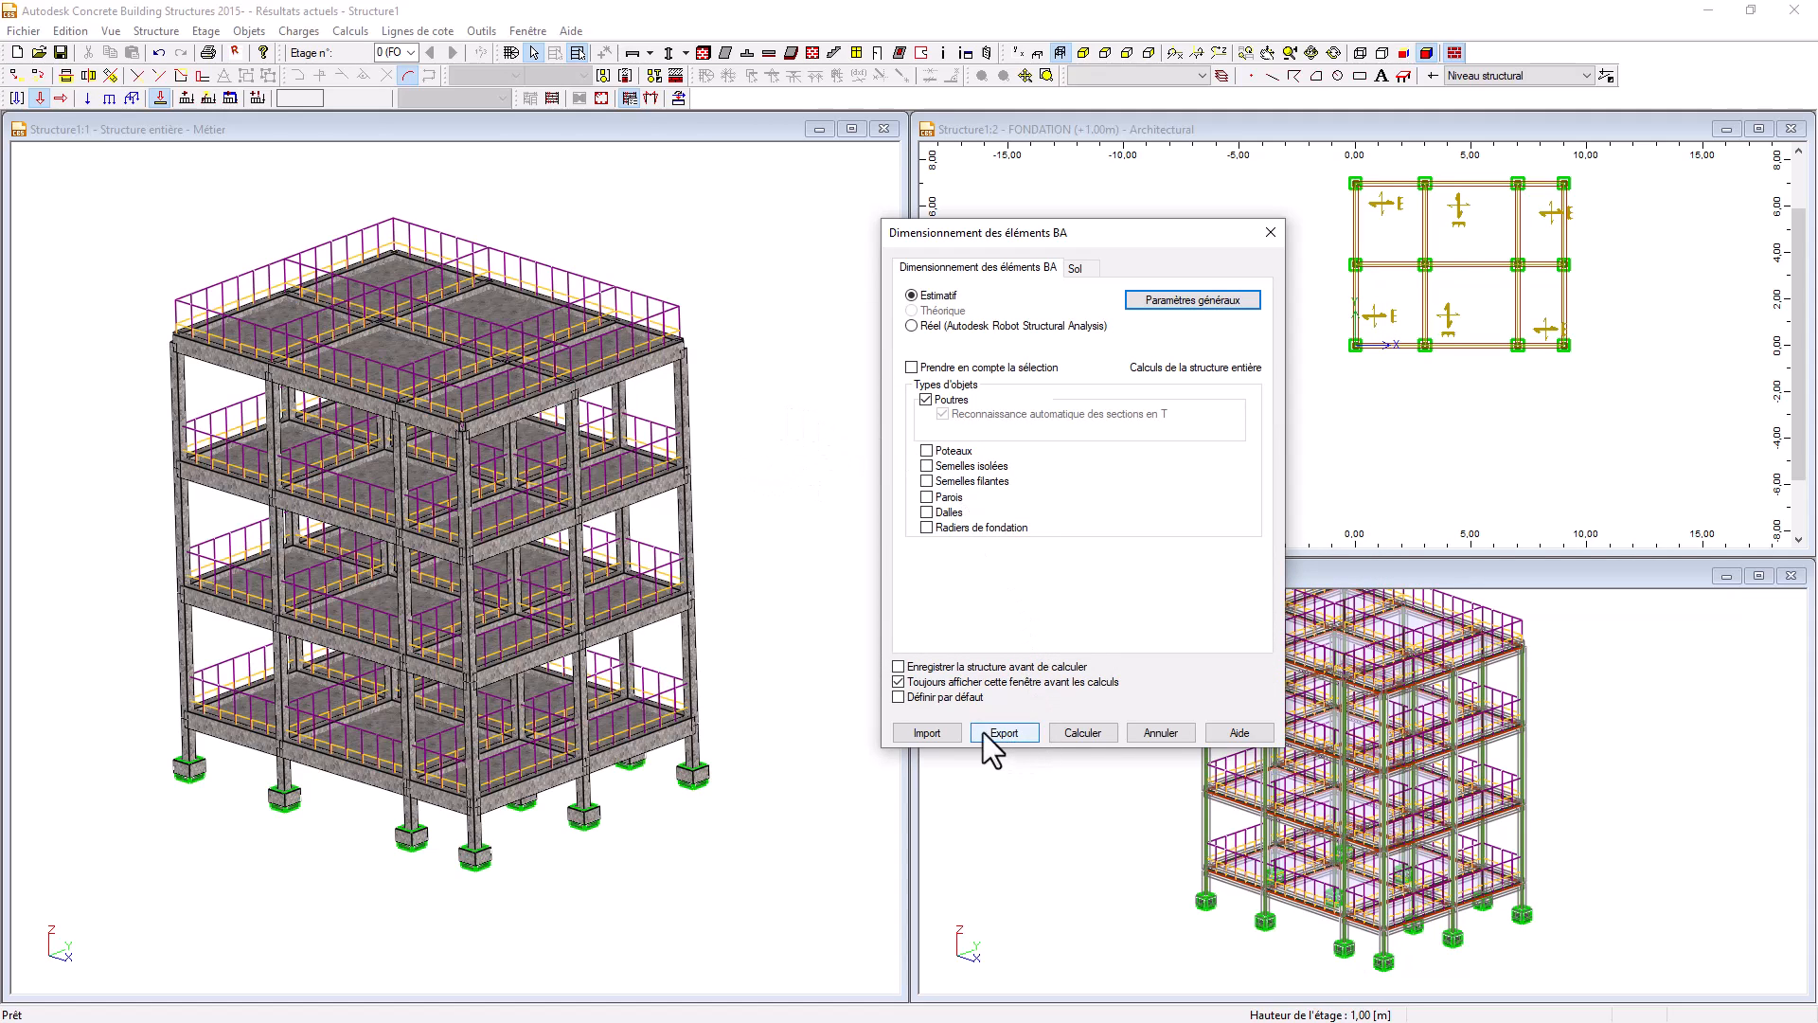
# - Calculate the estimated dimensioning of the beams for the whole structure and go through the beam section report before closing it
pyautogui.click(1083, 734)
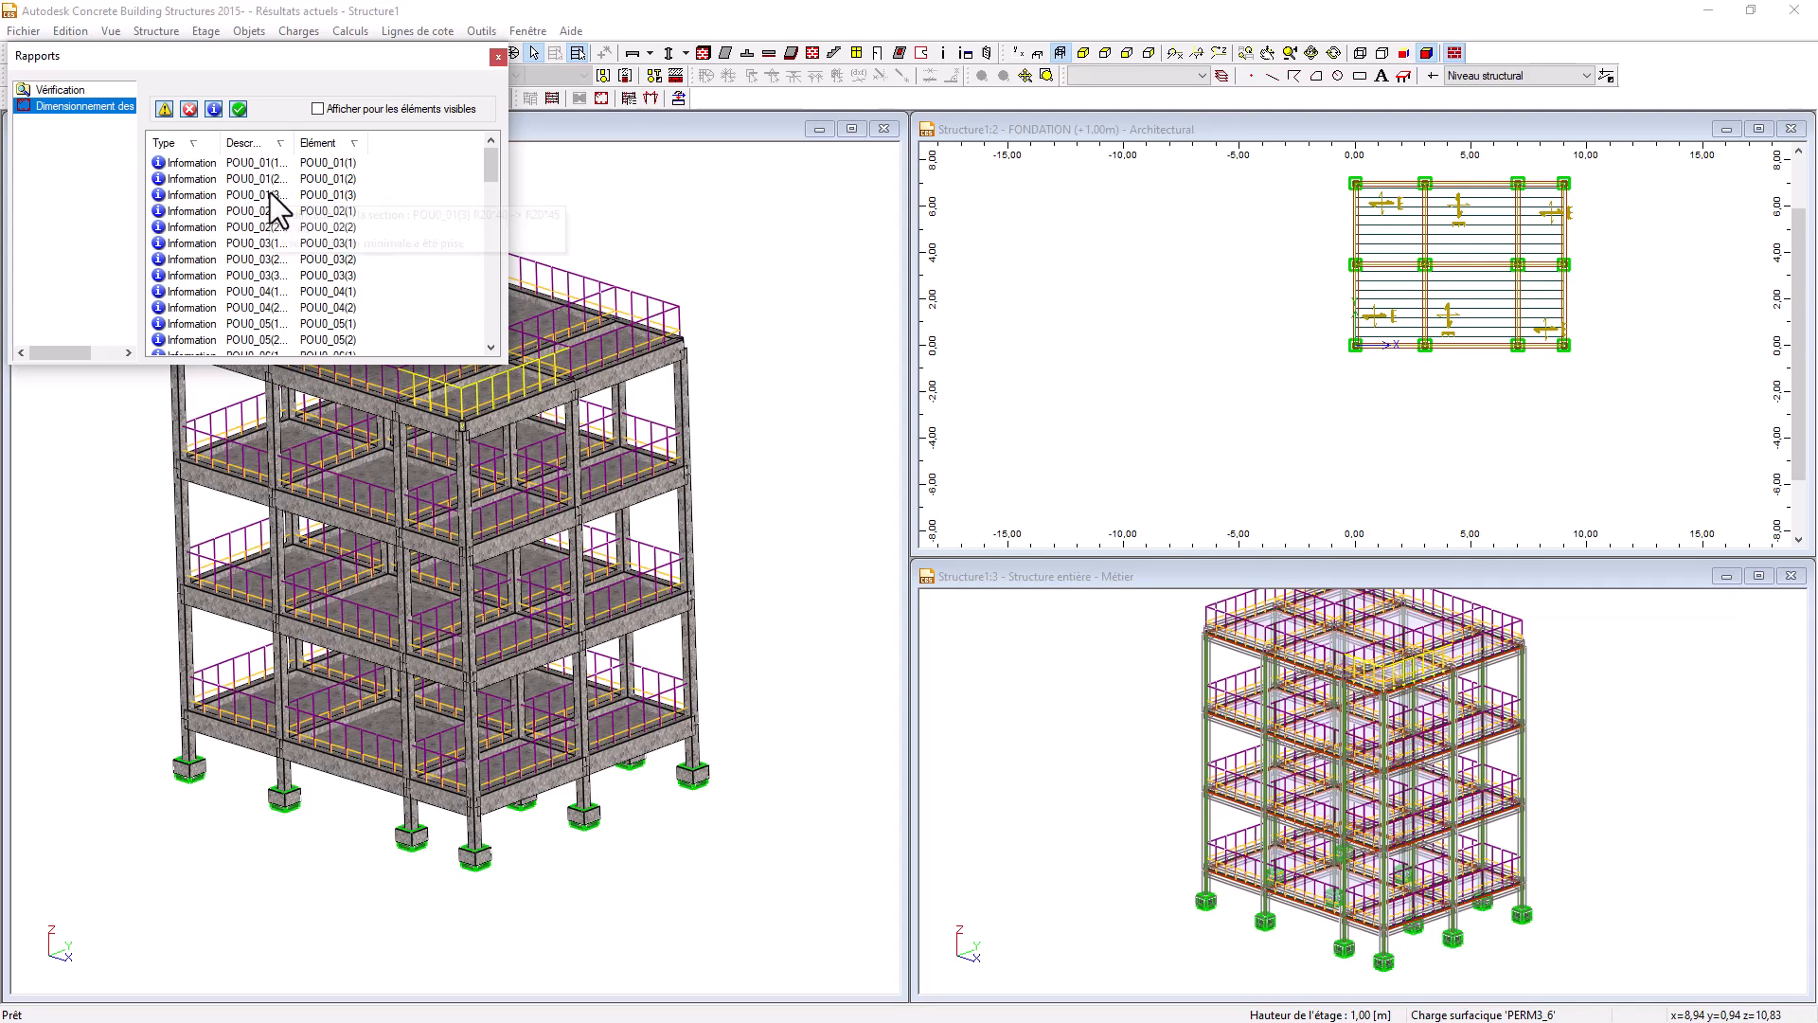
pyautogui.scroll(-5, 324, 249)
pyautogui.scroll(-8, 322, 248)
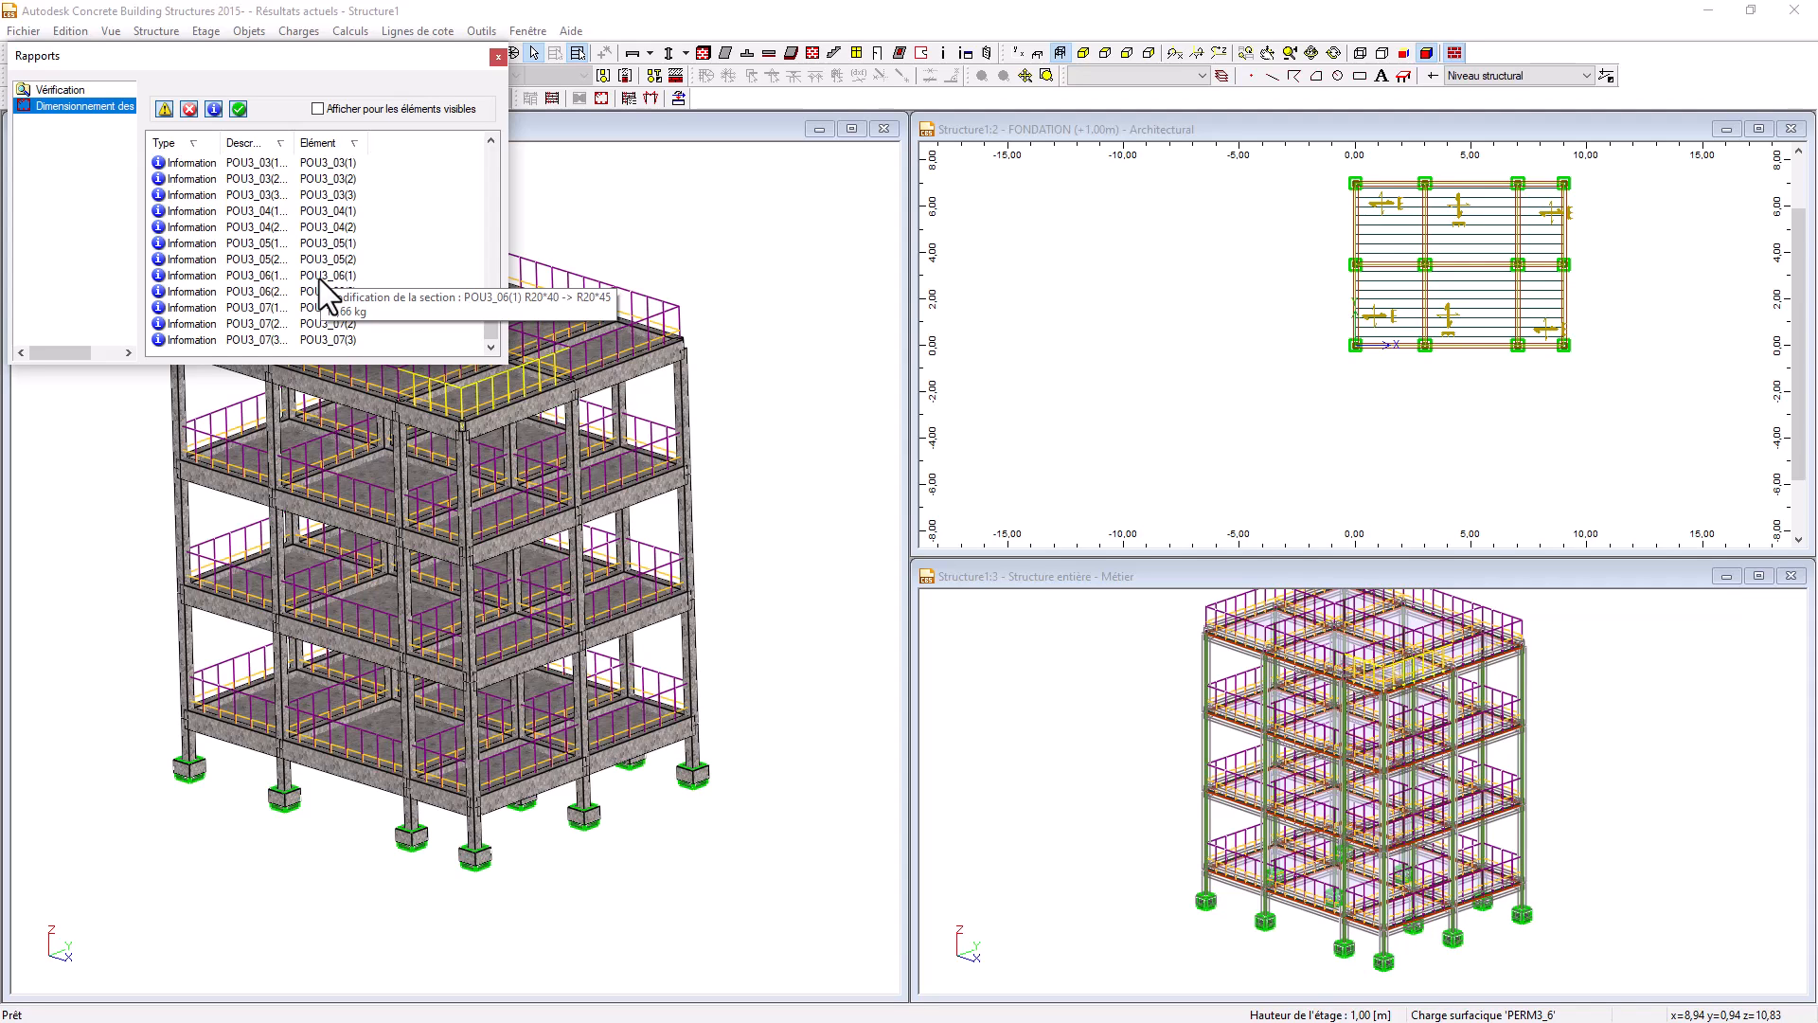
pyautogui.scroll(13, 323, 284)
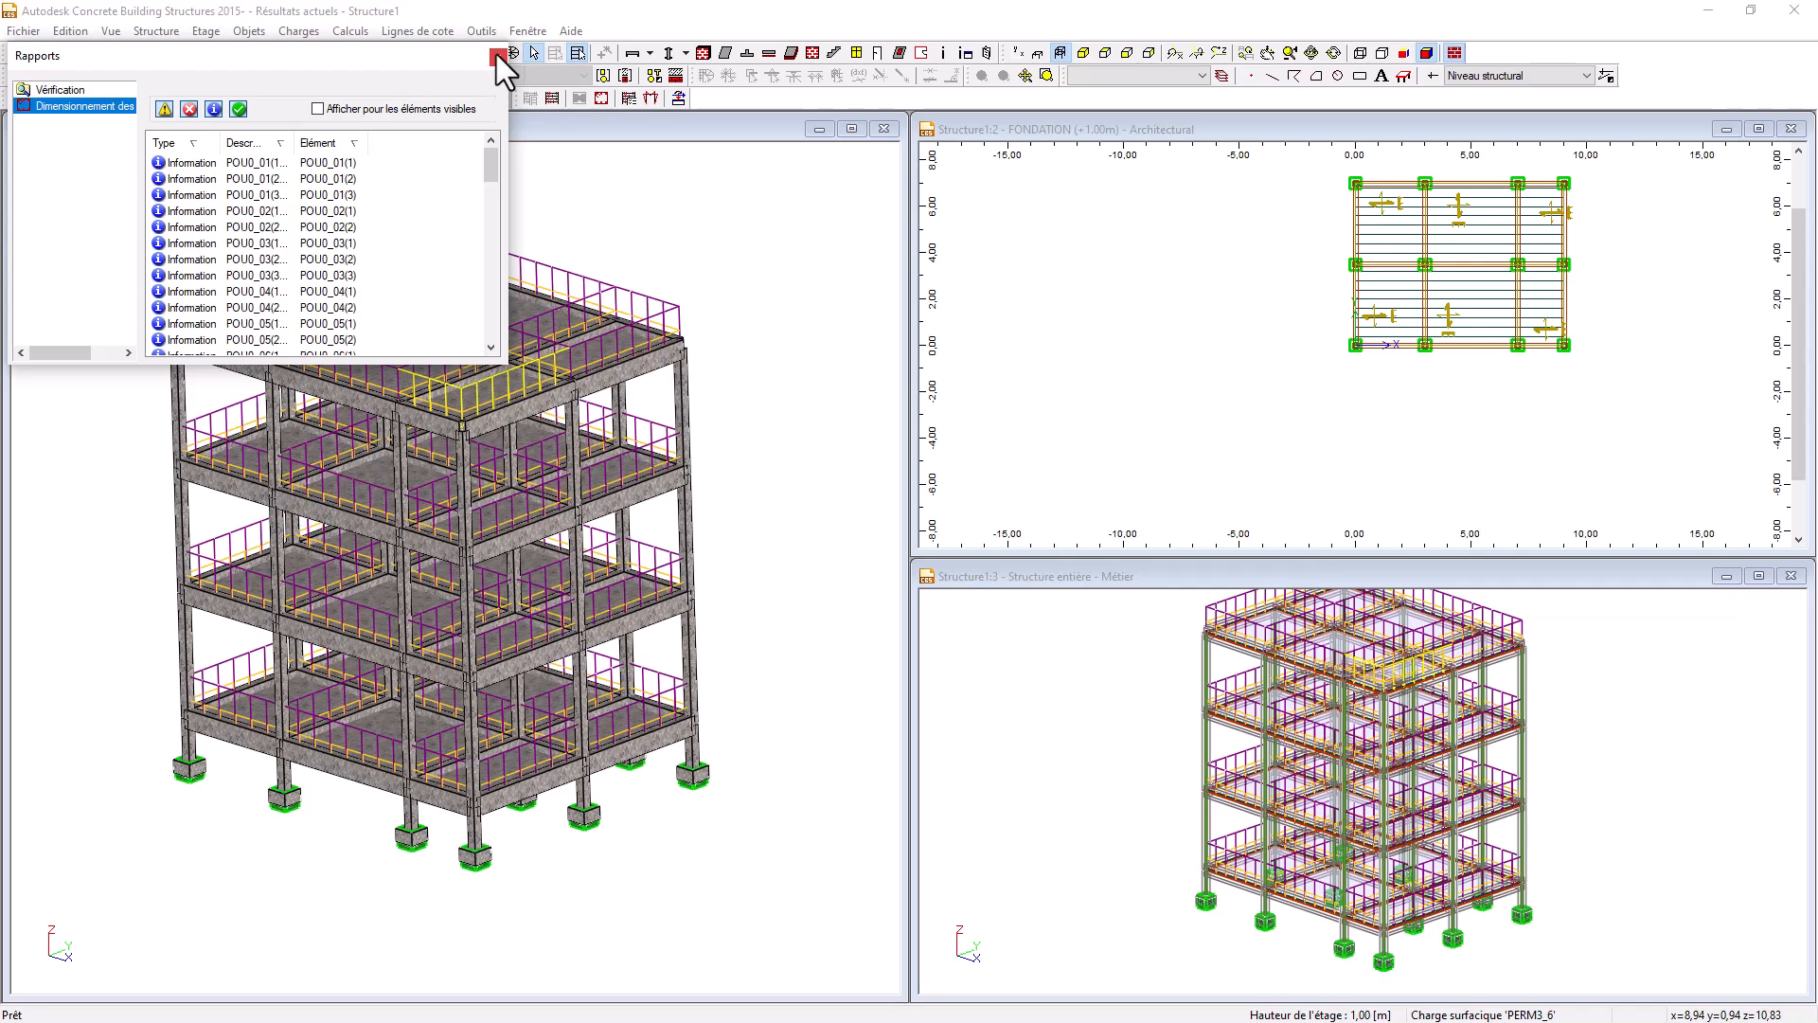
pyautogui.click(496, 57)
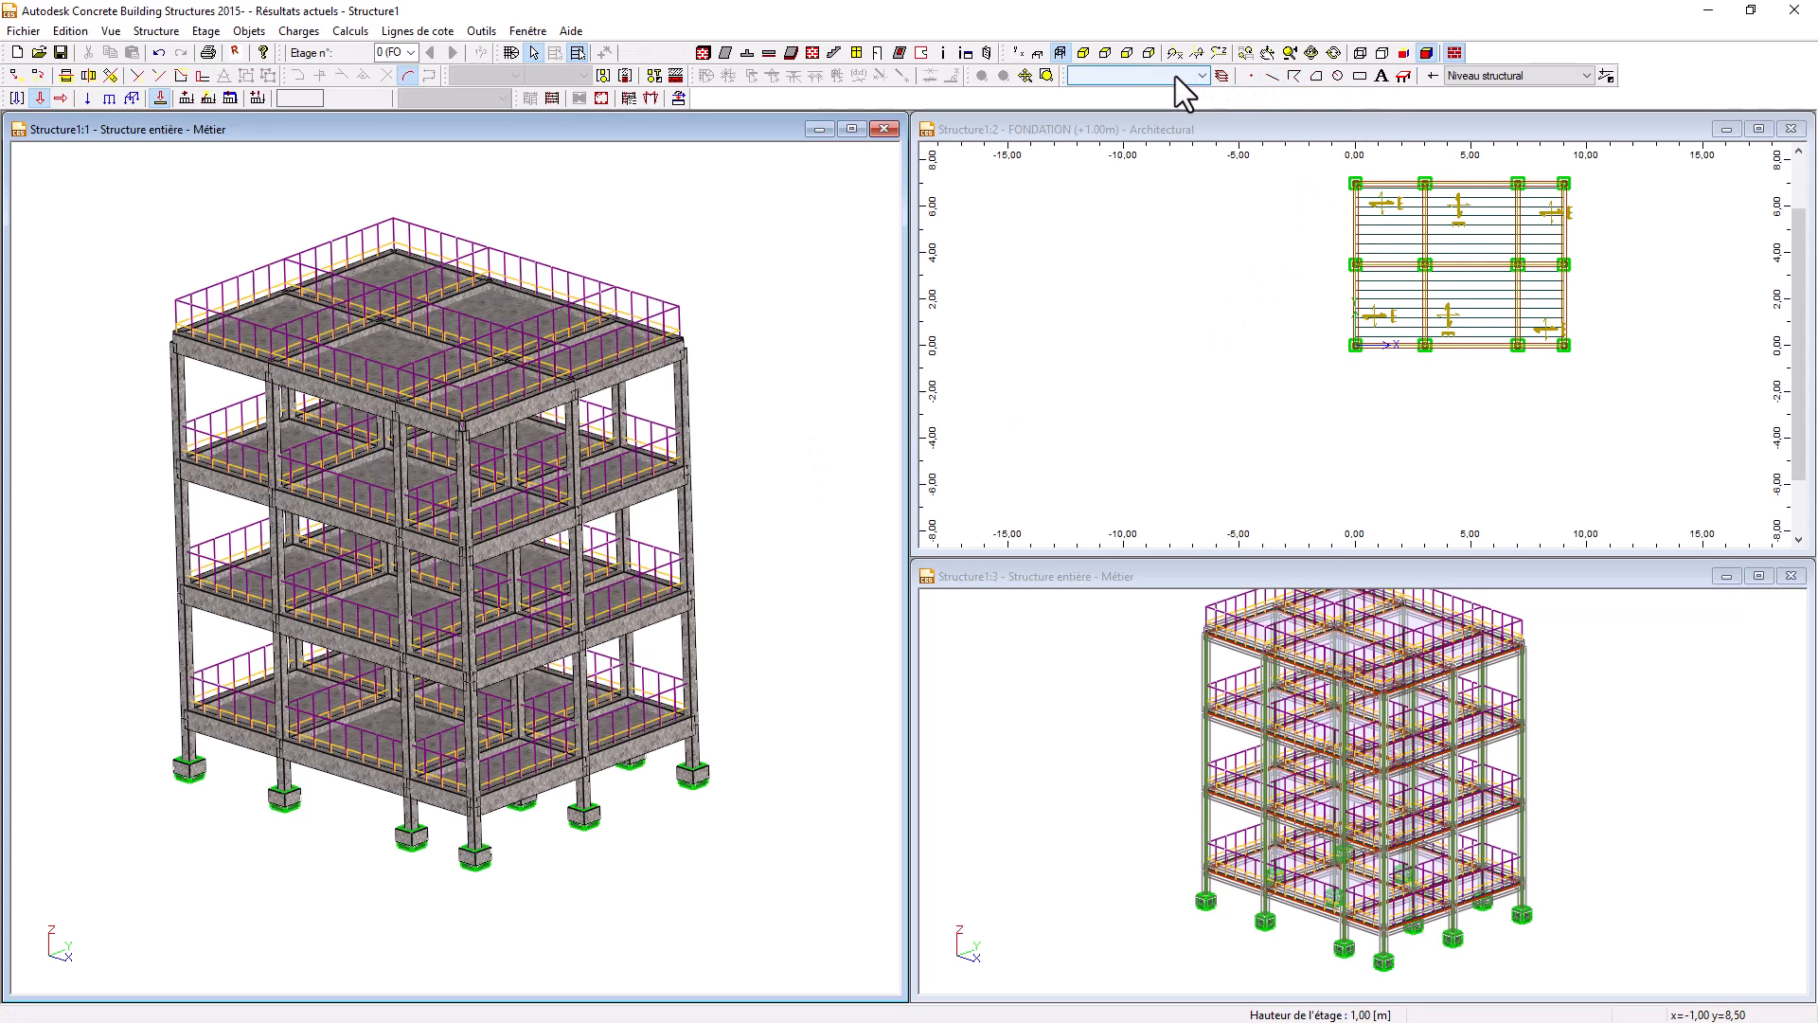
# - Select the columns directly above the foundation storey in side elevation and restrict the reinforced concrete dimensioning to this selection and to Poteaux
pyautogui.click(1106, 54)
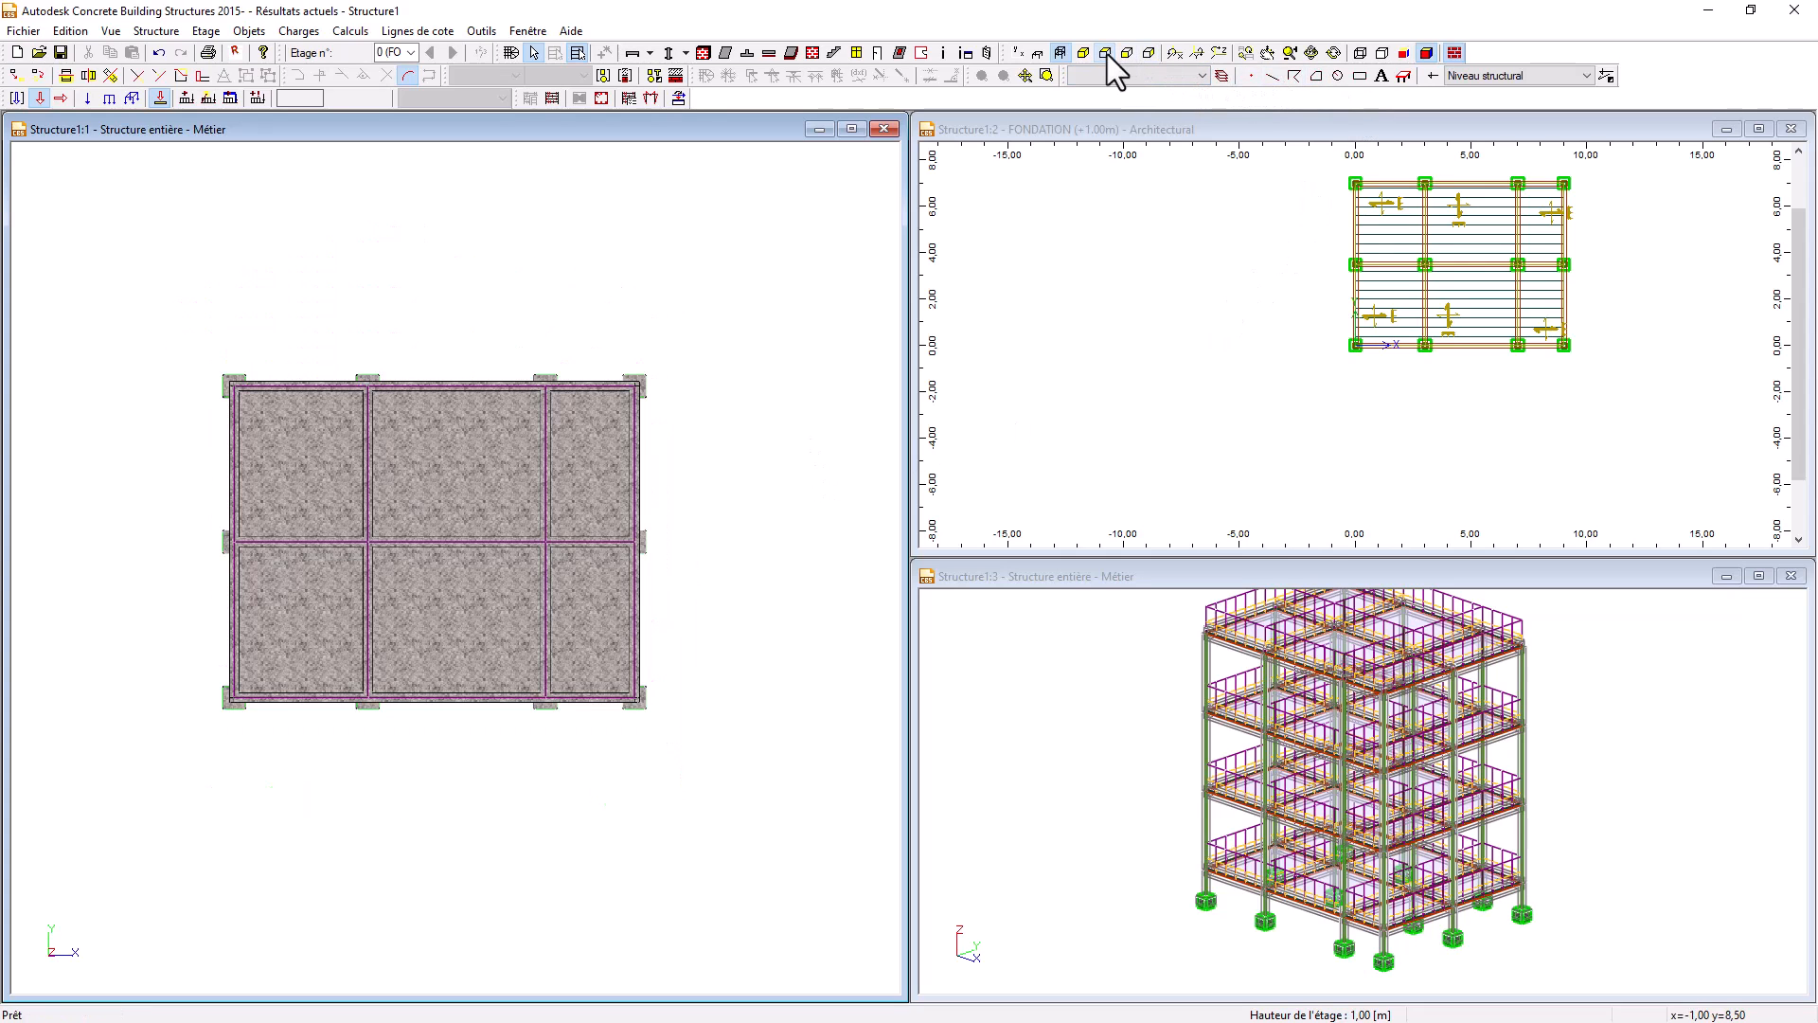
pyautogui.click(1143, 52)
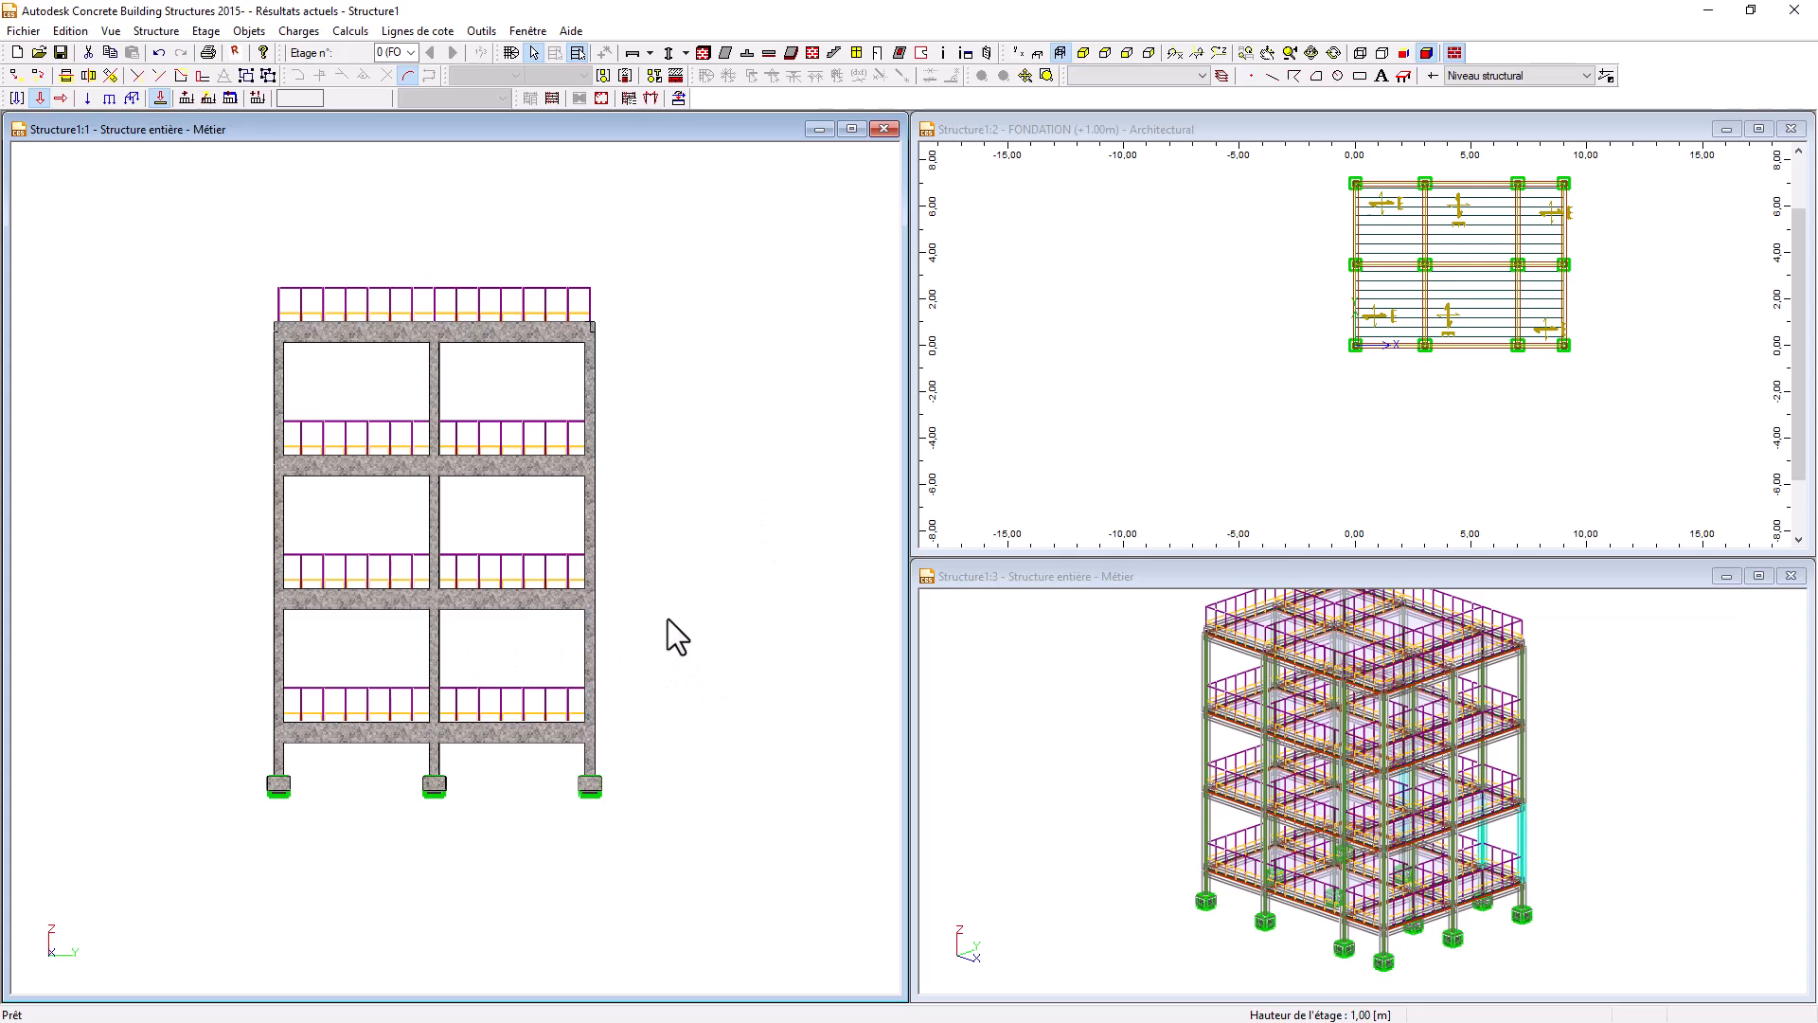
pyautogui.moveTo(323, 678); pyautogui.dragTo(206, 678)
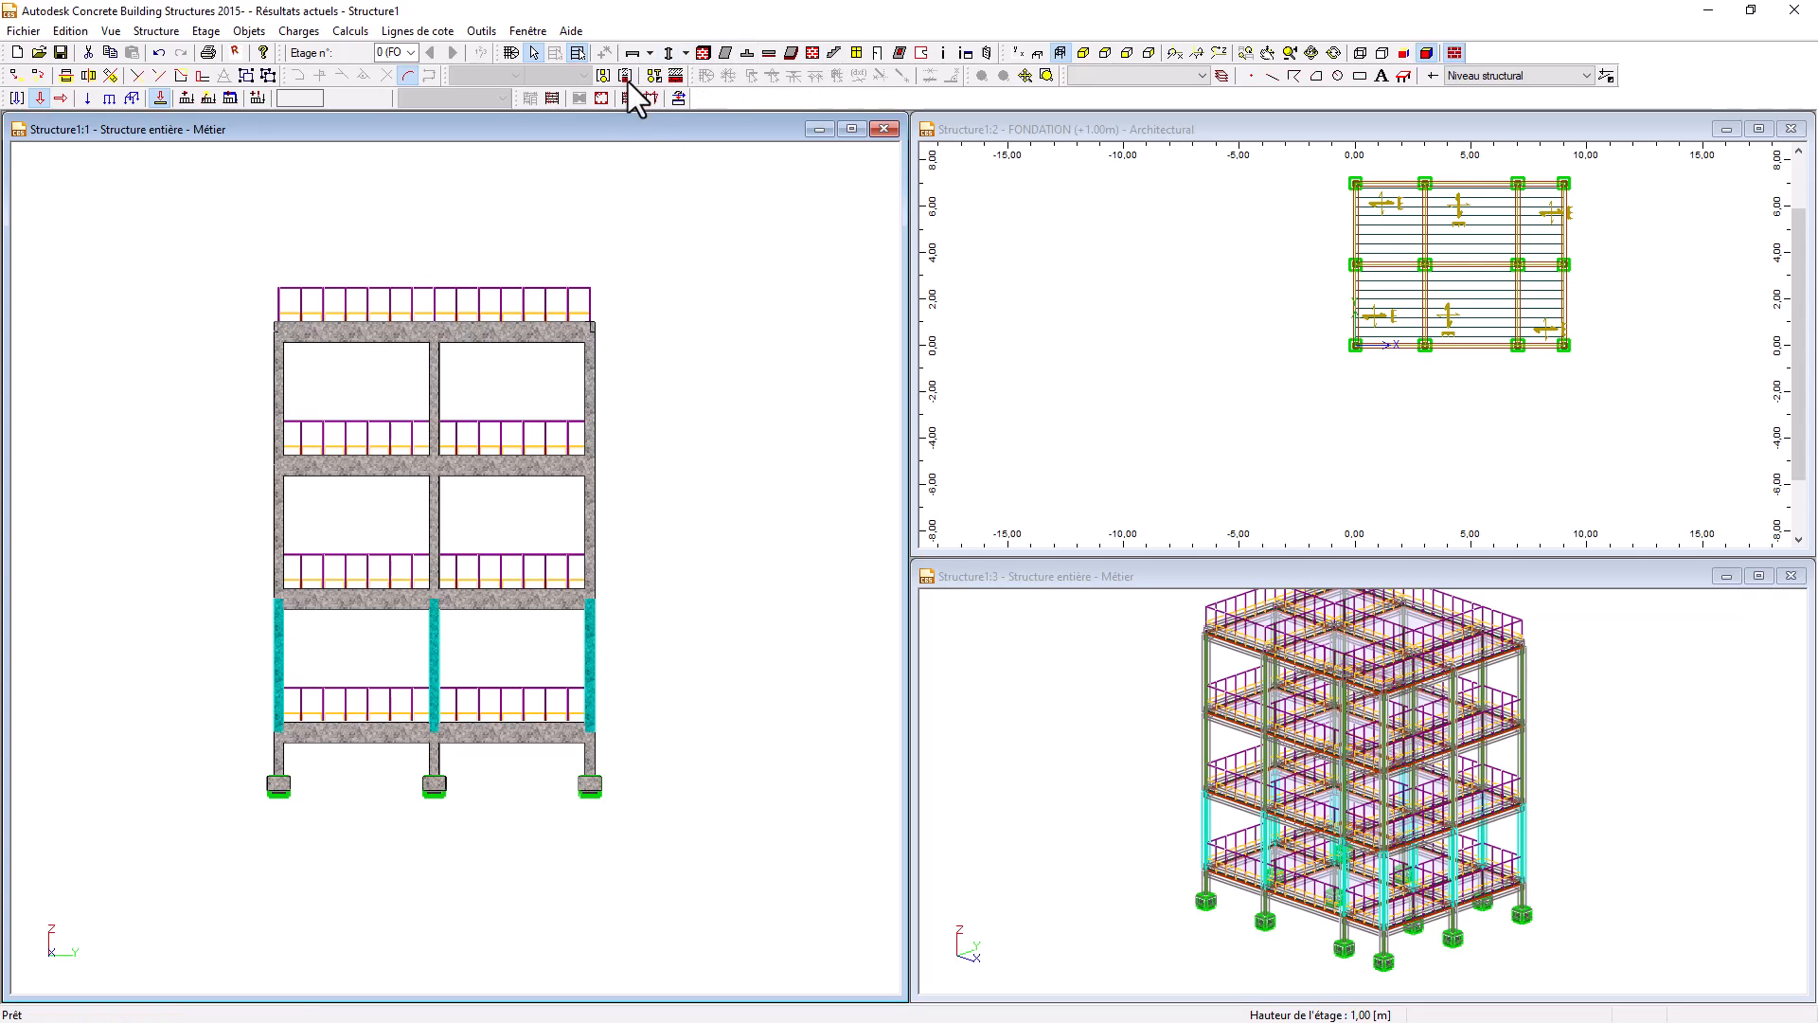
pyautogui.click(602, 98)
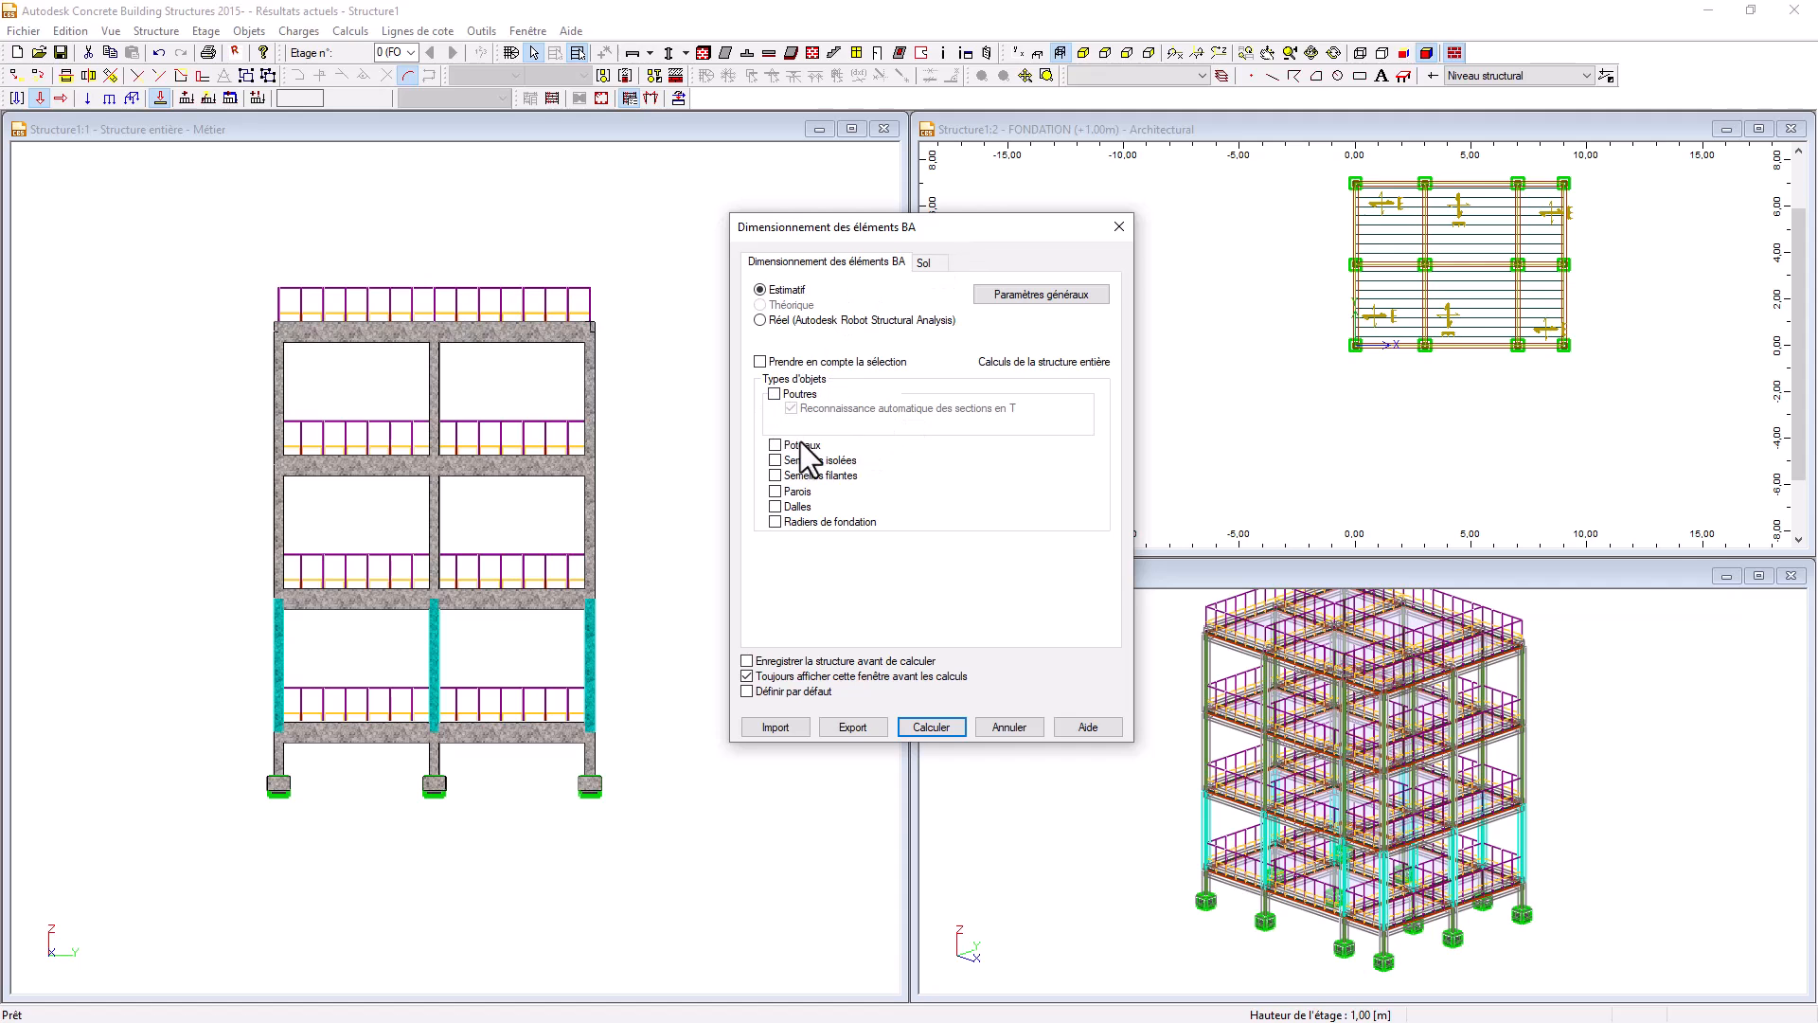
pyautogui.click(760, 361)
# - Release the fixed height and width of the columns in their optimisation criteria
pyautogui.click(1027, 299)
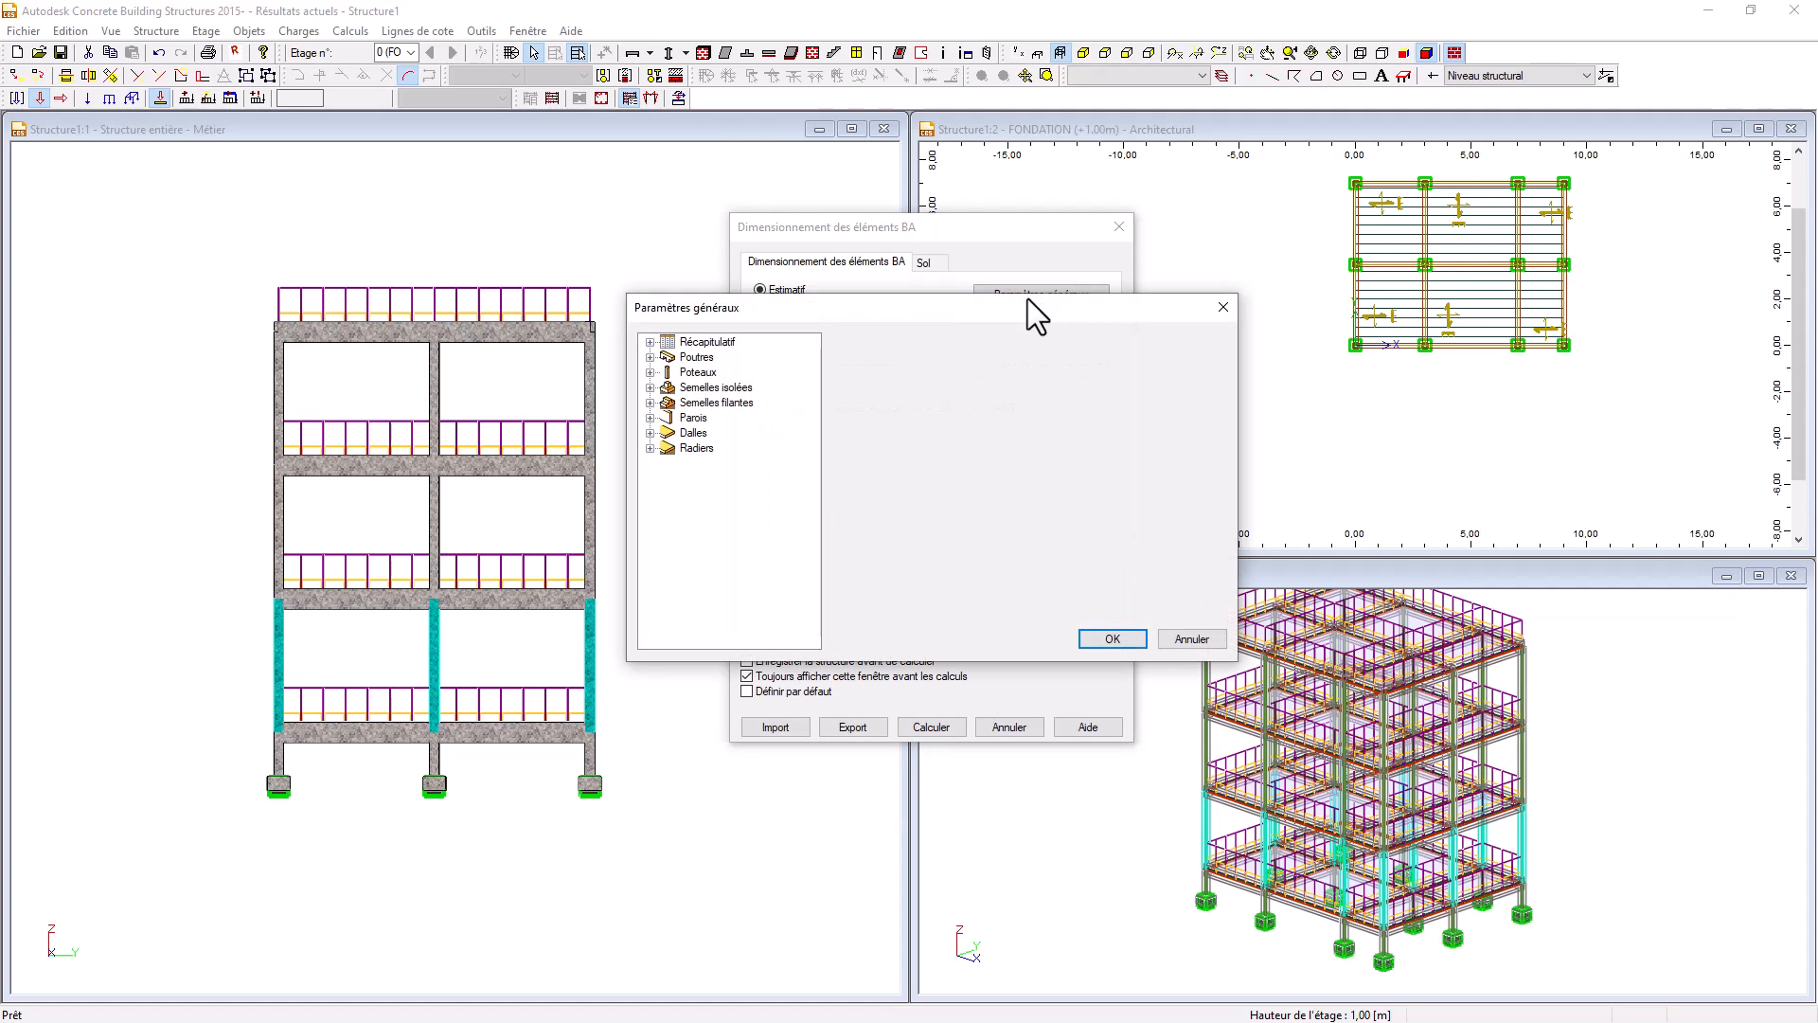
pyautogui.click(651, 372)
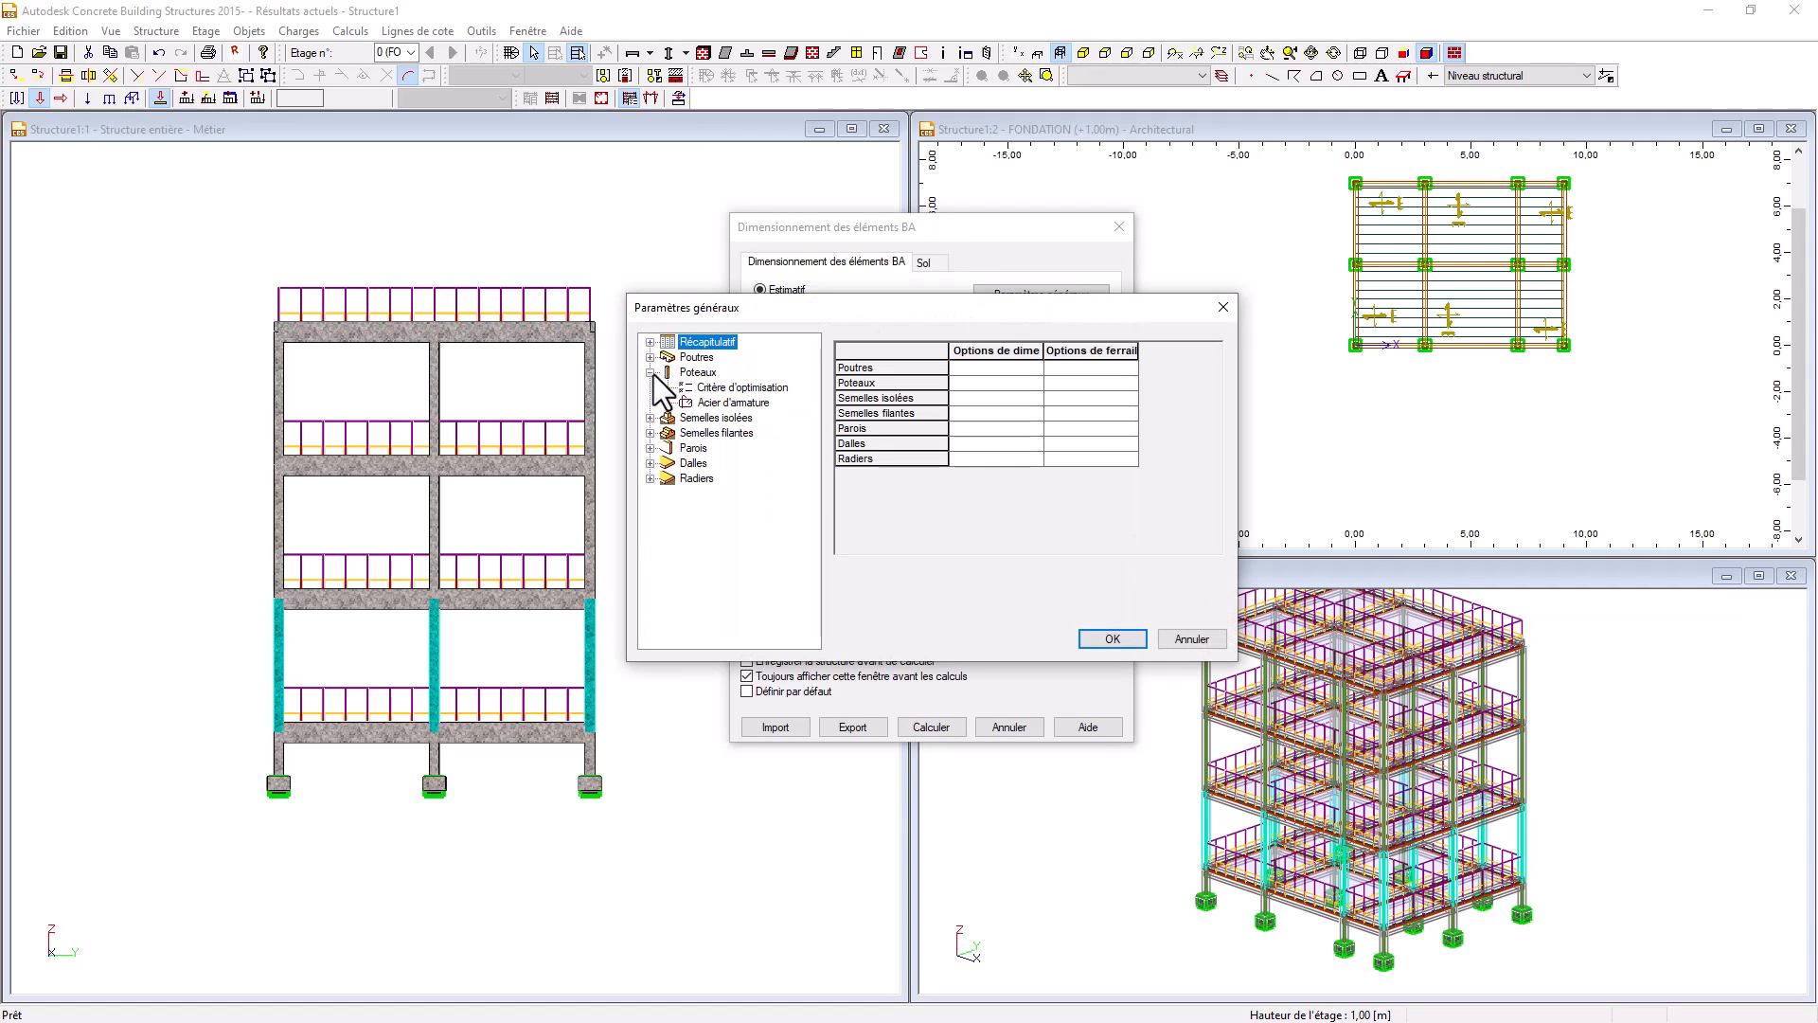
pyautogui.click(722, 389)
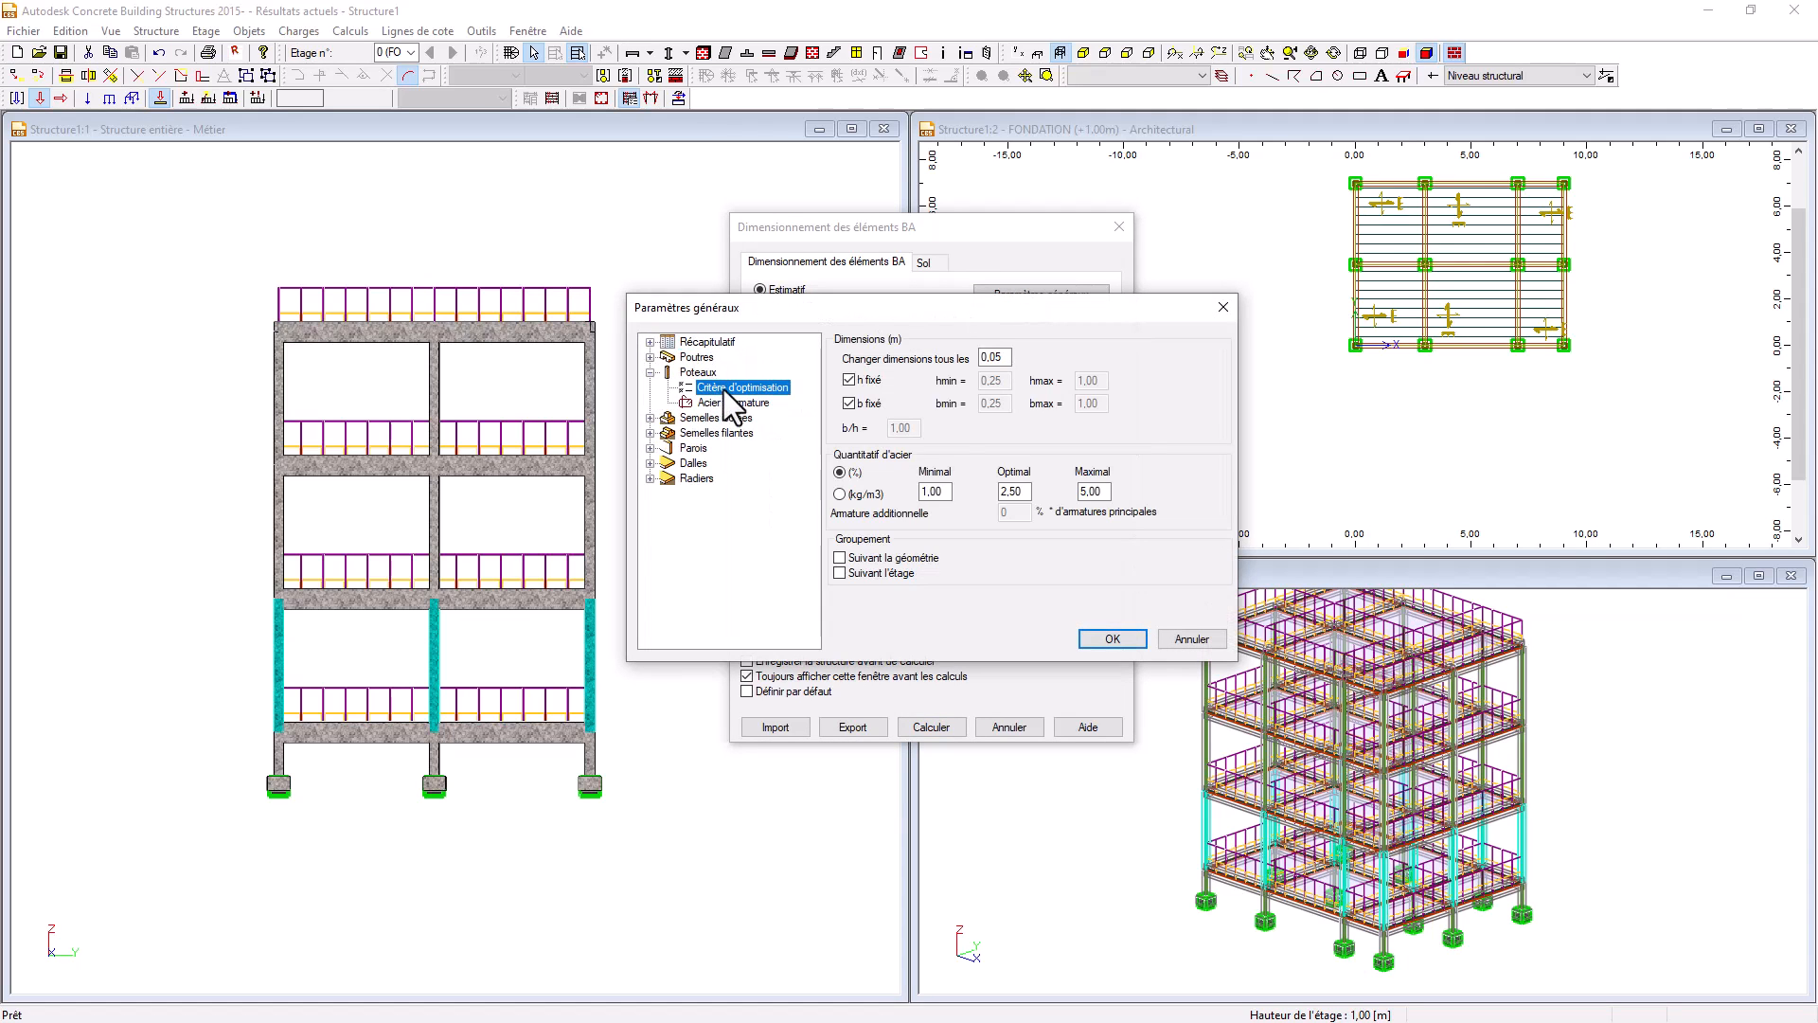
pyautogui.click(848, 380)
pyautogui.click(848, 403)
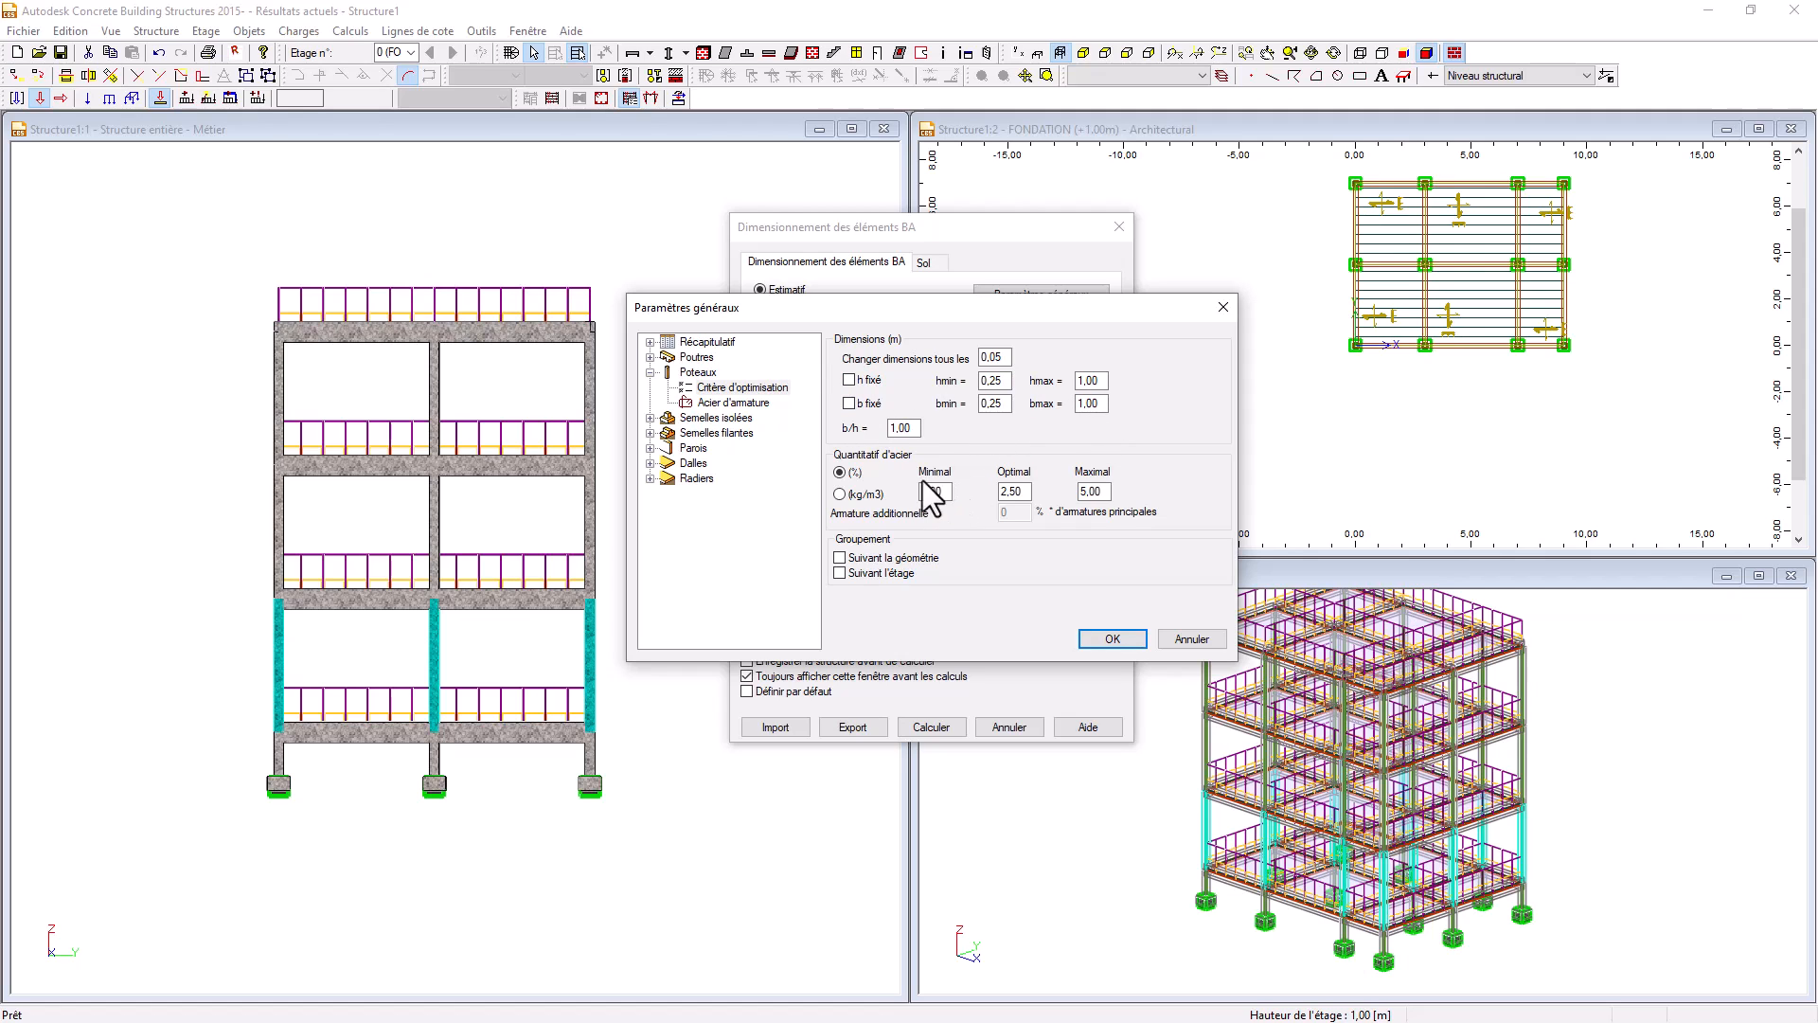
pyautogui.moveTo(953, 312); pyautogui.dragTo(1071, 360)
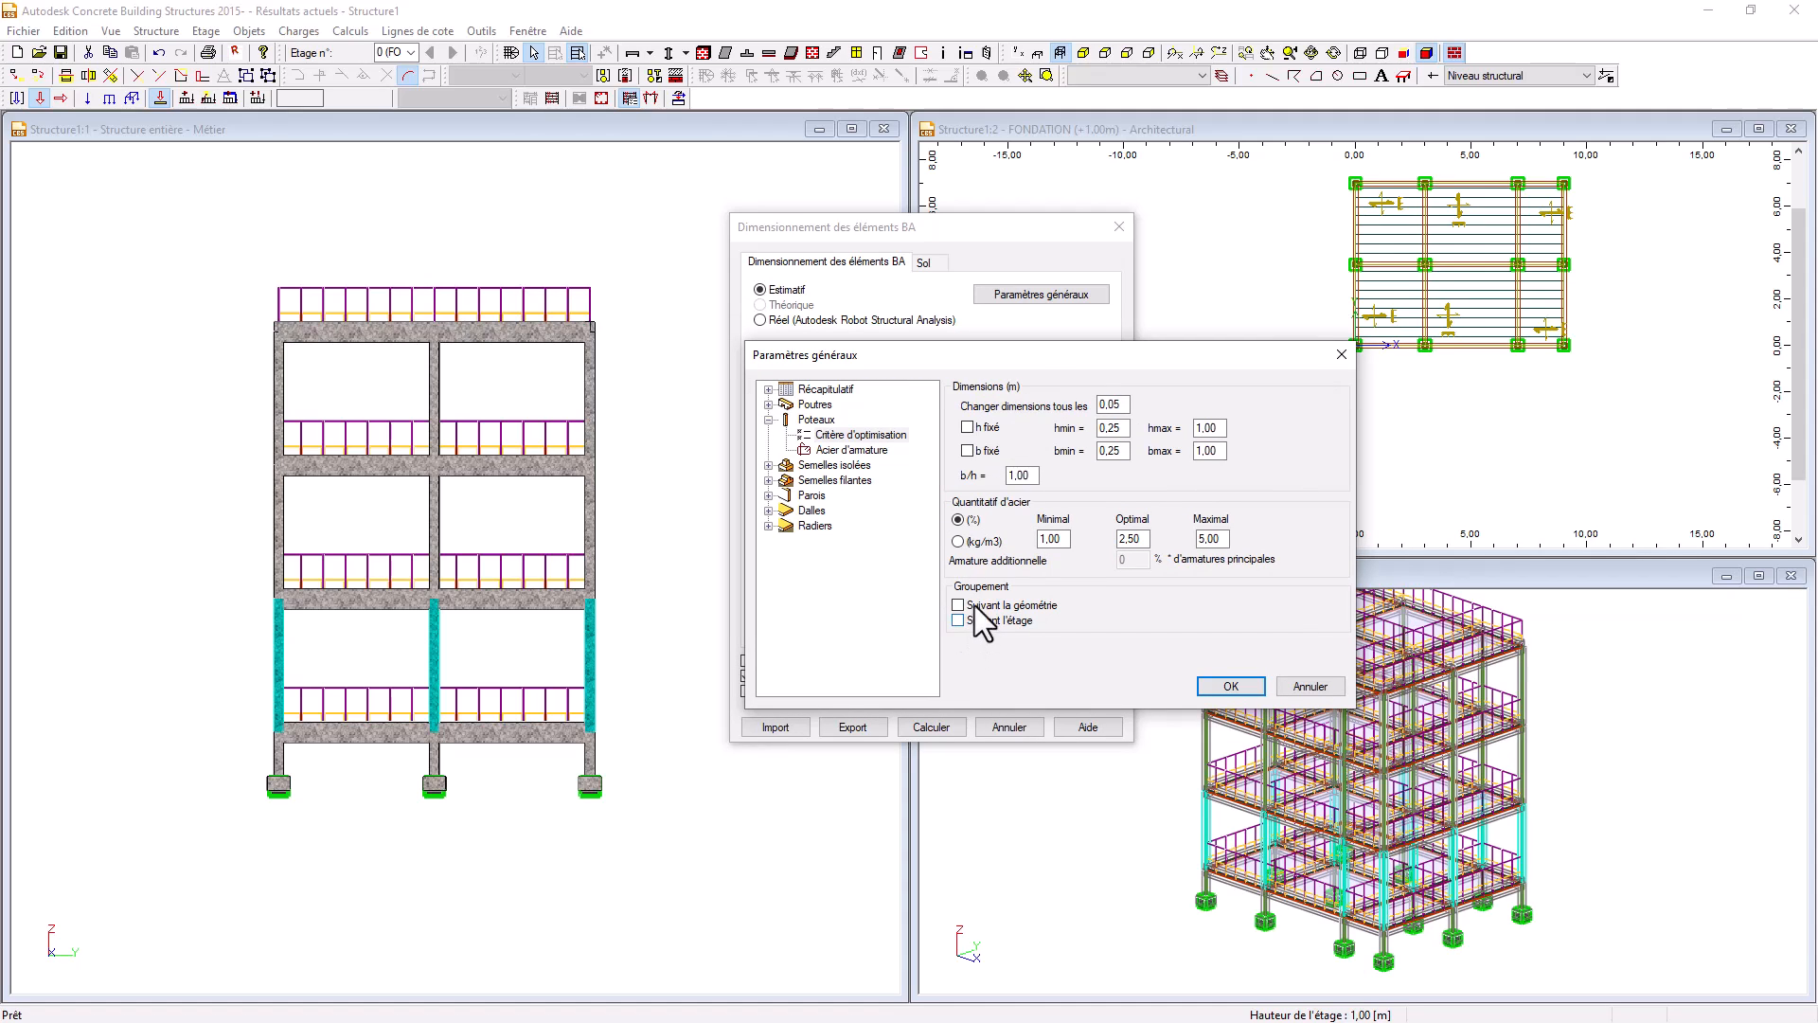
# - Set the columns' reinforcing steel to HA 400 for longitudinal bars and RL 235 for transverse bars, and accept the general parameters
pyautogui.click(831, 458)
pyautogui.click(837, 447)
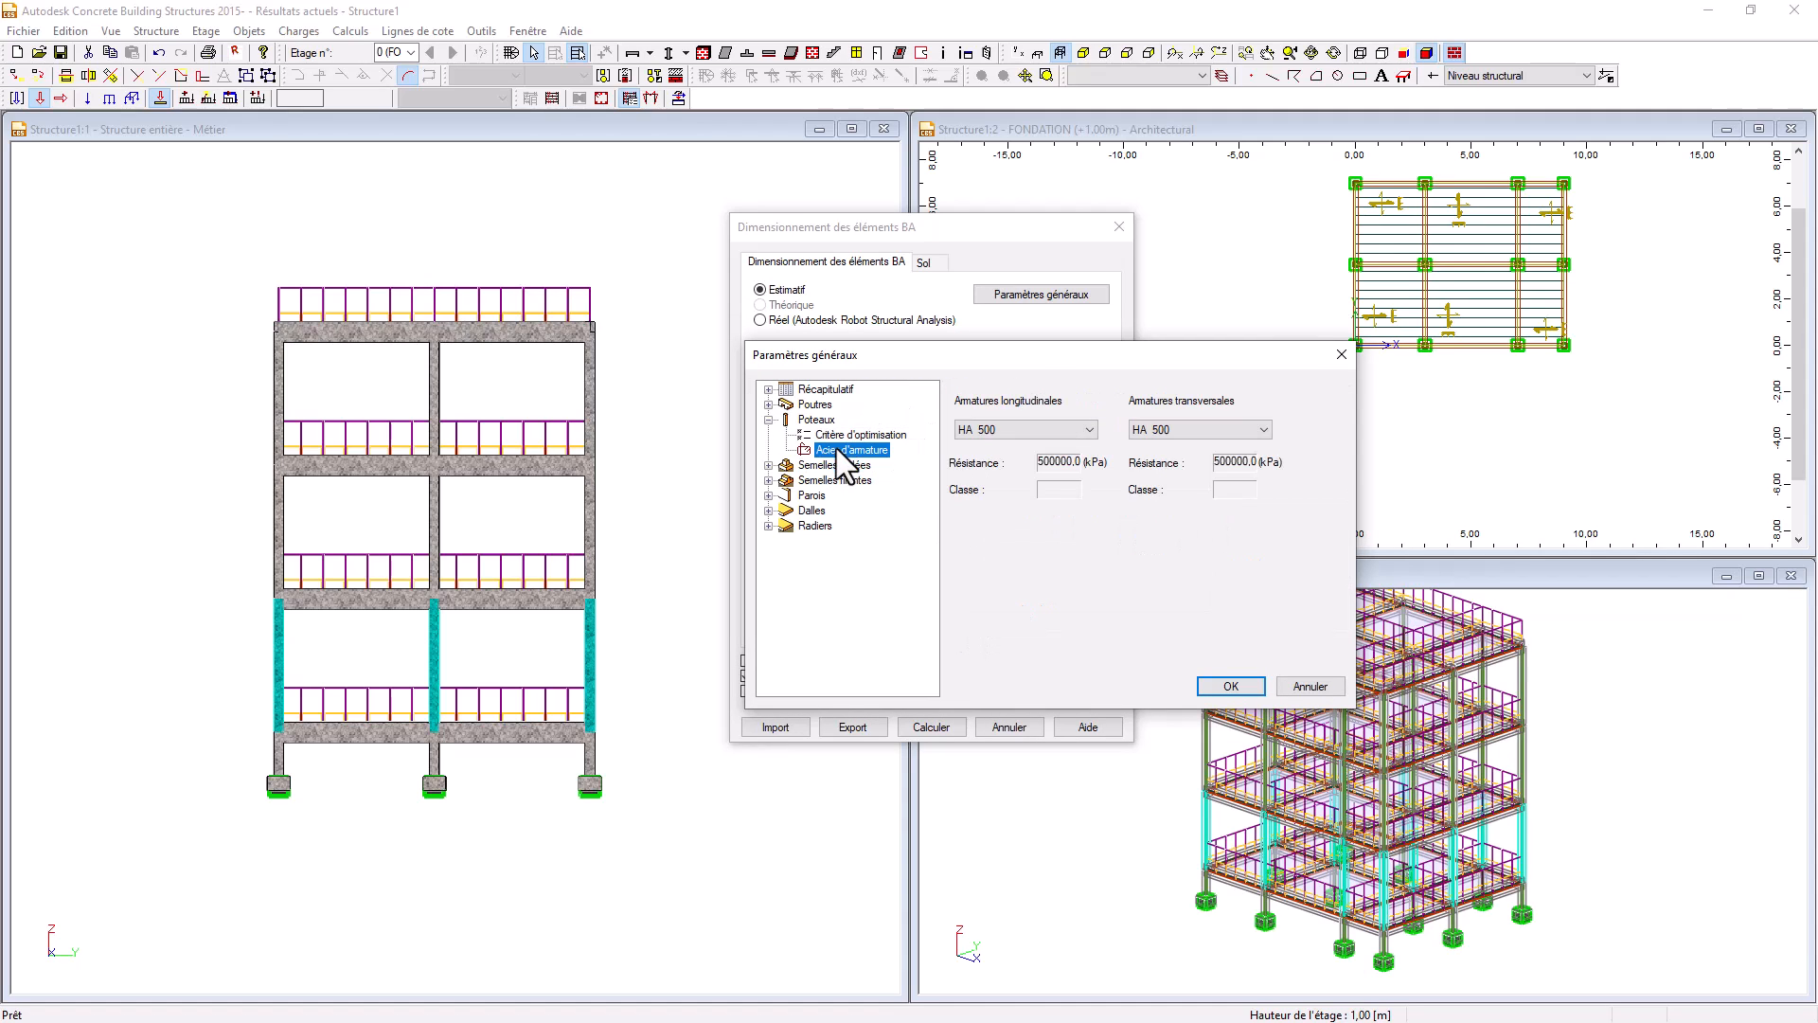
pyautogui.click(1061, 430)
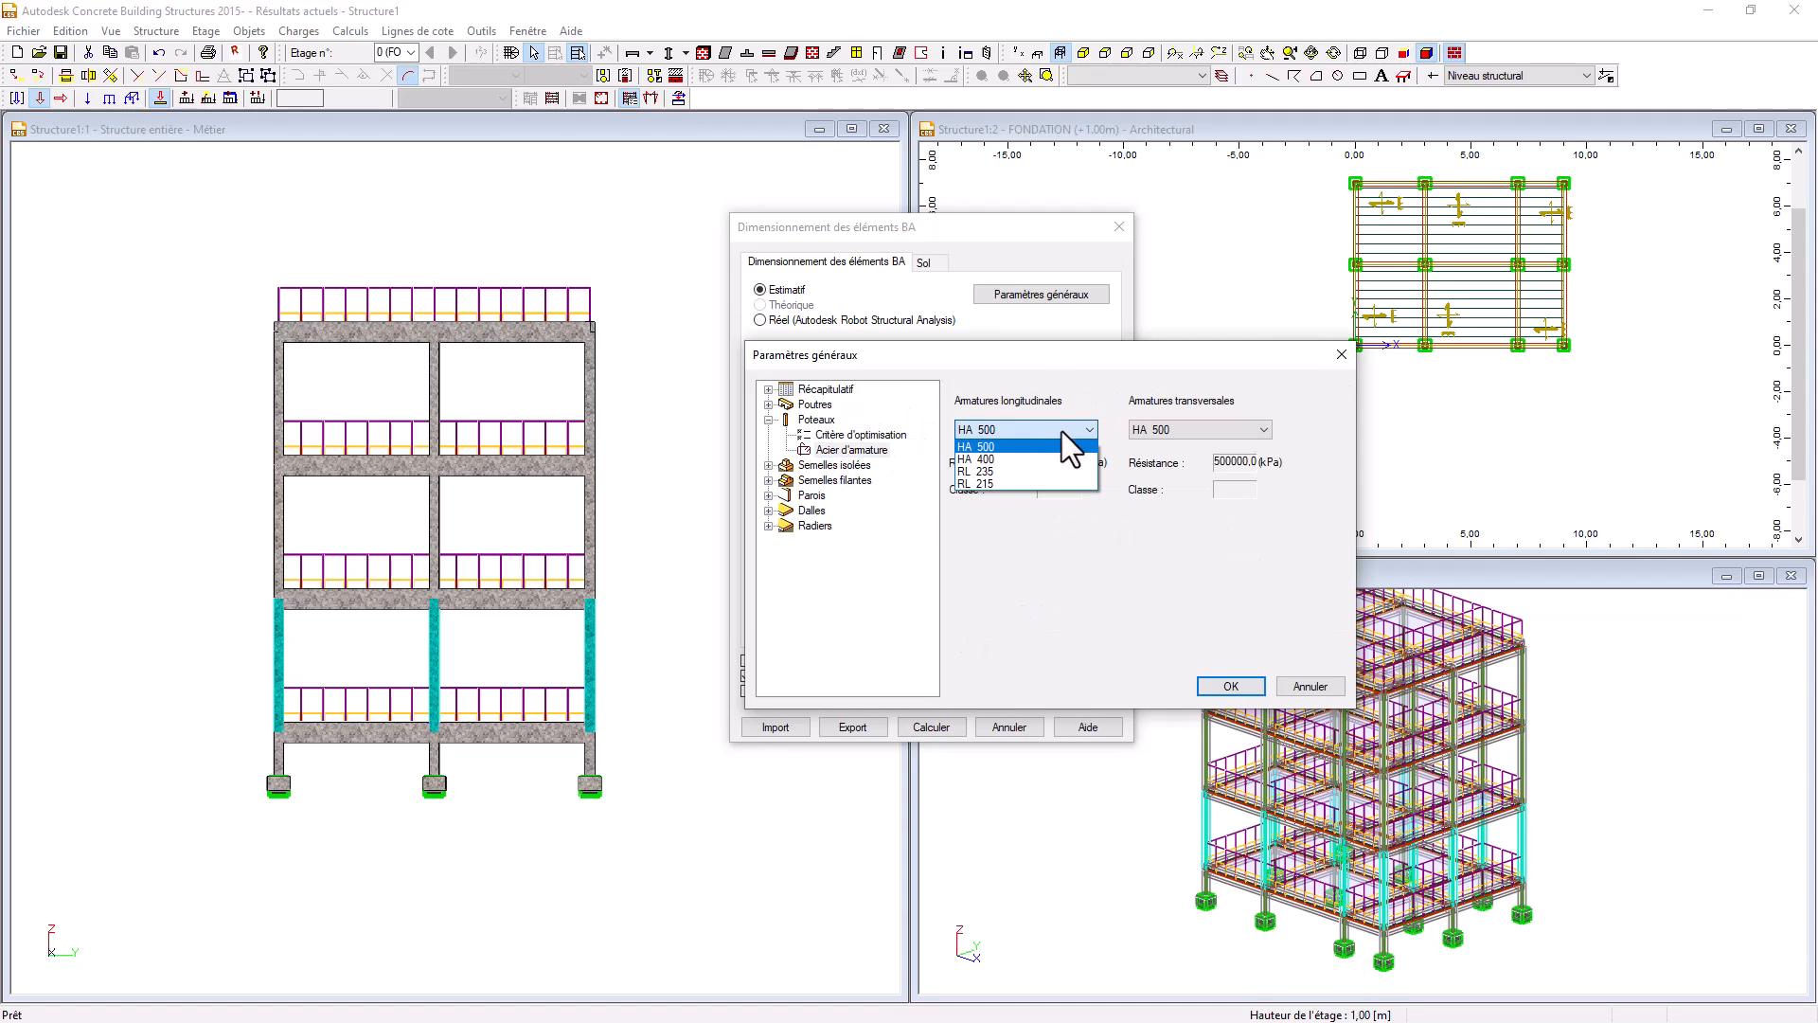
pyautogui.click(1014, 460)
pyautogui.click(1192, 430)
pyautogui.click(1187, 470)
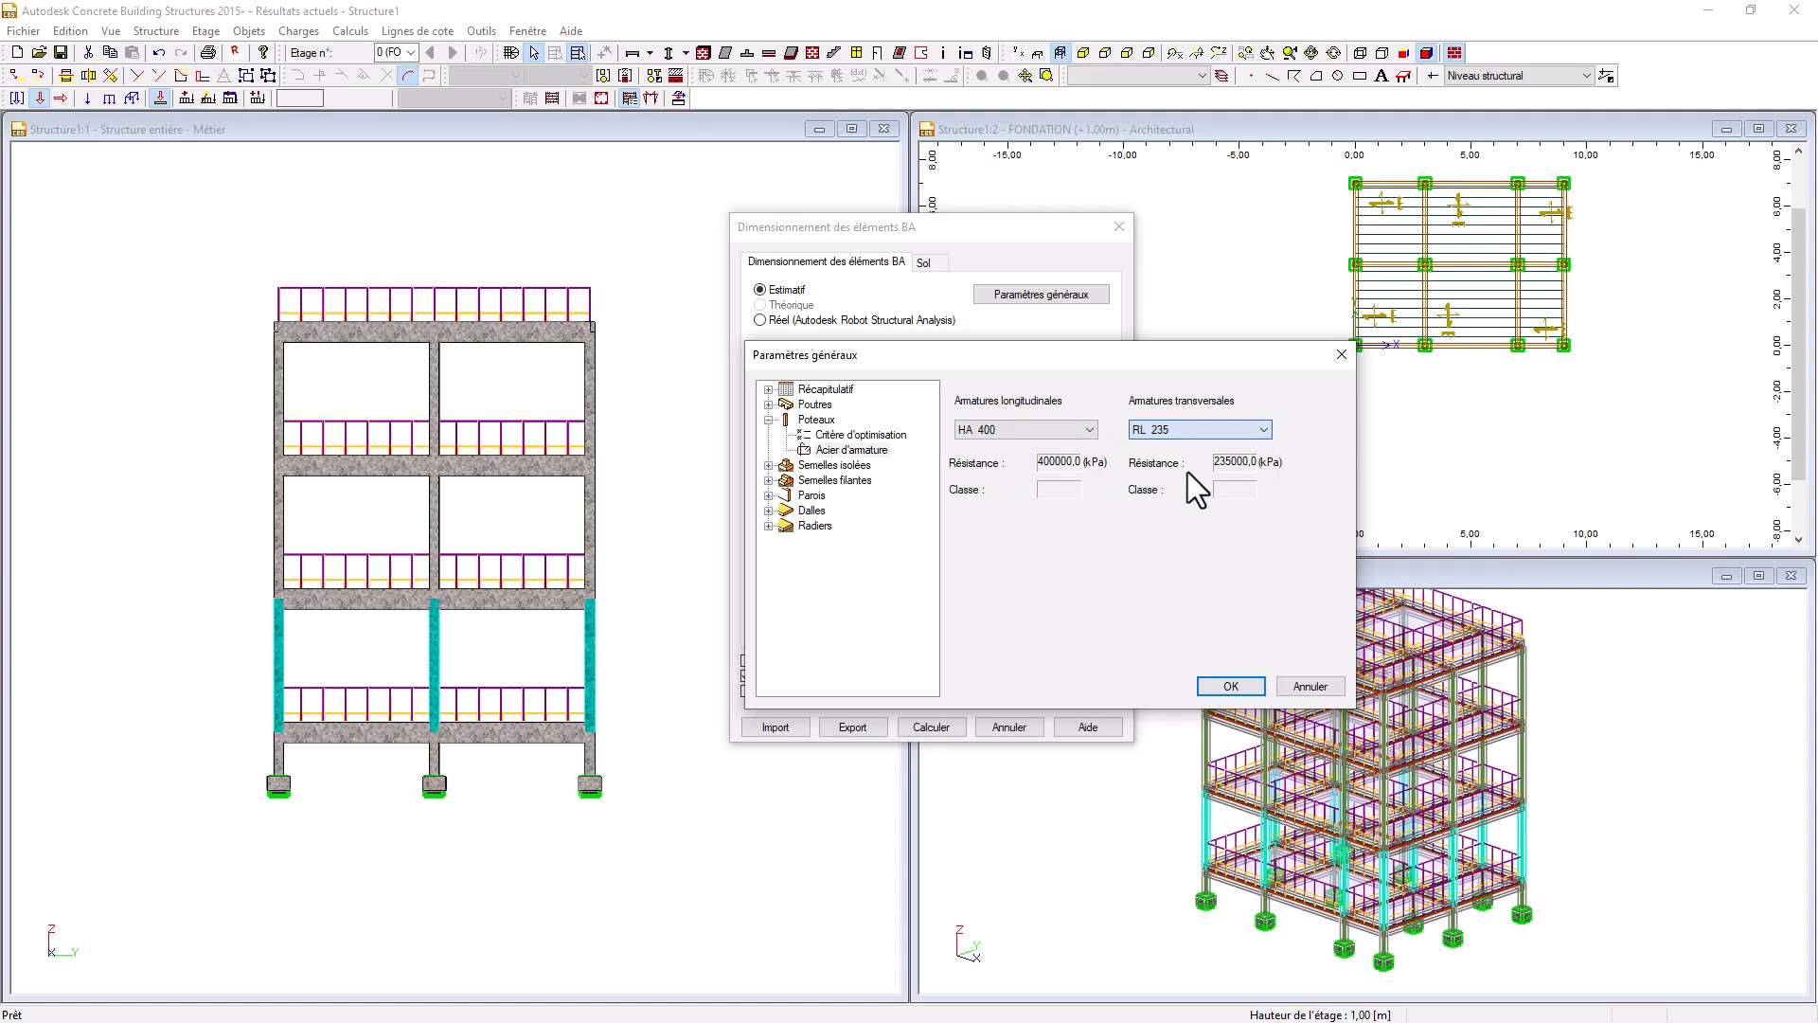
pyautogui.click(1228, 680)
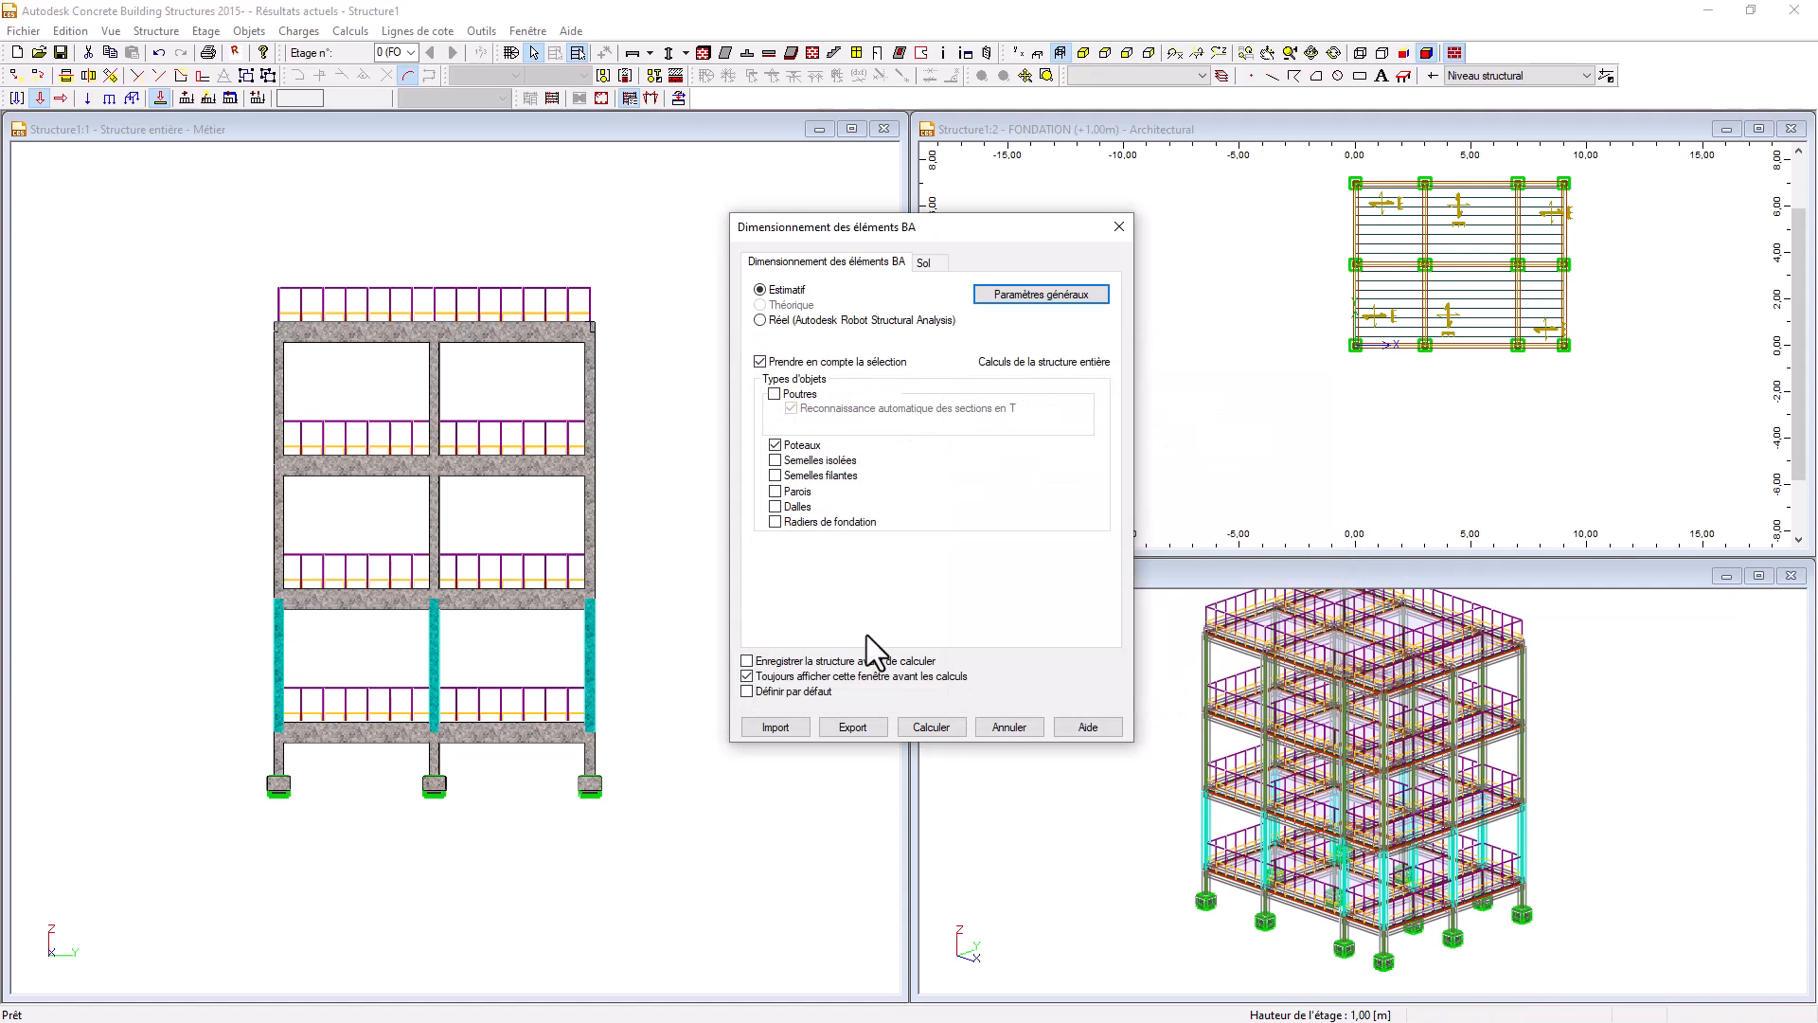
# - Calculate the dimensioning of the selected lower-storey columns, close the report and clear the selection
pyautogui.click(932, 726)
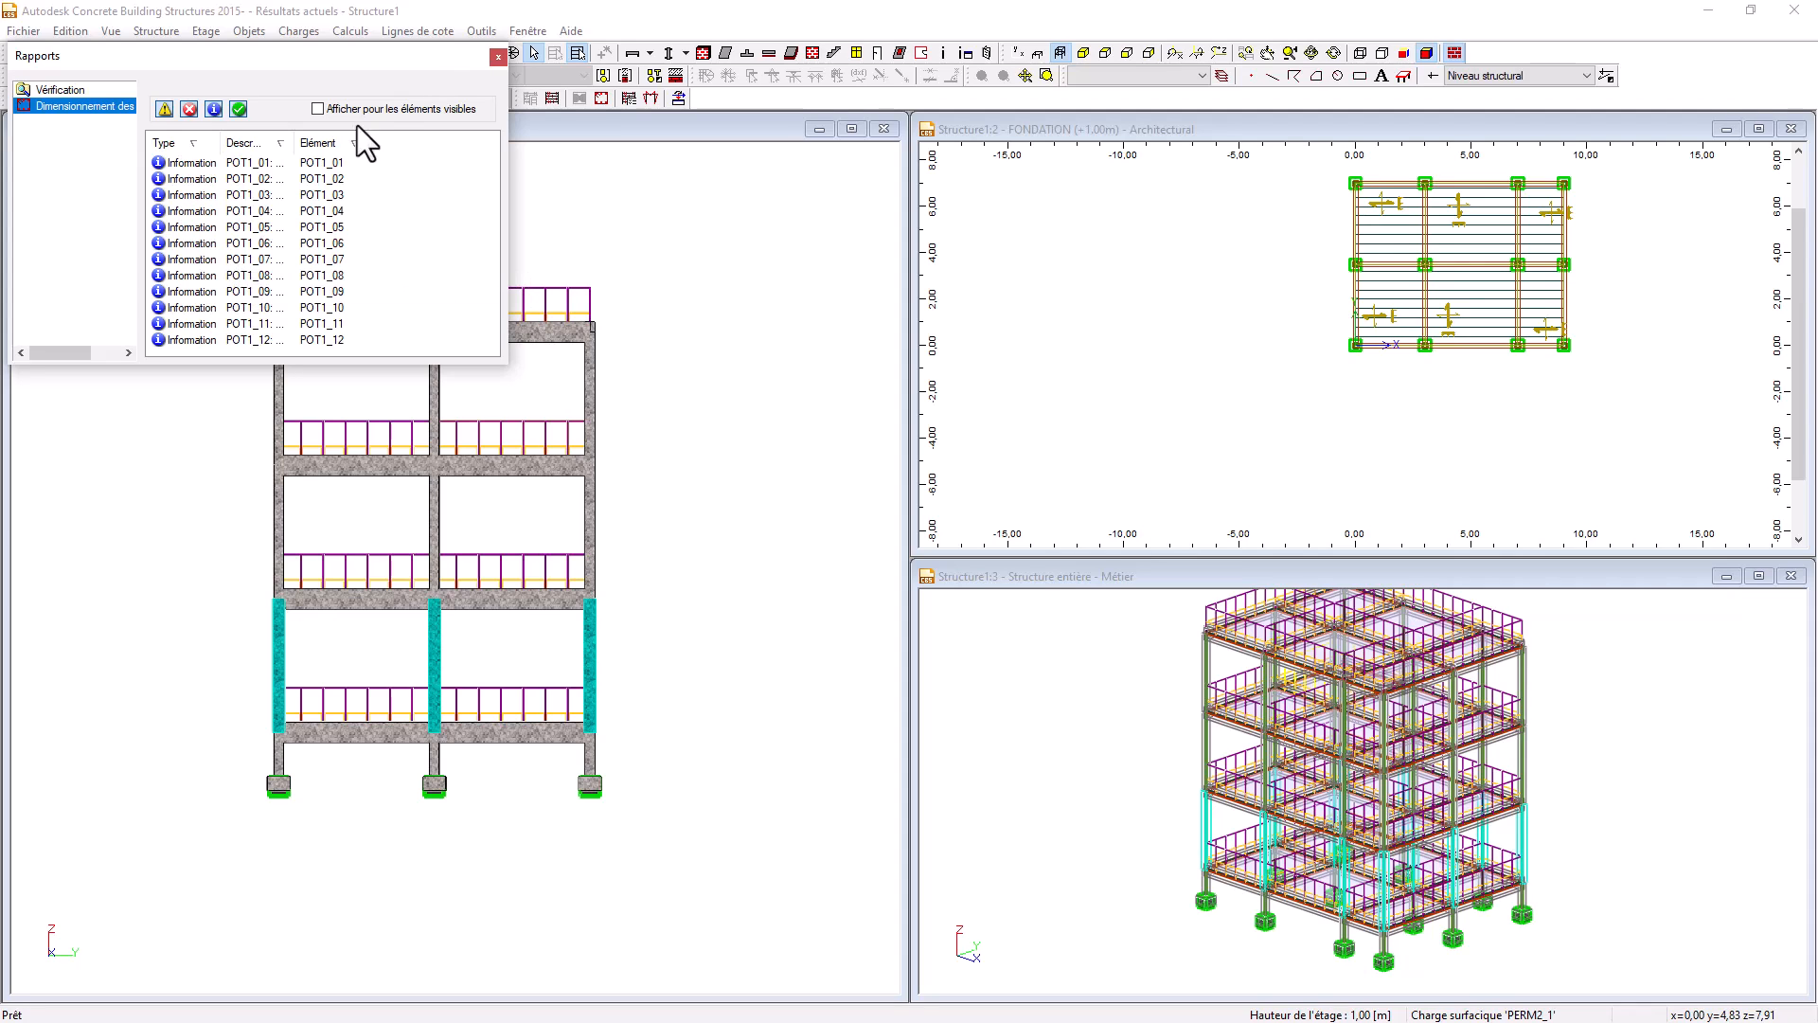
pyautogui.click(499, 56)
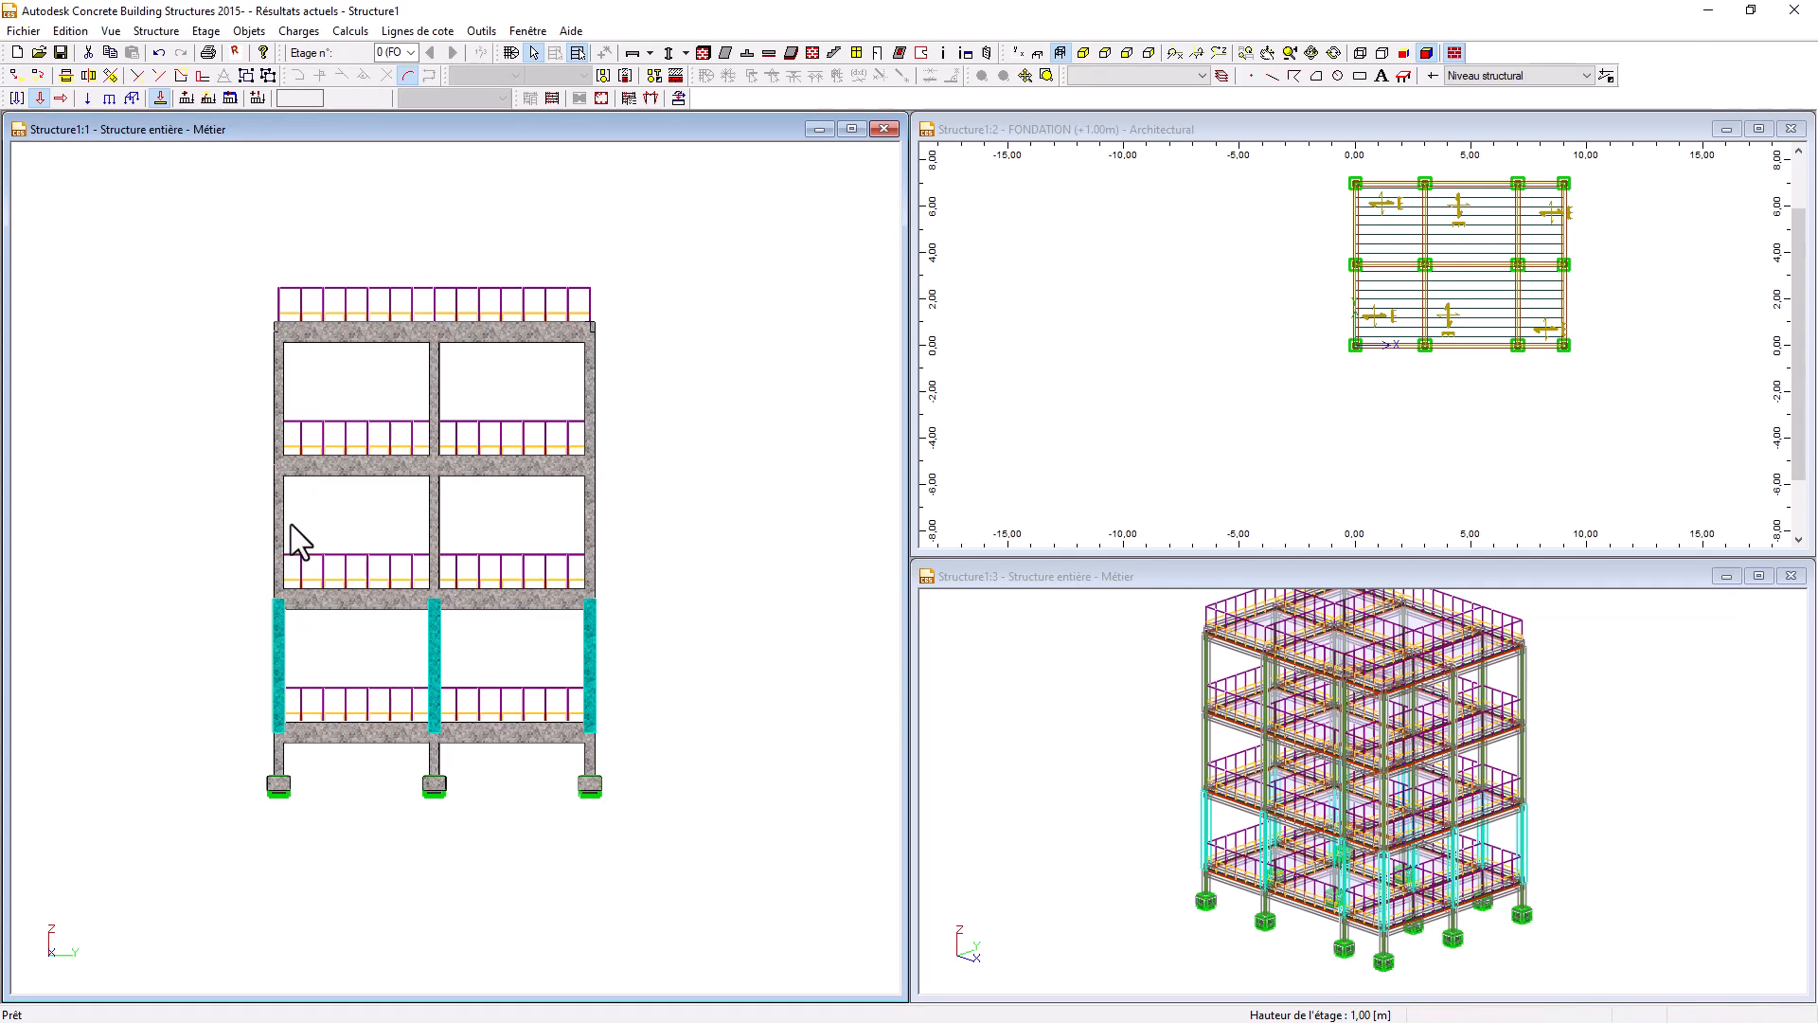
pyautogui.click(674, 496)
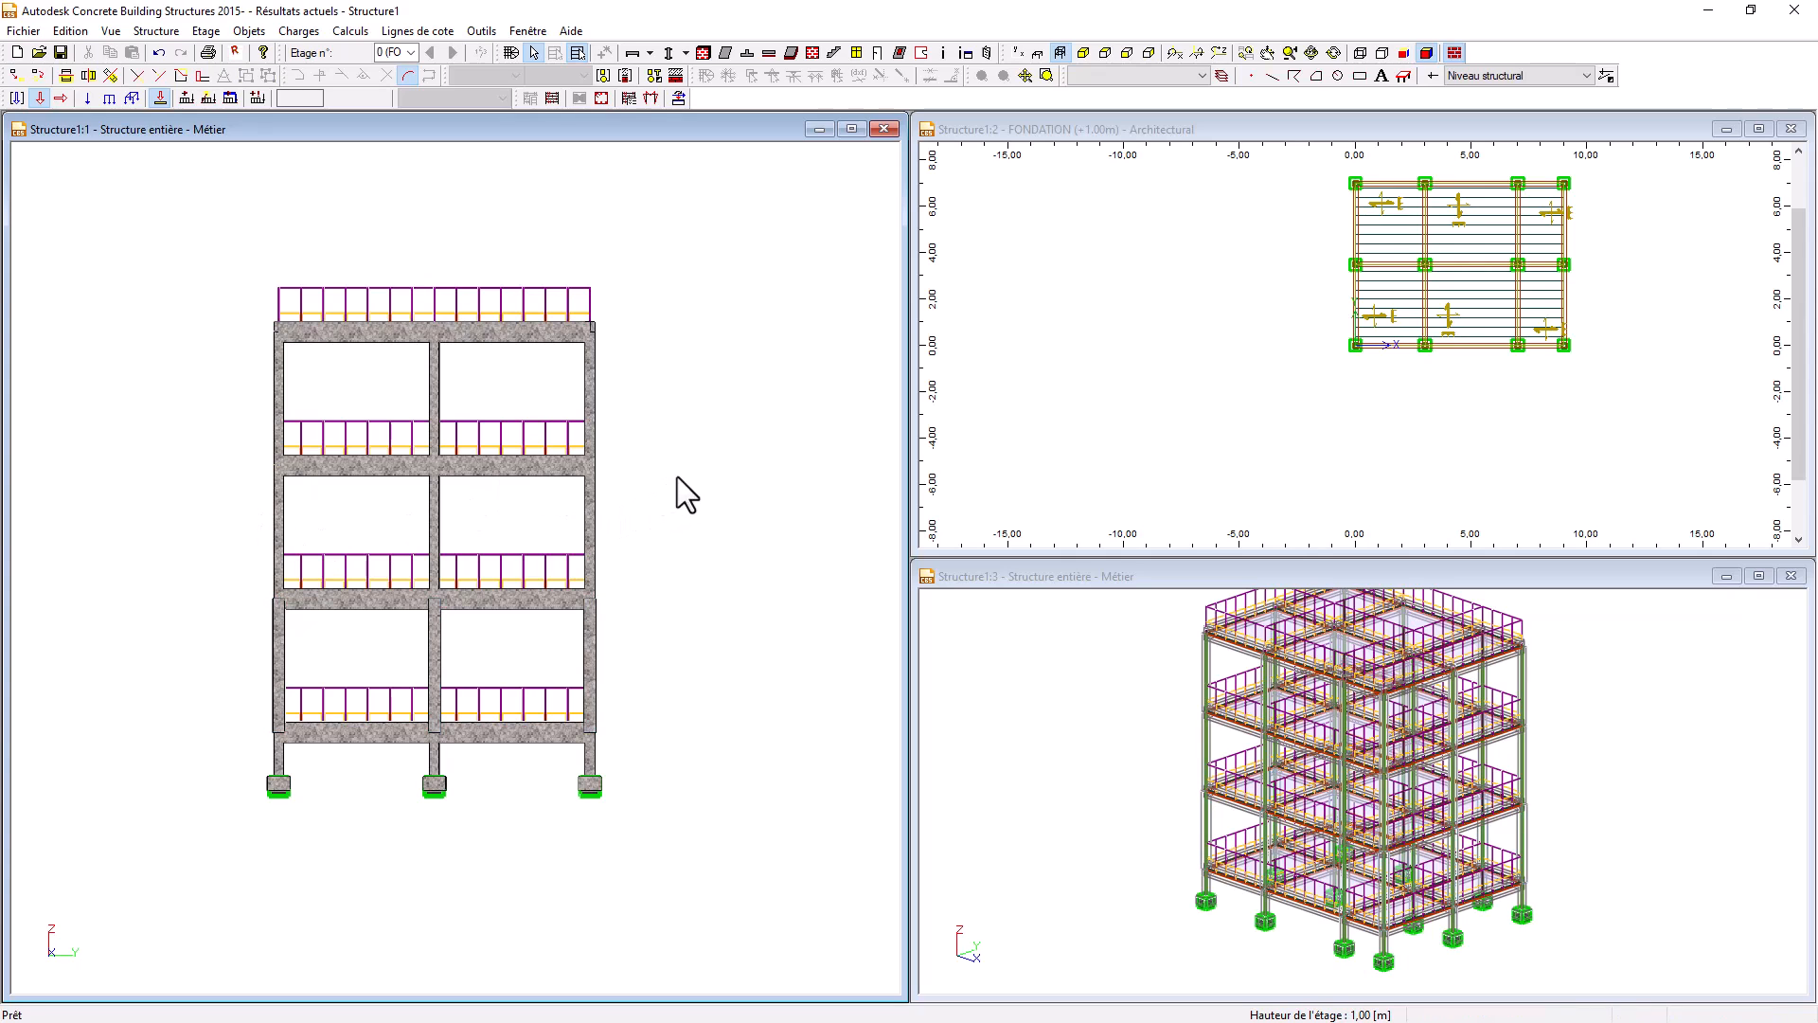
# - Select the columns of the next storey up and dimension them with the same selection-only column settings, closing the report
pyautogui.click(458, 532)
pyautogui.click(650, 531)
pyautogui.moveTo(665, 505); pyautogui.dragTo(388, 534)
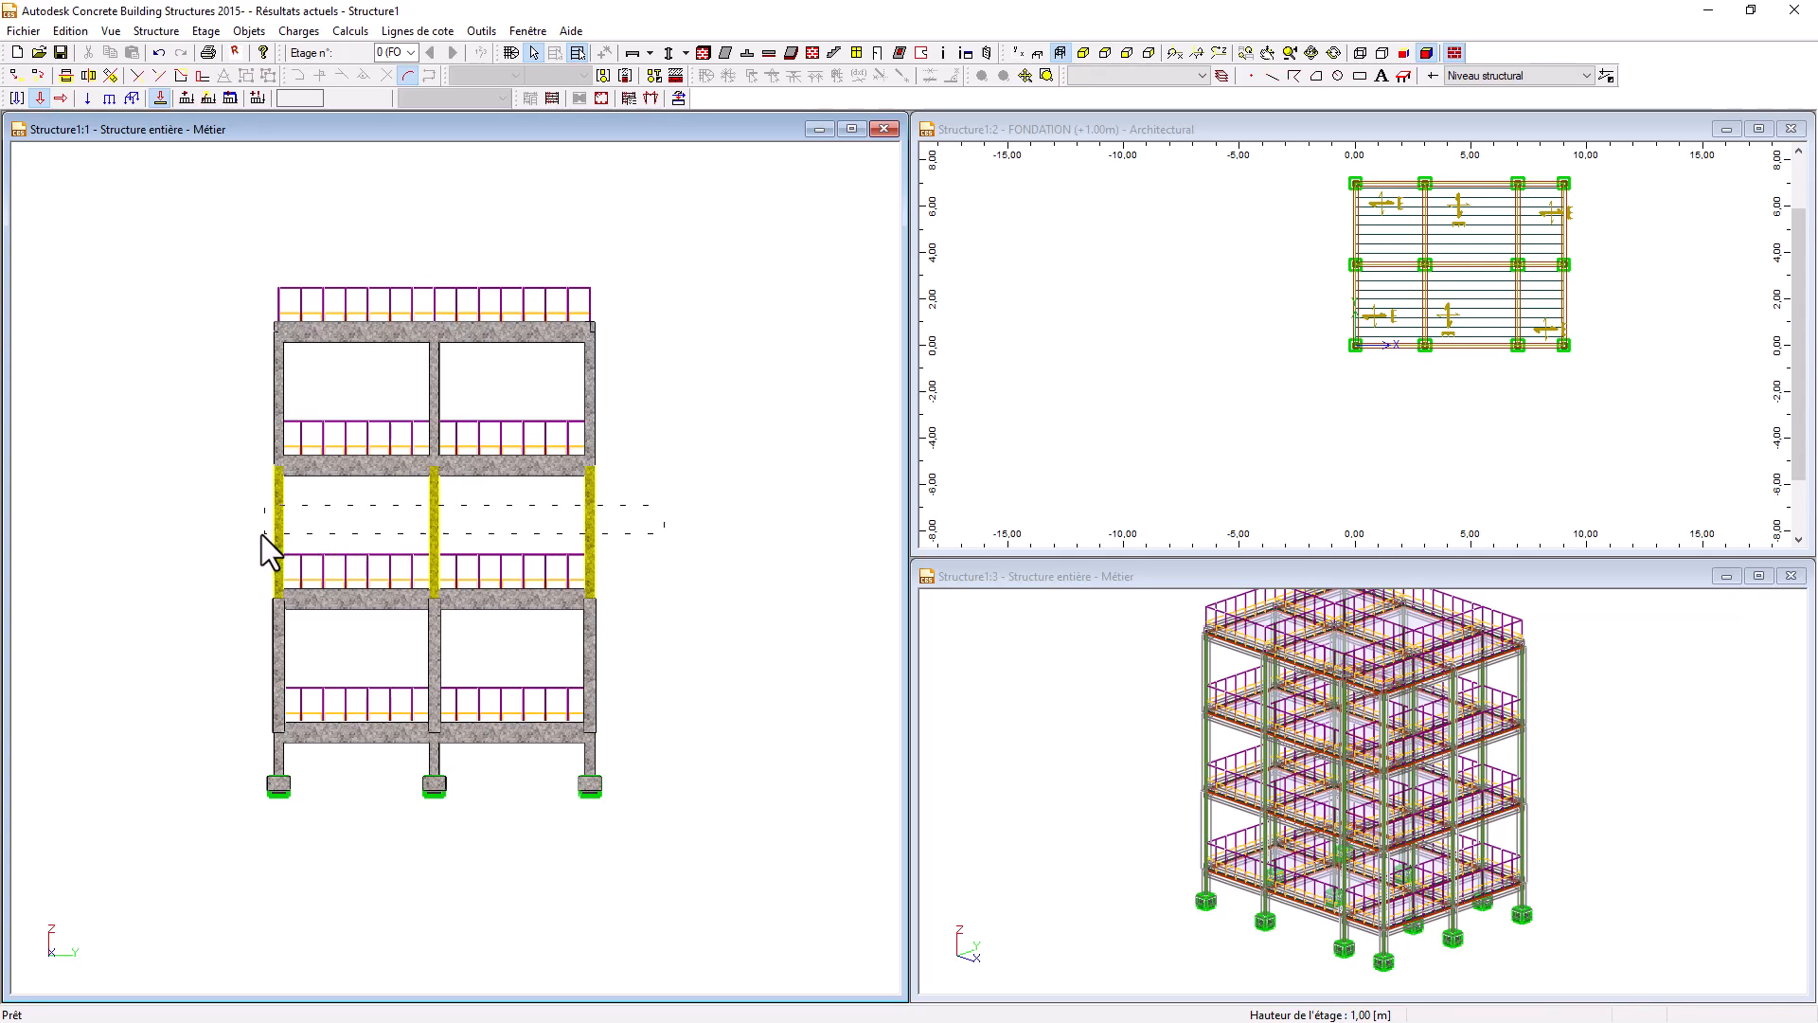
pyautogui.moveTo(261, 535); pyautogui.dragTo(261, 534)
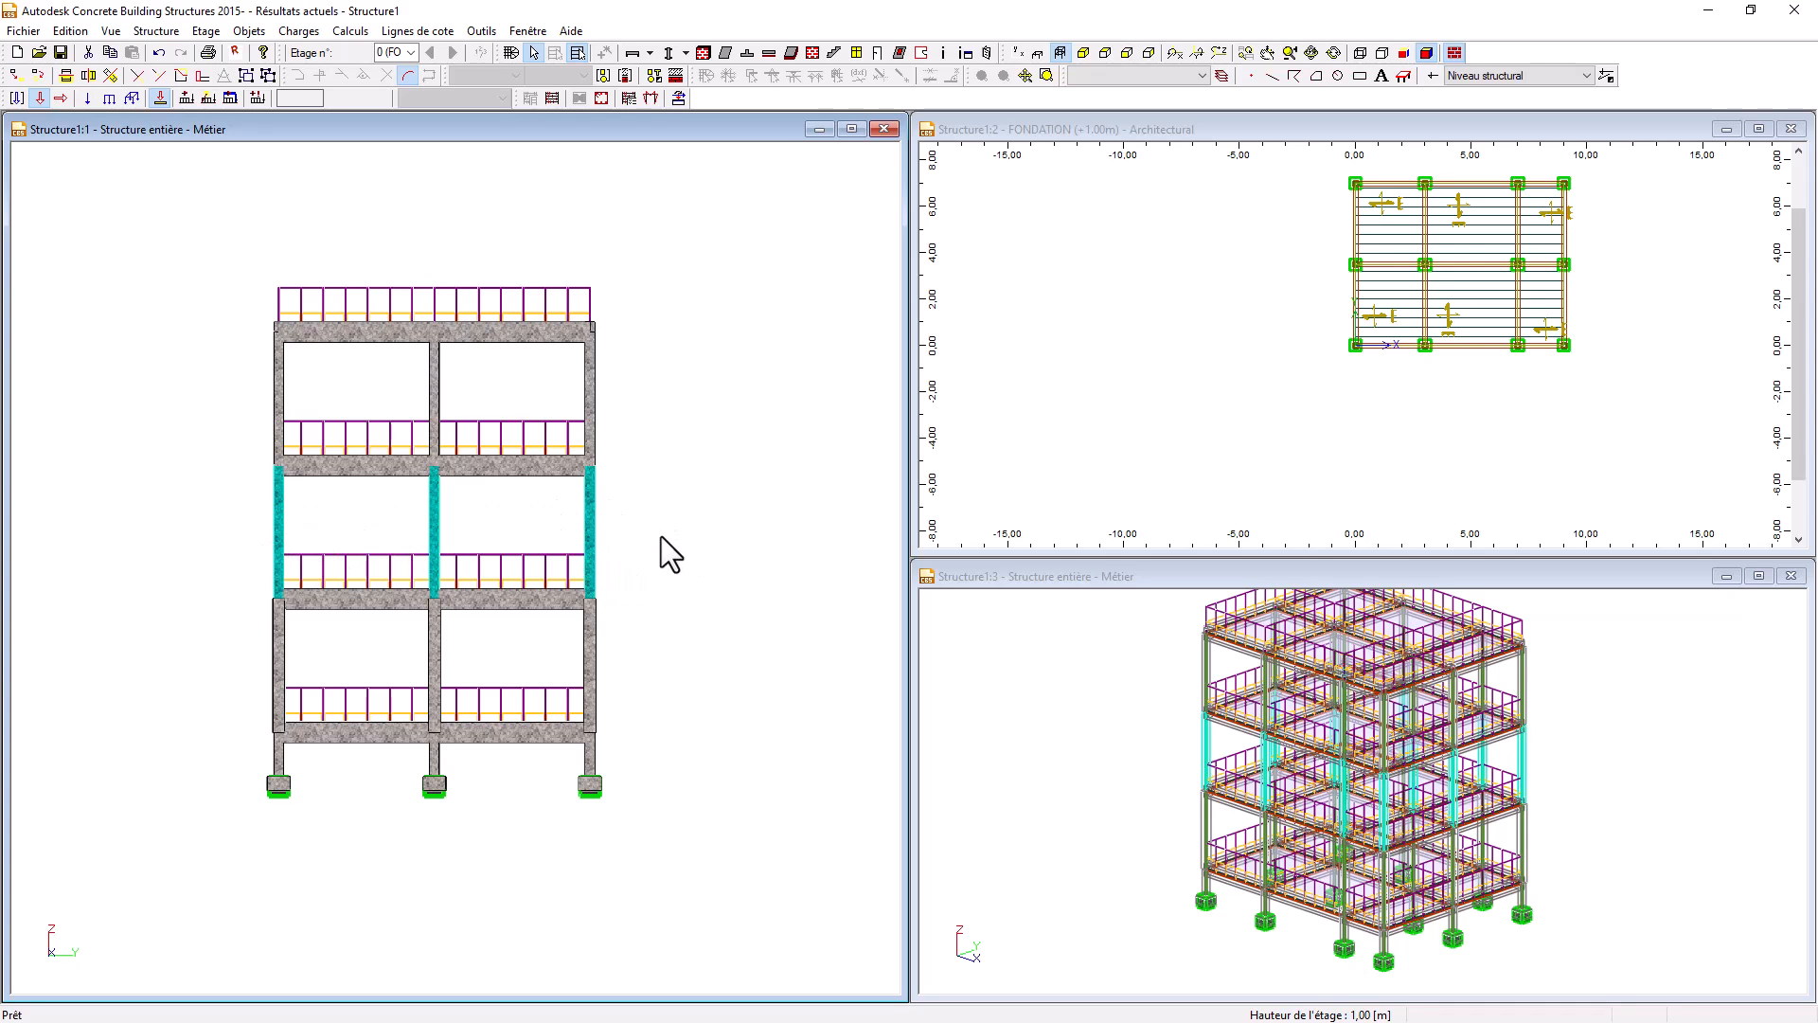
pyautogui.click(627, 98)
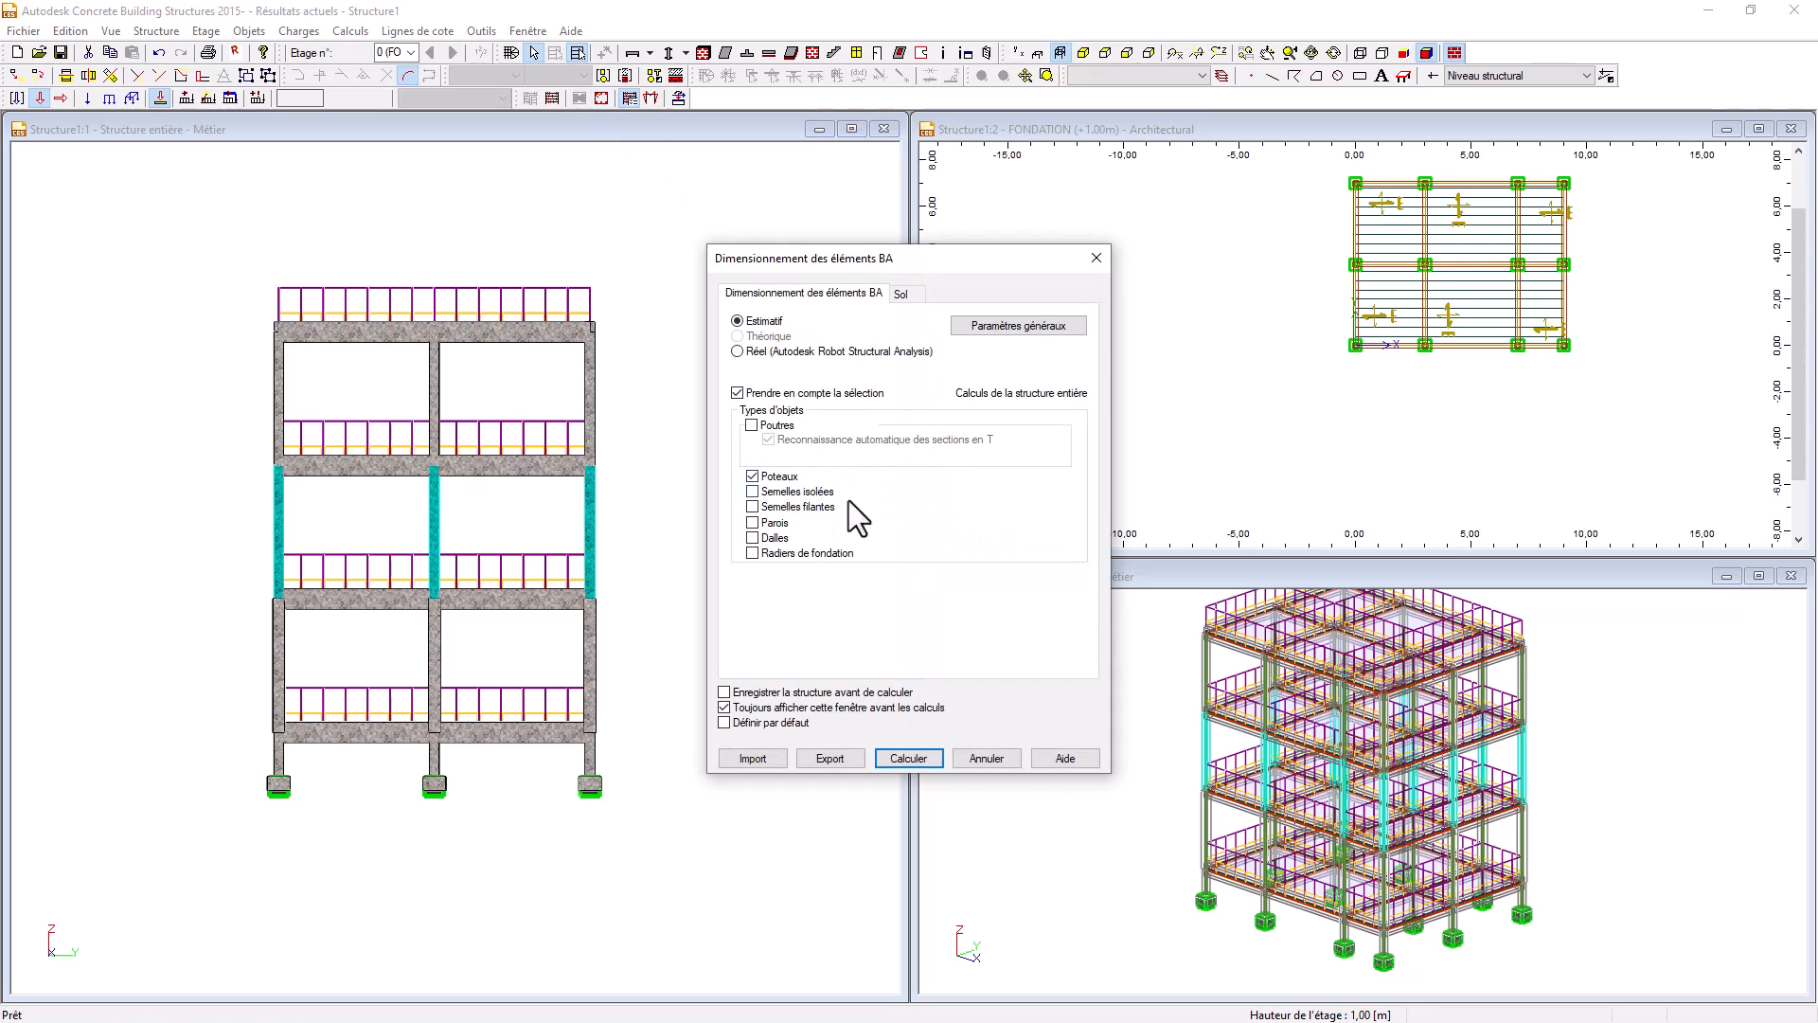
pyautogui.click(909, 758)
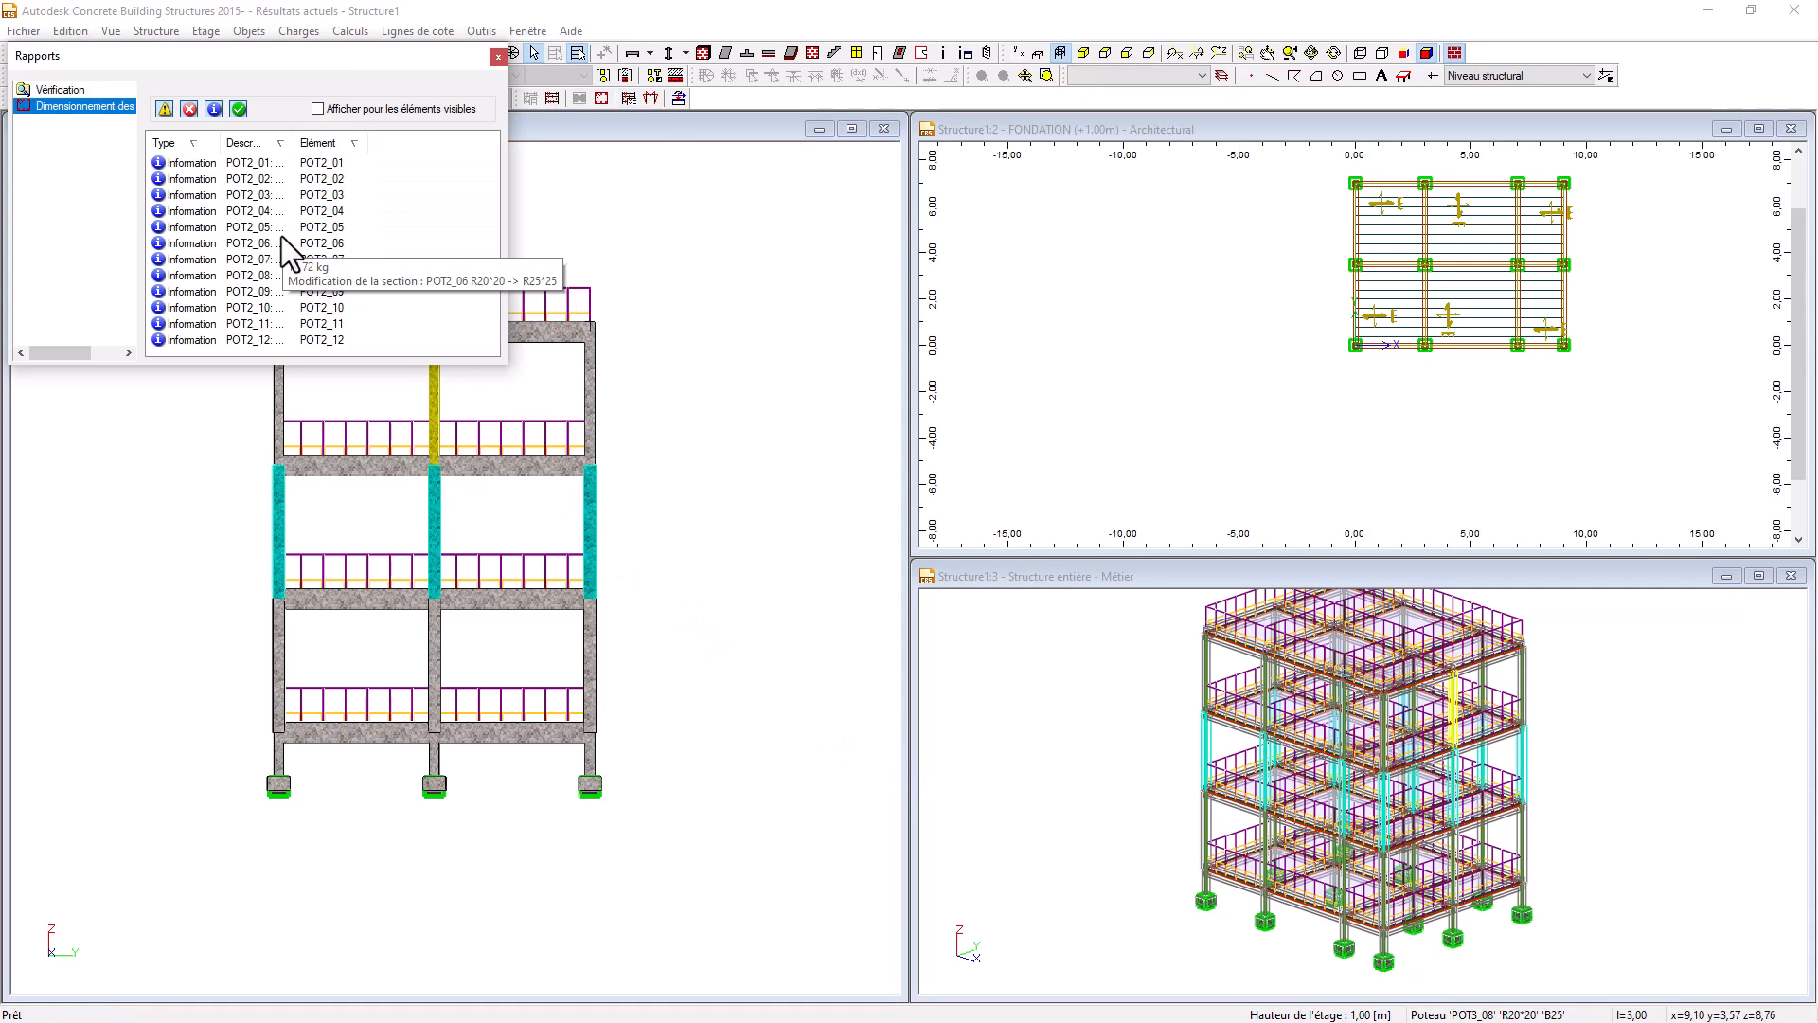
pyautogui.click(498, 57)
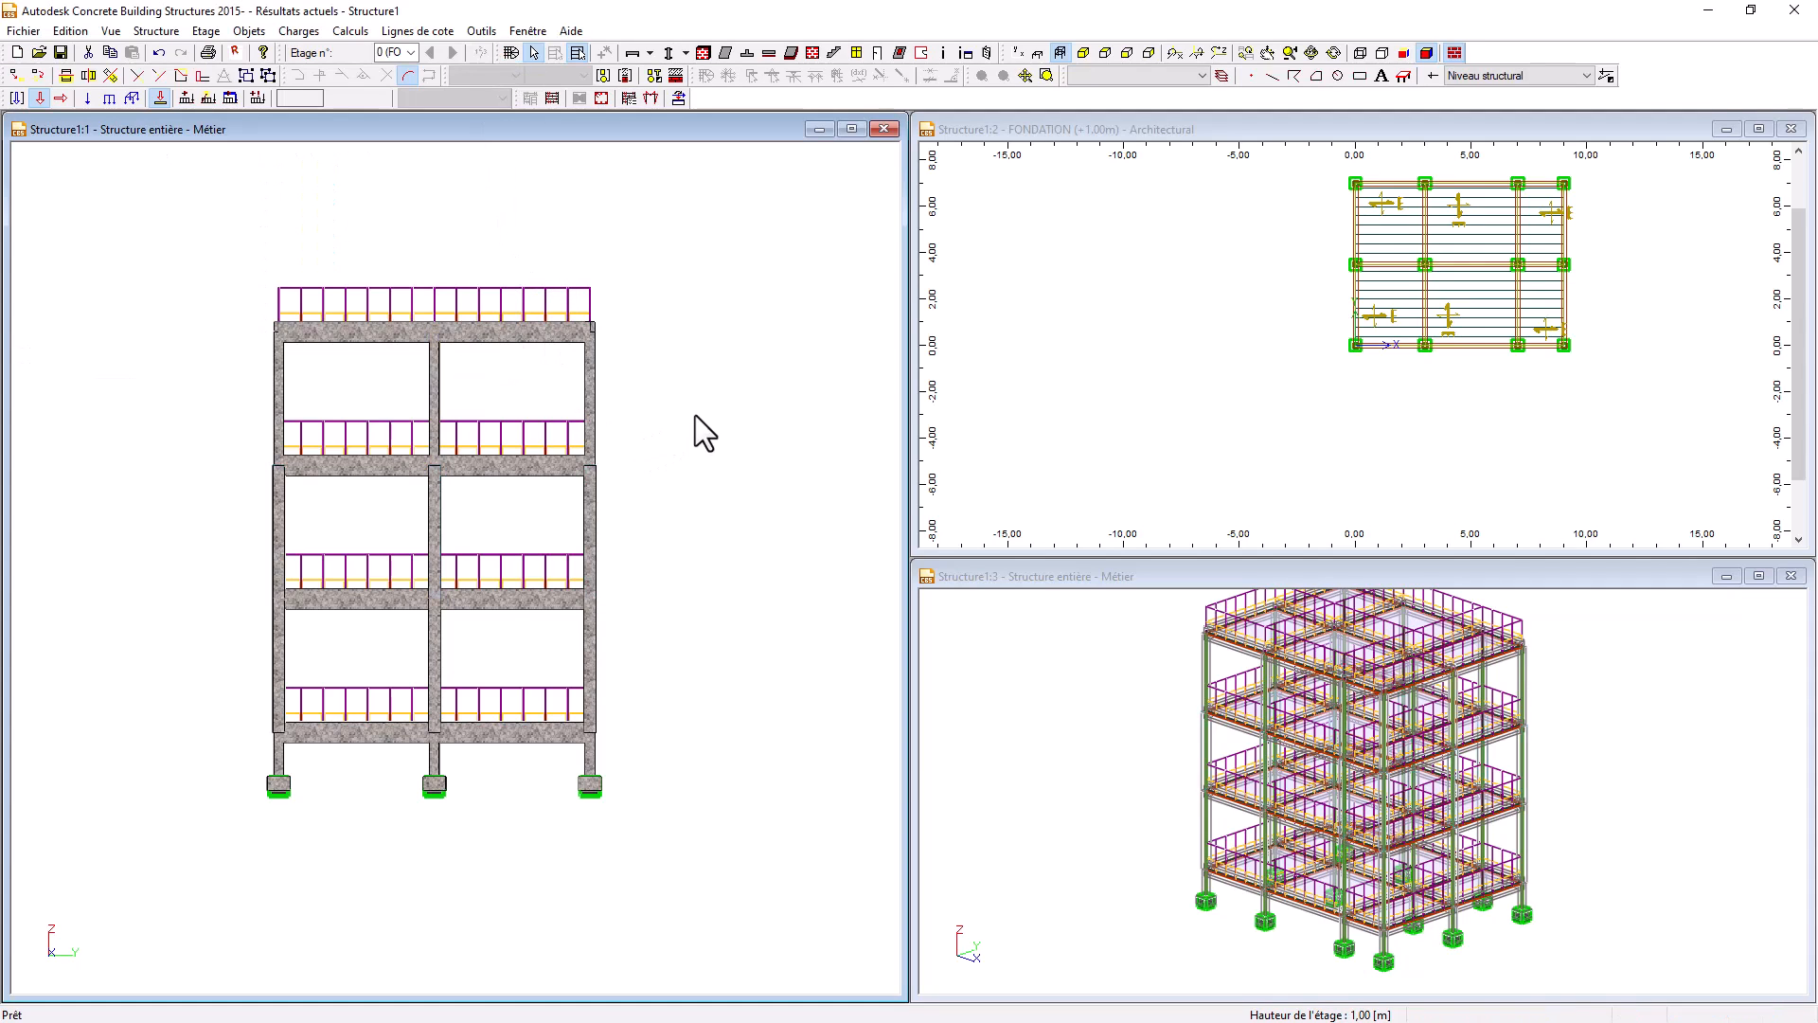
# - Select the top-storey columns, dimension them with the selection-only column settings, then close the report and clear the selection
pyautogui.moveTo(691, 333); pyautogui.dragTo(361, 411)
pyautogui.moveTo(685, 388); pyautogui.dragTo(260, 414)
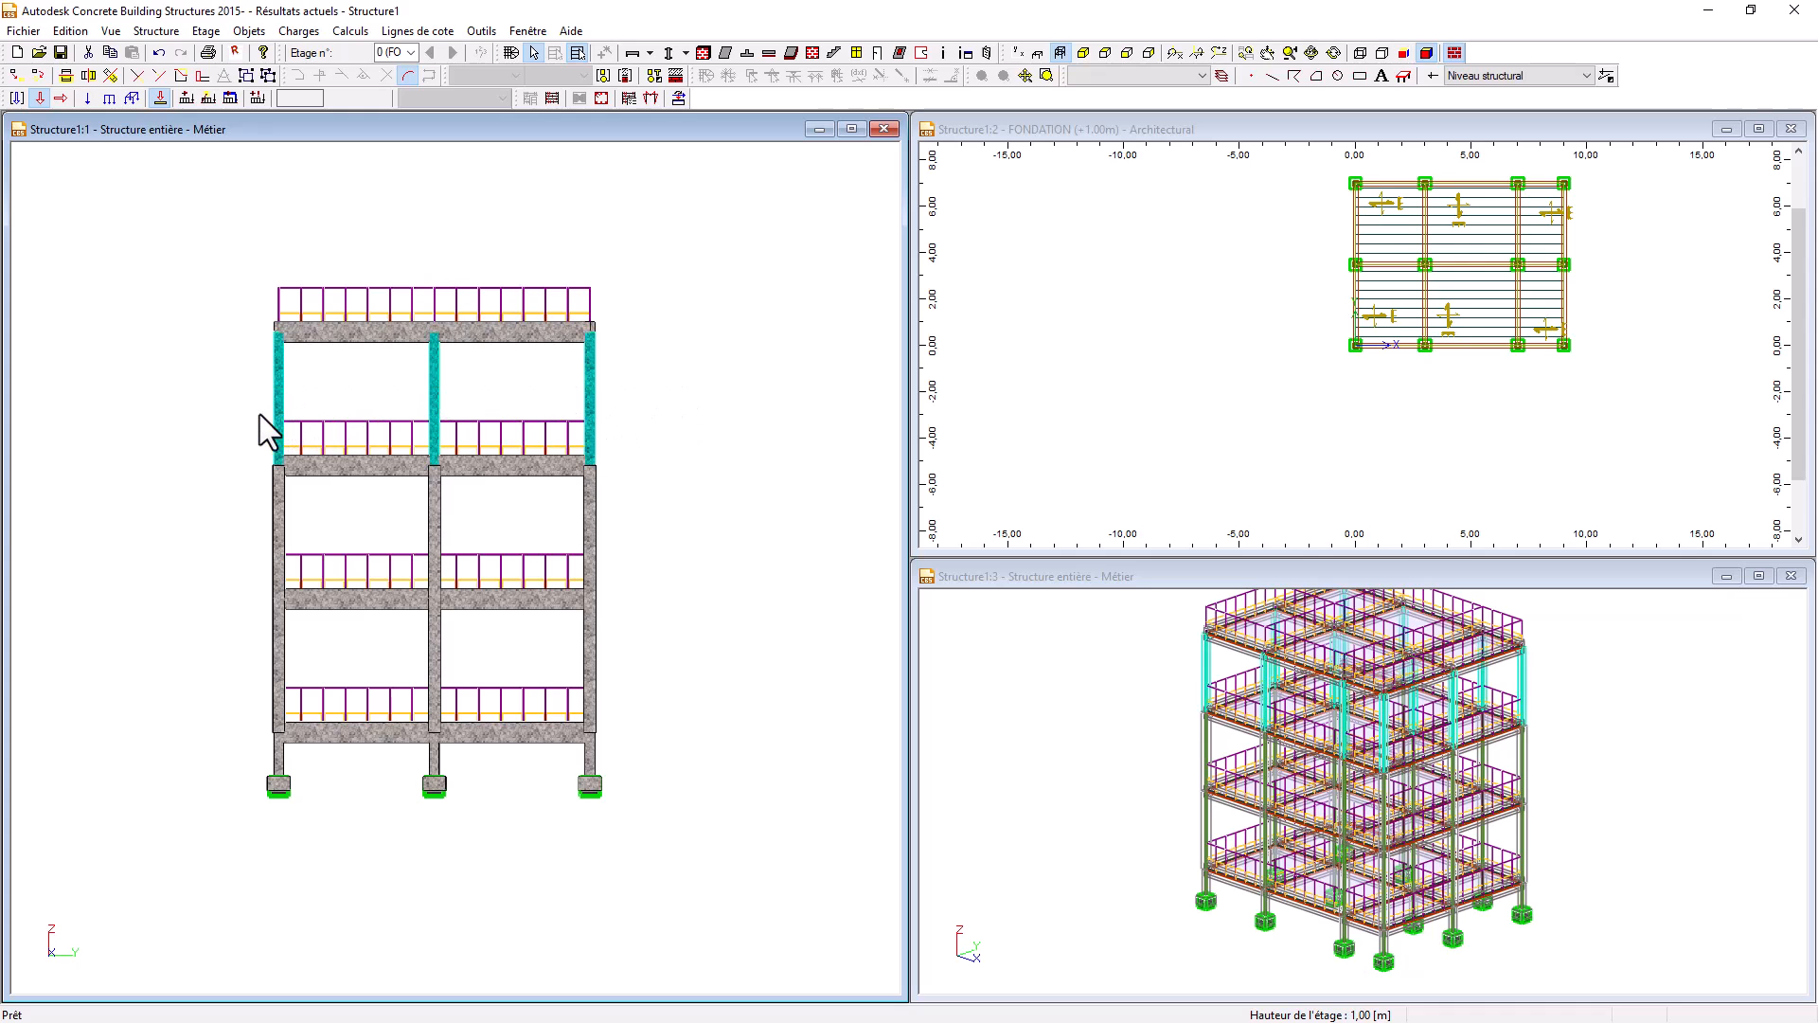
pyautogui.click(603, 99)
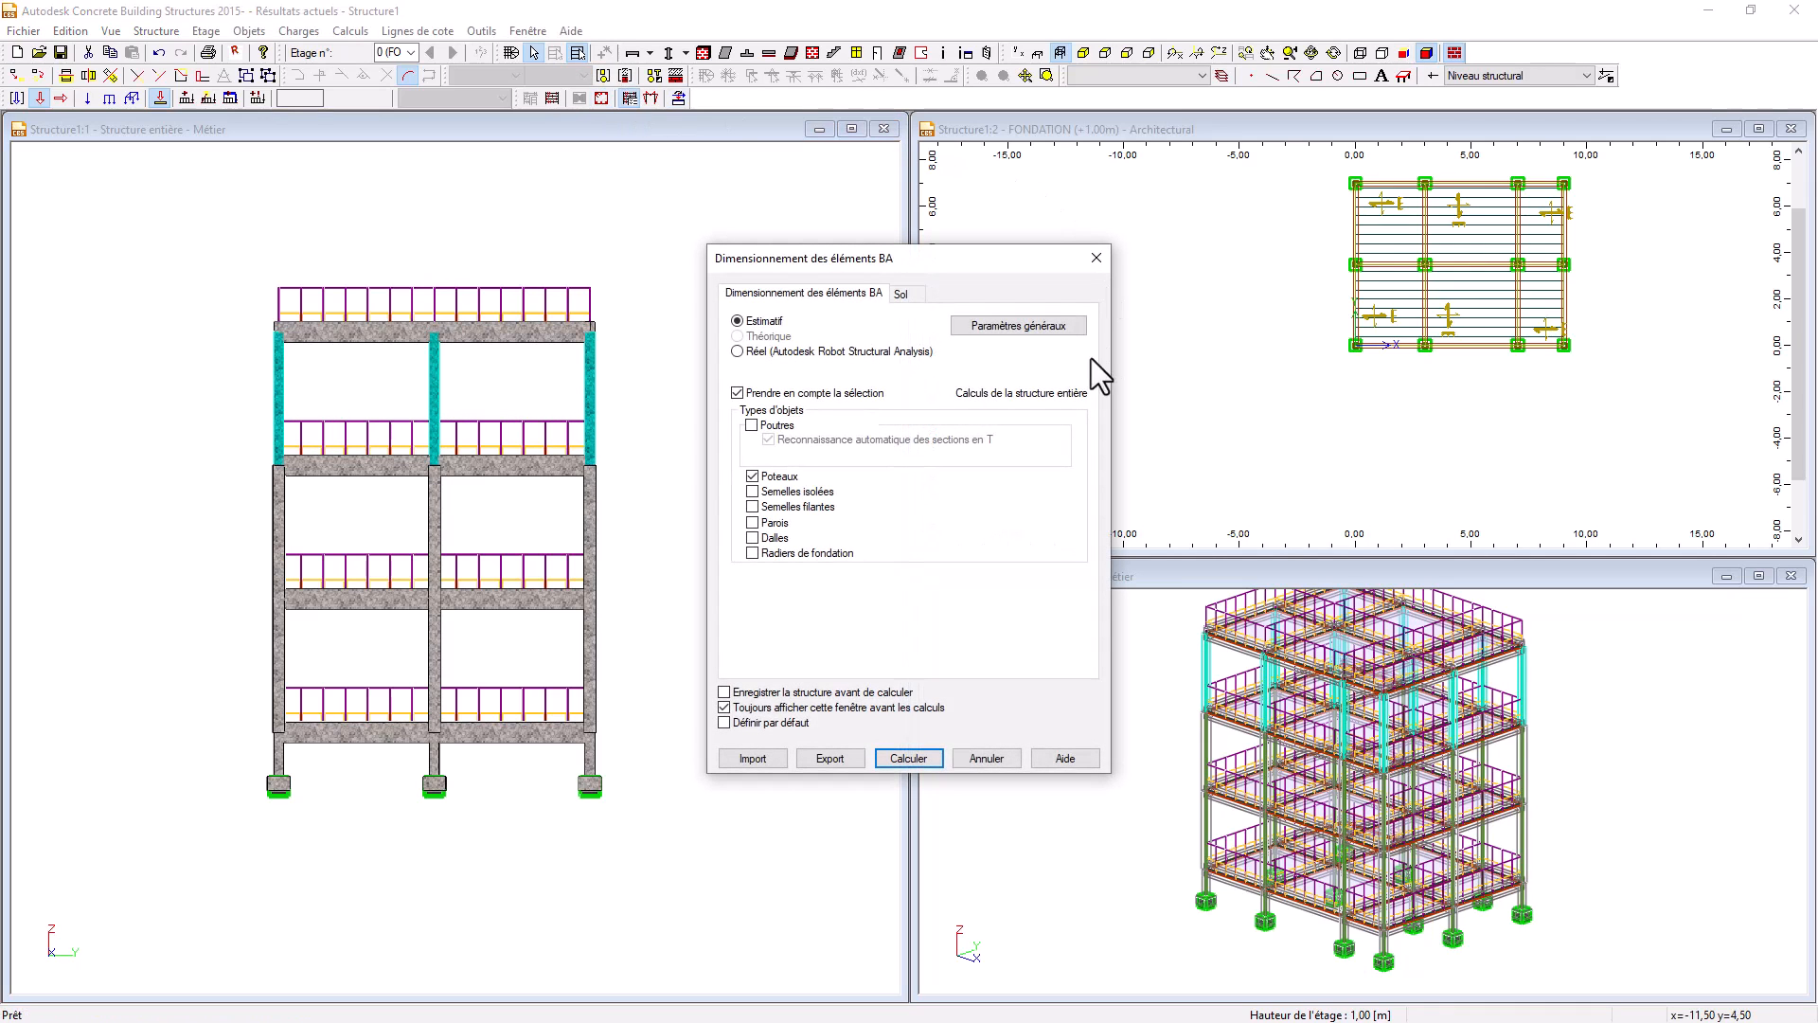
pyautogui.click(909, 760)
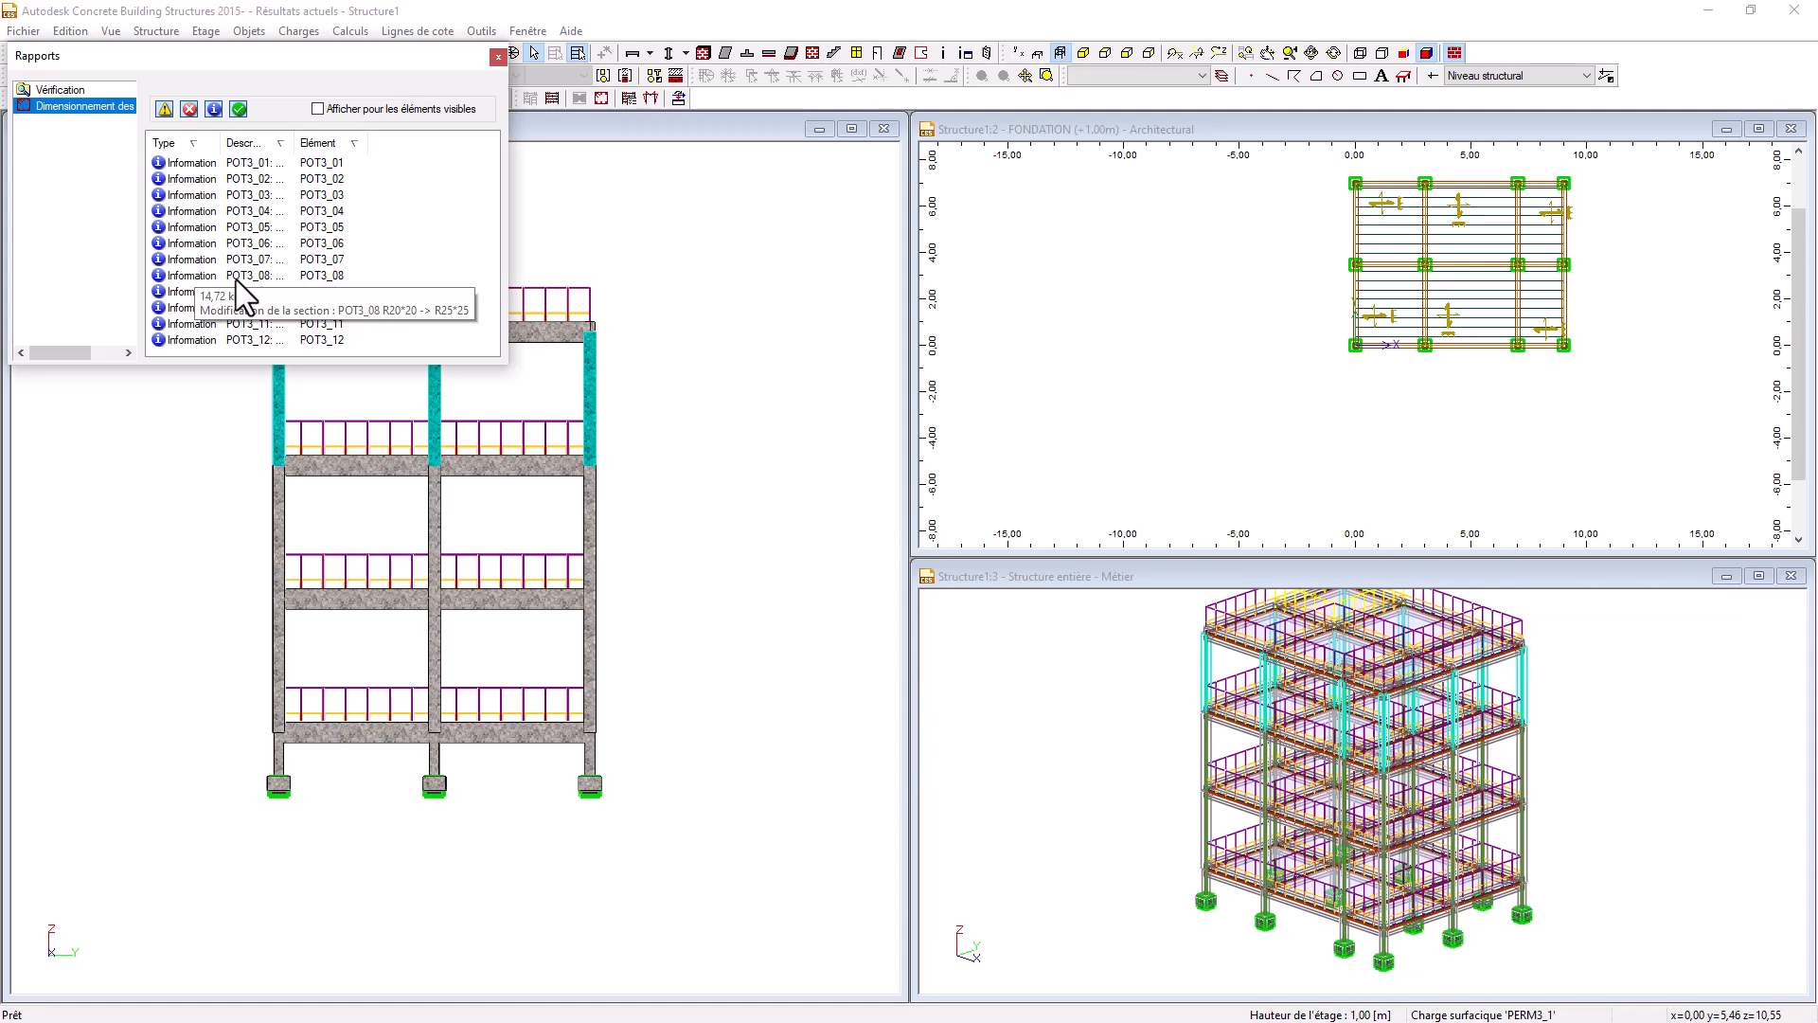
pyautogui.click(497, 57)
pyautogui.click(712, 399)
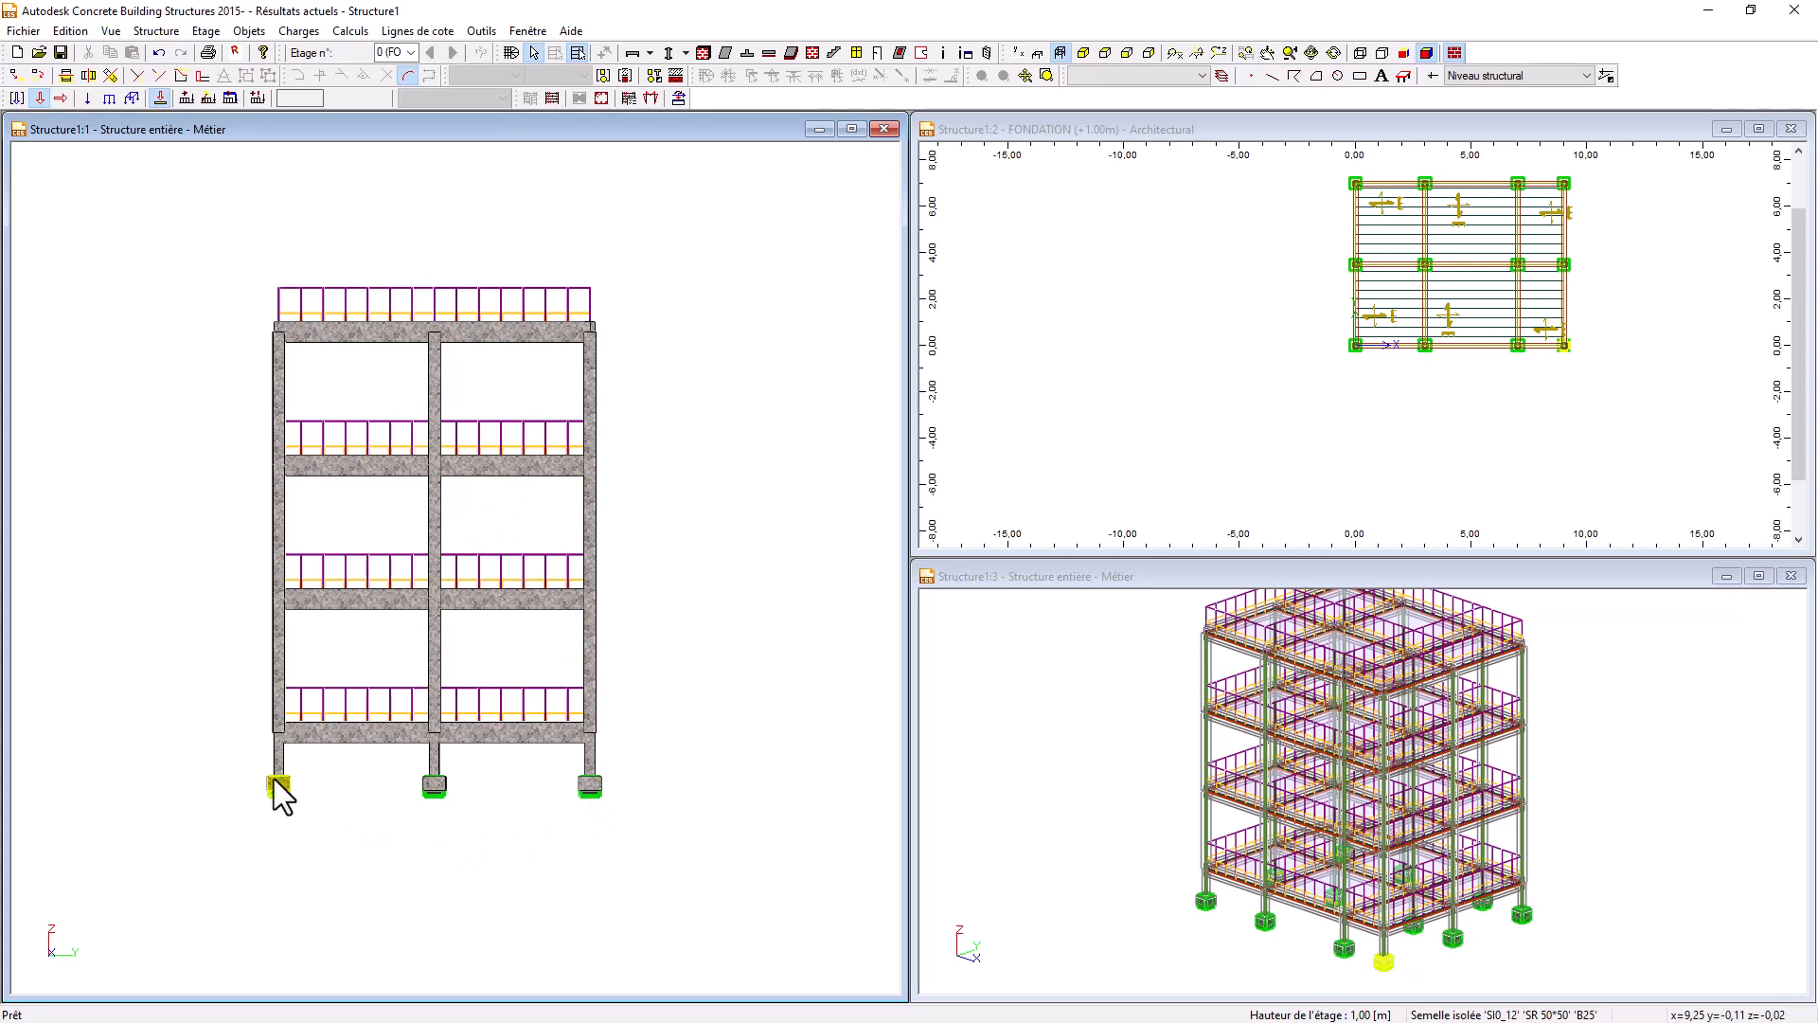
# - Select the short columns at foundation level, dimension them with the same selection-only column settings, and clear the selection
pyautogui.click(580, 758)
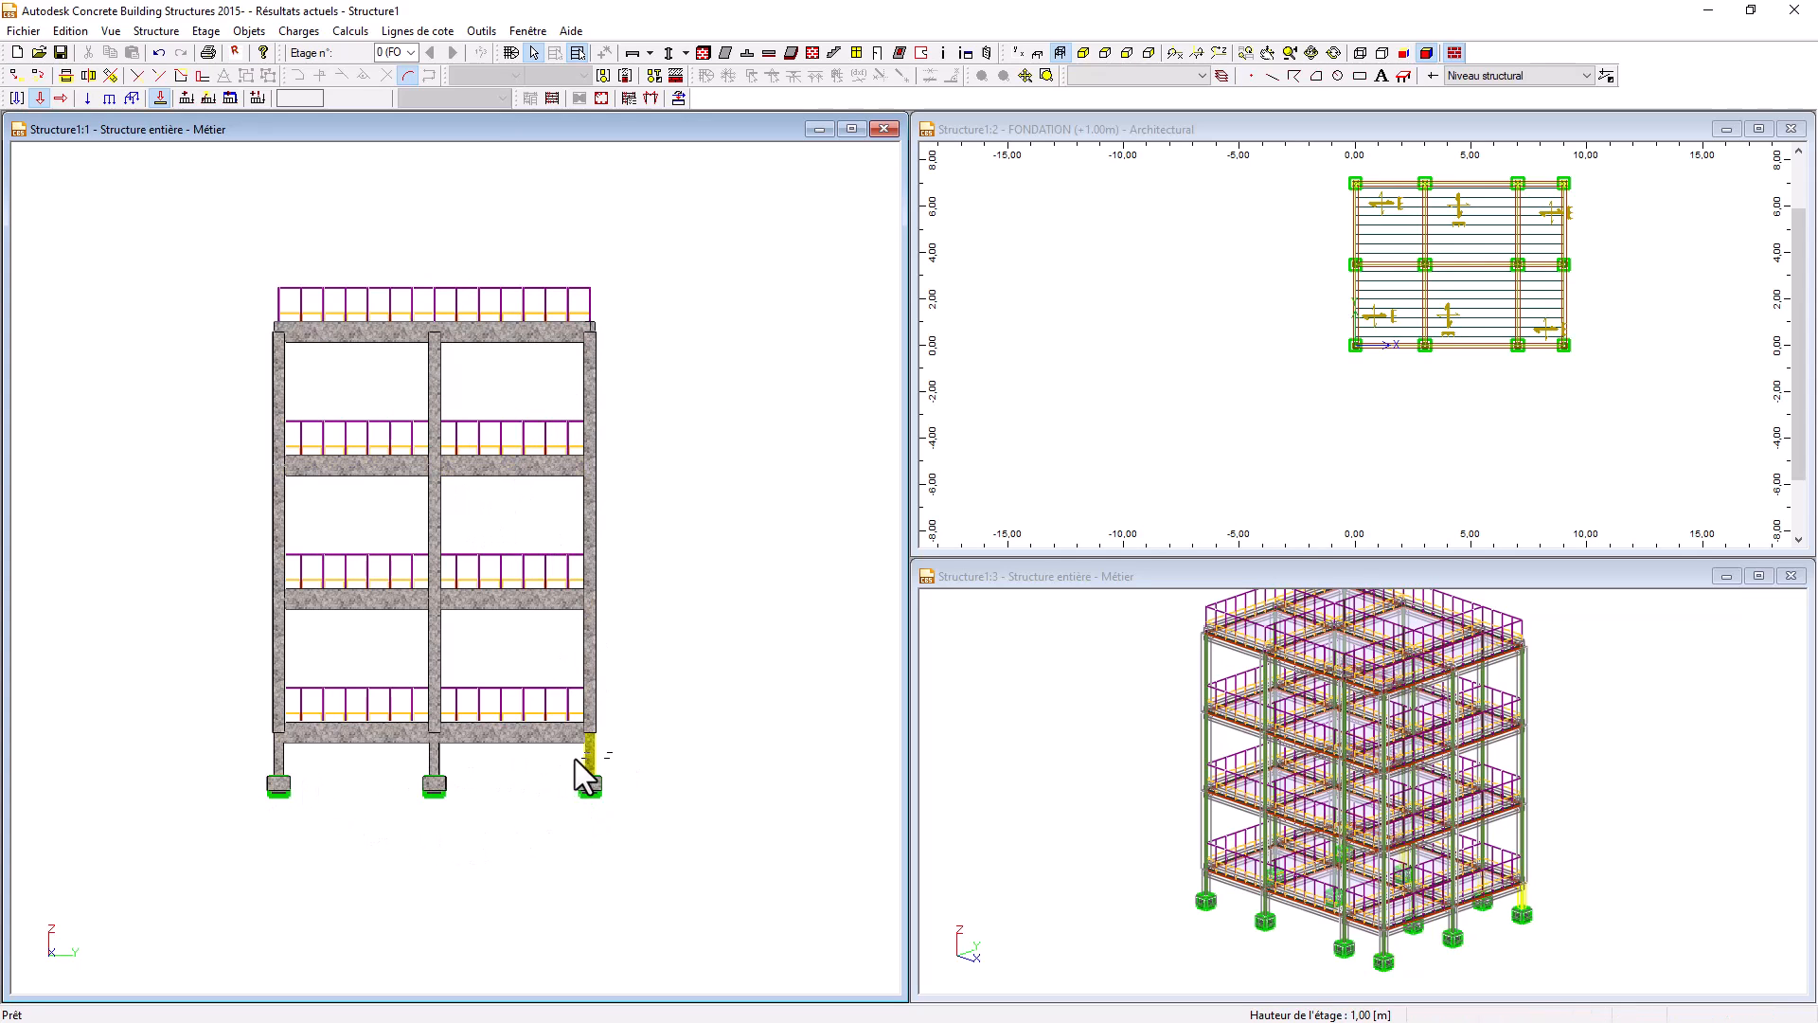
pyautogui.moveTo(345, 759); pyautogui.dragTo(252, 760)
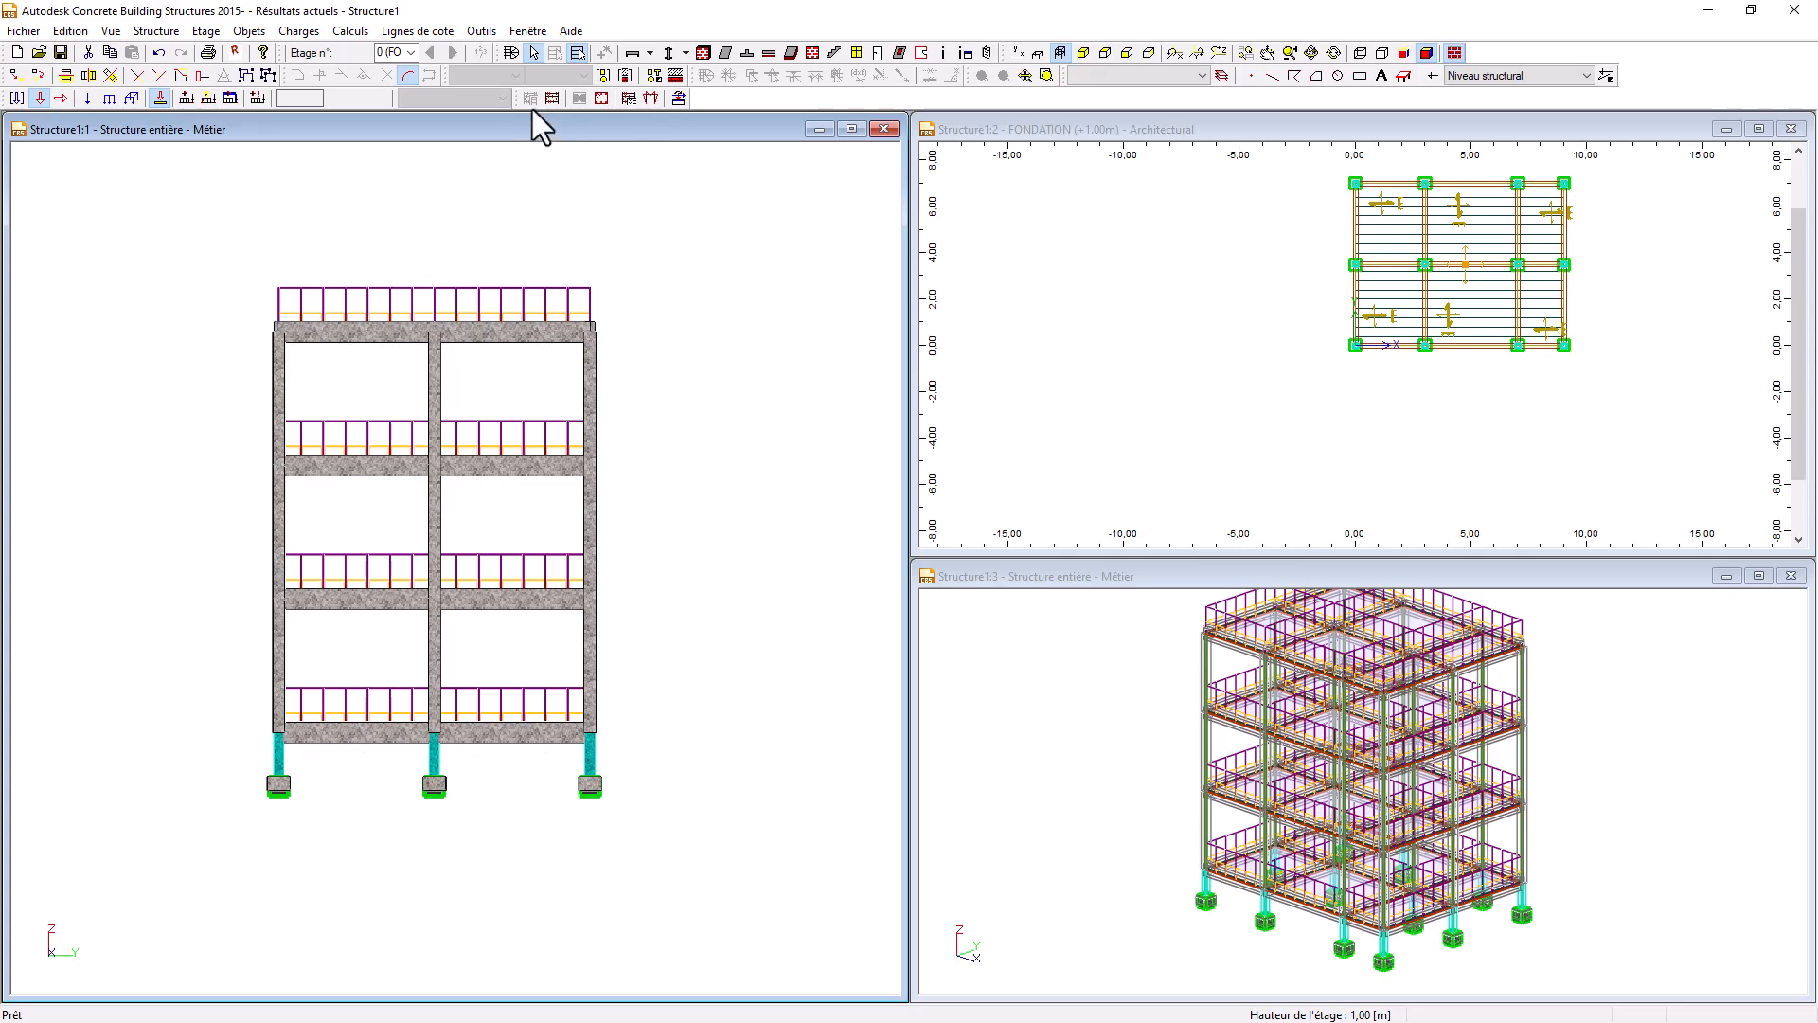
pyautogui.click(605, 98)
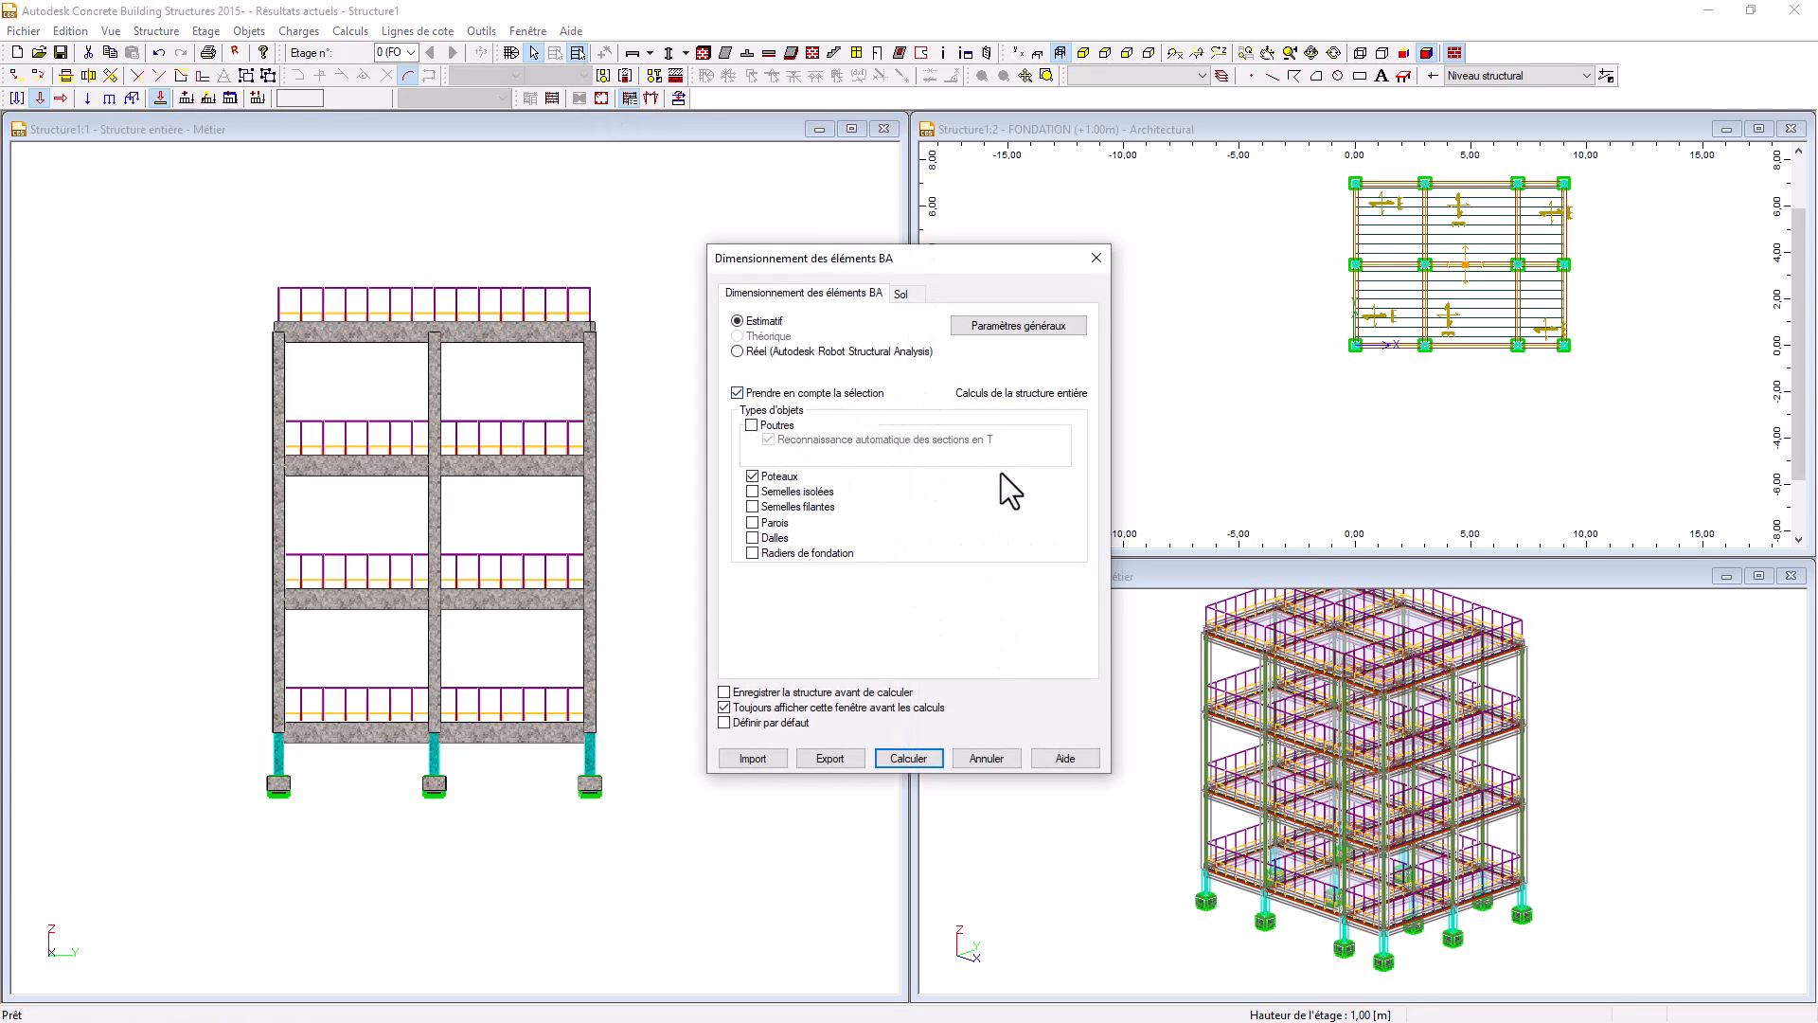
pyautogui.click(918, 762)
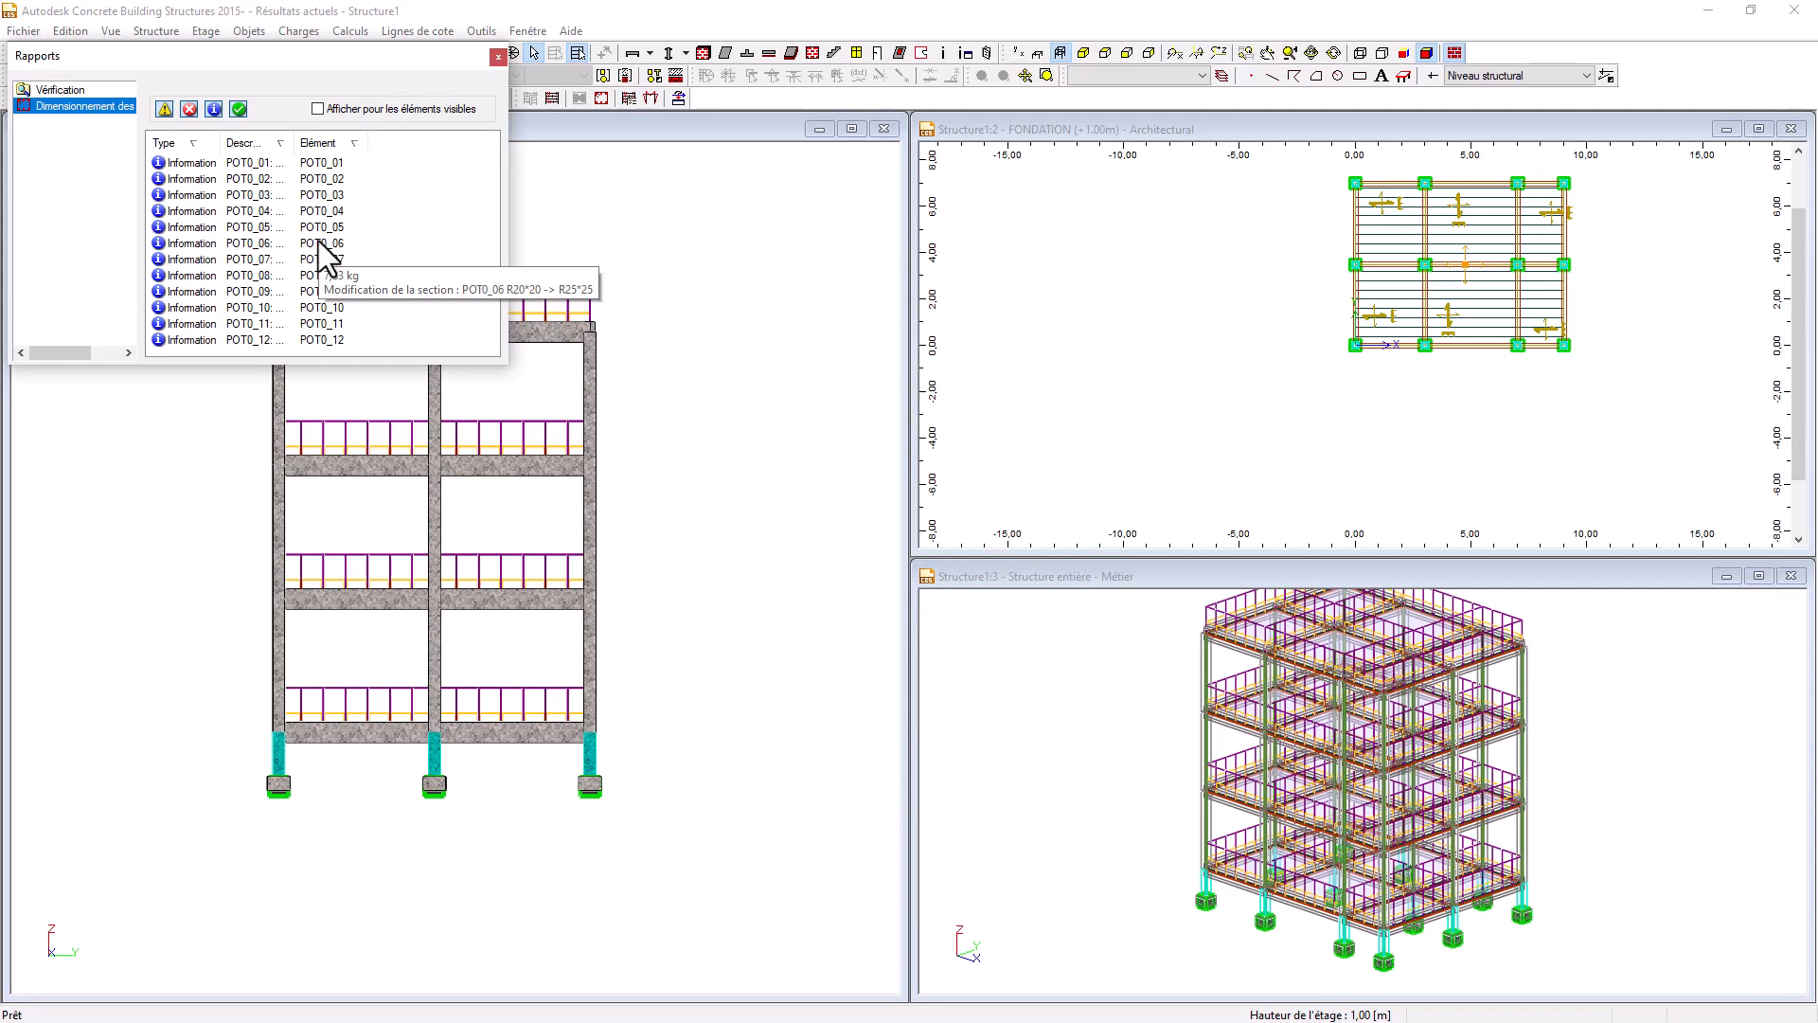
pyautogui.click(703, 820)
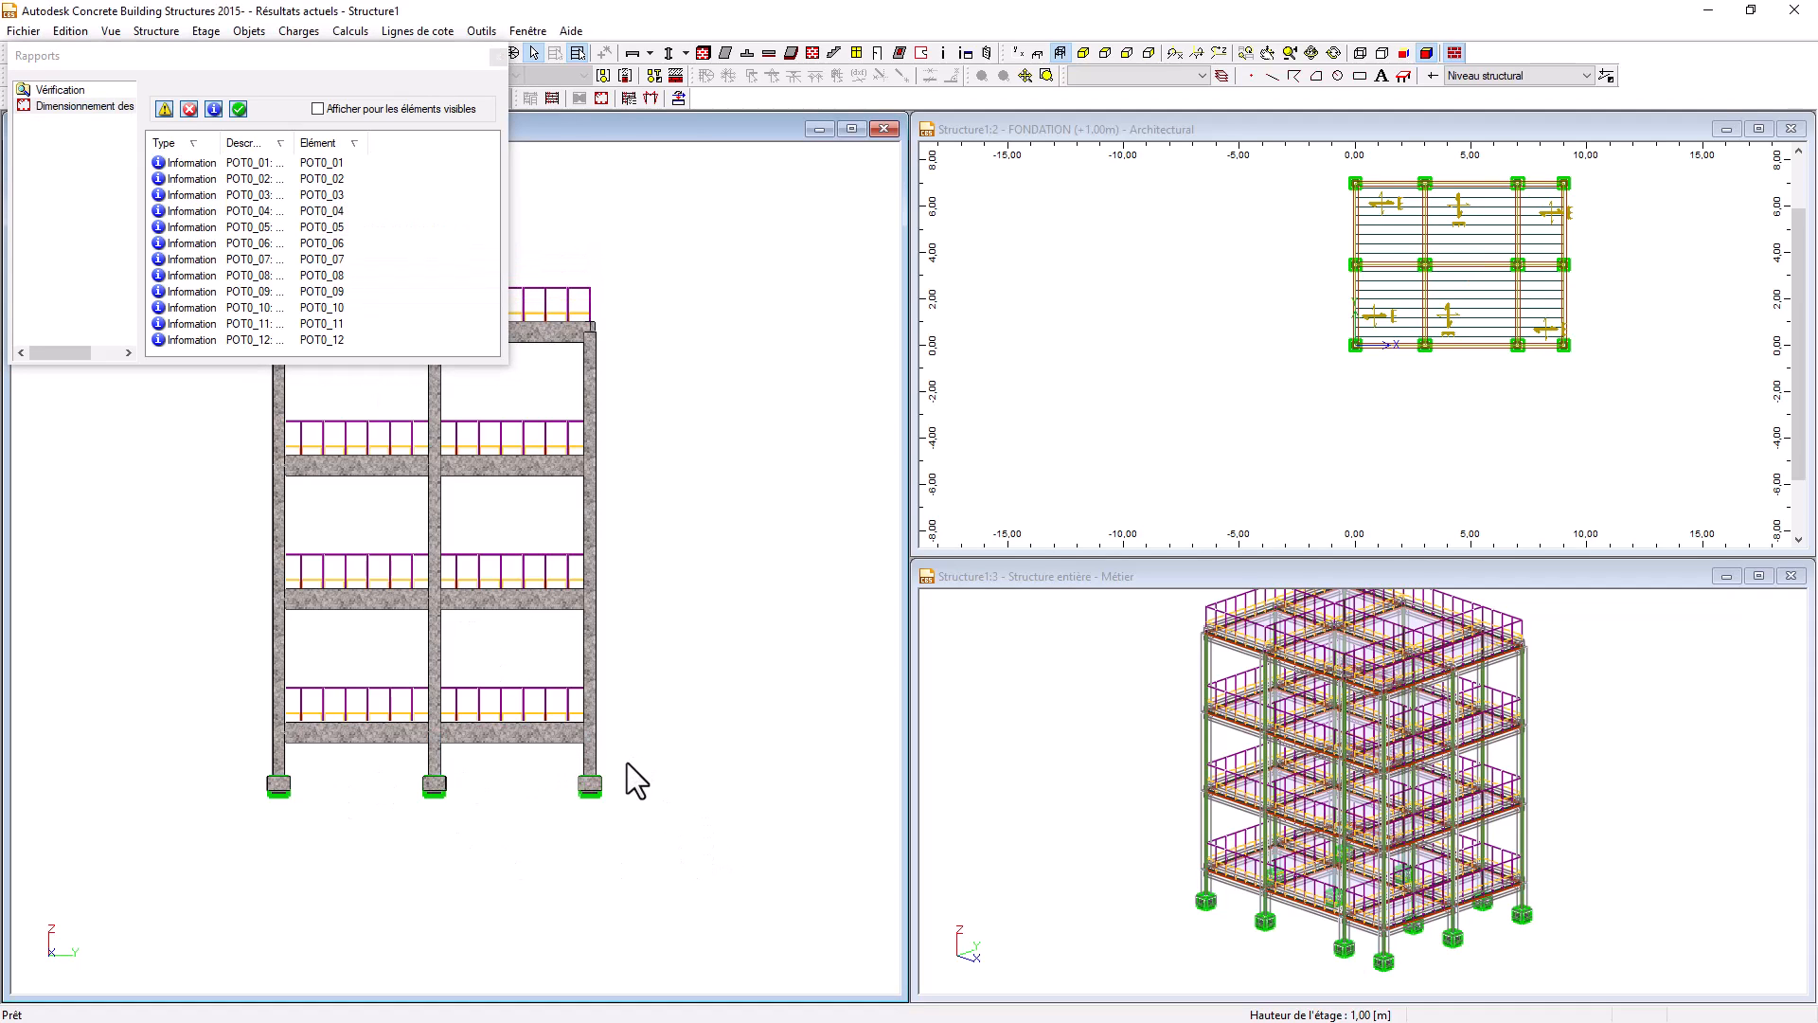
# - Select all the isolated footings beneath the columns in the elevation view and close the dimensioning report
pyautogui.moveTo(633, 777); pyautogui.dragTo(699, 811)
pyautogui.moveTo(253, 783); pyautogui.dragTo(623, 816)
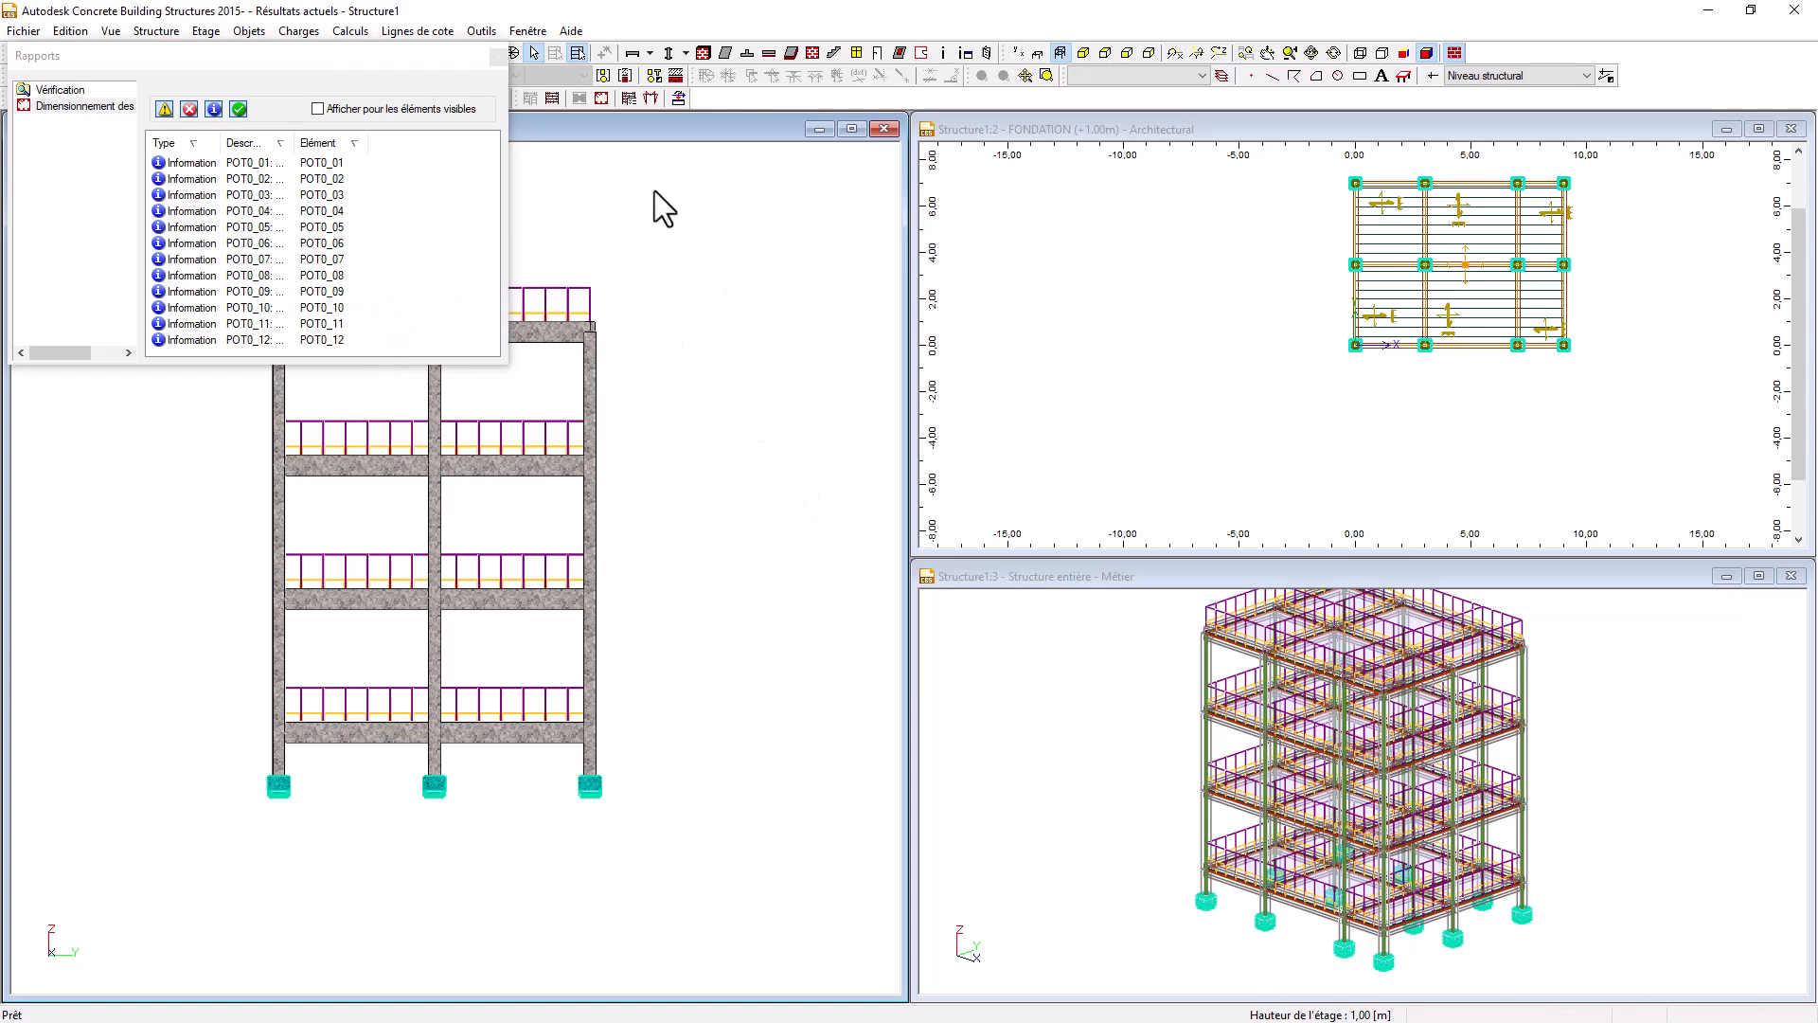
pyautogui.click(498, 57)
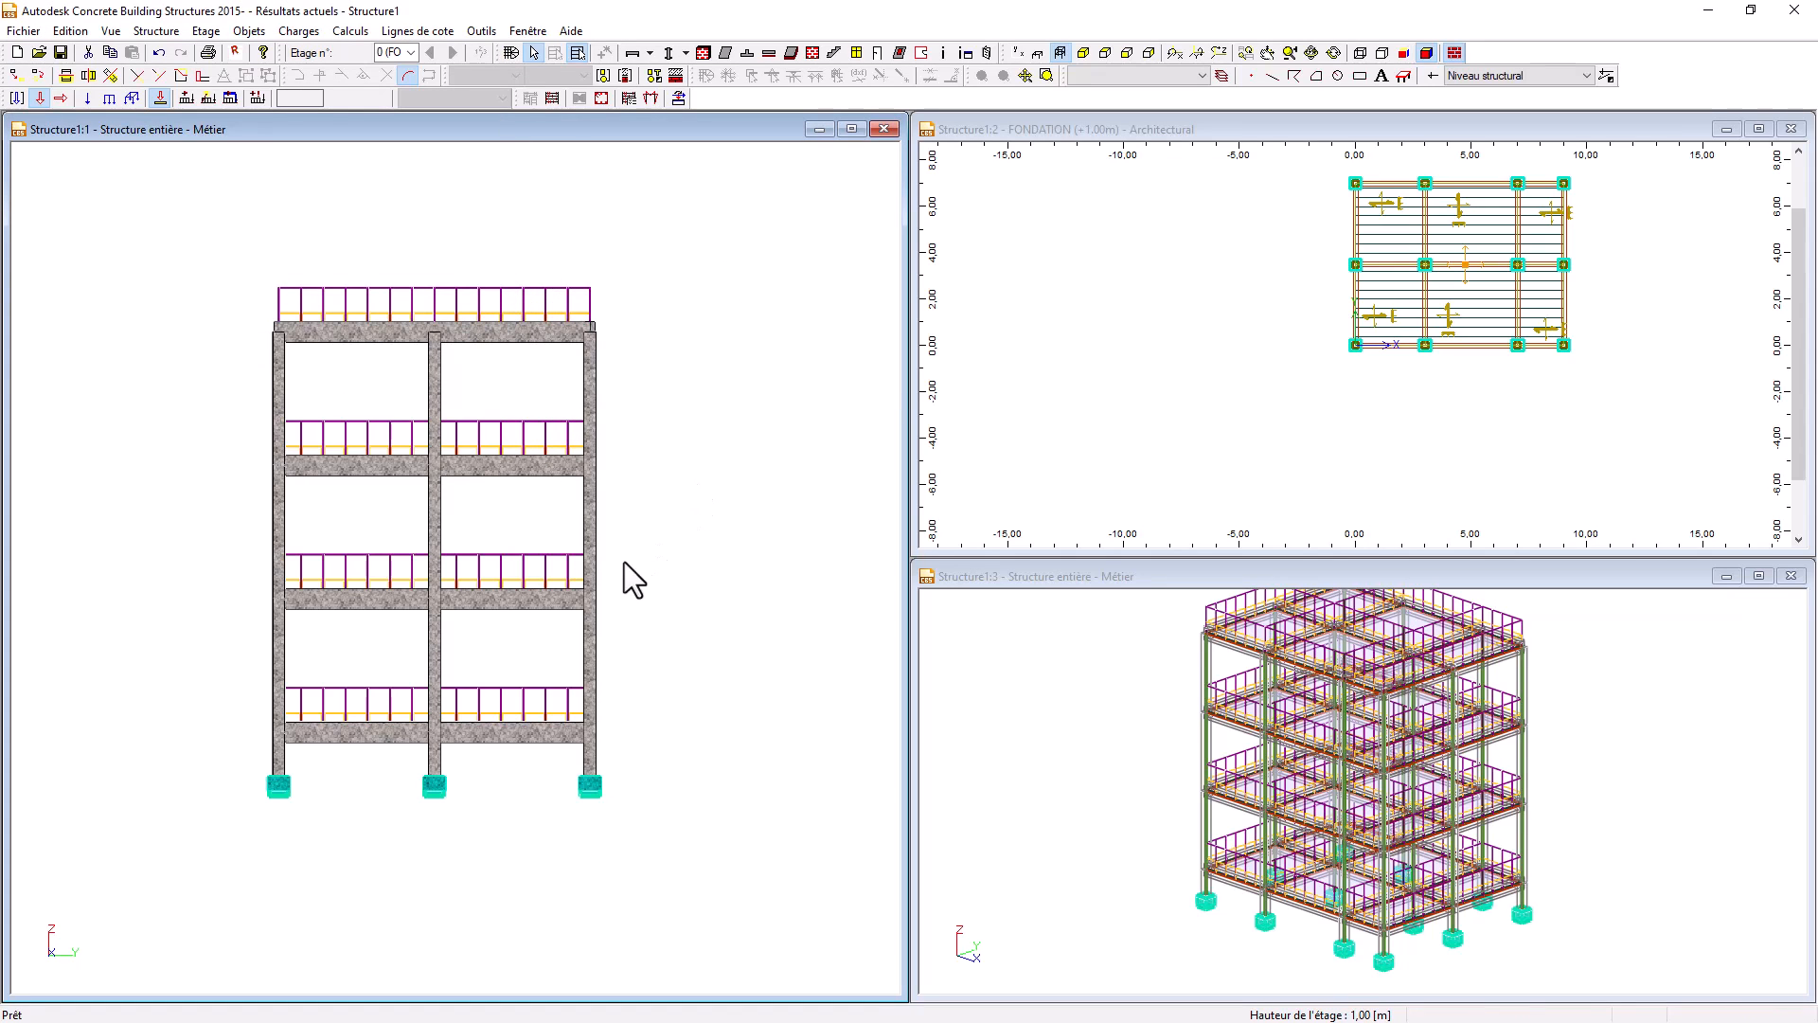
# - Show the foundation level in plan and turn off the display of all object types
pyautogui.scroll(1, 420, 767)
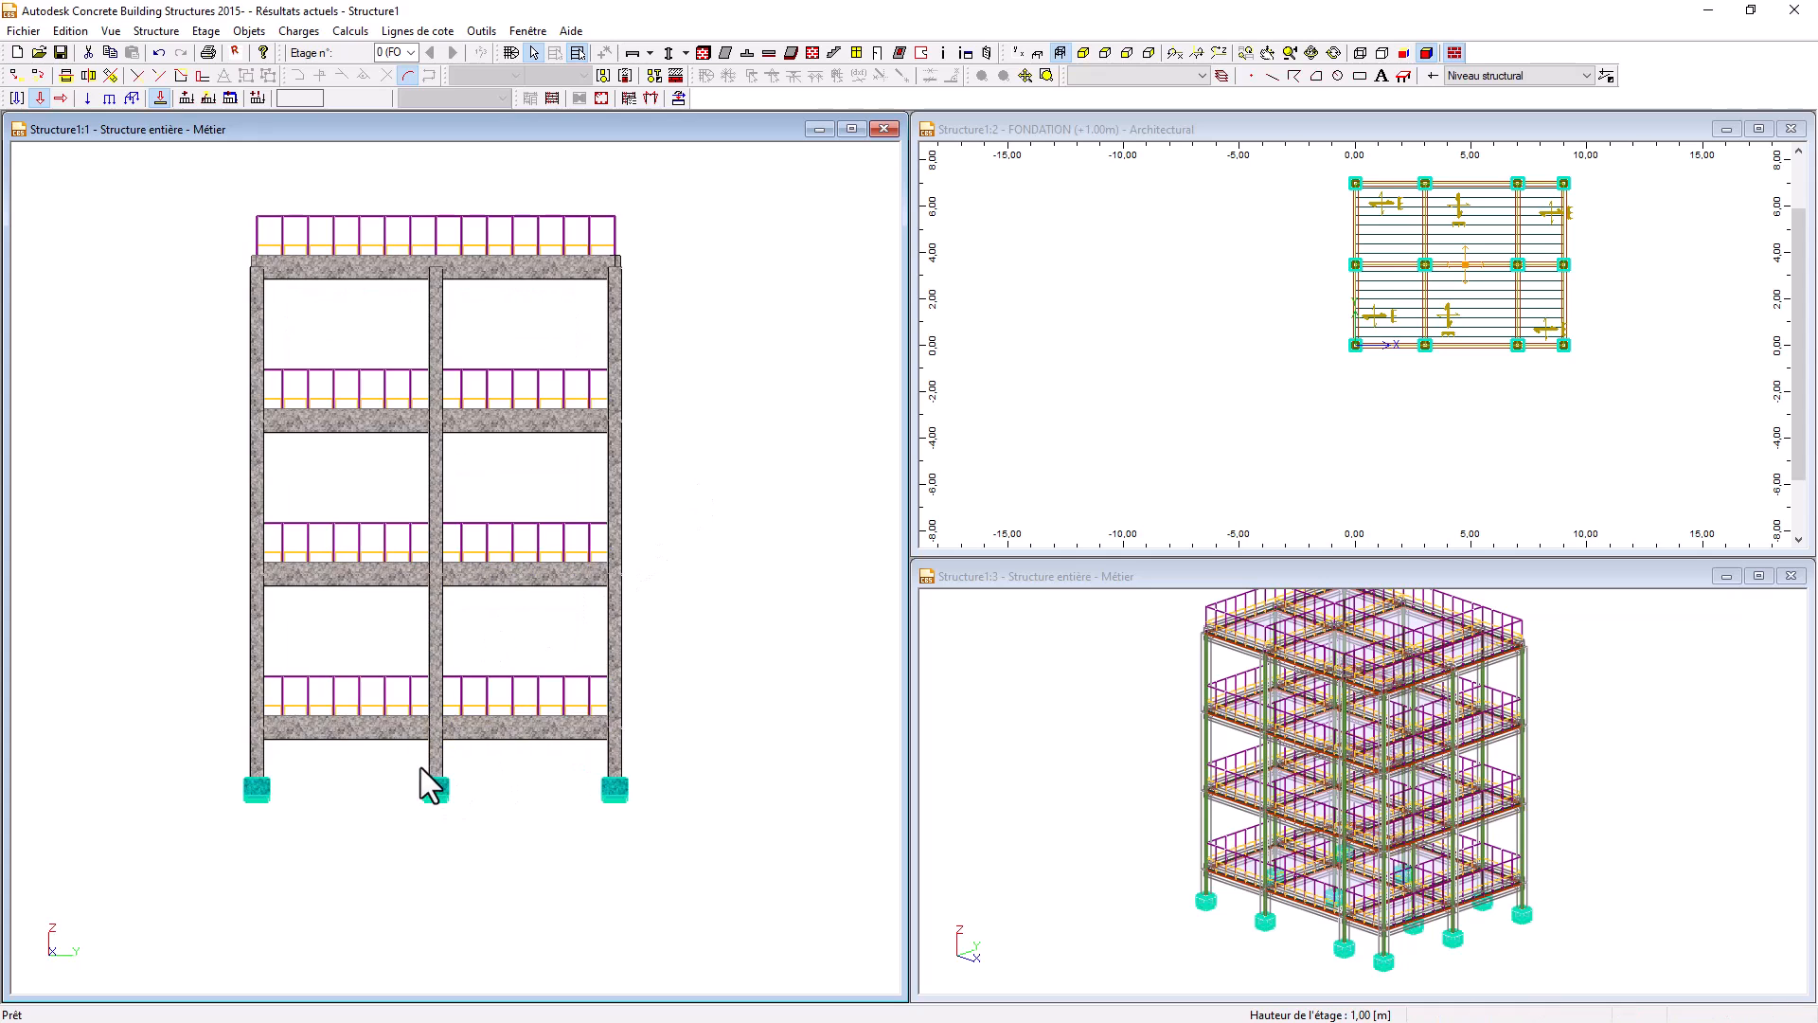
pyautogui.click(1019, 54)
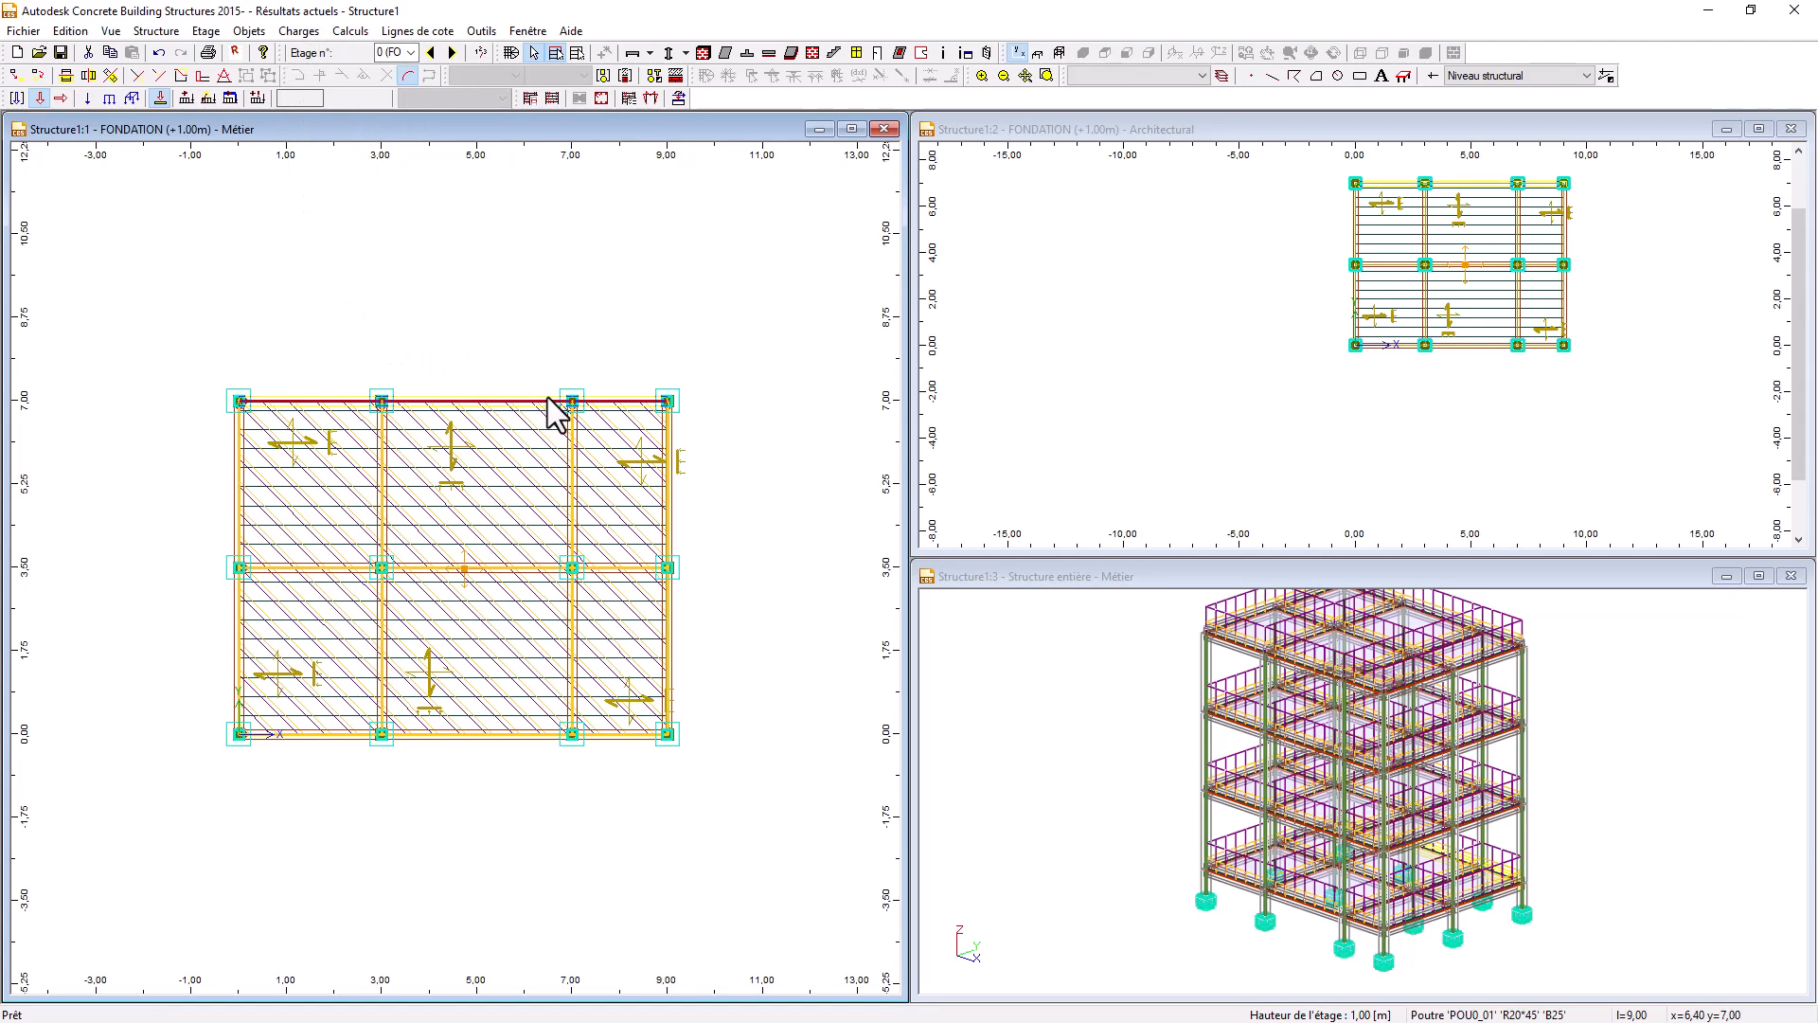
pyautogui.hotkey('ctrl', 'd')
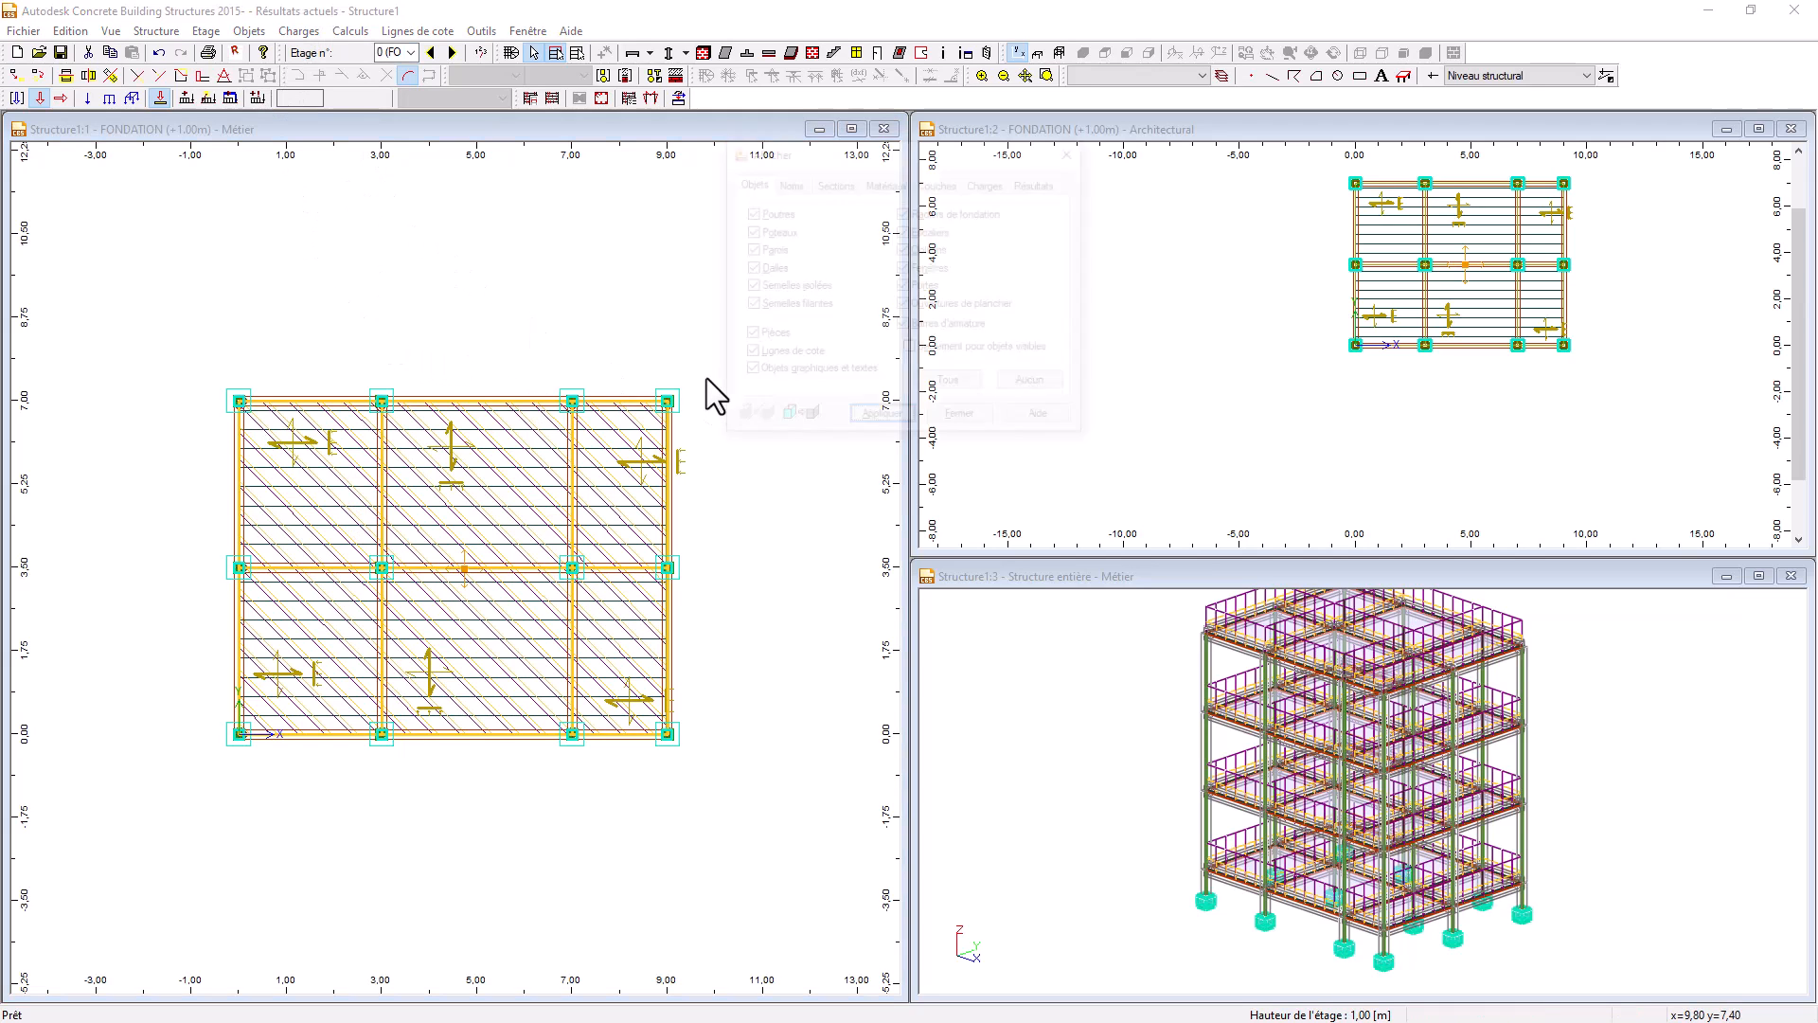
pyautogui.moveTo(856, 138); pyautogui.dragTo(951, 166)
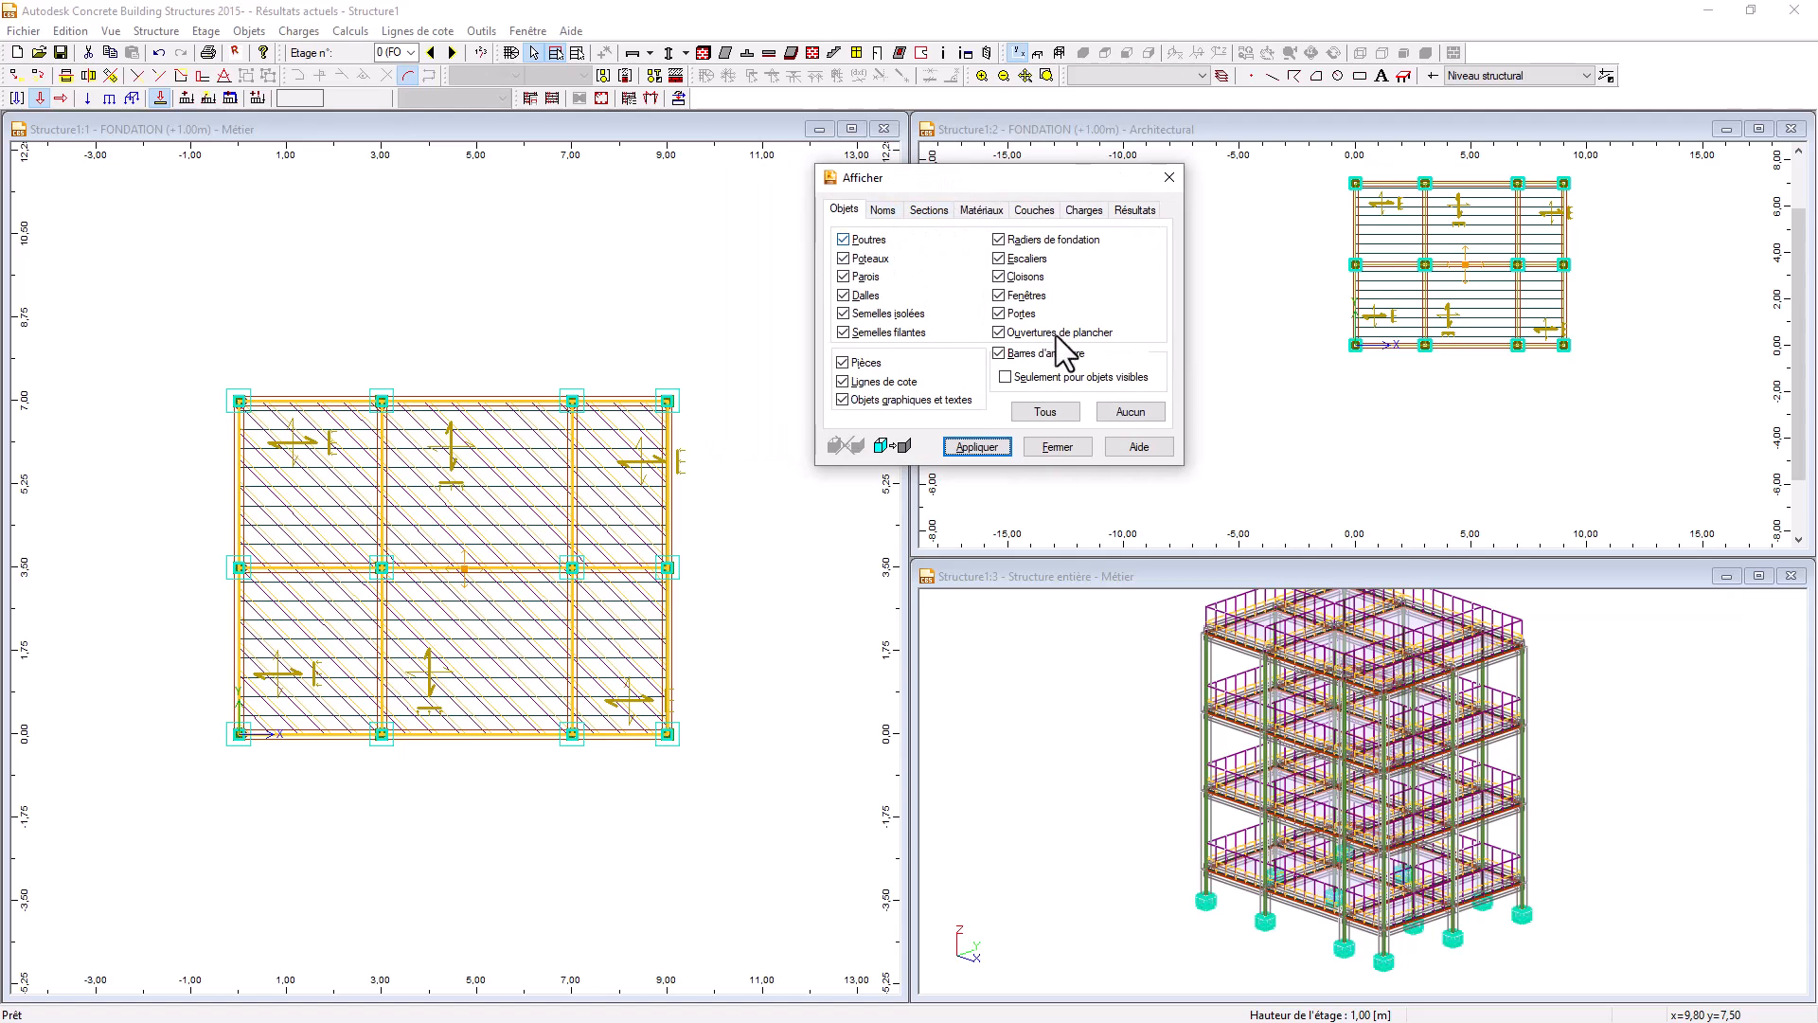
pyautogui.click(1118, 412)
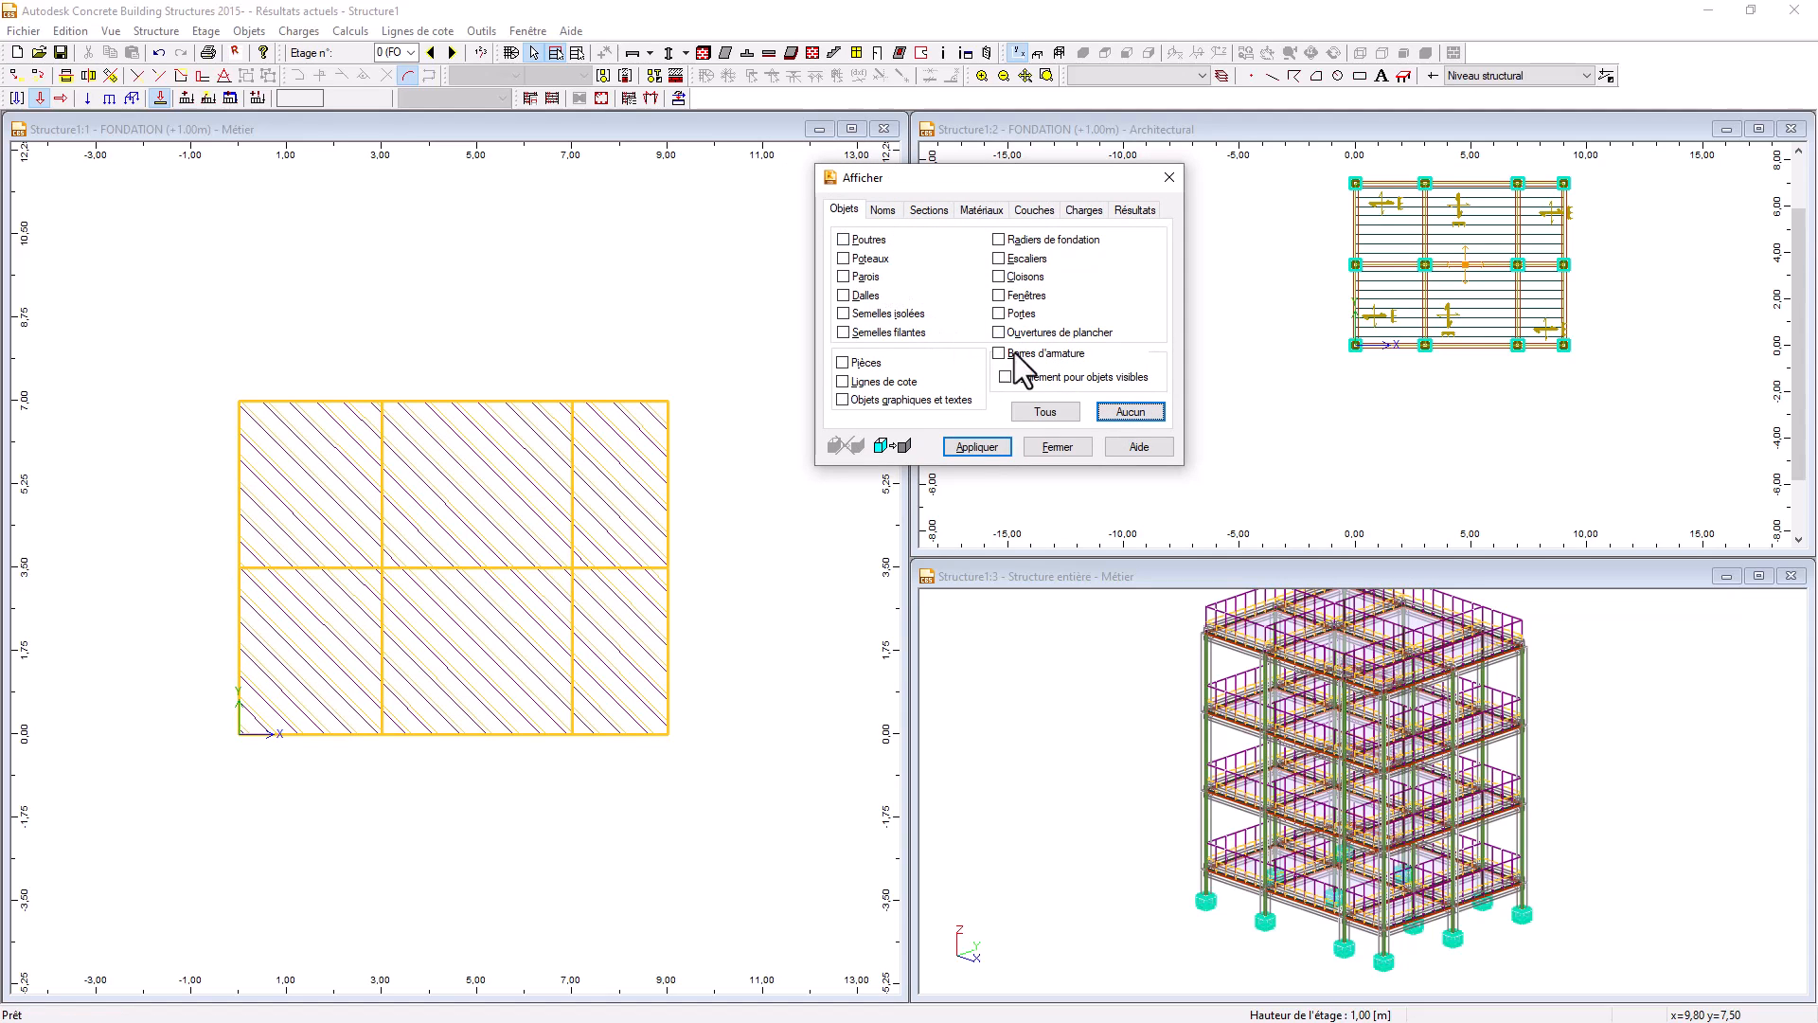
# - Hide the concentrated, linear and surface loads in the foundation plan
pyautogui.click(1133, 210)
pyautogui.click(1097, 208)
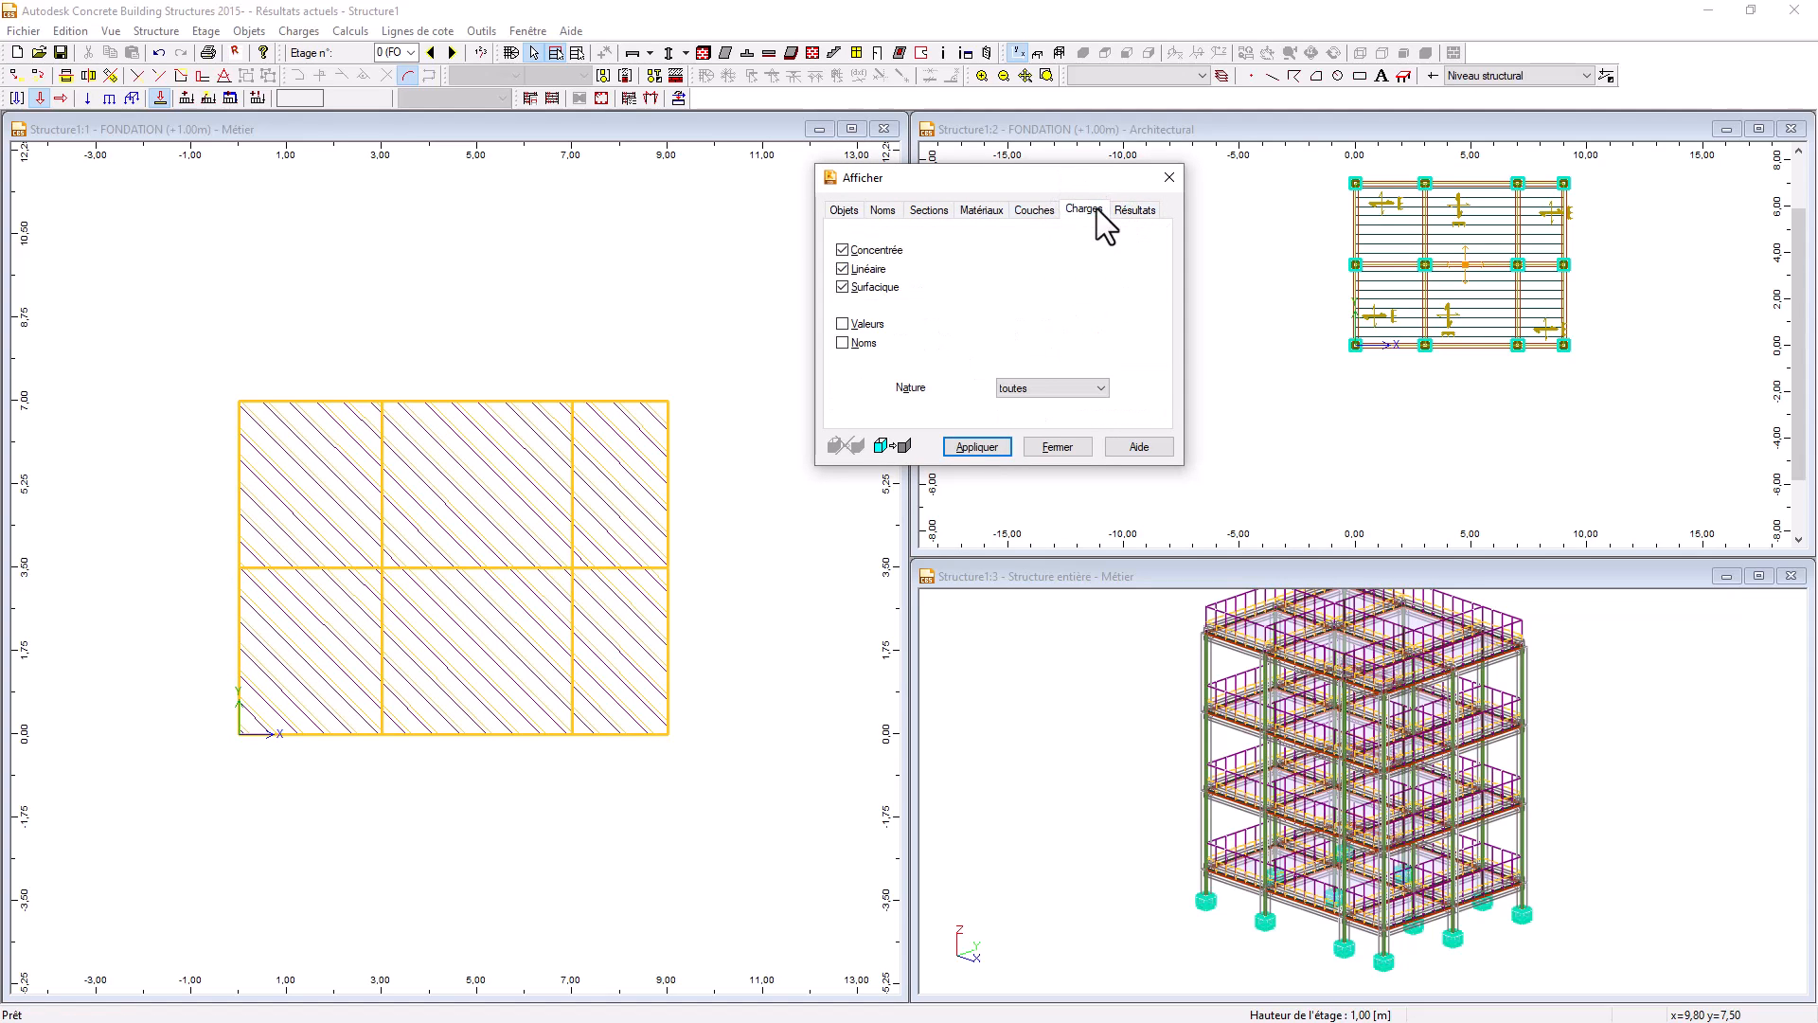
pyautogui.click(842, 249)
pyautogui.click(842, 269)
pyautogui.click(842, 286)
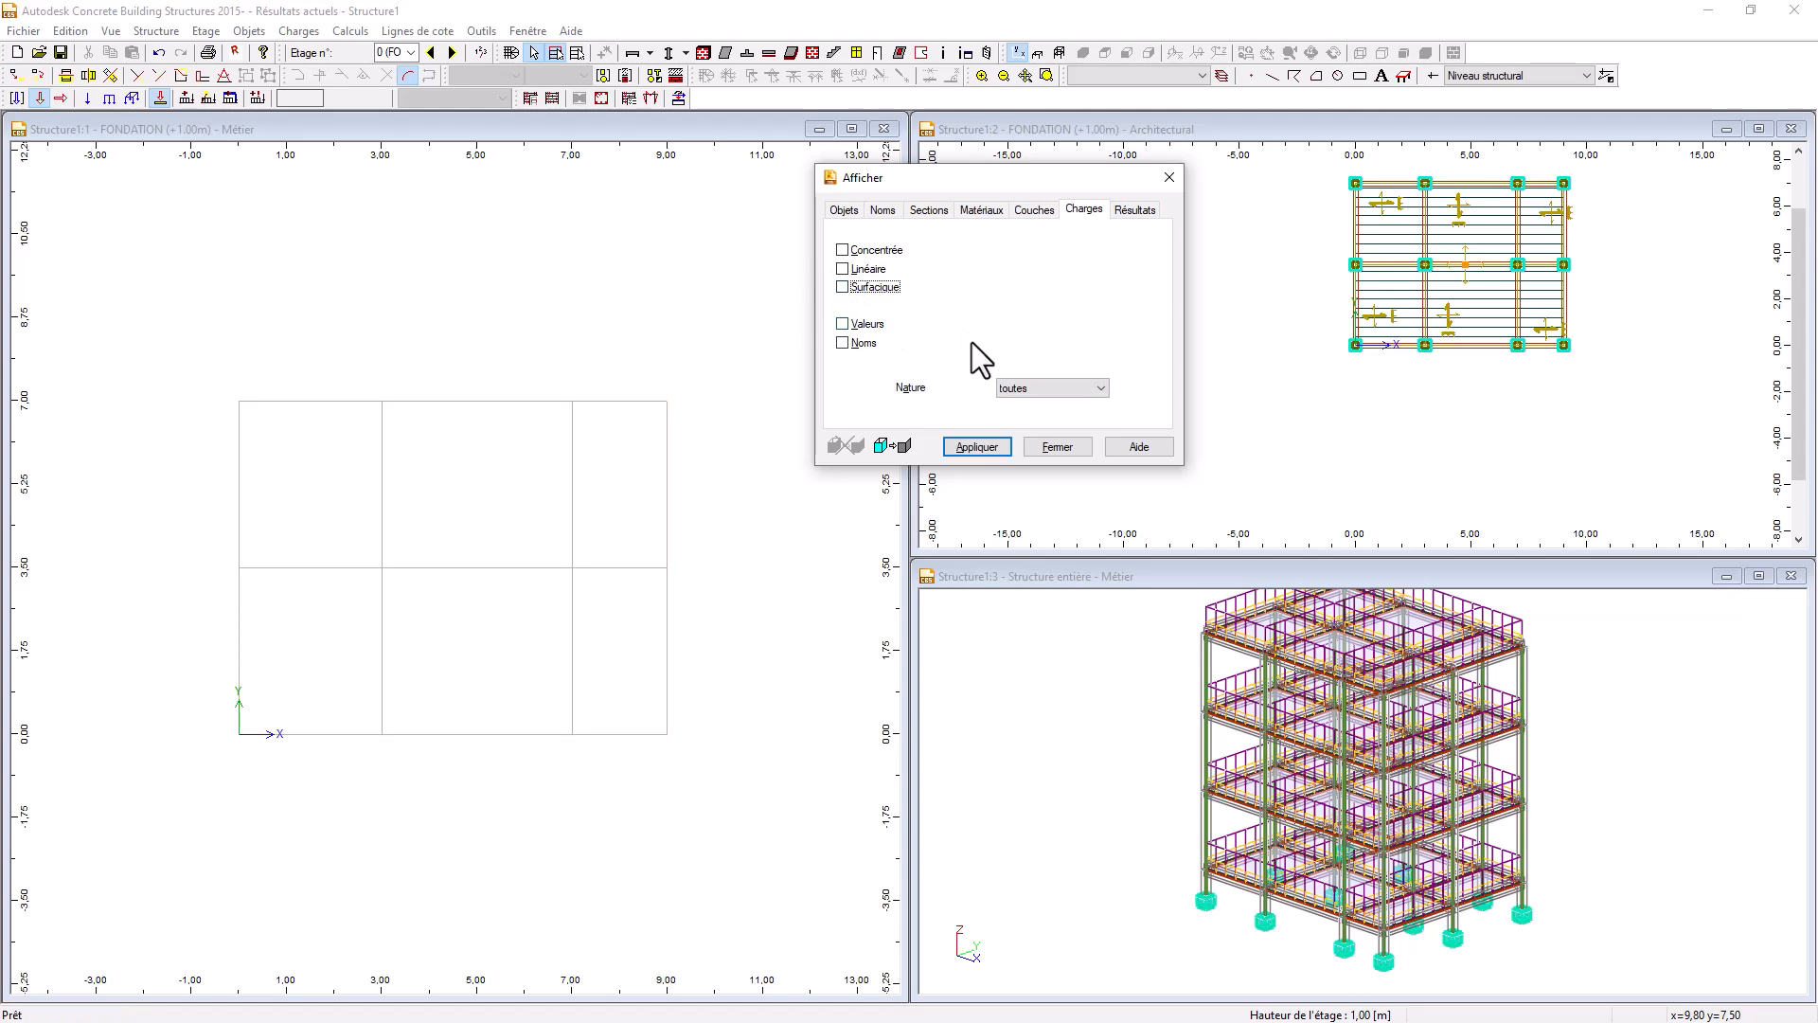
# - Display only the isolated footings in the foundation plan, labelled with their names and sections
pyautogui.click(843, 209)
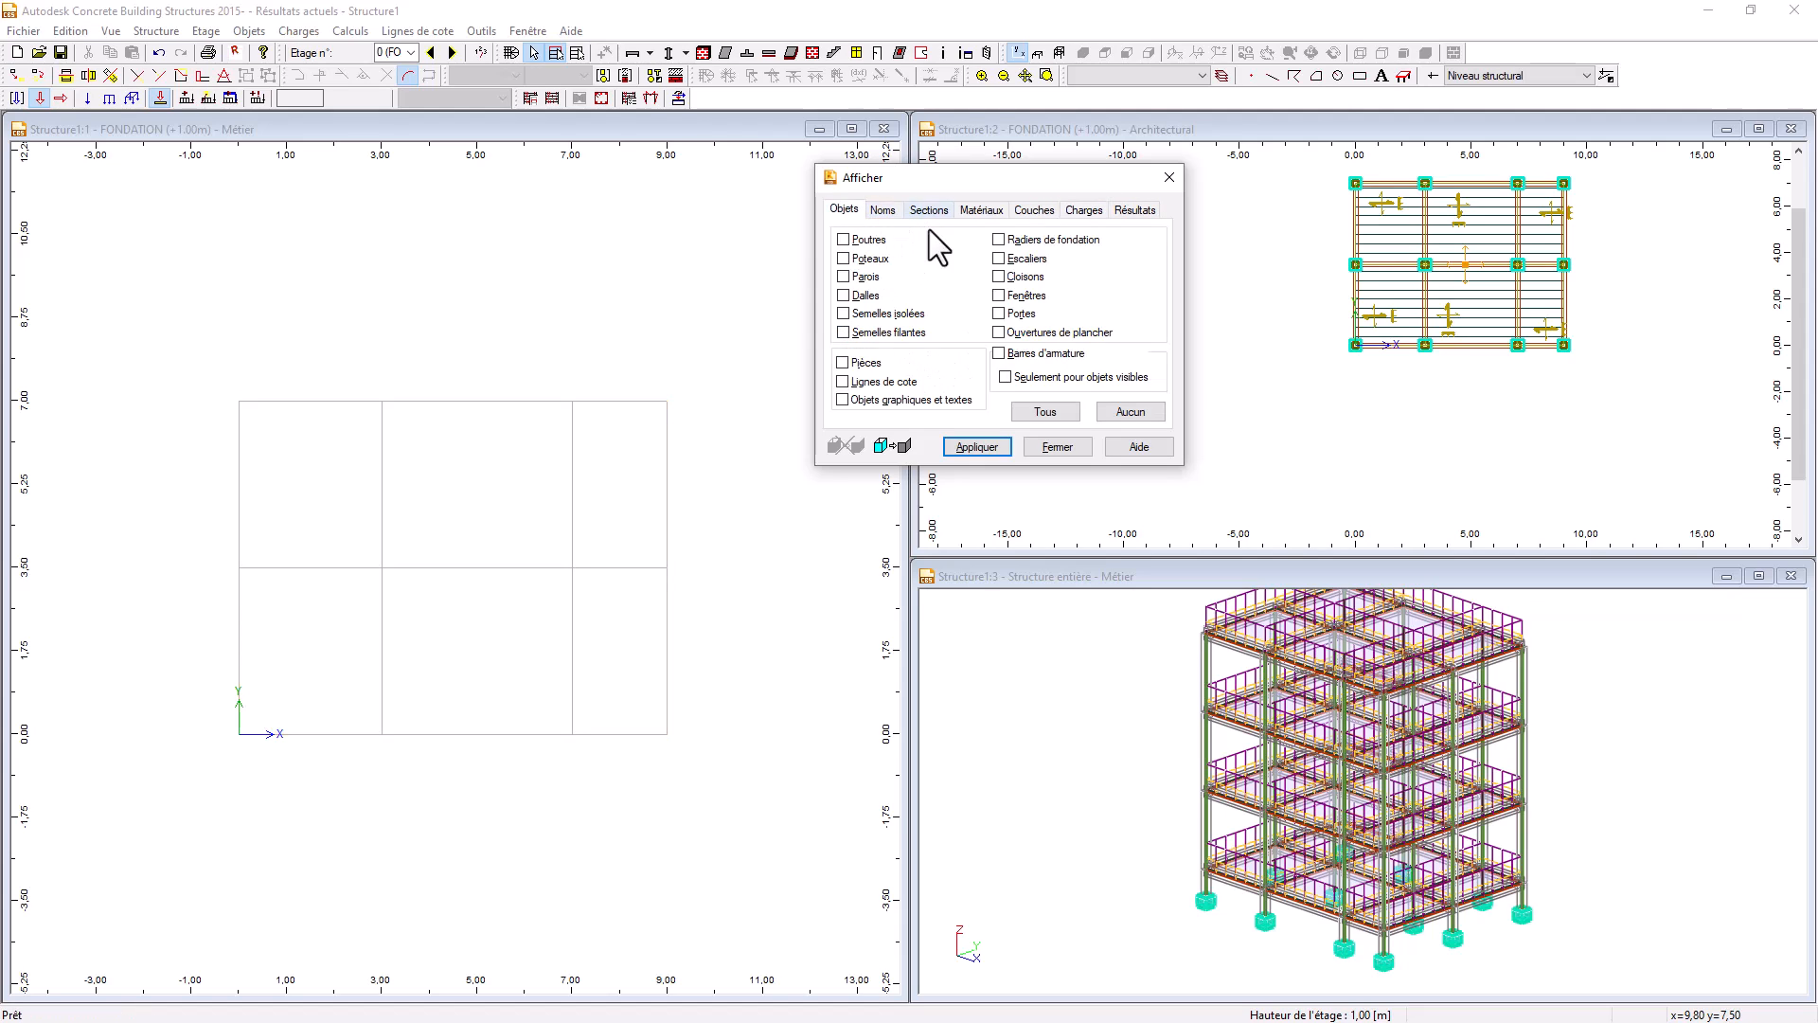
pyautogui.click(842, 313)
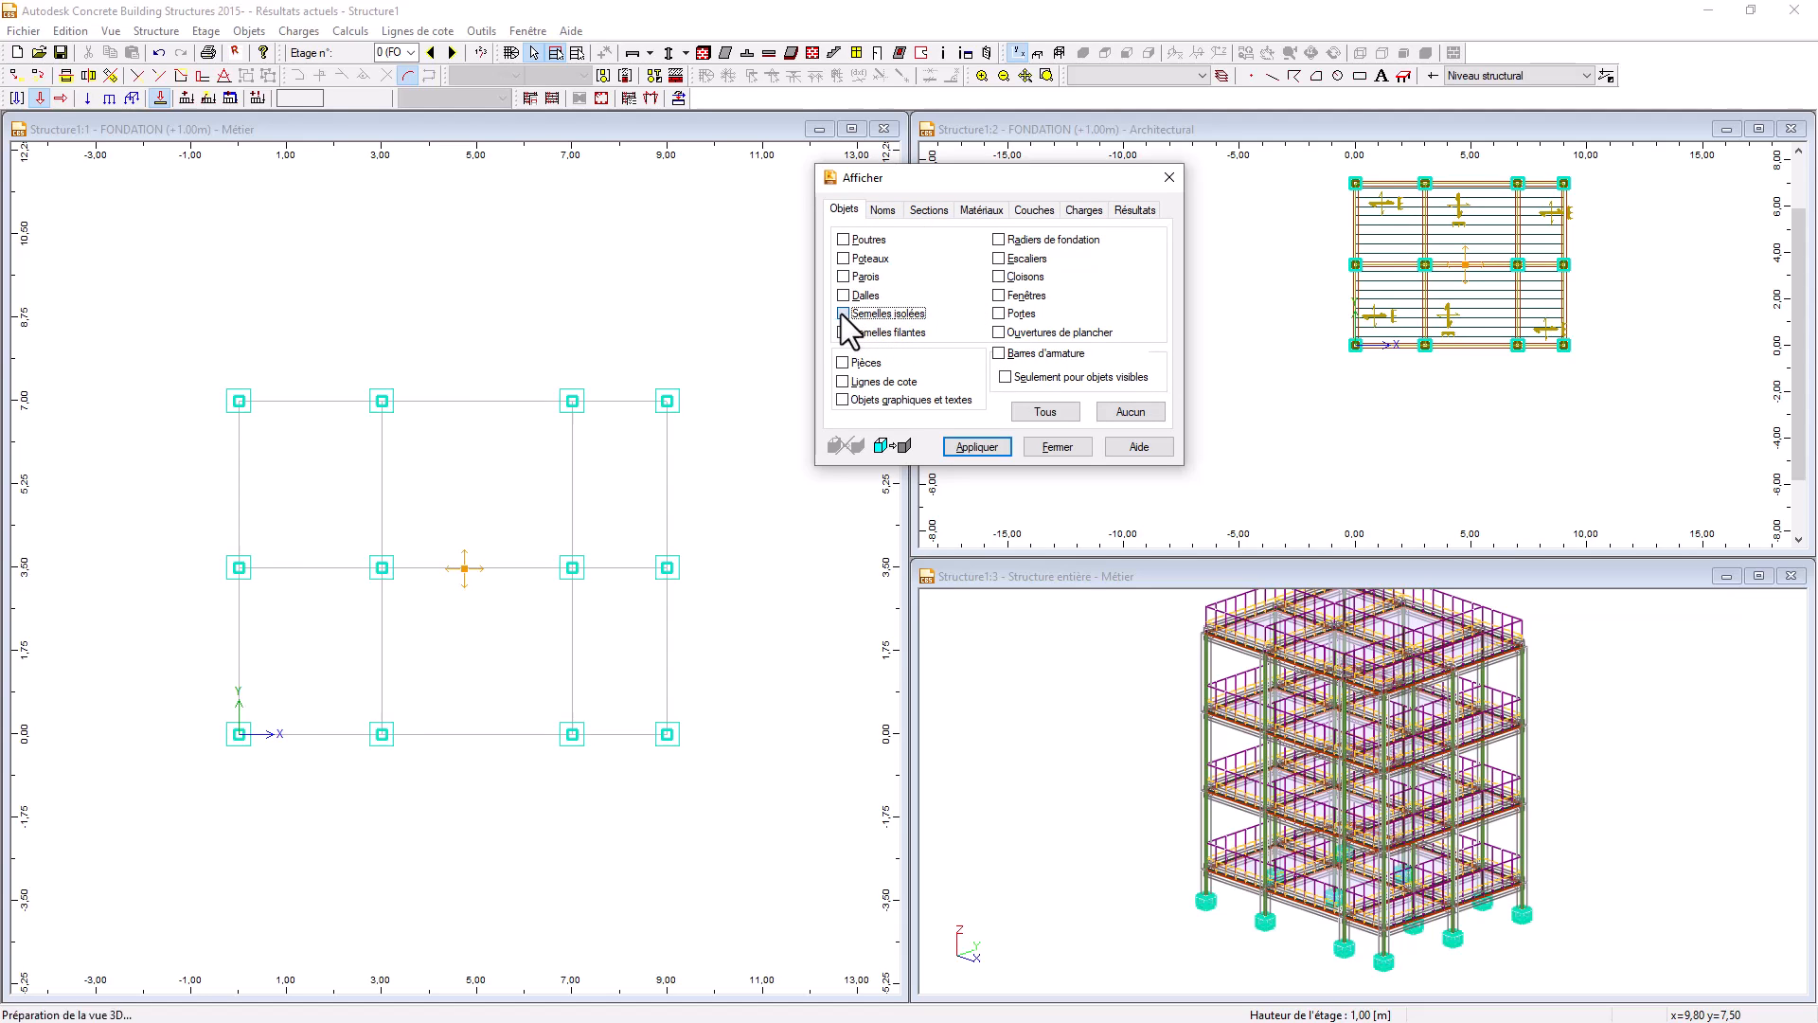
pyautogui.click(886, 209)
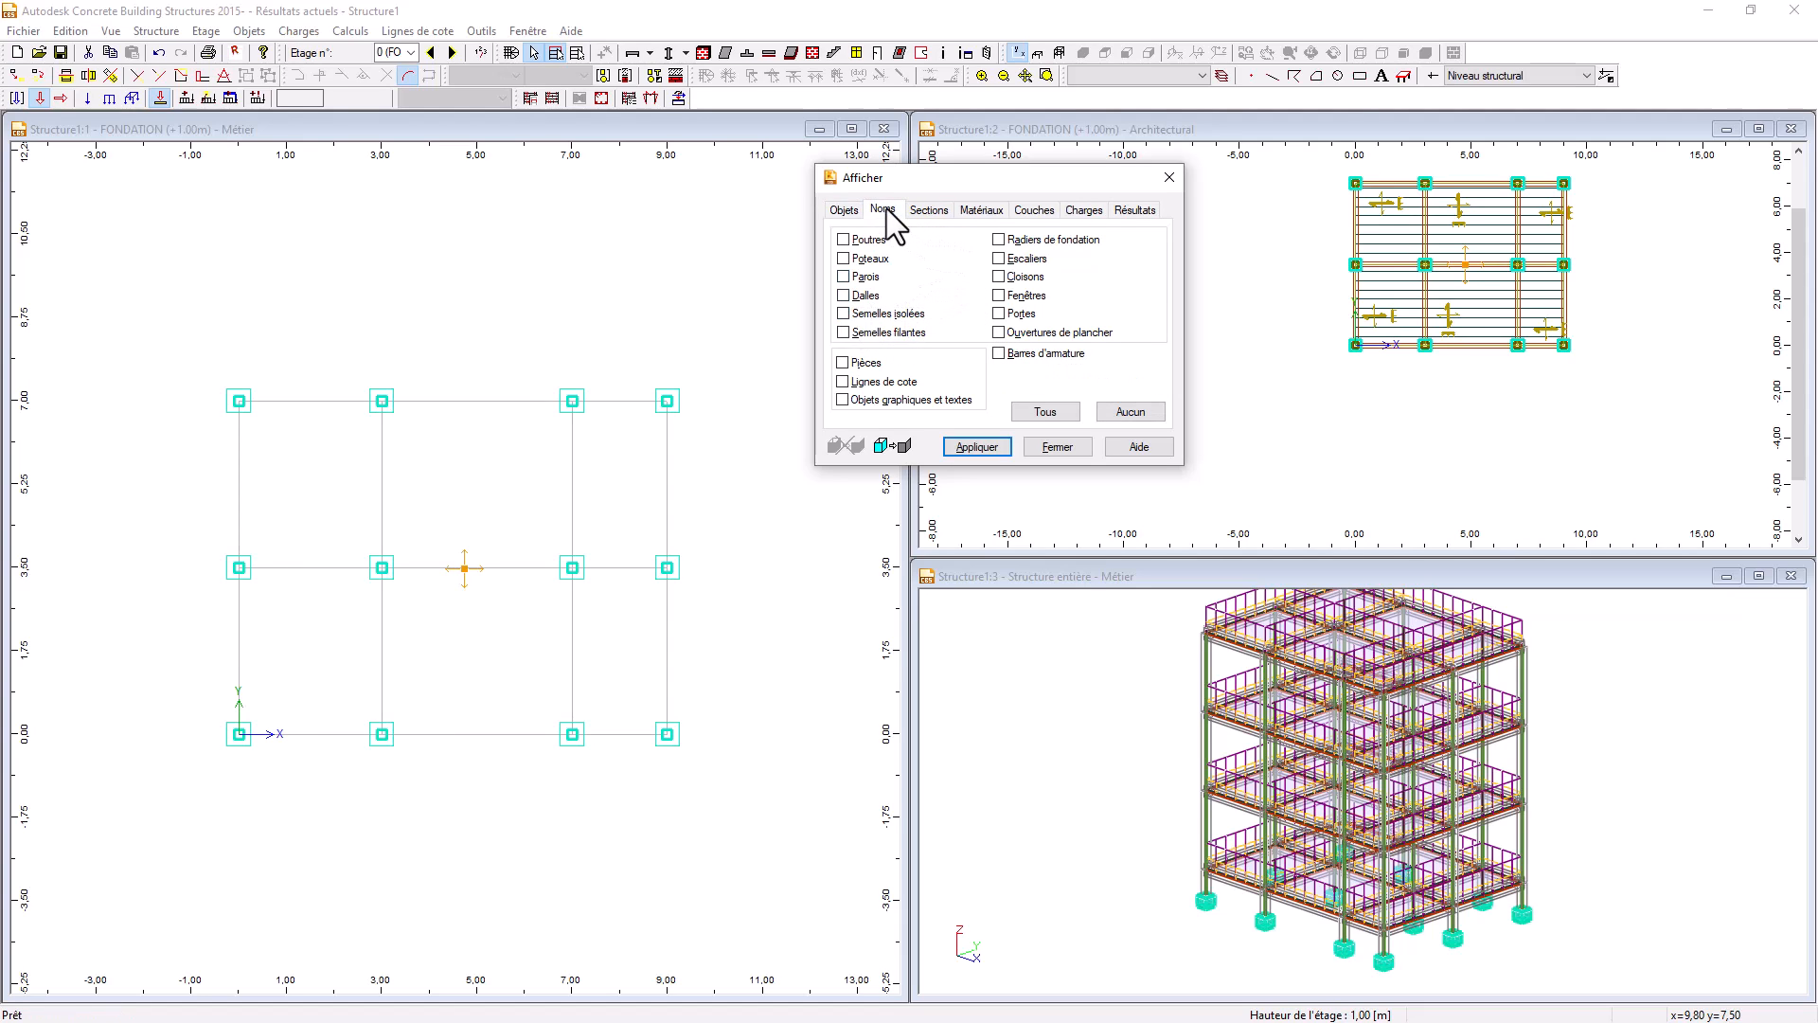
pyautogui.click(843, 313)
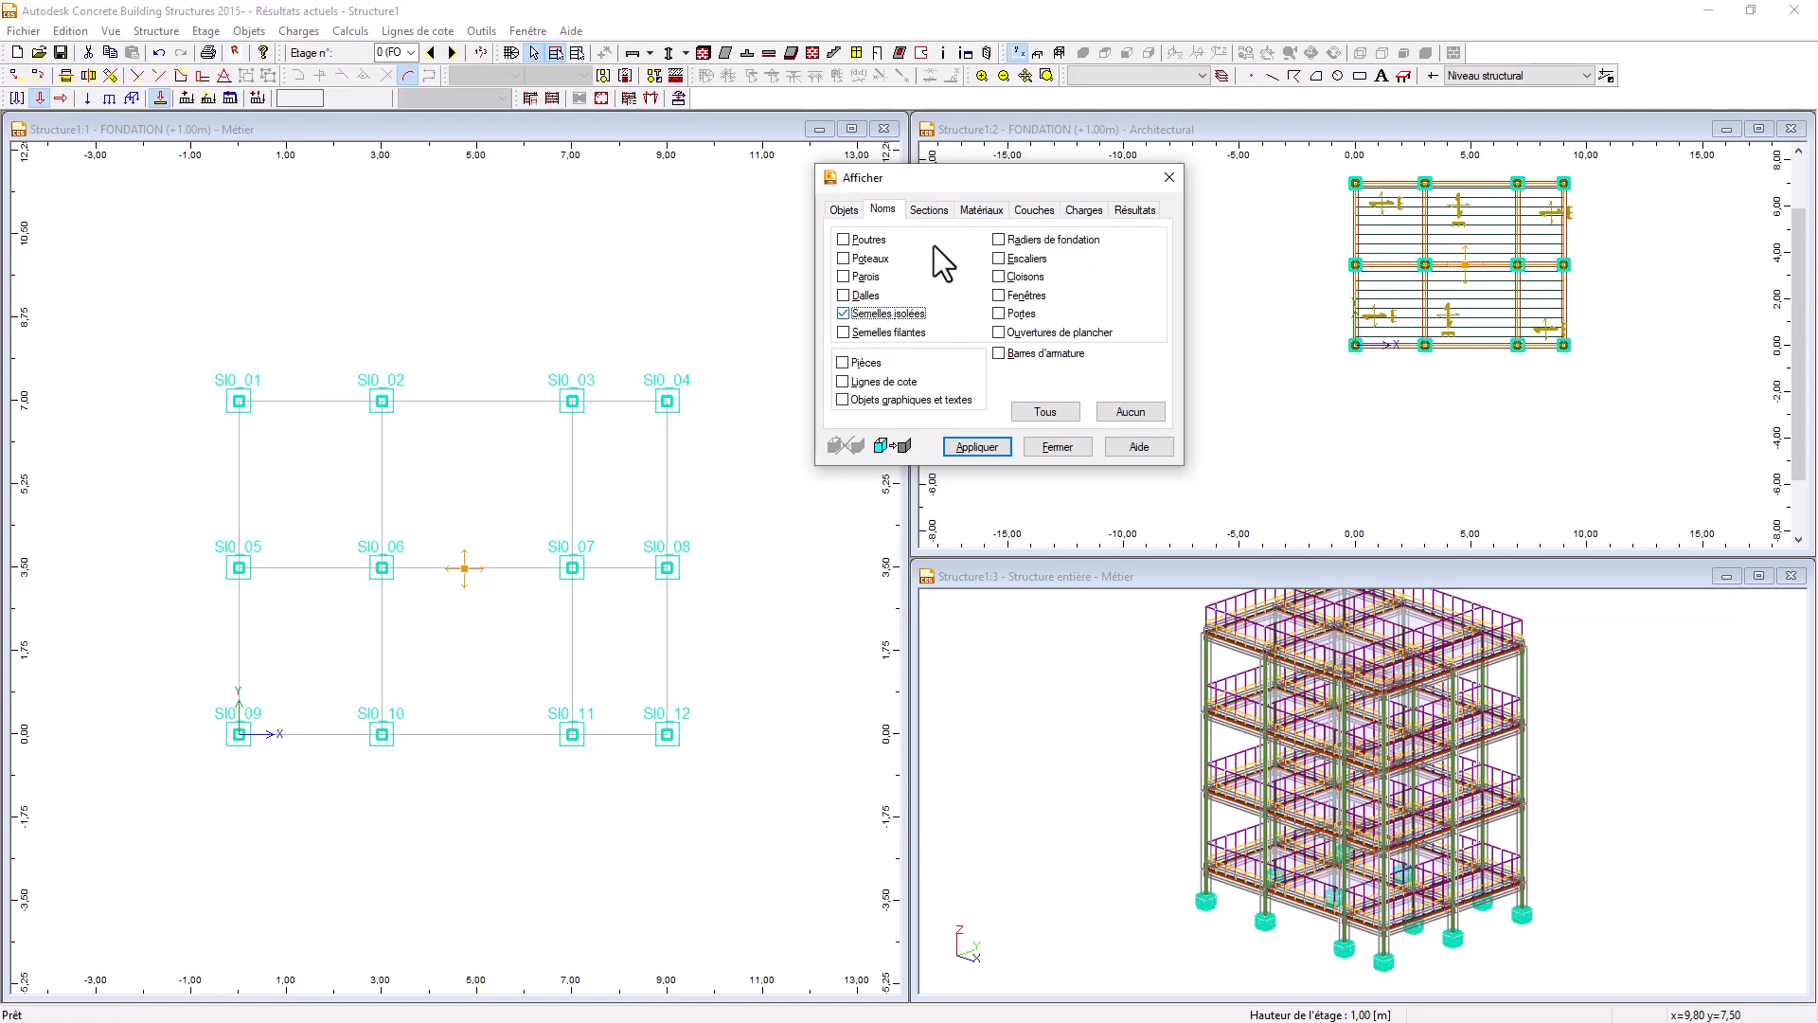
pyautogui.click(929, 210)
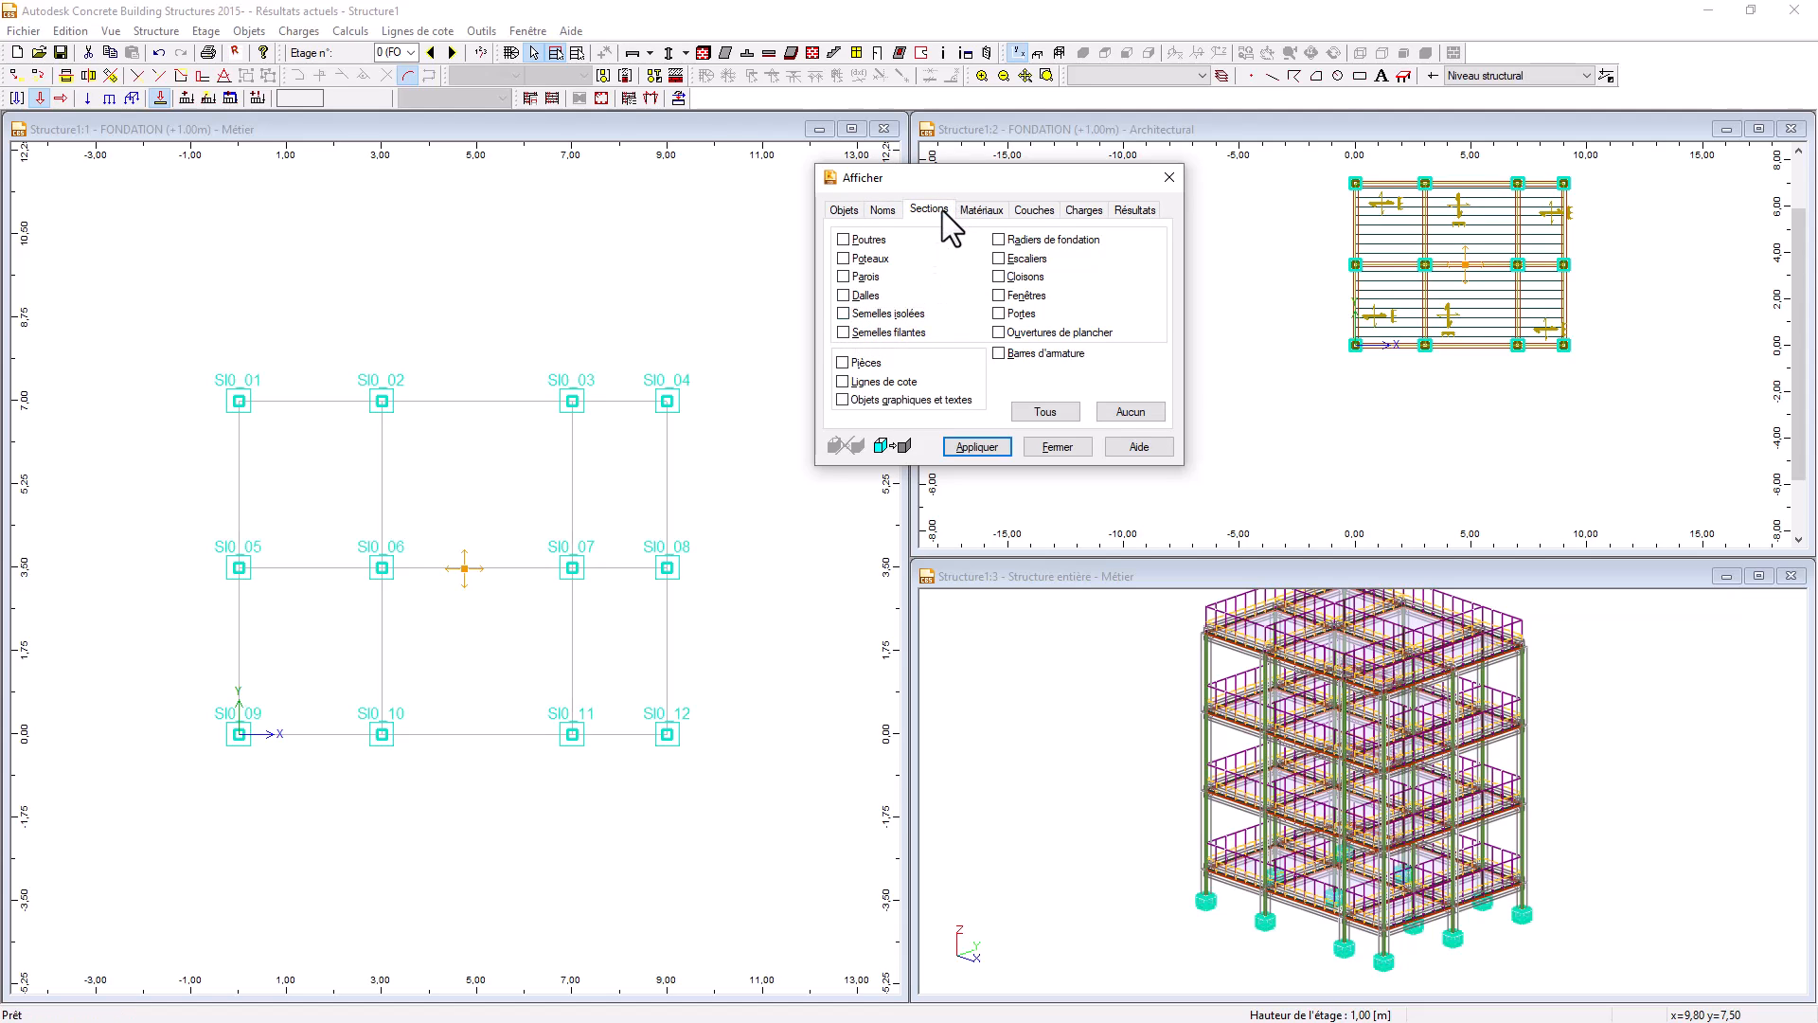
pyautogui.click(844, 314)
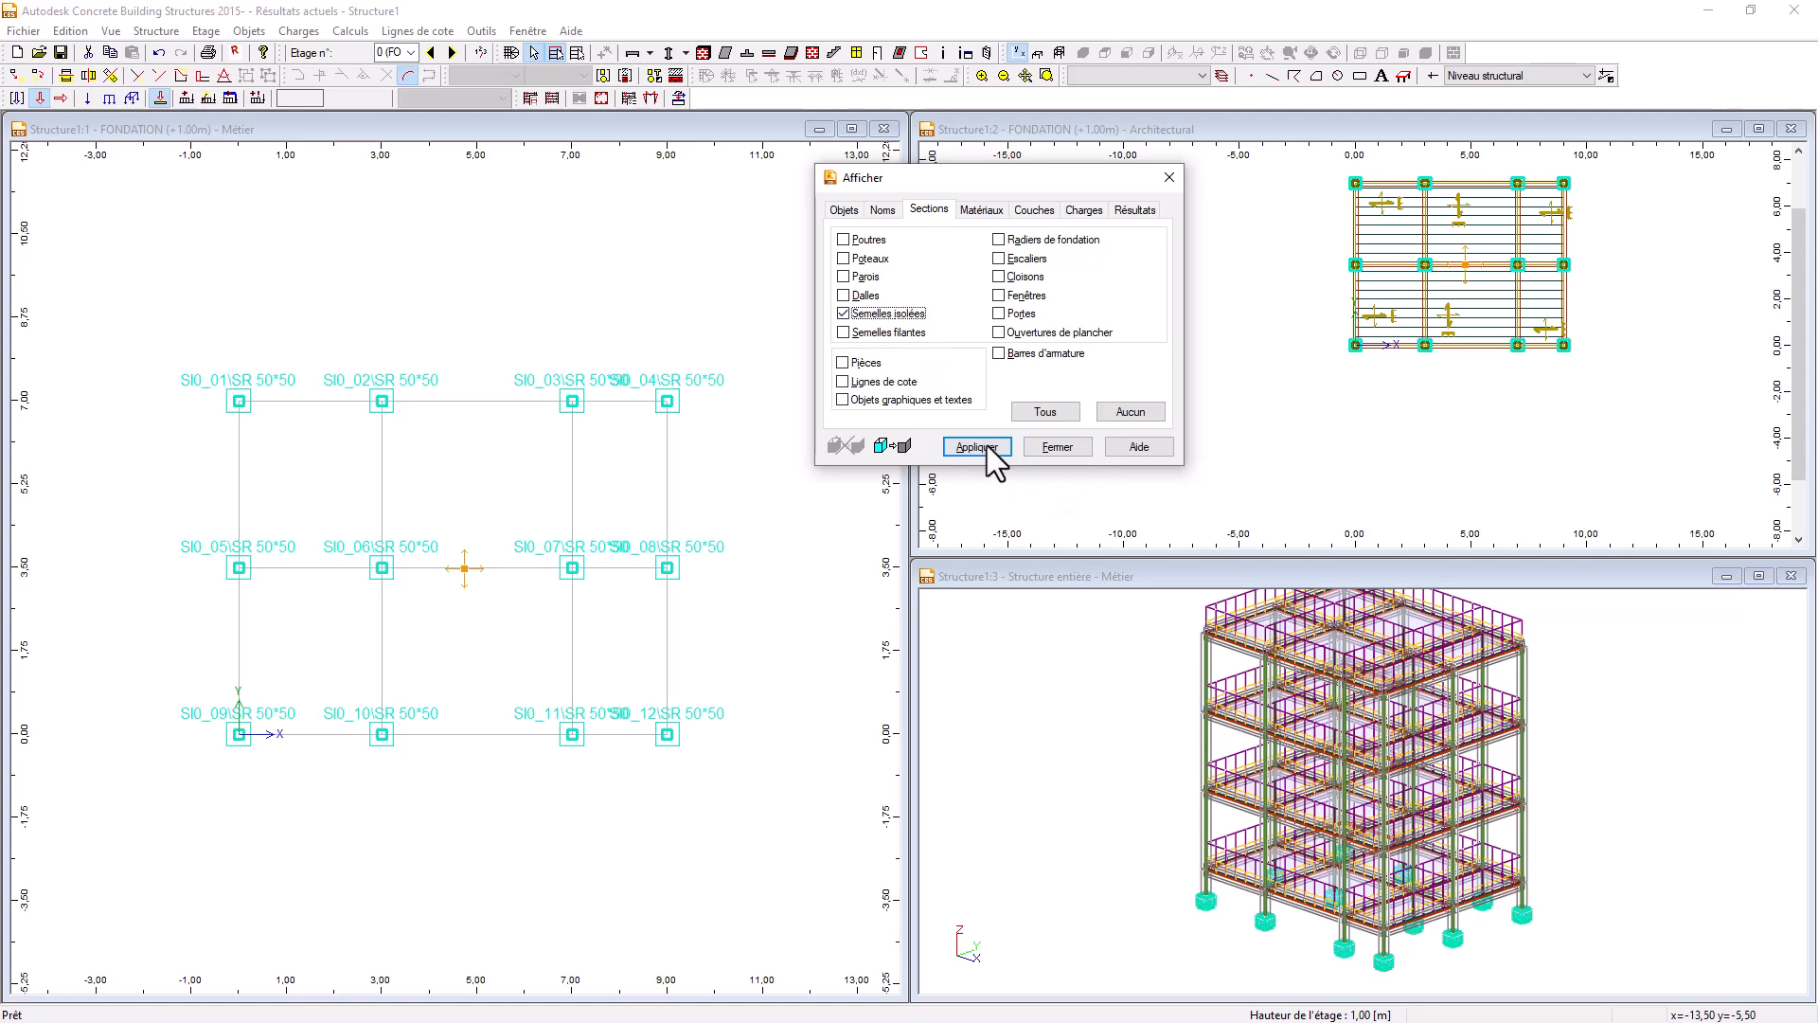
pyautogui.moveTo(1017, 176); pyautogui.dragTo(1260, 174)
pyautogui.scroll(2, 500, 463)
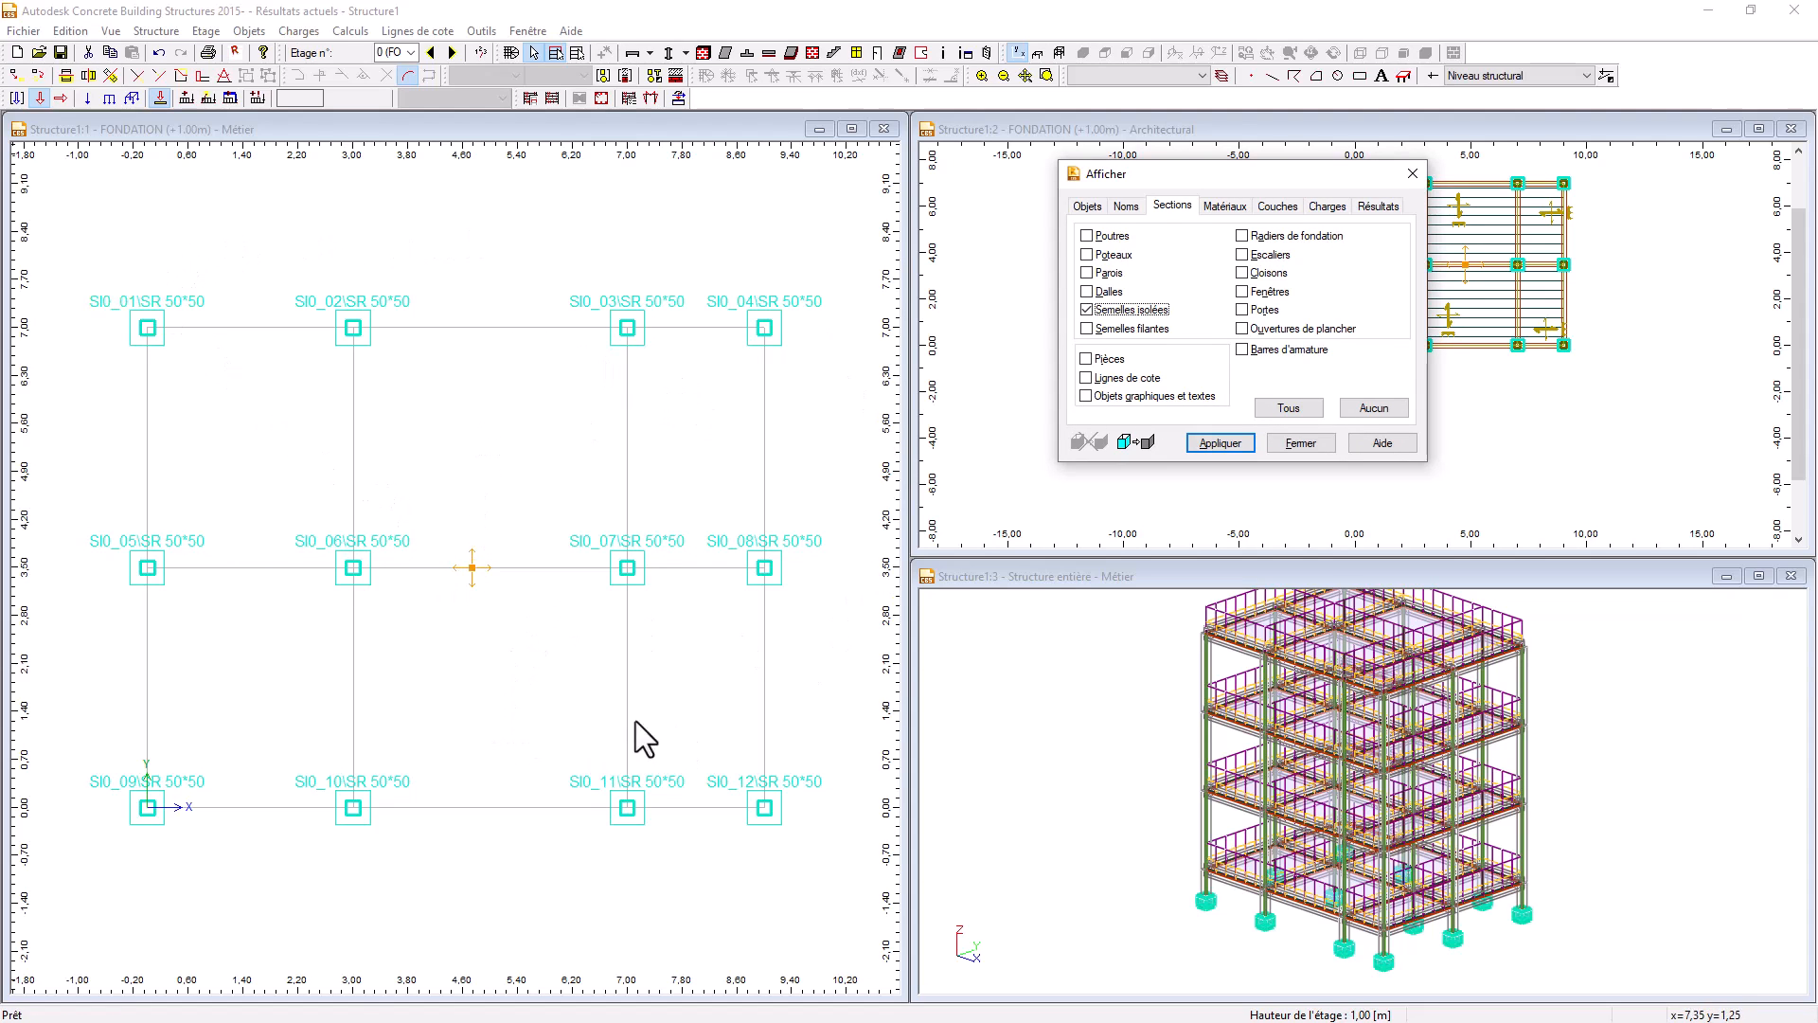
pyautogui.scroll(-1, 608, 731)
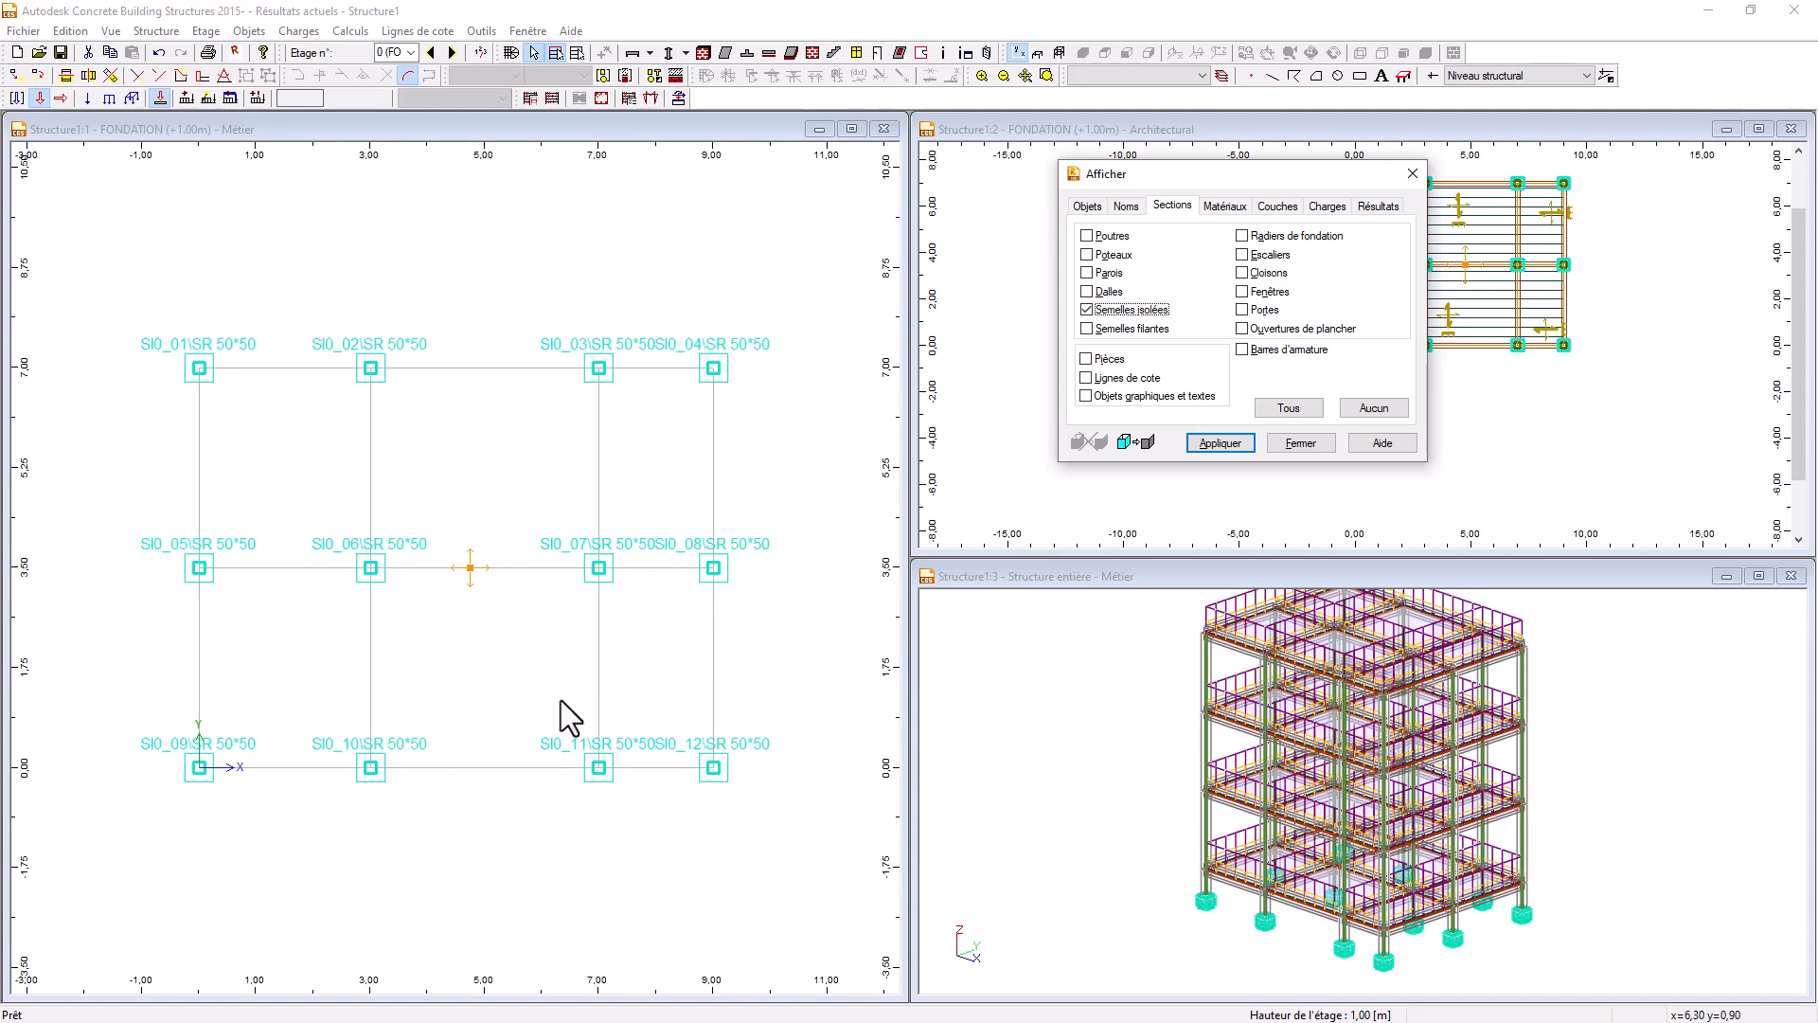
# - Open the reinforced concrete dimensioning settings and choose isolated footings instead of columns as the object type
pyautogui.click(602, 99)
pyautogui.moveTo(963, 254); pyautogui.dragTo(1154, 237)
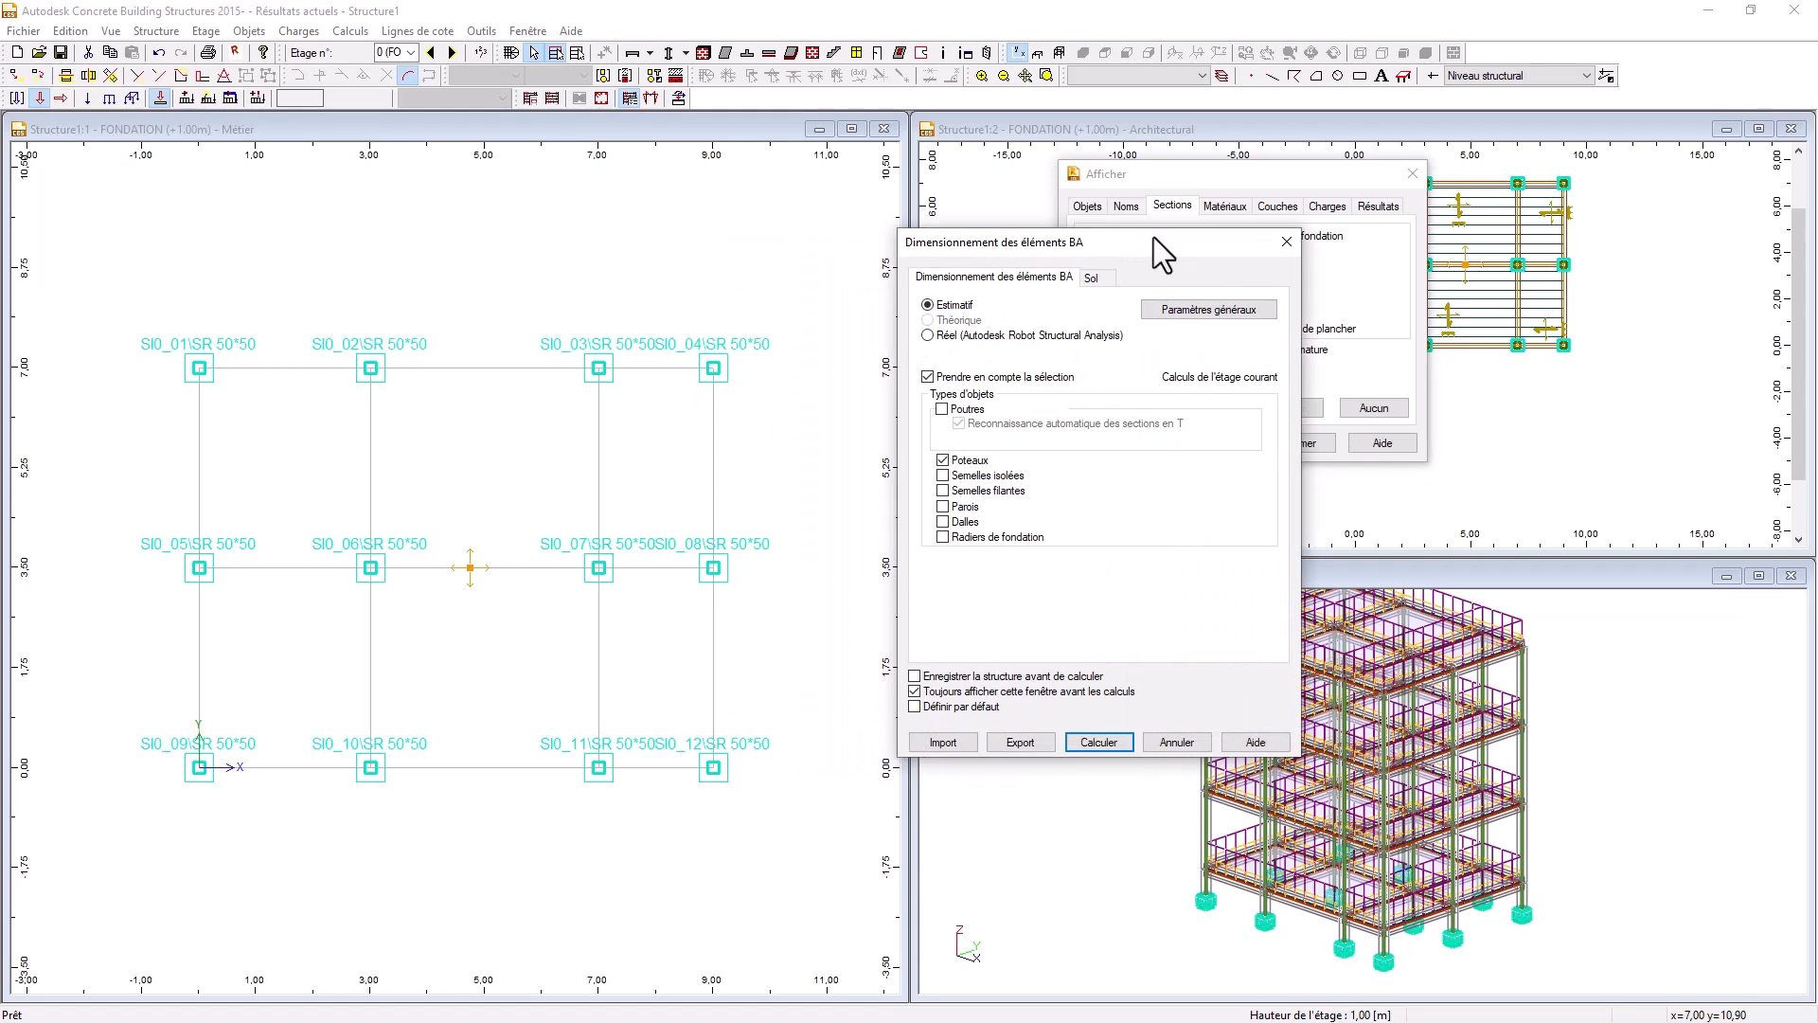
pyautogui.click(944, 461)
pyautogui.click(943, 475)
# - Release the fixed A and B dimensions of the isolated footings in their optimisation criteria
pyautogui.click(1195, 309)
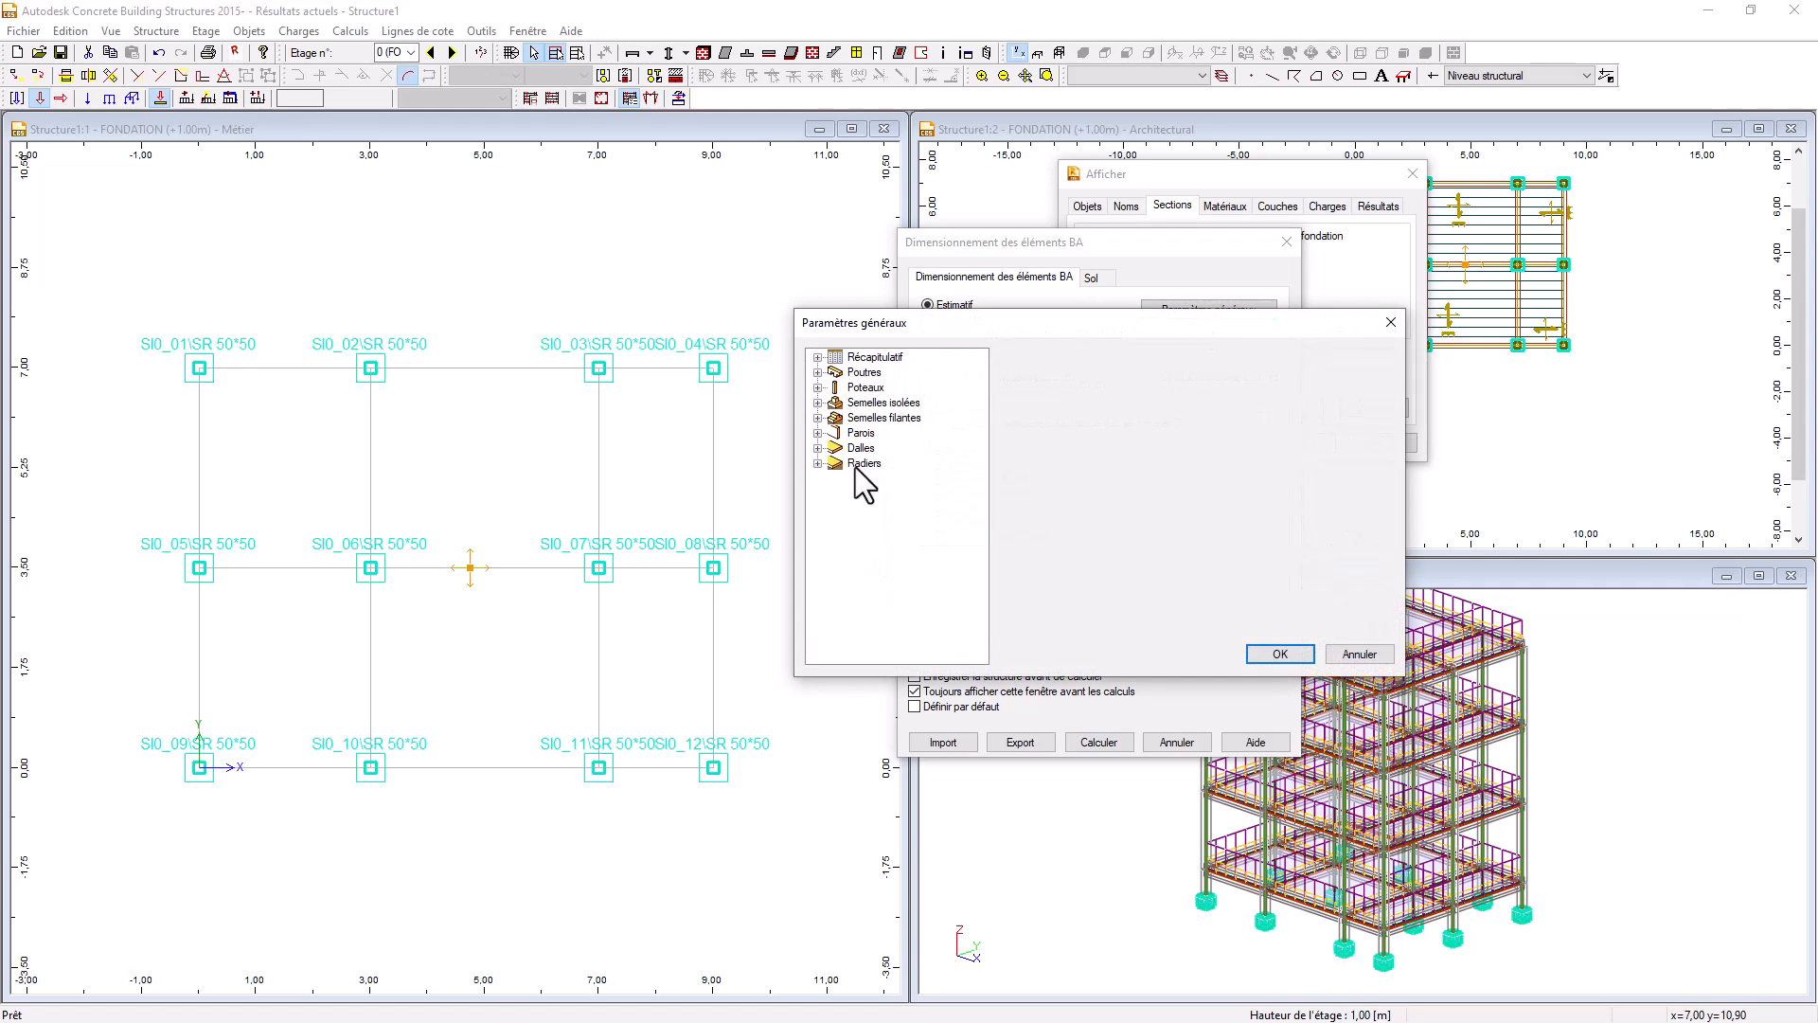
pyautogui.doubleClick(825, 405)
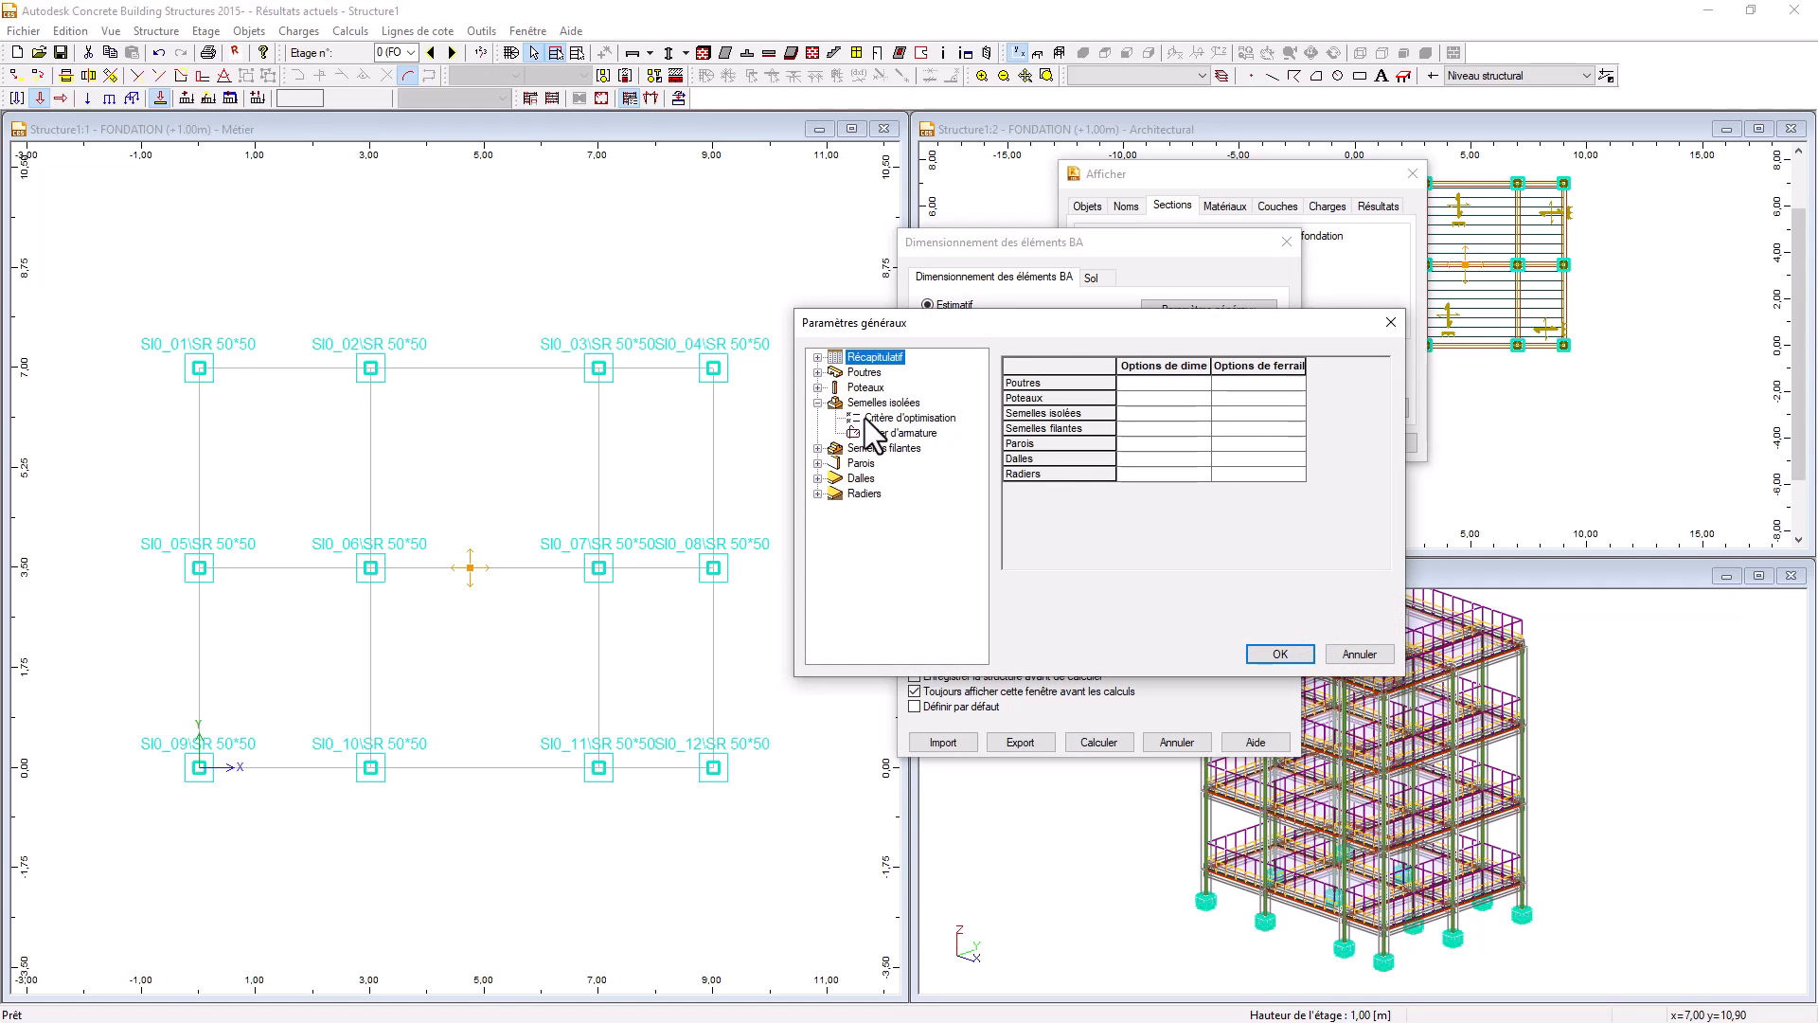
pyautogui.click(868, 417)
pyautogui.click(1015, 395)
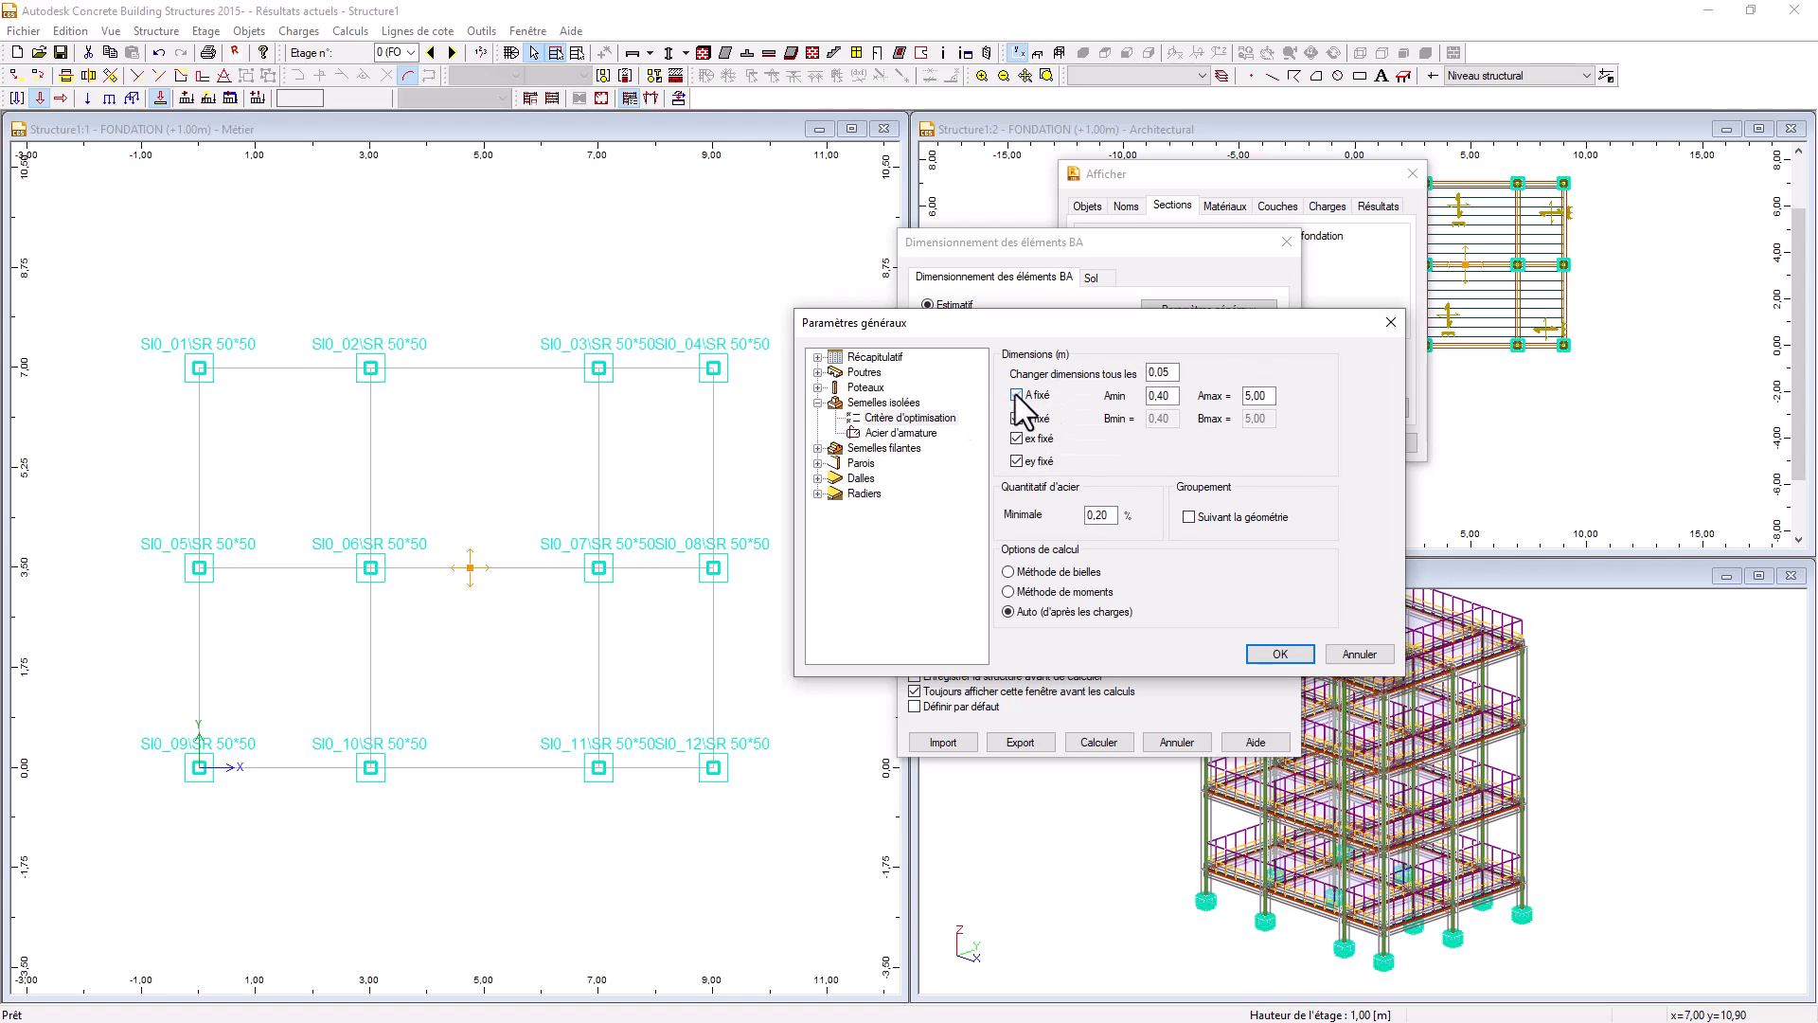
pyautogui.click(1018, 418)
# - Set the isolated footings' longitudinal and transverse reinforcing steel to HA 400 and accept the general parameters
pyautogui.click(896, 432)
pyautogui.click(1138, 397)
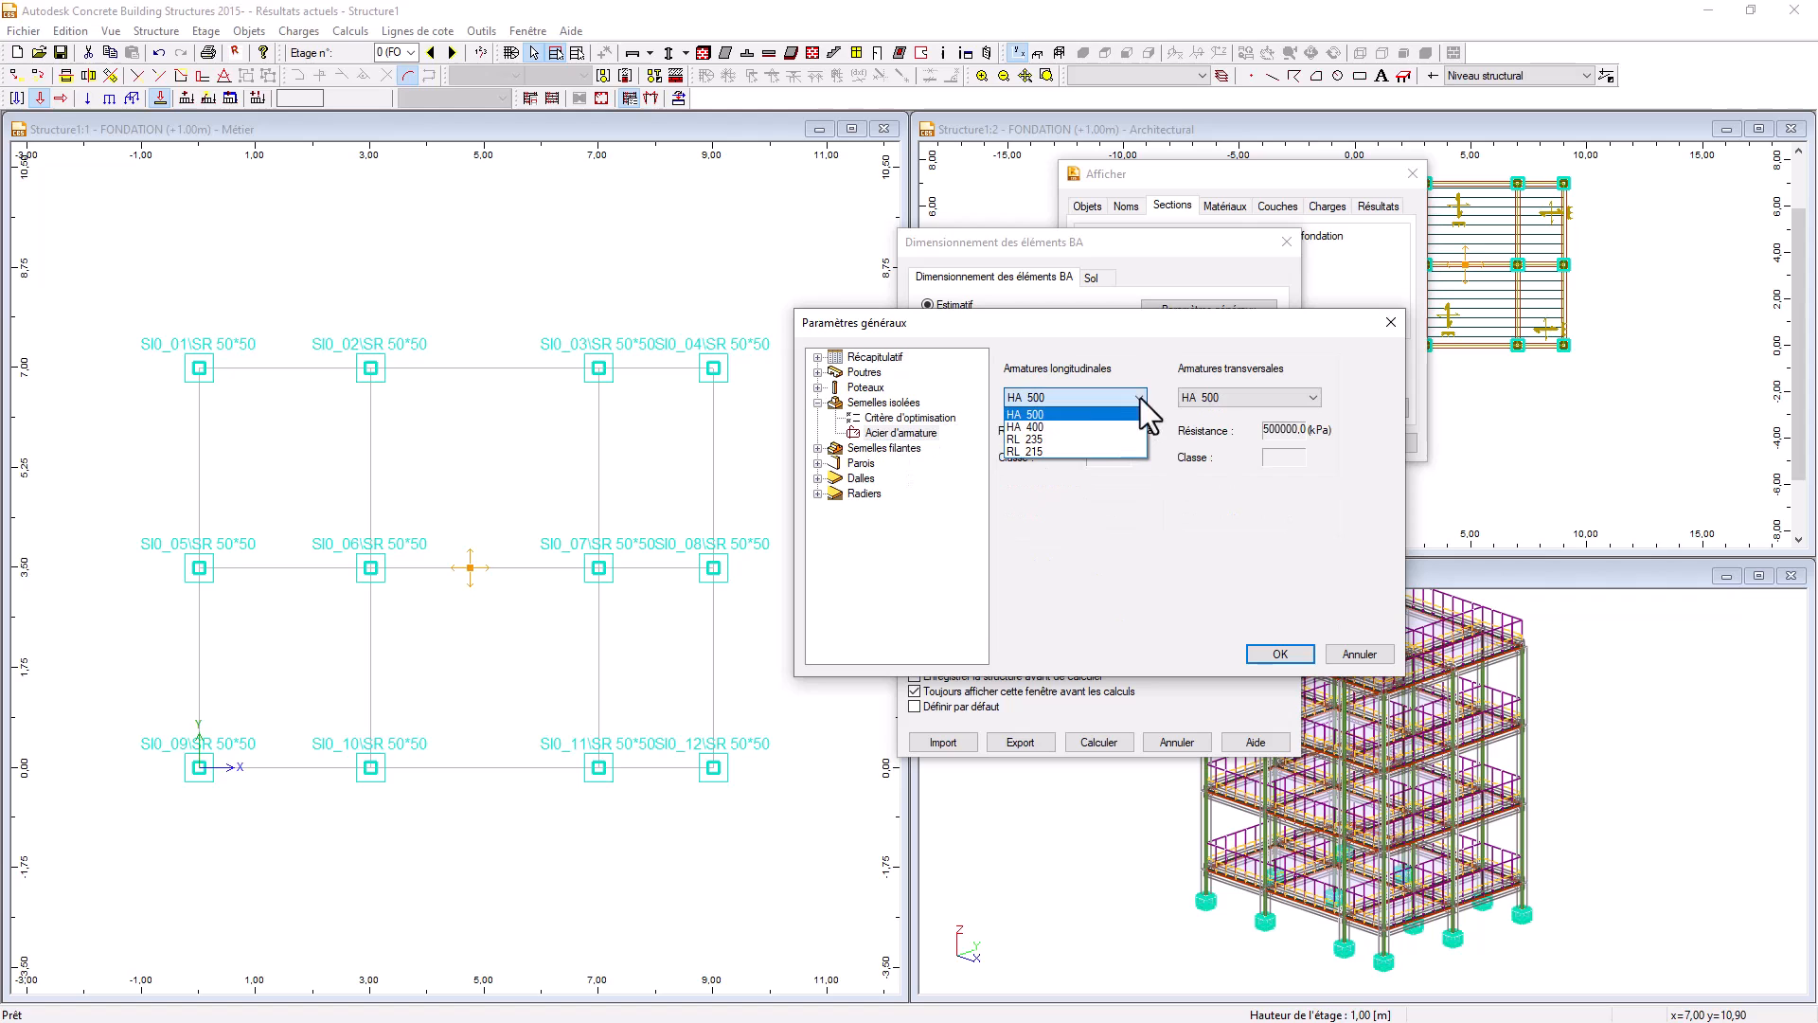
pyautogui.click(1080, 428)
pyautogui.click(1237, 397)
pyautogui.click(1236, 426)
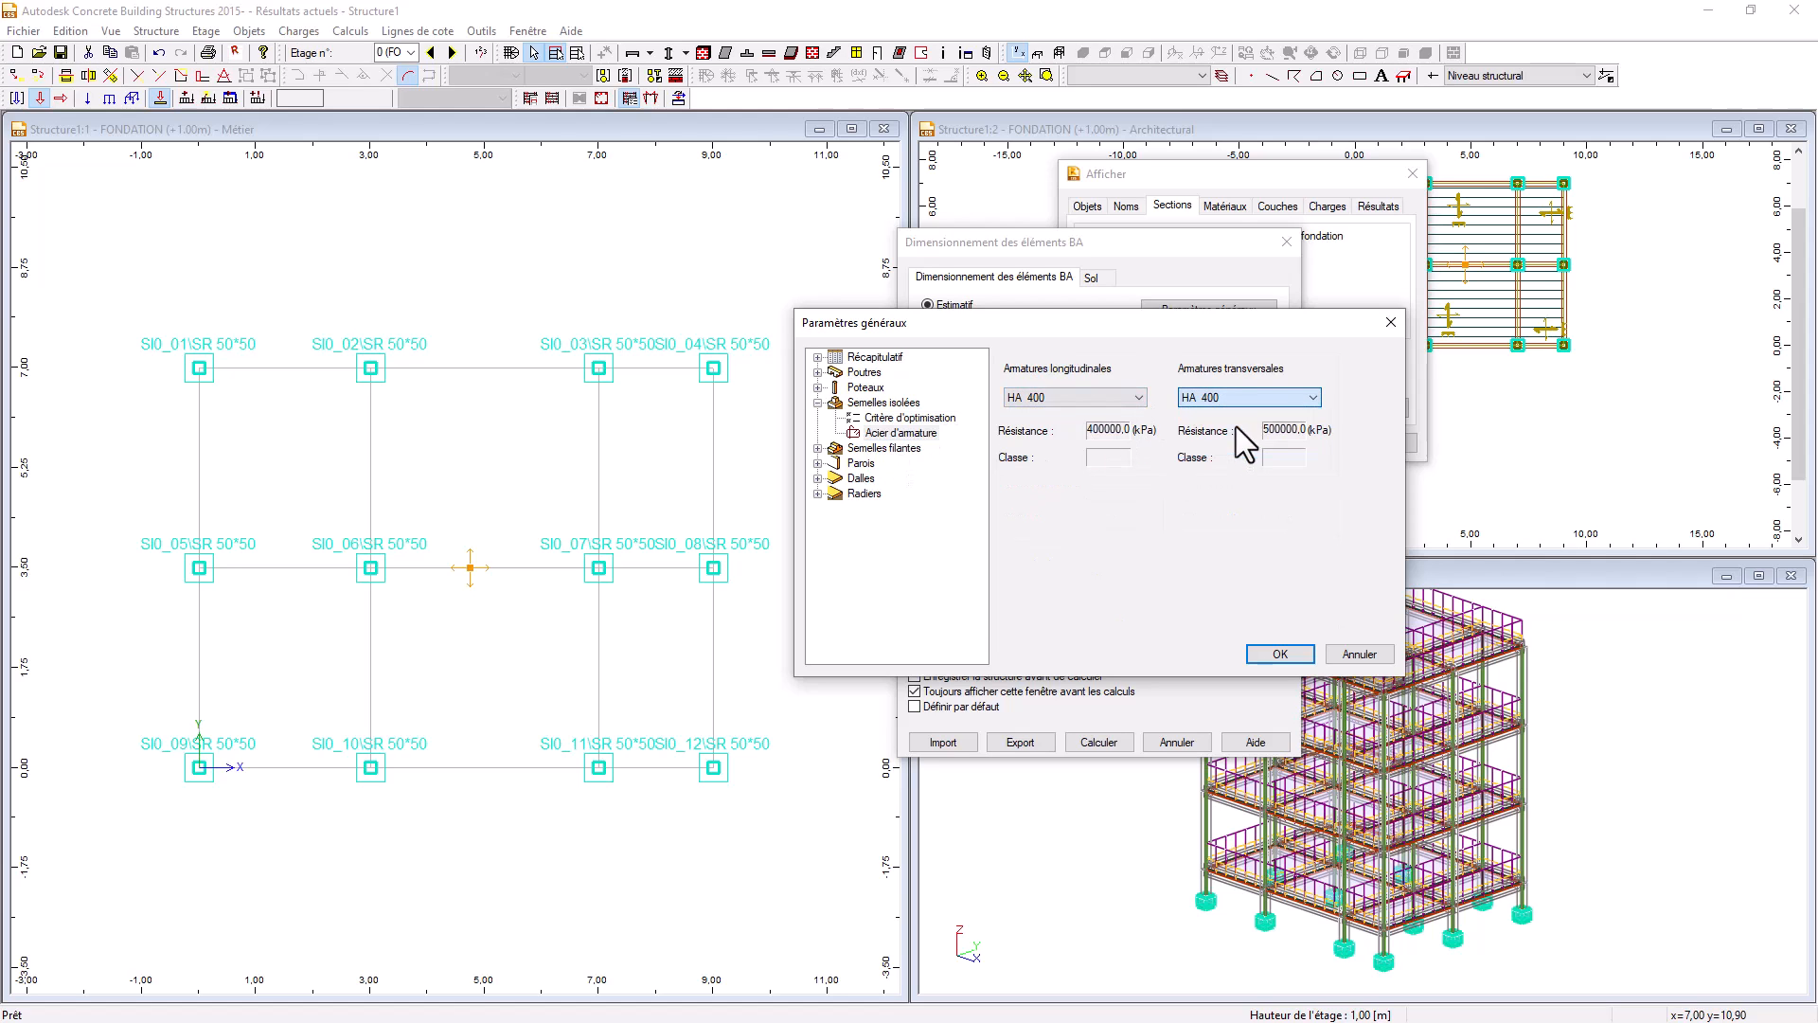
pyautogui.click(1296, 657)
# - Set the soil's failure stress to 600 kPa and calculate the dimensioning of the selected isolated footings
pyautogui.click(1095, 278)
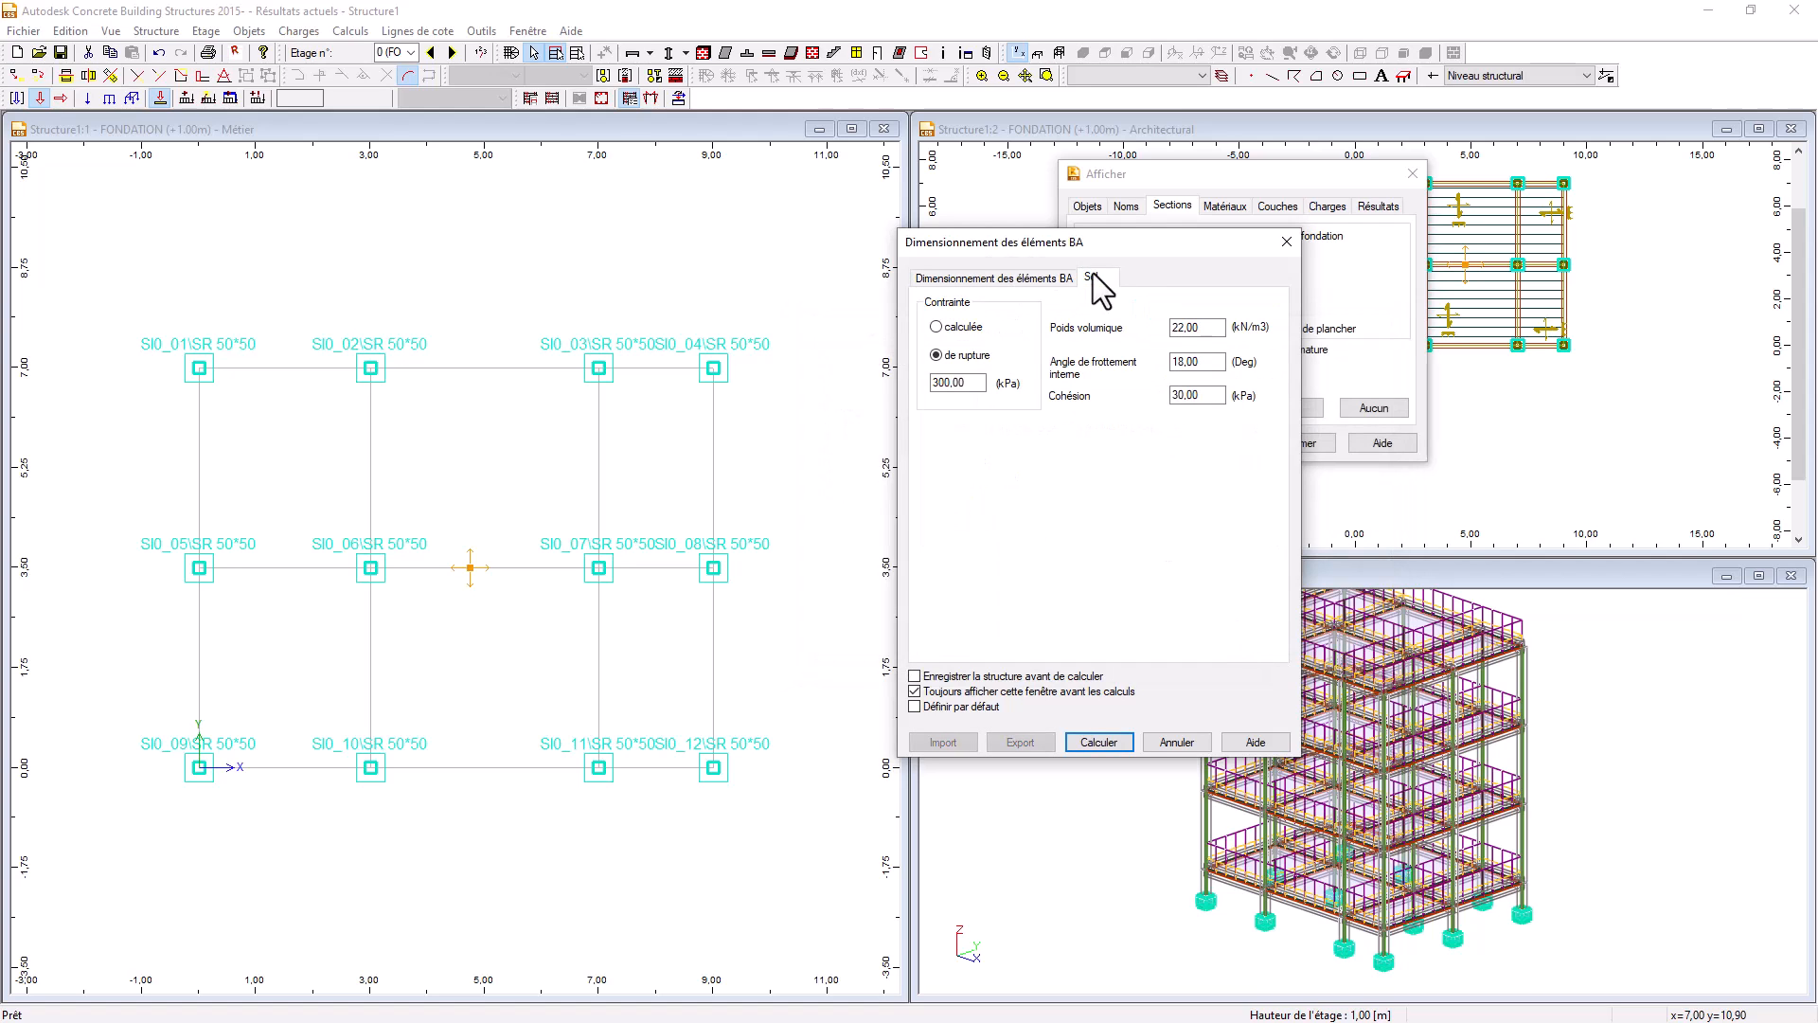
pyautogui.moveTo(983, 383); pyautogui.dragTo(899, 384)
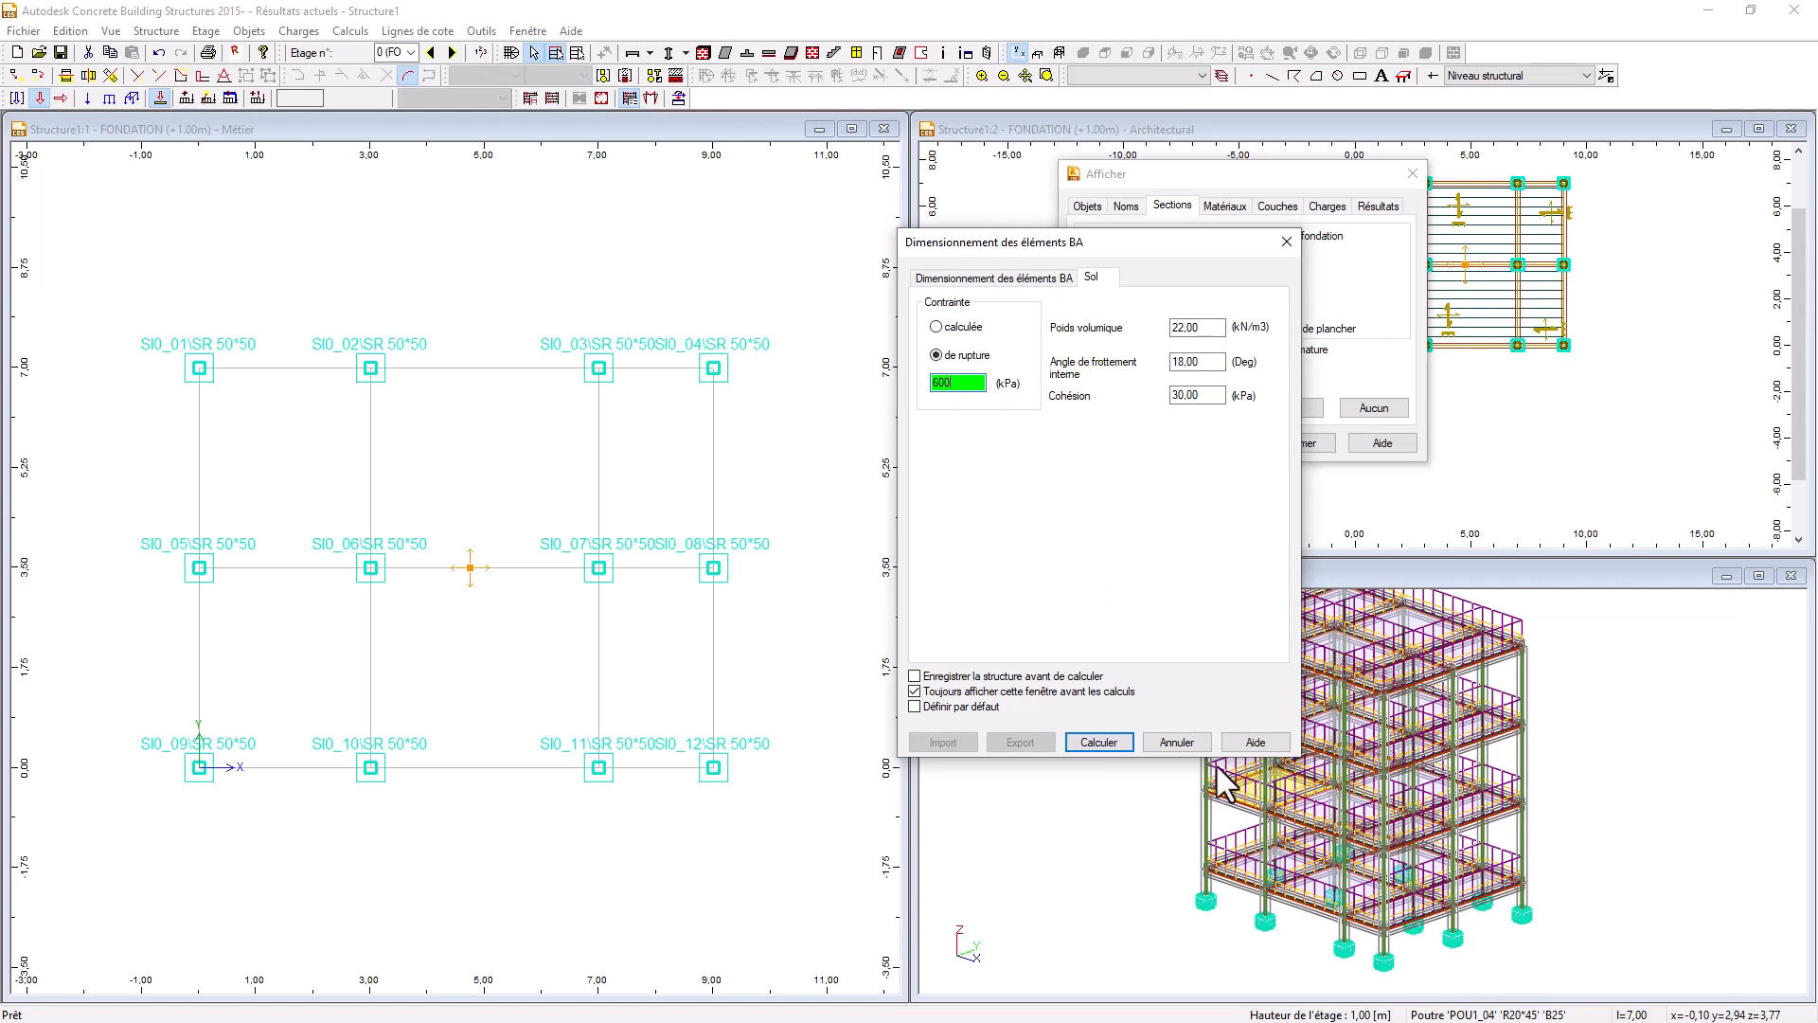
pyautogui.click(1093, 741)
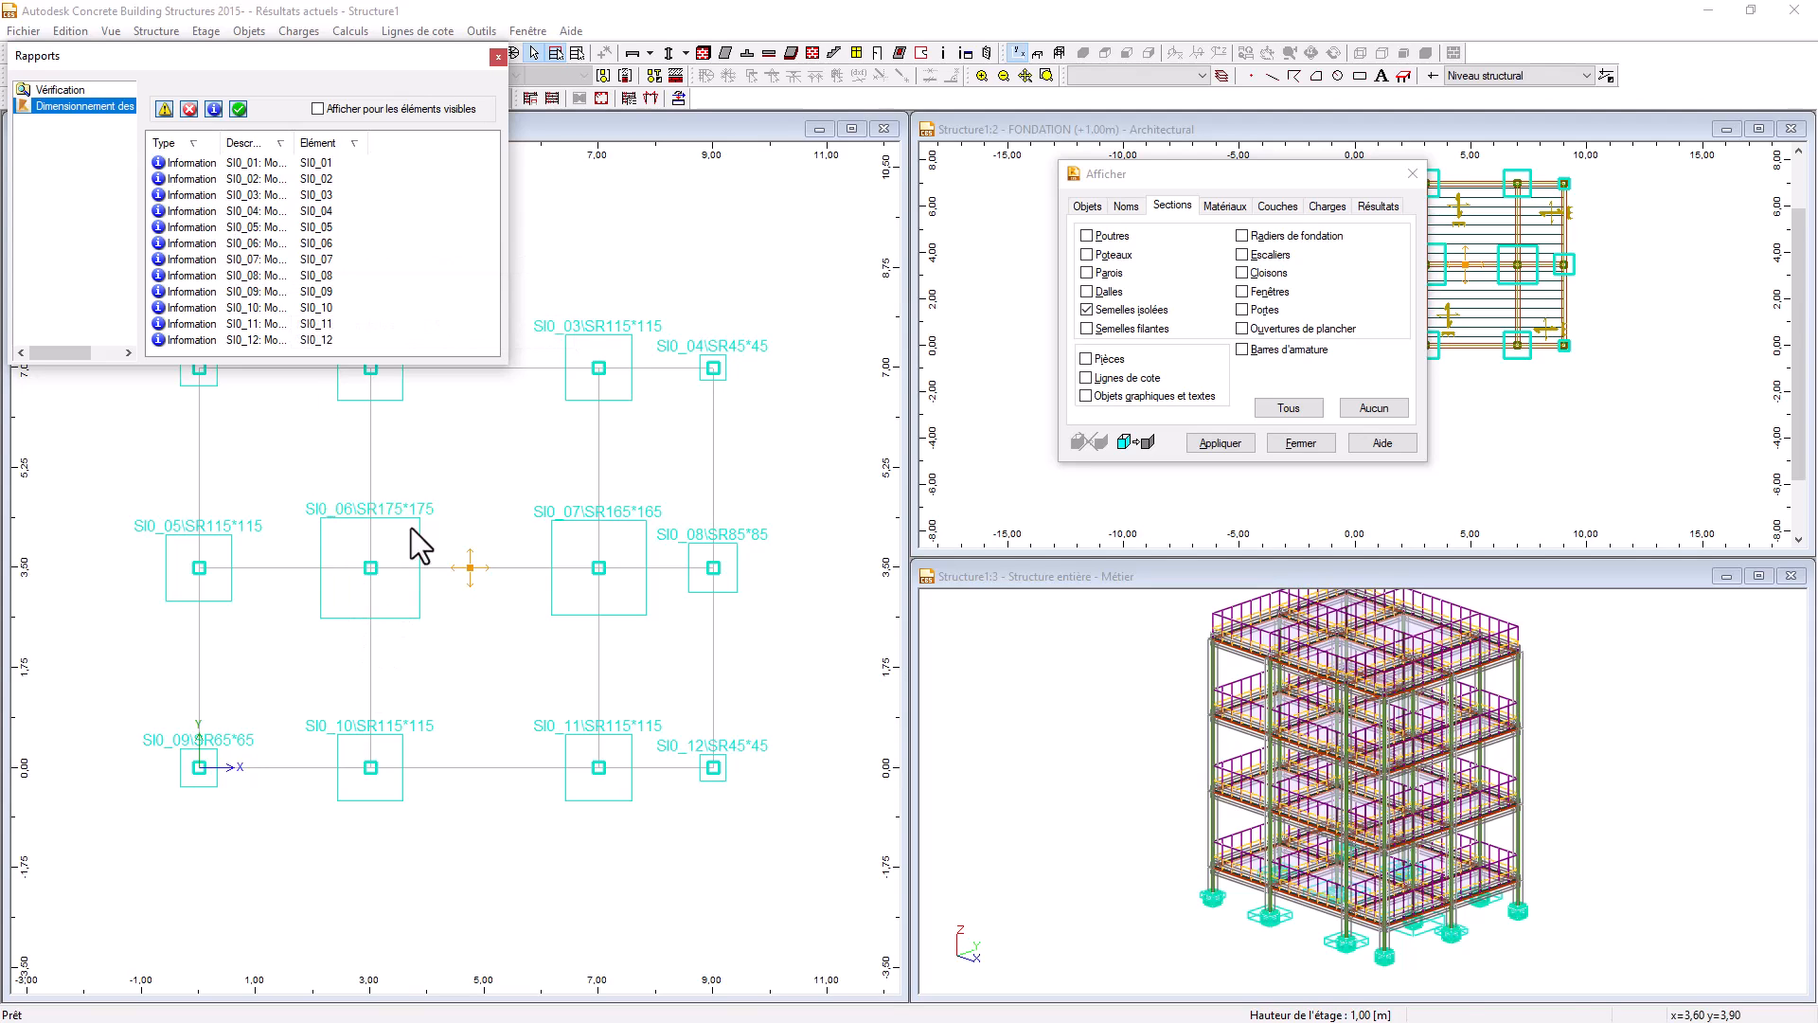
# - Close the isolated footings' dimensioning report and bring the foundation plan back into full view
pyautogui.click(412, 479)
pyautogui.scroll(-1, 436, 473)
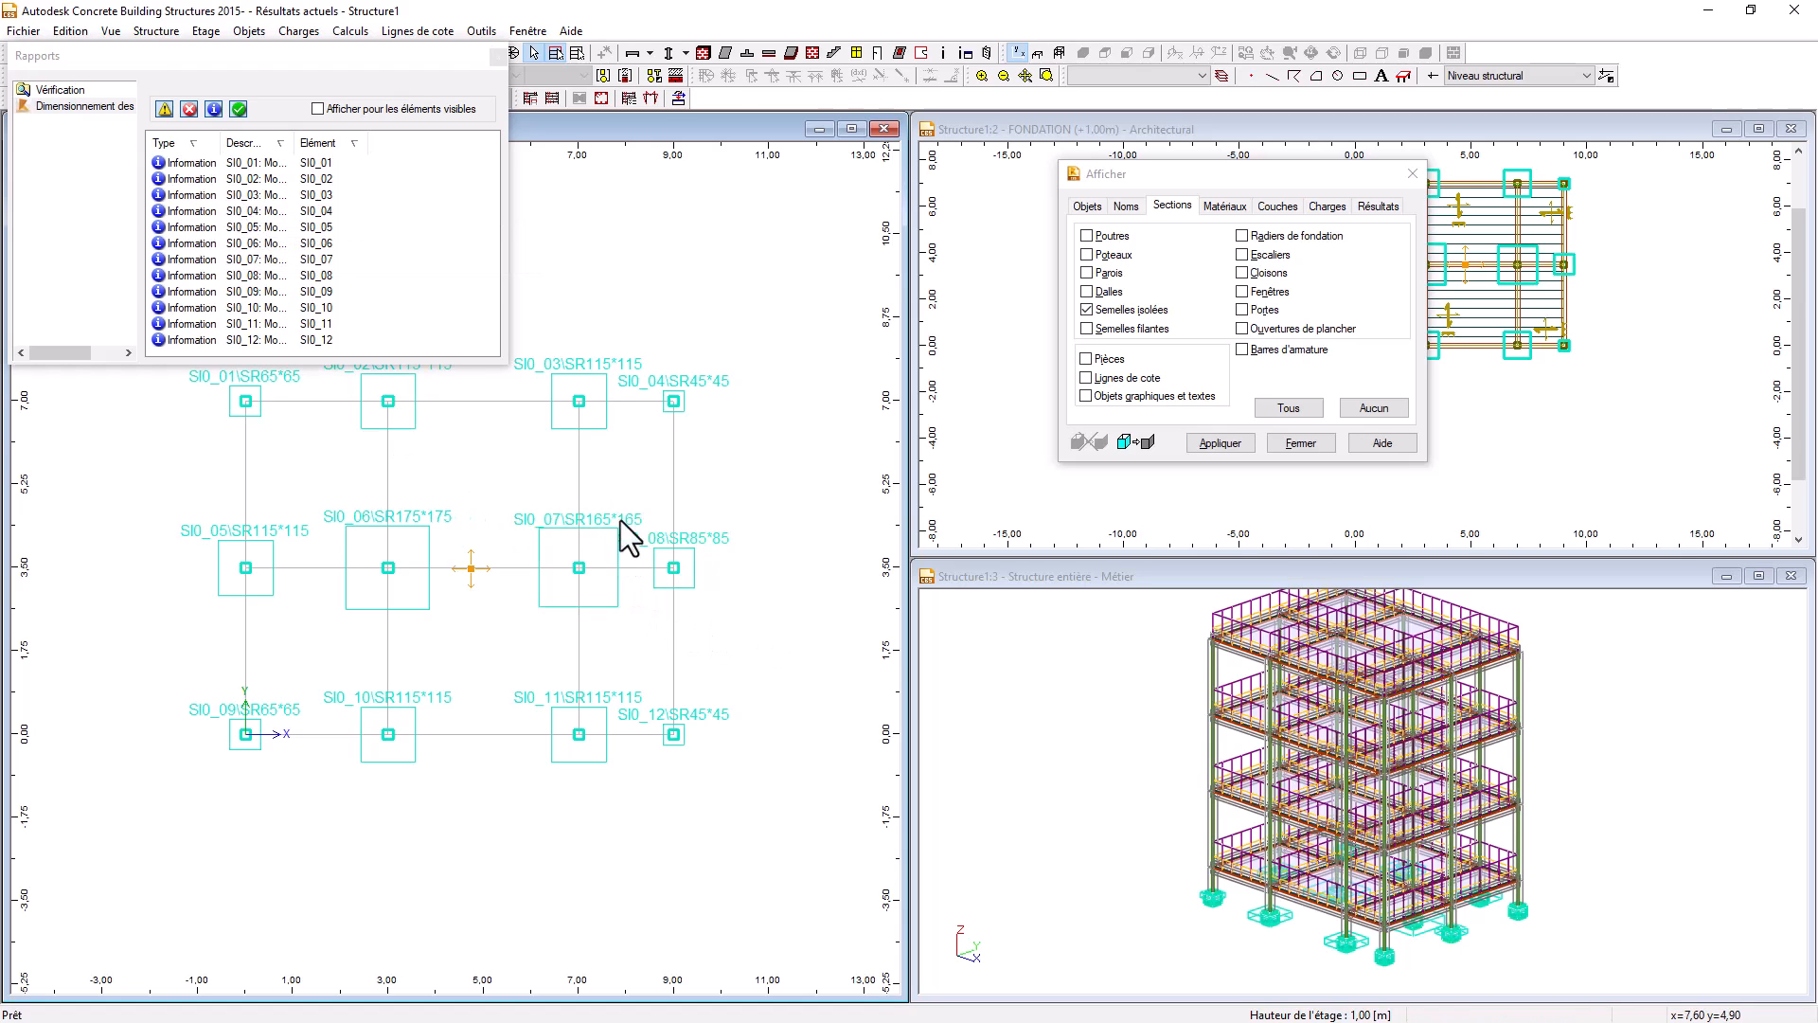
pyautogui.click(498, 57)
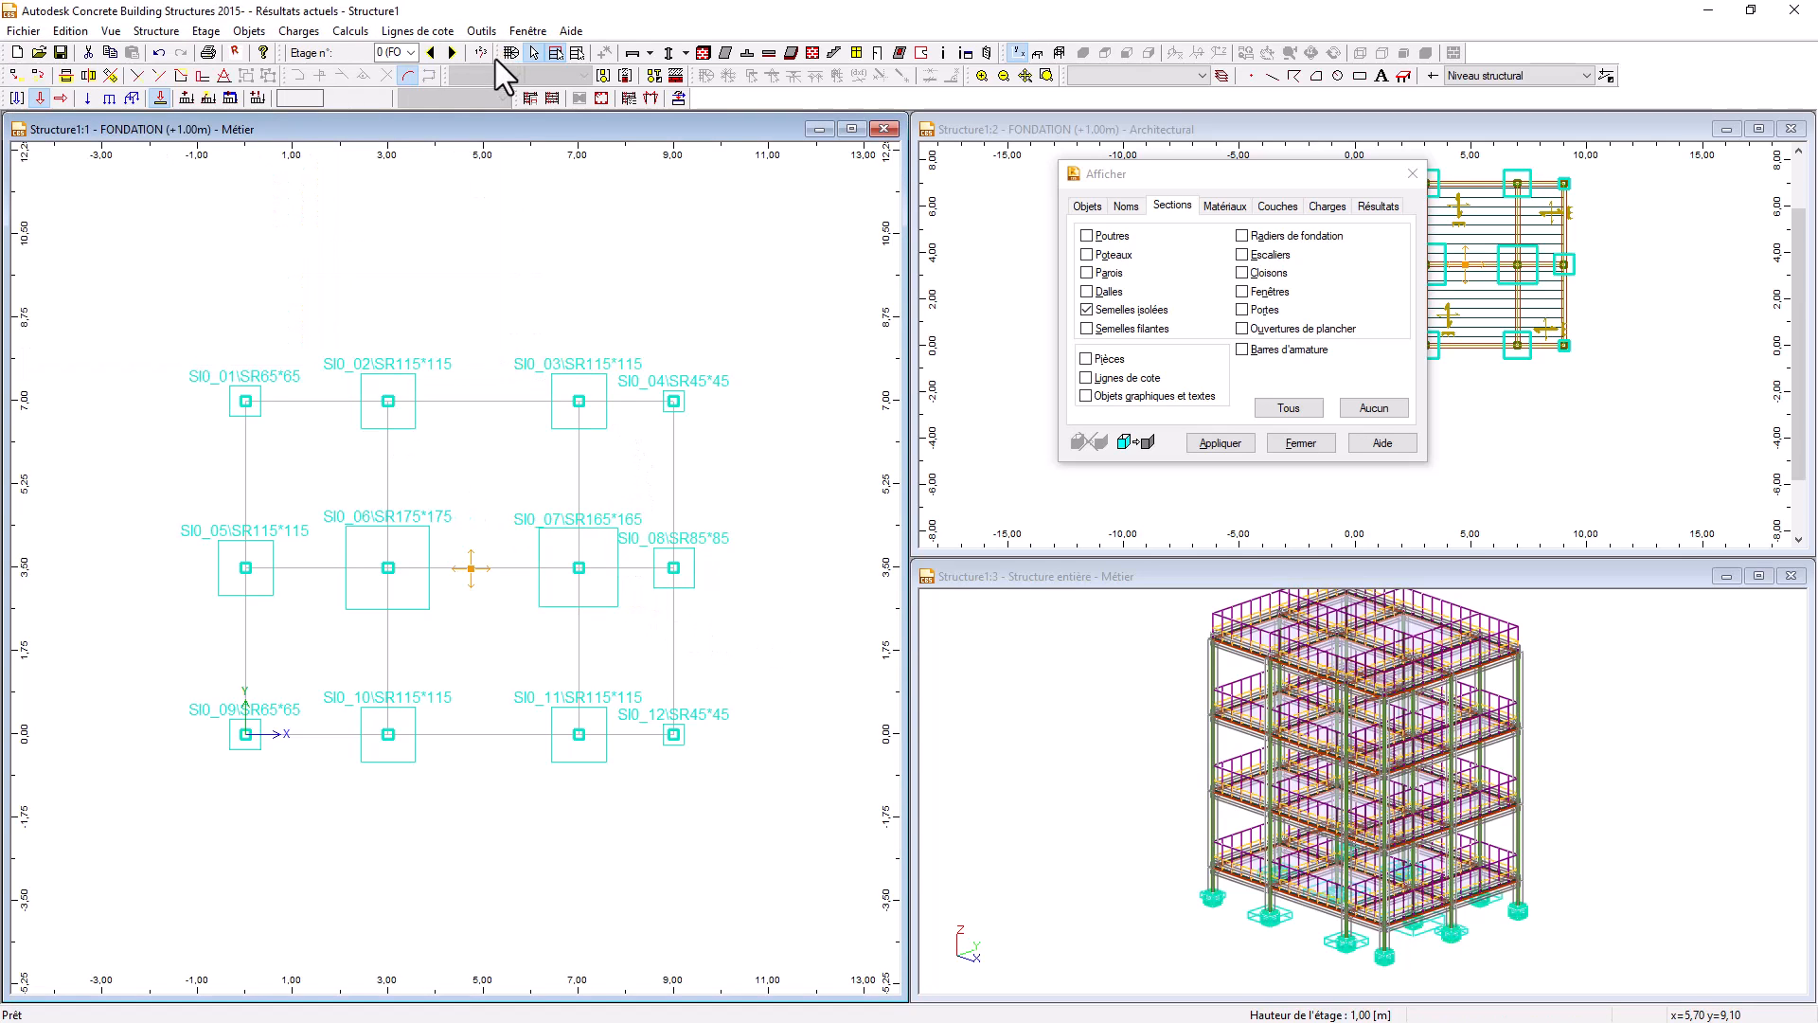
pyautogui.scroll(1, 426, 312)
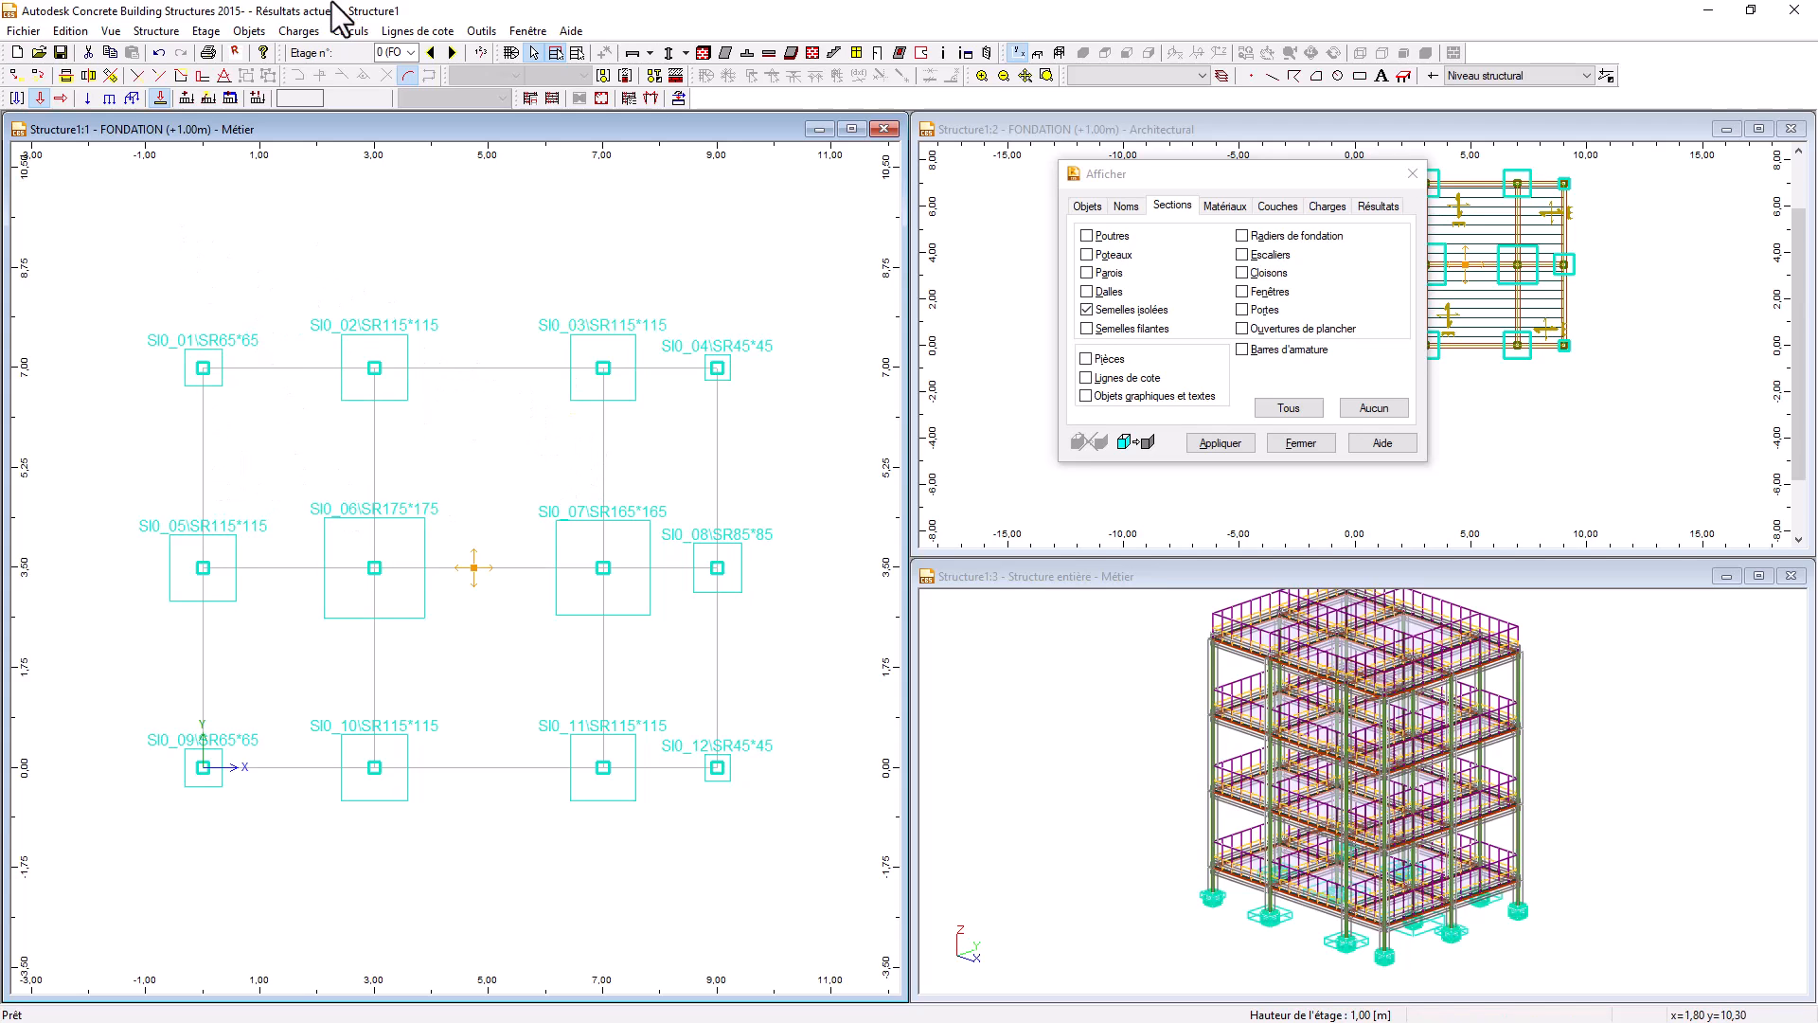
# - Try to add automatic dimension lines to the foundation plan, first without a selection and again with the upper row of footings selected
pyautogui.click(416, 32)
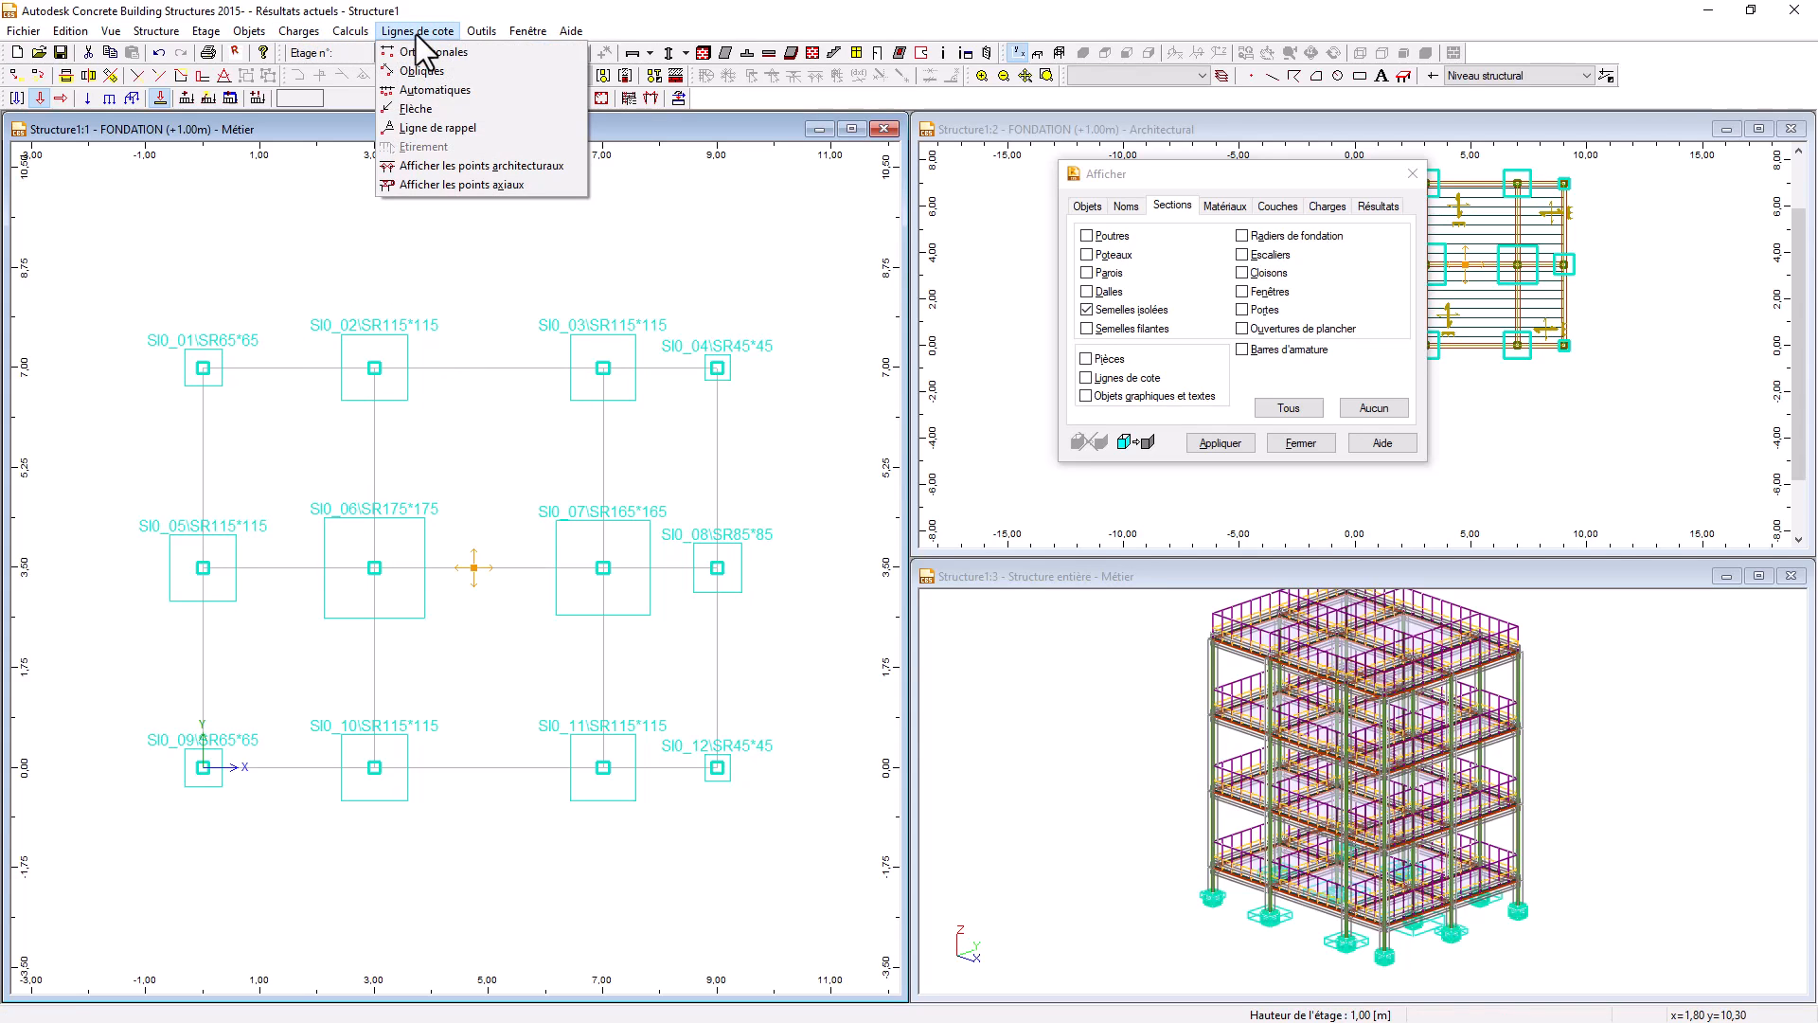
pyautogui.click(423, 91)
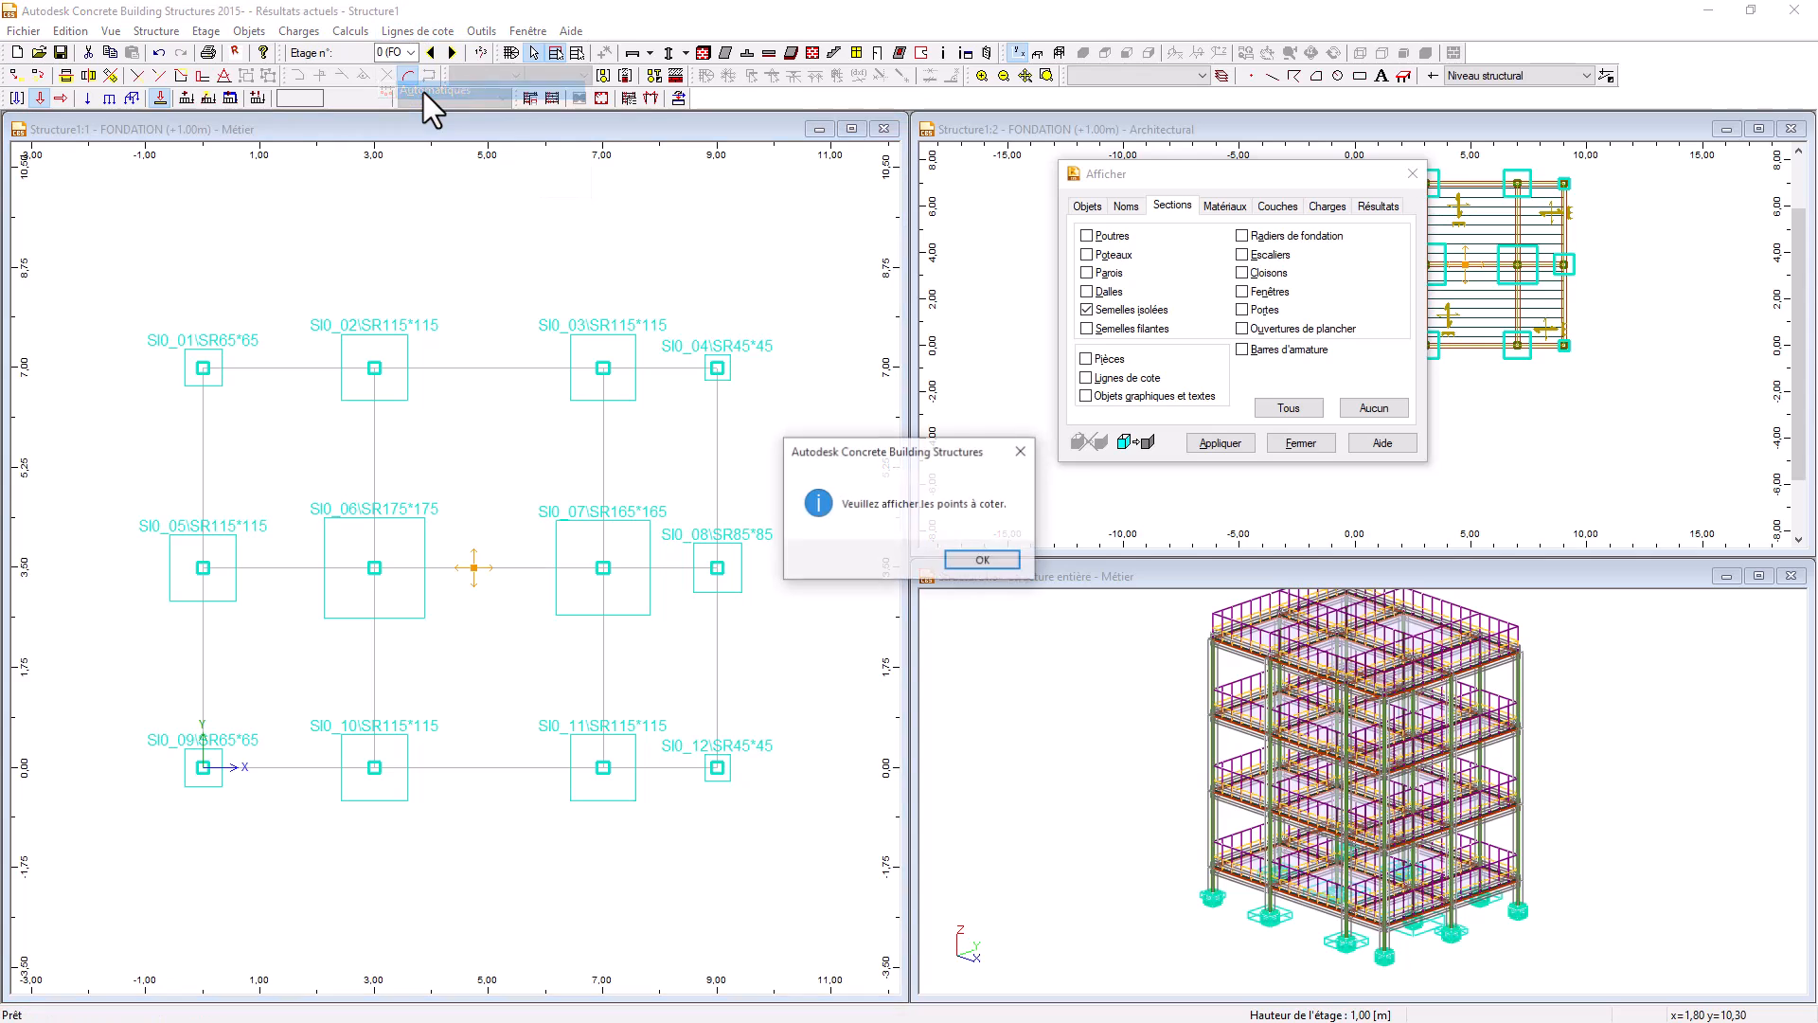
pyautogui.click(1021, 451)
pyautogui.moveTo(131, 265); pyautogui.dragTo(793, 425)
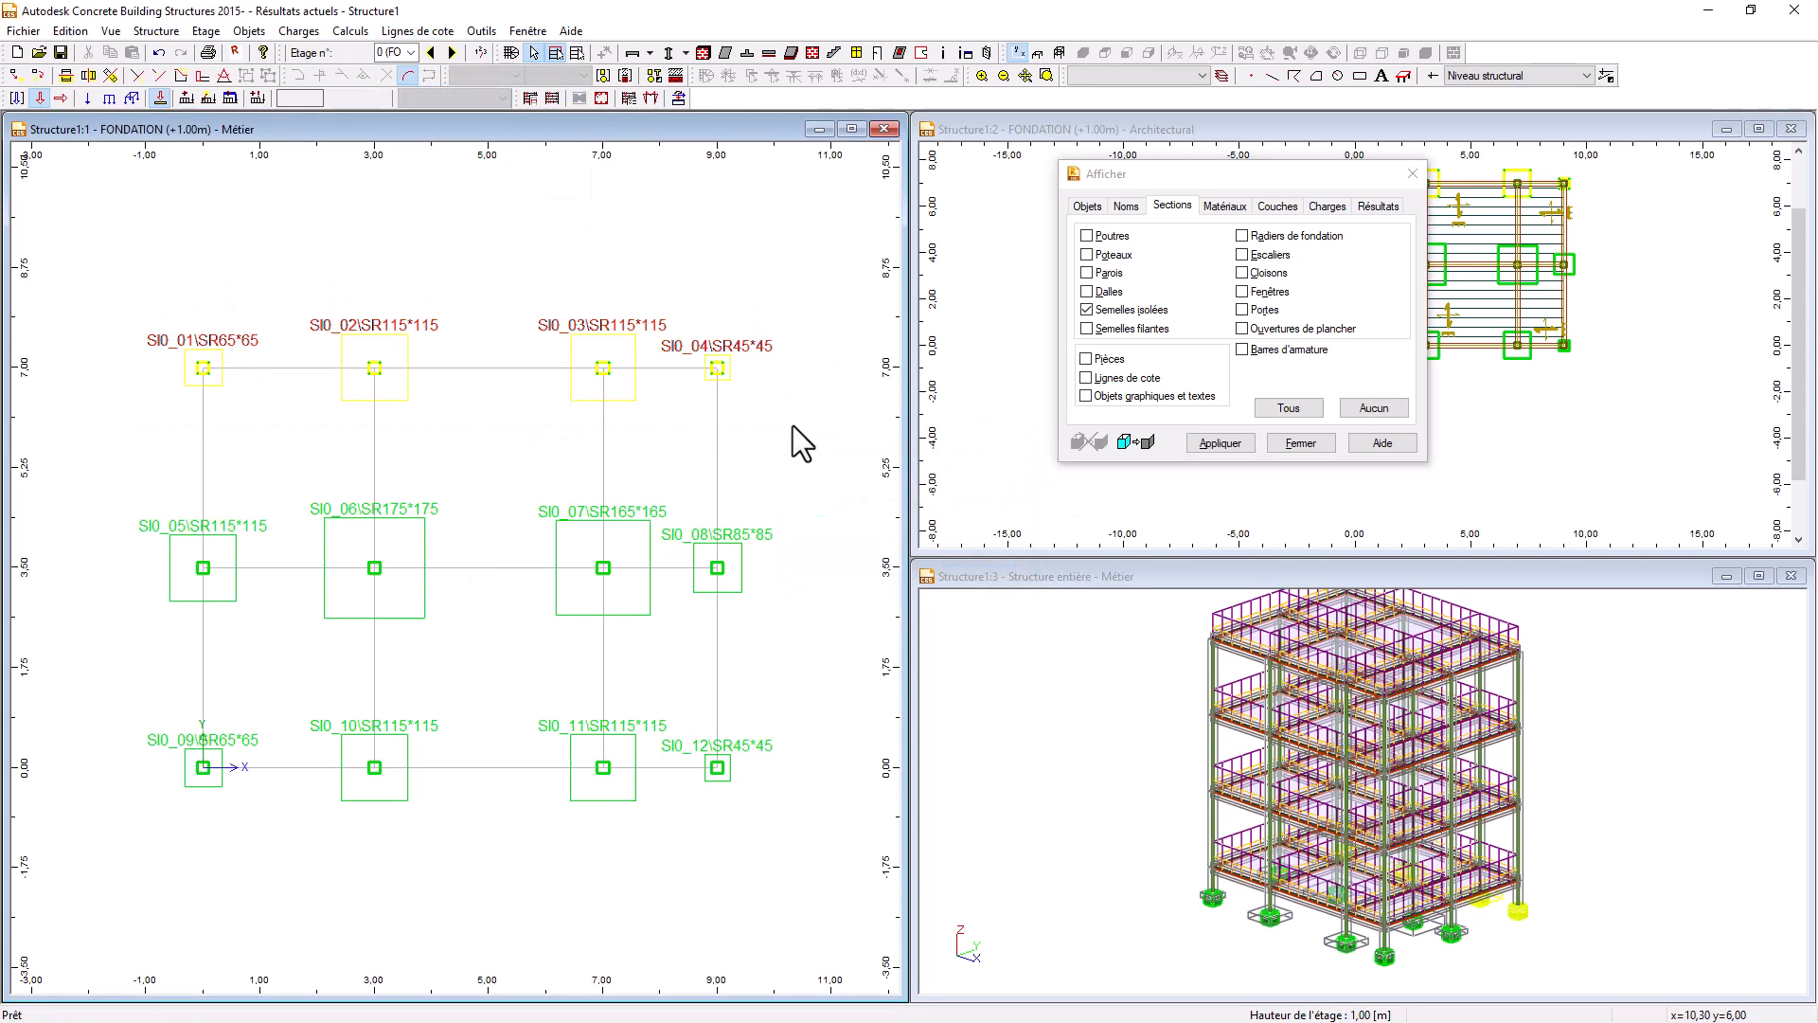
pyautogui.click(409, 31)
pyautogui.click(441, 91)
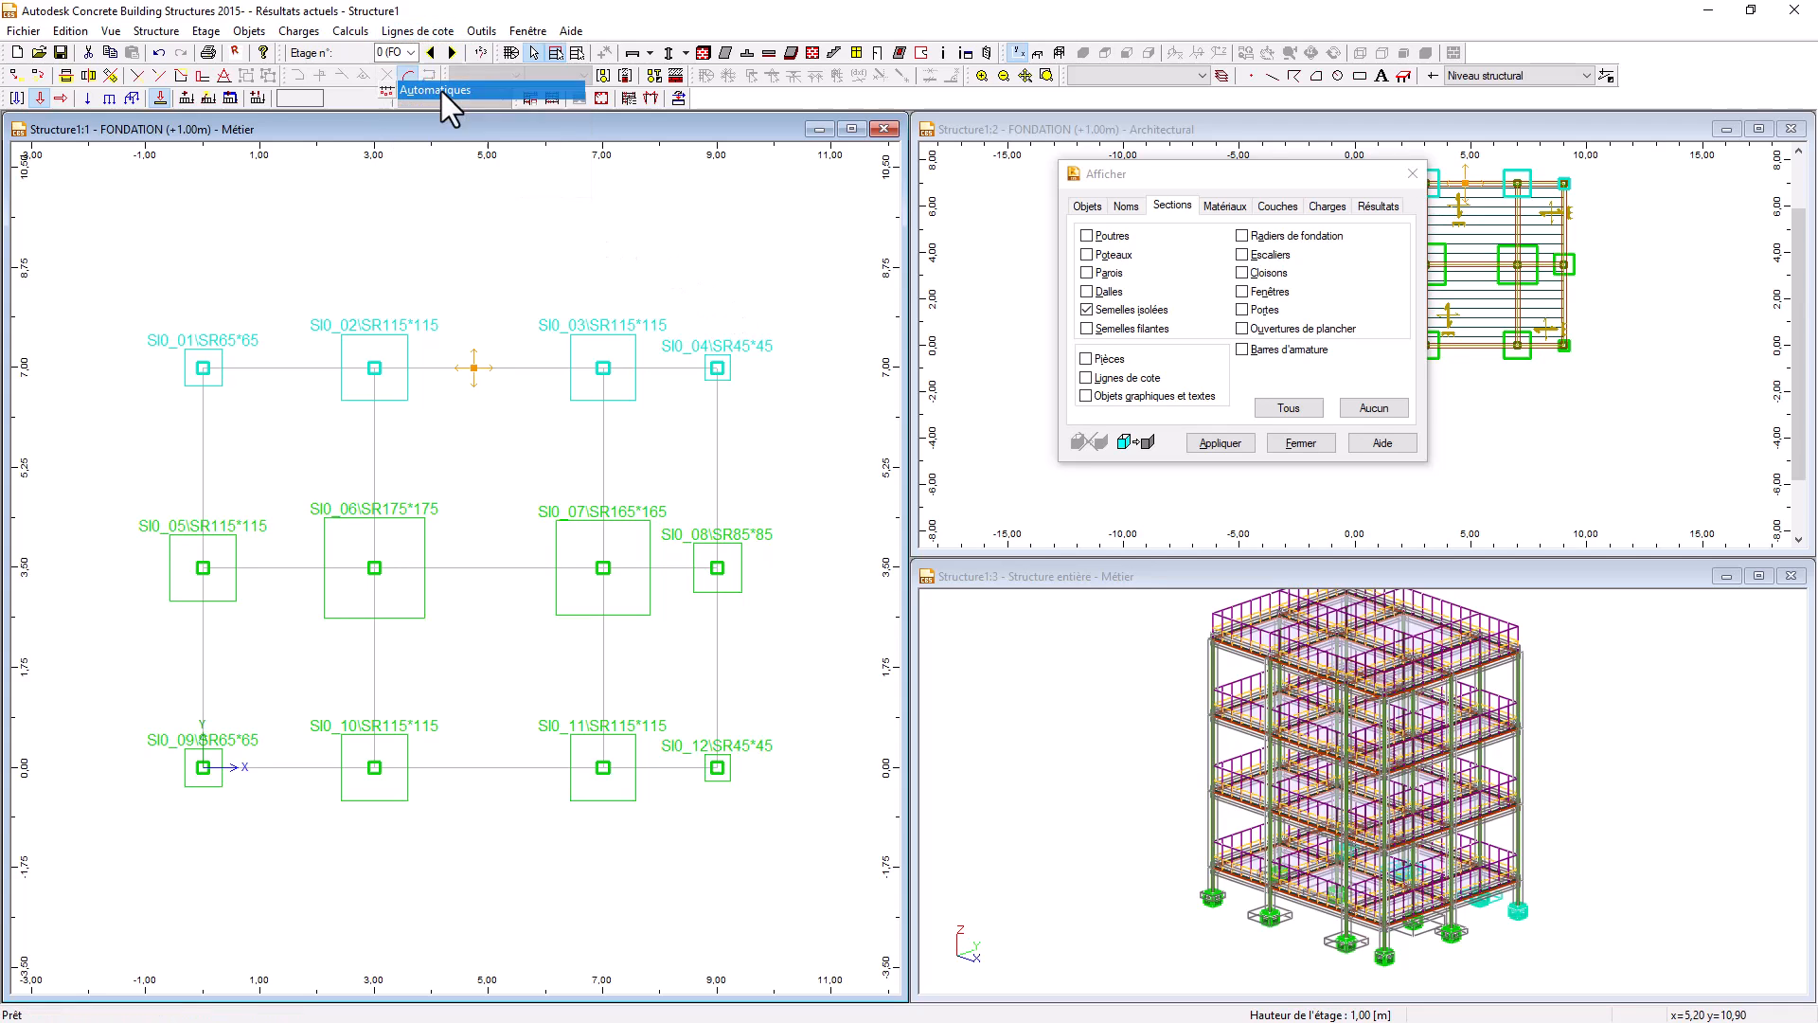
pyautogui.click(980, 559)
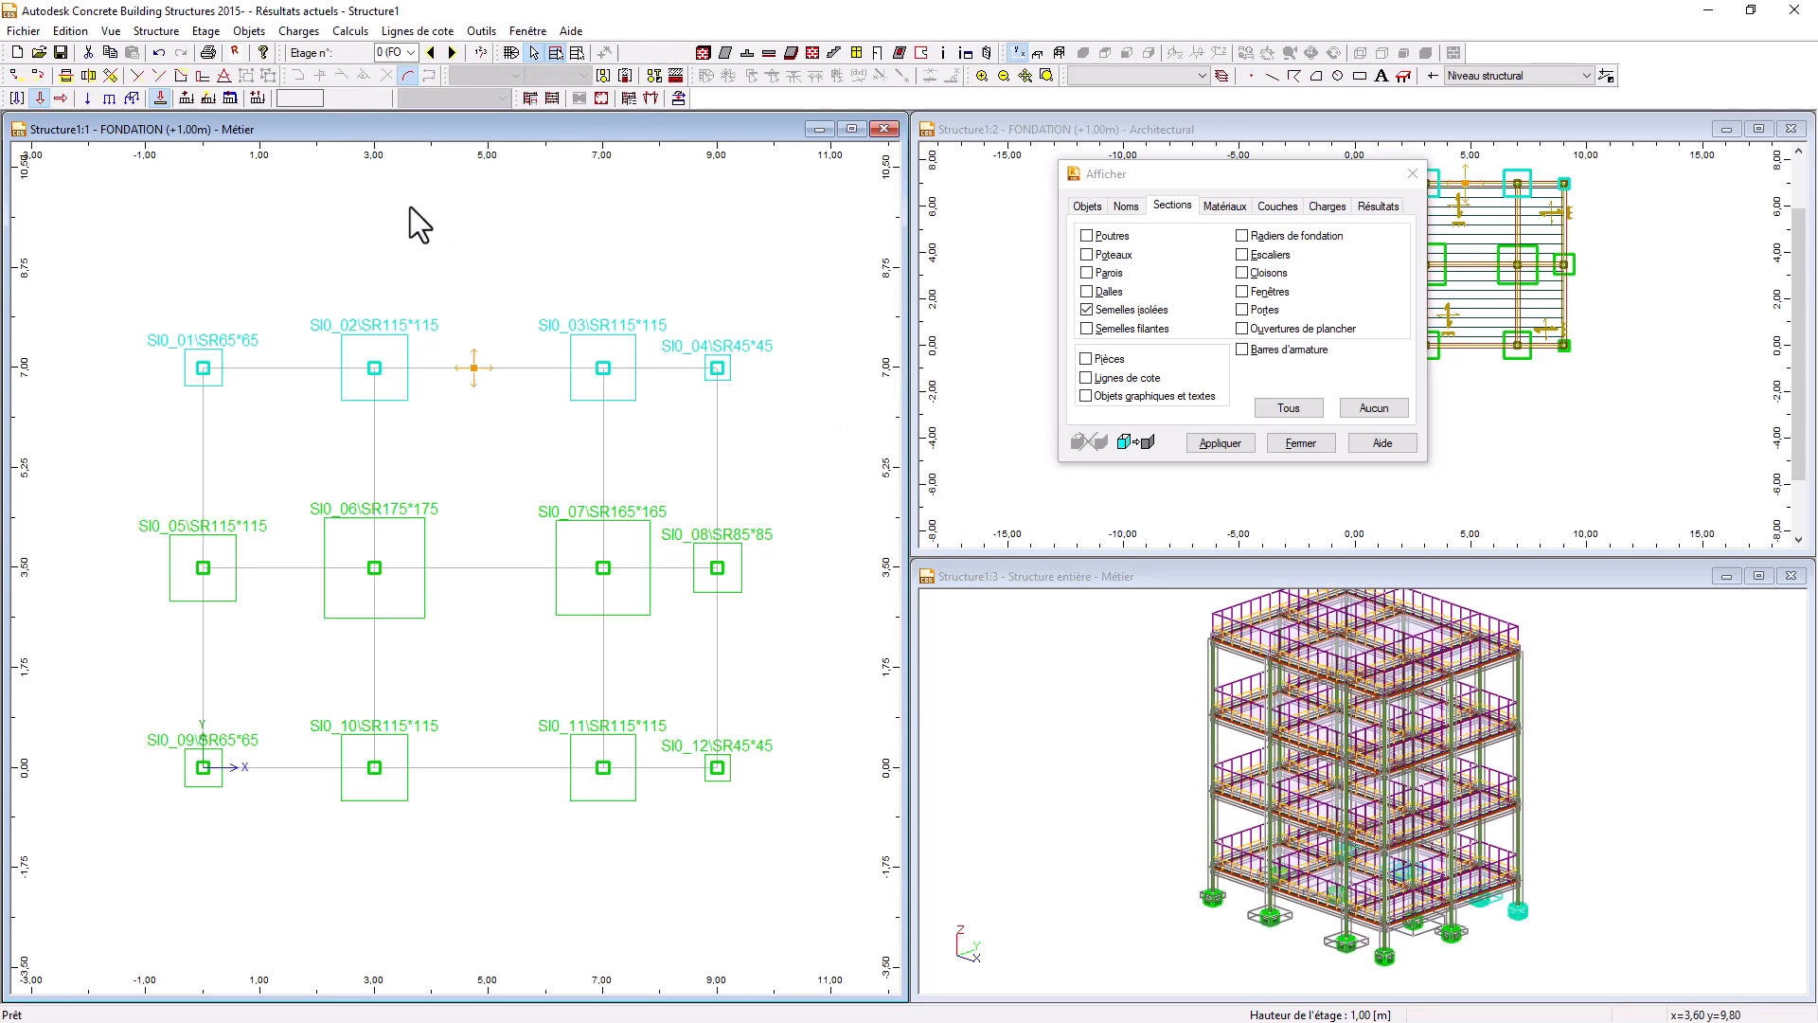
pyautogui.click(481, 311)
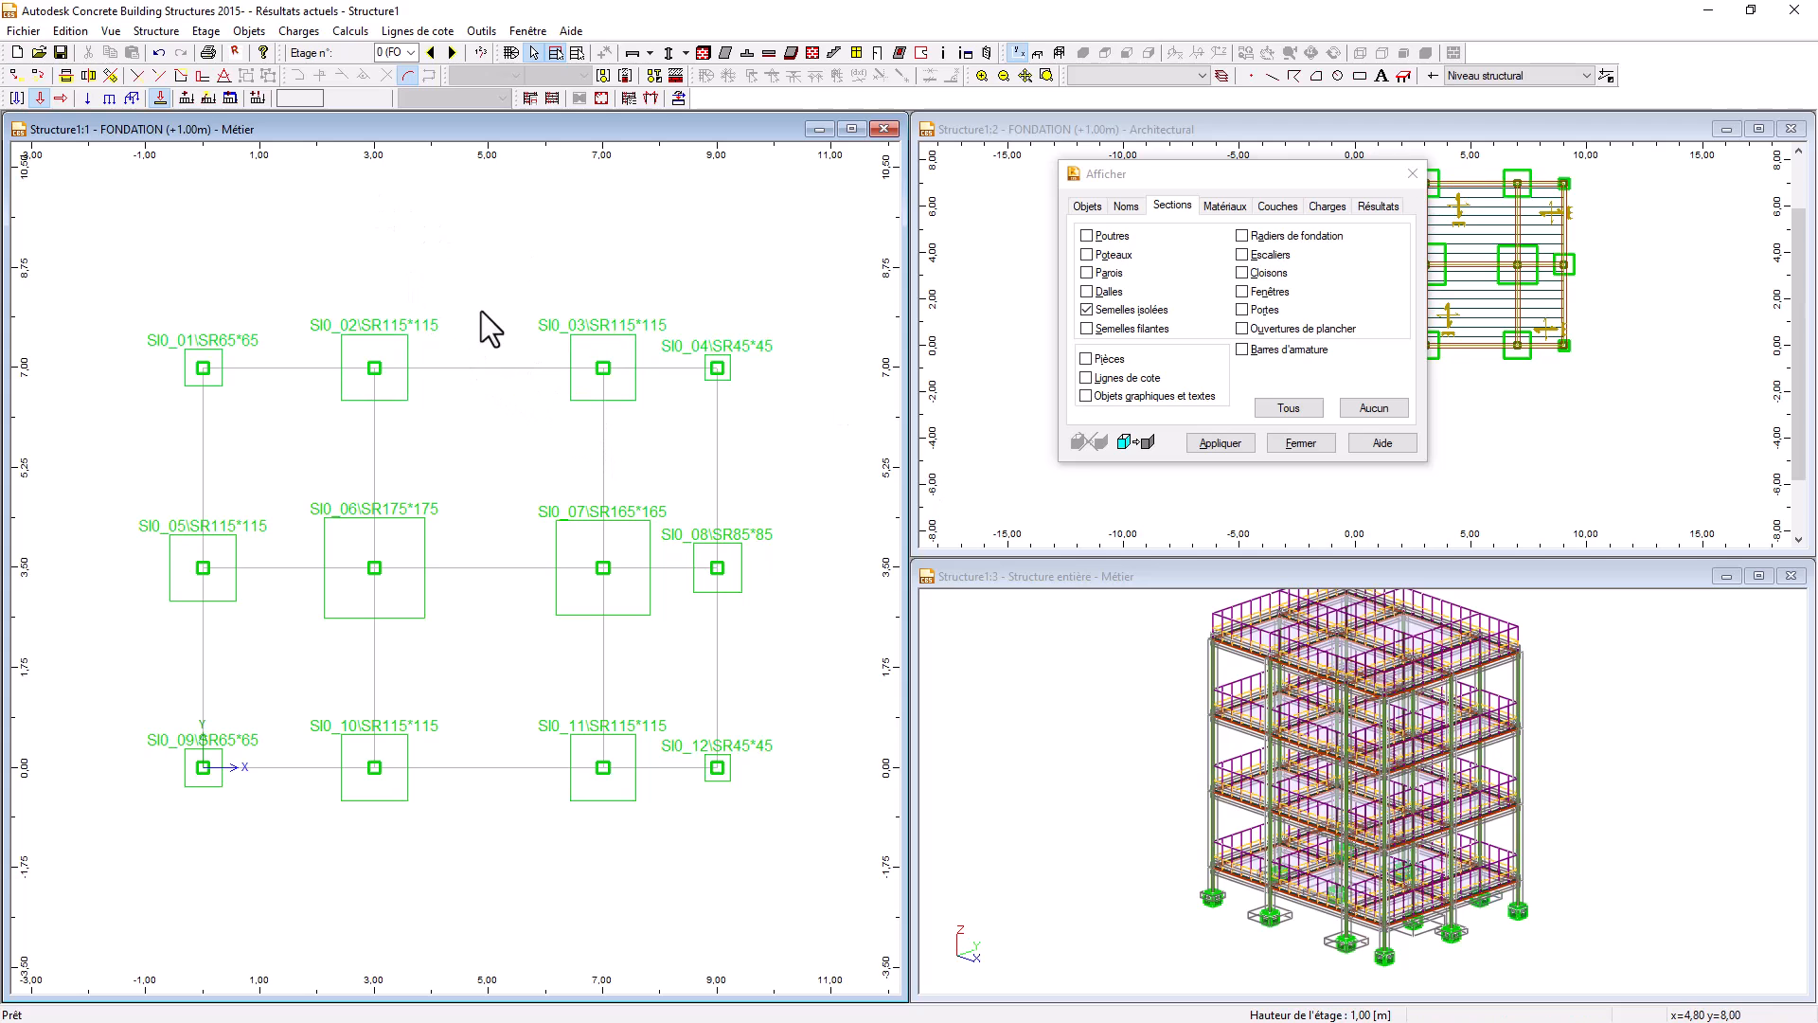
# - Add an orthogonal dimension chain above the upper row of footings, SI0_01 to SI0_04, and allow dimension lines to be displayed
pyautogui.click(418, 30)
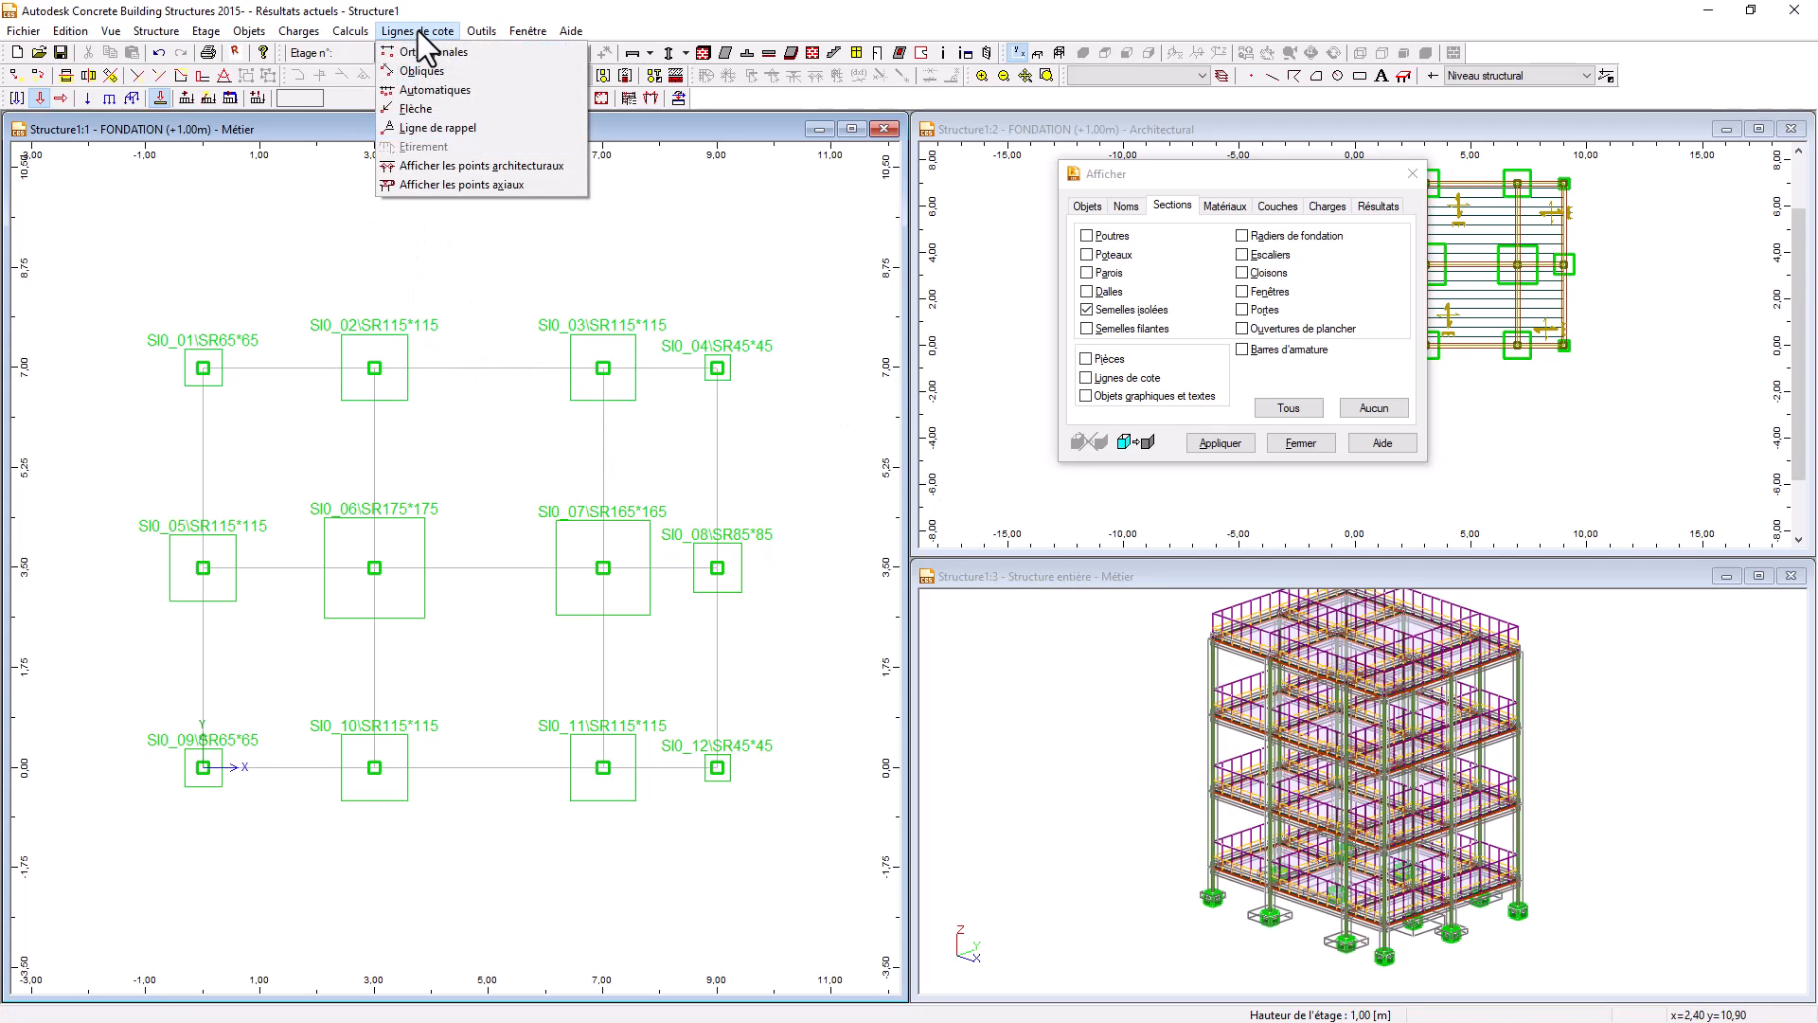
pyautogui.click(421, 53)
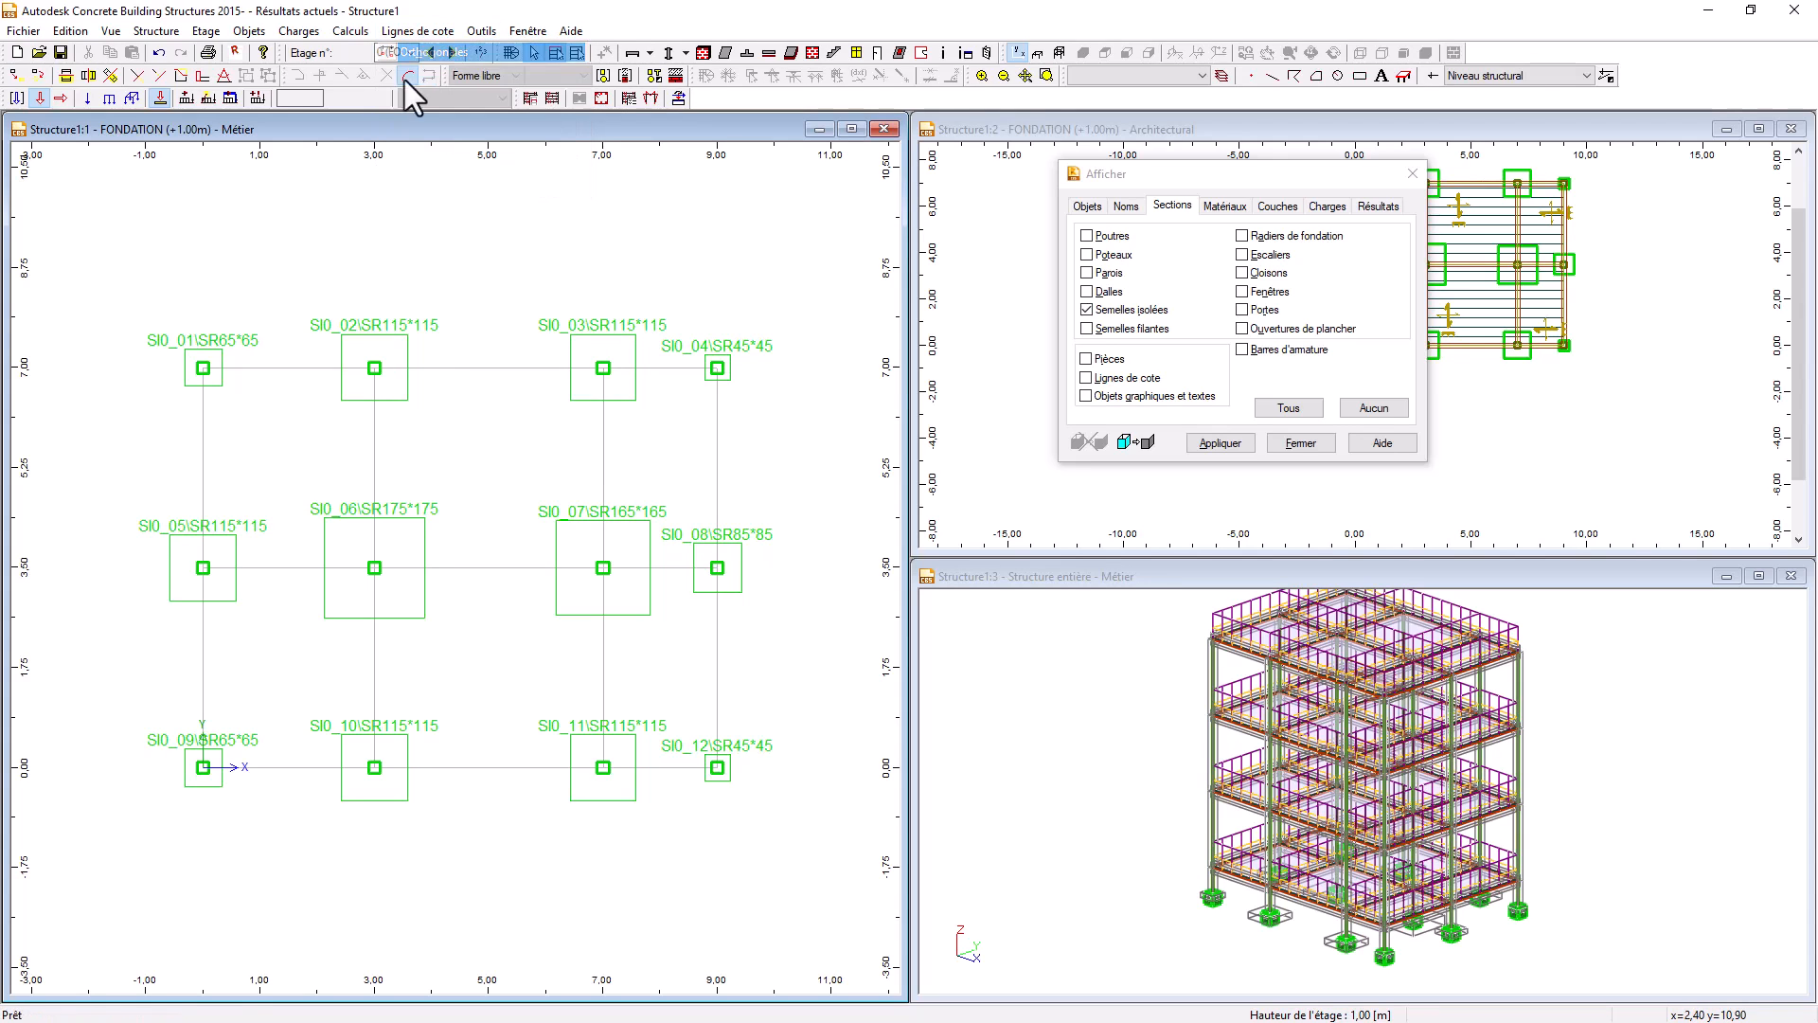
pyautogui.click(202, 367)
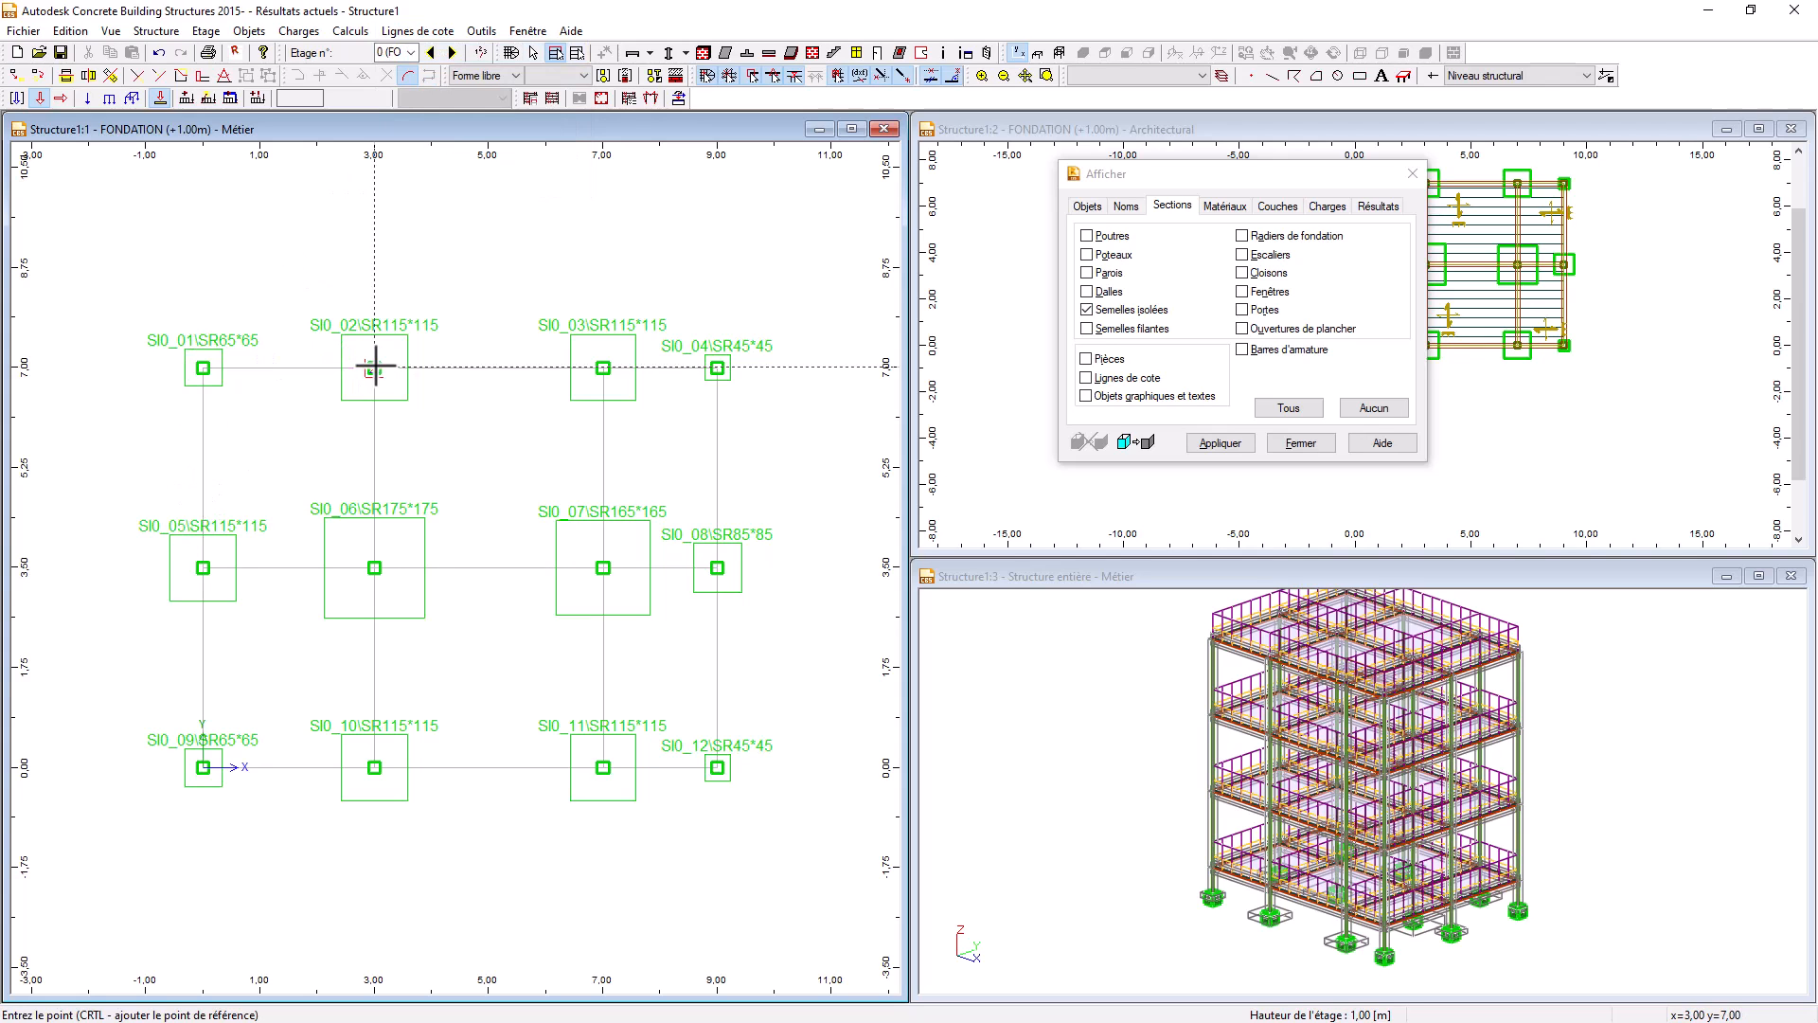
pyautogui.click(374, 368)
pyautogui.click(374, 268)
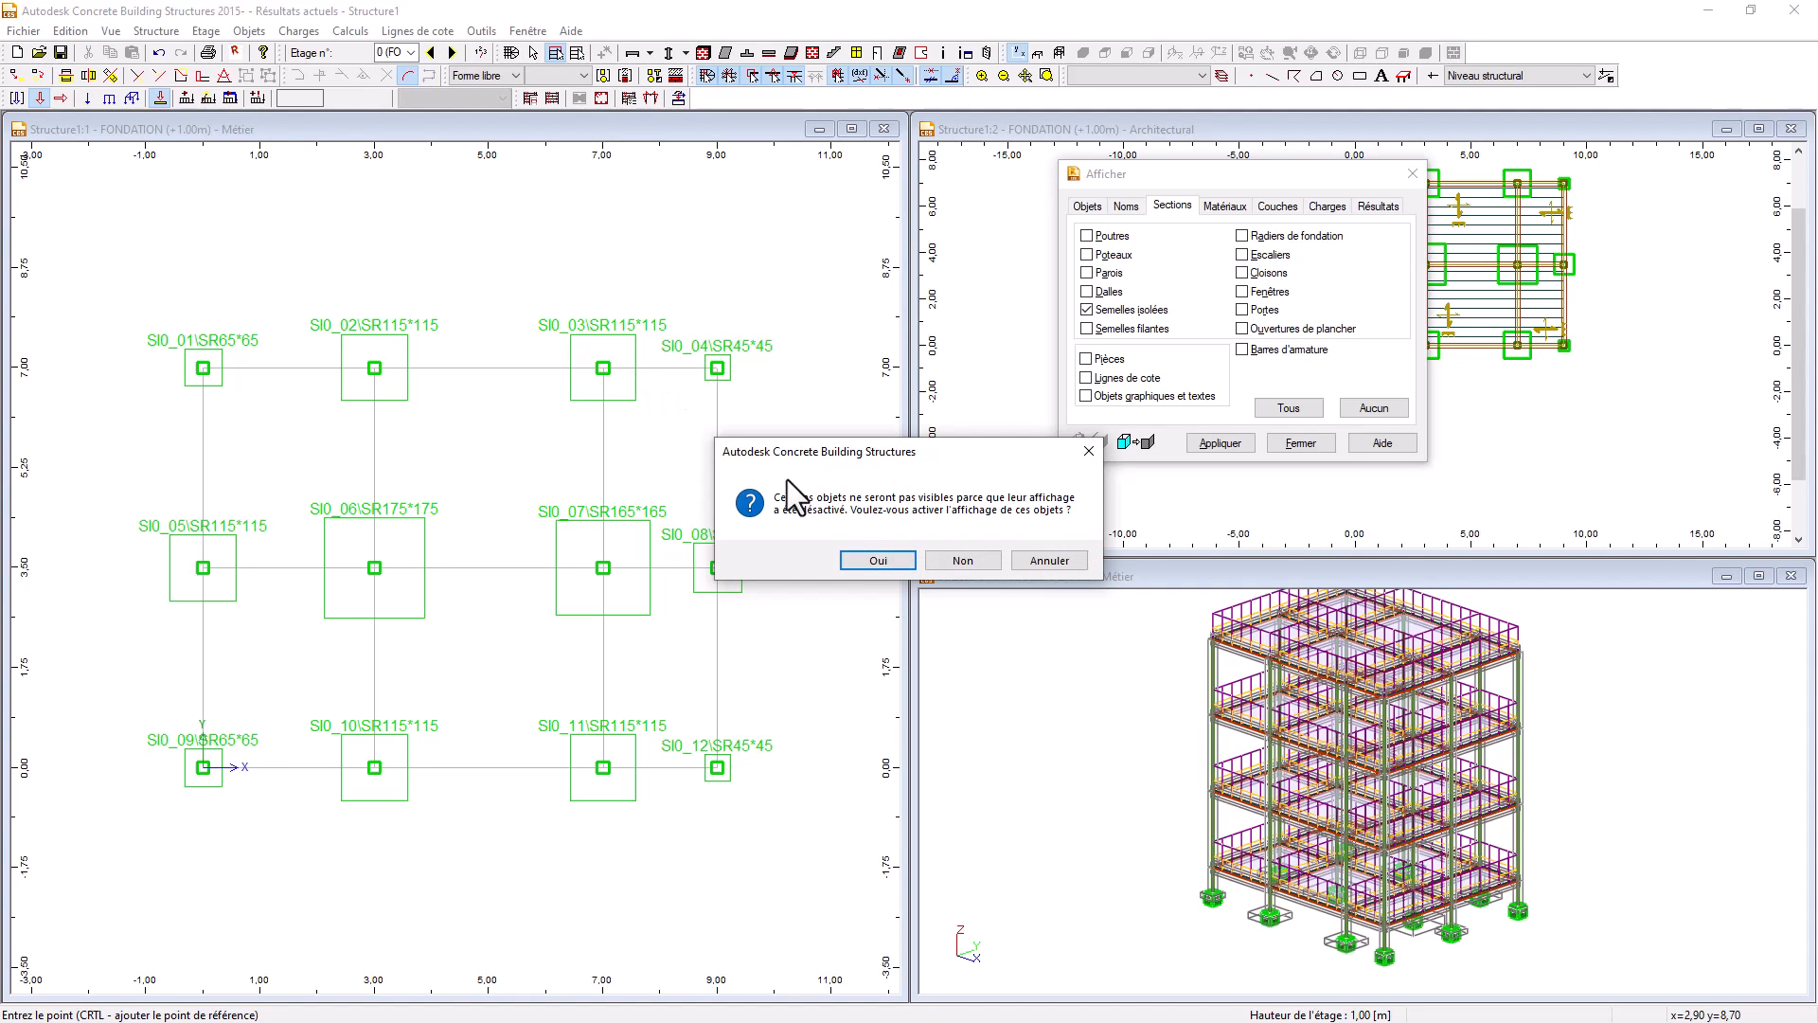
pyautogui.click(879, 561)
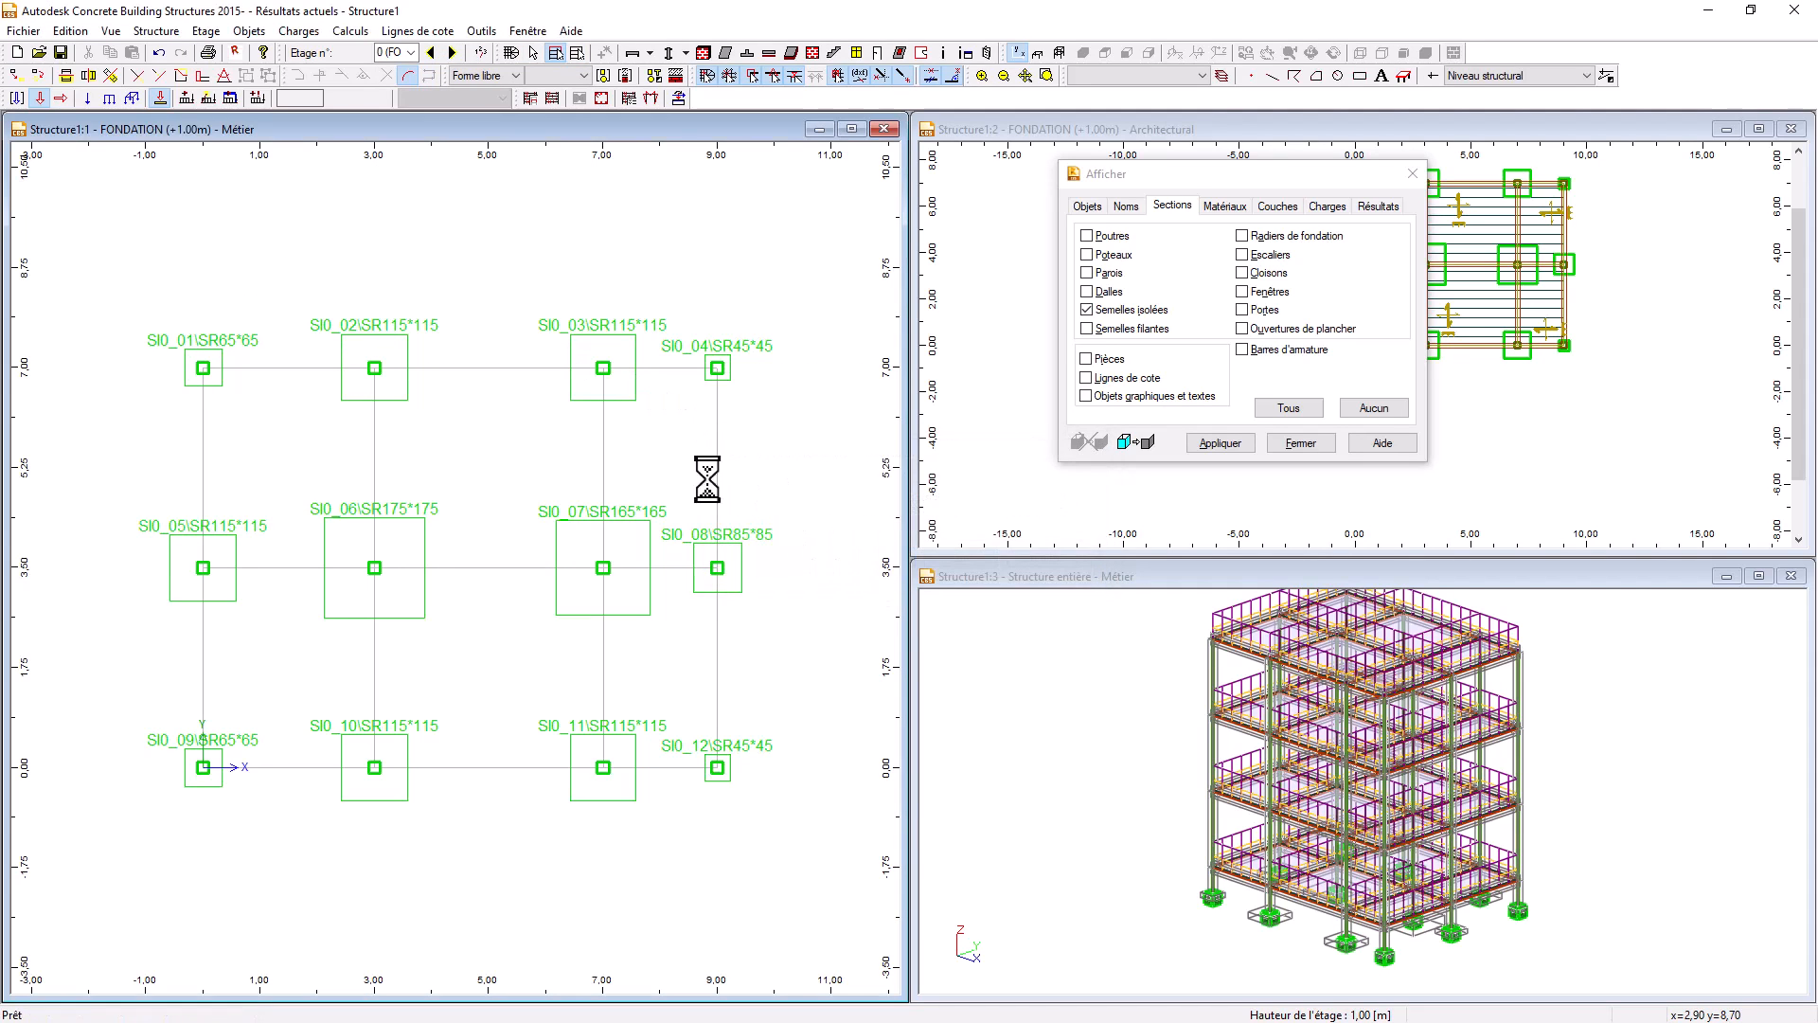
pyautogui.click(604, 368)
pyautogui.doubleClick(718, 368)
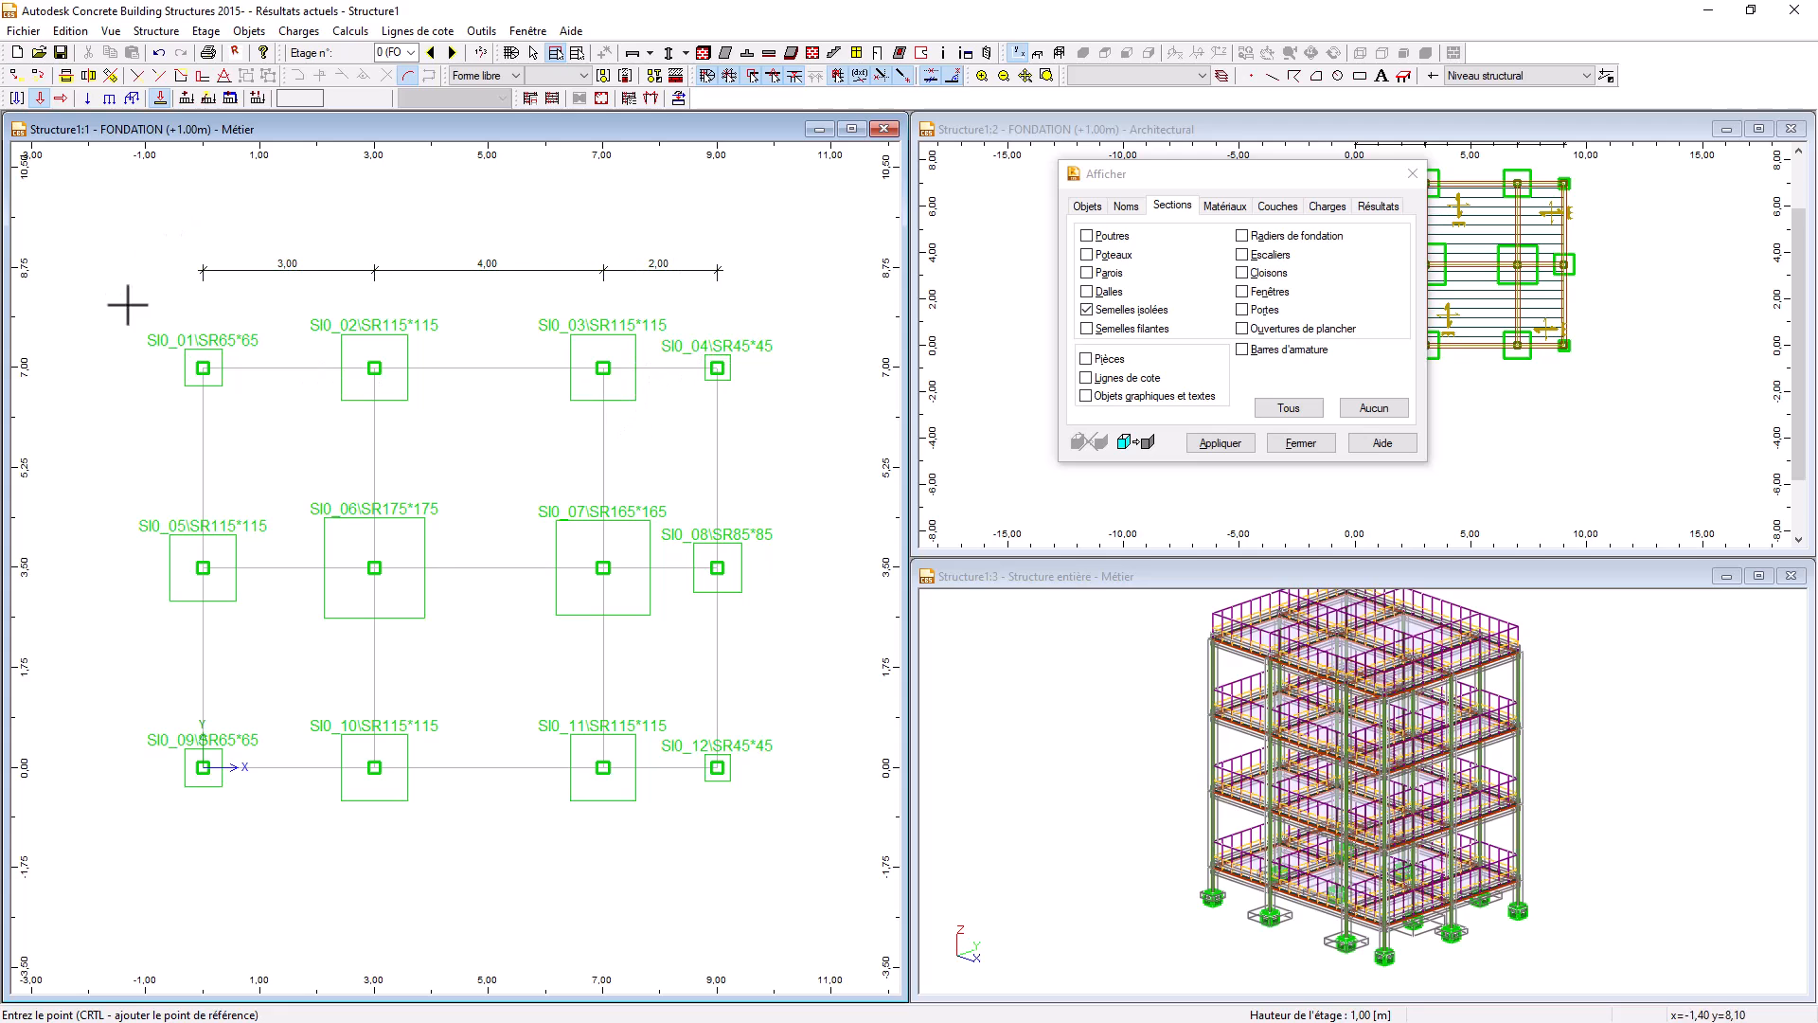
# - Add a vertical dimension chain beside the footings SI0_01, SI0_05 and SI0_09
pyautogui.click(203, 367)
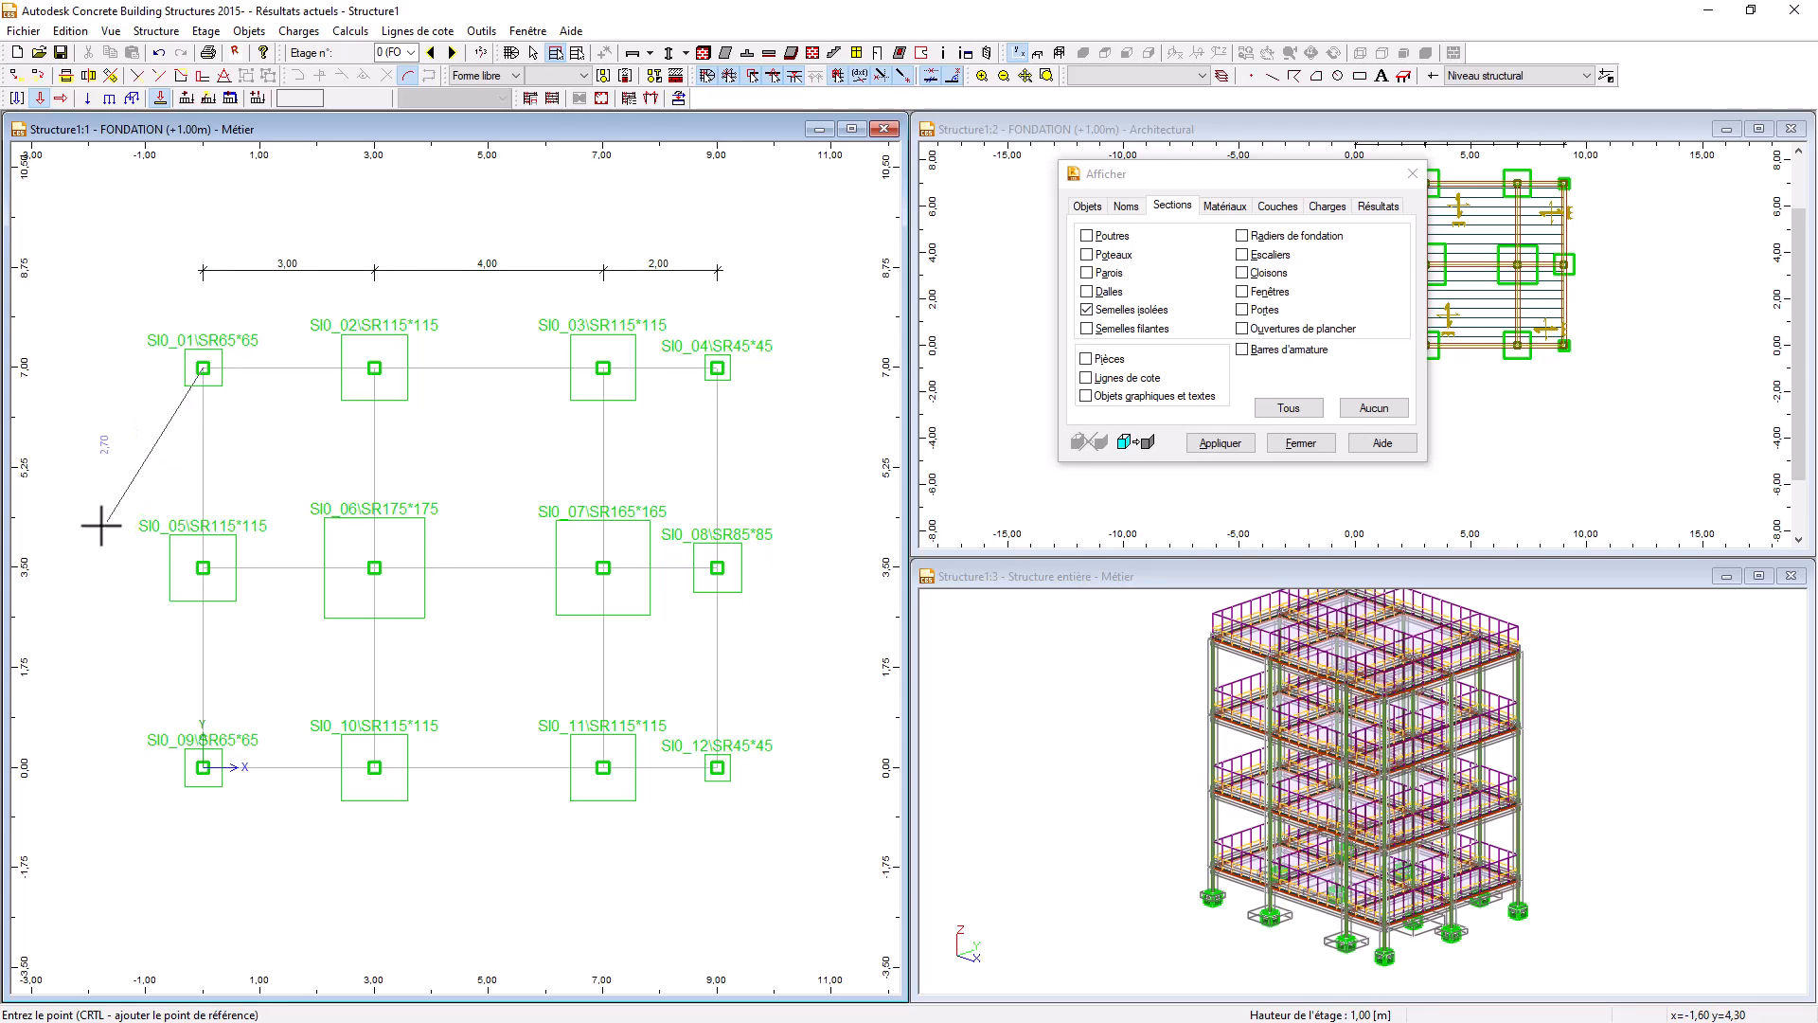
pyautogui.click(202, 567)
pyautogui.click(141, 568)
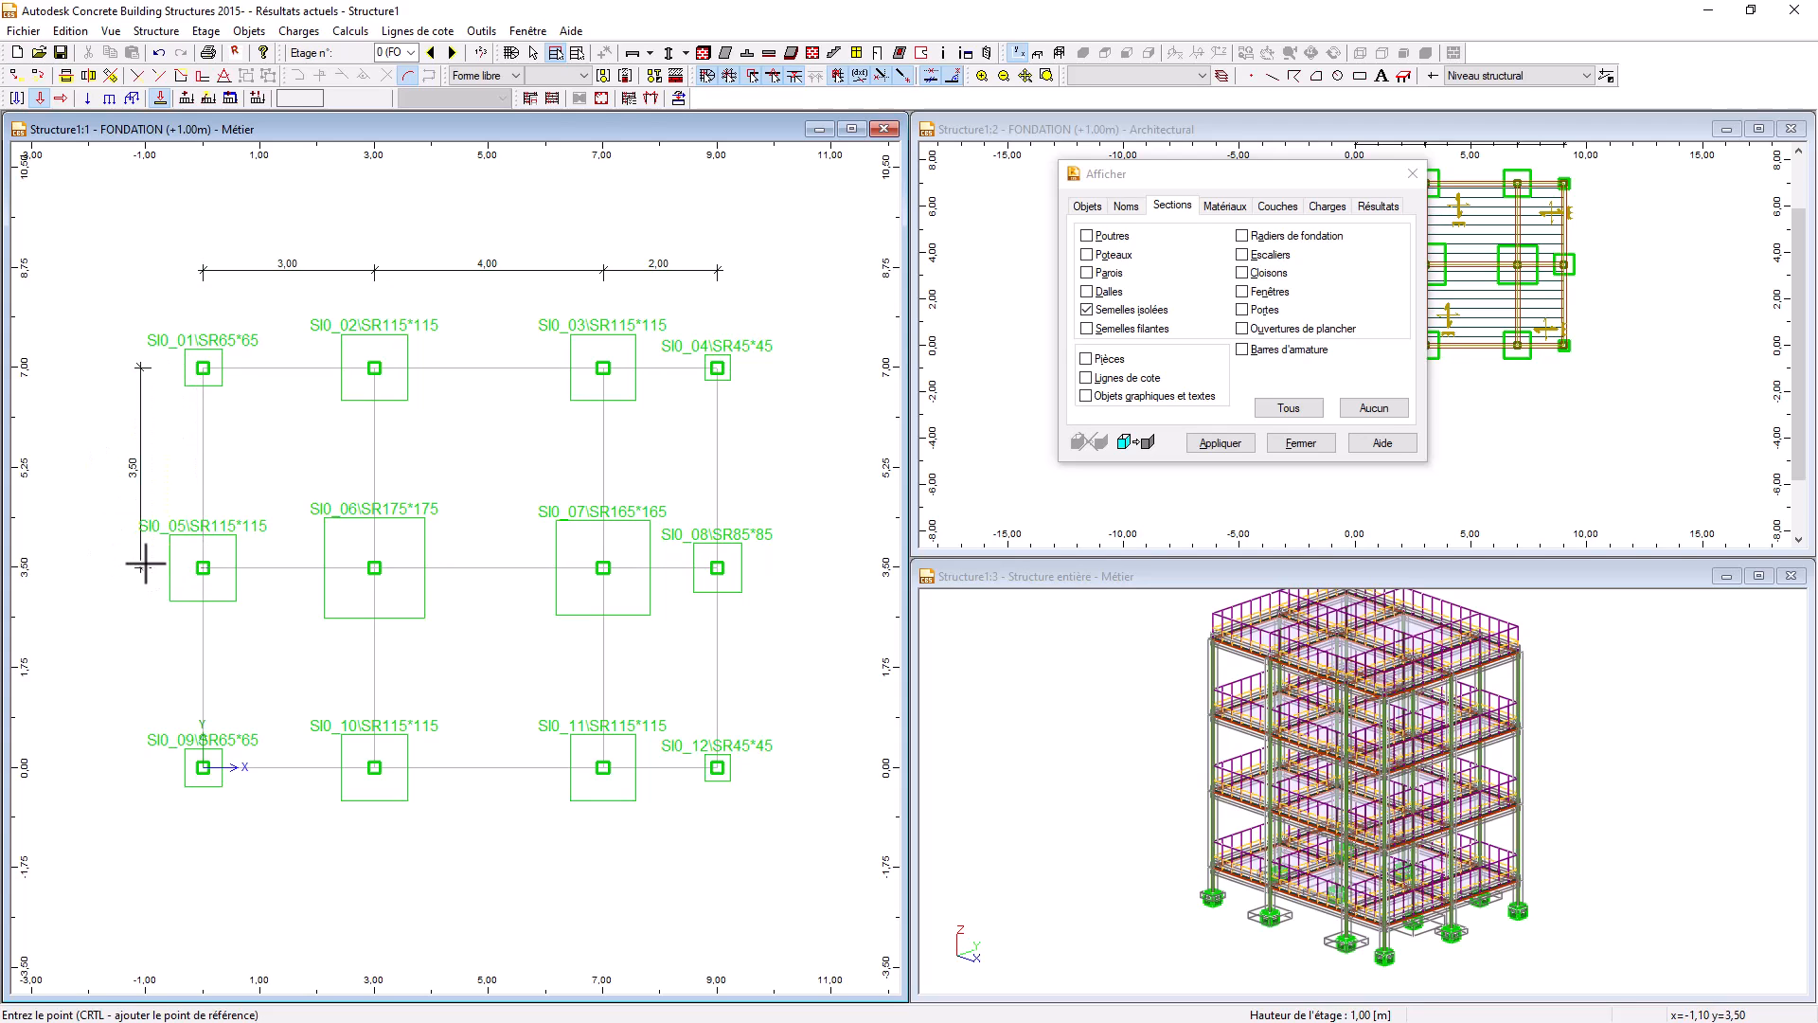
pyautogui.click(203, 767)
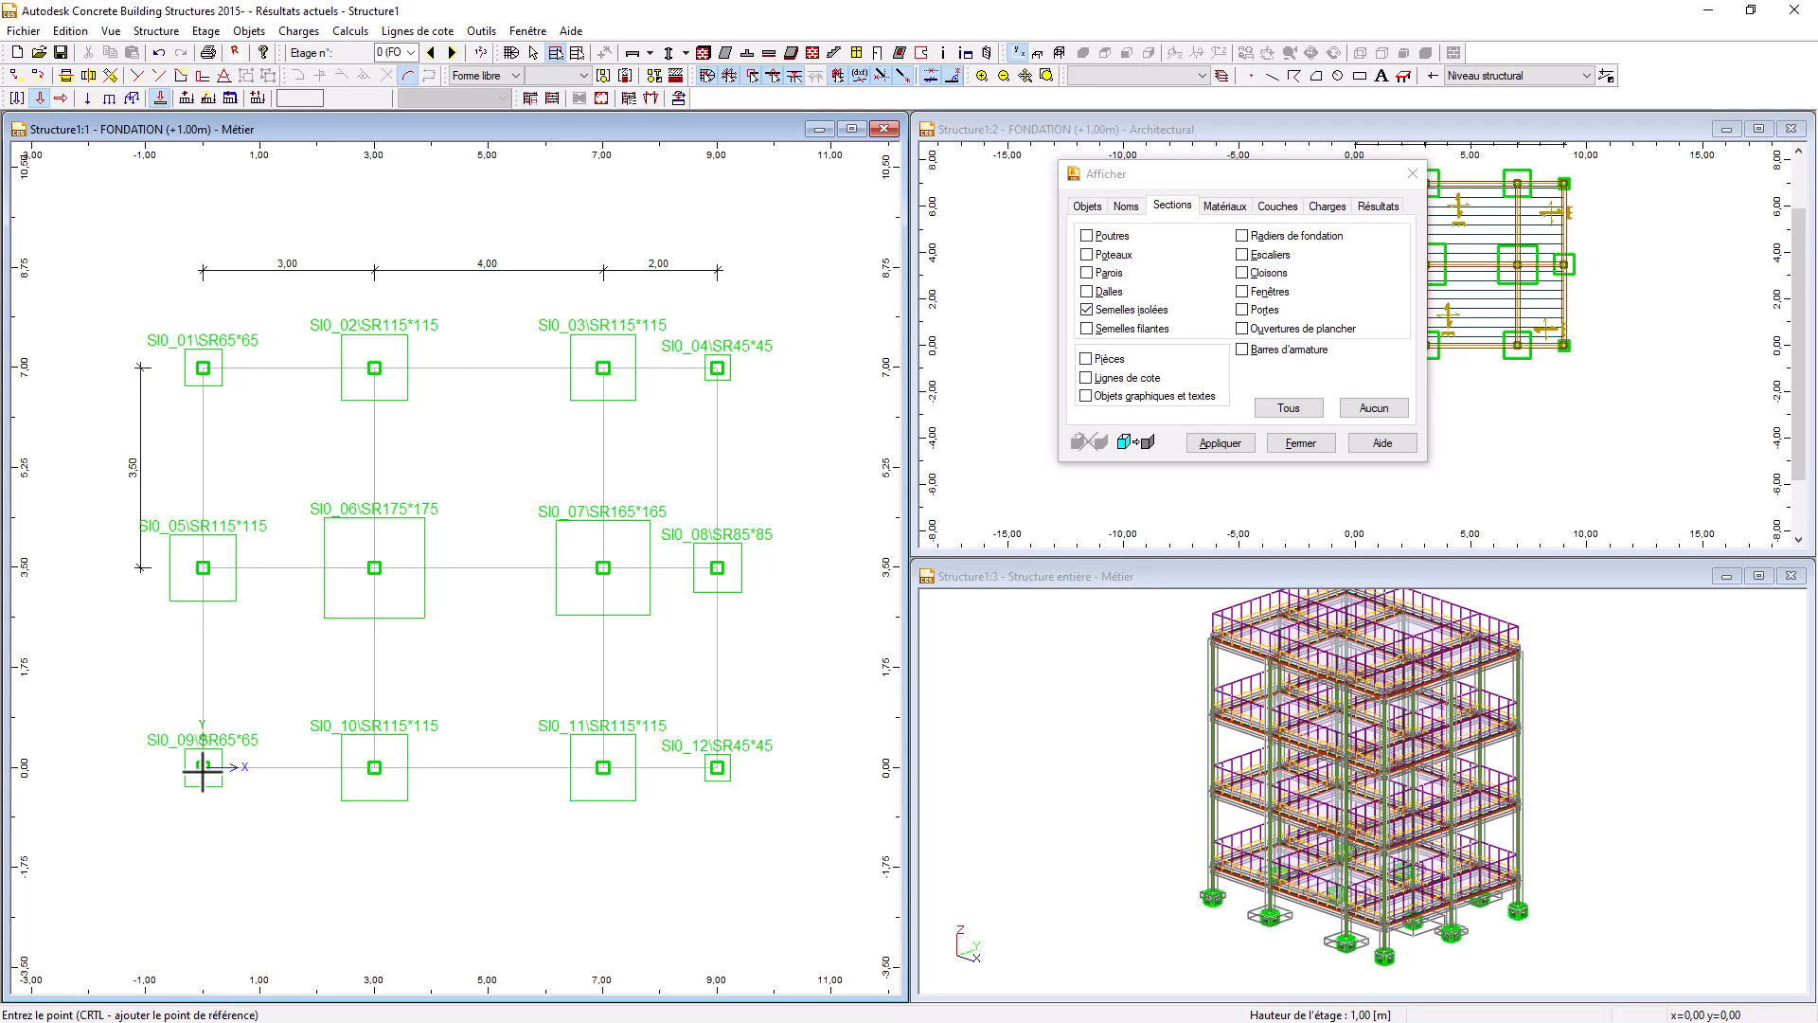
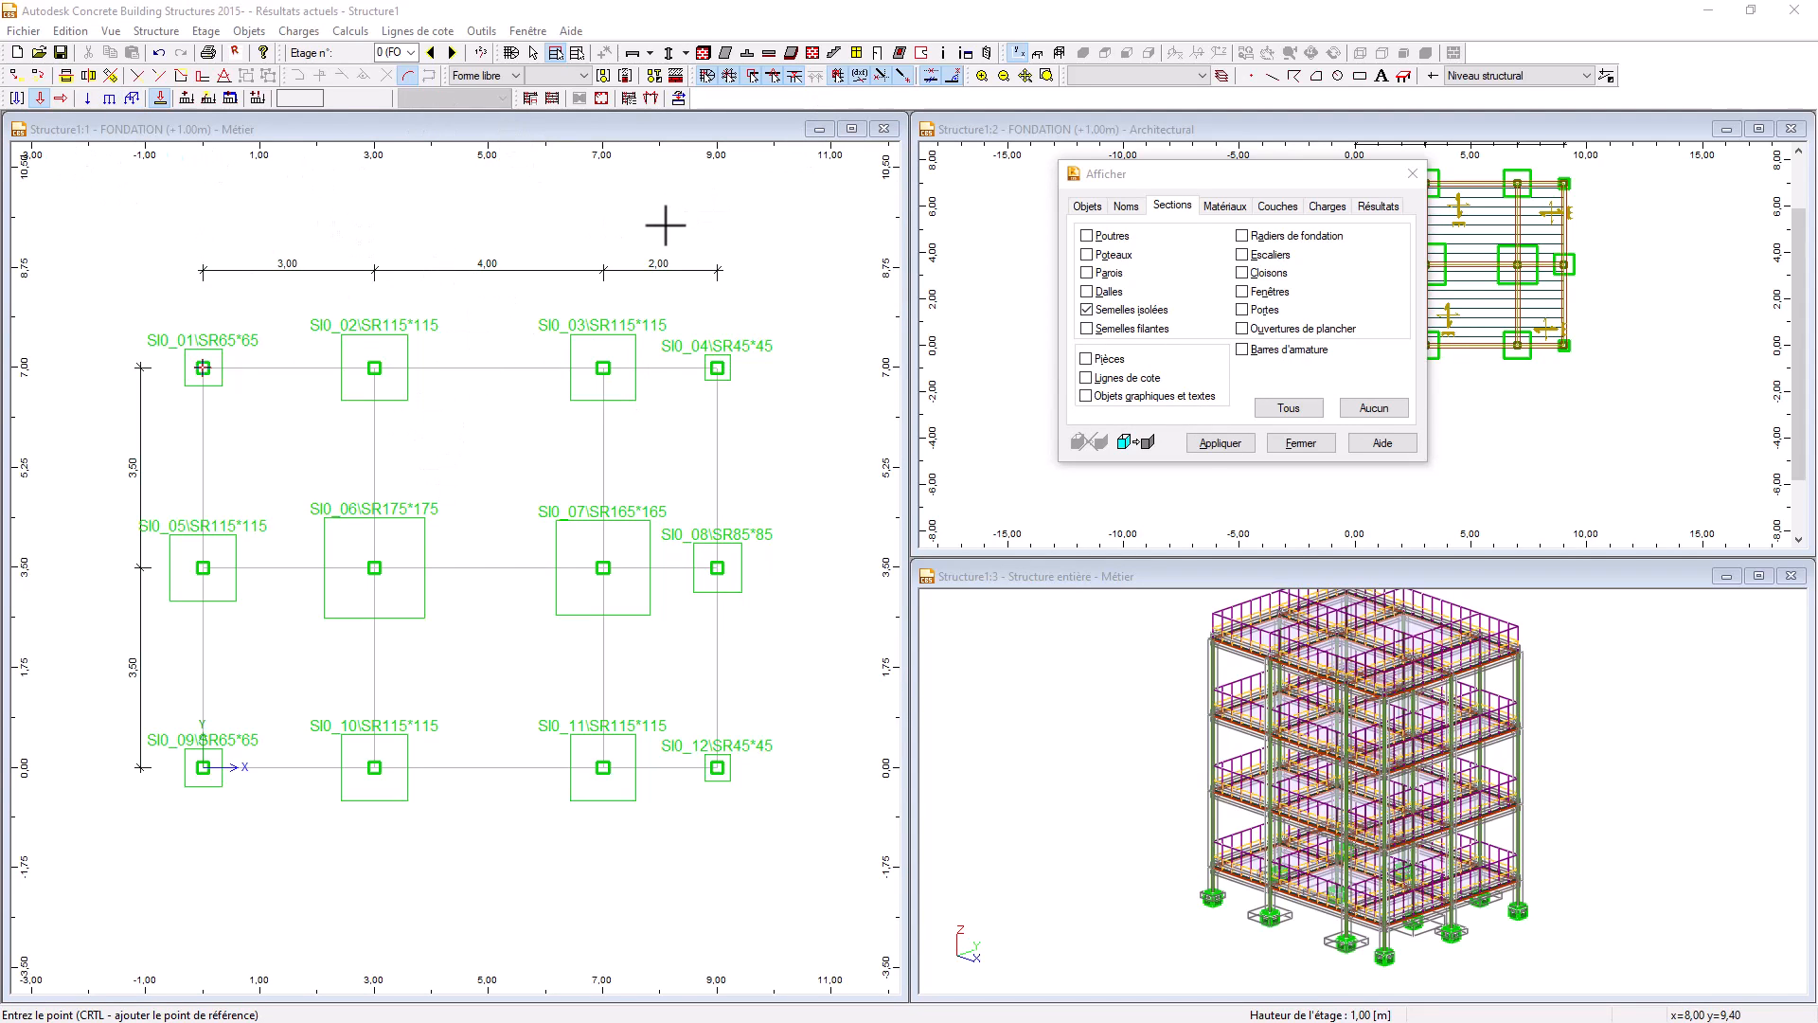
# - Turn off the section labels of all object types in the foundation plan's display settings
pyautogui.moveTo(1080, 176); pyautogui.dragTo(499, 183)
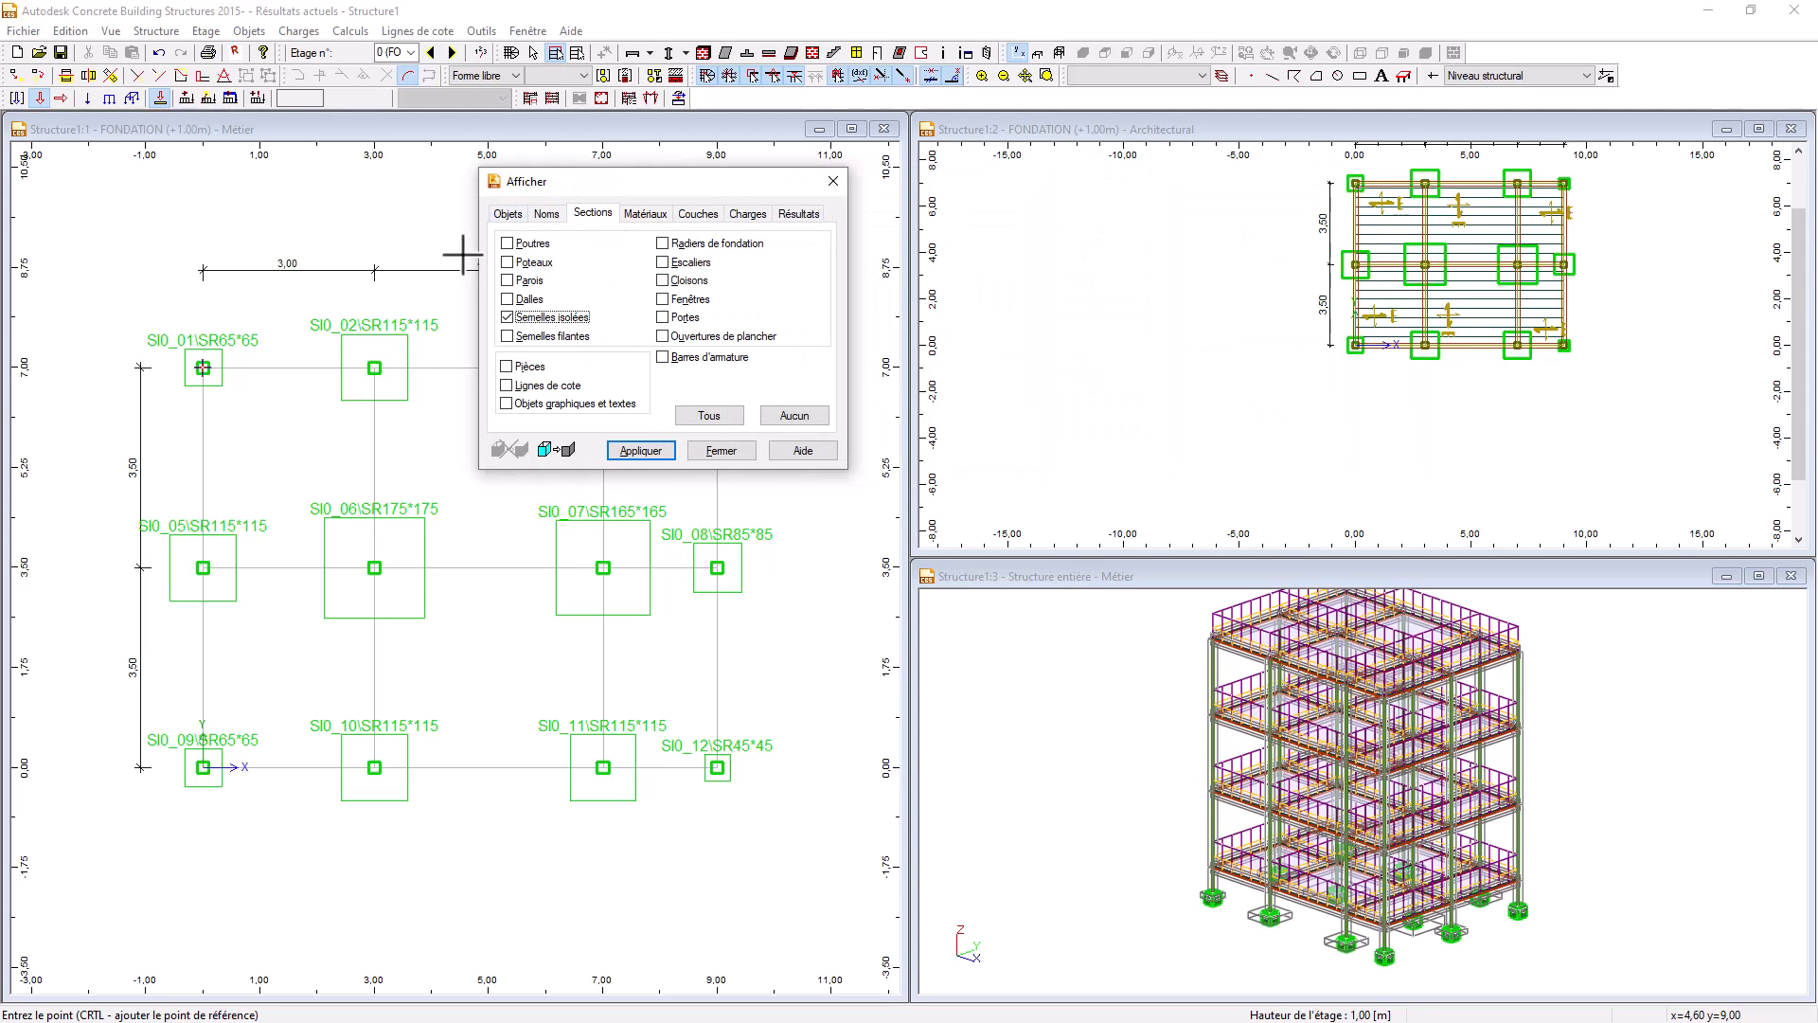
pyautogui.click(701, 415)
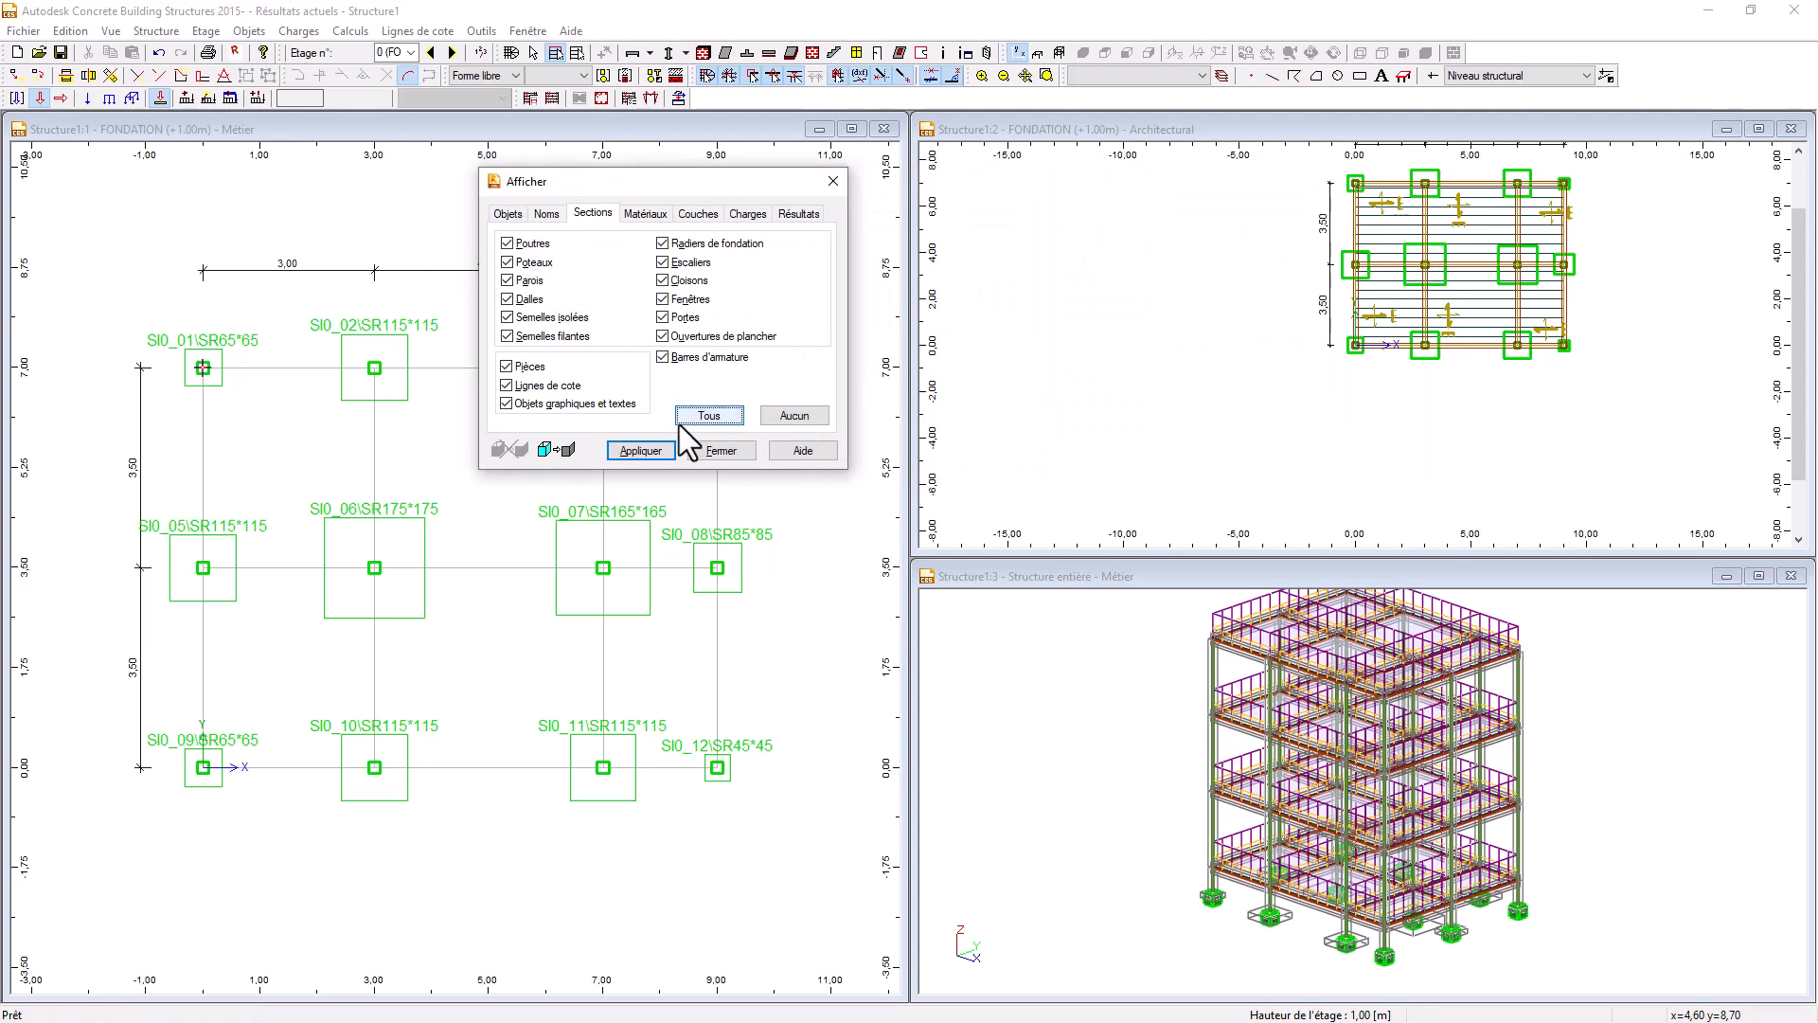
pyautogui.click(639, 451)
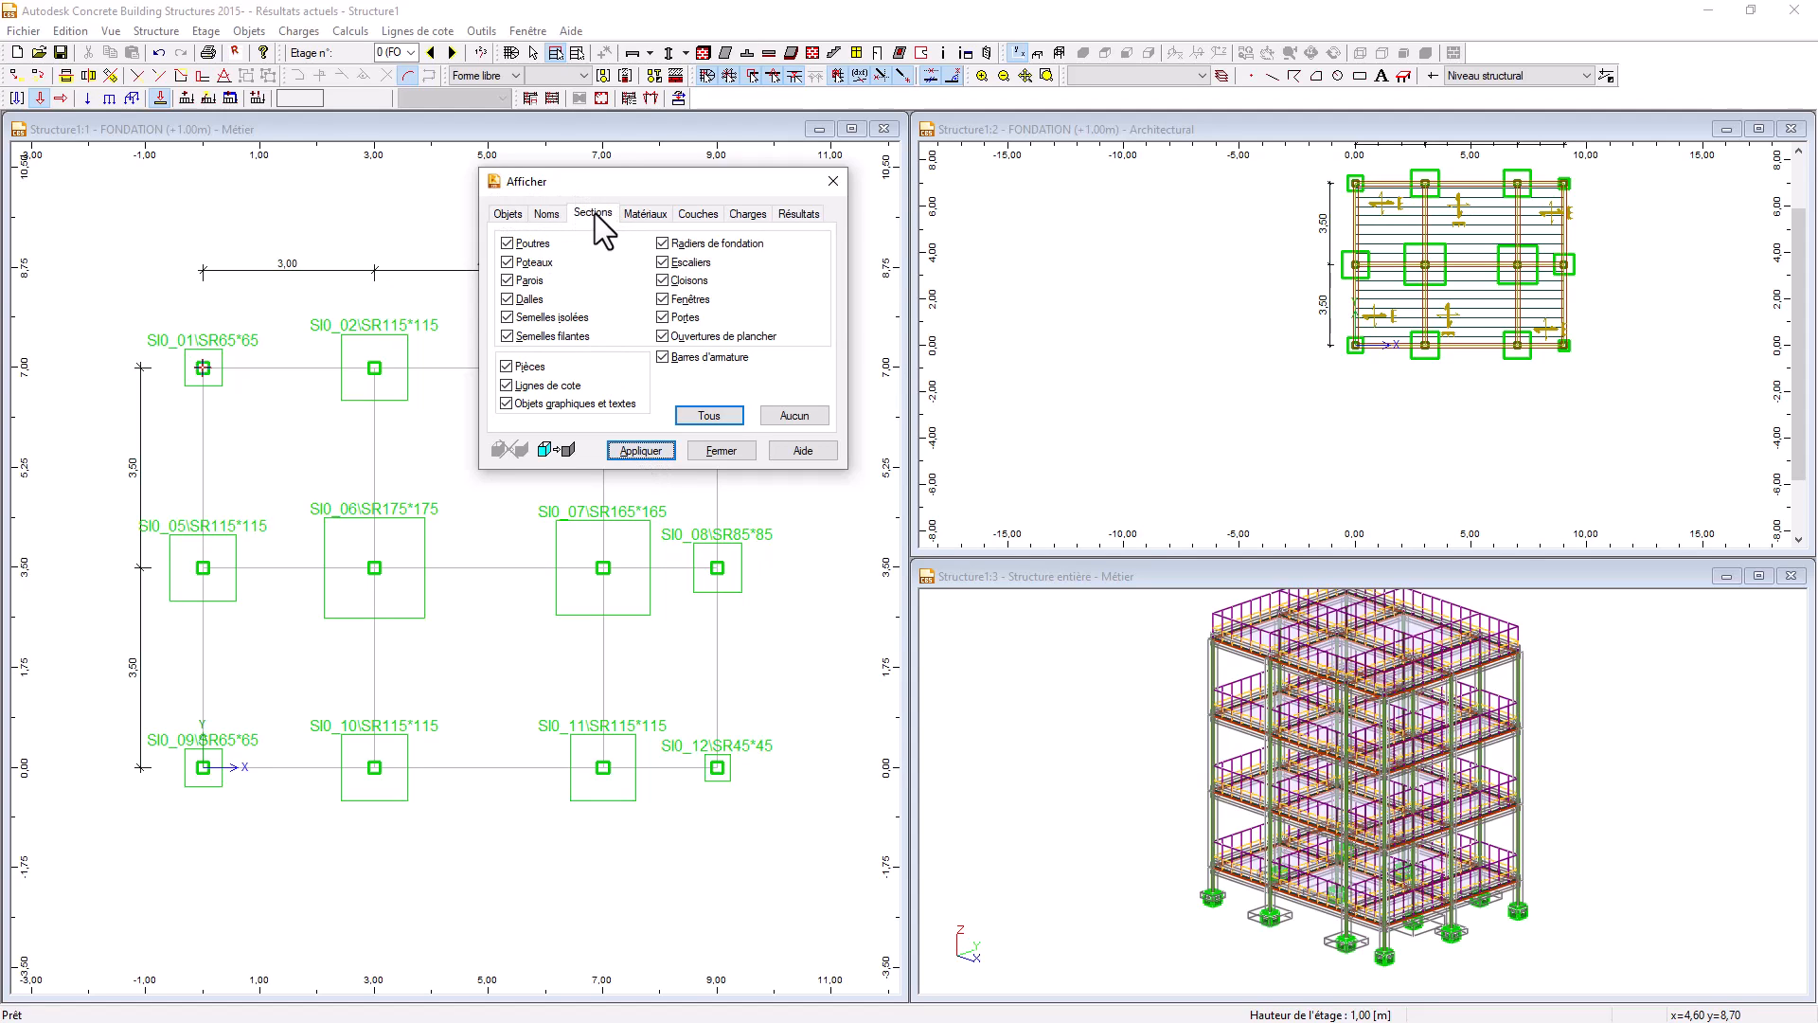
pyautogui.click(790, 417)
# - Display every object type in the foundation plan and hide the isolated footings' names
pyautogui.click(507, 214)
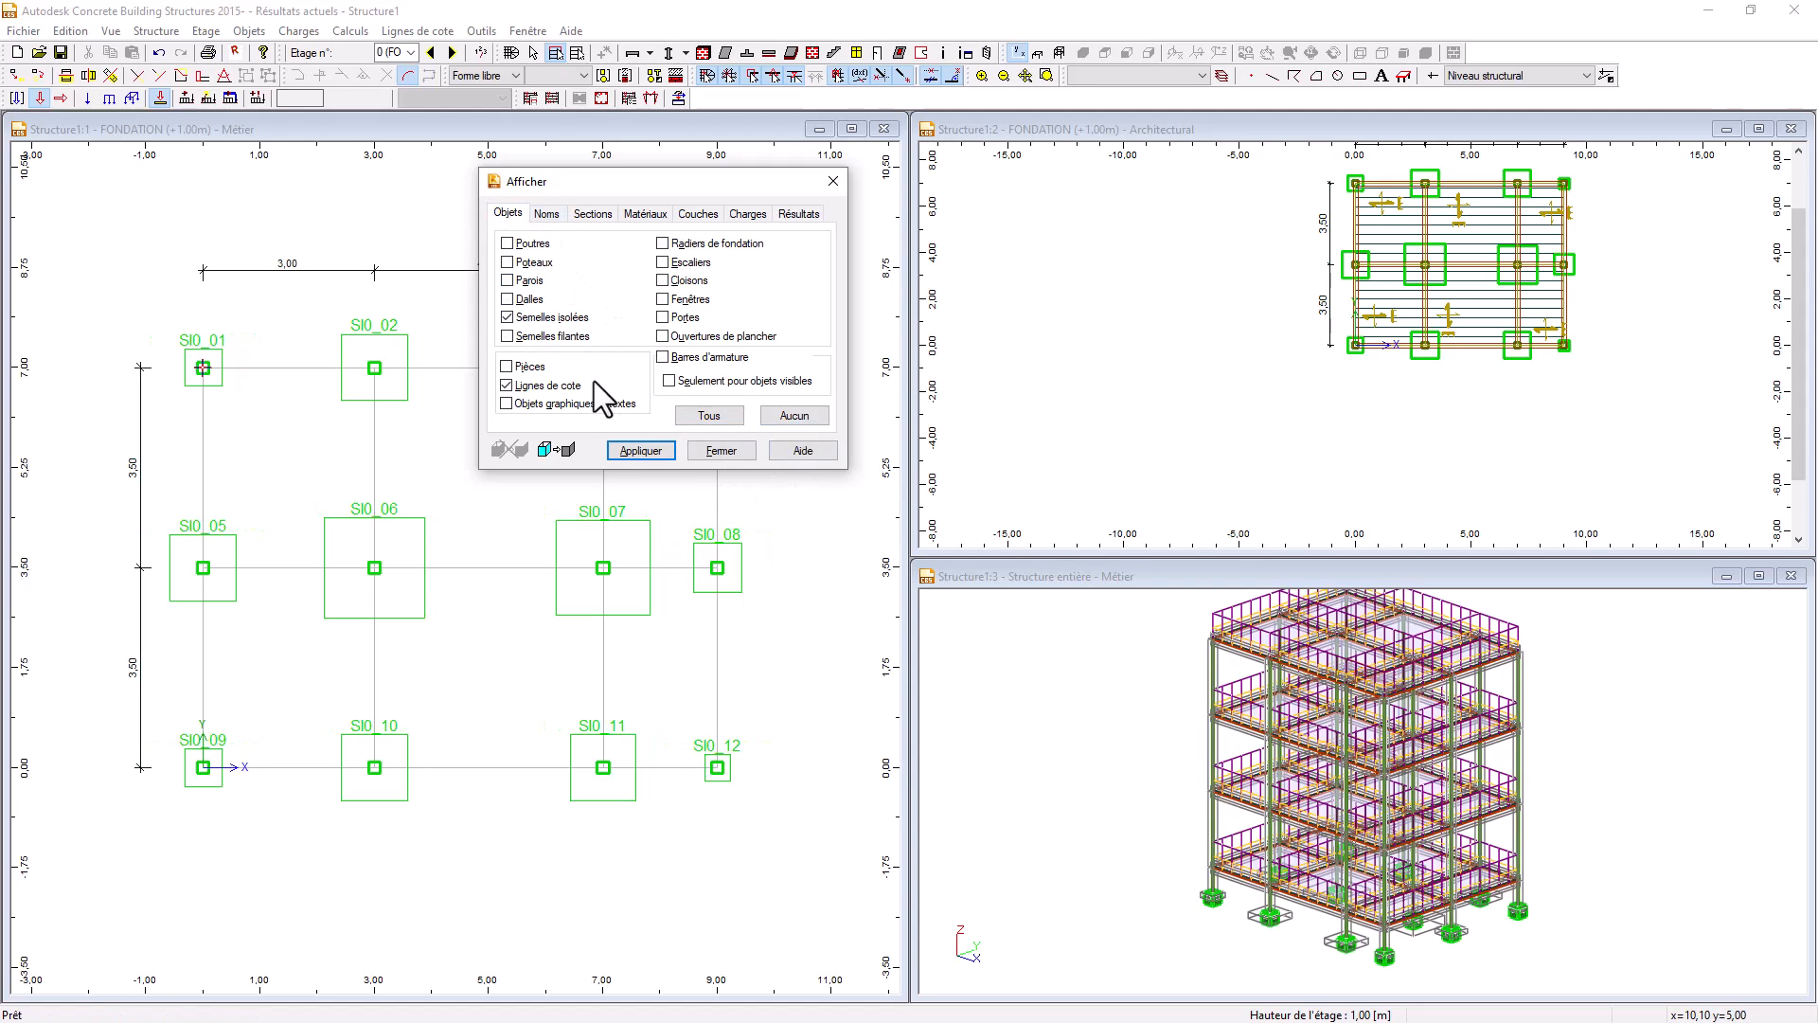
pyautogui.click(701, 415)
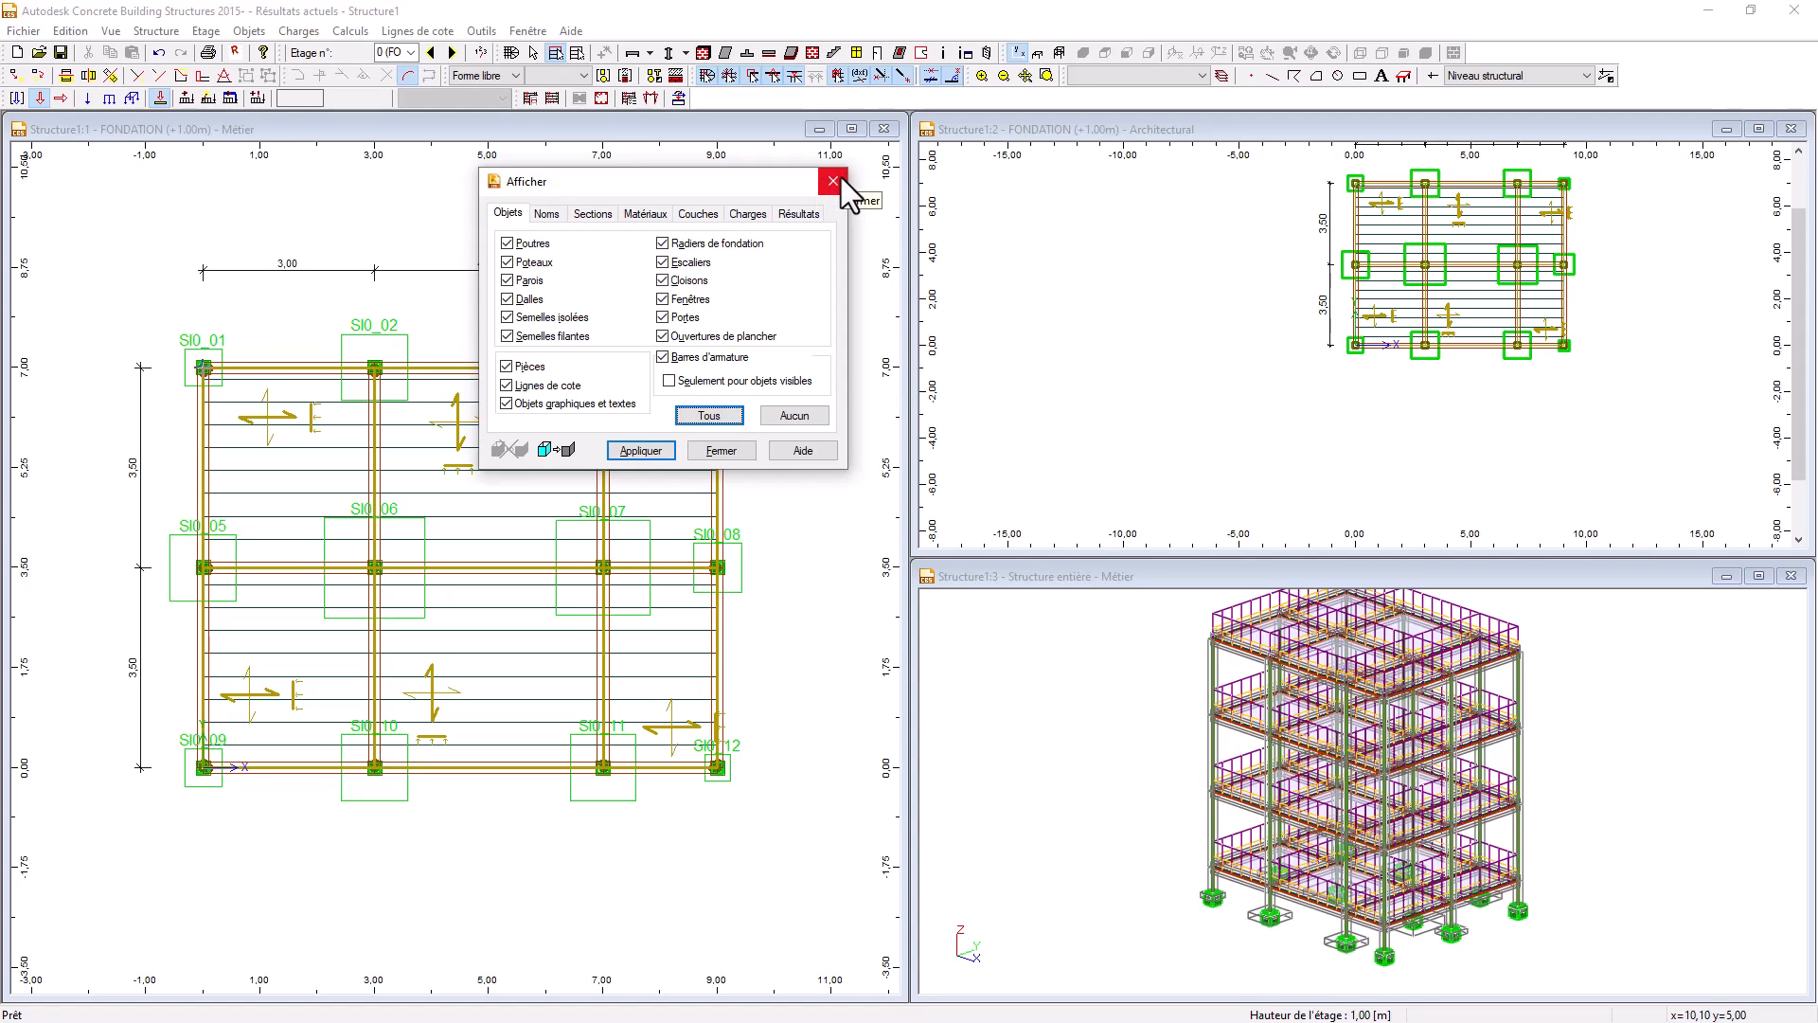
pyautogui.click(546, 214)
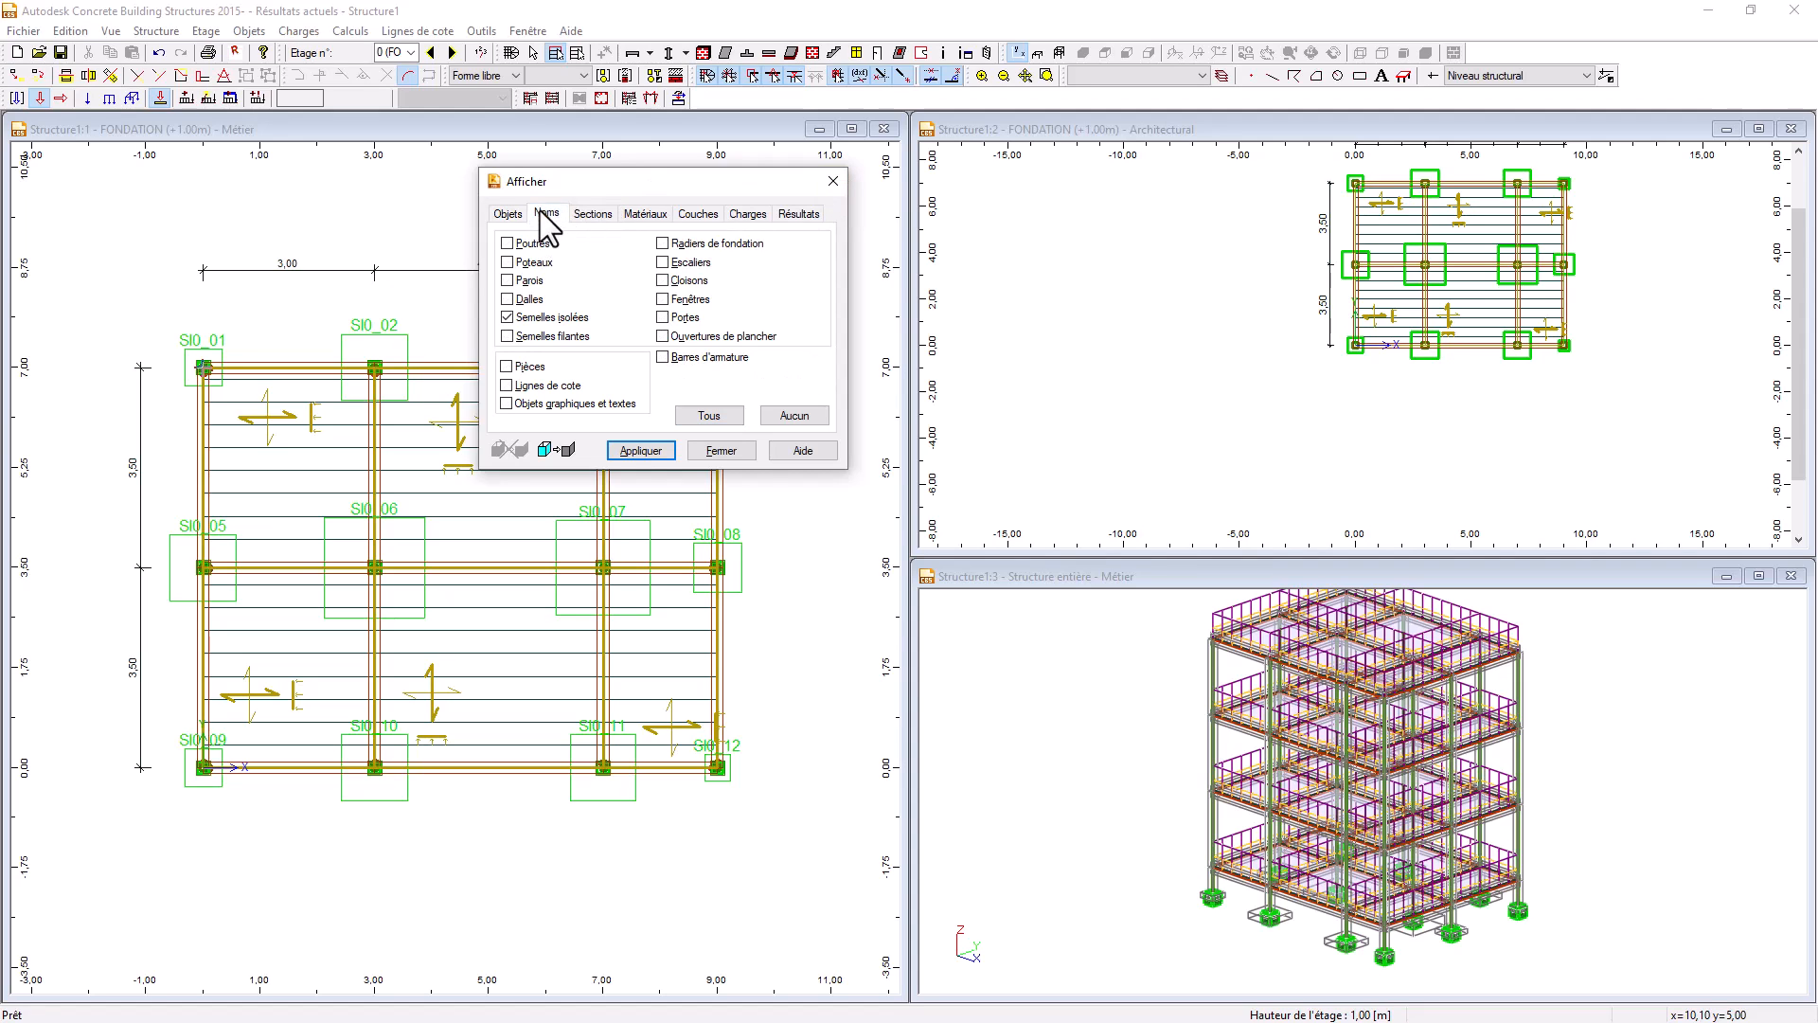
pyautogui.click(508, 318)
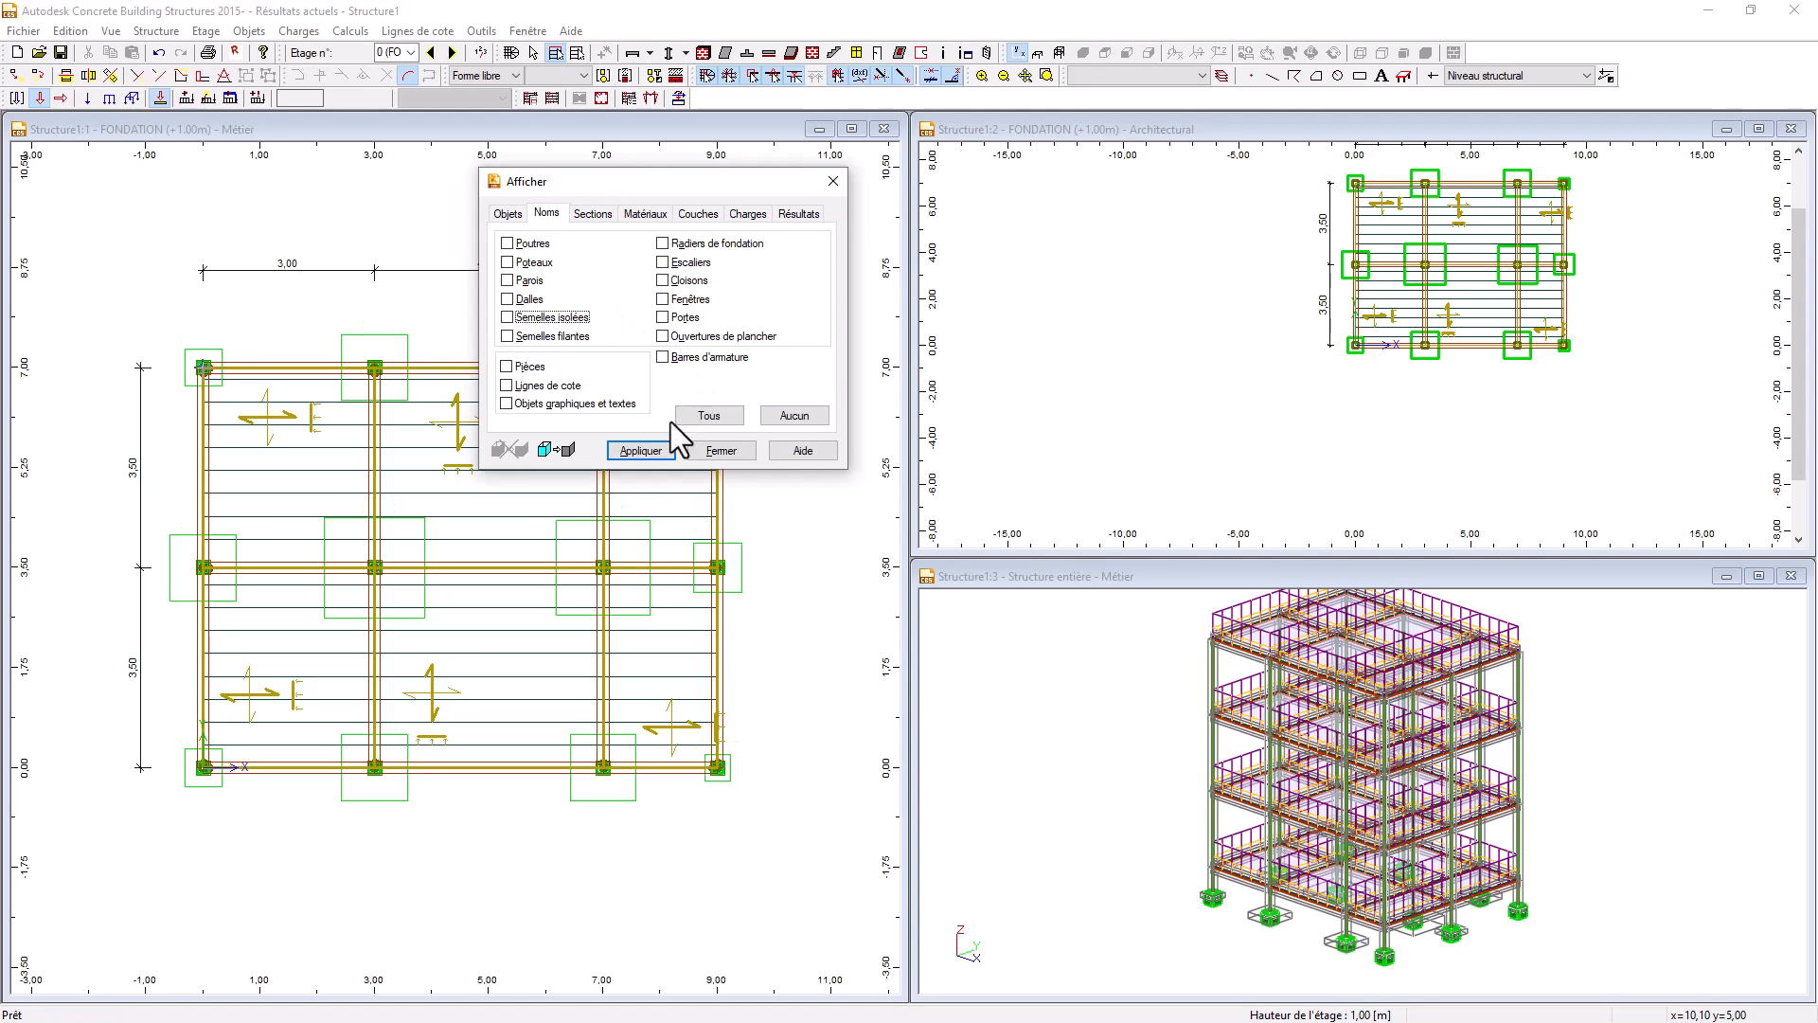
# - Display only the beams in the foundation plan and hide all other object types
pyautogui.moveTo(633, 188); pyautogui.dragTo(928, 55)
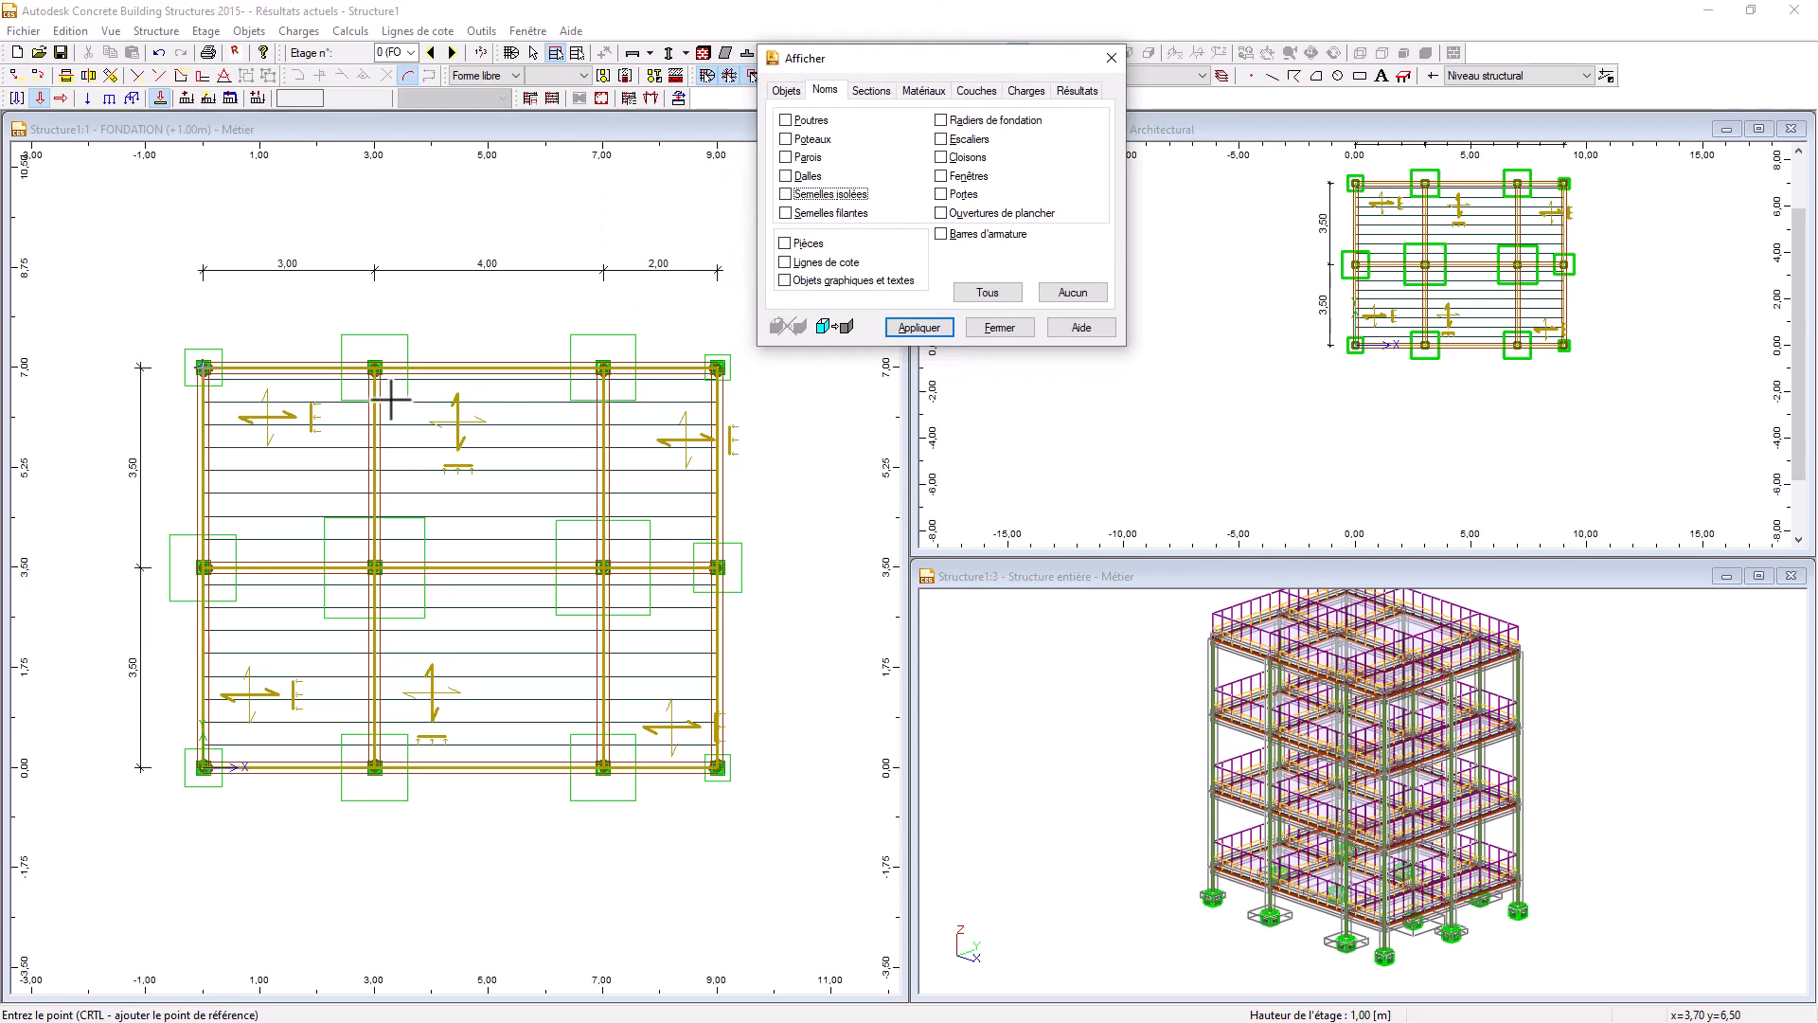
pyautogui.click(787, 91)
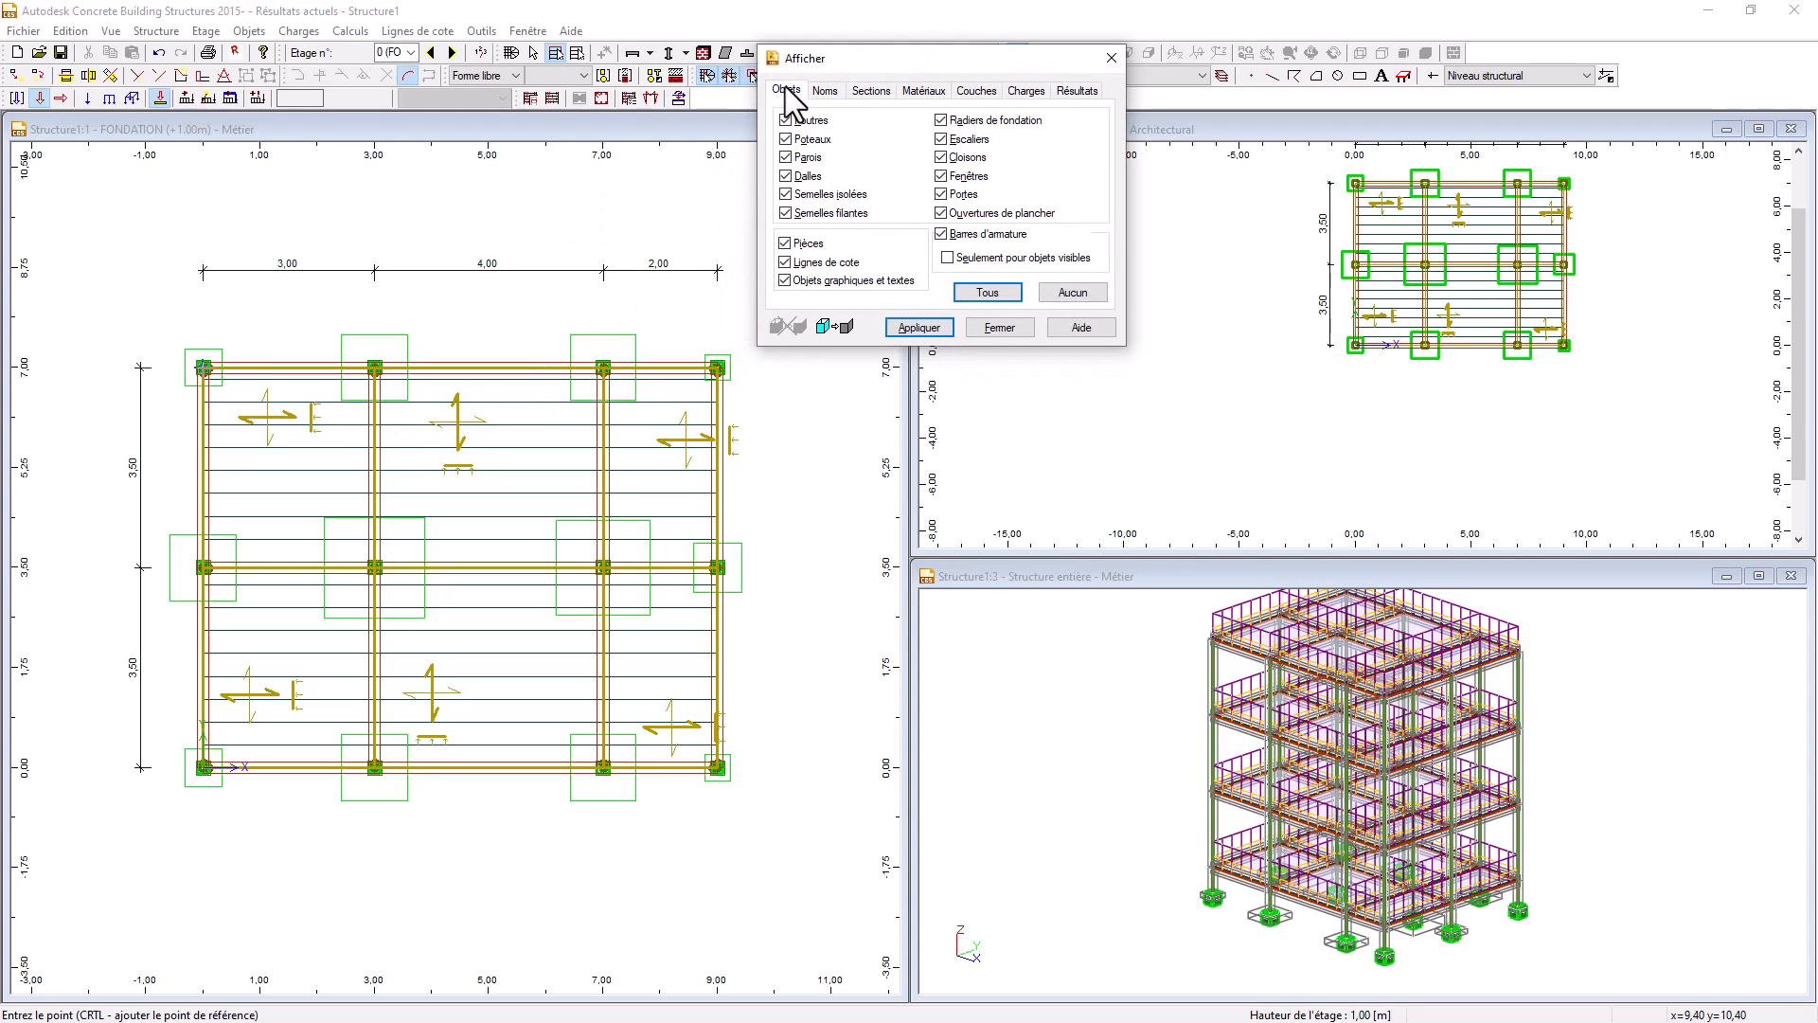
pyautogui.click(1073, 292)
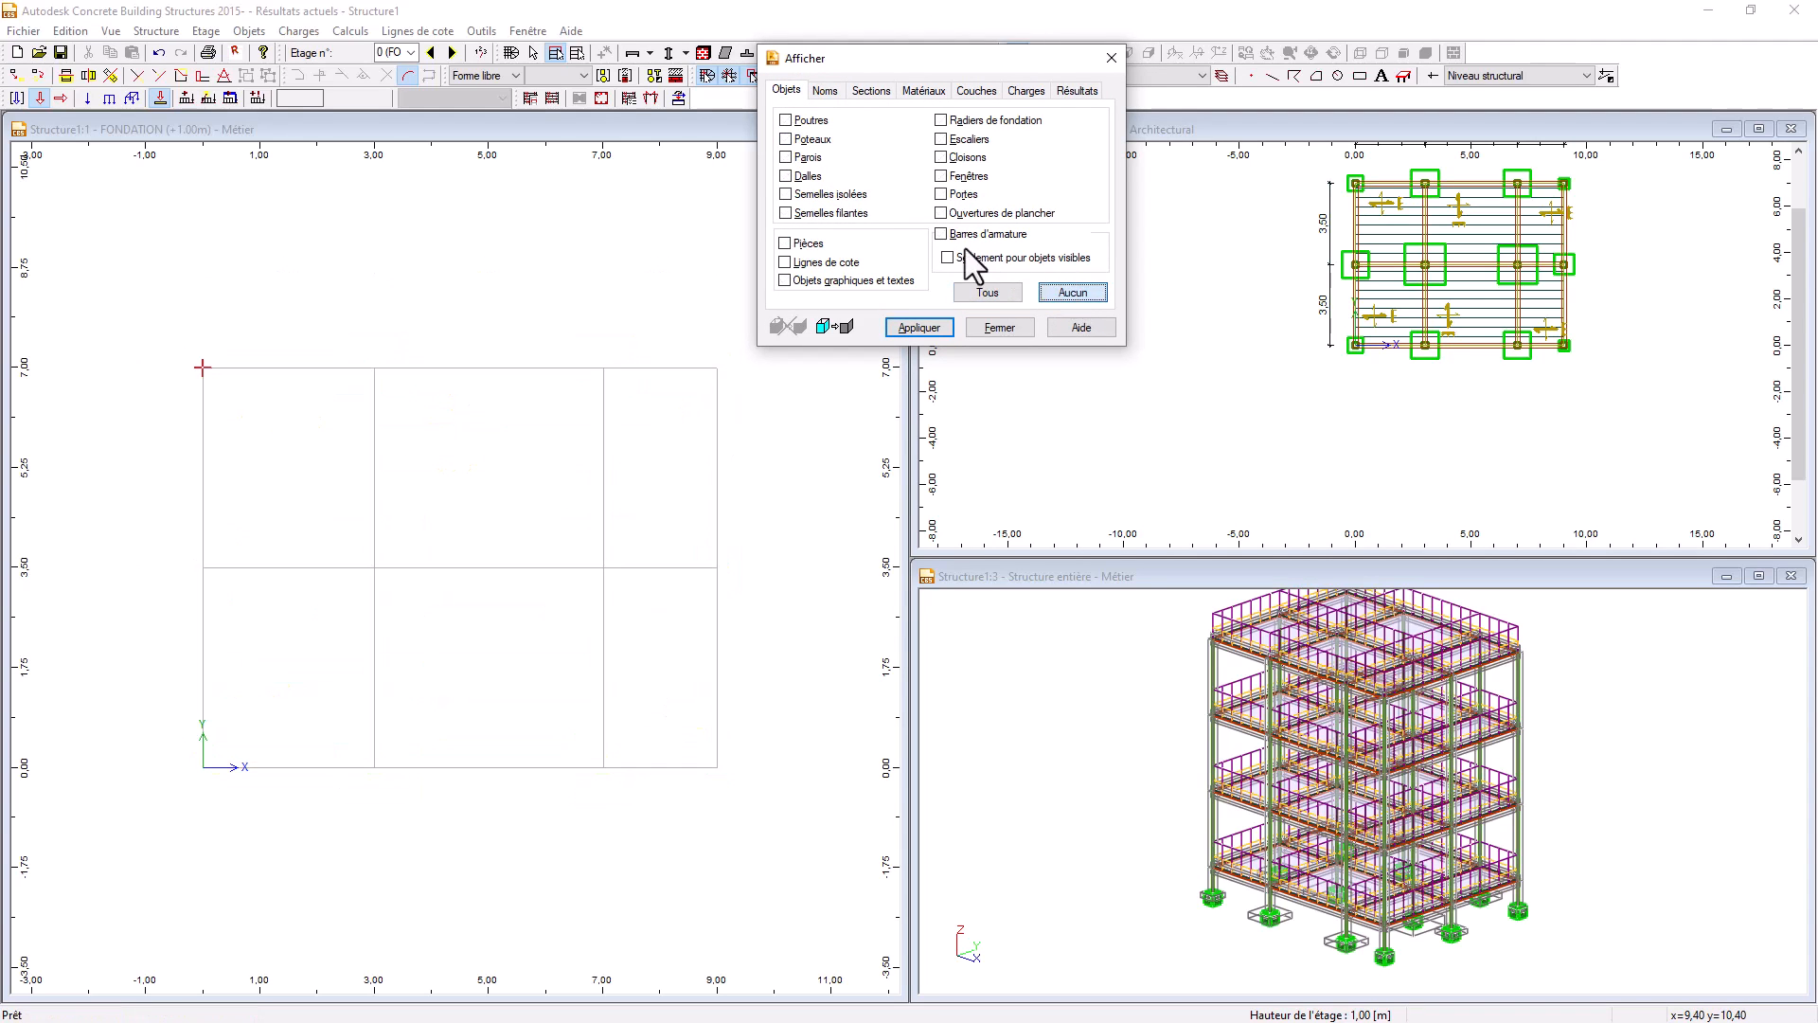
pyautogui.click(785, 120)
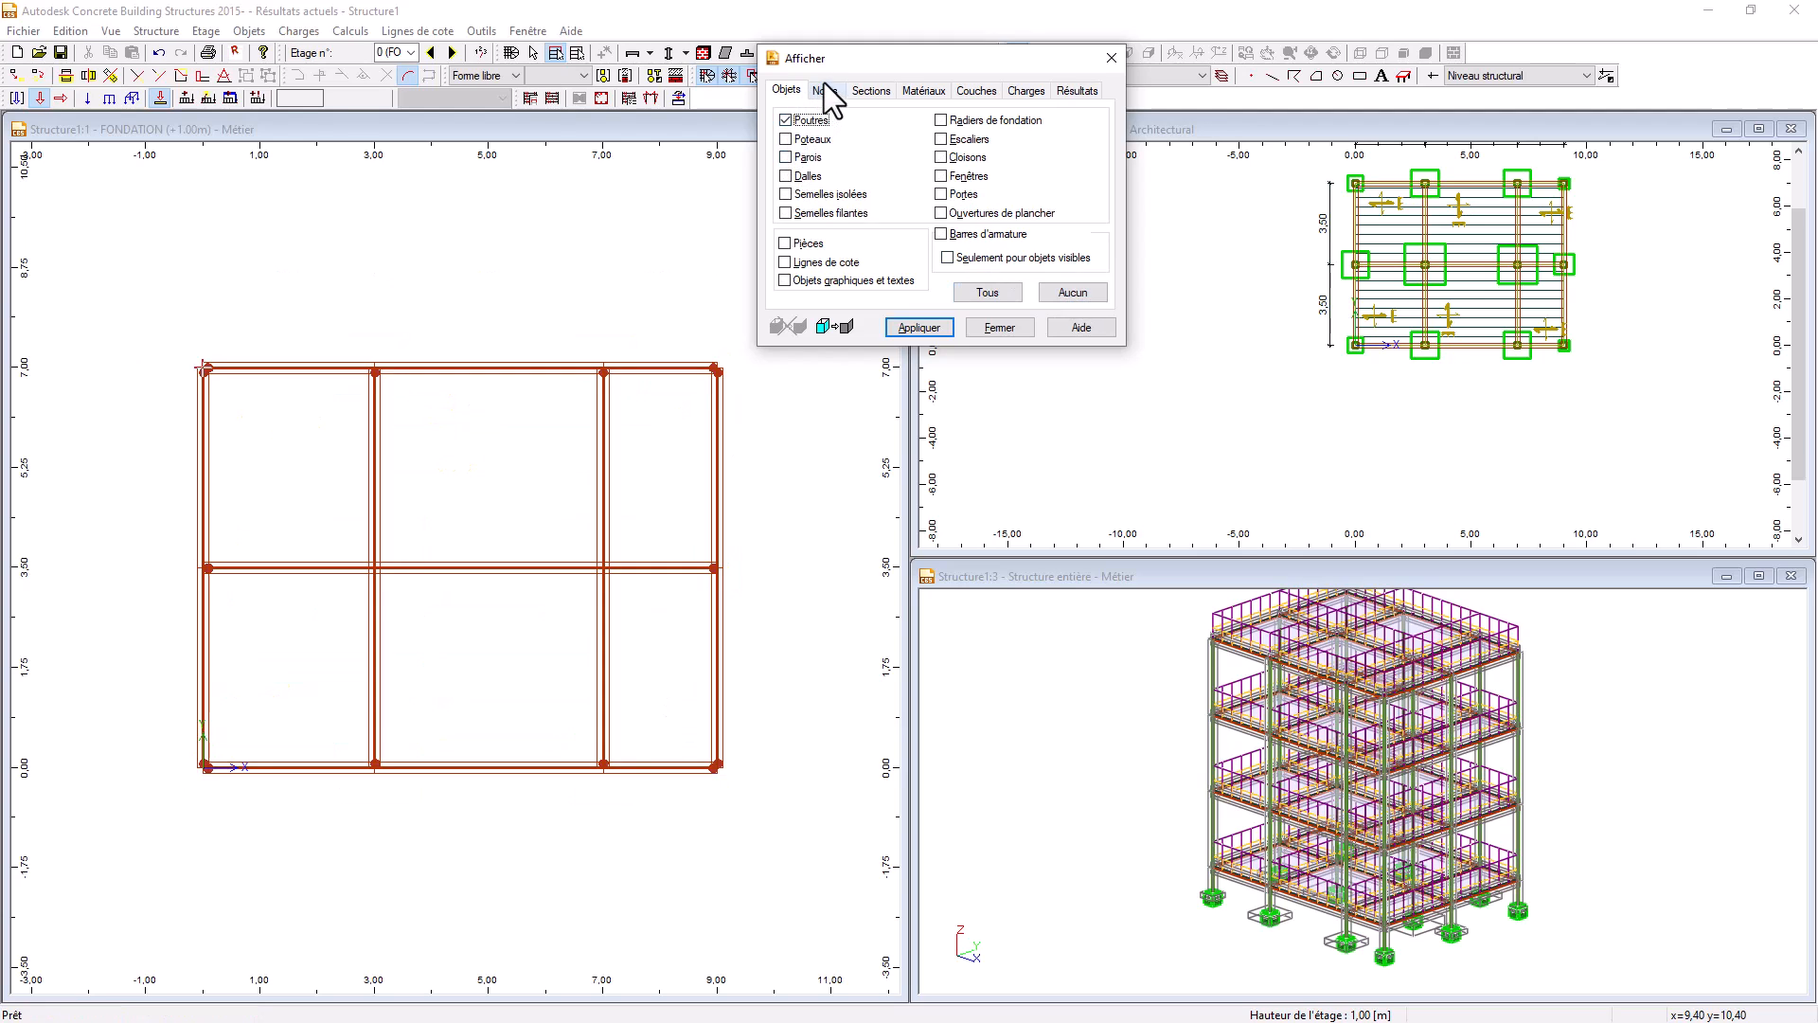
# - Show the beams' names and section labels on the foundation plan
pyautogui.click(824, 91)
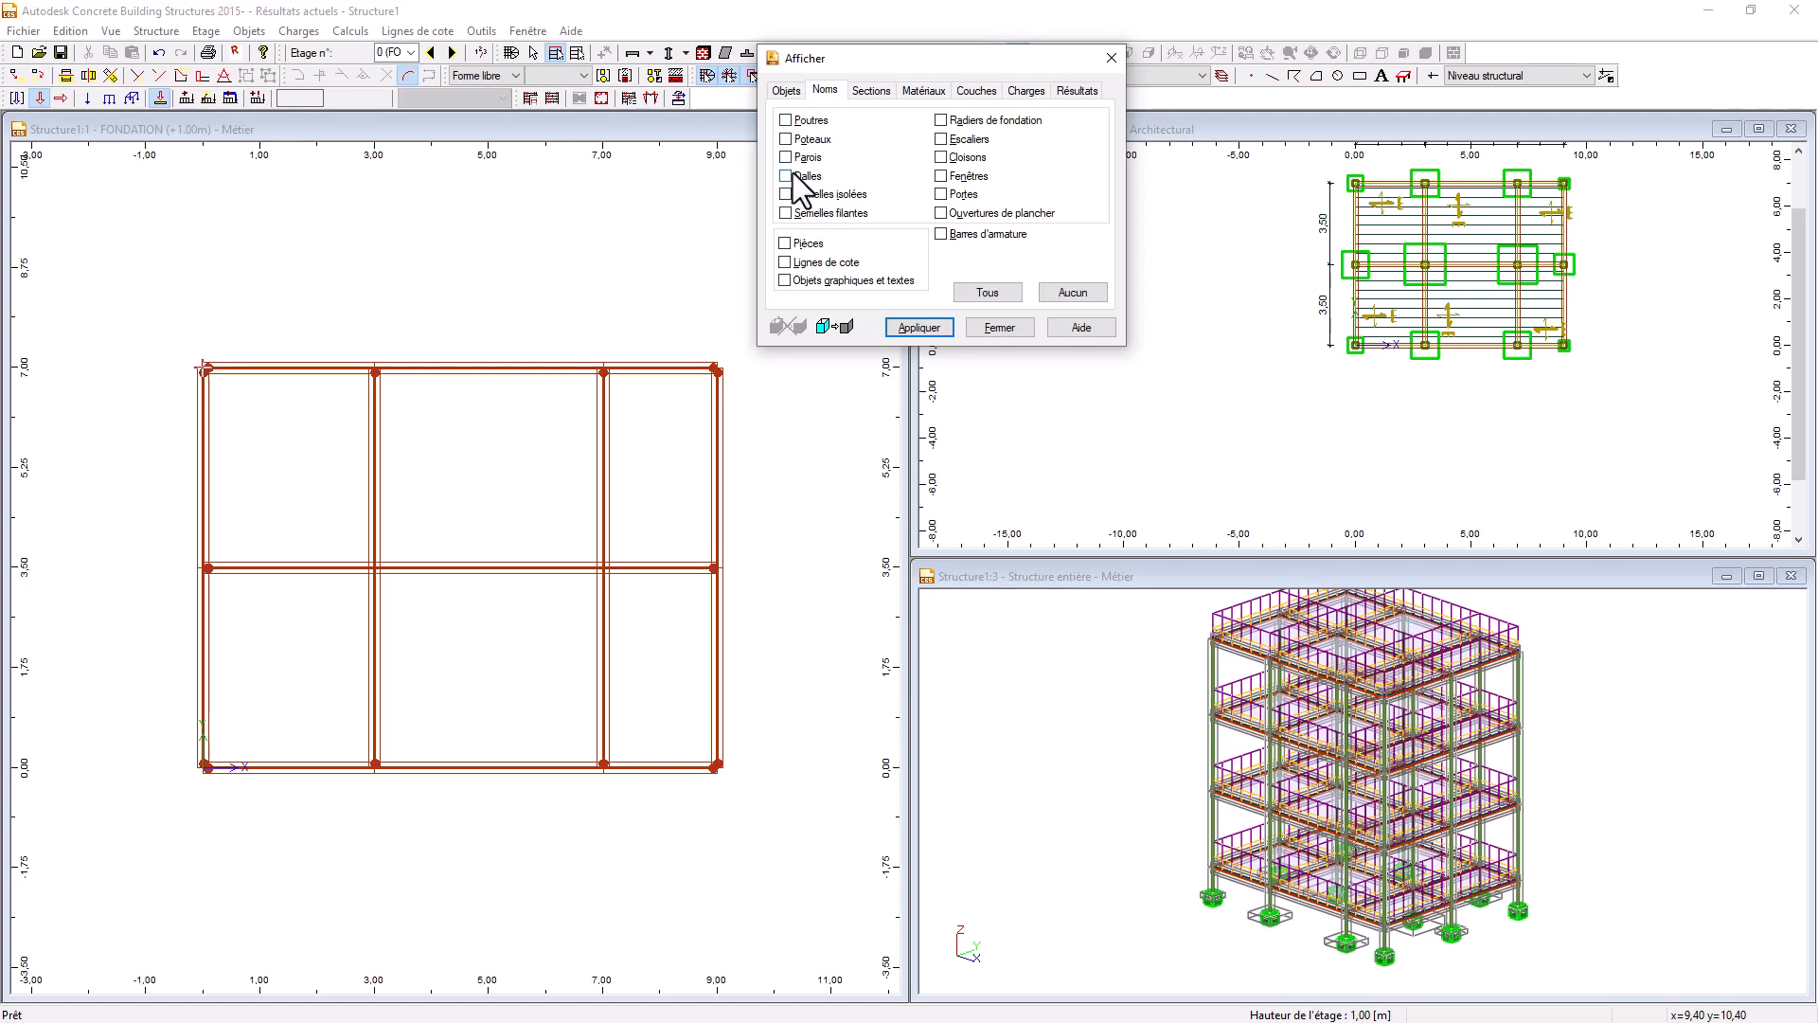
pyautogui.click(786, 121)
pyautogui.click(869, 90)
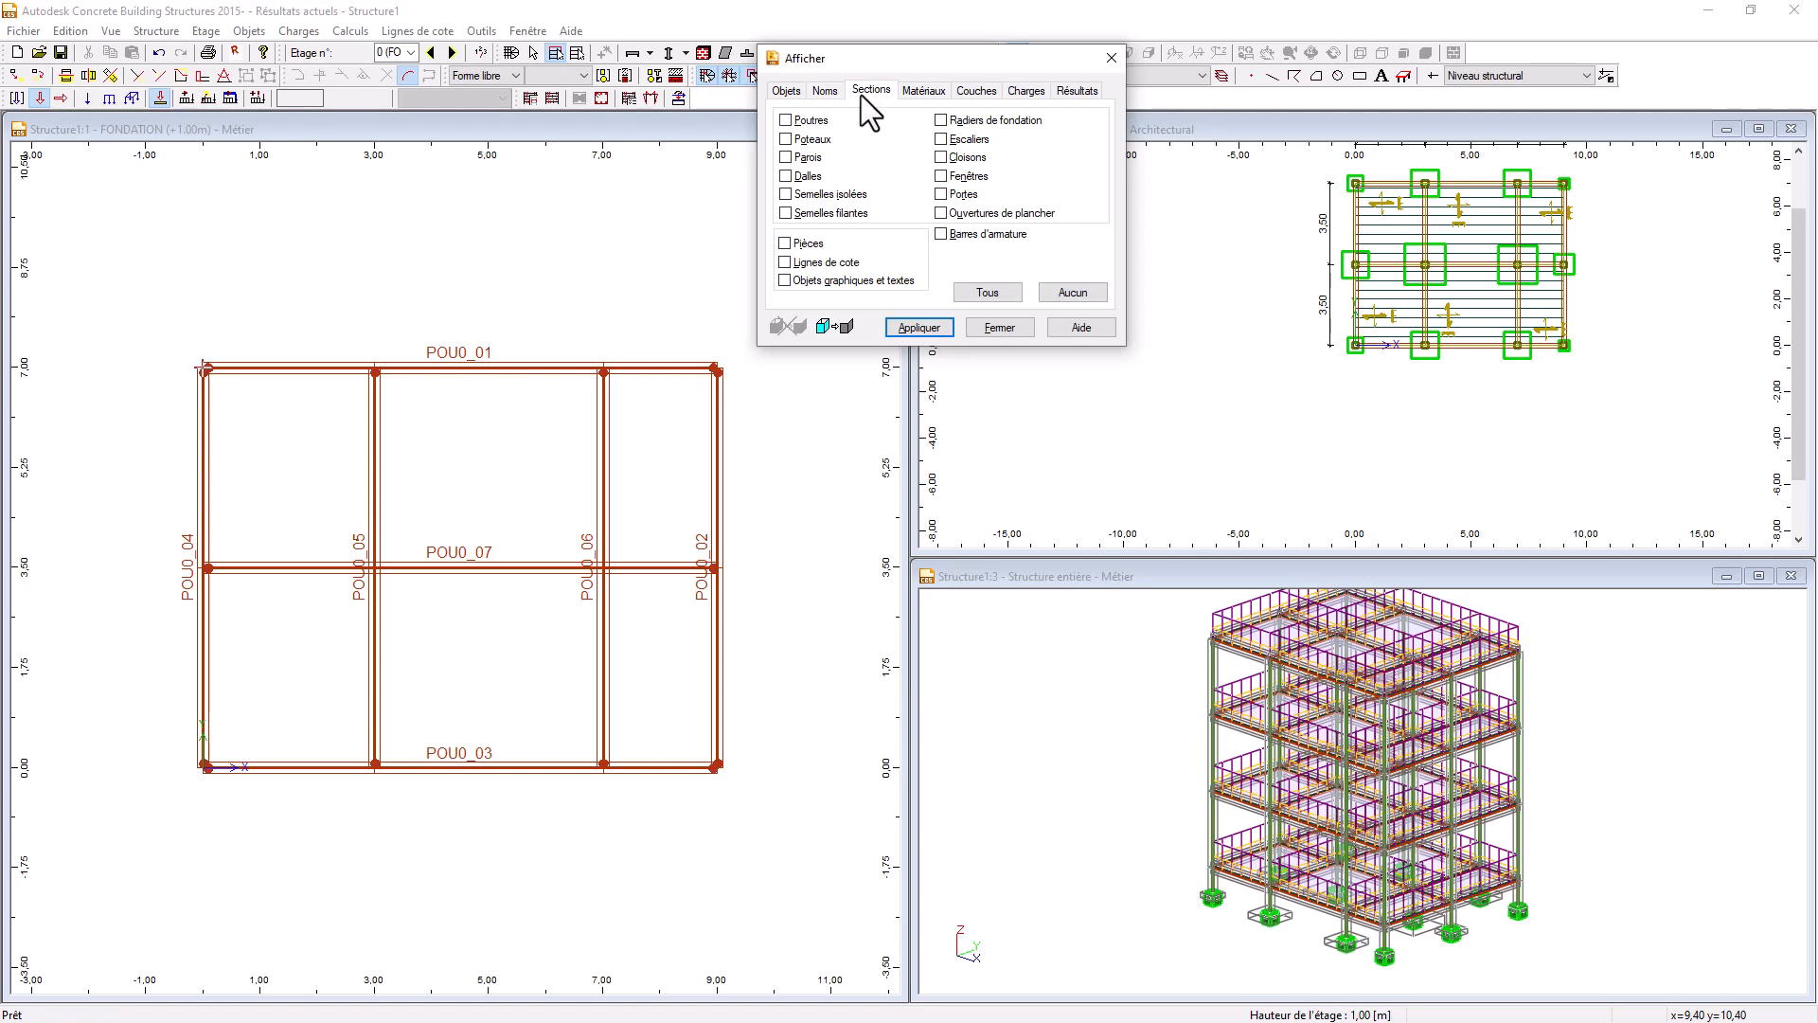
pyautogui.click(786, 120)
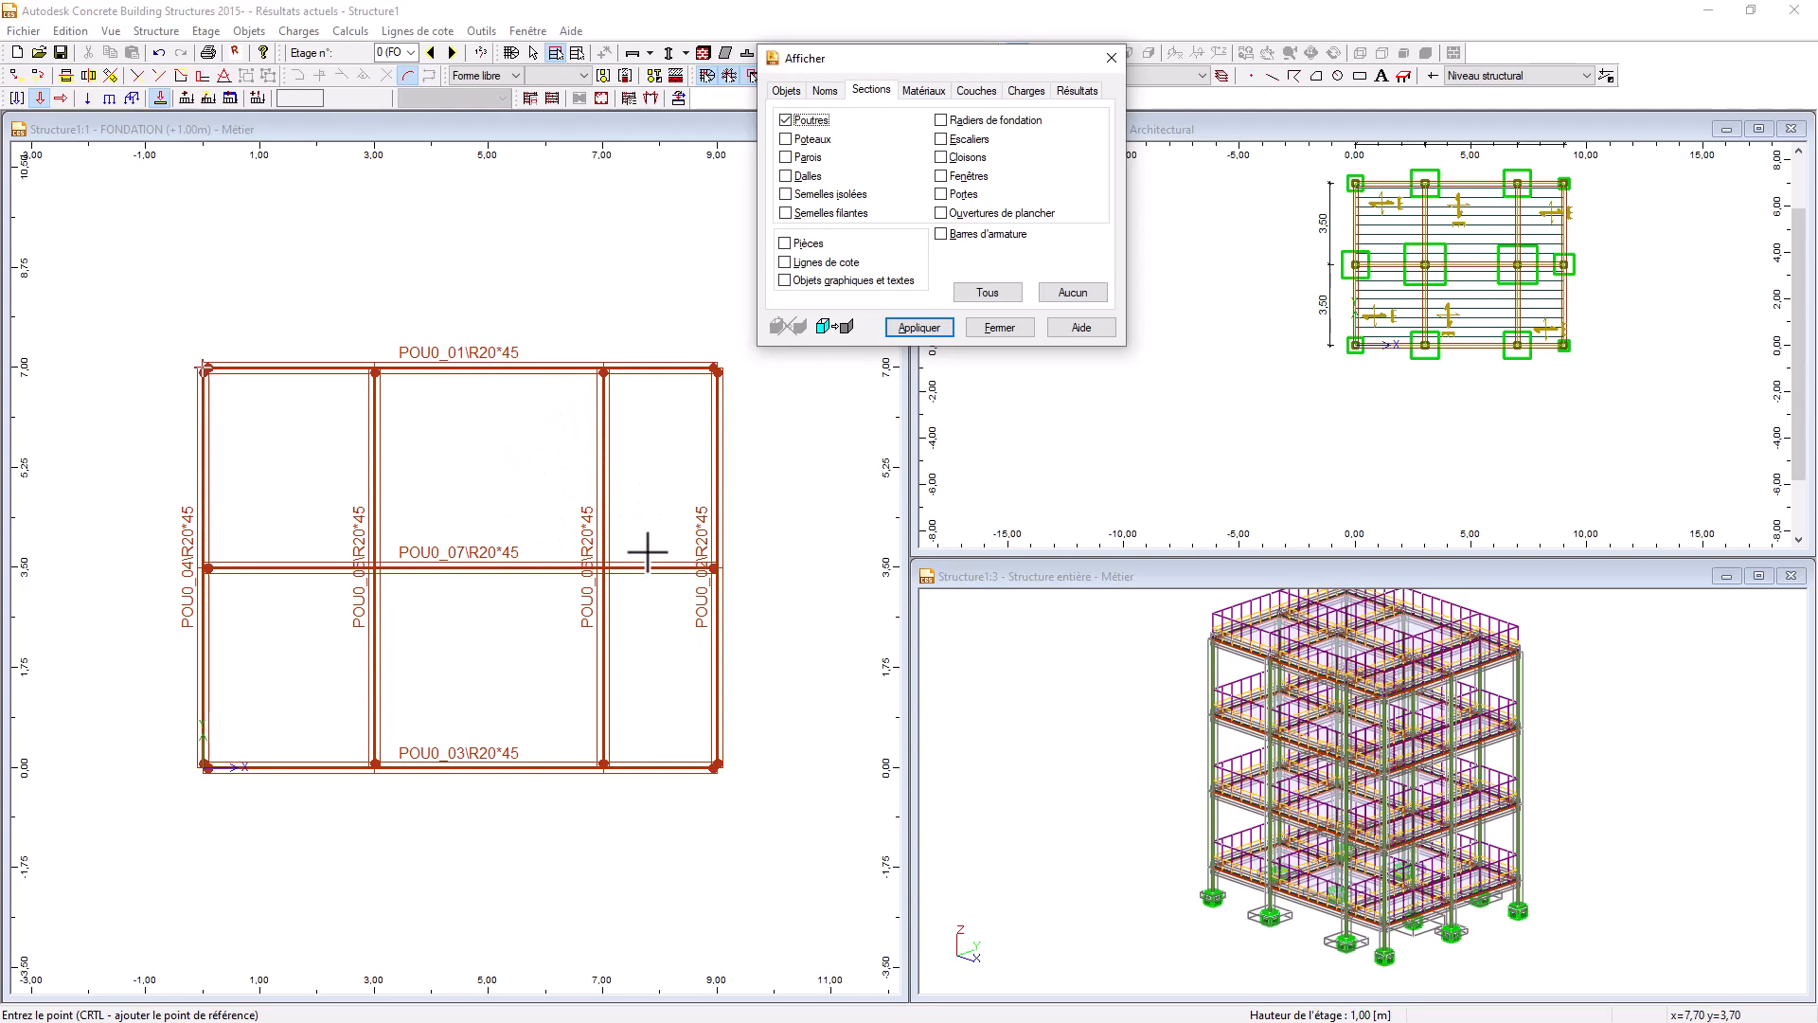
# - Turn off the beams' names and section labels, and display every object type again in the foundation plan
pyautogui.click(786, 120)
pyautogui.click(827, 90)
pyautogui.click(786, 120)
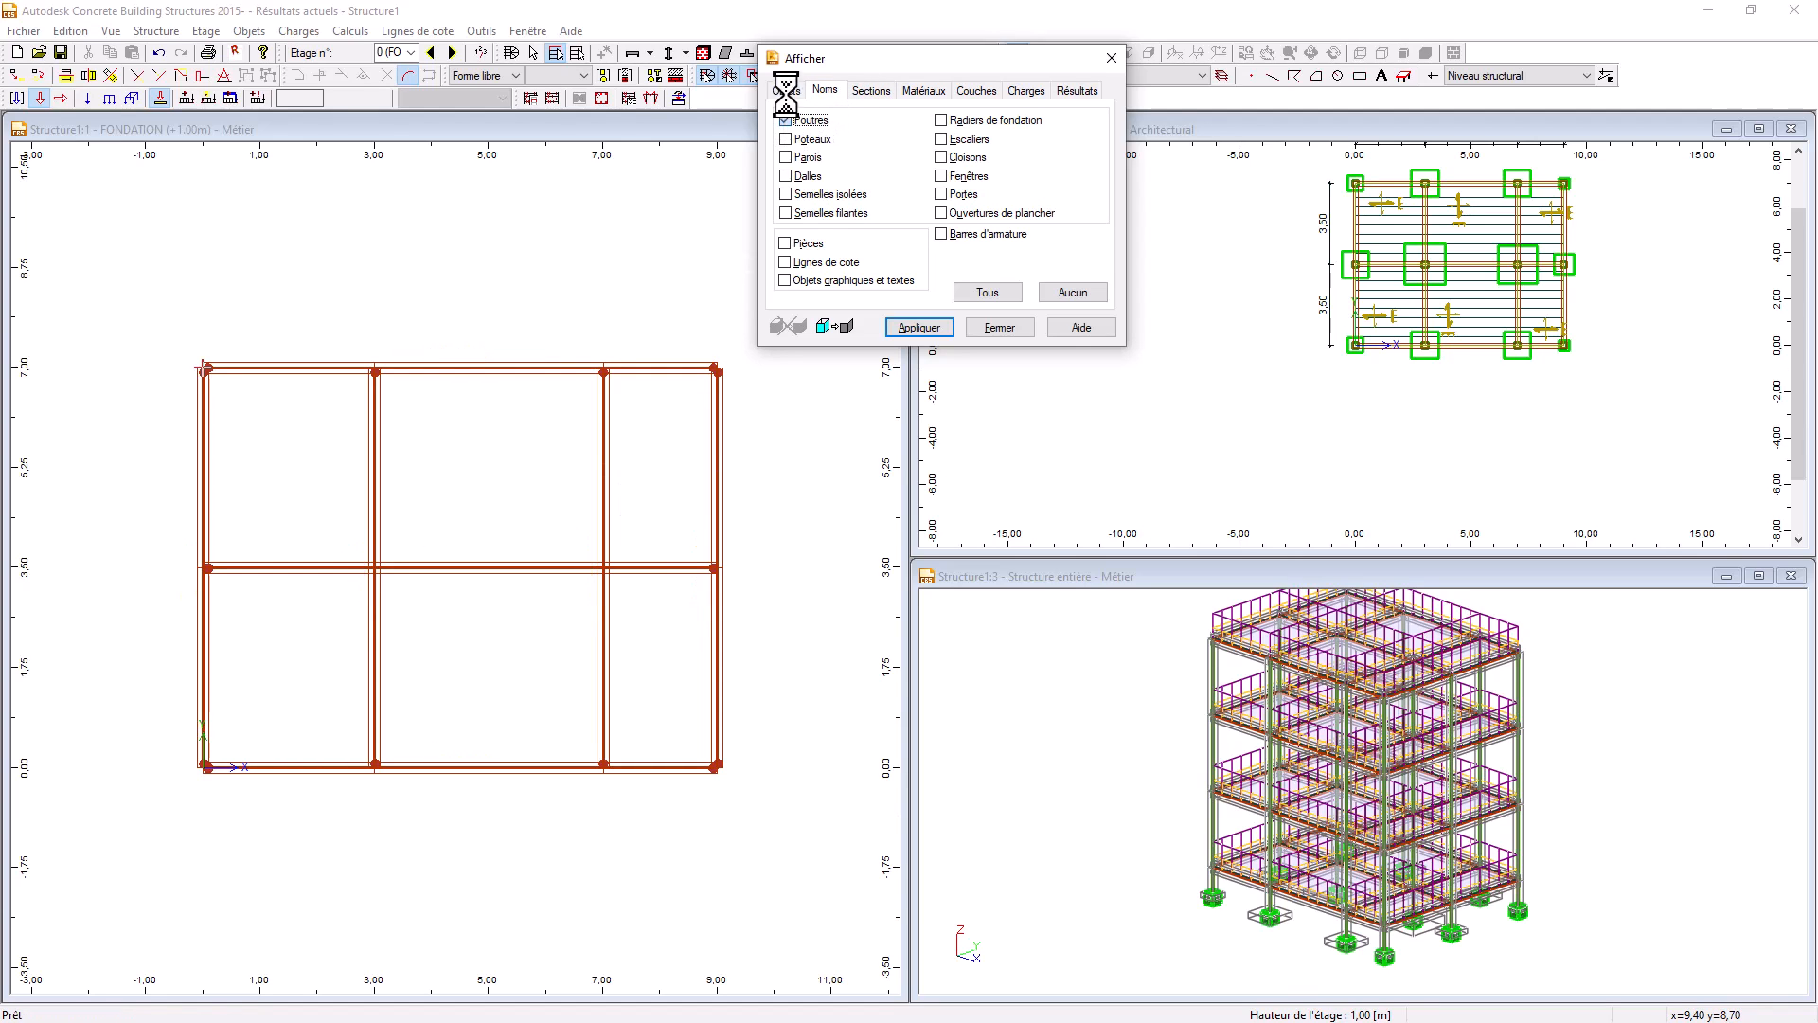
pyautogui.click(786, 90)
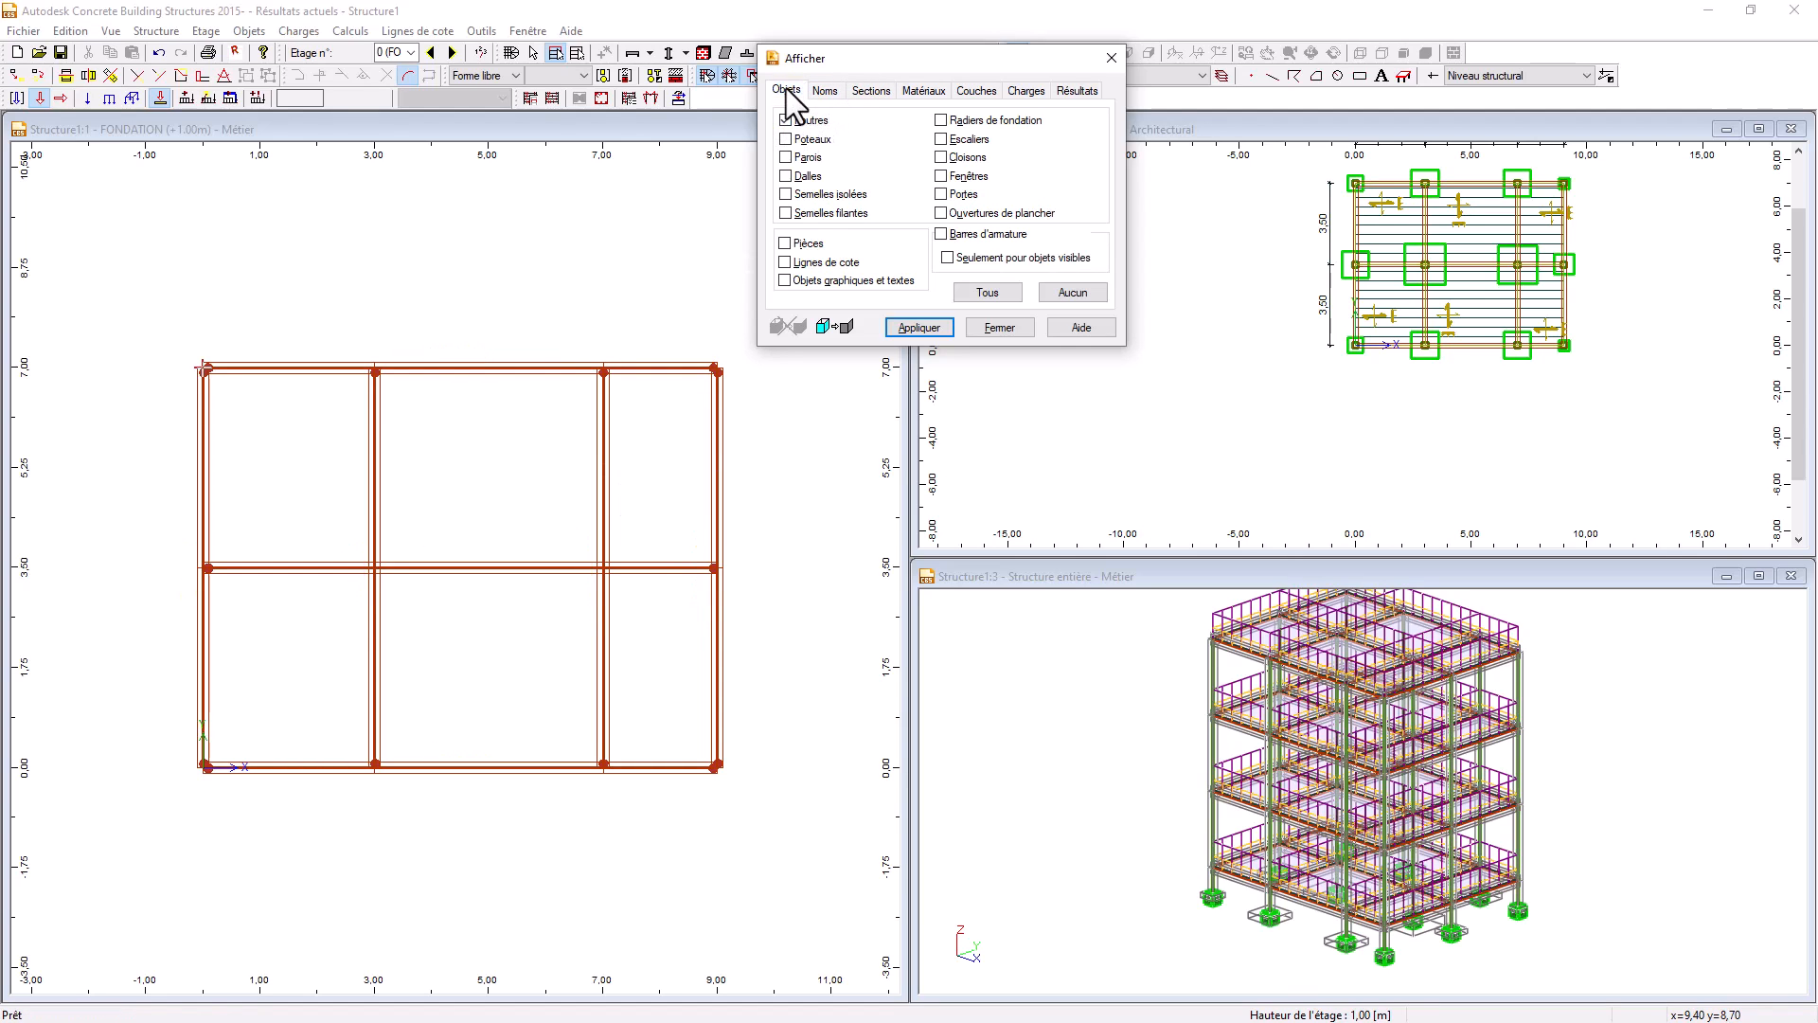
pyautogui.click(986, 292)
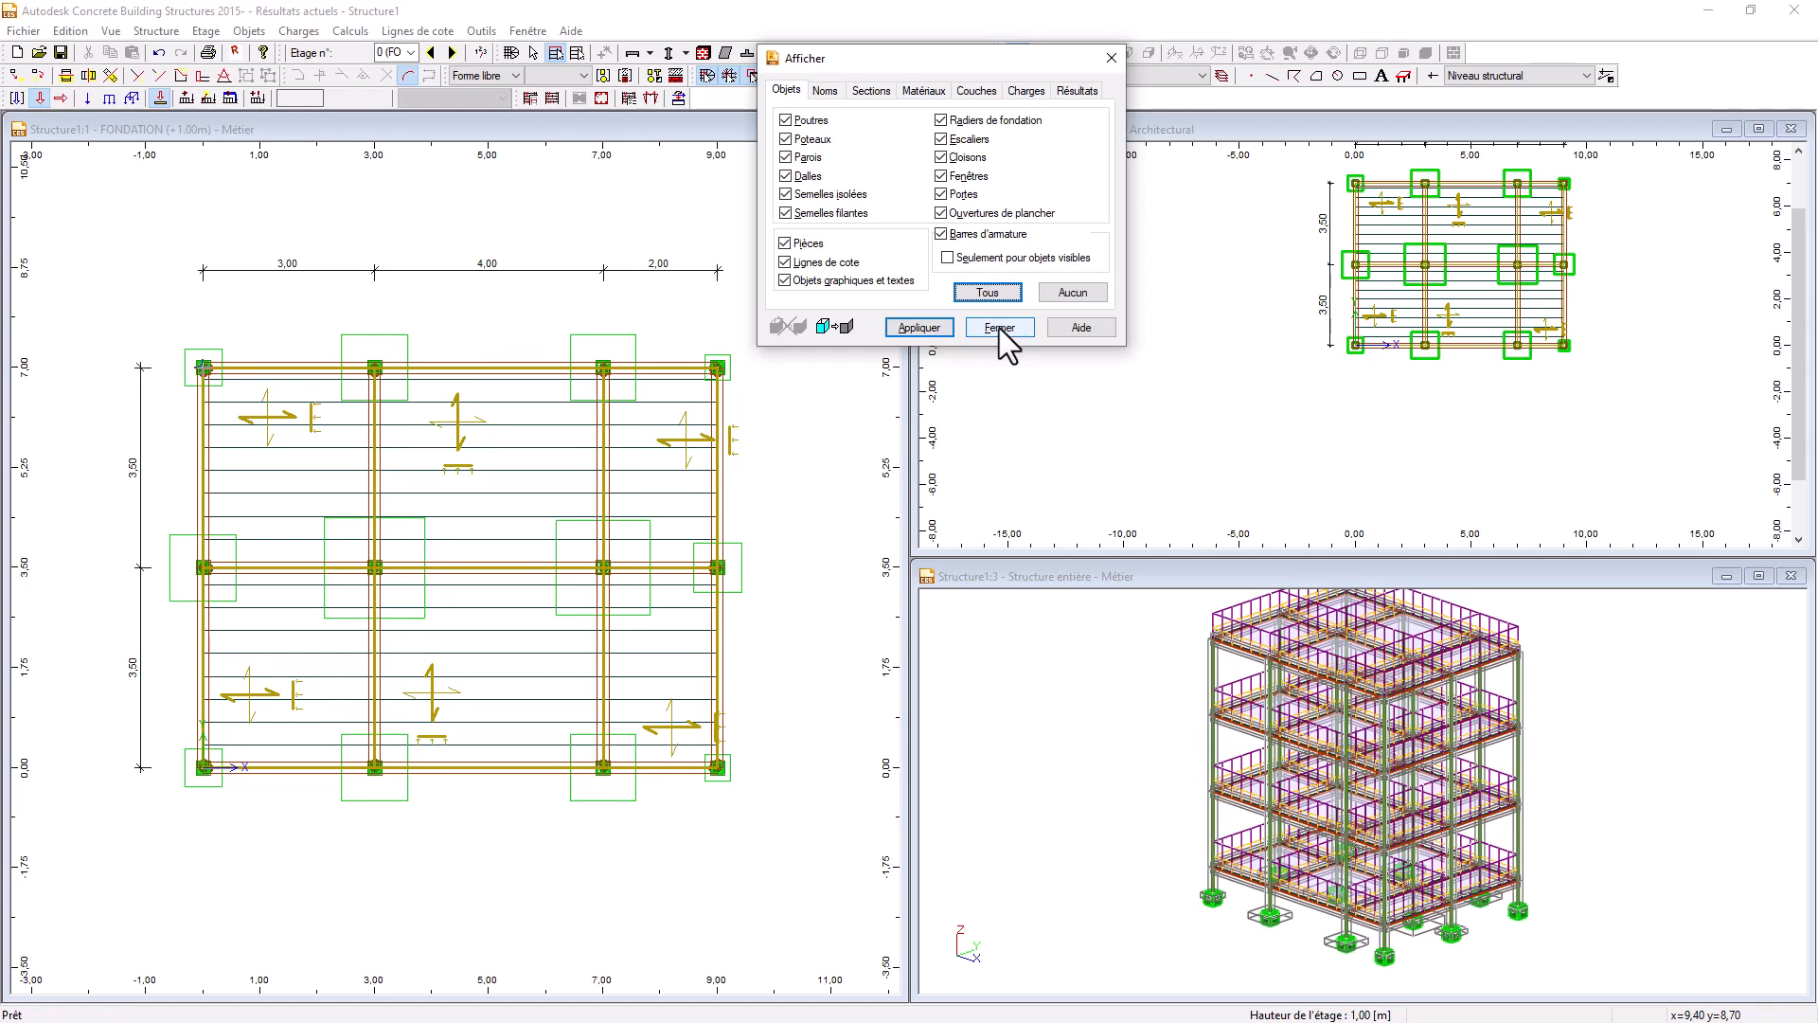
pyautogui.click(998, 328)
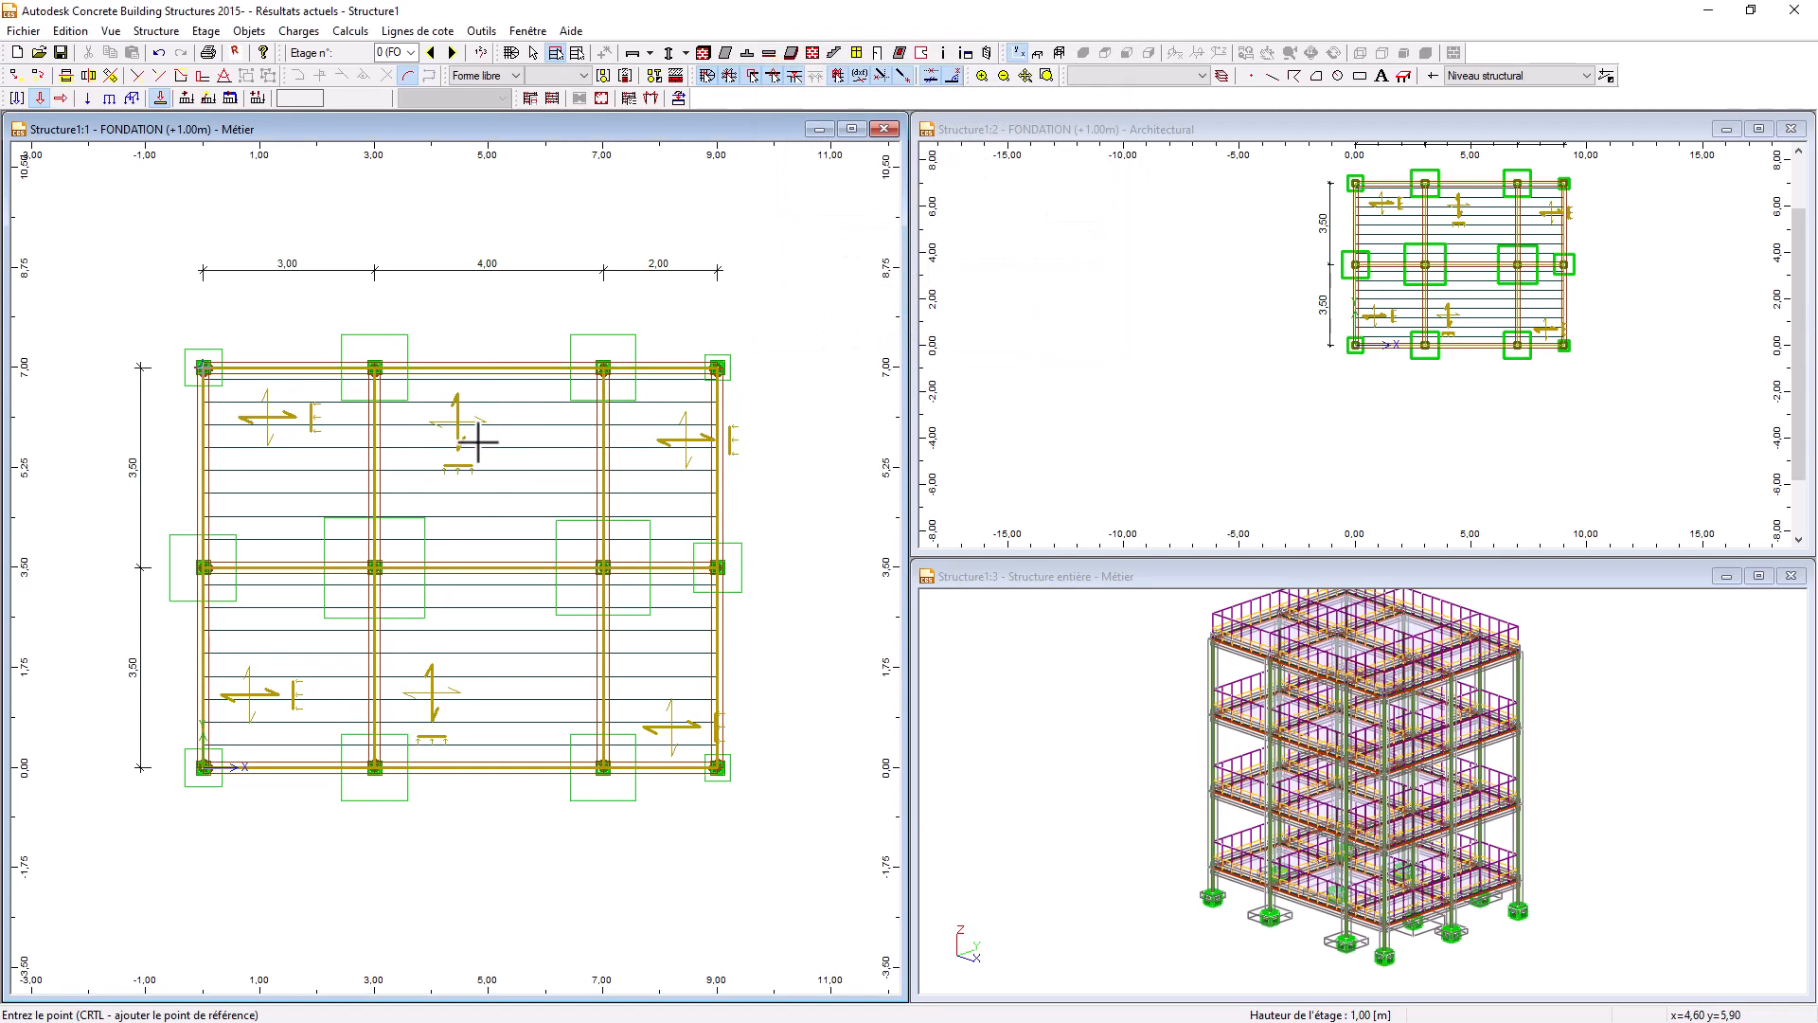
pyautogui.scroll(-1, 487, 454)
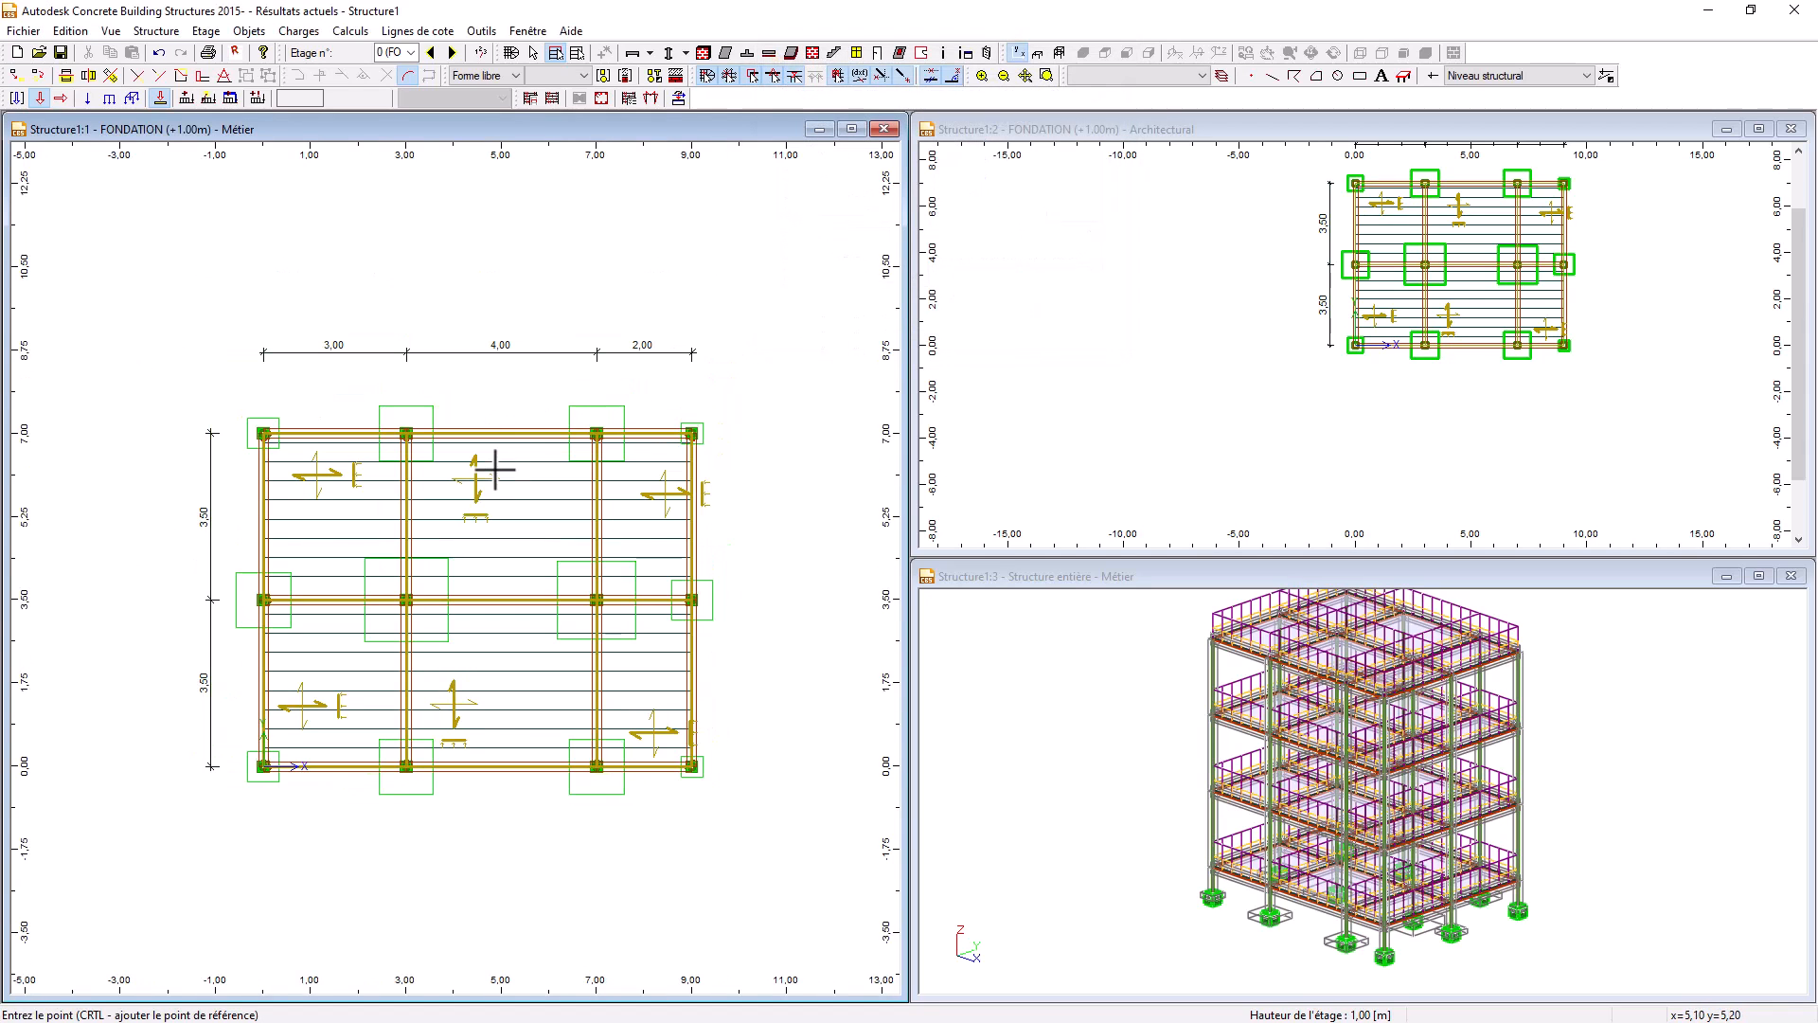
# - Show the entire structure in 3D instead of the foundation plan, look at it from the front, and set an axonometric view
pyautogui.click(1066, 52)
pyautogui.click(1062, 52)
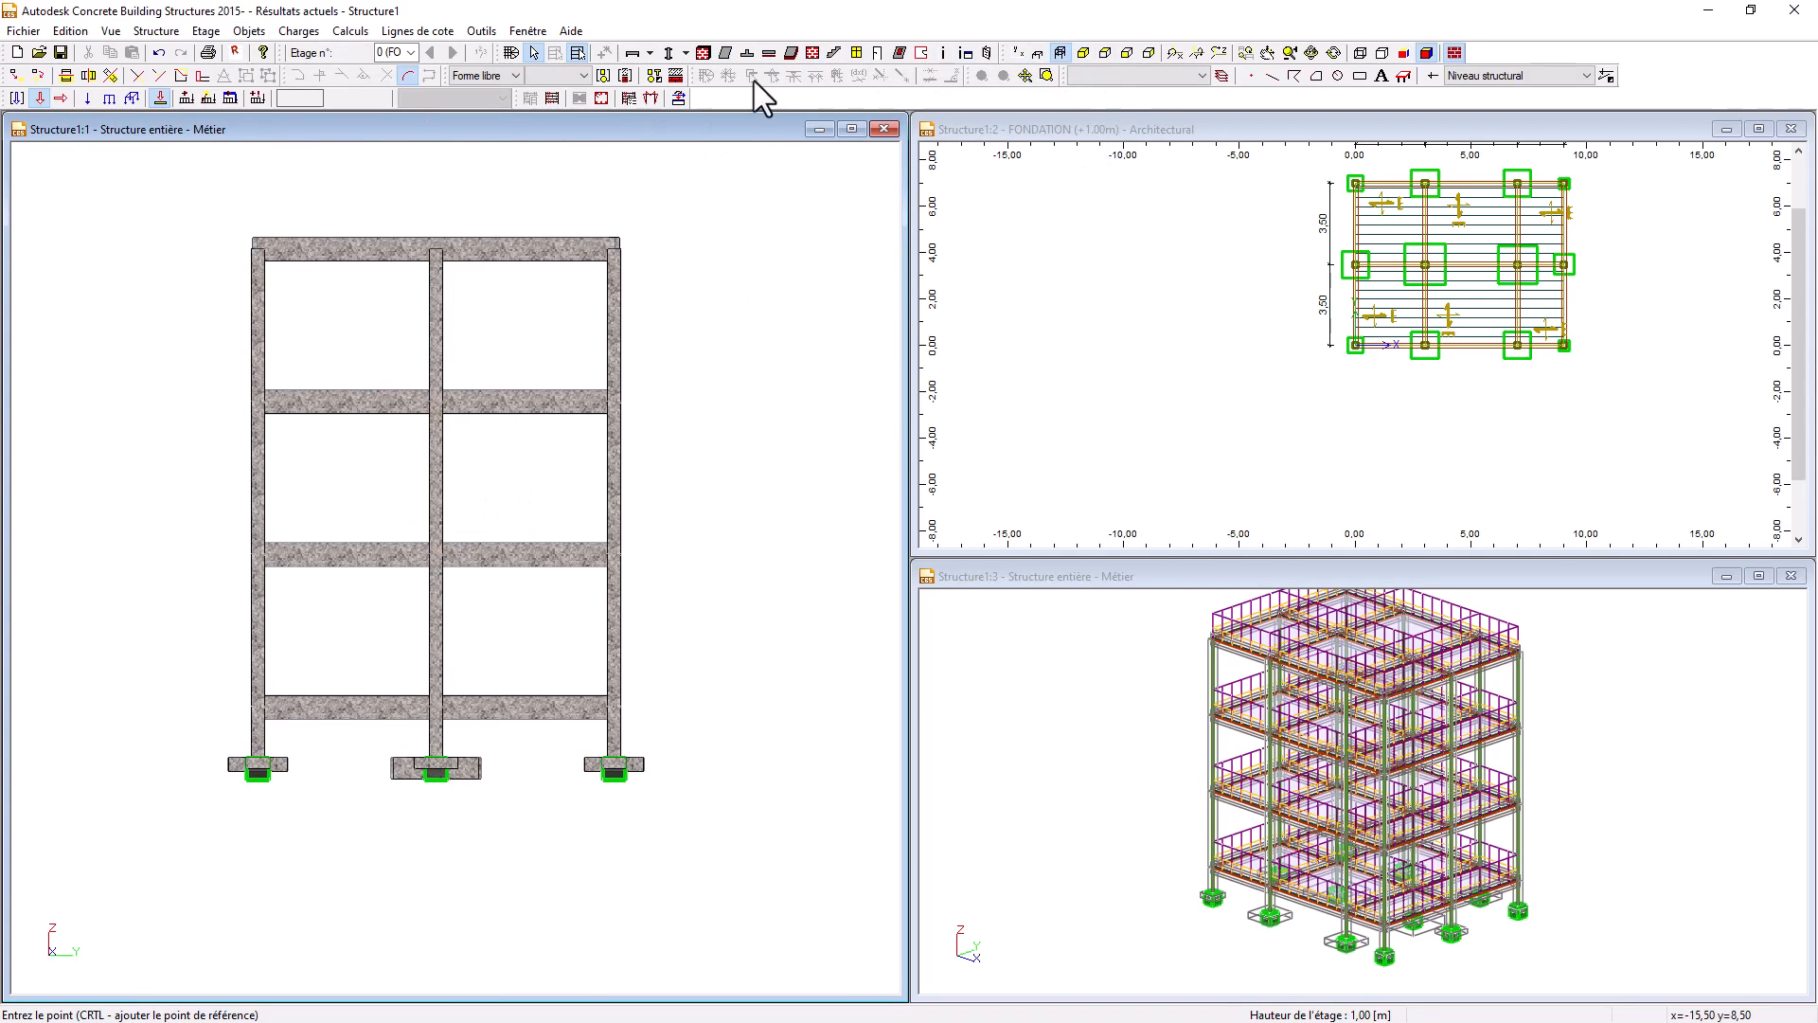
pyautogui.click(1127, 53)
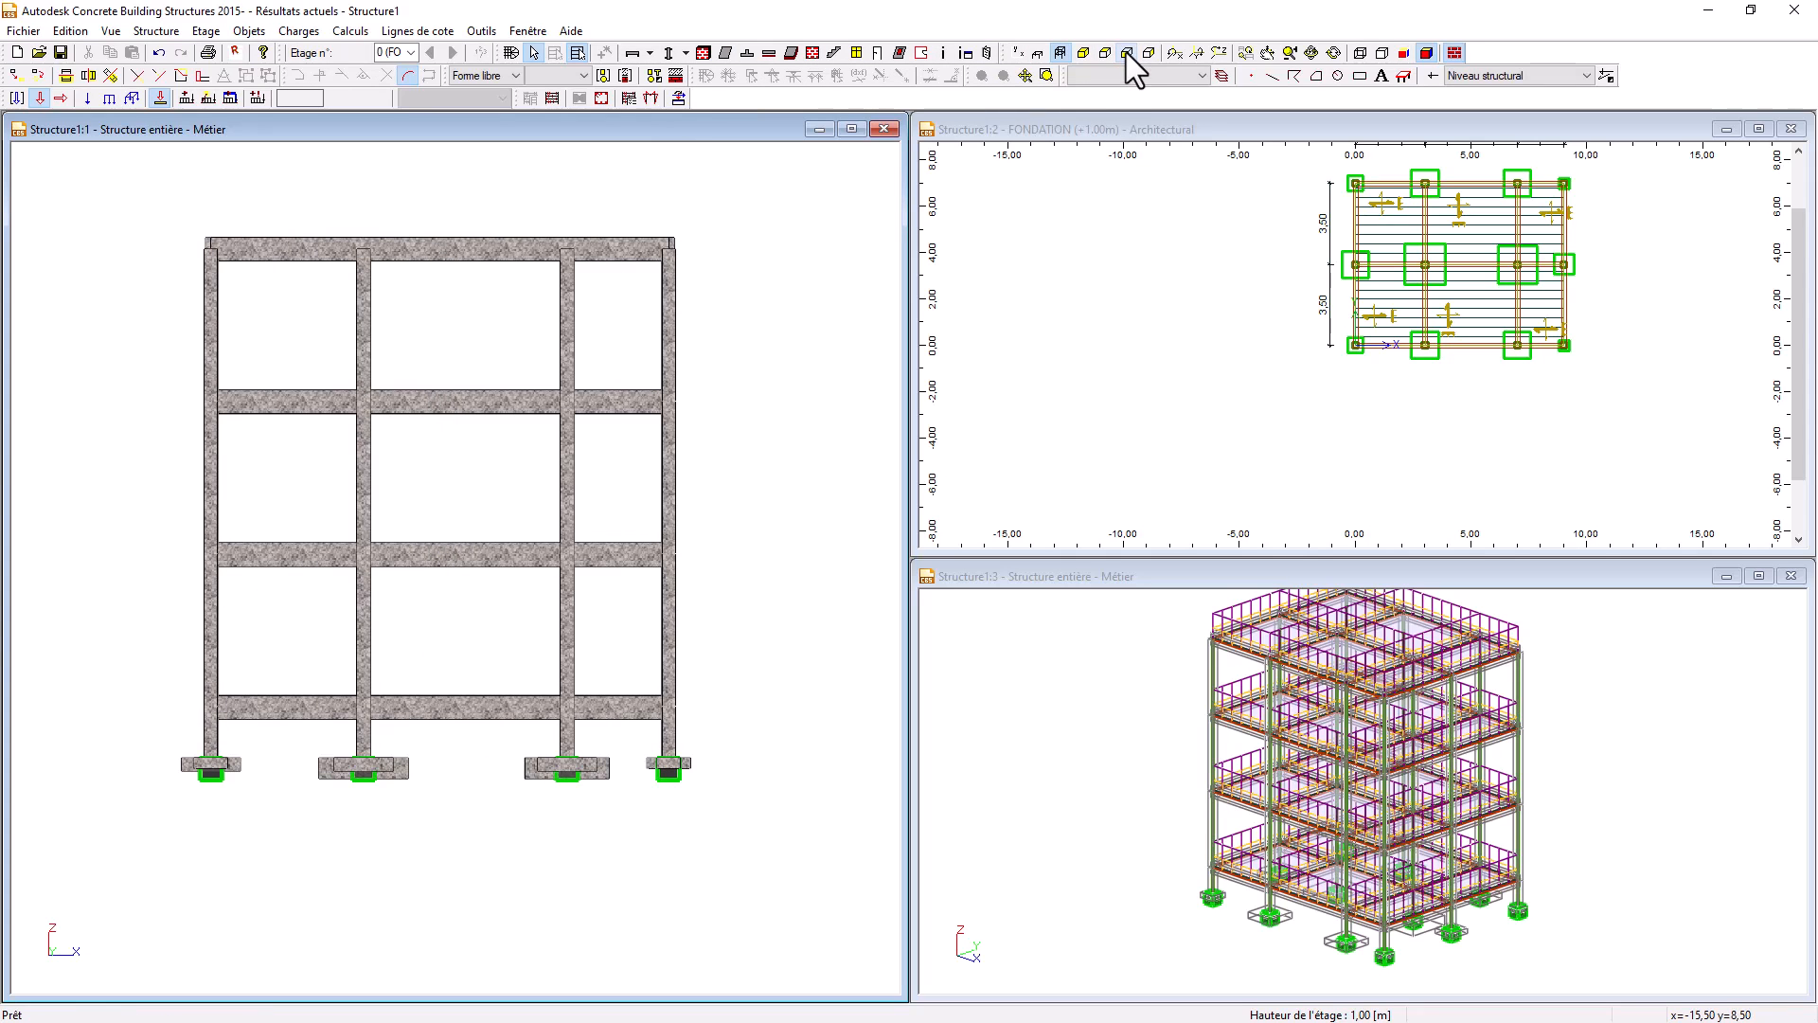
pyautogui.click(1083, 53)
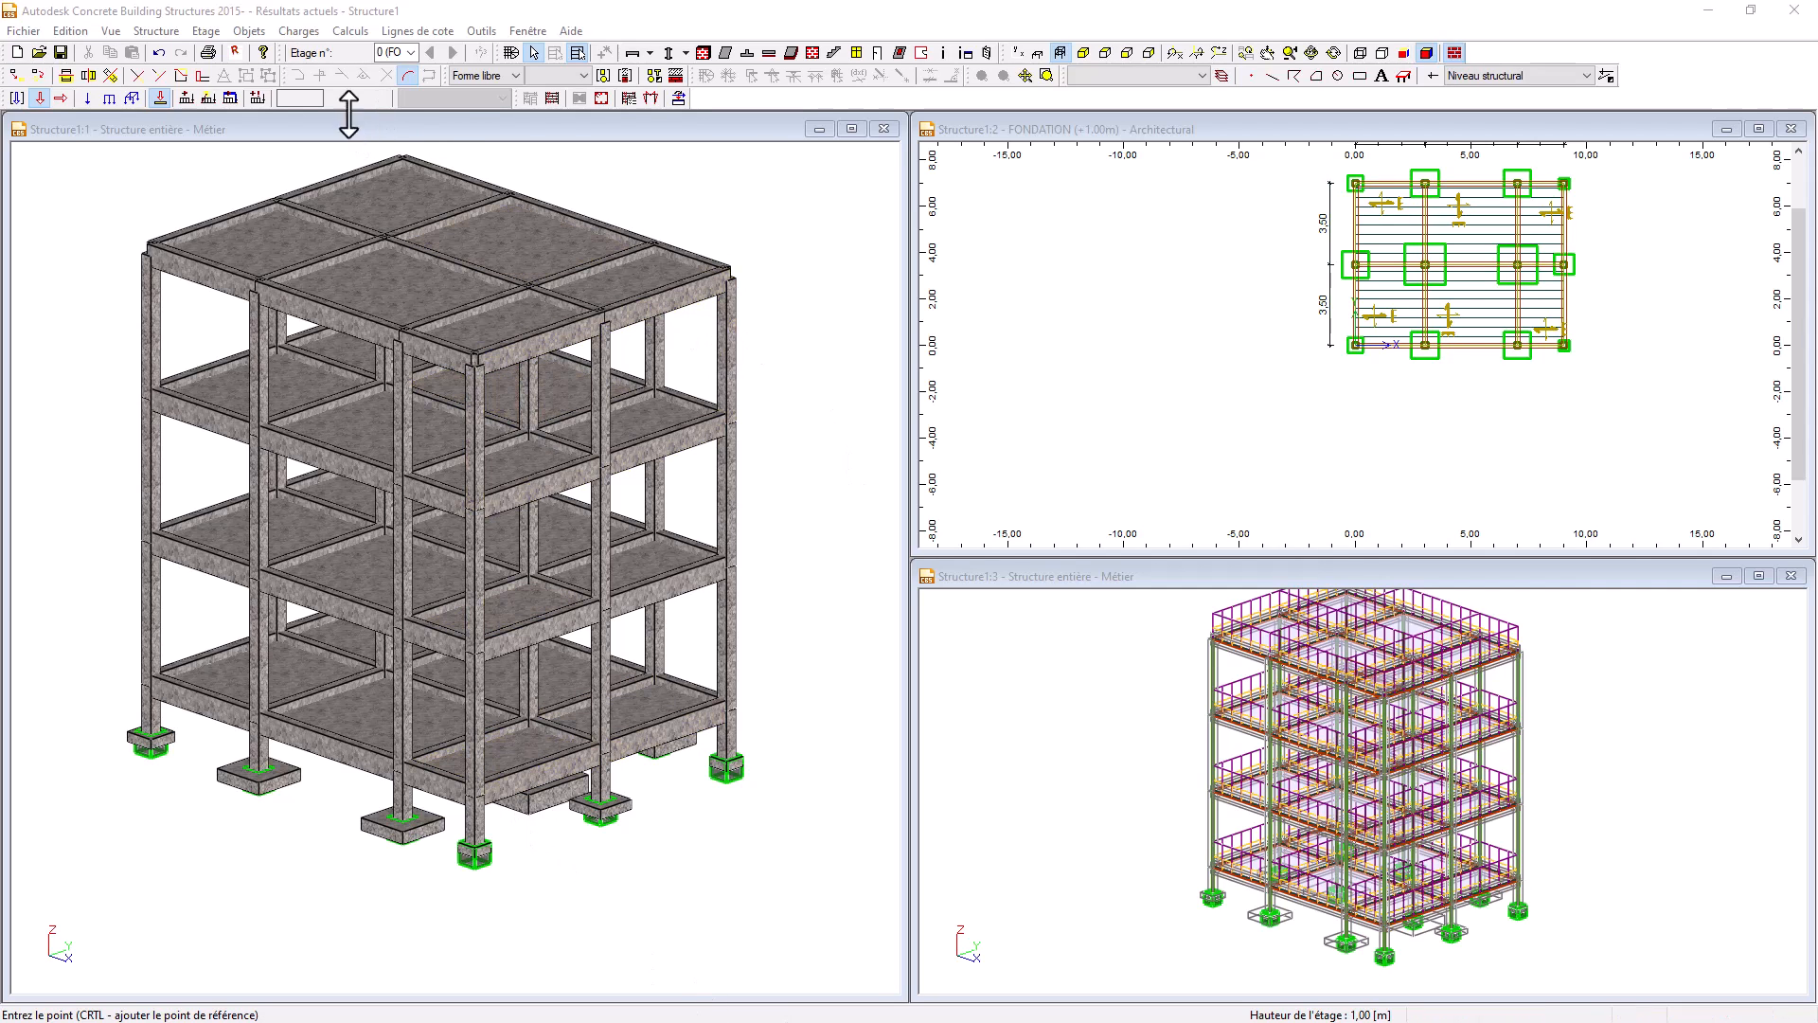
# - Select the whole building and export it to Robot with the selection taken into account
pyautogui.click(235, 51)
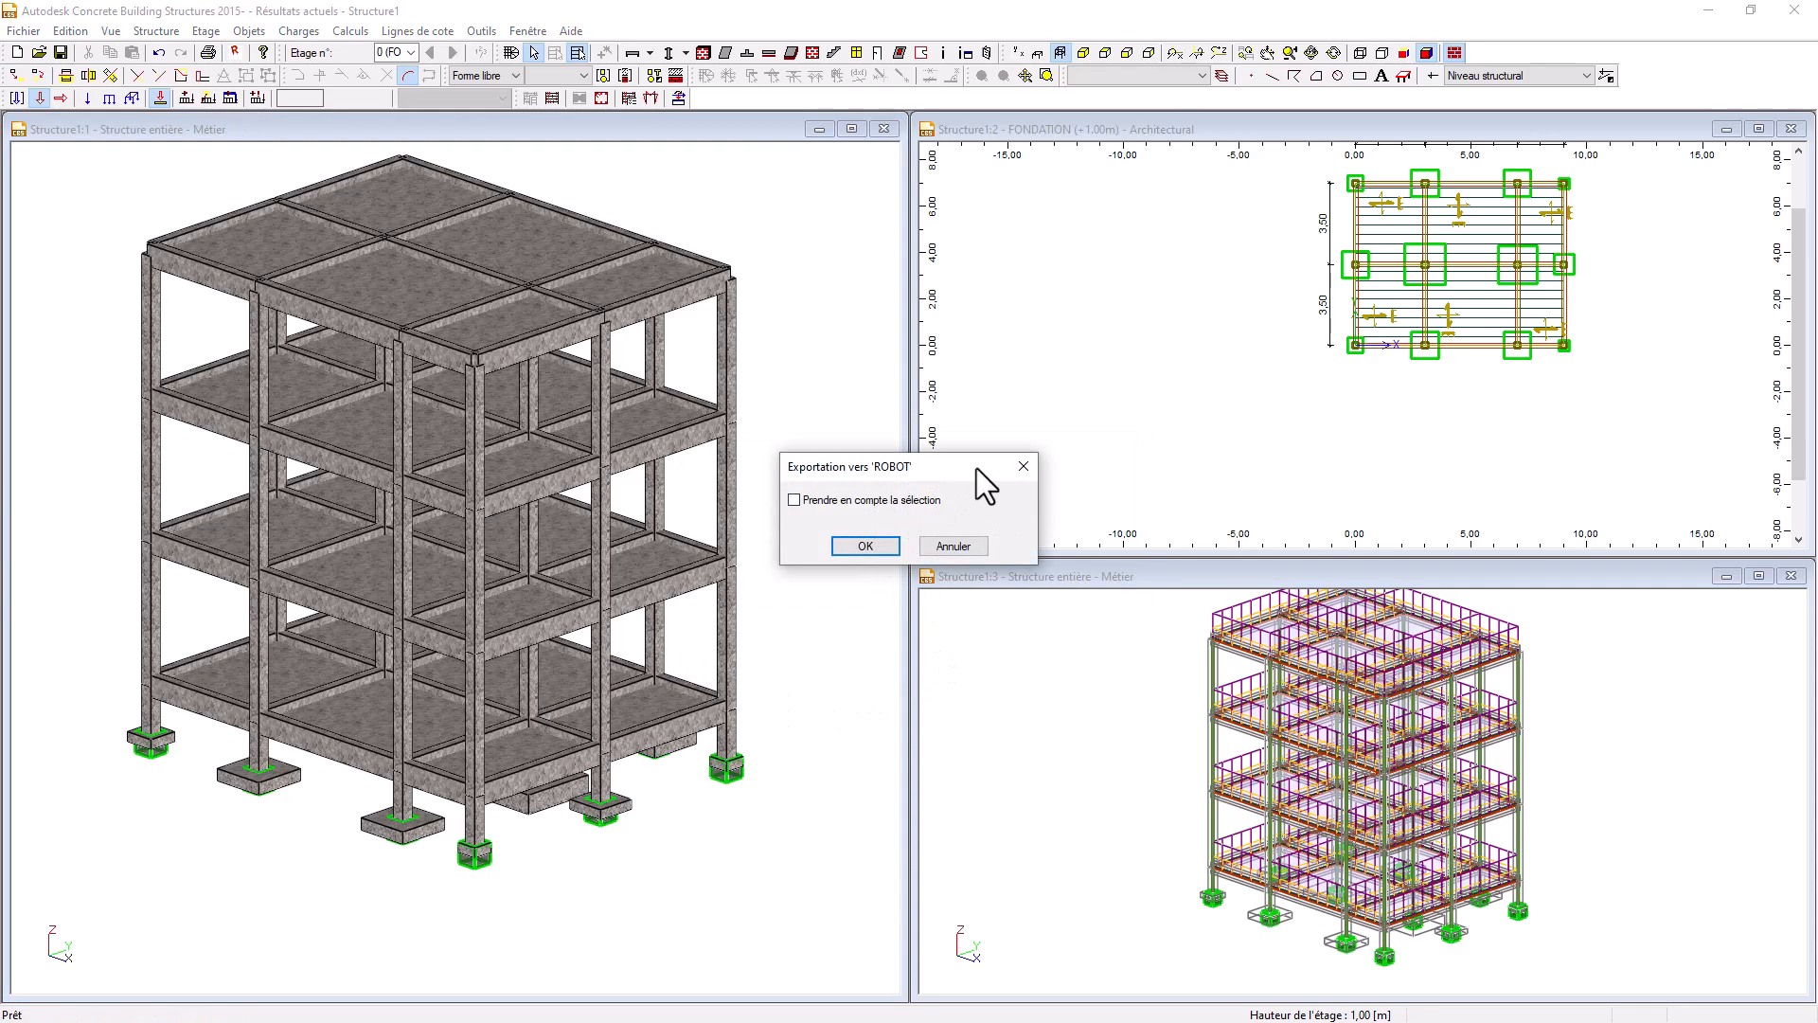
pyautogui.click(1029, 467)
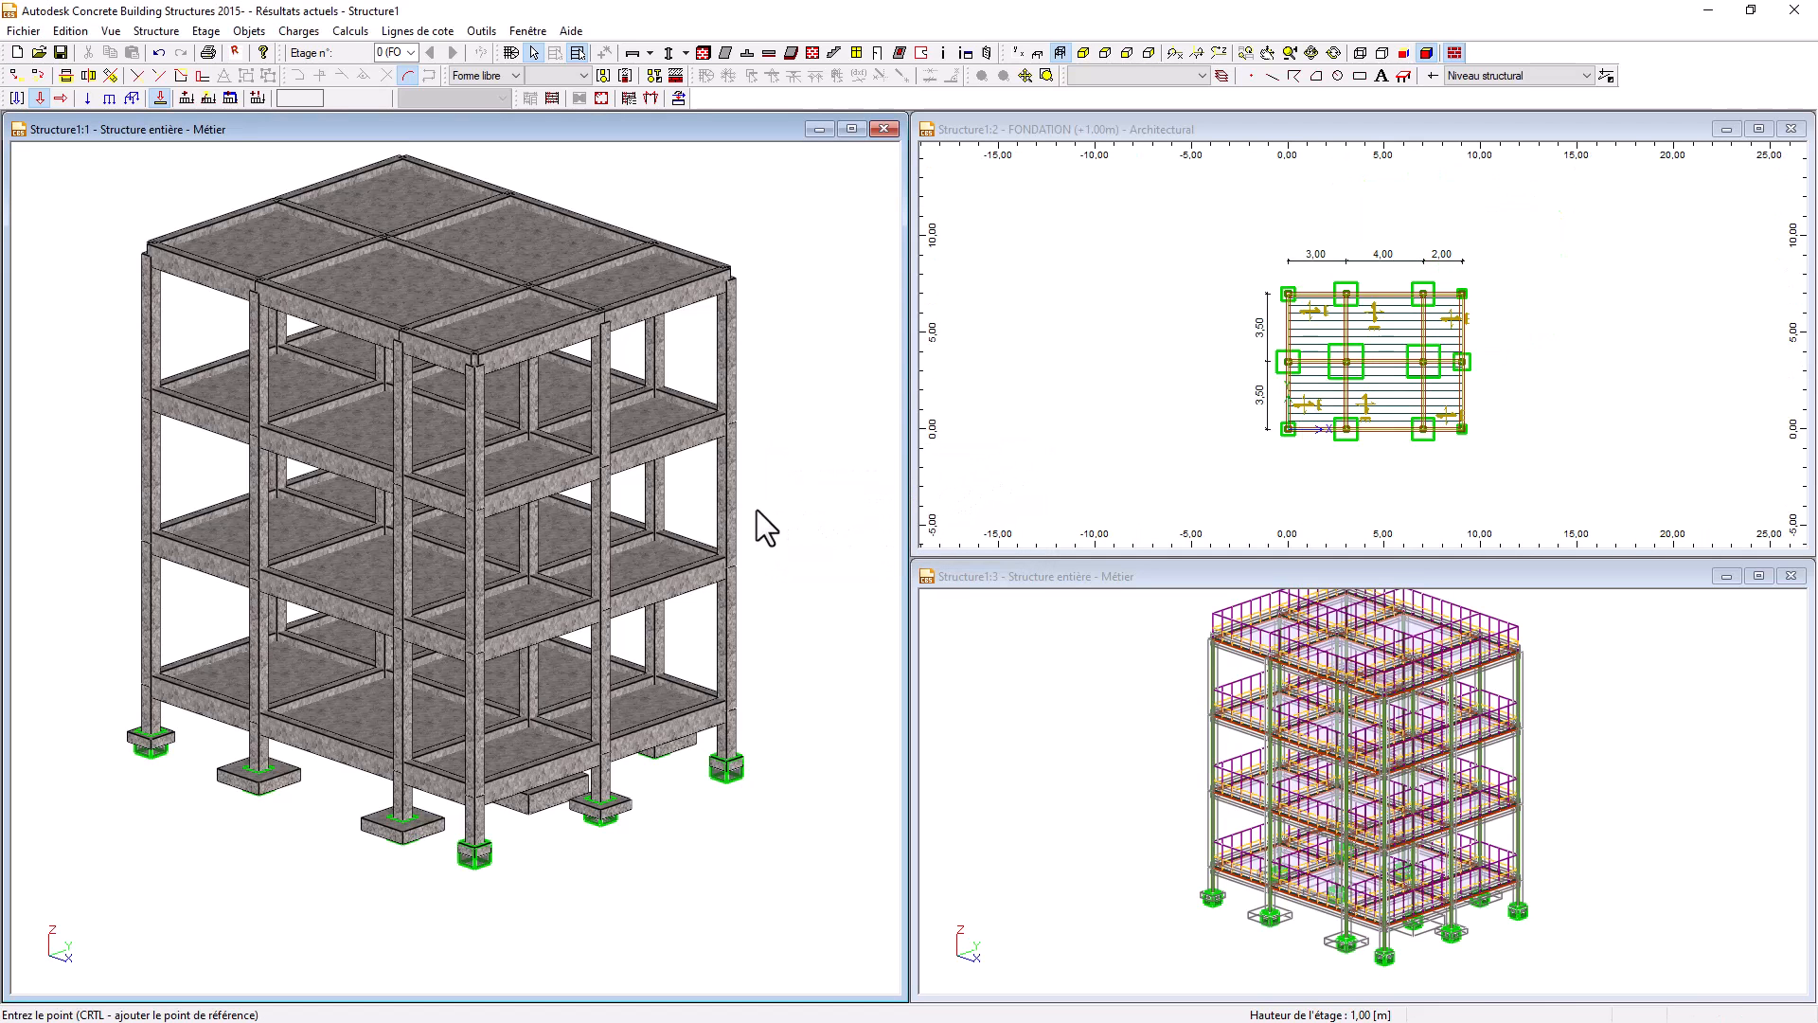
pyautogui.scroll(-3, 708, 521)
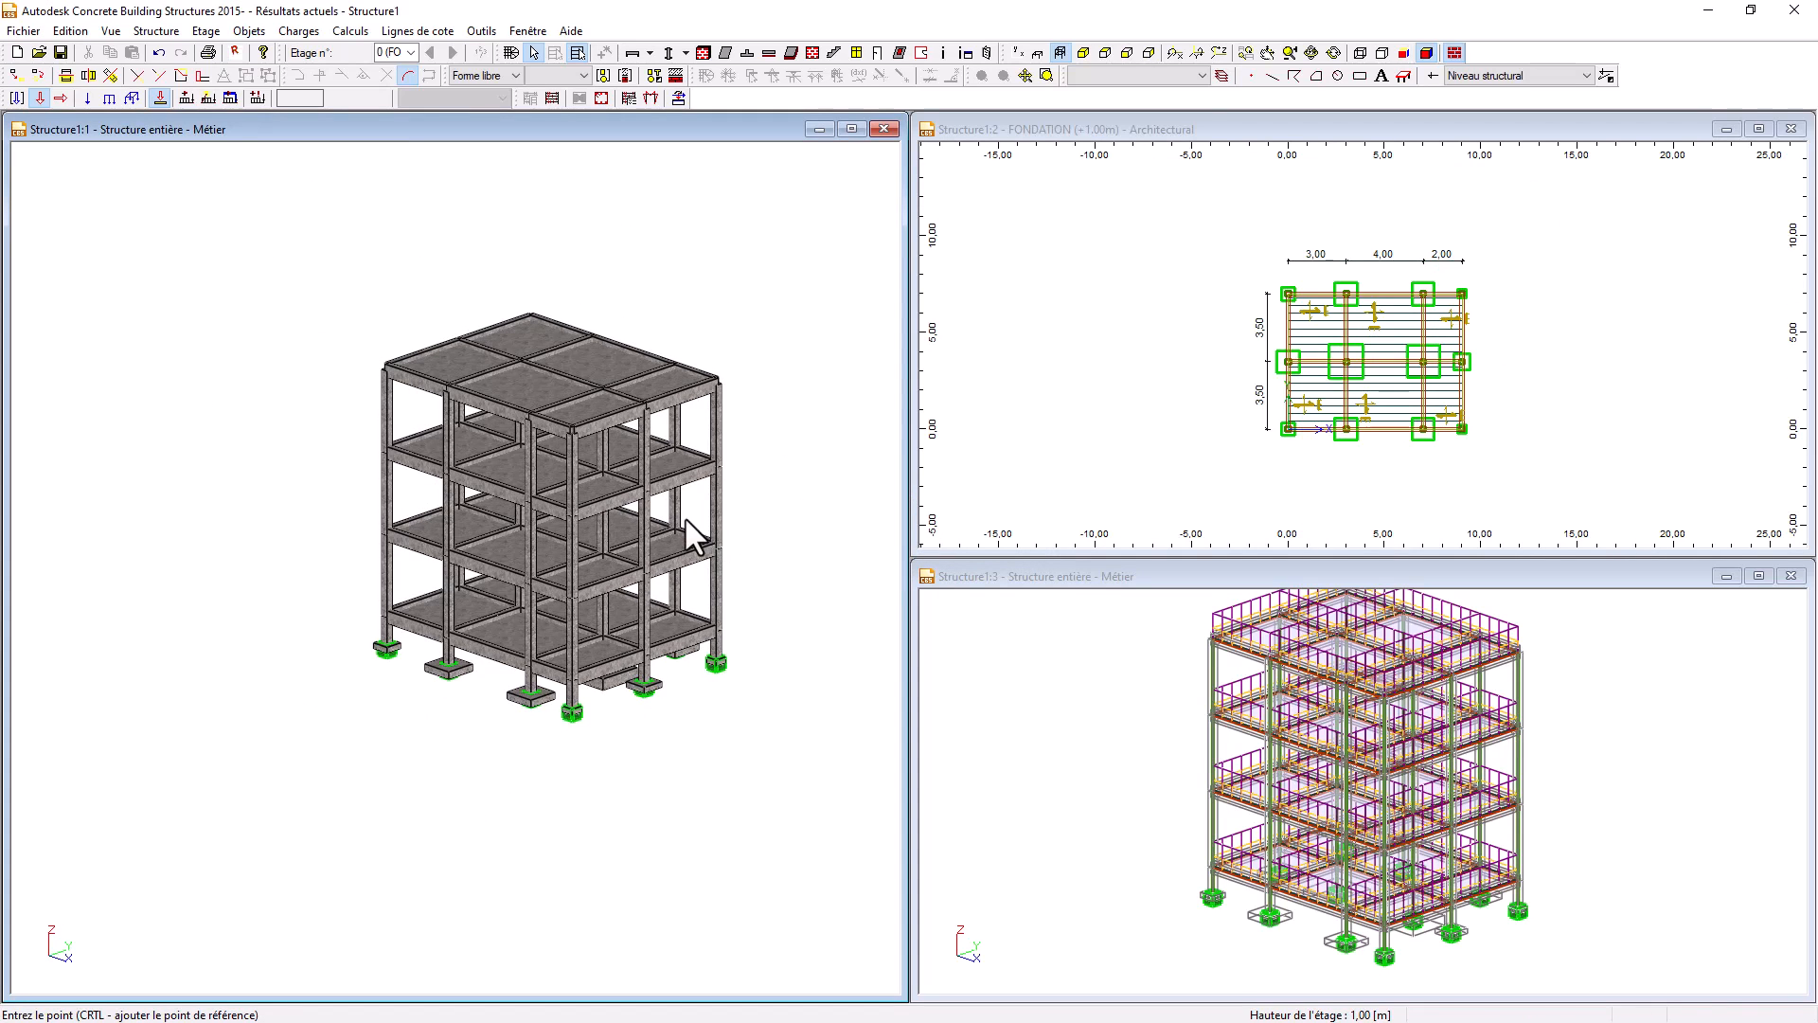
pyautogui.scroll(1, 686, 520)
pyautogui.moveTo(171, 208); pyautogui.dragTo(797, 803)
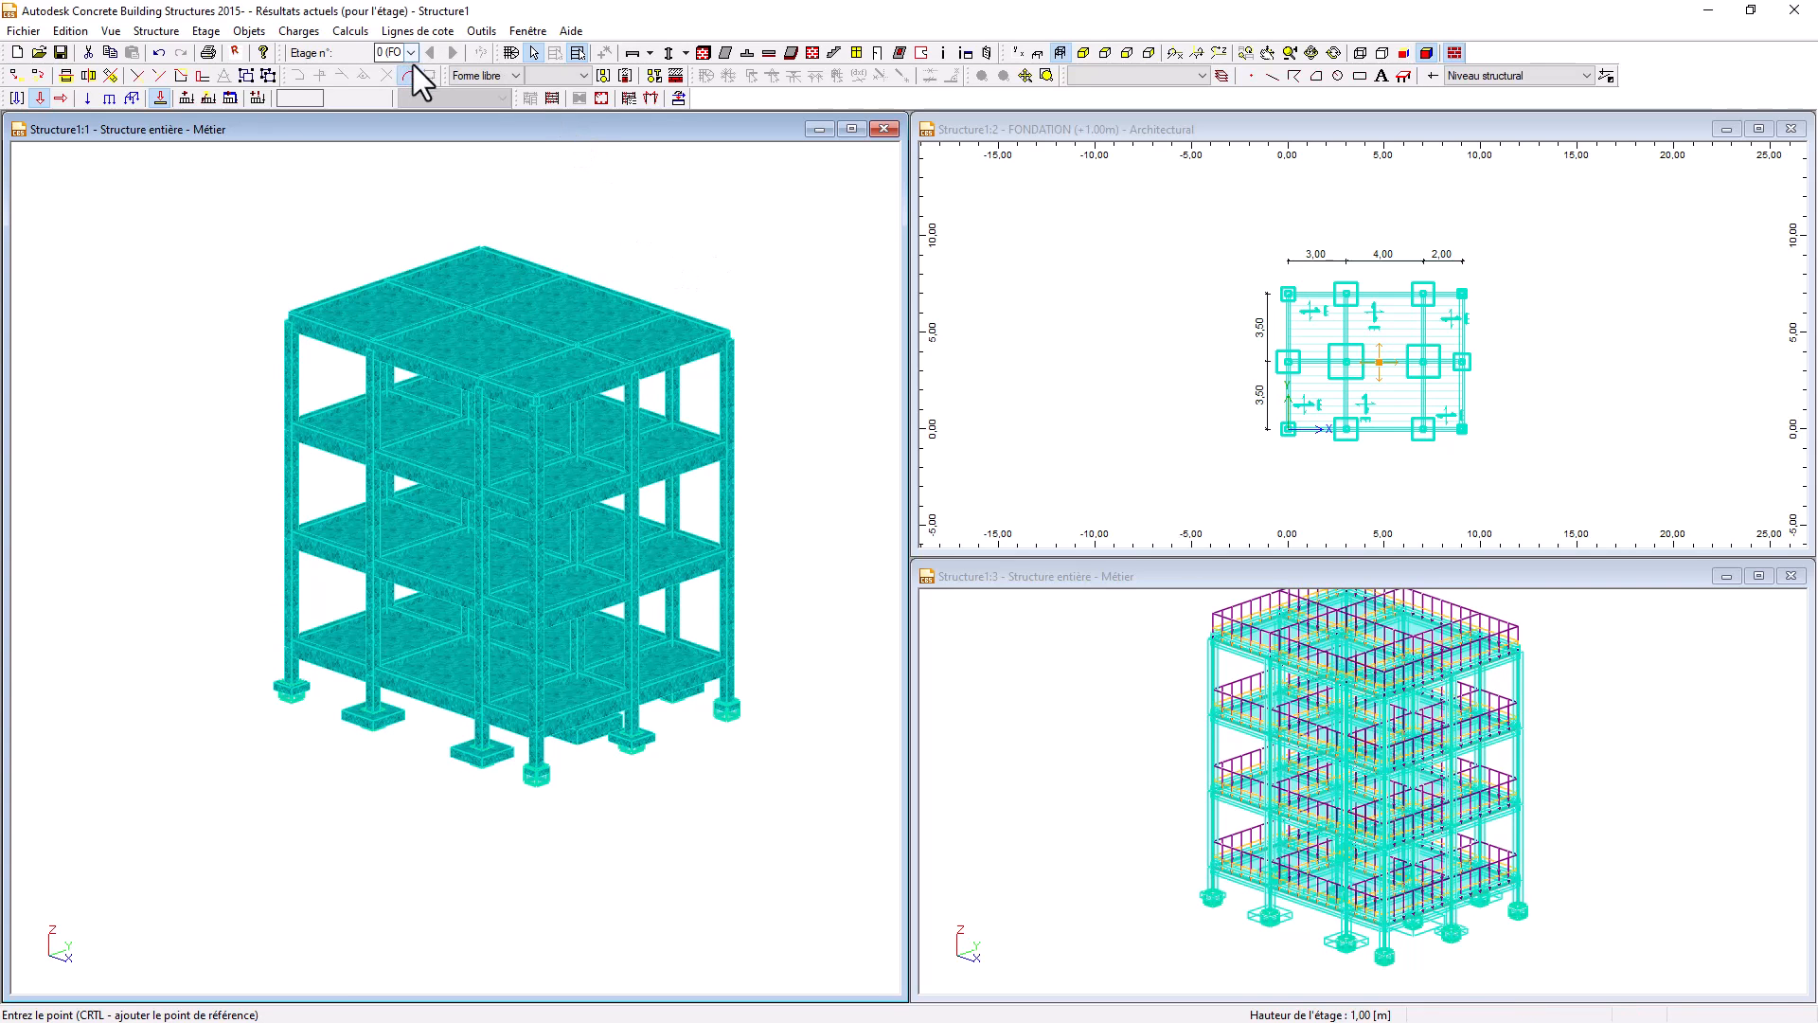
pyautogui.click(235, 53)
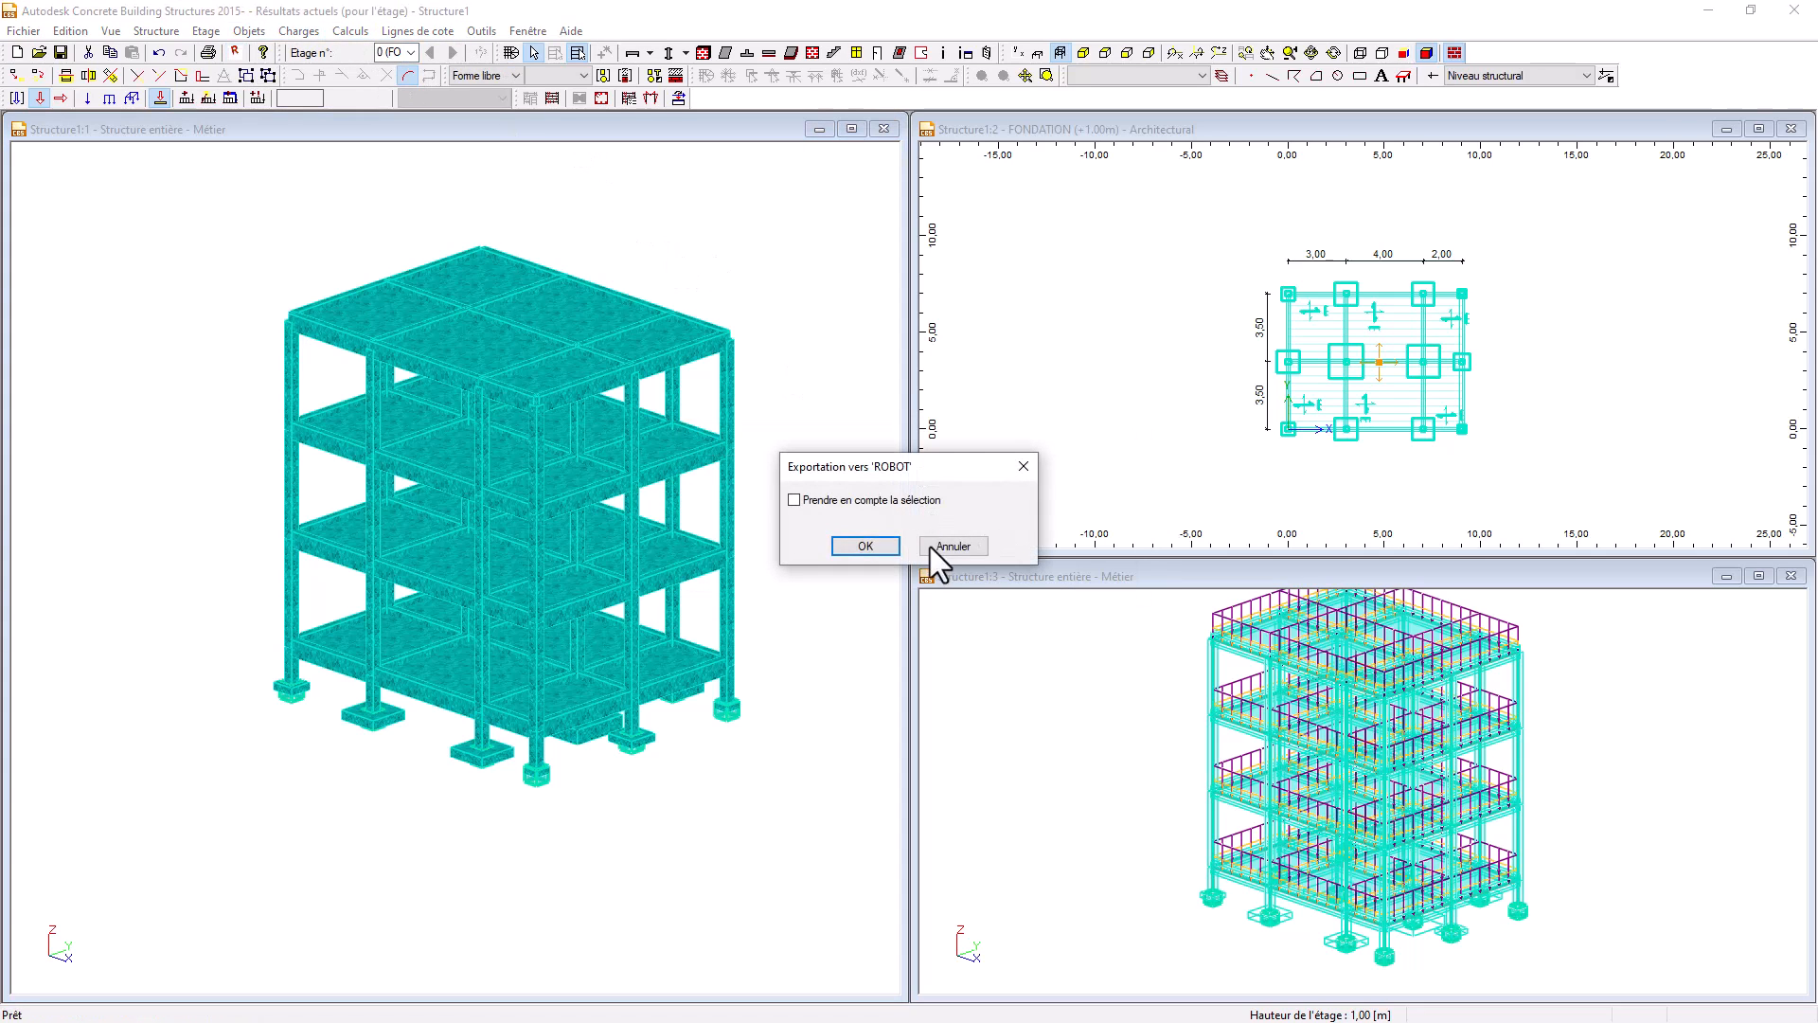
pyautogui.click(795, 501)
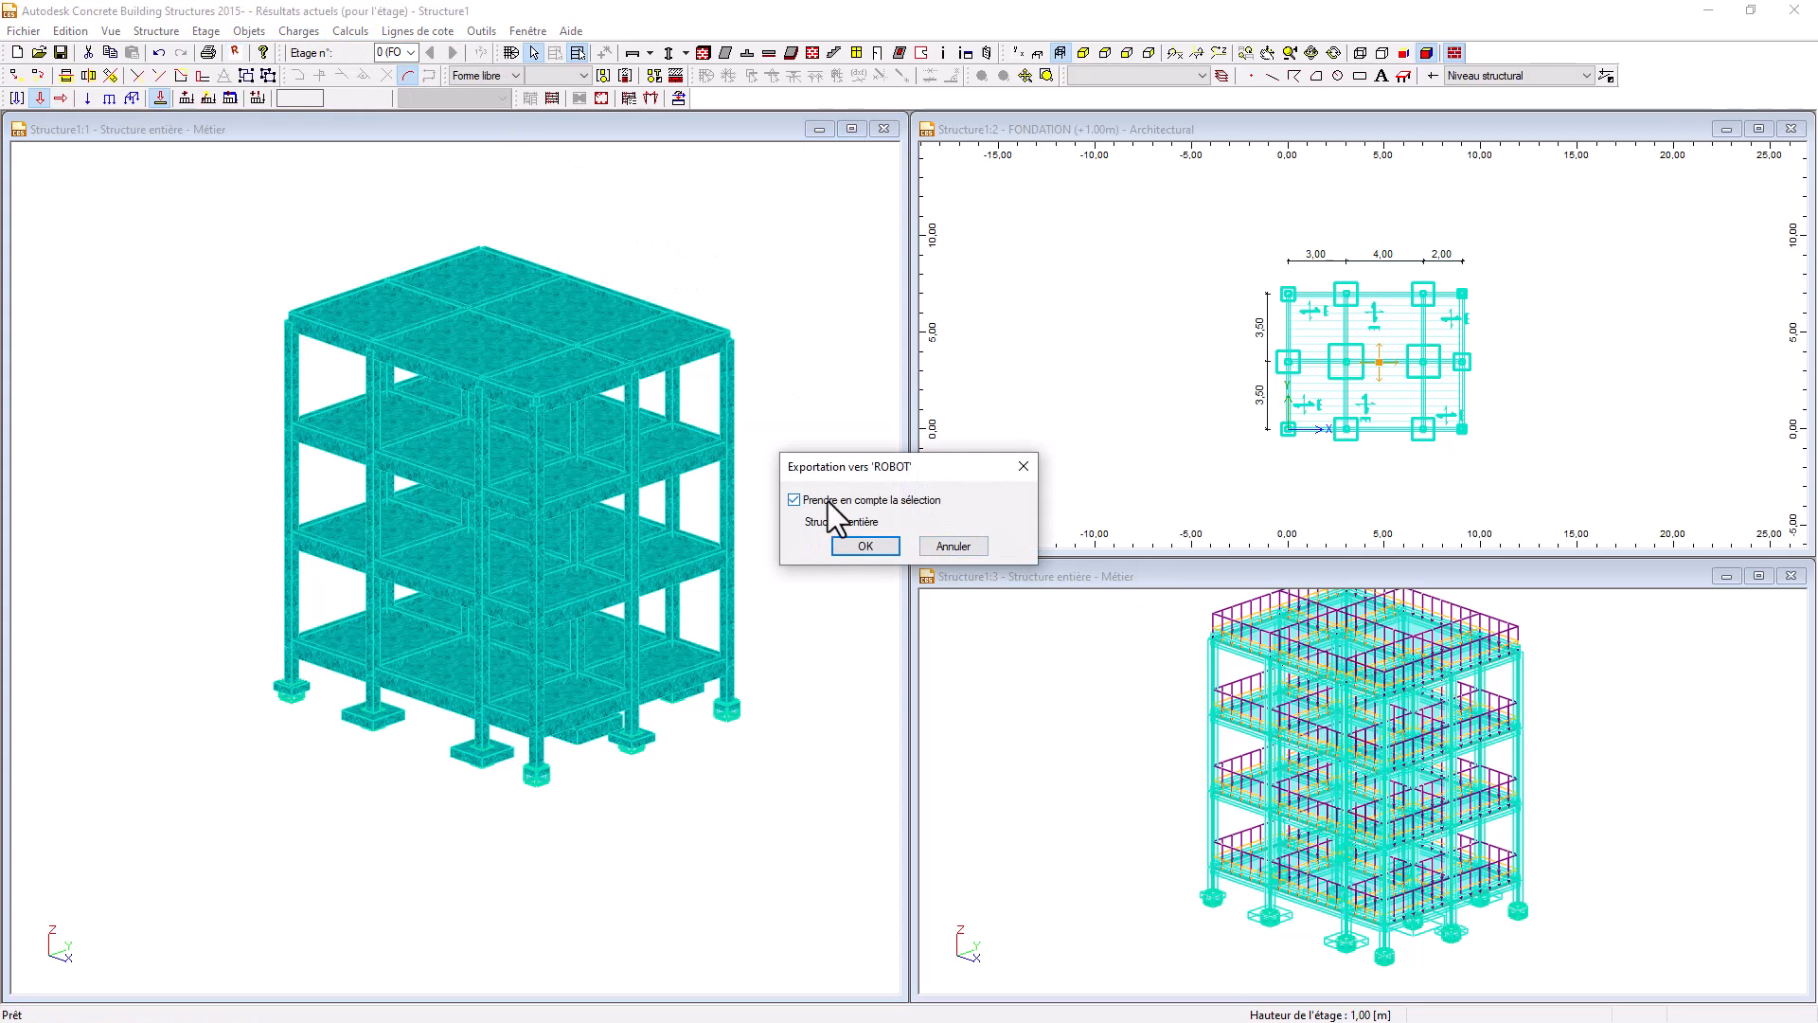
pyautogui.click(867, 546)
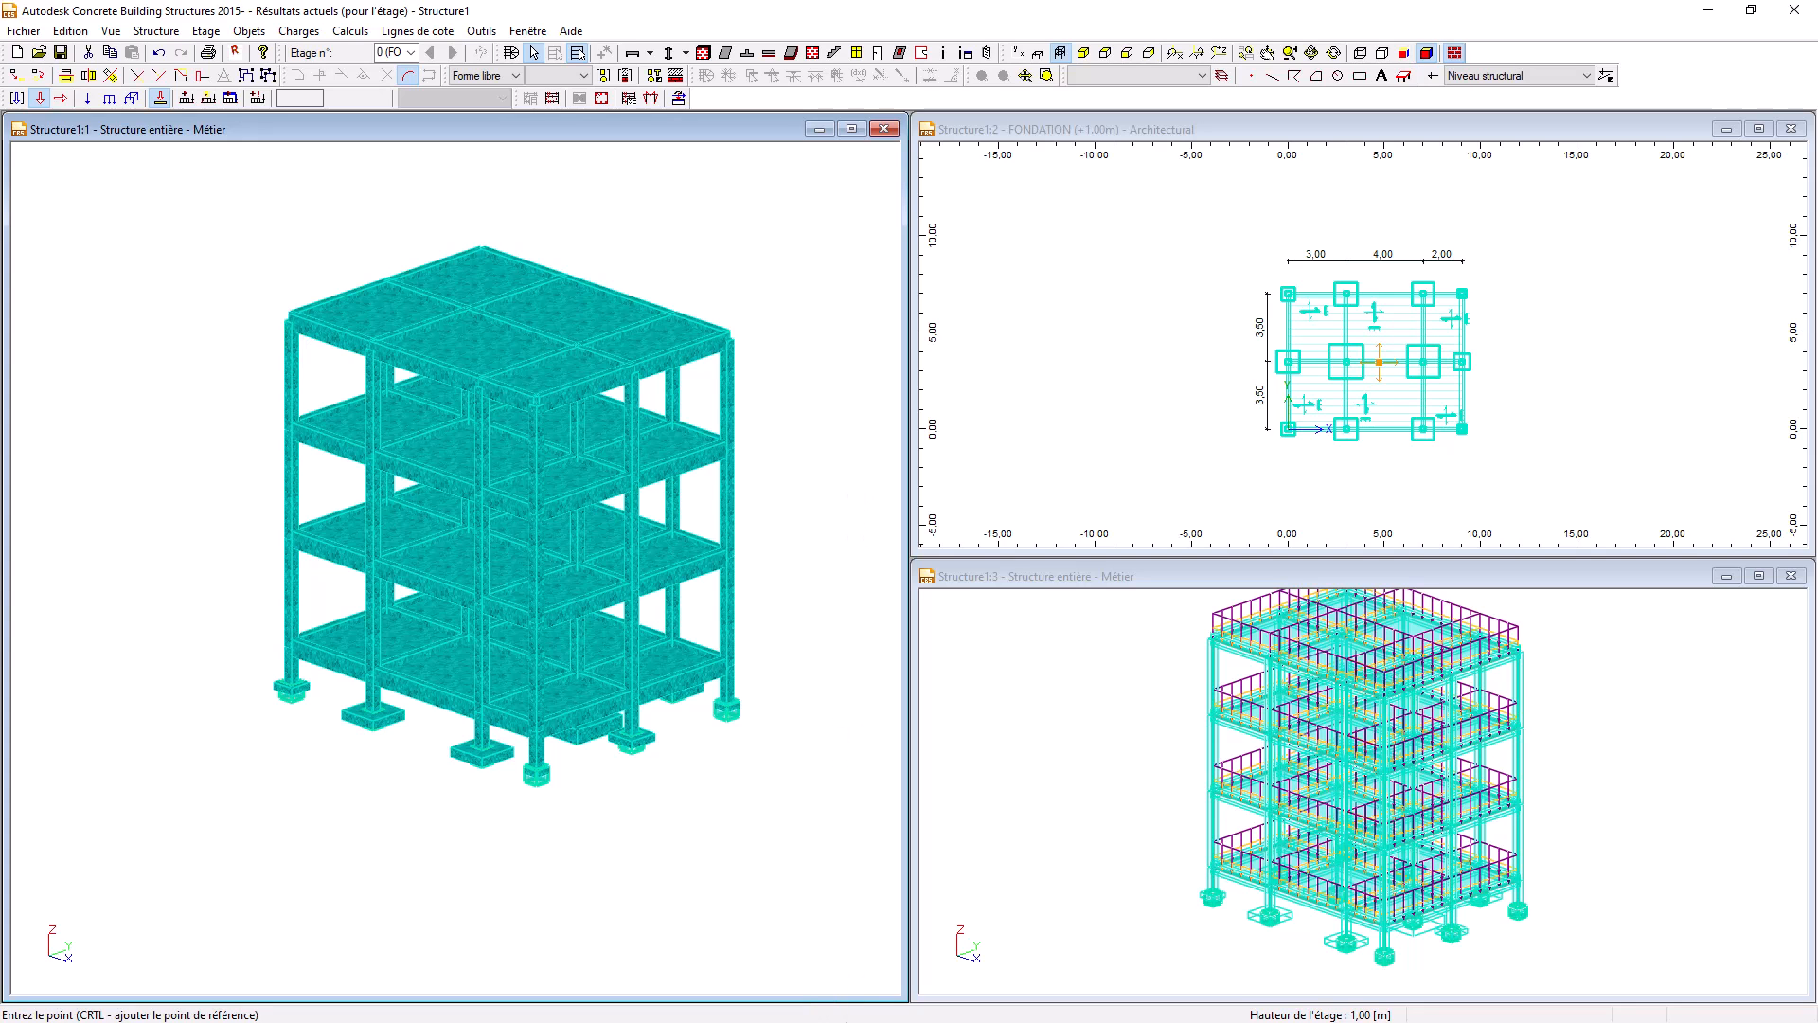
# - Switch to Autodesk Robot Structural Analysis and display the section shapes of the beams and columns in the exported model
pyautogui.press('super')
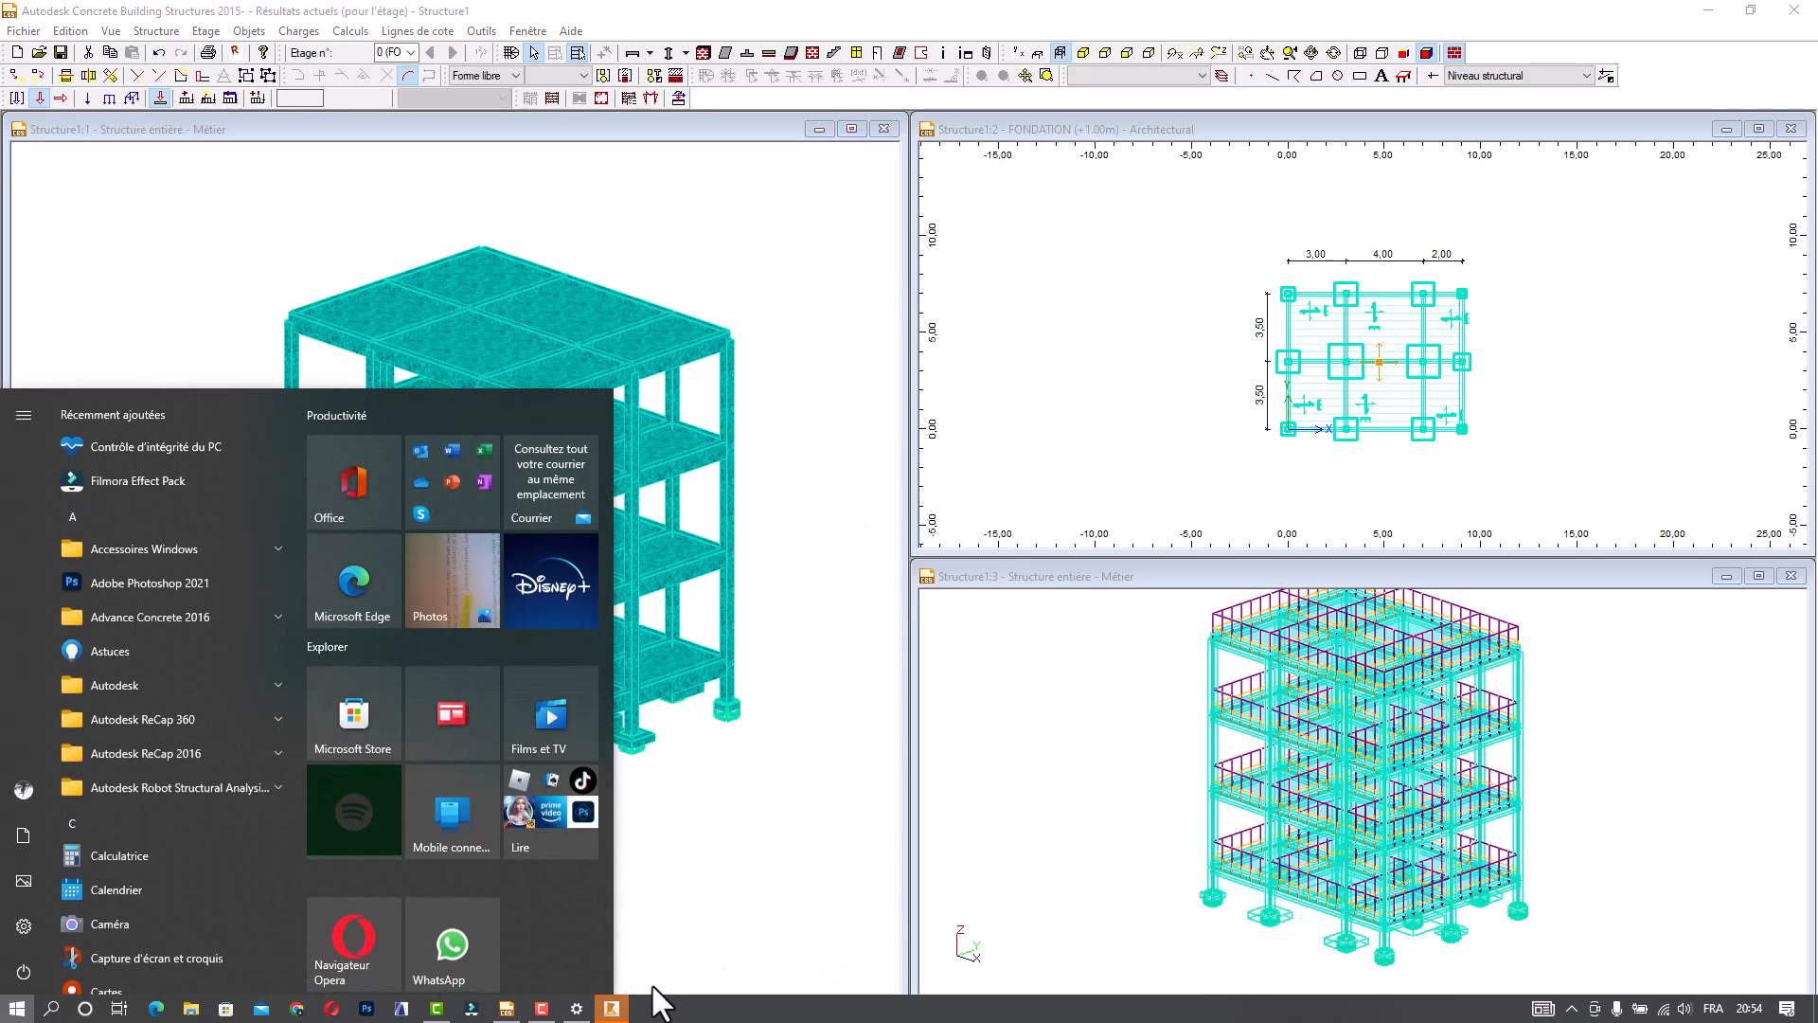
pyautogui.click(612, 1009)
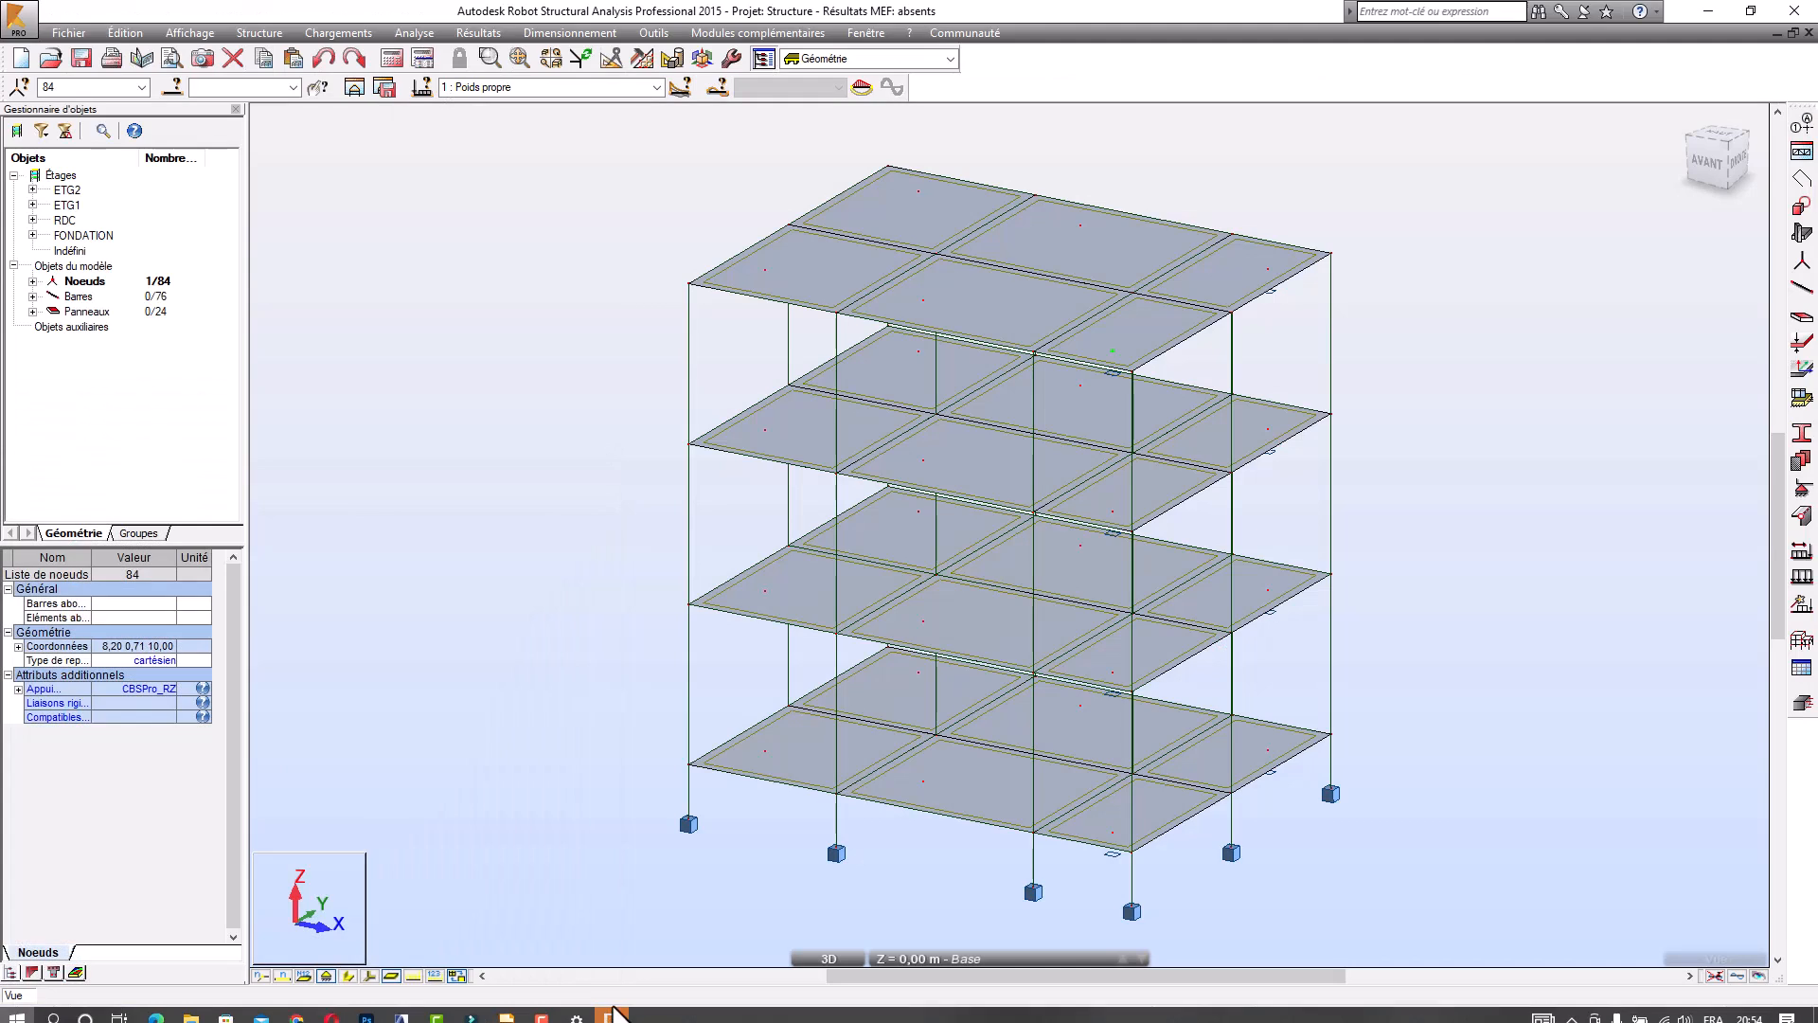
pyautogui.scroll(-1, 938, 481)
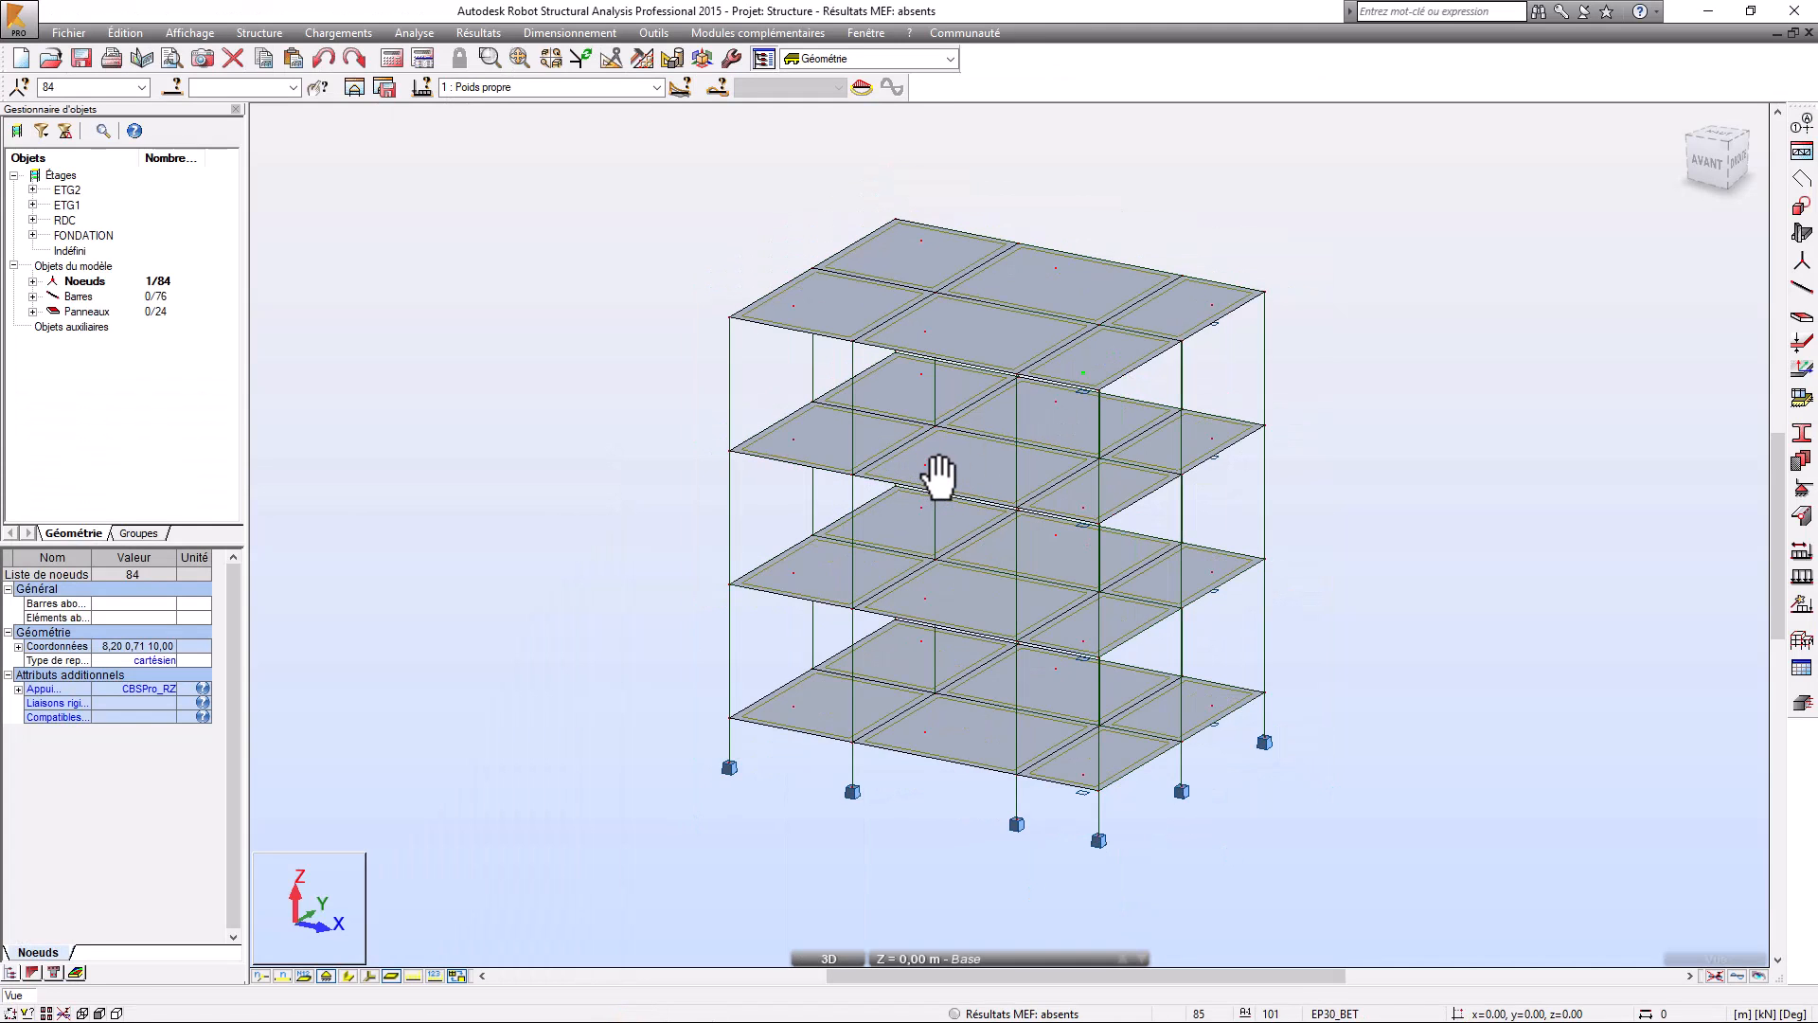
pyautogui.moveTo(938, 479); pyautogui.dragTo(861, 443, button='middle')
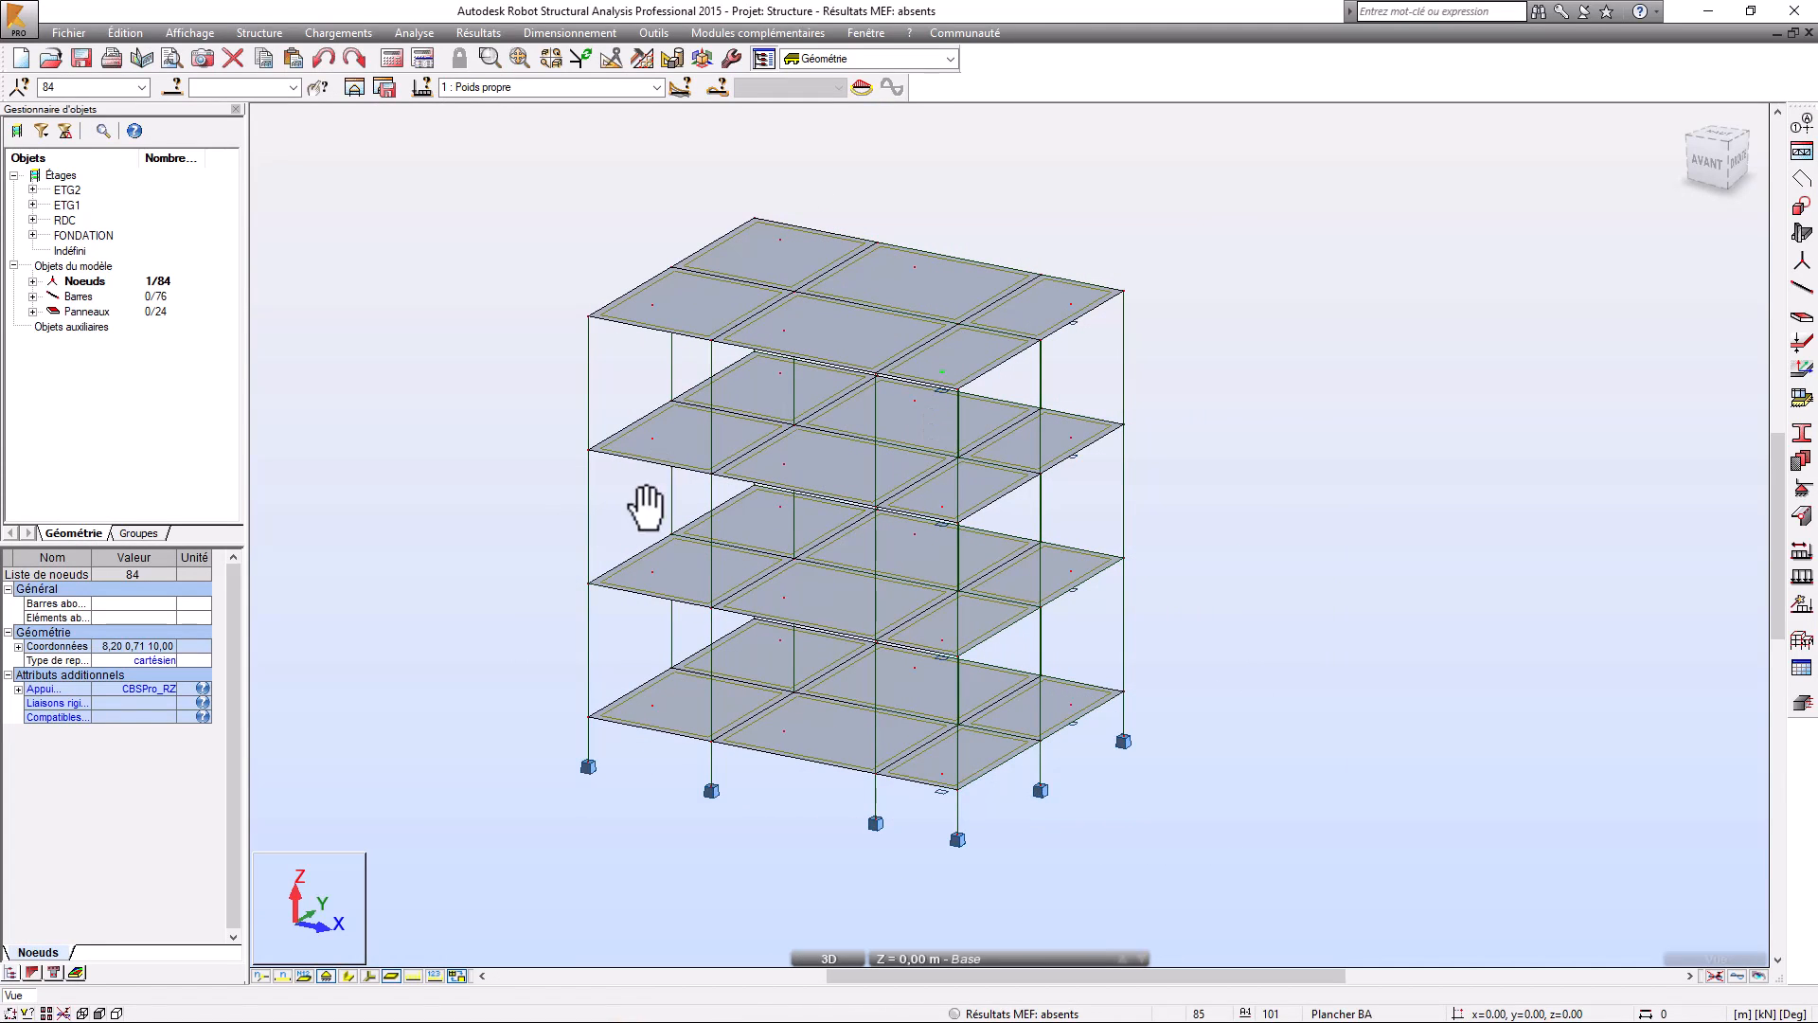
pyautogui.rightClick(384, 770)
pyautogui.click(382, 529)
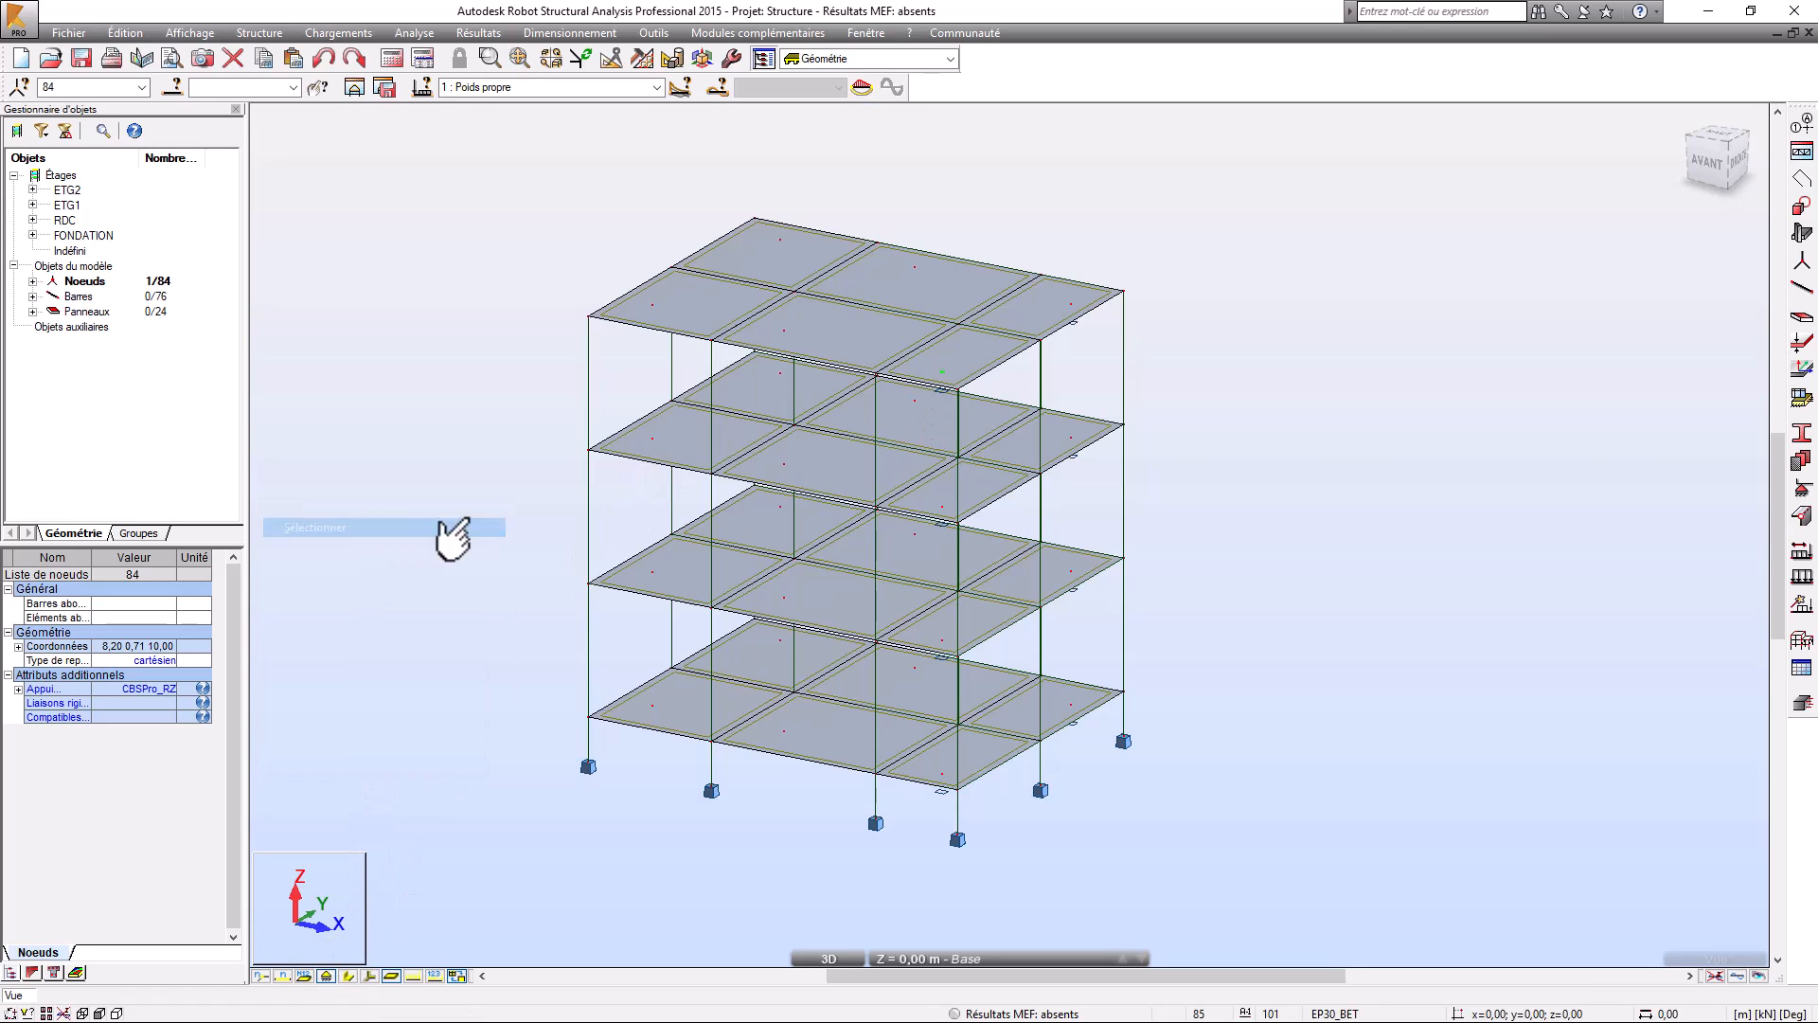
pyautogui.click(353, 976)
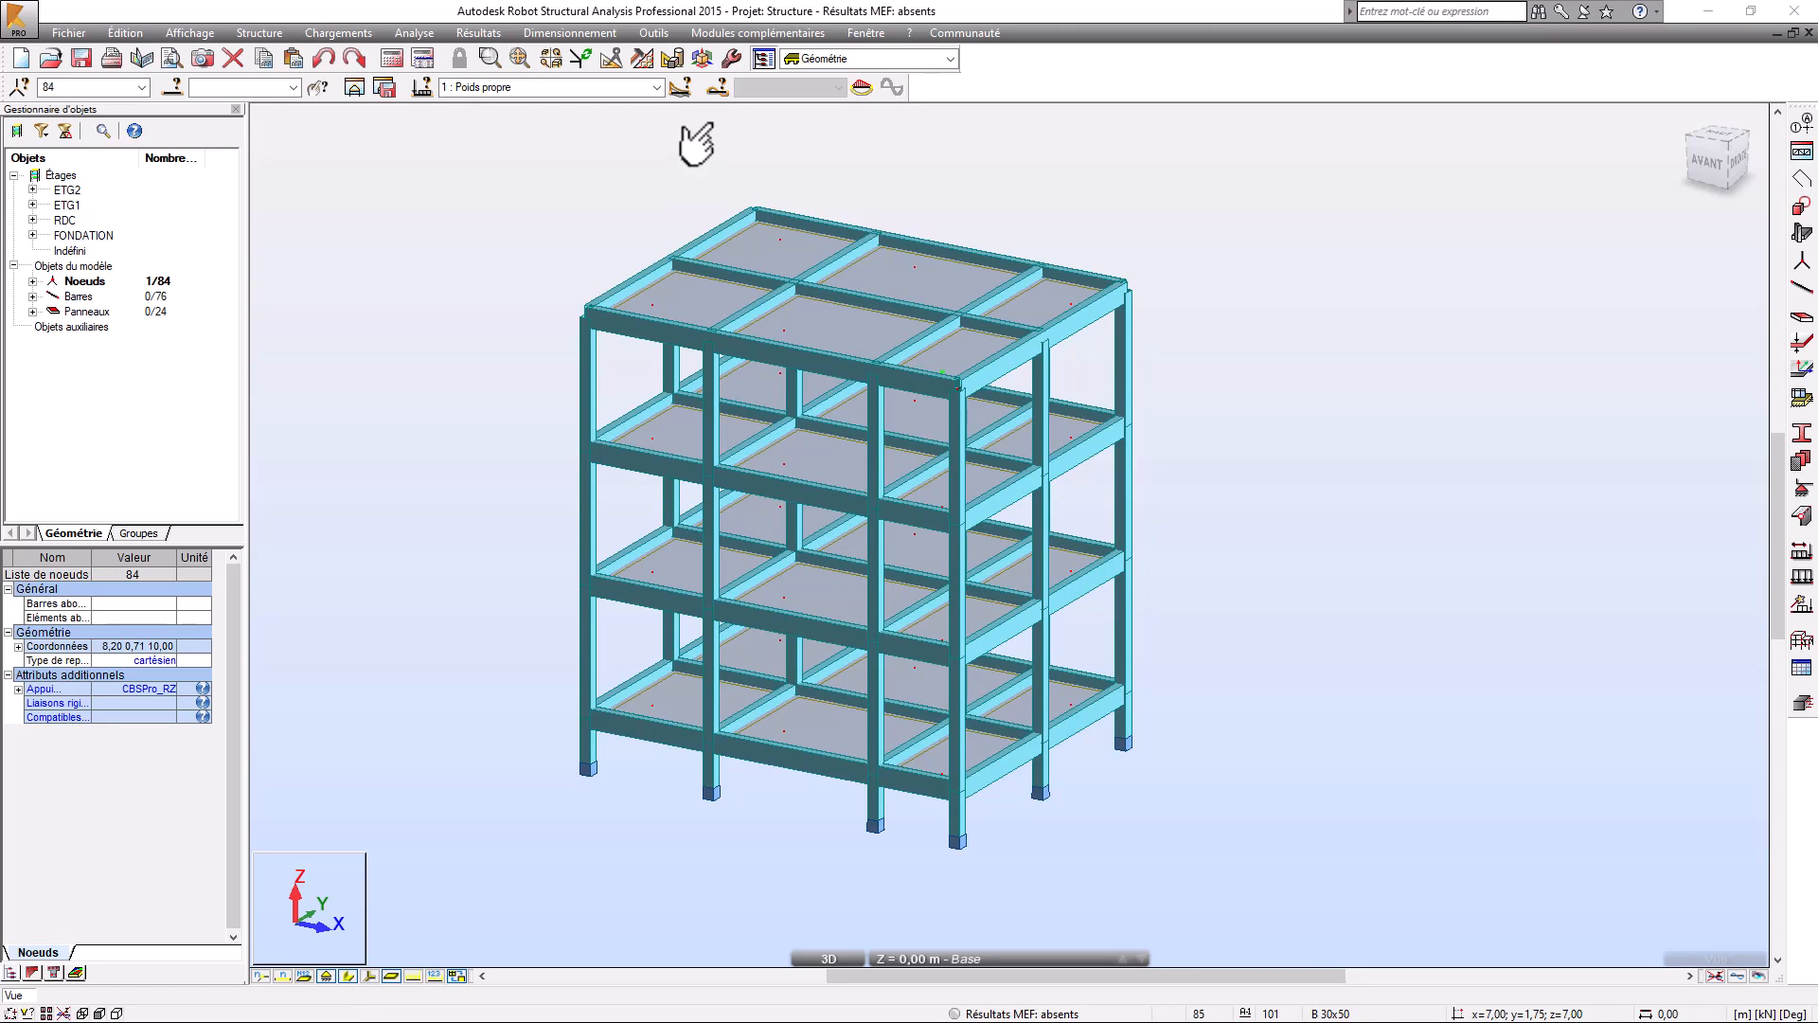
# - Examine the load cases that came with the exported model
pyautogui.click(656, 87)
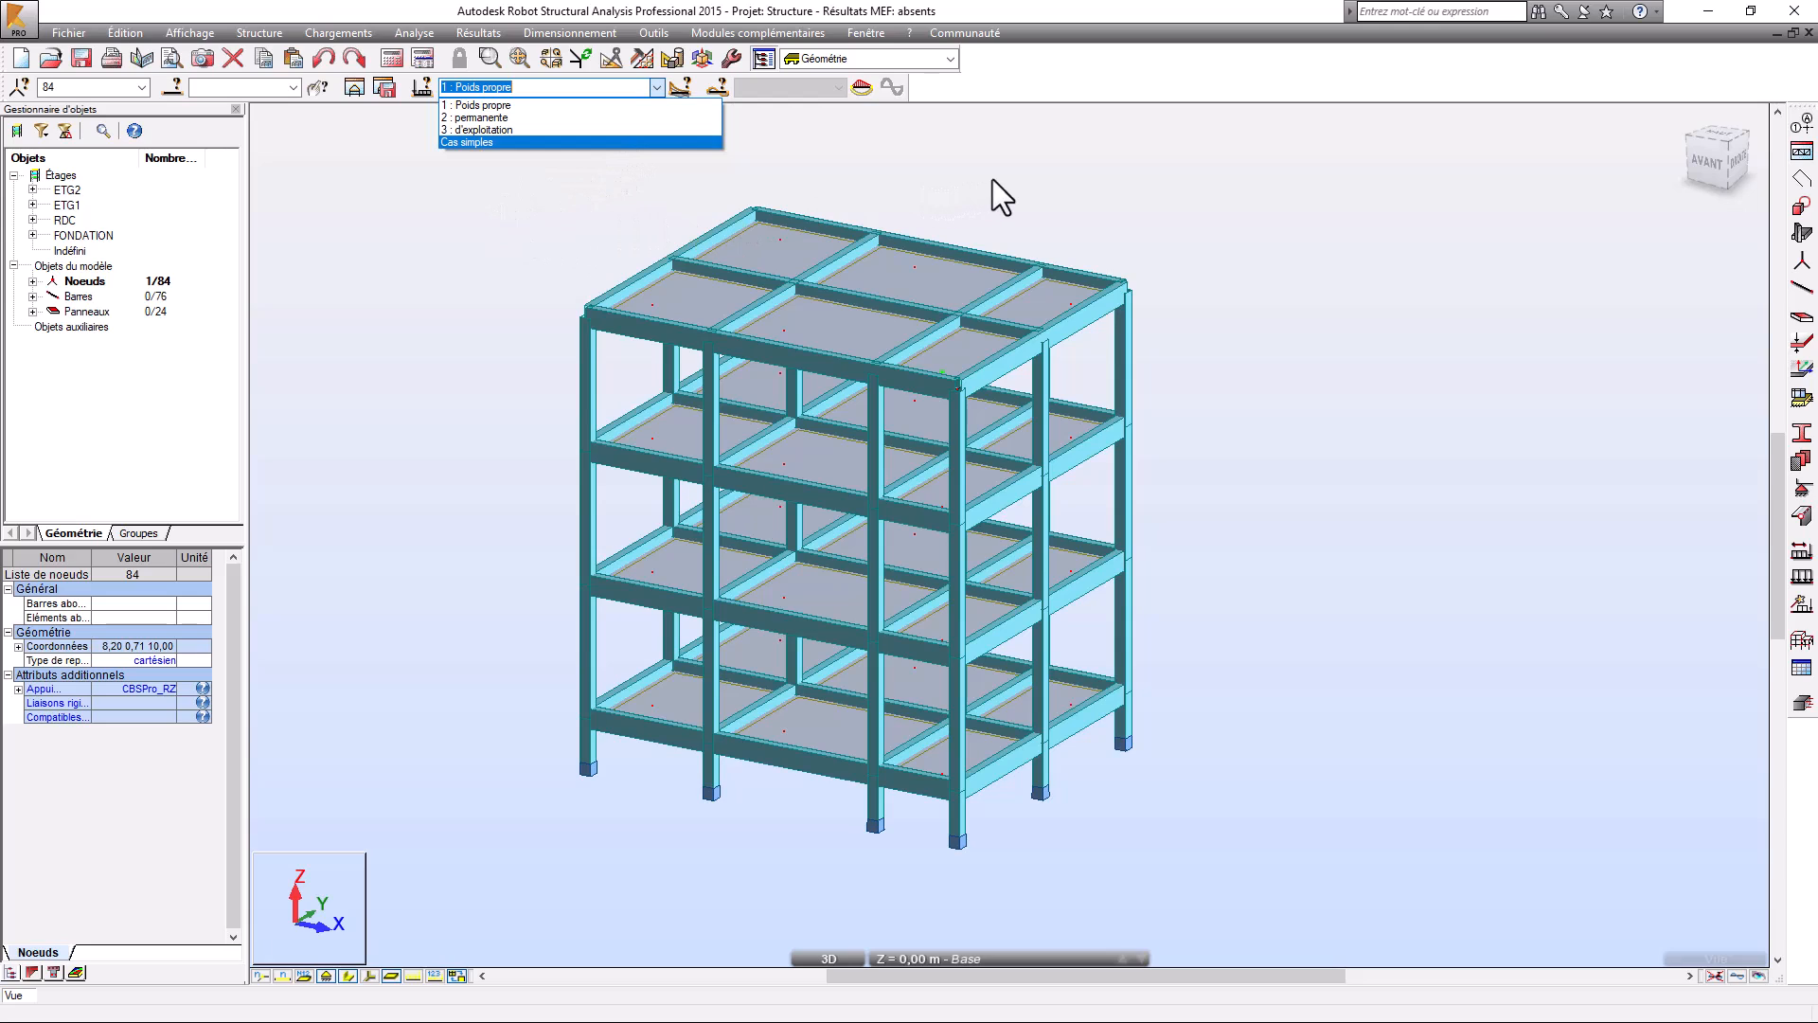
pyautogui.click(1182, 191)
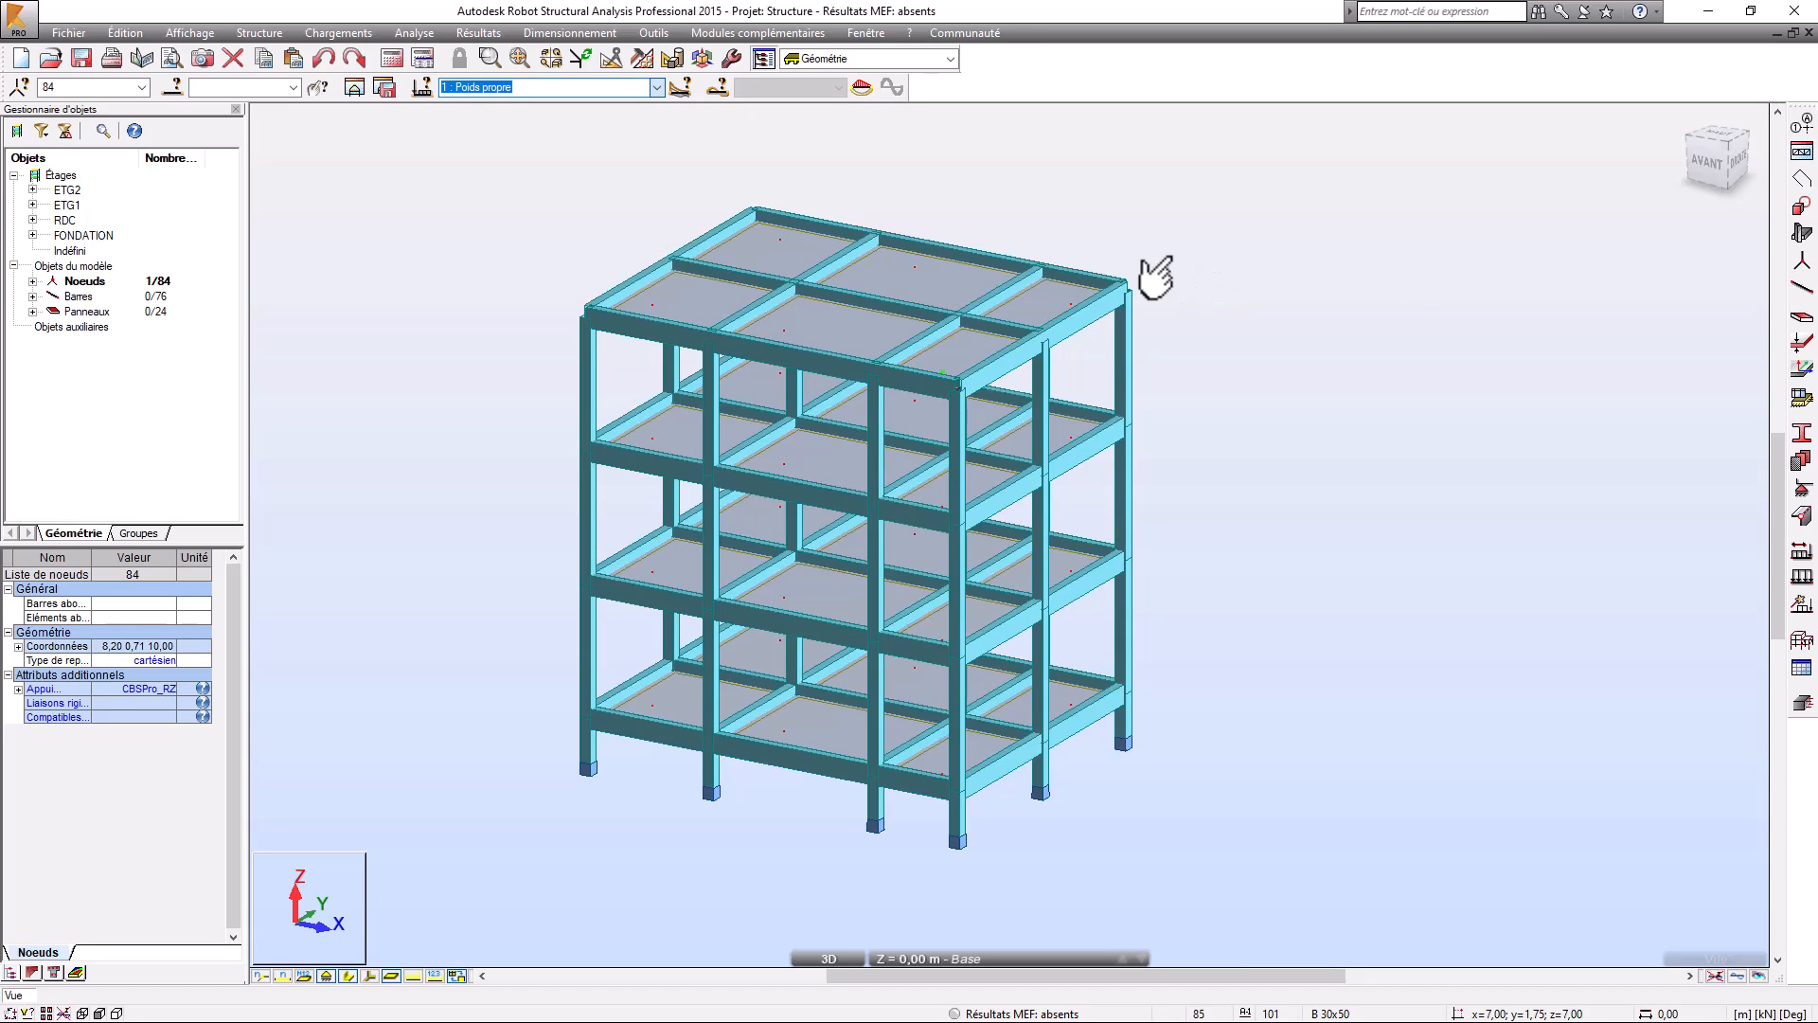